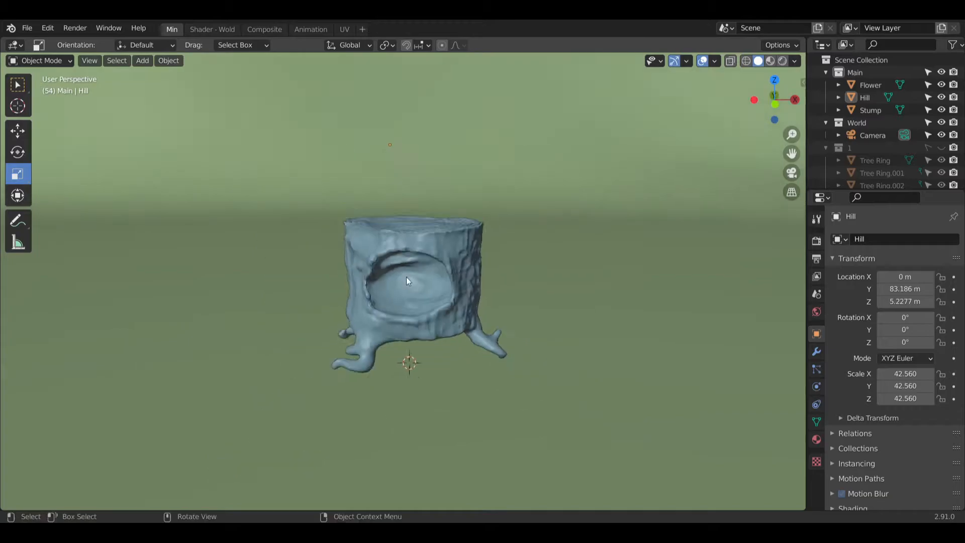
Step: Hide the Hill to inspect the tree stump on its own, and show the Hill again
shift+middle_drag(517, 258, 327, 375)
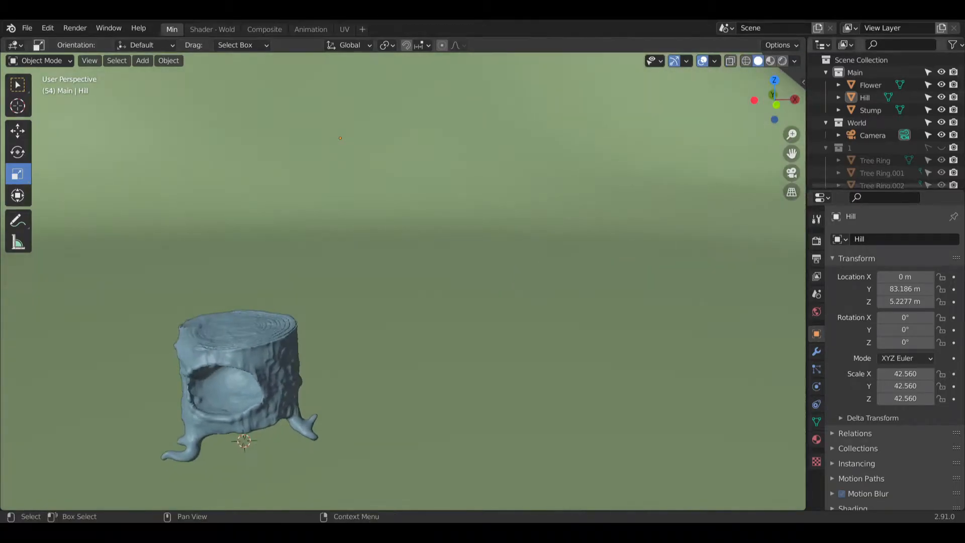
click(939, 98)
middle_drag(428, 411, 414, 291)
scroll(448, 242, up, 5)
scroll(414, 291, down, 3)
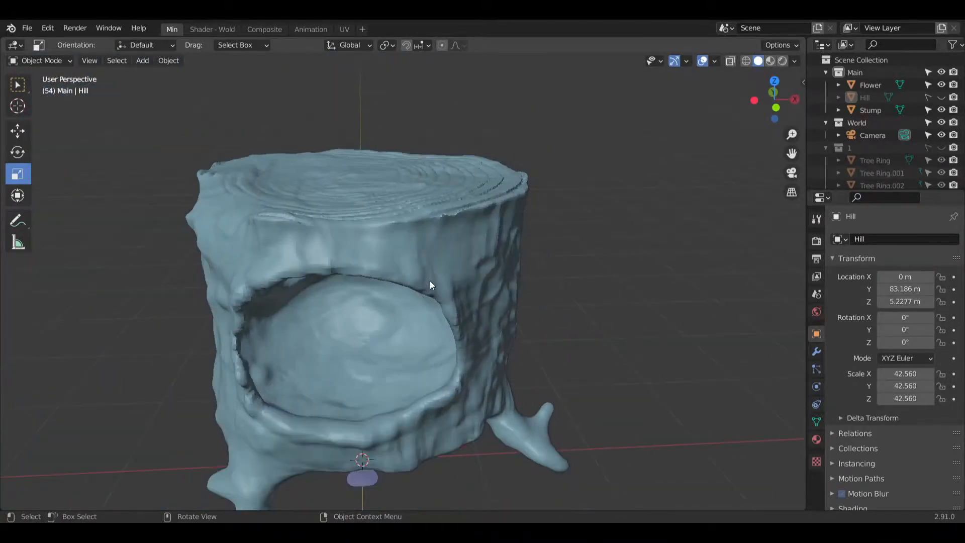
click(941, 97)
Step: Examine the carved hollow, rim, bark and roots of the tree stump from several angles and up close
middle_drag(272, 310, 416, 332)
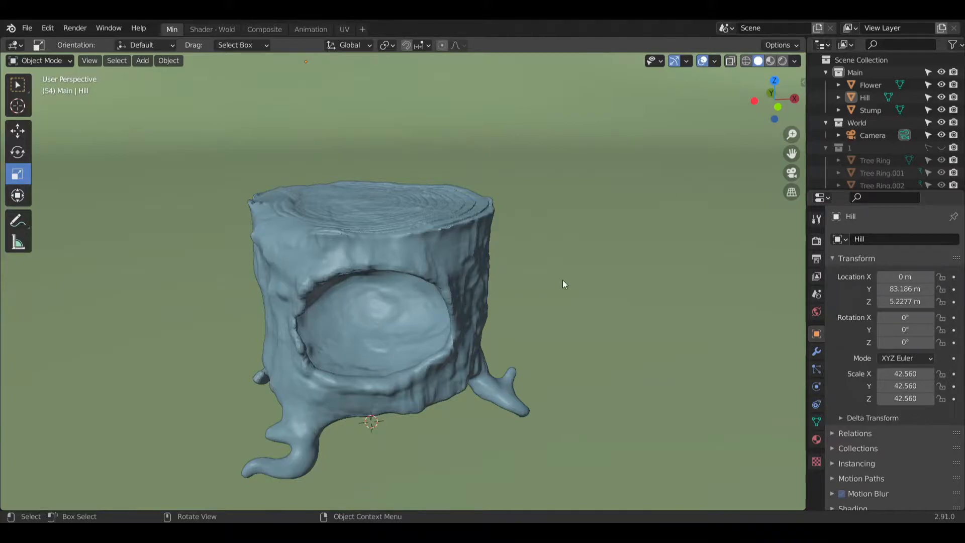
middle_drag(366, 312, 436, 323)
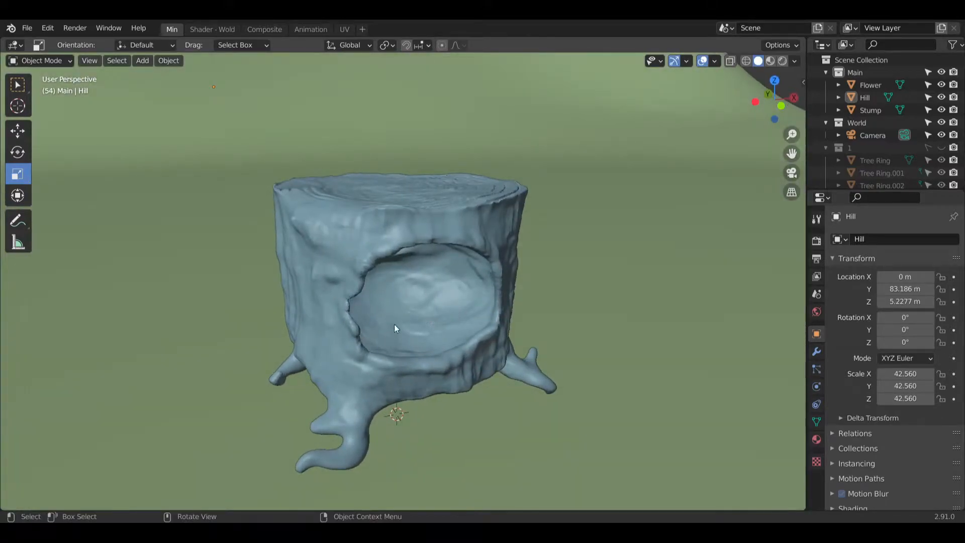
scroll(402, 279, up, 3)
middle_drag(402, 279, 398, 315)
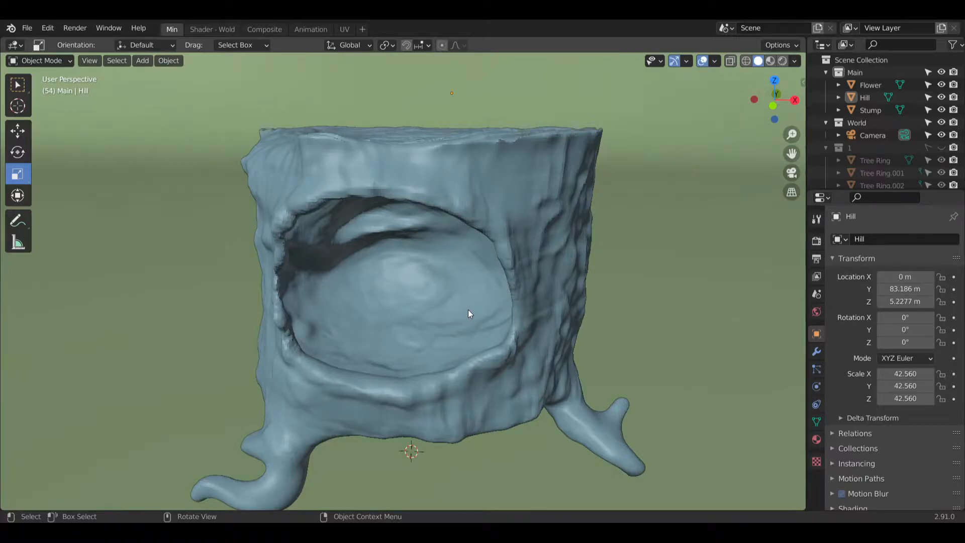
middle_drag(377, 331, 421, 324)
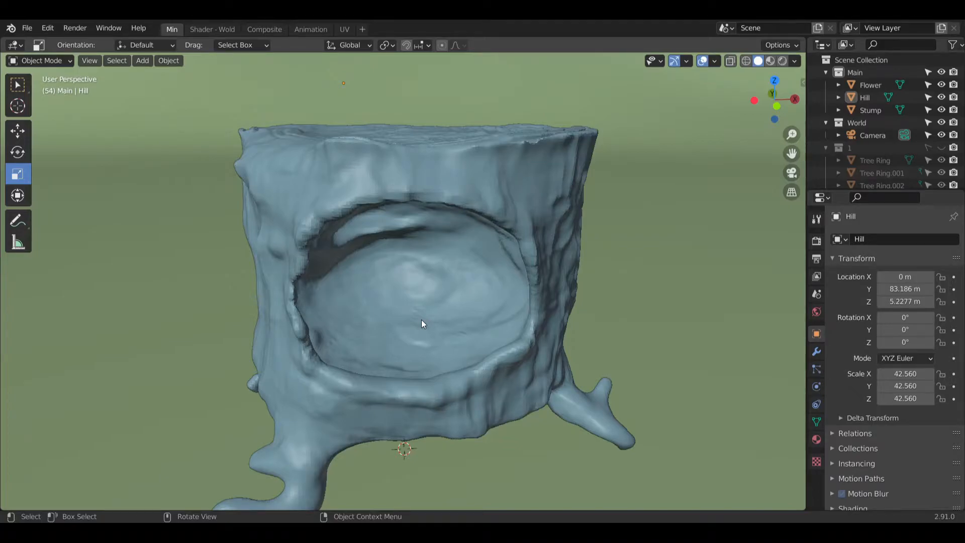
middle_drag(421, 320, 427, 264)
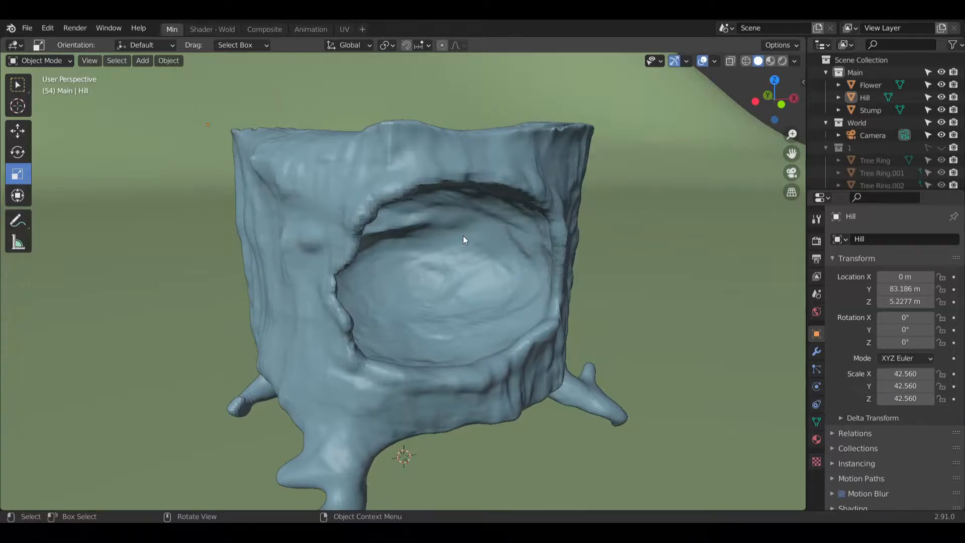
middle_drag(470, 276, 387, 352)
middle_drag(436, 293, 422, 327)
scroll(385, 285, up, 2)
mouse_move(385, 285)
middle_down()
mouse_move(387, 313)
mouse_move(396, 294)
middle_up()
scroll(396, 297, up, 2)
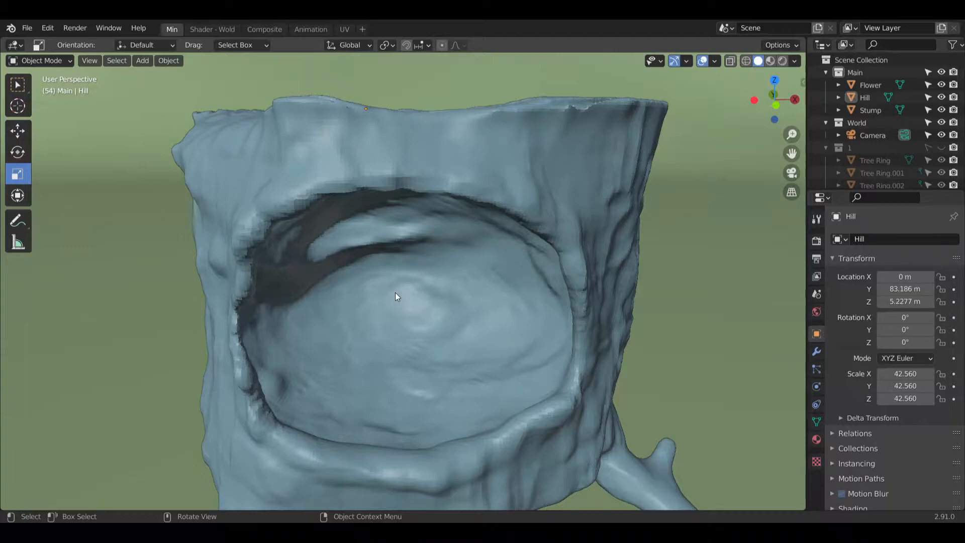
middle_drag(396, 334, 380, 340)
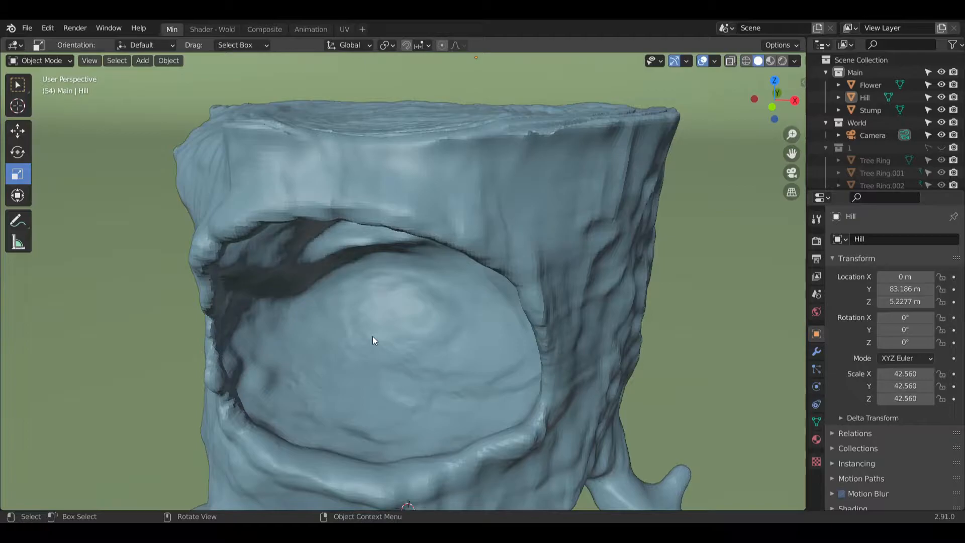
middle_drag(503, 190, 527, 186)
scroll(496, 282, down, 3)
middle_drag(504, 310, 484, 307)
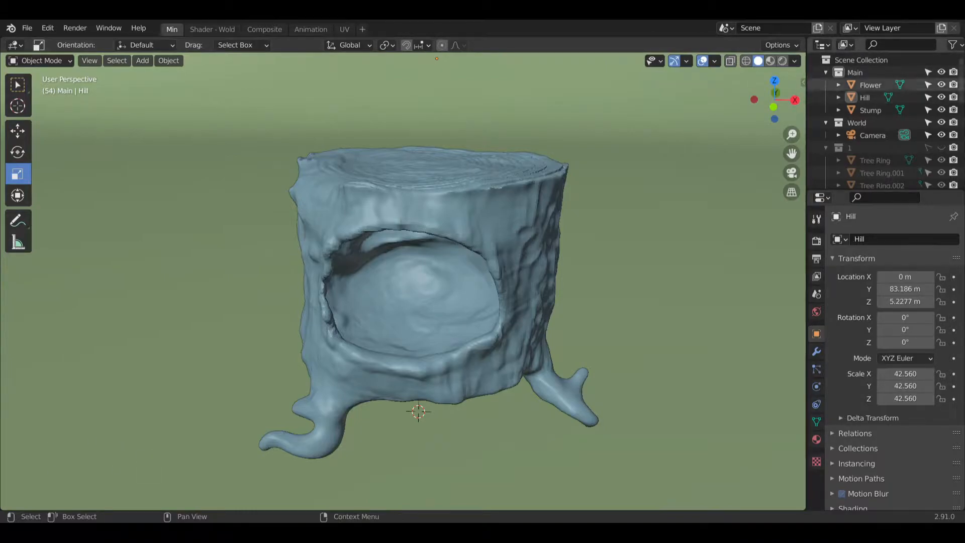
Step: Hide the Hill, Flower and Stump objects to leave an empty workspace
click(913, 97)
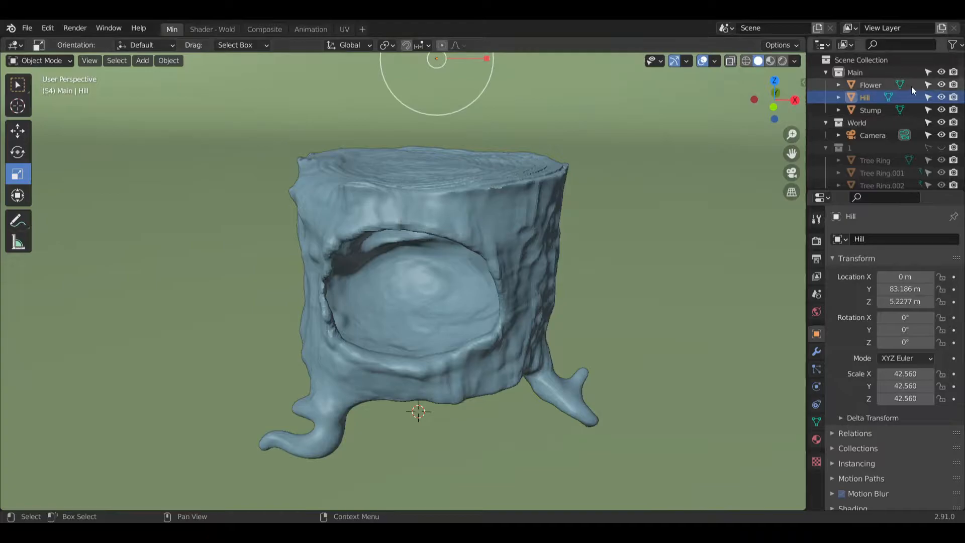
click(941, 98)
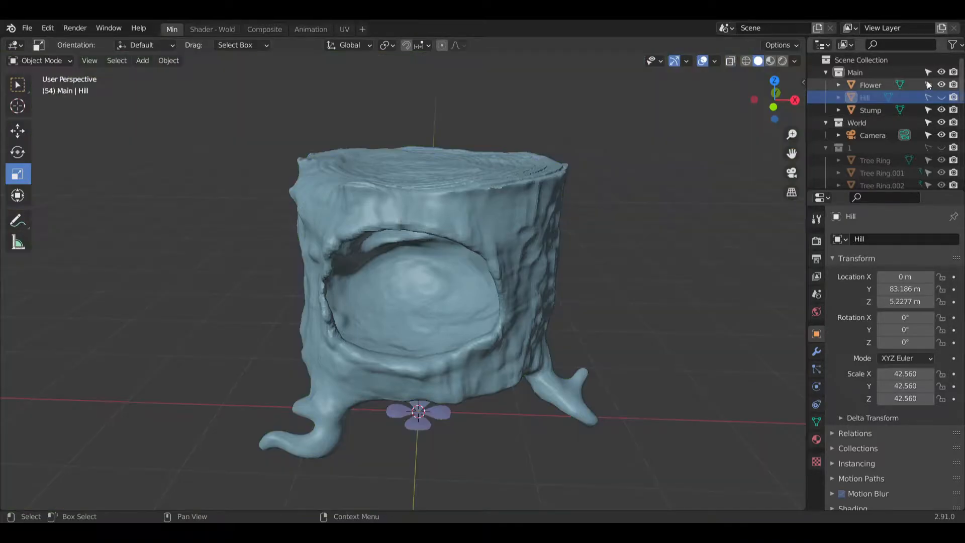
click(941, 84)
click(942, 110)
middle_drag(487, 349, 483, 284)
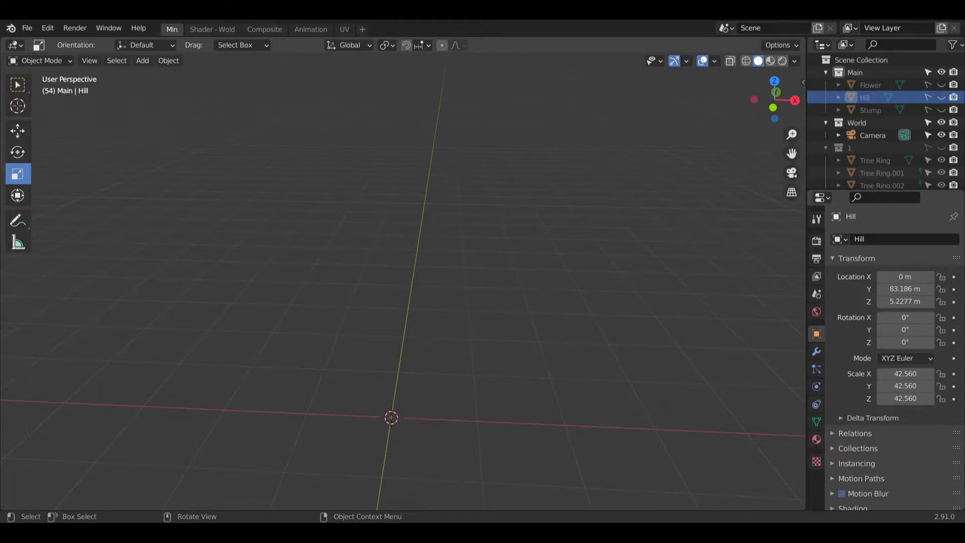
Step: Bring the bobcat skull photo into the scene as a reference image beside the origin
drag(0, 290, 83, 290)
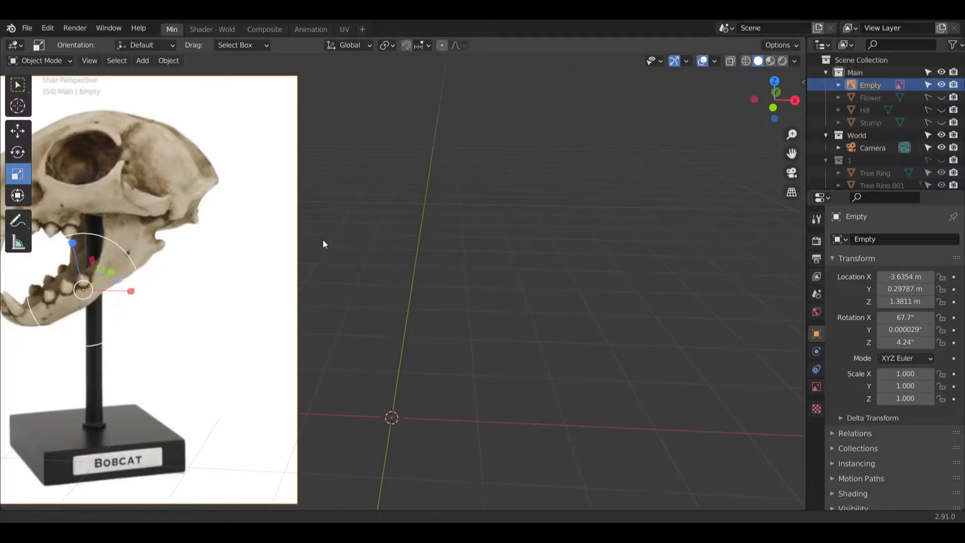
shift+middle_drag(324, 240, 477, 231)
click(477, 231)
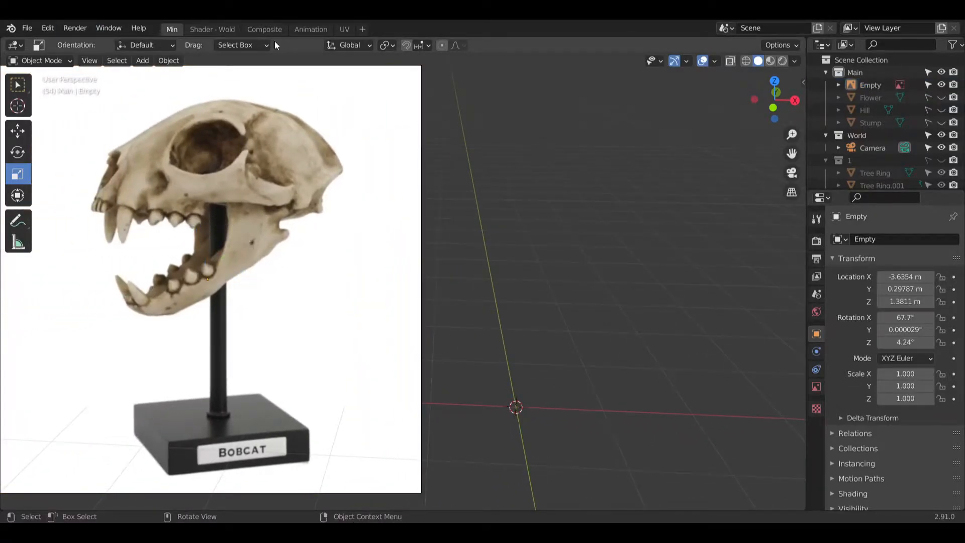
Step: Examine the skull's cranium, eye socket, teeth and lower jaw in the bobcat reference image
scroll(148, 130, up, 2)
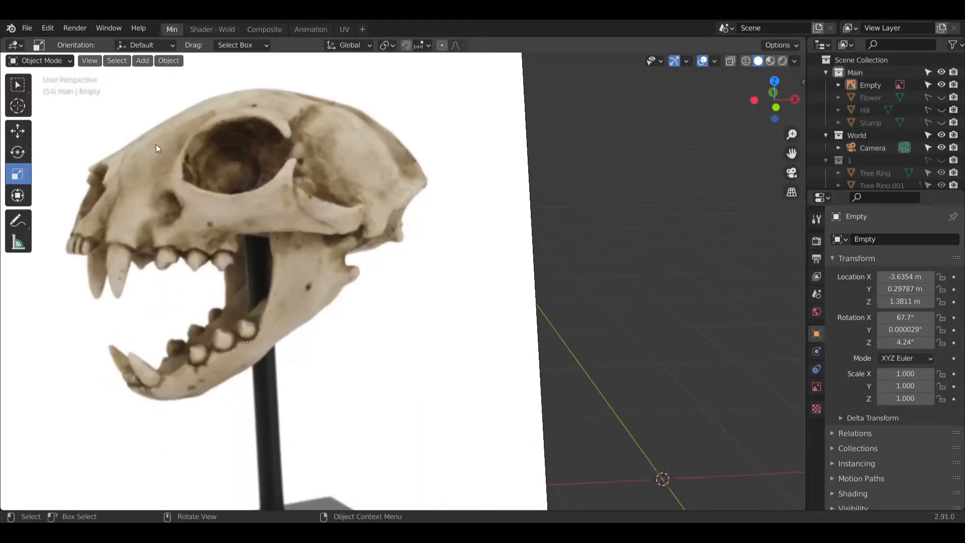
middle_drag(229, 209, 313, 238)
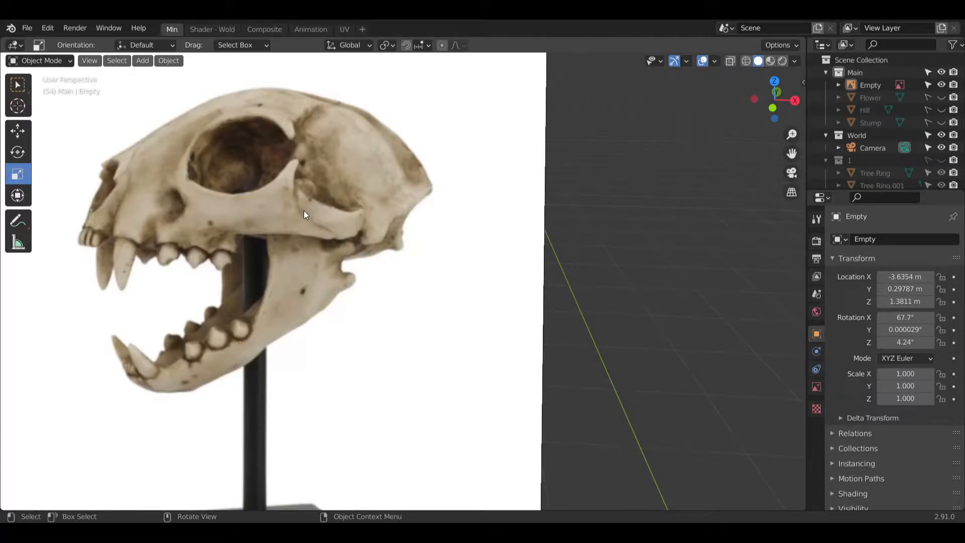
scroll(336, 215, down, 2)
shift+middle_drag(371, 229, 240, 208)
middle_drag(252, 249, 258, 248)
key(KP_Decimal)
scroll(319, 221, up, 5)
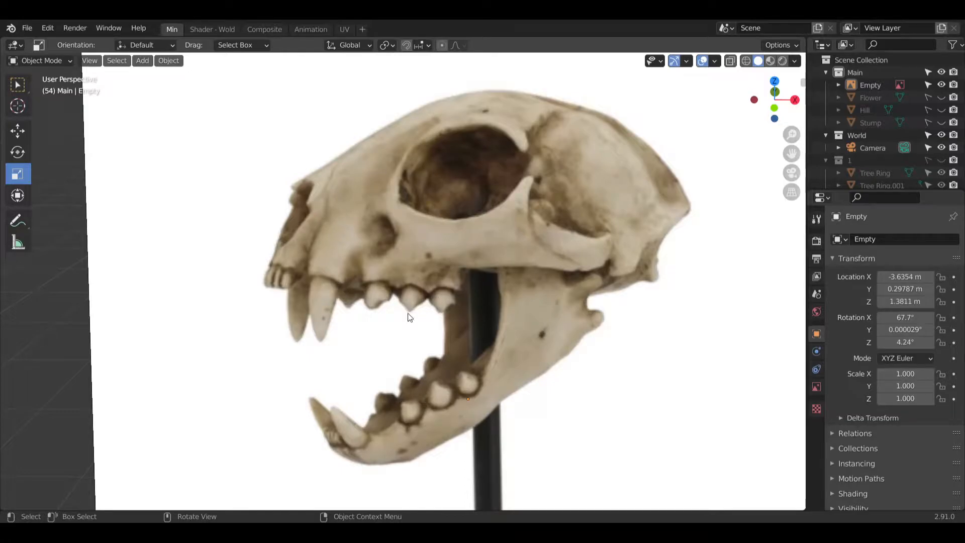
middle_drag(339, 246, 299, 271)
scroll(347, 249, down, 8)
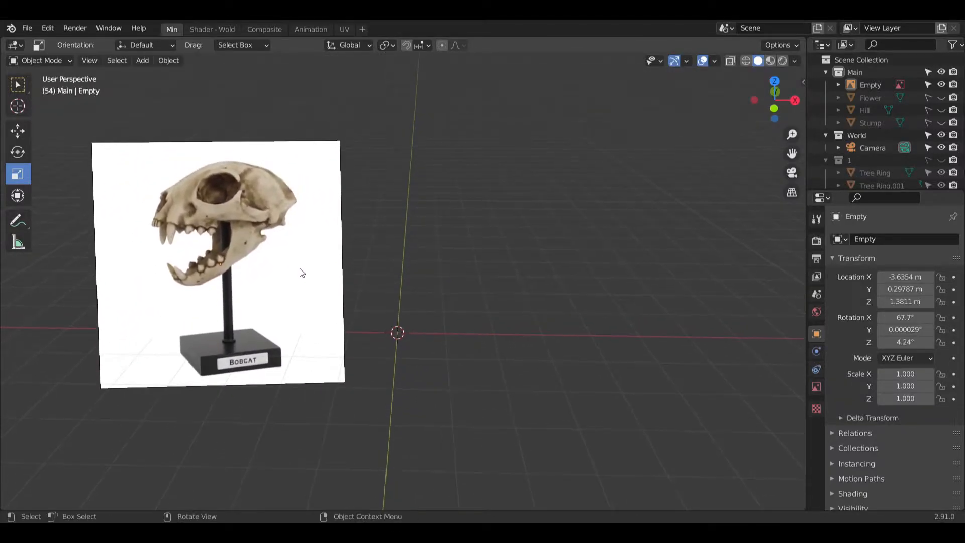
click(148, 61)
mouse_move(168, 75)
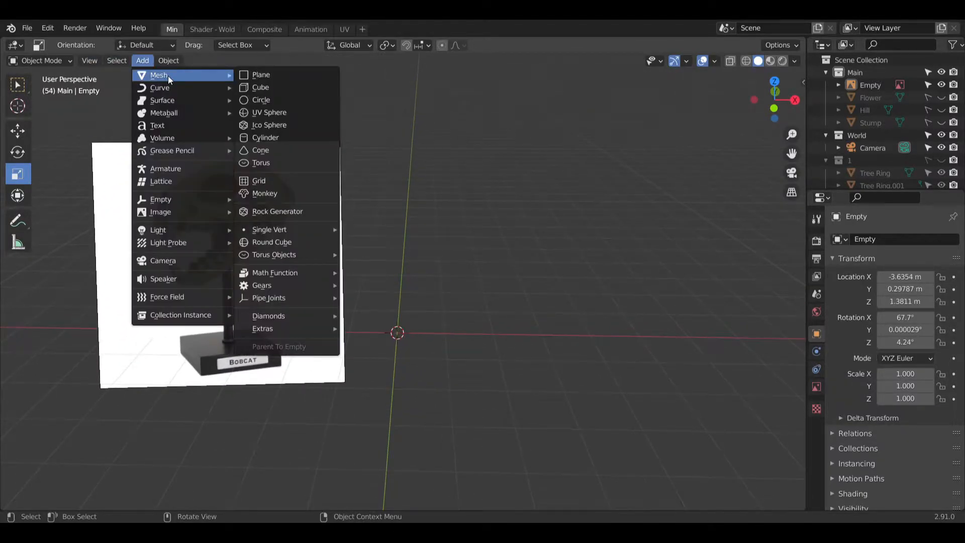
click(283, 100)
key(ctrl+z)
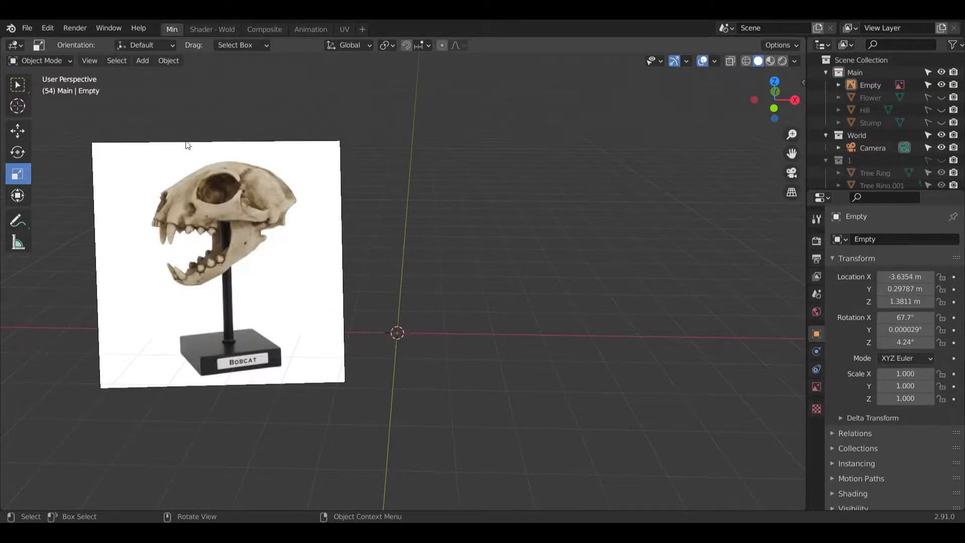
Step: Add an ico sphere mesh at the world origin with 5 subdivisions
click(137, 60)
mouse_move(164, 77)
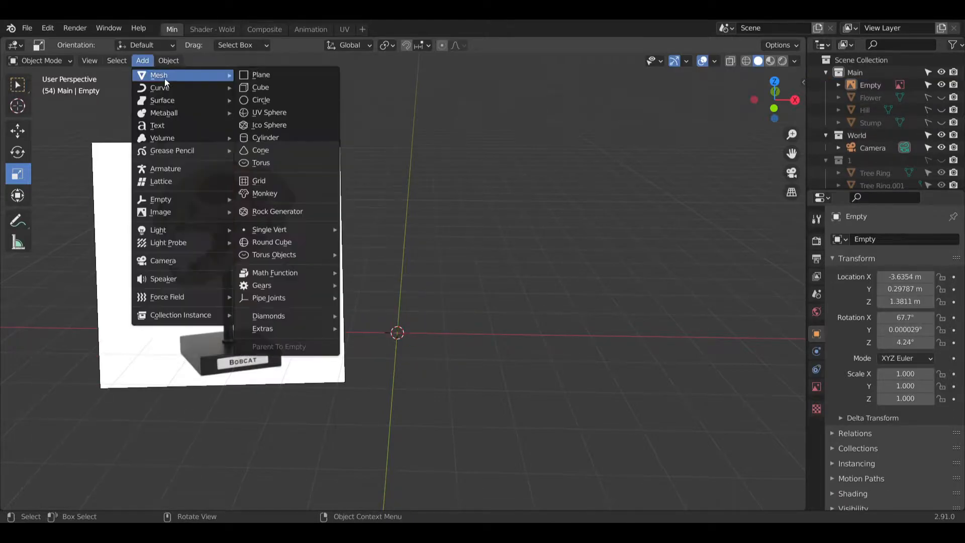
click(276, 125)
click(190, 376)
text(5)
key(Return)
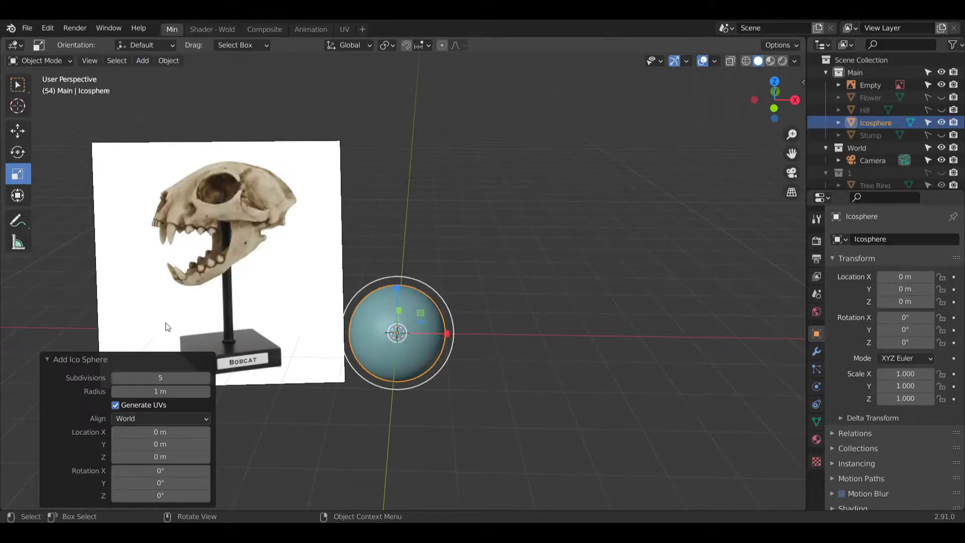
Step: Stretch the icosphere along the Y axis only, to a scale of about 1.216
scroll(391, 337, up, 5)
scroll(437, 317, down, 4)
middle_drag(442, 278, 344, 259)
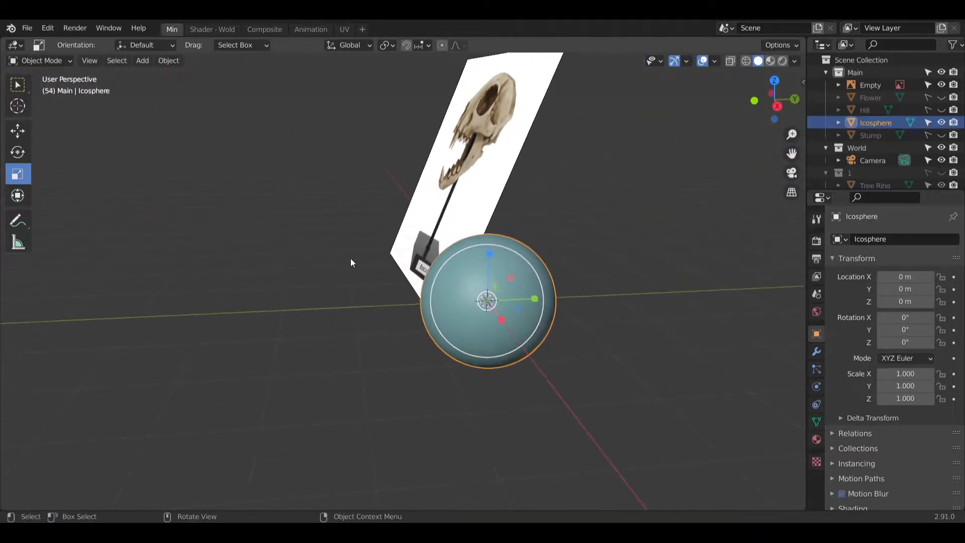
middle_drag(434, 252, 555, 347)
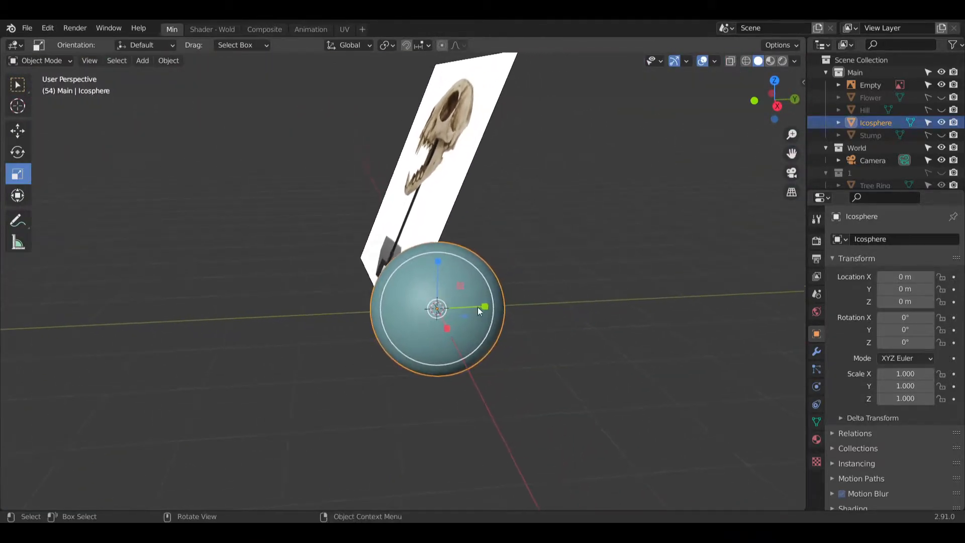
drag(486, 306, 492, 306)
middle_drag(491, 306, 312, 228)
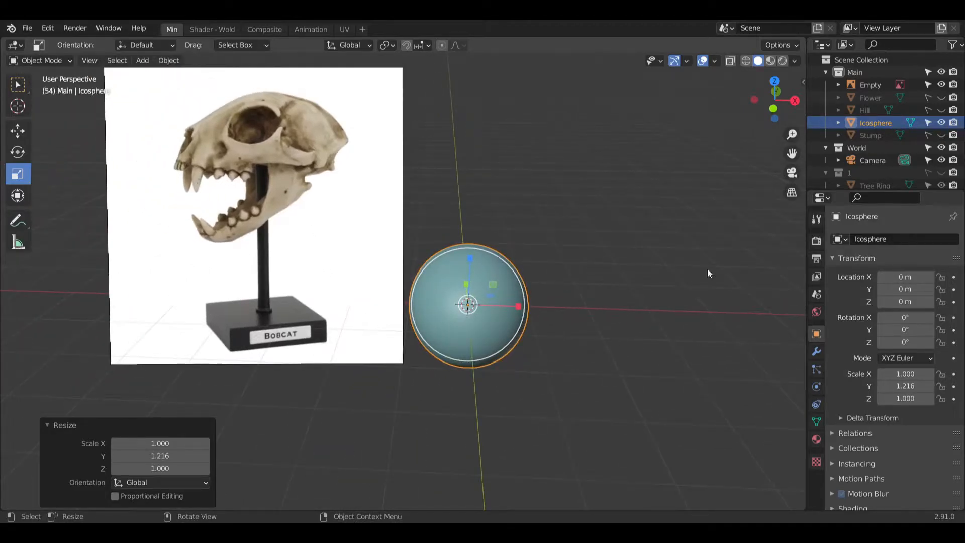
click(905, 330)
click(904, 317)
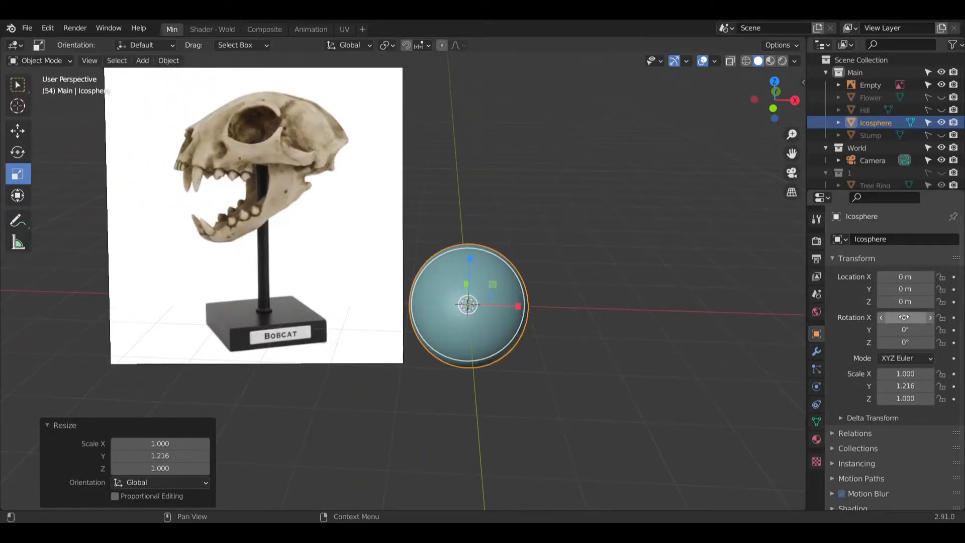
click(903, 330)
text(90)
key(Return)
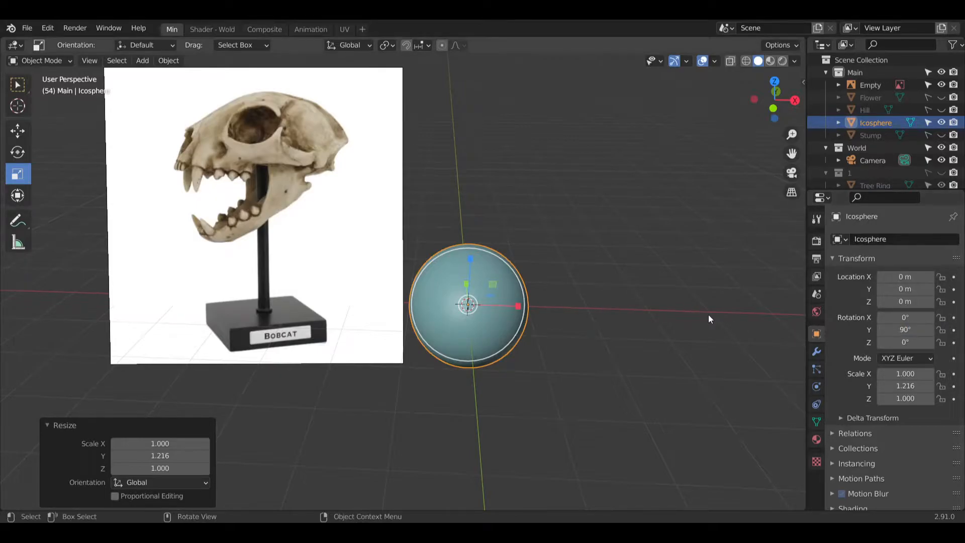
click(913, 327)
text(0)
key(Return)
Step: Set the icosphere's Z rotation to 90° and deselect it
click(905, 342)
text(90)
key(Return)
click(621, 278)
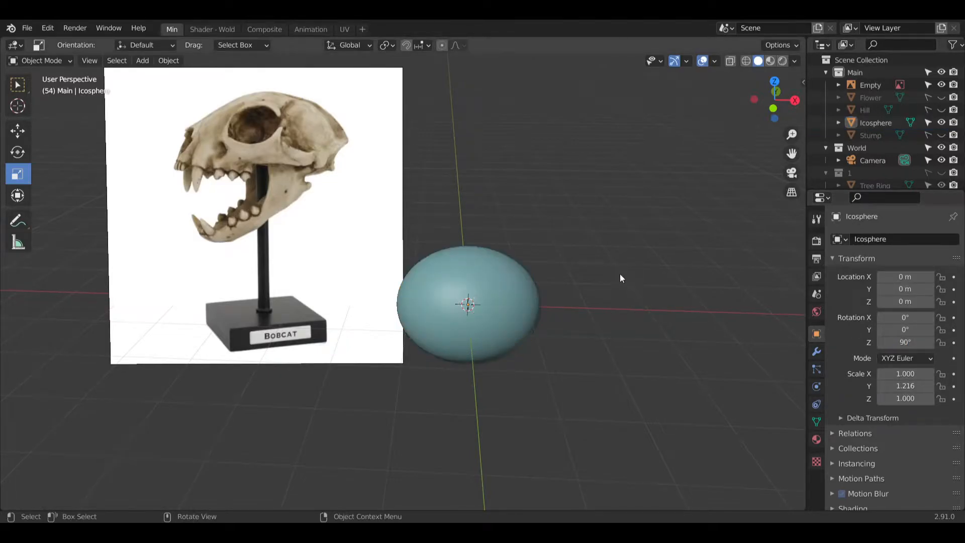
Step: Lower the bobcat skull reference image about 1.33 m along Z so it sits beside the icosphere
click(298, 255)
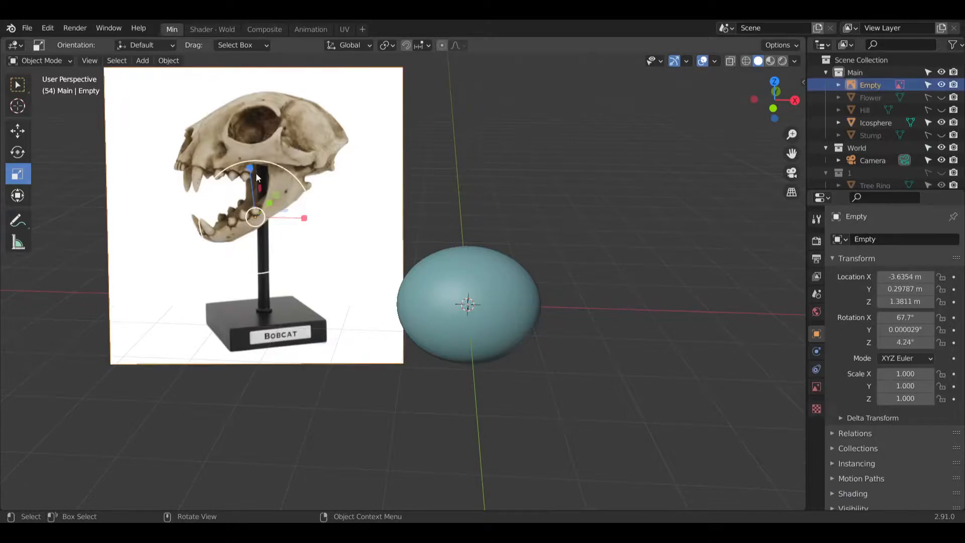
click(18, 131)
drag(246, 162, 328, 323)
middle_drag(328, 324, 336, 302)
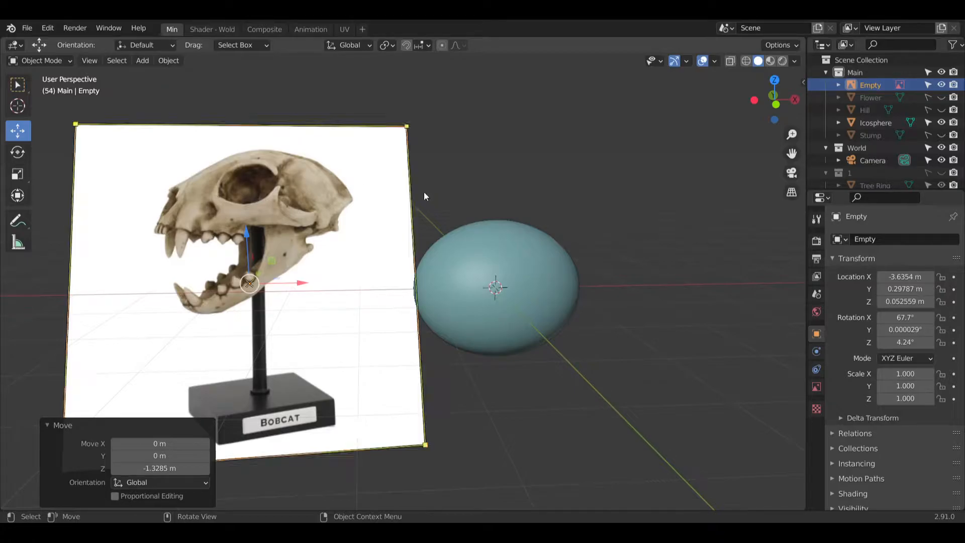
Step: Open the icosphere for mesh editing, seen in the front orthographic view with wireframe shading
click(527, 282)
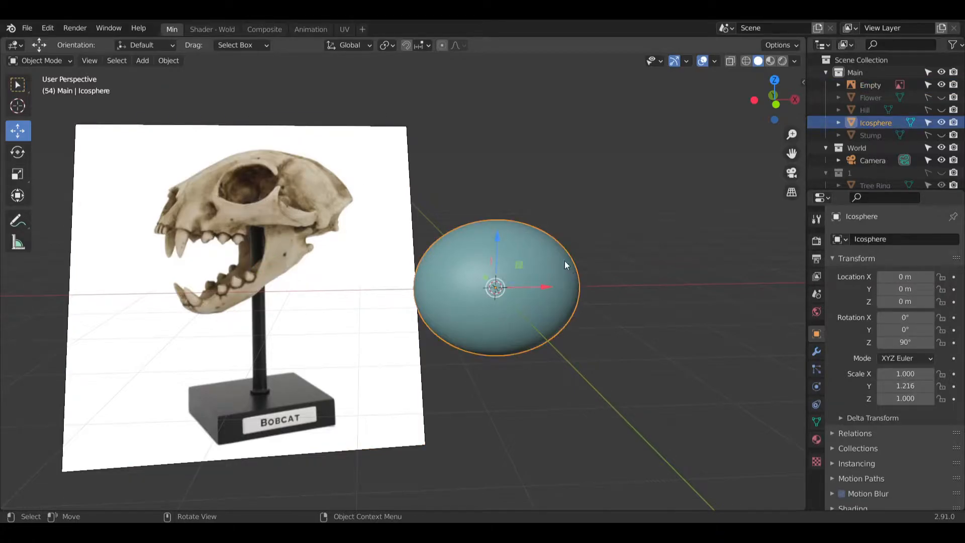
click(776, 104)
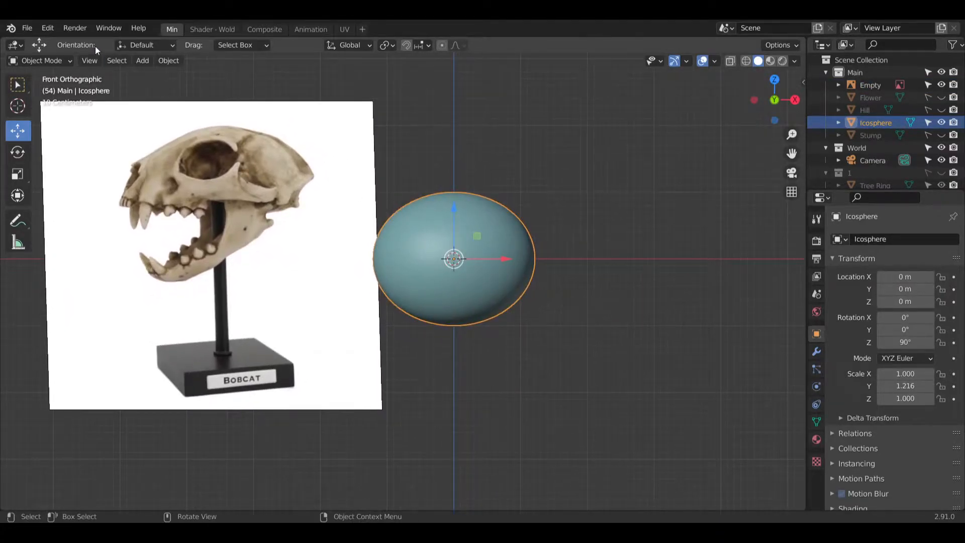
click(38, 61)
click(23, 89)
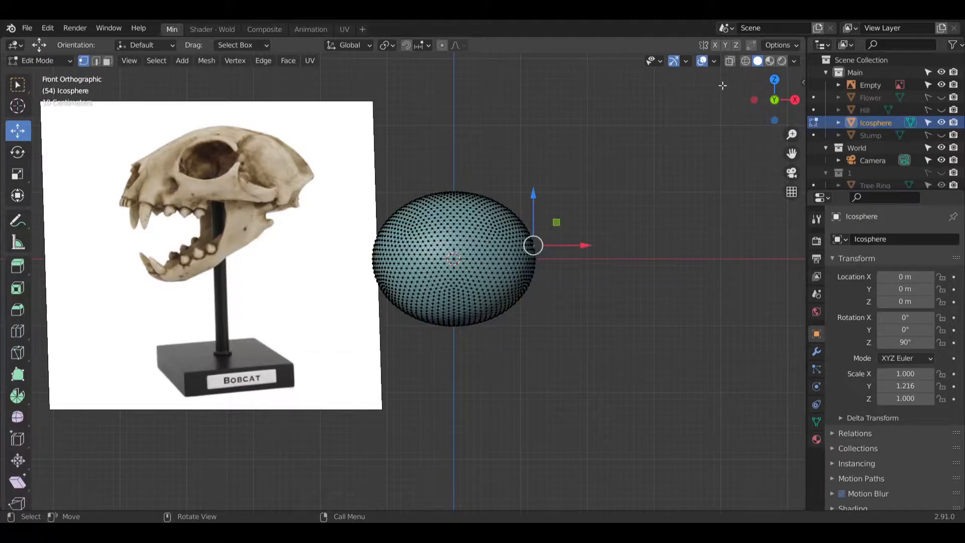
click(744, 61)
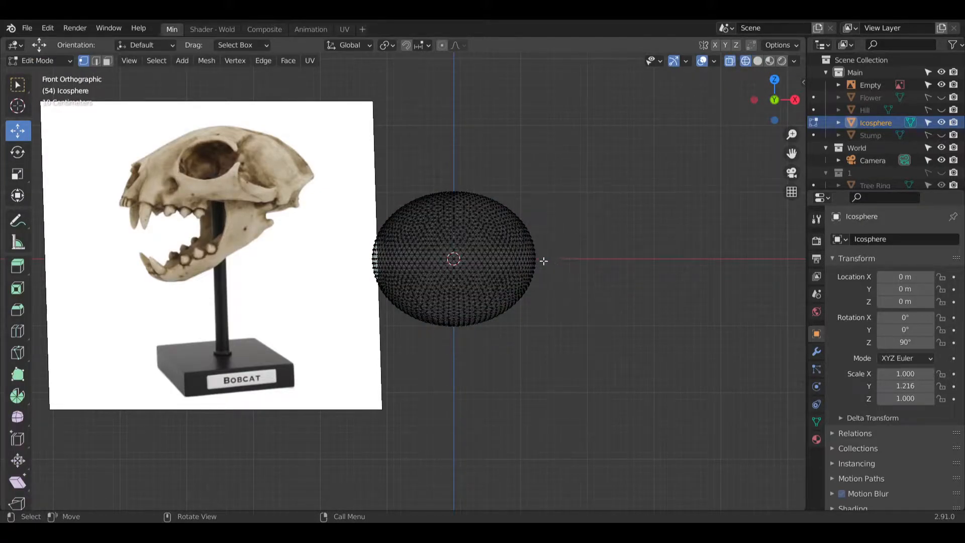
Step: Select the icosphere's lower-half vertices, flatten them along Z, and rescale them on Z by about 2.012
scroll(545, 266, up, 2)
drag(541, 258, 266, 366)
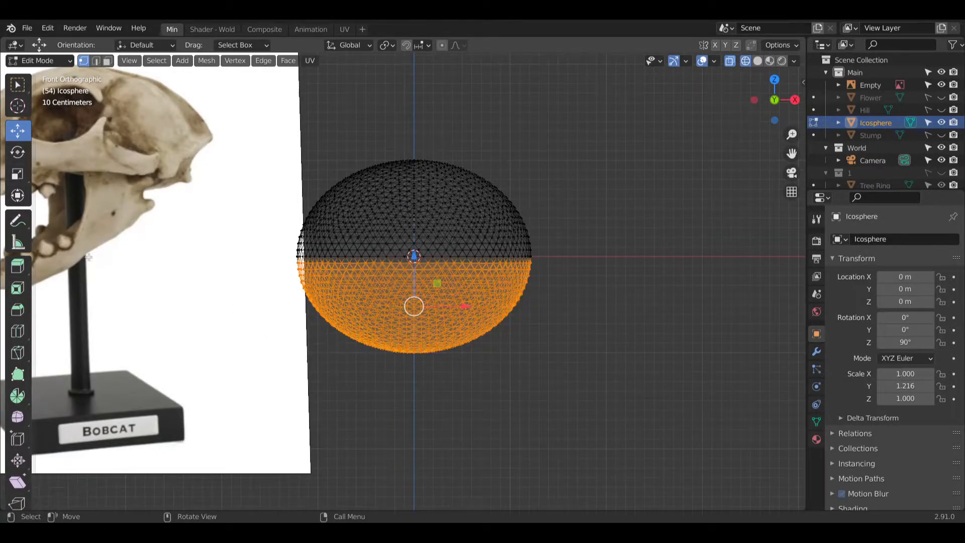
click(17, 174)
drag(415, 256, 409, 303)
scroll(414, 306, up, 4)
mouse_move(414, 306)
middle_down()
mouse_move(385, 323)
mouse_move(420, 287)
mouse_move(422, 298)
middle_up()
drag(415, 252, 420, 193)
middle_drag(312, 284, 214, 219)
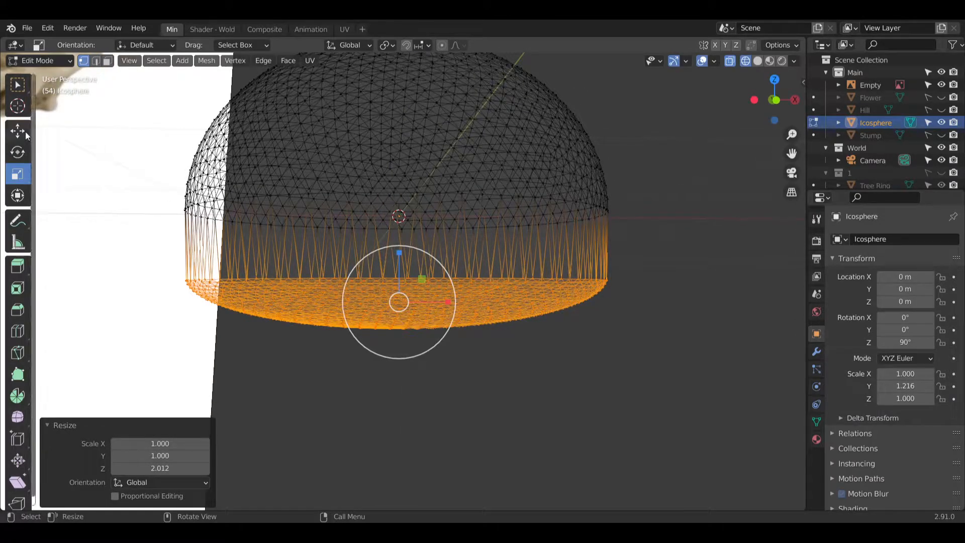
Step: Raise the flattened lower-half vertices about 0.36 m along Z to close them up against the dome
click(18, 131)
drag(397, 253, 401, 190)
middle_drag(402, 190, 534, 269)
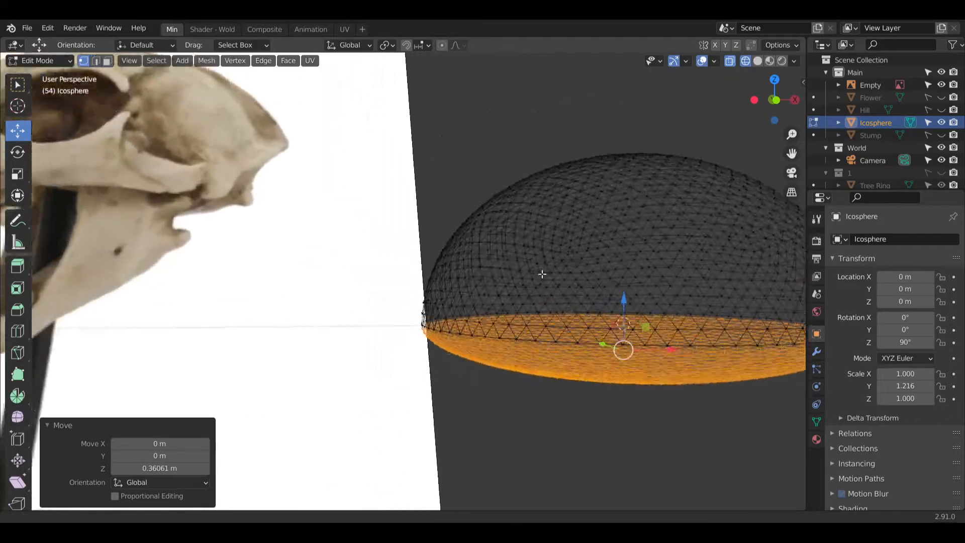
scroll(379, 248, down, 3)
middle_drag(379, 248, 421, 263)
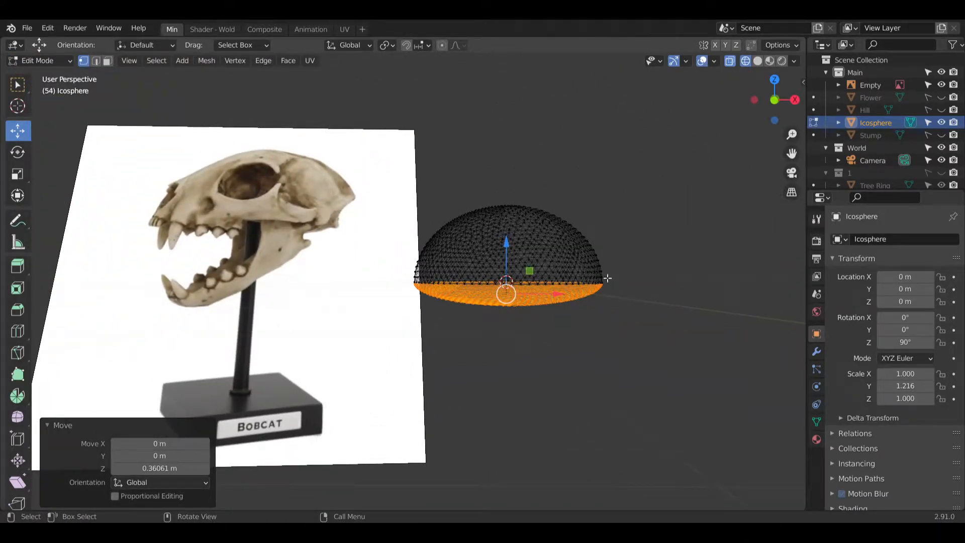
middle_drag(462, 320, 463, 284)
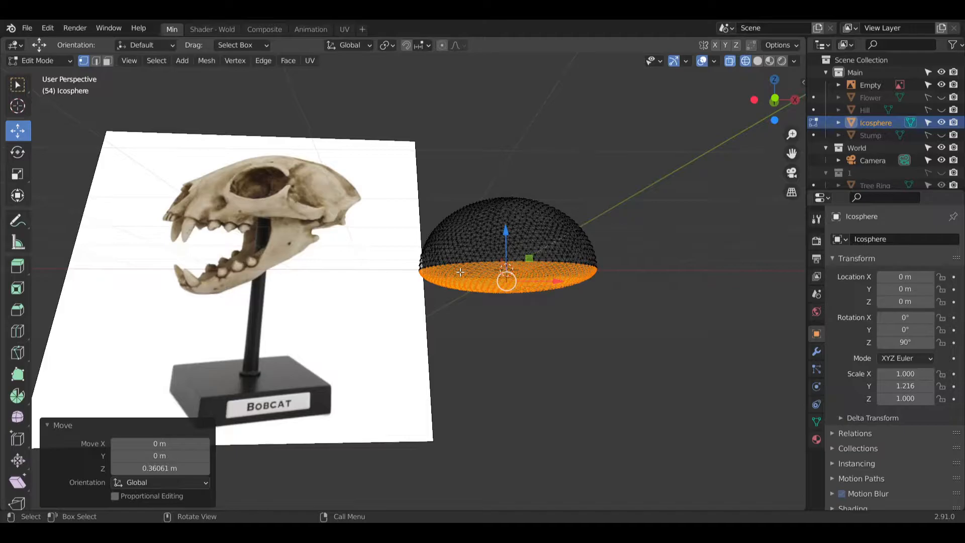
middle_drag(471, 270, 526, 312)
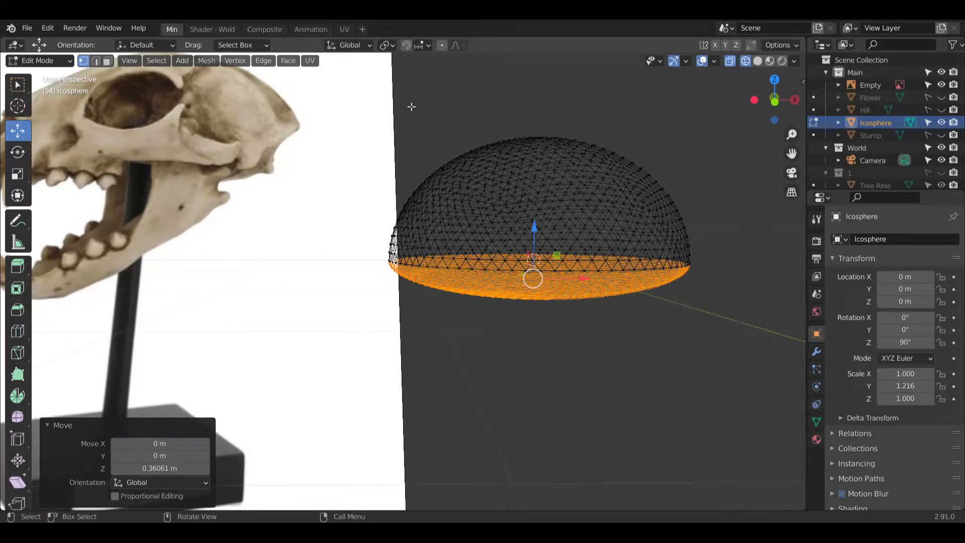
middle_drag(410, 106, 427, 115)
Step: Change to solid shading, deselect the vertices and put the icosphere into Sculpt Mode
click(758, 61)
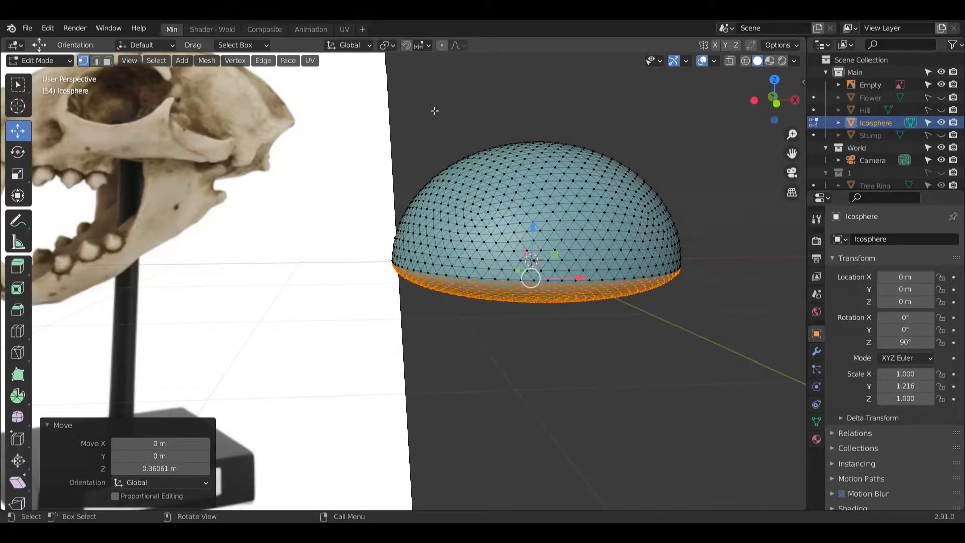
key(alt+a)
mouse_move(491, 106)
middle_down()
mouse_move(488, 88)
mouse_move(501, 122)
mouse_move(449, 72)
mouse_move(485, 125)
mouse_move(564, 107)
mouse_move(491, 108)
mouse_move(509, 109)
middle_up()
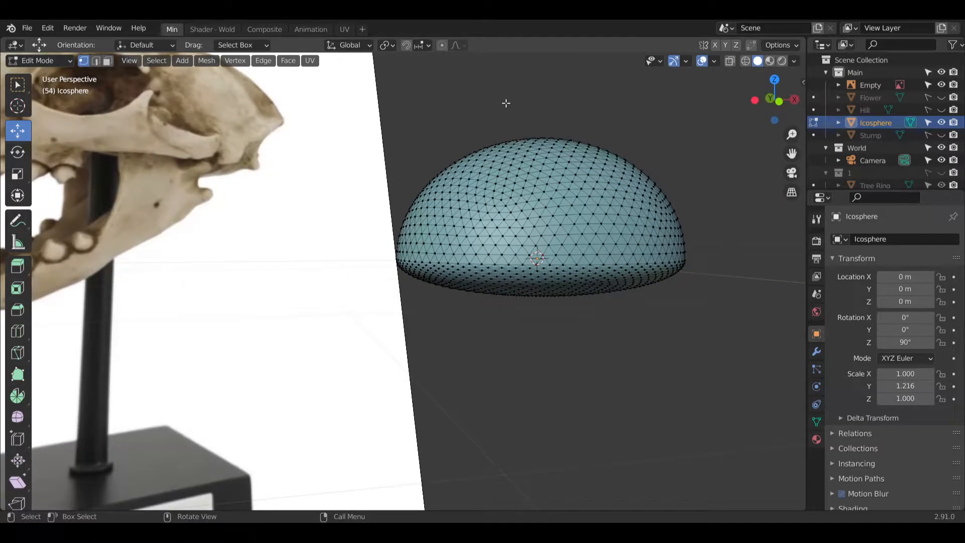
click(46, 62)
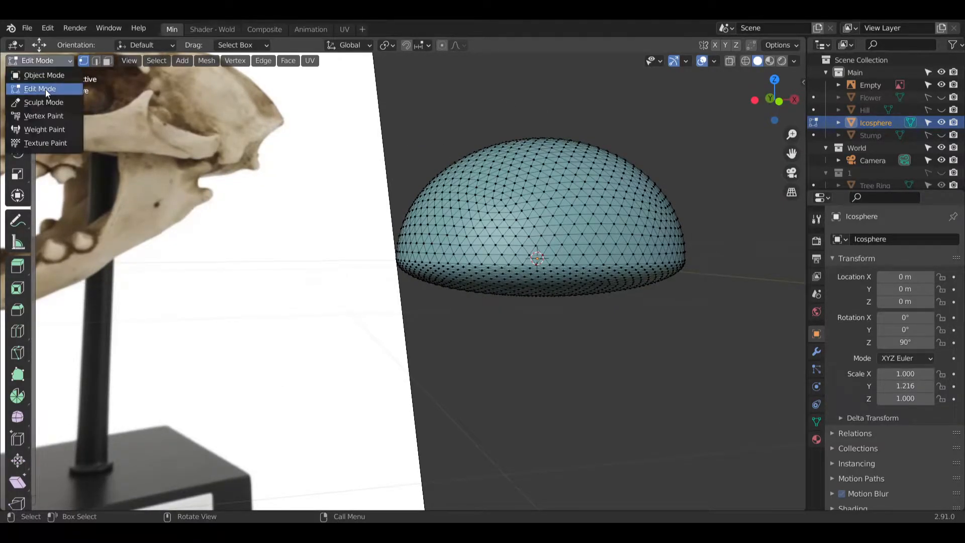
click(44, 102)
mouse_move(496, 227)
middle_down()
mouse_move(445, 166)
mouse_move(427, 232)
mouse_move(472, 213)
middle_up()
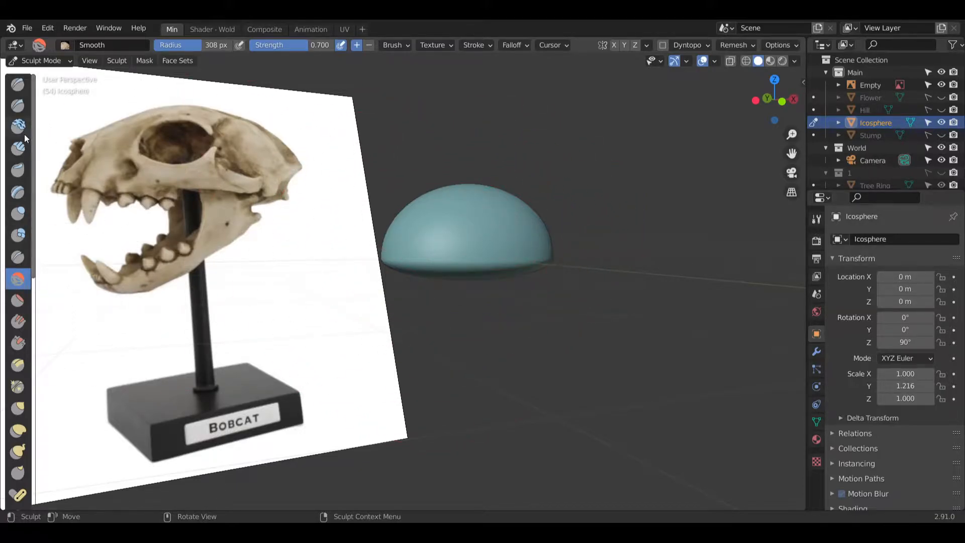
Step: Choose the Clay Strips brush and hide the reference image empty to see the icosphere's underside unobstructed
click(20, 156)
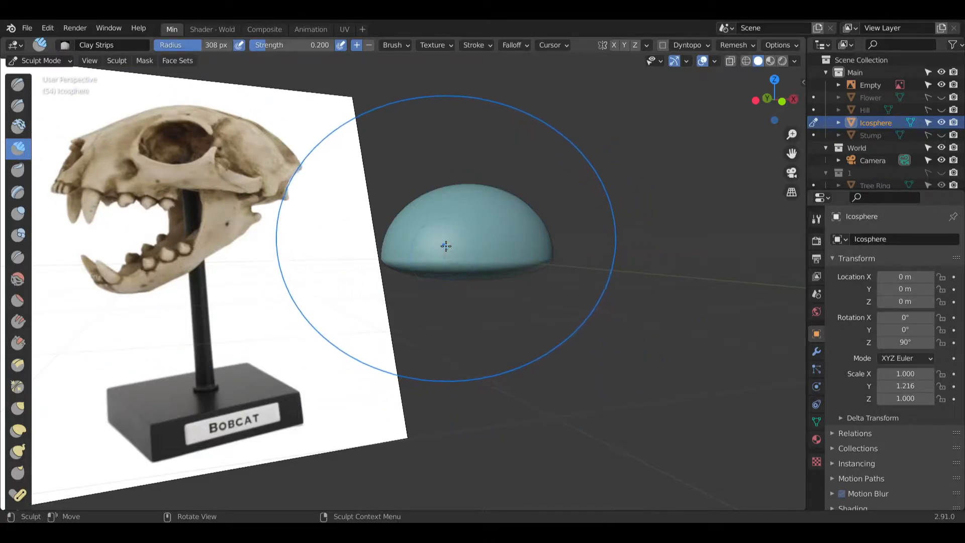
middle_drag(445, 248, 380, 193)
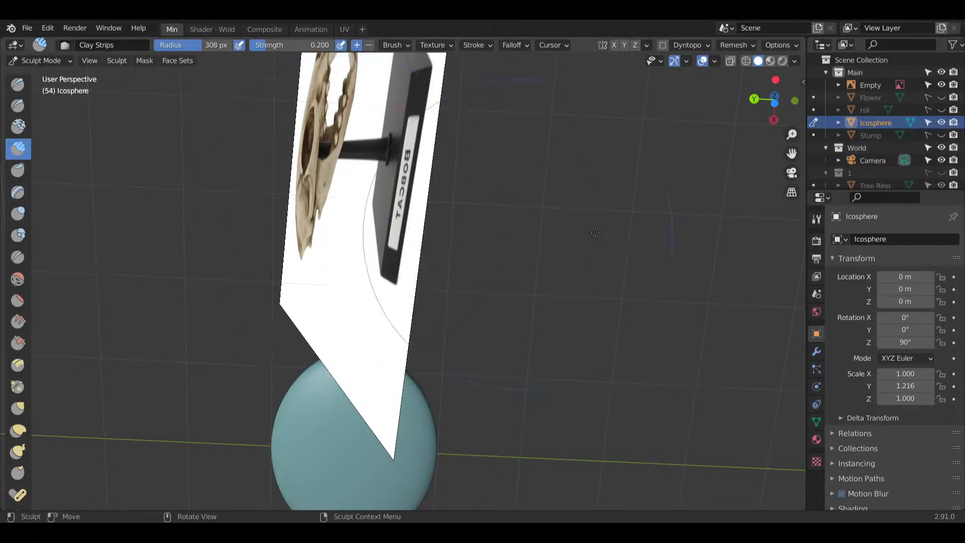
click(928, 84)
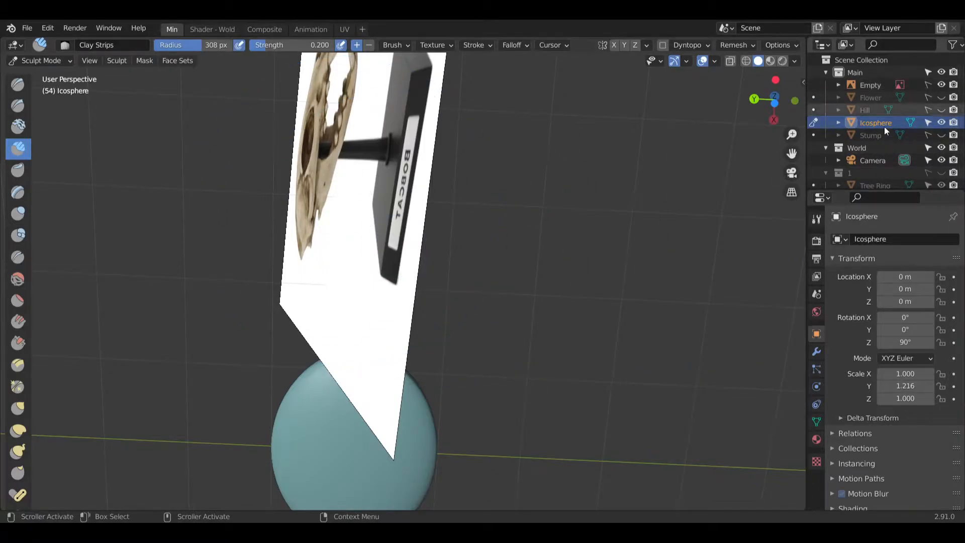
click(941, 84)
shift+middle_drag(358, 413, 398, 267)
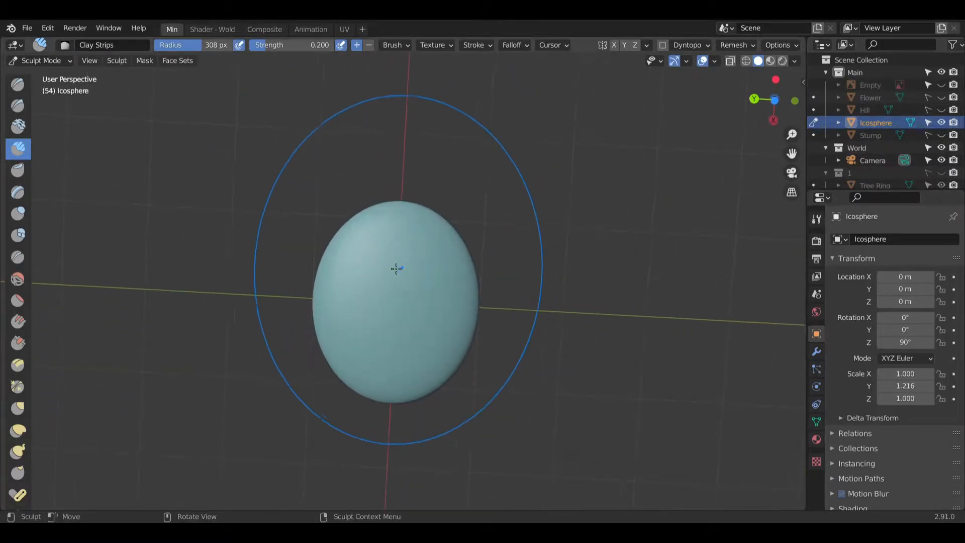
scroll(399, 267, up, 3)
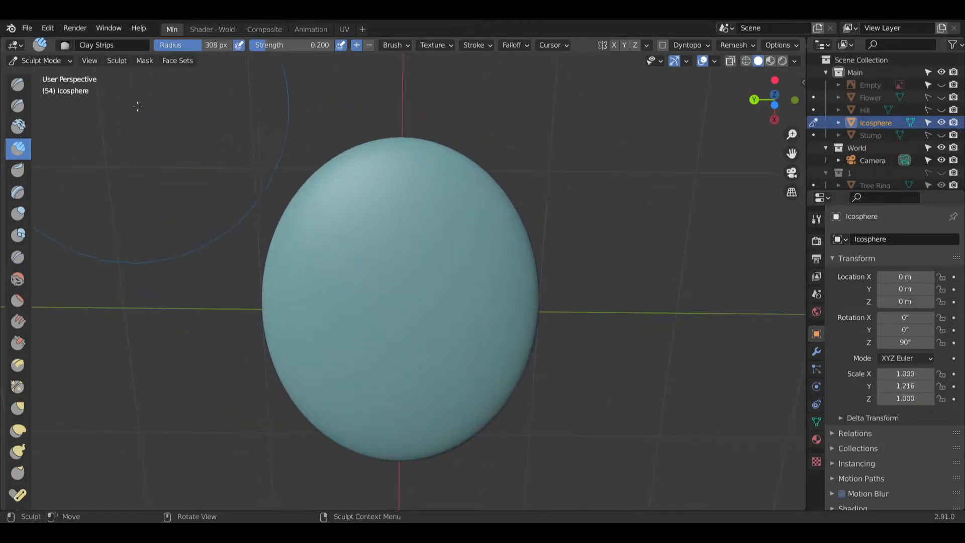
Step: Carve a broad hollow in the underside's -X end using Clay Strips at 99 px radius with X symmetry enabled
ctrl+scroll(395, 199, up, 5)
ctrl+scroll(401, 206, down, 12)
ctrl+scroll(401, 207, down, 2)
scroll(383, 246, up, 1)
ctrl+scroll(384, 248, down, 1)
mouse_move(403, 233)
middle_down()
mouse_move(406, 298)
mouse_move(403, 269)
middle_up()
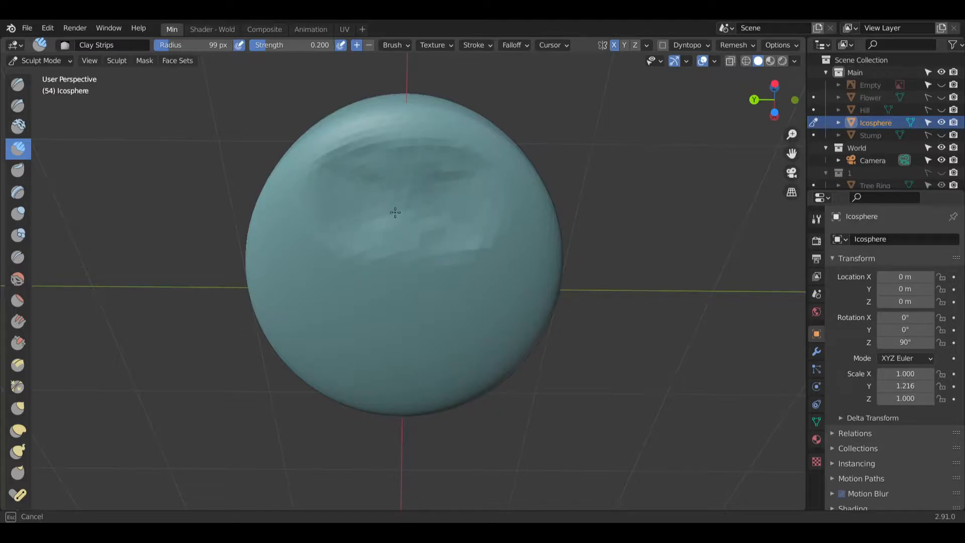
mouse_move(400, 205)
middle_down()
mouse_move(389, 204)
mouse_move(412, 213)
middle_up()
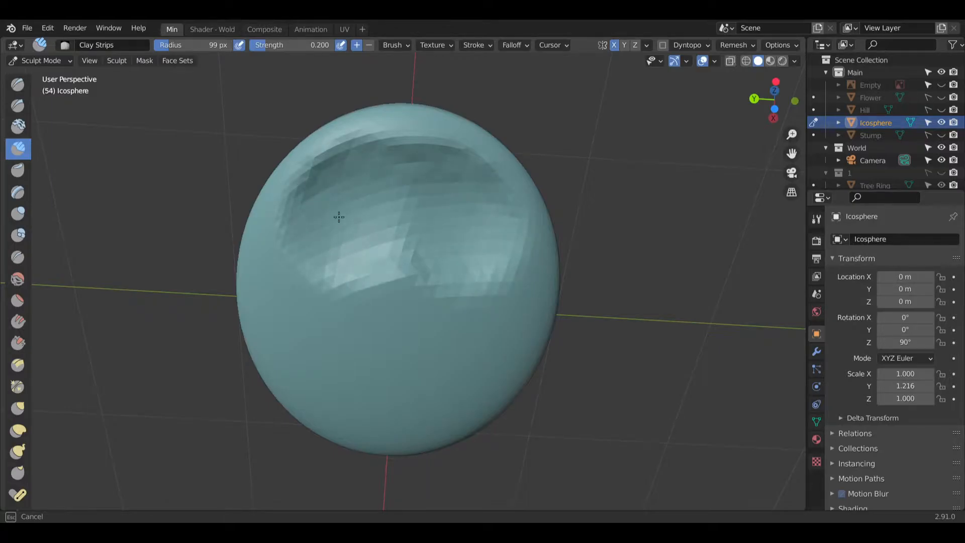
Step: Choose a finer voxel size and voxel-remesh the sculpted icosphere
key(r)
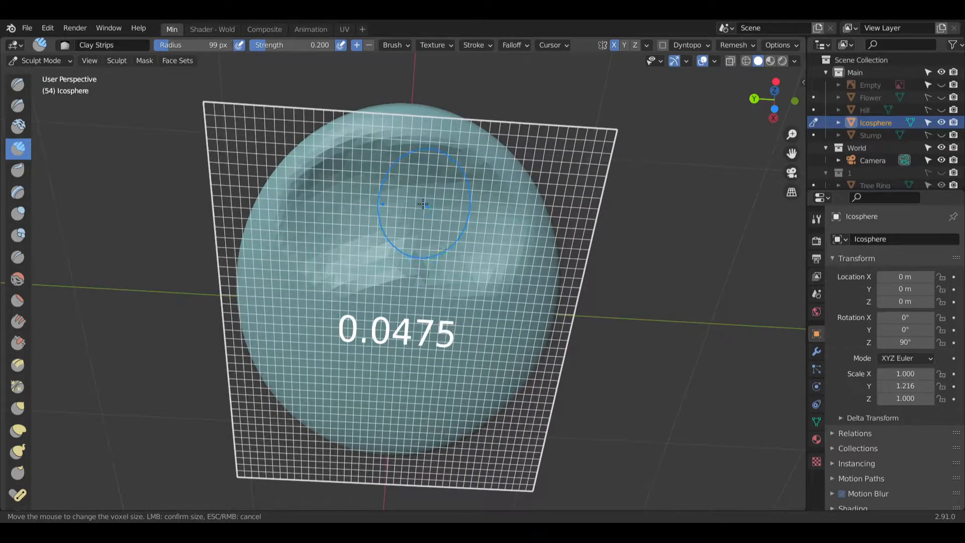
click(440, 203)
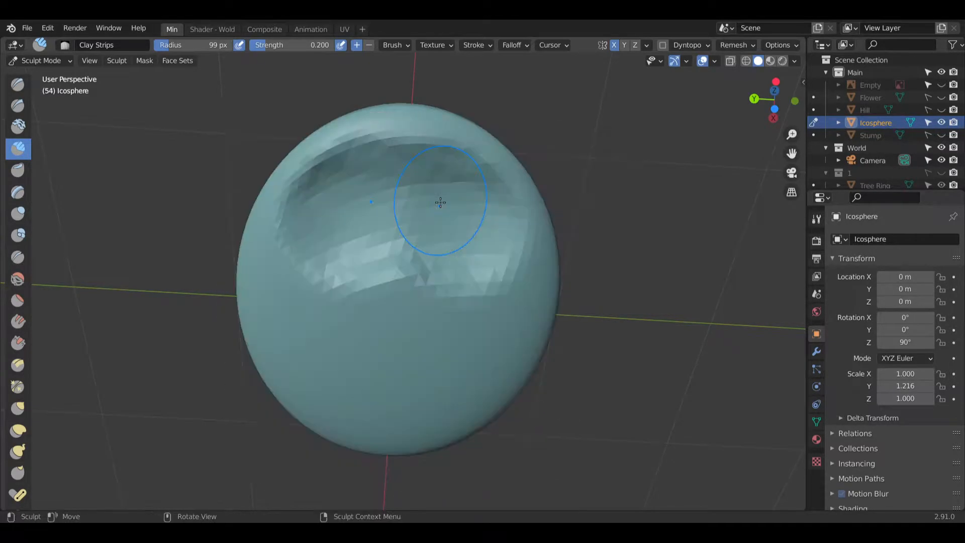
key(ctrl+r)
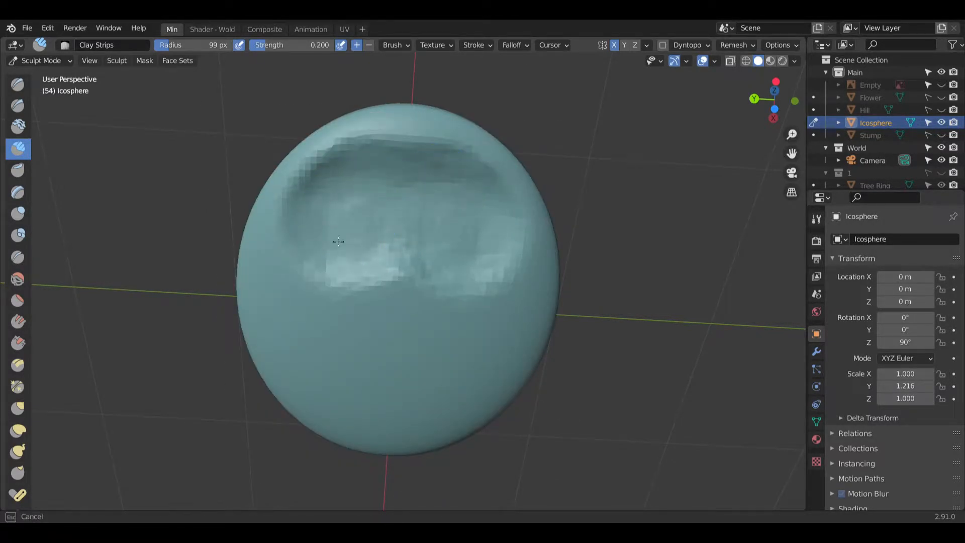
Step: Deepen and widen the hollow at the underside's -X end with Clay Strips strokes, giving it a sharp front rim
drag(372, 237, 365, 206)
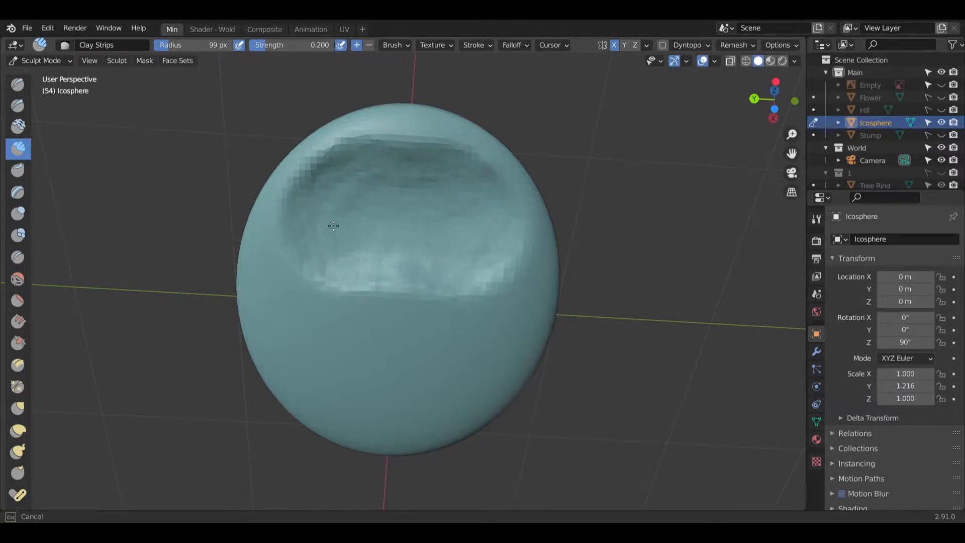
middle_drag(399, 177, 356, 209)
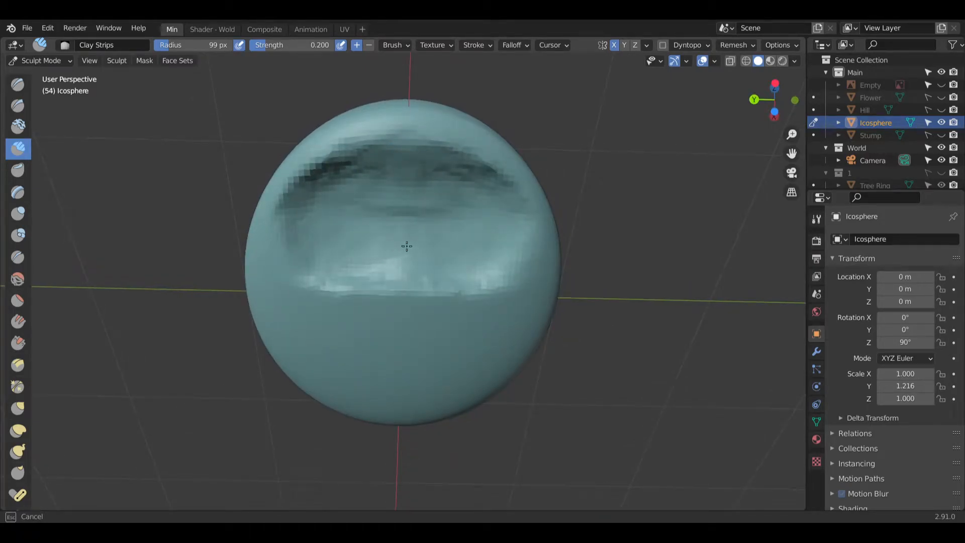
mouse_move(423, 246)
middle_down()
mouse_move(401, 222)
mouse_move(375, 263)
mouse_move(382, 254)
middle_up()
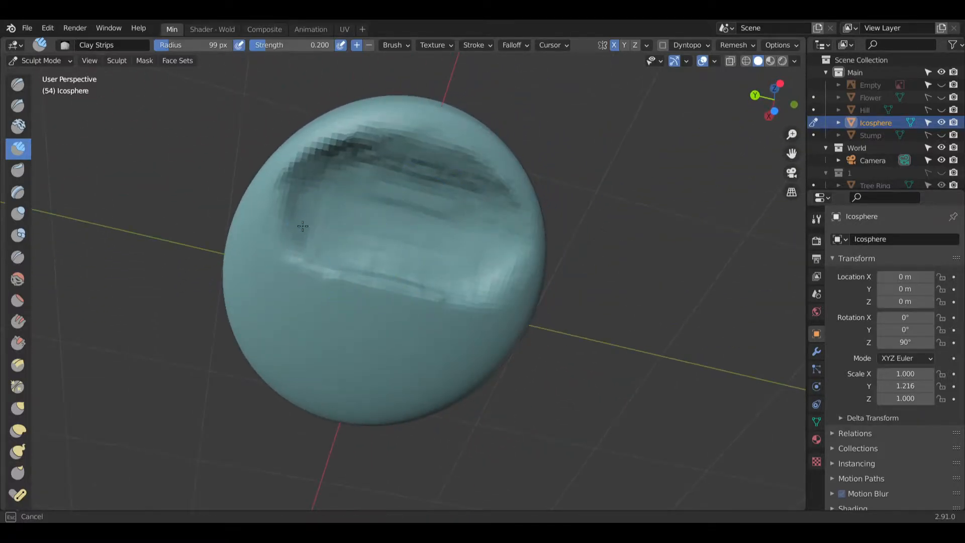
mouse_move(394, 187)
mouse_down()
mouse_move(427, 166)
mouse_move(381, 195)
mouse_up()
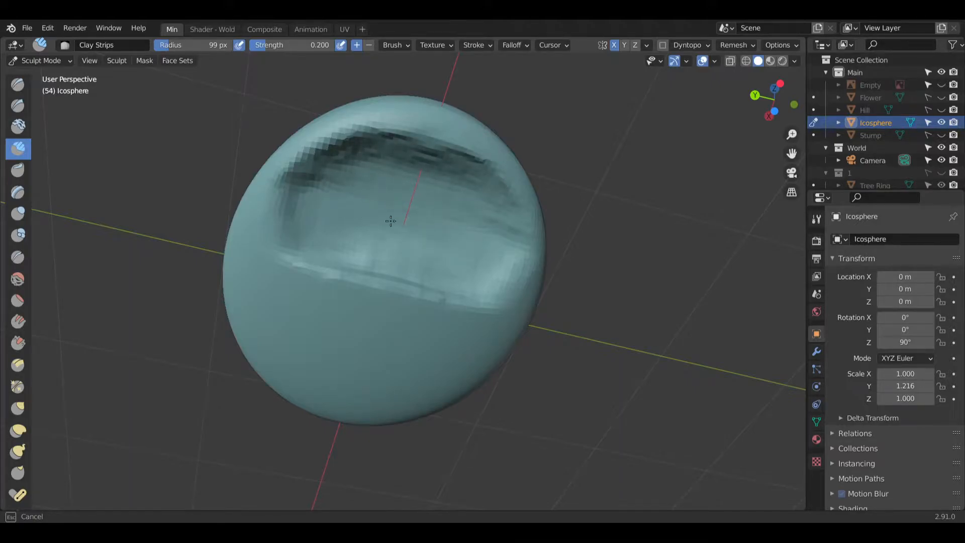
middle_drag(413, 216, 386, 206)
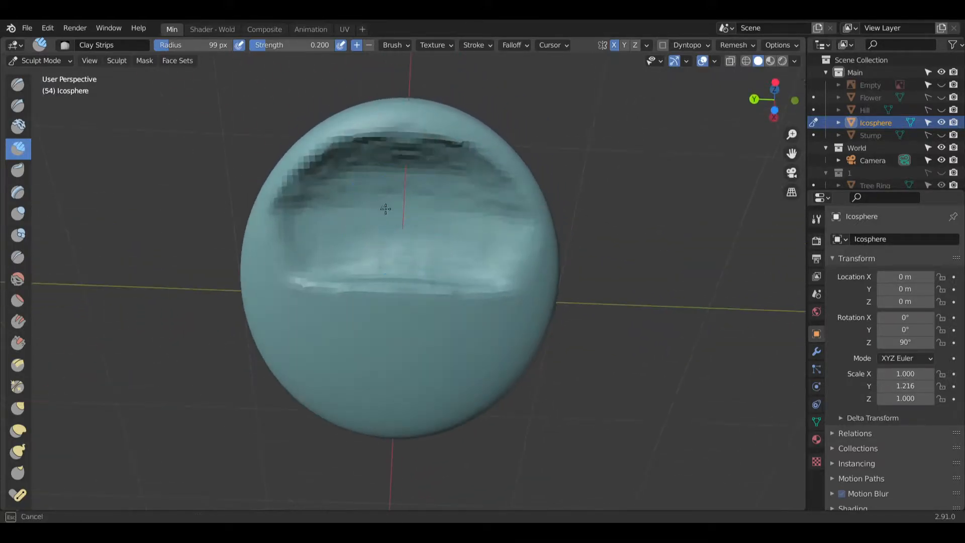
mouse_move(431, 210)
mouse_down()
mouse_move(407, 203)
mouse_move(497, 222)
mouse_move(475, 261)
mouse_move(492, 224)
mouse_move(472, 233)
mouse_up()
mouse_move(446, 237)
middle_down()
mouse_move(383, 289)
mouse_move(448, 273)
mouse_move(411, 230)
middle_up()
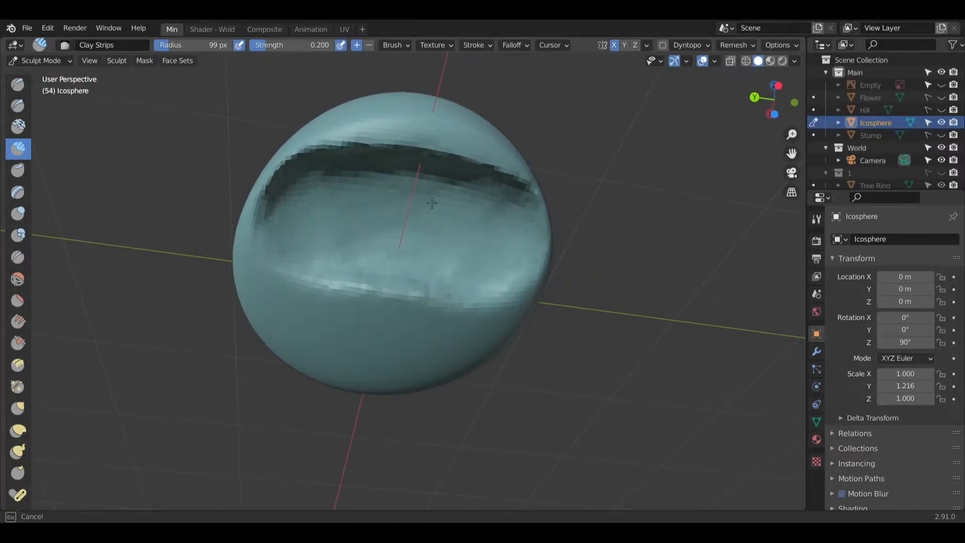
mouse_move(390, 214)
middle_down()
mouse_move(446, 217)
mouse_move(370, 221)
middle_up()
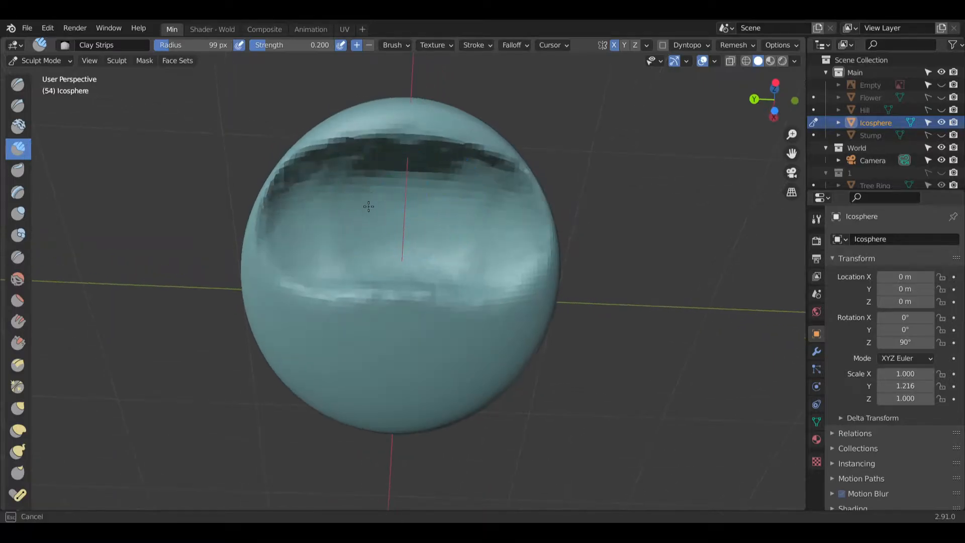
drag(400, 205, 335, 231)
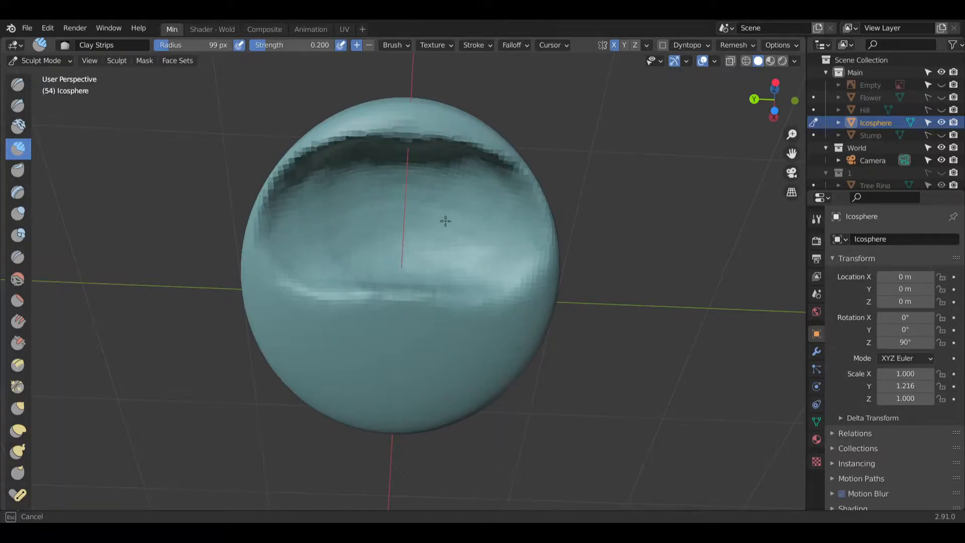
Step: Build up rounded bulges on the underside behind the hollow with the Inflate/Deflate brush at 0.740 strength
mouse_move(408, 229)
middle_down()
mouse_move(401, 314)
mouse_move(296, 372)
mouse_move(289, 322)
mouse_move(280, 355)
middle_up()
click(18, 213)
mouse_move(498, 329)
mouse_down()
mouse_move(548, 296)
mouse_move(538, 362)
mouse_move(513, 362)
mouse_move(501, 320)
mouse_move(473, 382)
mouse_move(502, 358)
mouse_up()
drag(443, 404, 417, 385)
drag(496, 369, 455, 350)
middle_drag(455, 350, 598, 279)
mouse_move(598, 279)
mouse_down()
mouse_move(627, 282)
mouse_move(646, 307)
mouse_move(541, 275)
mouse_move(603, 352)
mouse_move(558, 327)
mouse_move(598, 351)
mouse_move(523, 351)
mouse_up()
mouse_move(477, 286)
middle_down()
mouse_move(558, 324)
mouse_move(528, 322)
middle_up()
mouse_move(498, 313)
mouse_down()
mouse_move(437, 272)
mouse_move(548, 287)
mouse_up()
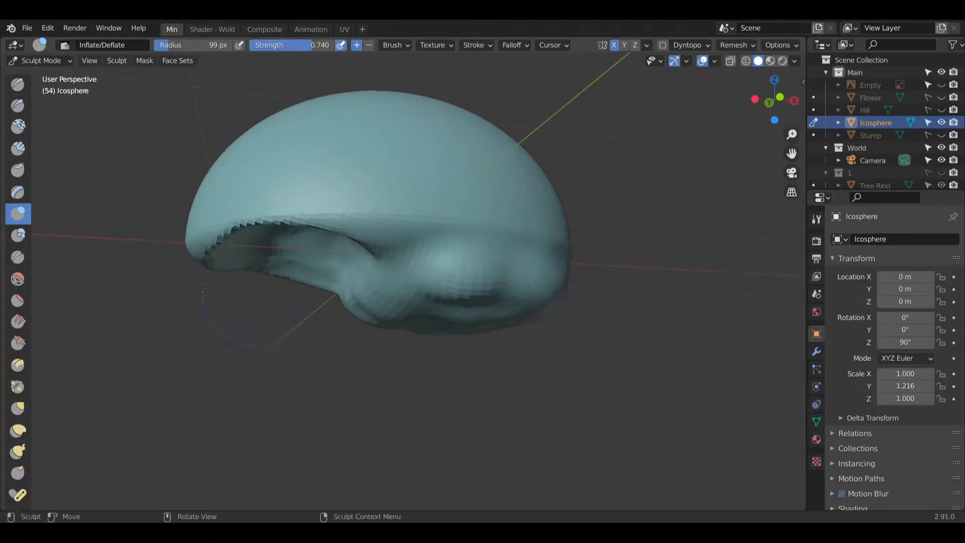
mouse_move(429, 259)
mouse_down()
mouse_move(482, 254)
mouse_move(521, 275)
mouse_move(472, 292)
mouse_move(542, 280)
mouse_up()
Step: Enlarge the brush to 204 px and smooth the inflated bulges on the underside with the Smooth brush at 0.700 strength
key(bracketright)
key(bracketright)
key(bracketright)
key(bracketright)
key(bracketright)
key(bracketright)
key(bracketright)
mouse_move(555, 320)
middle_down()
mouse_move(476, 325)
mouse_move(651, 224)
middle_up()
middle_drag(555, 274, 461, 320)
middle_drag(550, 358, 528, 365)
mouse_move(466, 352)
middle_down()
mouse_move(422, 423)
mouse_move(456, 327)
mouse_move(511, 320)
mouse_move(465, 322)
mouse_move(465, 329)
mouse_move(470, 291)
middle_up()
scroll(461, 318, up, 2)
scroll(450, 330, up, 2)
scroll(446, 327, up, 1)
scroll(500, 267, up, 1)
scroll(450, 347, down, 3)
middle_drag(450, 348, 385, 400)
middle_drag(270, 299, 395, 221)
middle_drag(400, 286, 351, 227)
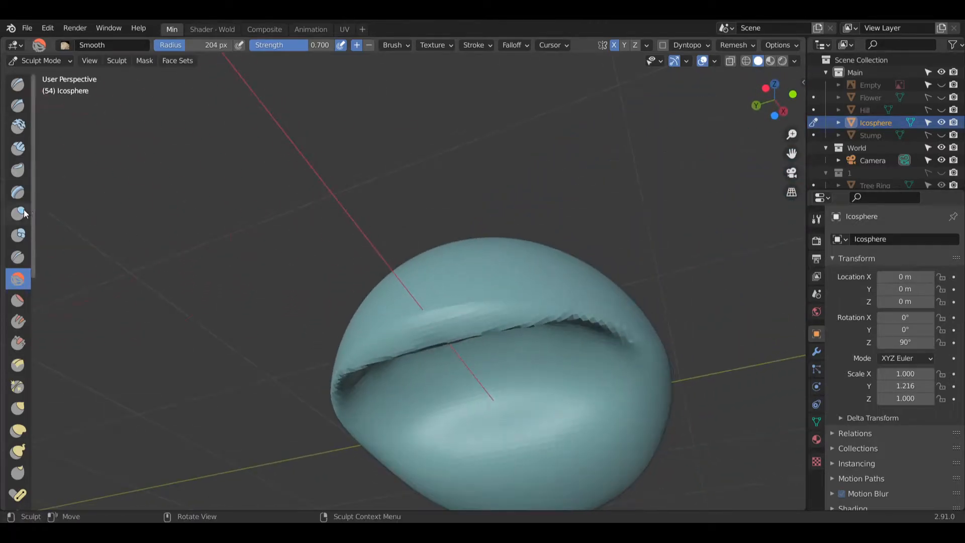
Step: Extend the hollow back into the bulged underside using Clay Strips at 130 px radius and 0.200 strength
click(18, 148)
mouse_move(443, 387)
middle_down()
mouse_move(448, 374)
mouse_move(481, 373)
middle_up()
scroll(482, 373, down, 3)
ctrl+scroll(484, 375, up, 4)
ctrl+scroll(482, 373, down, 8)
scroll(483, 379, up, 4)
scroll(484, 383, up, 4)
scroll(478, 377, down, 3)
middle_drag(474, 373, 367, 263)
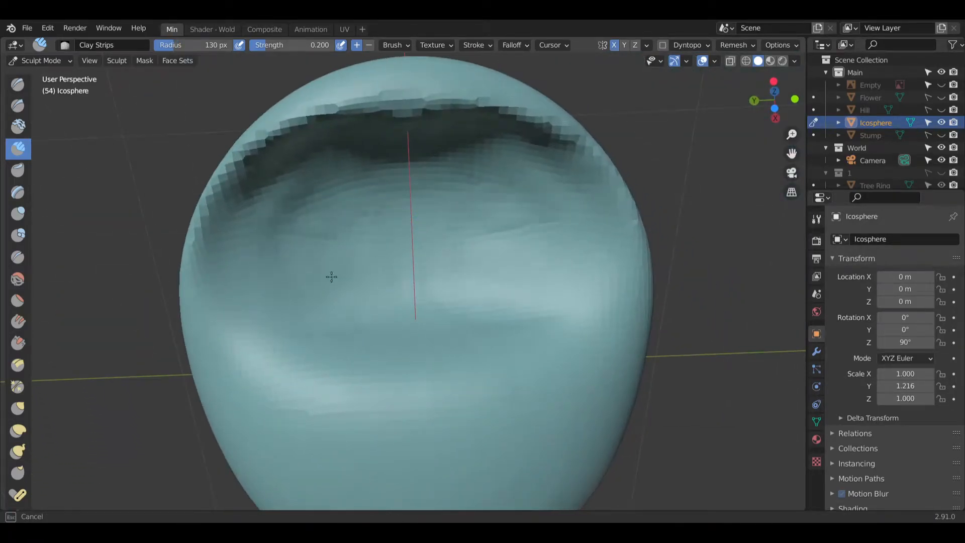
mouse_move(386, 332)
mouse_down()
mouse_move(407, 369)
mouse_move(272, 343)
mouse_up()
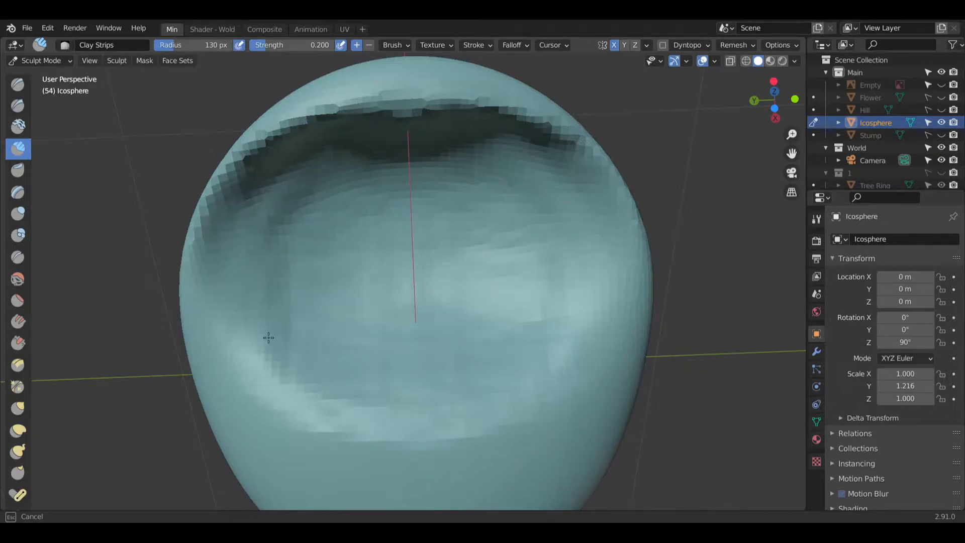
Step: Carve further along the cavity's floor, side walls and front rim with Clay Strips strokes from several angles
ctrl+drag(354, 290, 352, 222)
middle_drag(383, 182, 388, 189)
ctrl+drag(390, 190, 369, 217)
mouse_move(390, 175)
mouse_down()
mouse_move(377, 158)
mouse_move(403, 144)
mouse_move(434, 172)
mouse_up()
drag(272, 228, 268, 224)
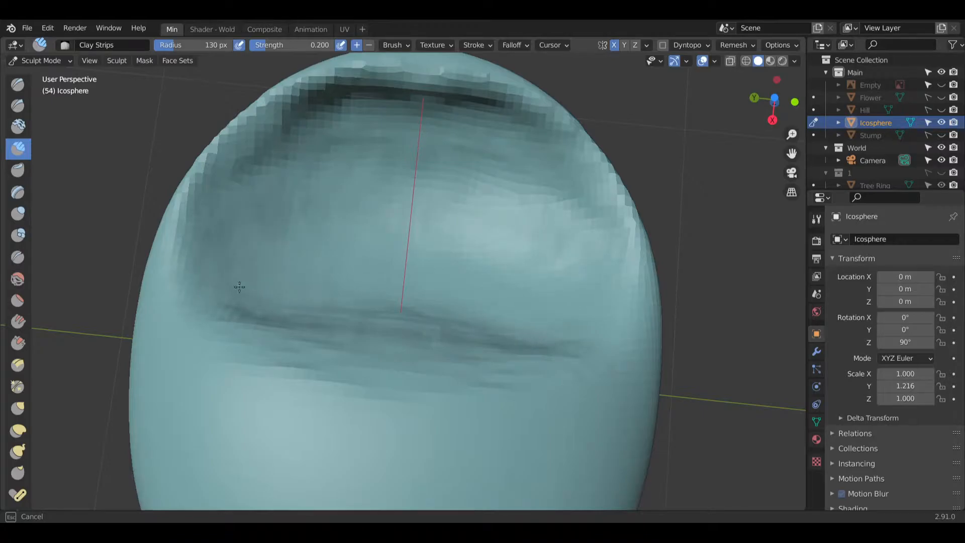
middle_drag(384, 286, 400, 207)
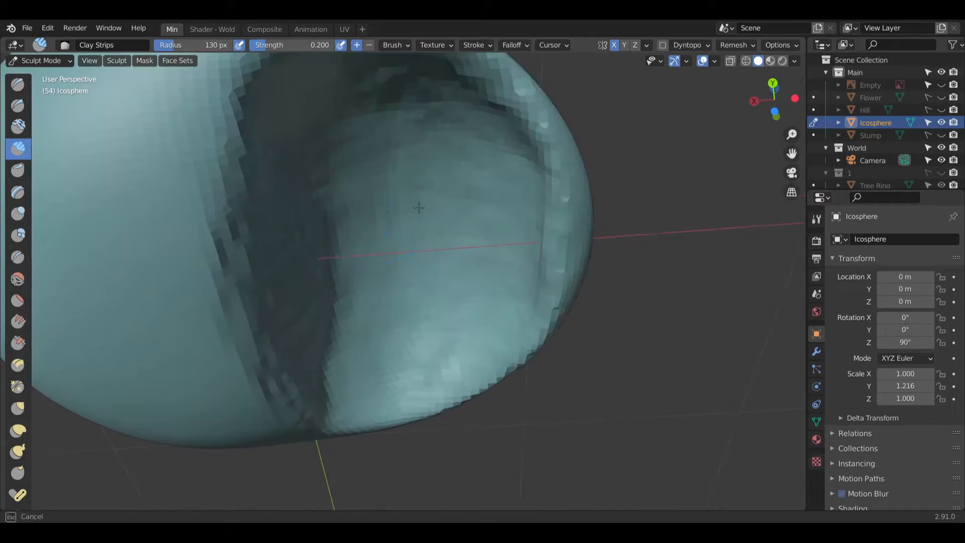
mouse_move(419, 167)
middle_down()
mouse_move(370, 198)
mouse_move(424, 166)
middle_up()
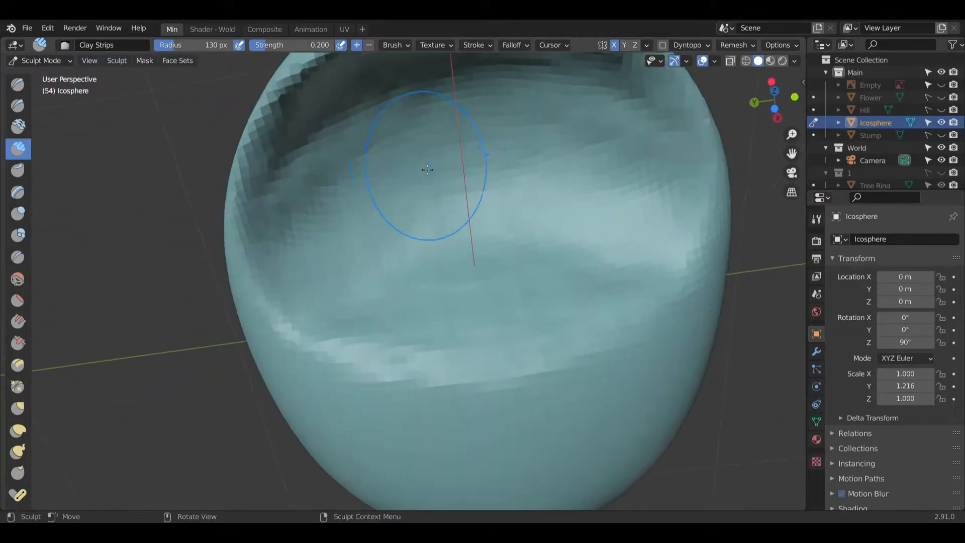
Step: Deepen the underside cavity's floor and its rear edge with more Clay Strips strokes at 130 px radius and 0.200 strength
mouse_move(367, 203)
middle_down()
mouse_move(390, 188)
mouse_move(396, 215)
mouse_move(361, 205)
middle_up()
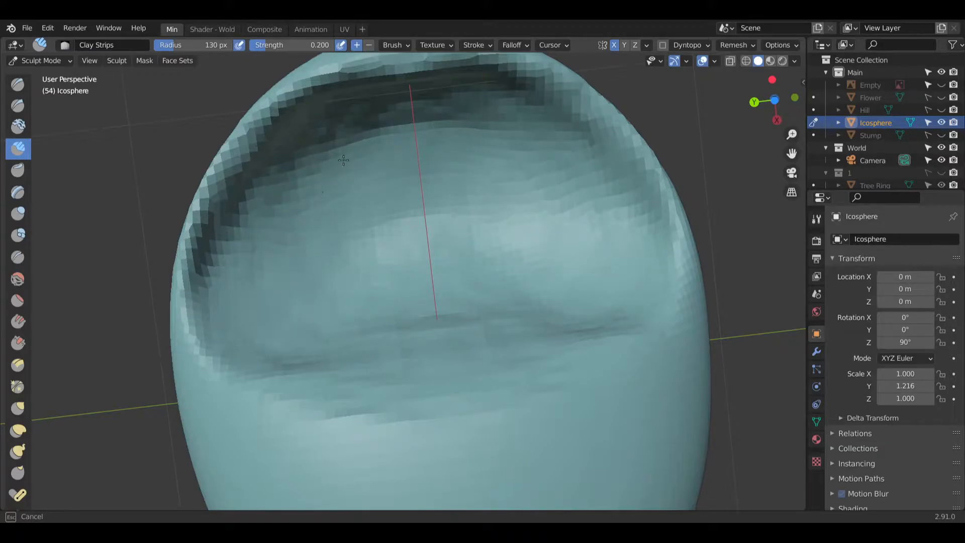
mouse_move(337, 203)
middle_down()
mouse_move(472, 289)
mouse_move(442, 187)
mouse_move(470, 345)
mouse_move(437, 196)
mouse_move(442, 123)
mouse_move(455, 164)
mouse_move(439, 194)
middle_up()
mouse_move(439, 194)
mouse_down()
mouse_move(371, 200)
mouse_move(394, 153)
mouse_move(435, 167)
mouse_up()
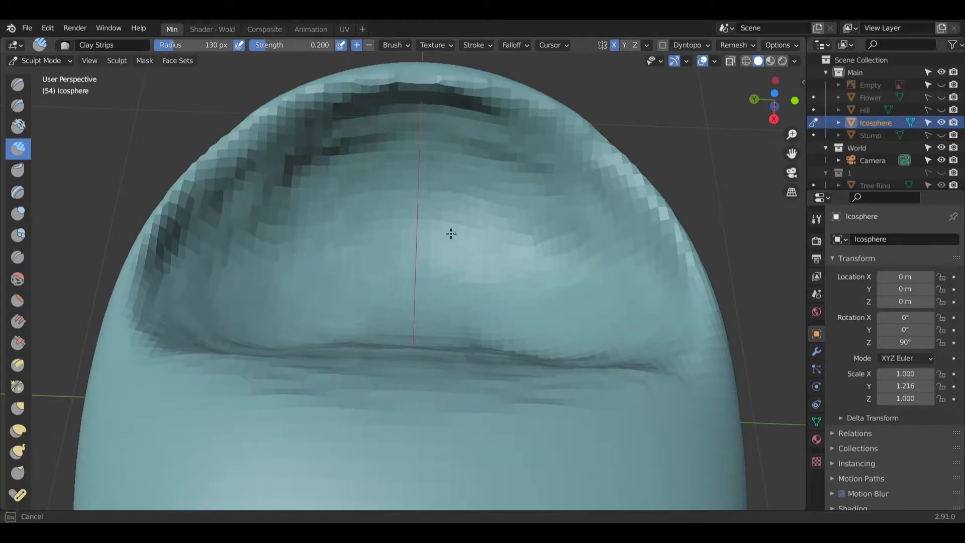
mouse_move(503, 275)
middle_down()
mouse_move(438, 256)
mouse_move(429, 323)
mouse_move(360, 327)
mouse_move(564, 409)
mouse_move(402, 362)
mouse_move(249, 333)
mouse_move(101, 372)
middle_up()
scroll(491, 301, down, 6)
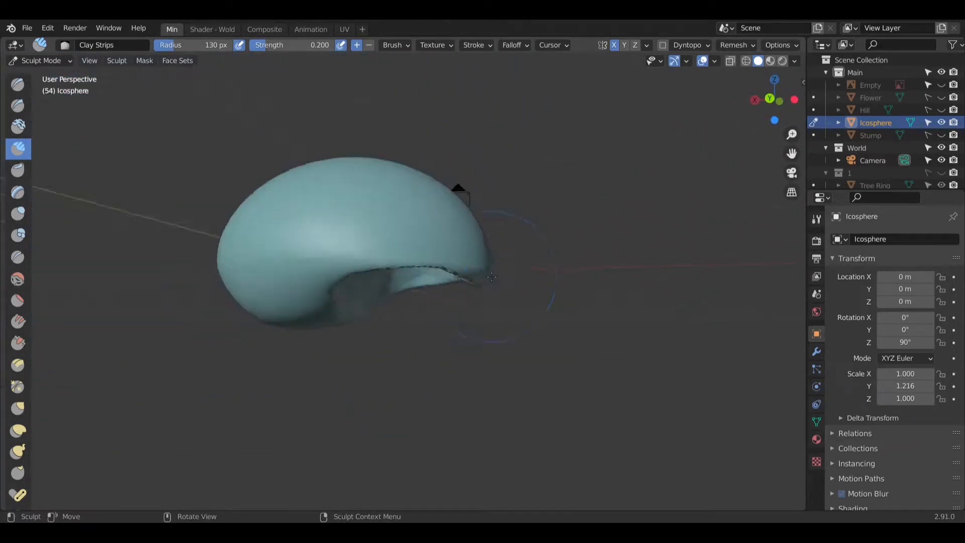
Step: Compare the skull with the Stump by toggling the visibility of the Stump and Icosphere objects
click(941, 136)
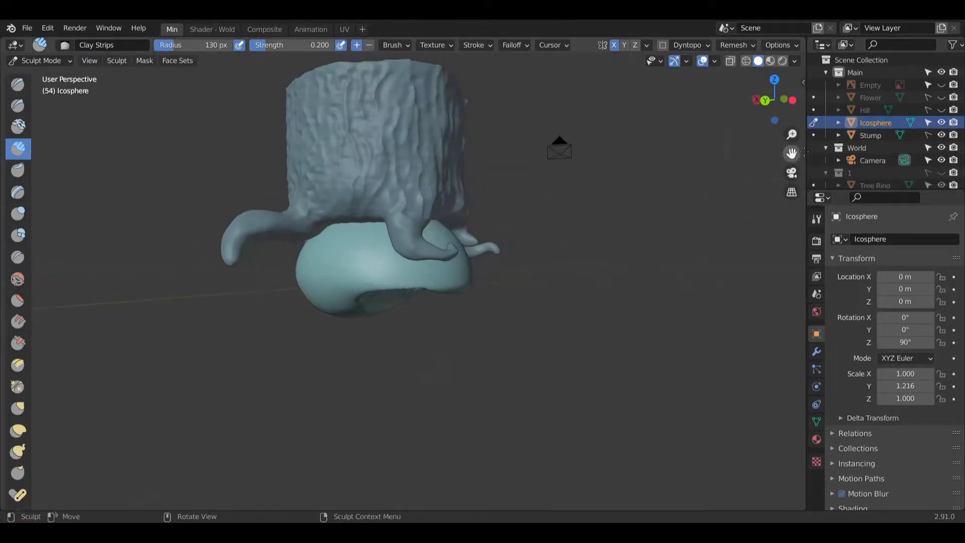
click(941, 123)
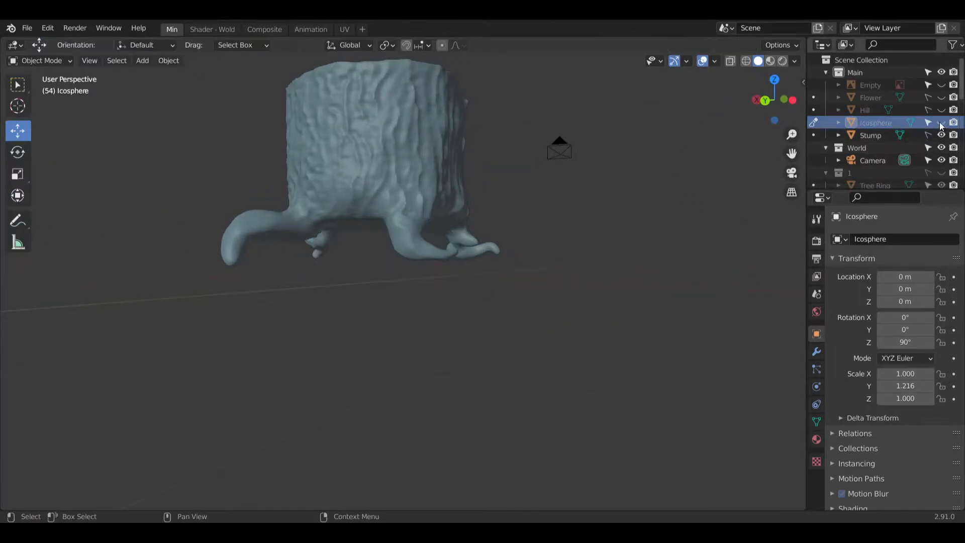
click(941, 123)
click(941, 134)
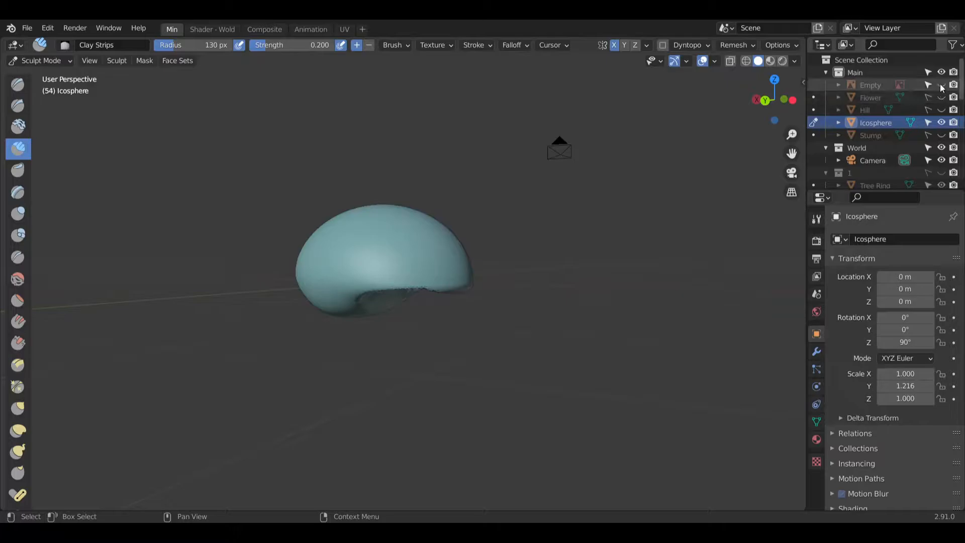
Step: Show the Empty reference image, create a new collection, move the Empty and Icosphere into it, and collapse the other collections
right_click(869, 61)
click(868, 60)
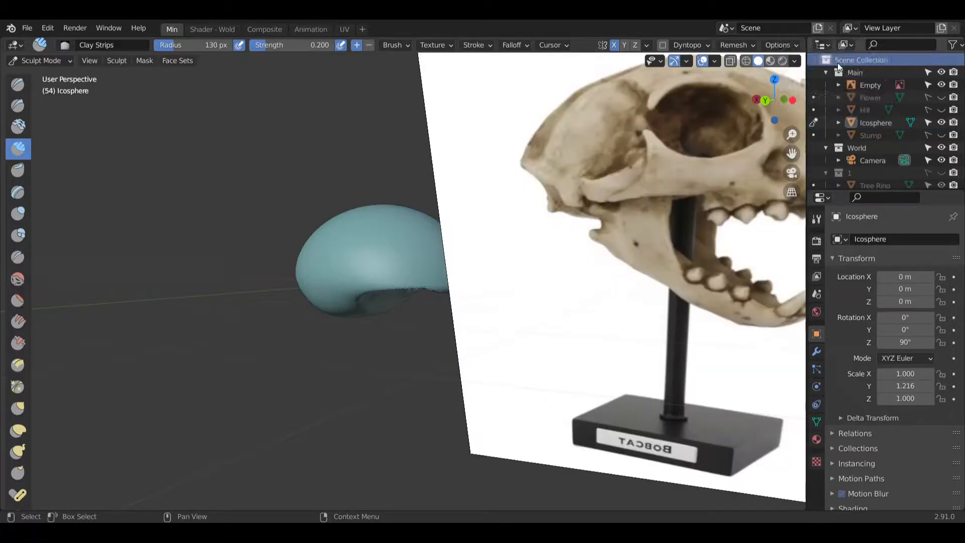
scroll(883, 149, down, 5)
drag(857, 170, 870, 71)
scroll(863, 90, down, 10)
click(861, 176)
drag(876, 134, 882, 84)
click(827, 110)
click(827, 123)
click(826, 135)
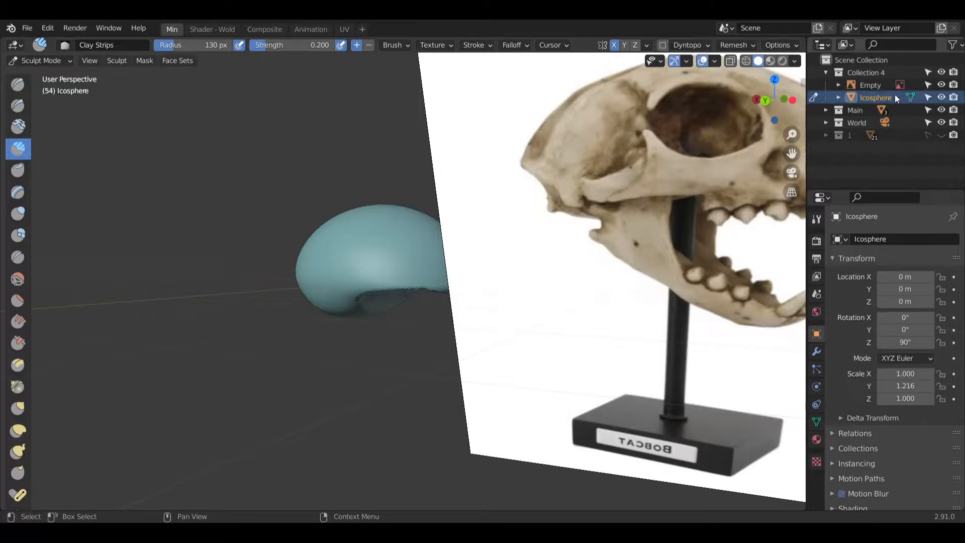
Step: Carve a broad depression into the side of the skull with Clay Strips at 130 px radius and 0.200 strength, following the bobcat photo
middle_drag(528, 129, 505, 242)
scroll(505, 242, up, 3)
shift+middle_drag(613, 256, 331, 262)
scroll(374, 243, down, 3)
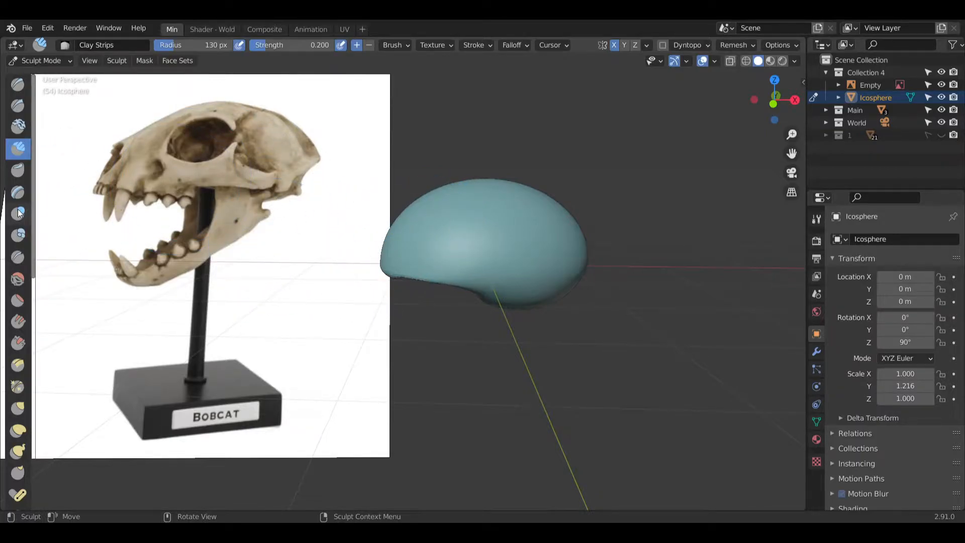
mouse_move(524, 243)
middle_down()
mouse_move(549, 254)
mouse_move(549, 219)
middle_up()
middle_drag(558, 270, 547, 244)
mouse_move(544, 244)
mouse_down()
mouse_move(519, 278)
mouse_move(518, 257)
mouse_move(526, 280)
mouse_move(523, 256)
mouse_up()
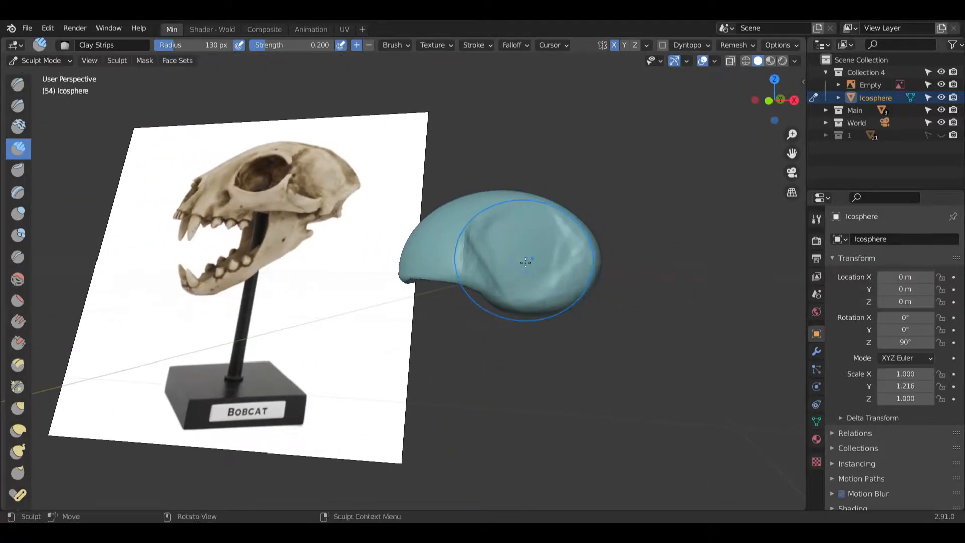
middle_drag(524, 256, 535, 260)
mouse_move(535, 260)
mouse_down()
mouse_move(521, 235)
mouse_move(545, 280)
mouse_move(576, 286)
mouse_up()
drag(546, 245, 524, 246)
Step: Extend the carving along the snout and cheek with Clay Strips, blending it into the depression on the skull's side
mouse_move(521, 248)
middle_down()
mouse_move(528, 223)
mouse_move(510, 225)
mouse_move(500, 202)
mouse_move(448, 190)
mouse_move(474, 190)
mouse_move(428, 228)
mouse_move(431, 204)
mouse_move(446, 237)
mouse_move(413, 216)
middle_up()
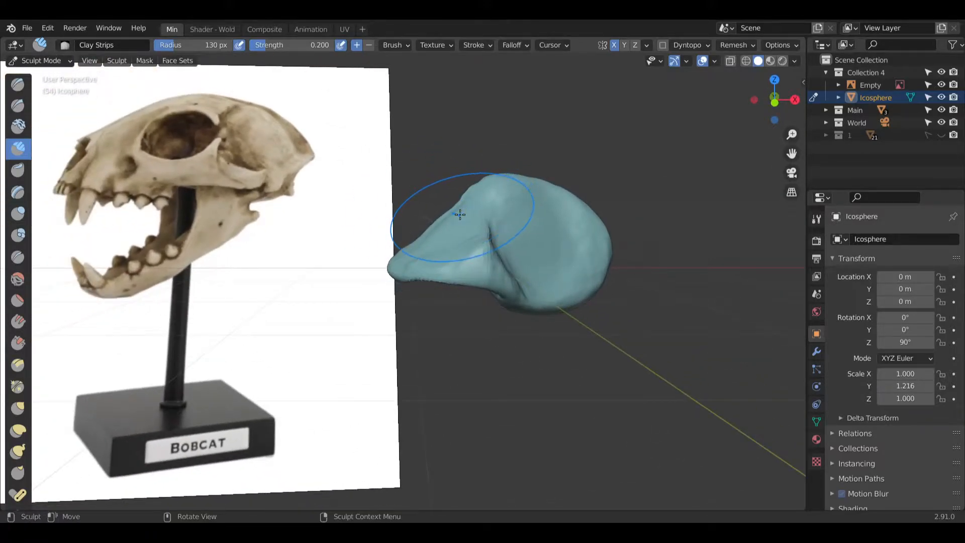
mouse_move(498, 267)
mouse_down()
mouse_move(496, 253)
mouse_move(500, 274)
mouse_move(506, 259)
mouse_move(520, 261)
mouse_move(474, 276)
mouse_move(459, 267)
mouse_up()
drag(527, 252, 528, 252)
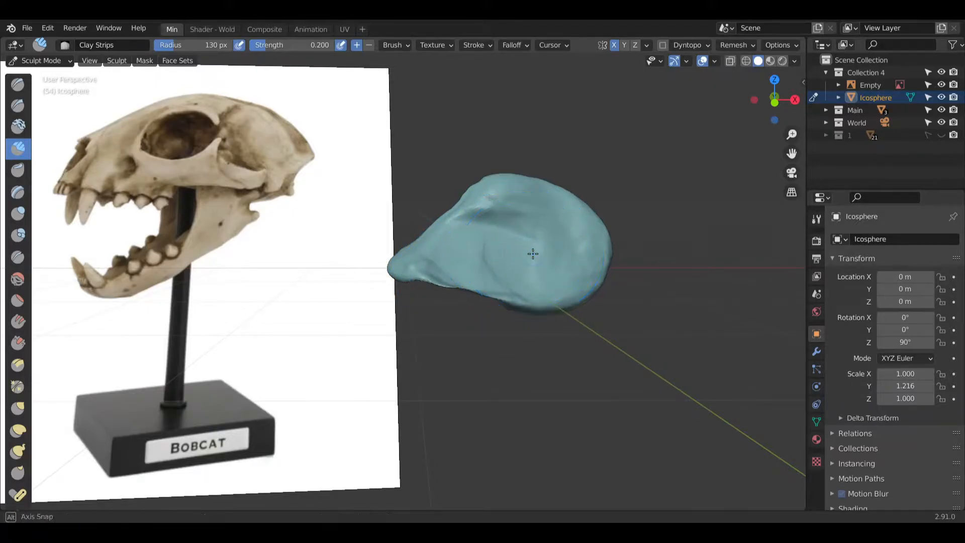
middle_drag(532, 255, 531, 263)
middle_drag(474, 223, 553, 242)
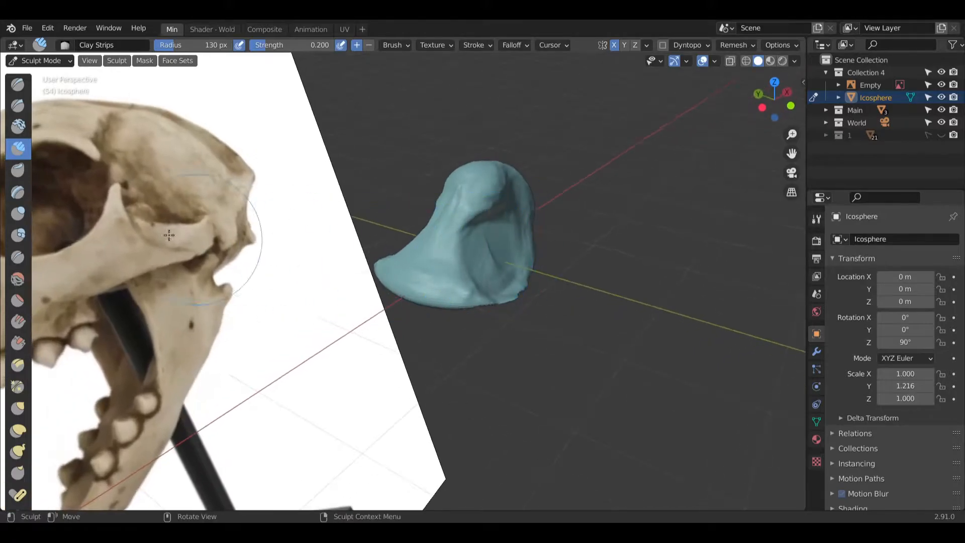
Step: Smooth the carved snout, cheeks and sides of the skull with the Smooth brush from several angles
click(18, 279)
drag(481, 199, 485, 194)
drag(467, 238, 468, 240)
middle_drag(467, 241, 423, 246)
drag(423, 246, 468, 281)
drag(563, 285, 593, 201)
middle_drag(592, 202, 593, 210)
drag(579, 221, 534, 222)
Step: Restore volume to the skull's thinned sides with the Inflate/Deflate brush at 130 px radius and 0.740 strength
mouse_move(535, 222)
middle_down()
mouse_move(17, 192)
mouse_move(140, 201)
mouse_move(258, 189)
mouse_move(382, 207)
middle_up()
click(19, 216)
mouse_move(392, 211)
mouse_down()
mouse_move(421, 205)
mouse_move(386, 192)
mouse_move(405, 195)
mouse_up()
mouse_move(442, 200)
middle_down()
mouse_move(507, 177)
mouse_move(488, 183)
mouse_move(497, 178)
mouse_move(443, 171)
middle_up()
drag(376, 249, 400, 250)
mouse_move(406, 249)
middle_down()
mouse_move(416, 223)
mouse_move(441, 280)
middle_up()
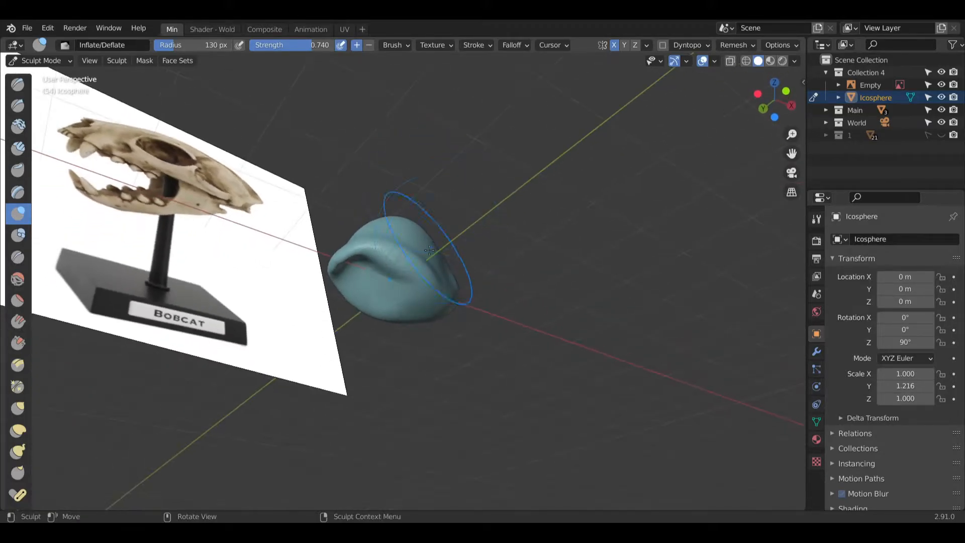
Step: Hollow out the underside cavity further with Clay Strips at 130 px radius and 0.323 strength
click(20, 142)
scroll(273, 266, up, 4)
mouse_move(274, 267)
middle_down()
mouse_move(394, 345)
mouse_move(355, 330)
middle_up()
mouse_move(355, 329)
mouse_down()
mouse_move(347, 351)
mouse_move(334, 324)
mouse_move(377, 286)
mouse_move(369, 355)
mouse_move(377, 324)
mouse_move(345, 338)
mouse_move(406, 302)
mouse_move(384, 318)
mouse_move(418, 326)
mouse_move(381, 346)
mouse_up()
mouse_move(391, 316)
middle_down()
mouse_move(392, 397)
mouse_move(387, 311)
middle_up()
drag(387, 311, 350, 318)
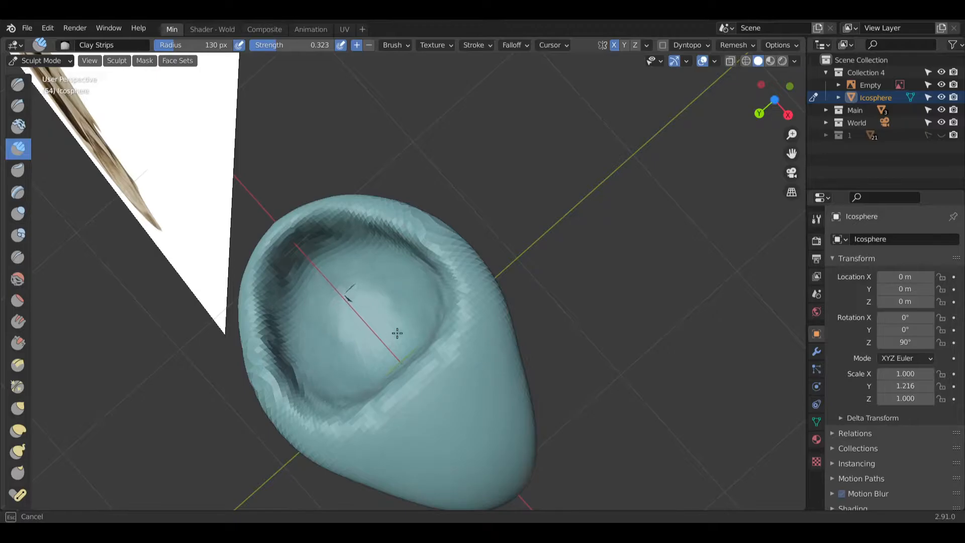
drag(395, 316, 383, 293)
mouse_move(384, 293)
middle_down()
mouse_move(390, 356)
mouse_move(372, 419)
middle_up()
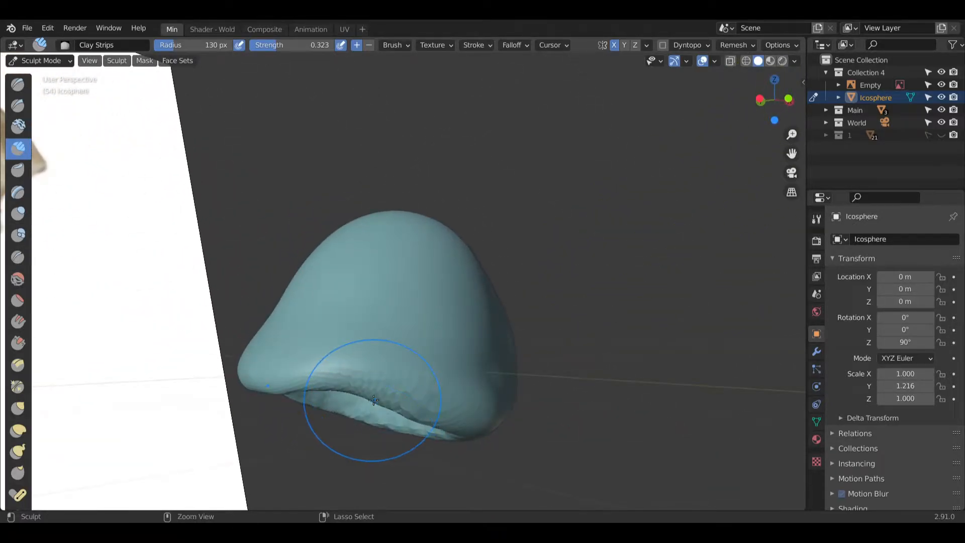
Step: Carve a small round eye socket into the front side of the skull with Clay Strips at 38 px radius and 0.323 strength
scroll(382, 364, down, 4)
mouse_move(371, 349)
middle_down()
mouse_move(360, 316)
mouse_move(384, 323)
mouse_move(408, 307)
middle_up()
scroll(407, 307, up, 2)
scroll(398, 305, up, 3)
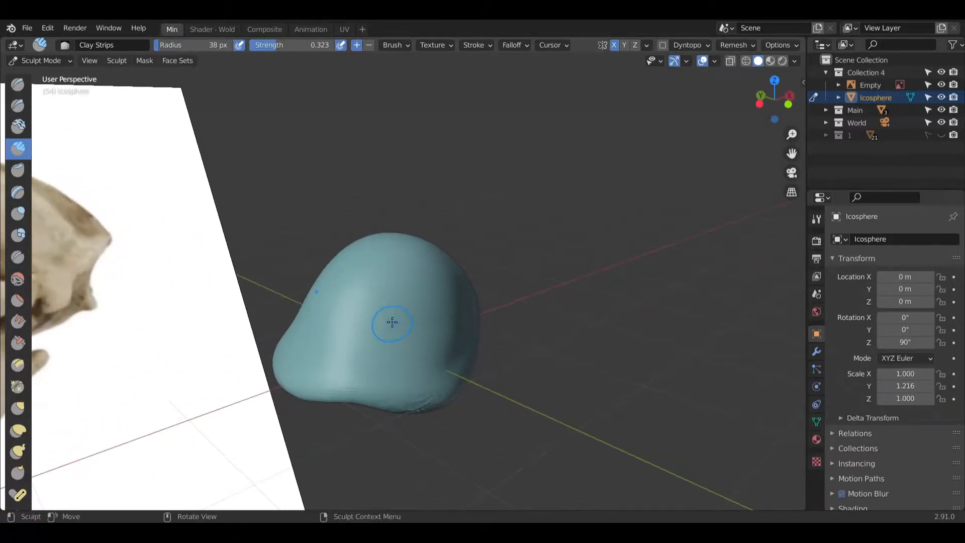
mouse_move(378, 287)
mouse_down()
mouse_move(411, 299)
mouse_move(392, 326)
mouse_up()
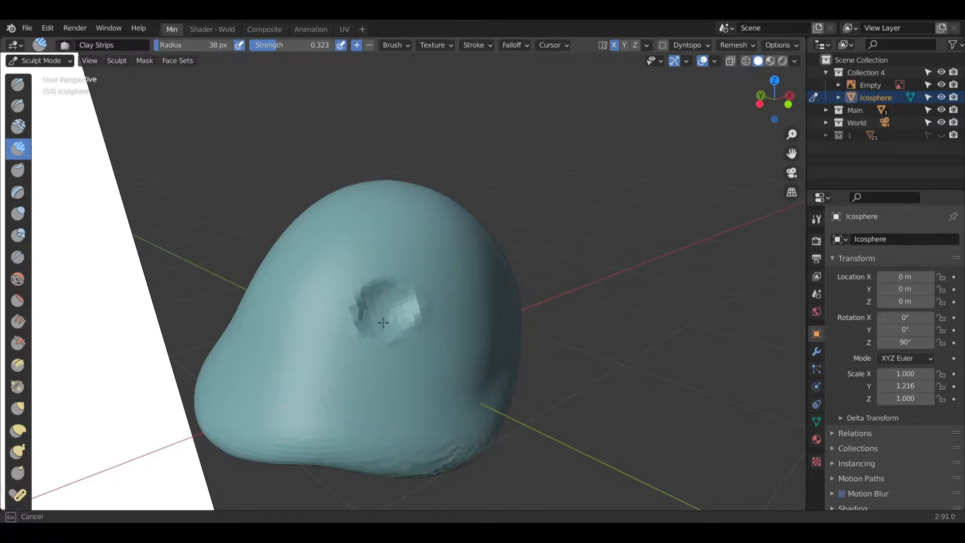
Step: Deepen and widen the eye socket with the Blob brush at 38 px radius and 0.500 strength
click(17, 235)
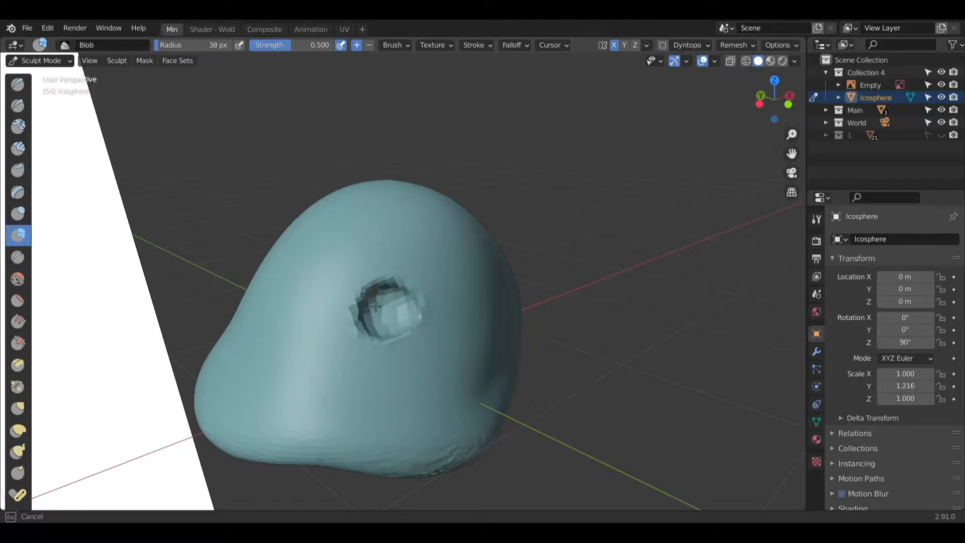
mouse_move(388, 322)
mouse_down()
mouse_move(392, 315)
mouse_move(375, 338)
mouse_up()
scroll(453, 352, up, 3)
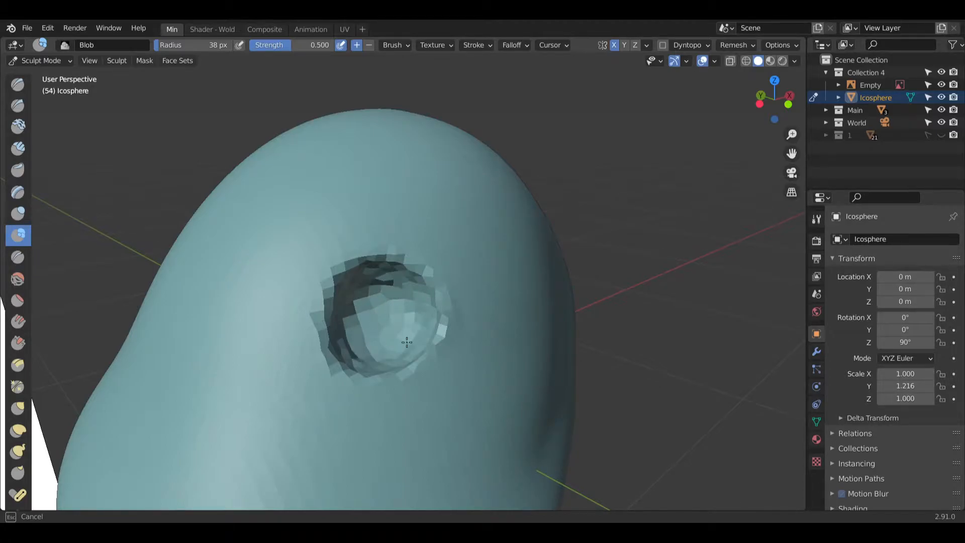
drag(359, 332, 361, 321)
scroll(361, 322, down, 6)
mouse_move(322, 302)
middle_down()
mouse_move(313, 280)
mouse_move(387, 290)
mouse_move(318, 317)
middle_up()
scroll(319, 318, down, 3)
scroll(494, 324, up, 4)
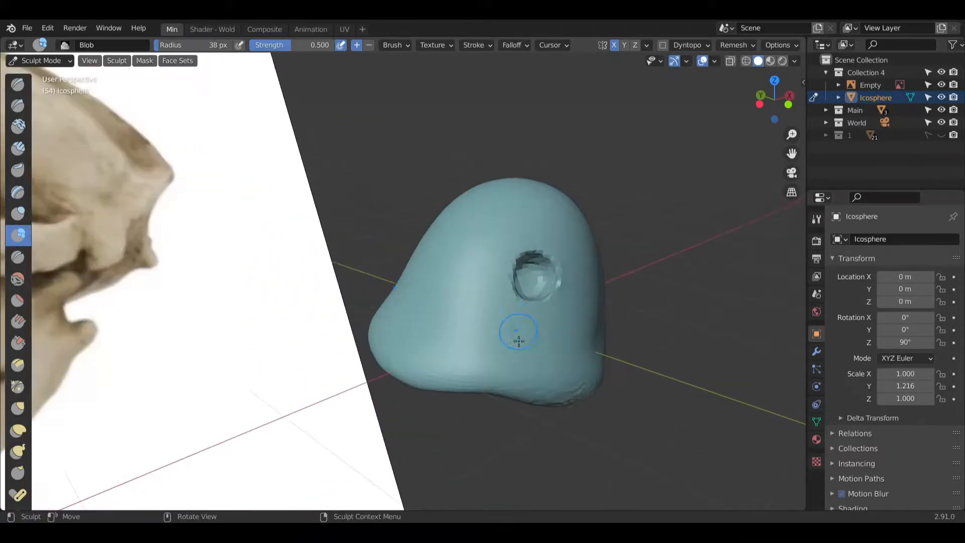
Step: Push the eye socket deeper from a lower angle with Blob strokes and undo the last two strokes
middle_drag(519, 327, 530, 349)
scroll(533, 363, up, 2)
mouse_move(496, 377)
middle_down()
mouse_move(536, 431)
mouse_move(455, 299)
middle_up()
mouse_move(455, 299)
mouse_down()
mouse_move(439, 291)
mouse_move(455, 261)
mouse_move(459, 295)
mouse_move(418, 289)
mouse_move(362, 254)
mouse_move(352, 282)
mouse_move(397, 246)
mouse_move(462, 252)
mouse_move(478, 306)
mouse_up()
mouse_move(439, 273)
mouse_down()
mouse_move(461, 319)
mouse_move(402, 331)
mouse_move(433, 352)
mouse_move(448, 323)
mouse_up()
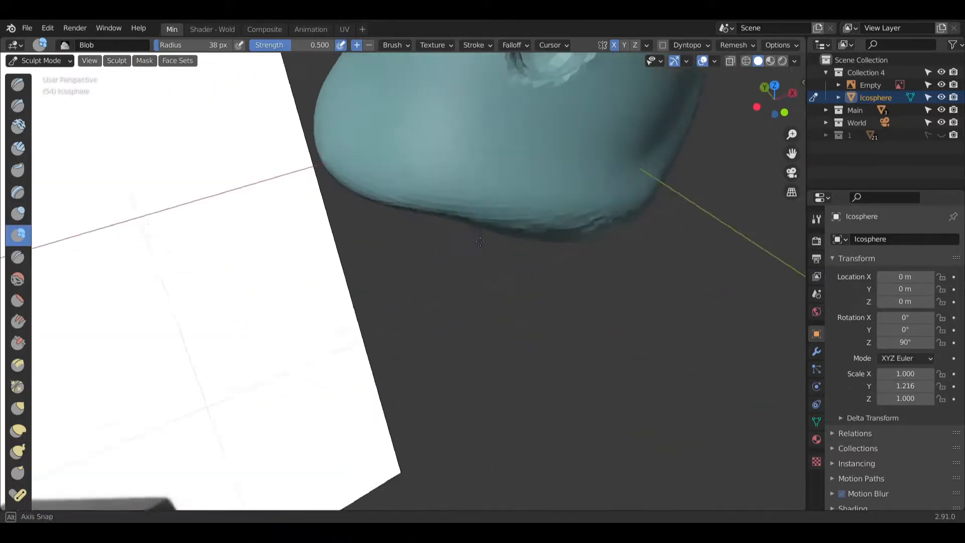
mouse_move(462, 160)
mouse_down()
mouse_move(473, 199)
mouse_move(434, 173)
mouse_move(465, 176)
mouse_move(459, 185)
mouse_move(441, 177)
mouse_up()
key(ctrl+z)
key(ctrl+z)
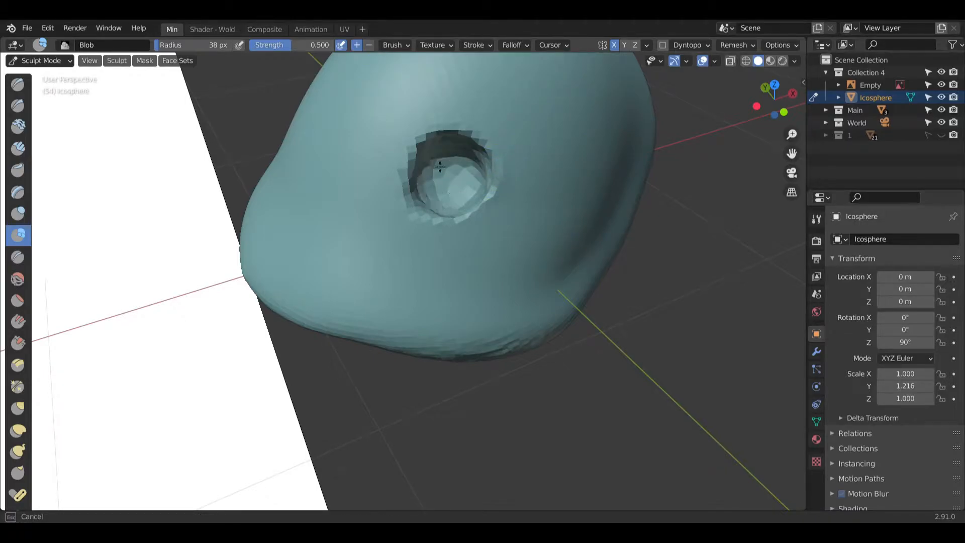
Step: Carve the floor of the underside cavity beneath the eye sockets with the Blob brush at 38 px radius
mouse_move(468, 186)
middle_down()
mouse_move(450, 300)
mouse_move(476, 314)
middle_up()
scroll(450, 299, up, 5)
shift+middle_drag(445, 272, 466, 224)
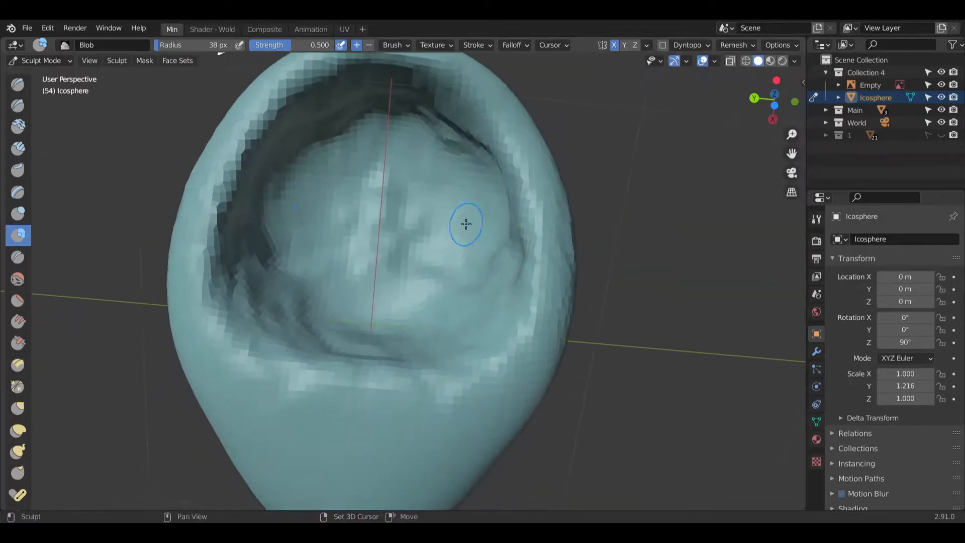
mouse_move(456, 179)
mouse_down()
mouse_move(448, 145)
mouse_move(466, 158)
mouse_up()
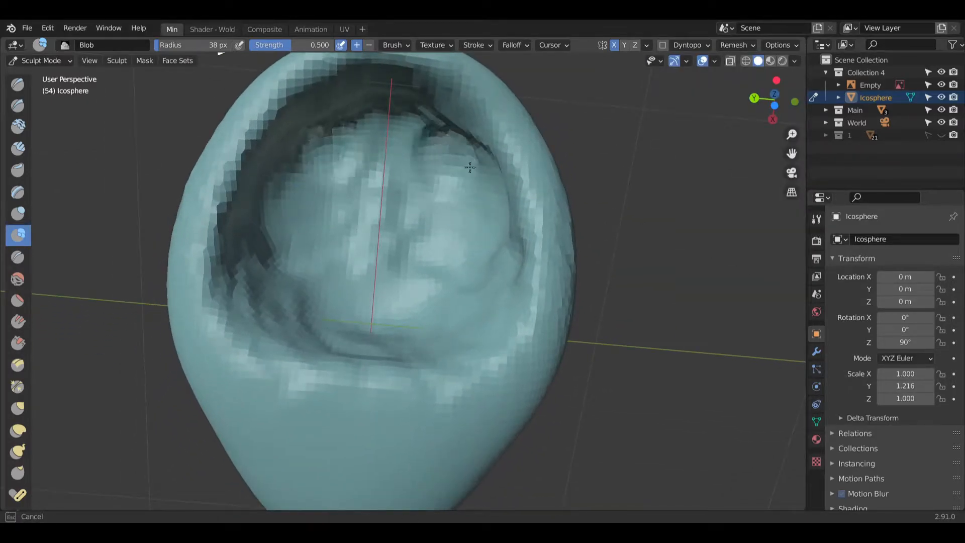
mouse_move(448, 153)
middle_down()
mouse_move(383, 341)
mouse_move(465, 254)
mouse_move(424, 270)
mouse_move(510, 192)
mouse_move(628, 150)
middle_up()
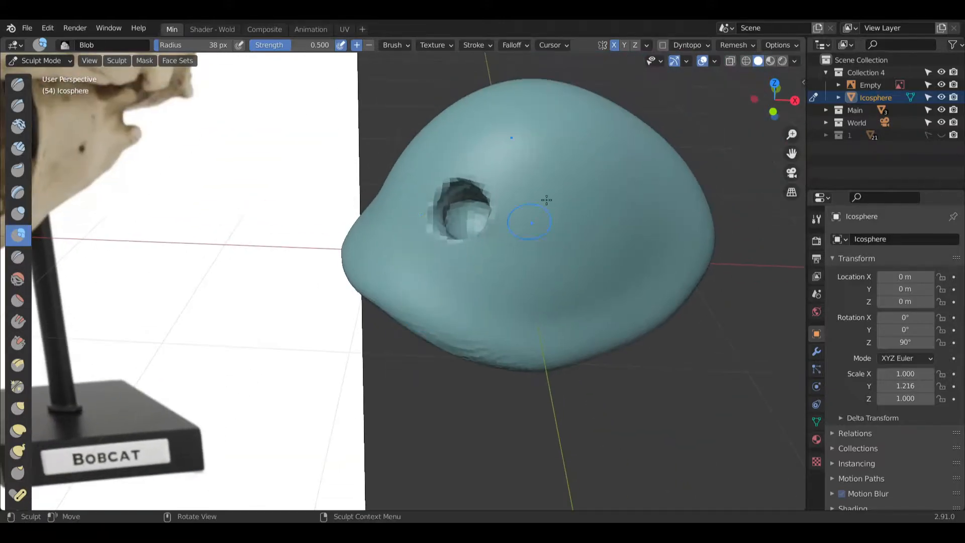
Step: Hide the Empty reference image and deepen the inside of the eye socket with the Blob brush at 0.500 strength
click(940, 85)
middle_drag(603, 269, 496, 249)
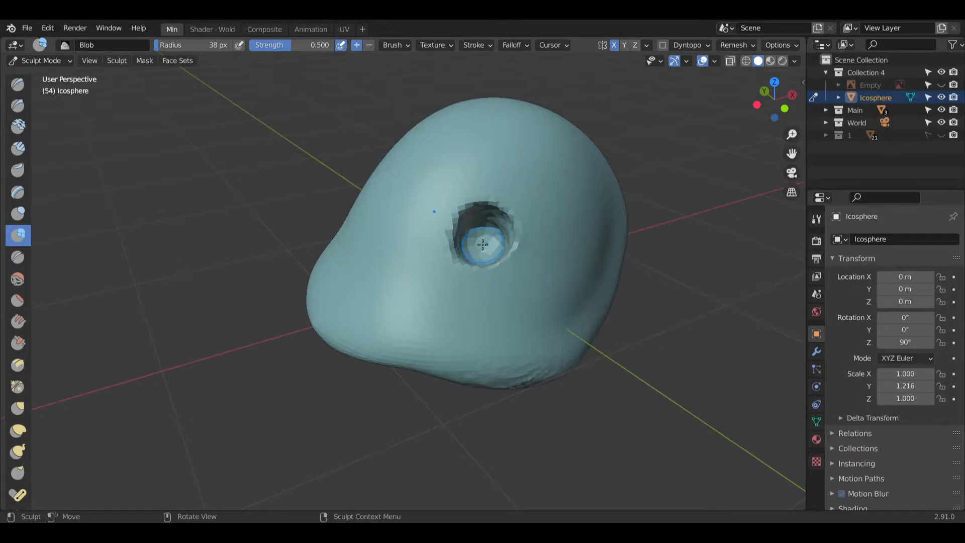
mouse_move(495, 245)
ctrl+middle_down()
mouse_move(464, 248)
mouse_move(454, 270)
ctrl+middle_up()
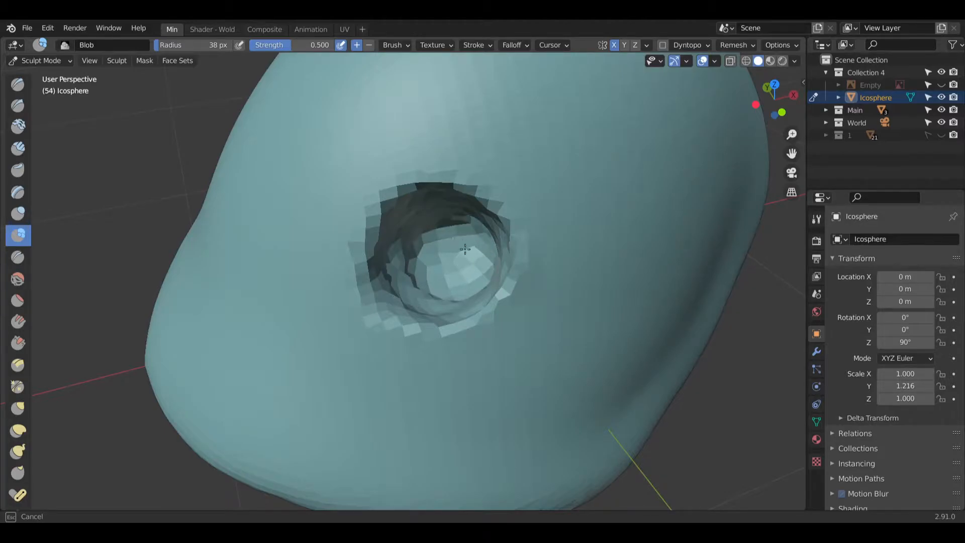
drag(442, 312, 446, 238)
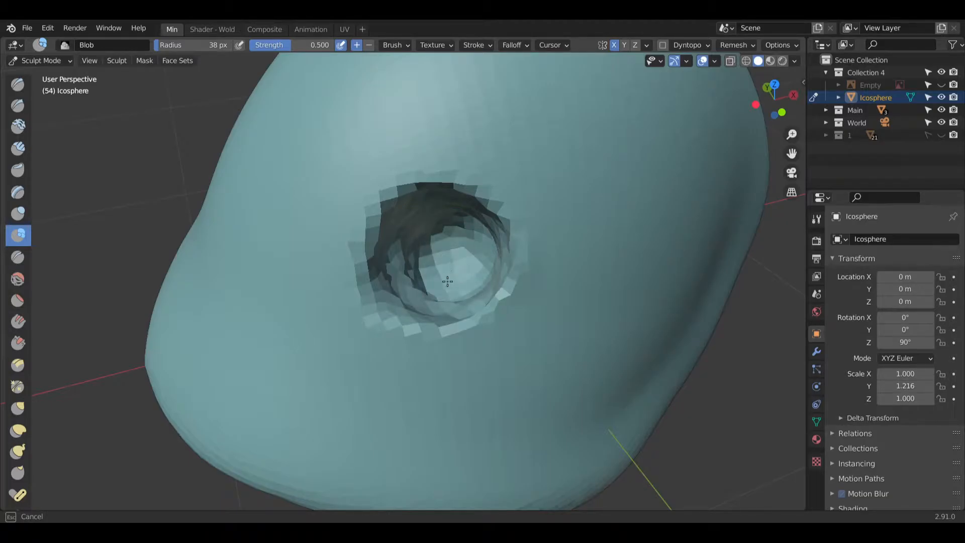
middle_drag(445, 272, 421, 377)
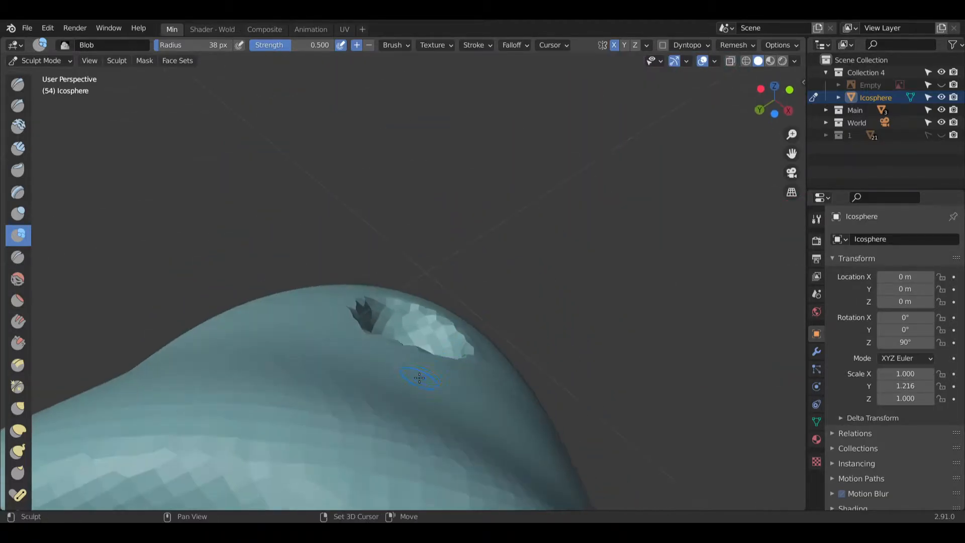
Step: Push the cavity's inner surface toward the eye sockets with the Blob brush at 0.746 strength, enlarging the radius to 231 px
scroll(494, 198, up, 6)
mouse_move(513, 233)
mouse_down()
mouse_move(437, 222)
mouse_move(450, 193)
mouse_move(457, 241)
mouse_move(440, 164)
mouse_move(435, 197)
mouse_move(467, 221)
mouse_move(452, 140)
mouse_move(417, 212)
mouse_move(433, 126)
mouse_move(523, 171)
mouse_move(452, 251)
mouse_move(352, 201)
mouse_move(375, 151)
mouse_up()
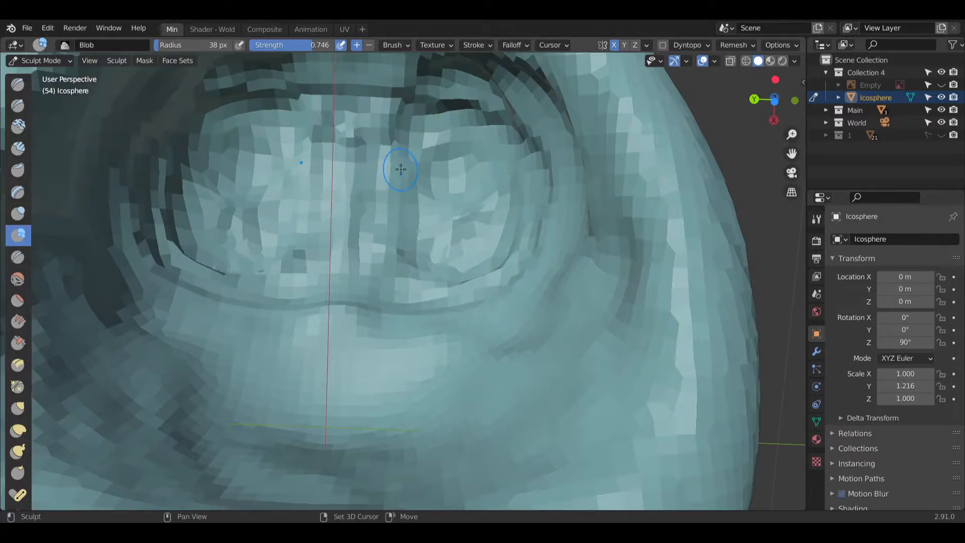
mouse_move(463, 239)
mouse_down()
mouse_move(338, 217)
mouse_move(443, 135)
mouse_move(500, 249)
mouse_move(419, 320)
mouse_move(491, 295)
mouse_move(440, 200)
mouse_move(478, 134)
mouse_move(454, 202)
mouse_up()
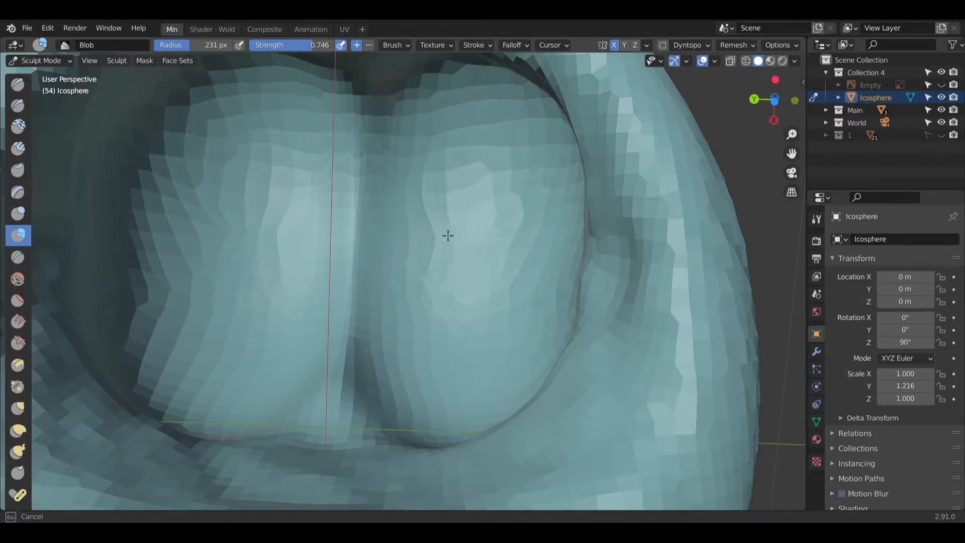
mouse_move(432, 162)
mouse_down()
mouse_move(399, 168)
mouse_move(420, 183)
mouse_up()
mouse_move(421, 183)
middle_down()
mouse_move(441, 278)
mouse_move(414, 252)
mouse_move(500, 208)
mouse_move(457, 236)
mouse_move(506, 252)
mouse_move(468, 259)
middle_up()
scroll(458, 236, up, 3)
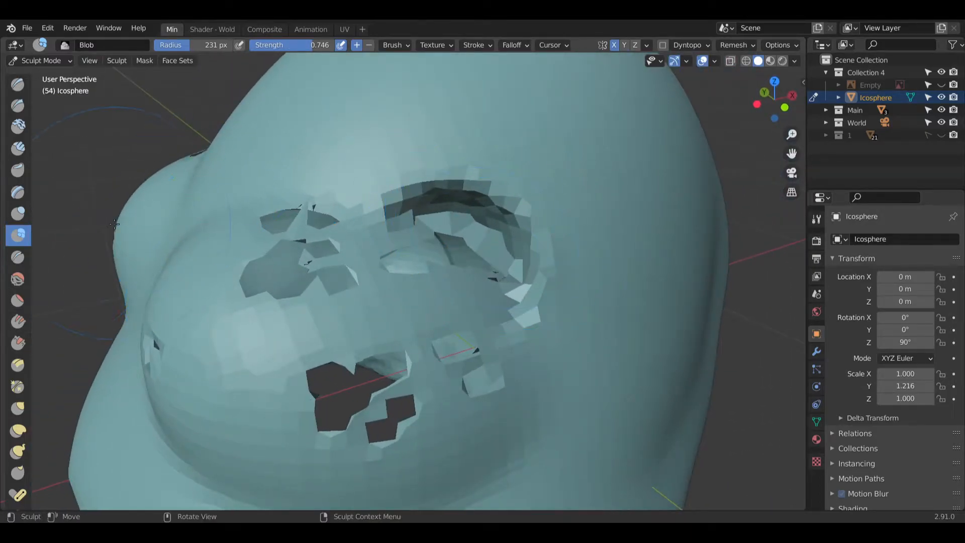
Step: Smooth the torn surface around the eye socket and snout with the Smooth brush at 231 px radius and 0.700 strength
click(17, 279)
mouse_move(413, 285)
mouse_down()
mouse_move(452, 227)
mouse_move(486, 237)
mouse_move(311, 222)
mouse_move(366, 236)
mouse_up()
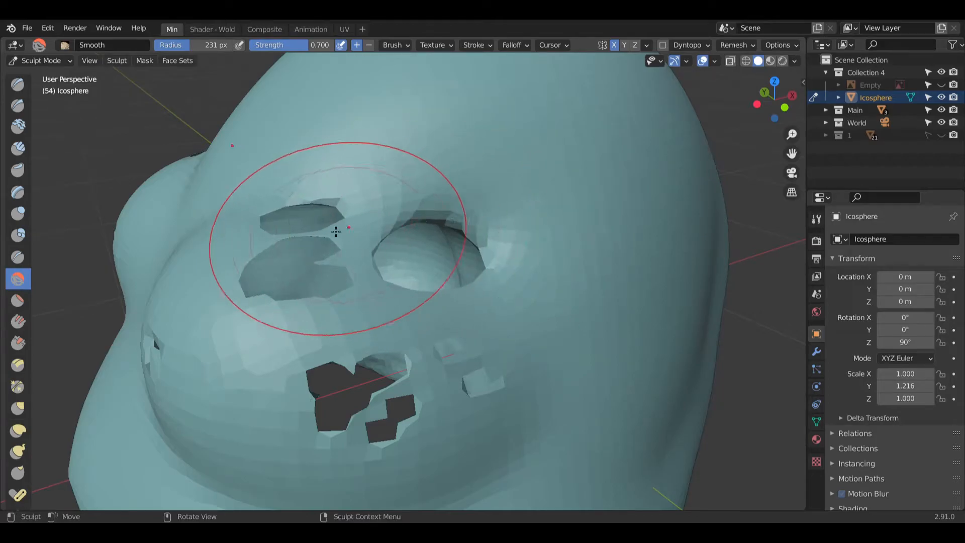
mouse_move(114, 244)
mouse_down()
mouse_move(282, 211)
mouse_move(312, 216)
mouse_move(284, 309)
mouse_move(316, 279)
mouse_move(352, 390)
mouse_move(336, 393)
mouse_move(345, 375)
mouse_up()
Step: Remesh the skull and fill out the torn side of the snout with the Inflate/Deflate brush at 231 px radius and 0.740 strength
key(ctrl+r)
middle_drag(346, 357, 356, 393)
mouse_move(358, 397)
mouse_down()
mouse_move(451, 404)
mouse_move(285, 327)
mouse_move(287, 280)
mouse_move(232, 264)
mouse_up()
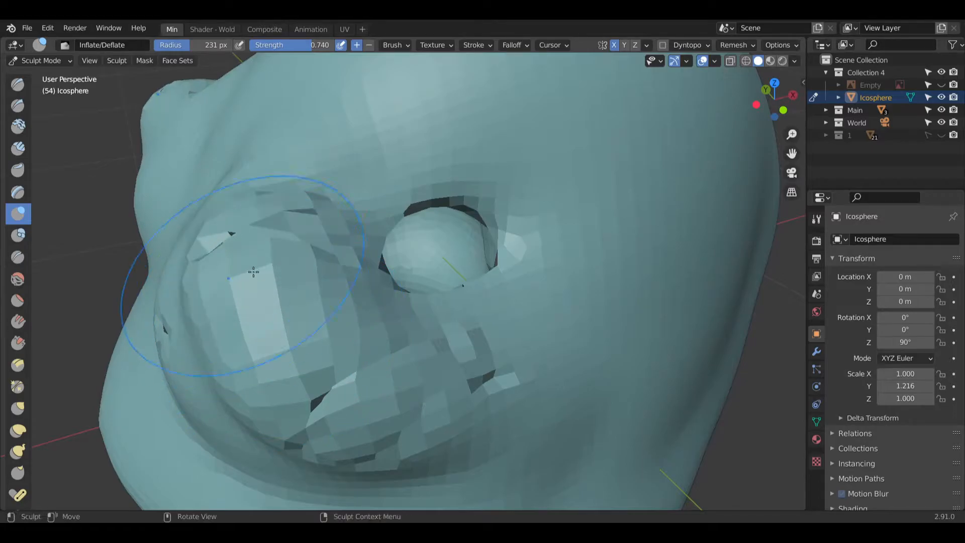
Step: Remesh the skull again and inflate the remaining torn patches on the snout with the Inflate/Deflate brush
key(ctrl+r)
mouse_move(230, 325)
middle_down()
mouse_move(291, 322)
mouse_move(294, 312)
middle_up()
mouse_move(123, 384)
mouse_down()
mouse_move(127, 365)
mouse_move(132, 389)
mouse_up()
mouse_move(194, 367)
middle_down()
mouse_move(345, 312)
mouse_move(310, 320)
mouse_move(276, 265)
mouse_move(370, 250)
mouse_move(289, 244)
middle_up()
mouse_move(125, 294)
mouse_down()
mouse_move(117, 303)
mouse_move(120, 252)
mouse_move(162, 259)
mouse_up()
middle_drag(151, 216, 266, 331)
mouse_move(259, 368)
middle_down()
mouse_move(241, 334)
mouse_move(222, 367)
middle_up()
mouse_move(276, 293)
middle_down()
mouse_move(430, 252)
mouse_move(450, 233)
mouse_move(450, 258)
mouse_move(389, 262)
mouse_move(402, 281)
mouse_move(355, 306)
mouse_move(231, 291)
mouse_move(395, 302)
mouse_move(371, 220)
middle_up()
scroll(405, 248, up, 5)
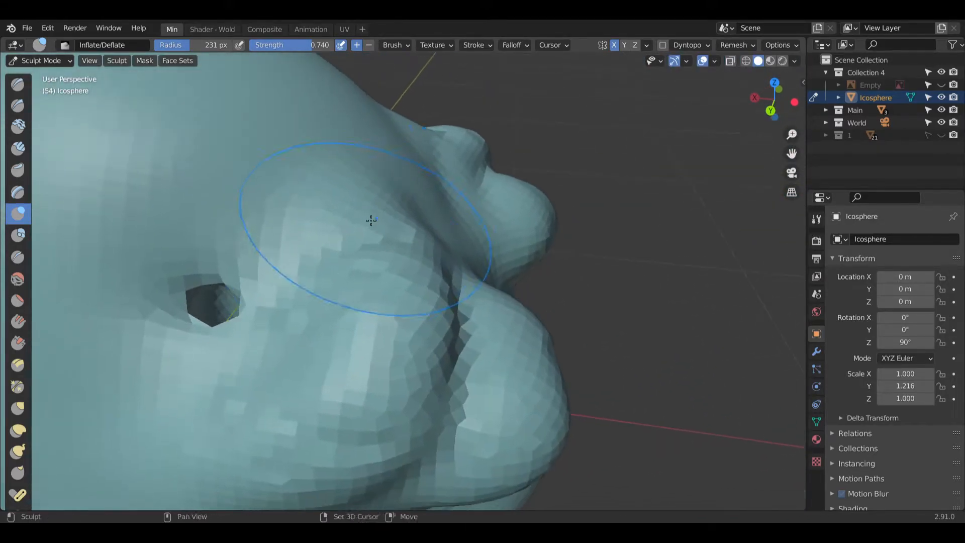
Step: Smooth the surface around the eye socket at 0.700 strength and thicken the socket's edges with the Inflate/Deflate brush at 0.740
click(17, 278)
drag(203, 302, 218, 305)
mouse_move(210, 272)
mouse_down()
mouse_move(204, 253)
mouse_move(195, 269)
mouse_move(127, 284)
mouse_up()
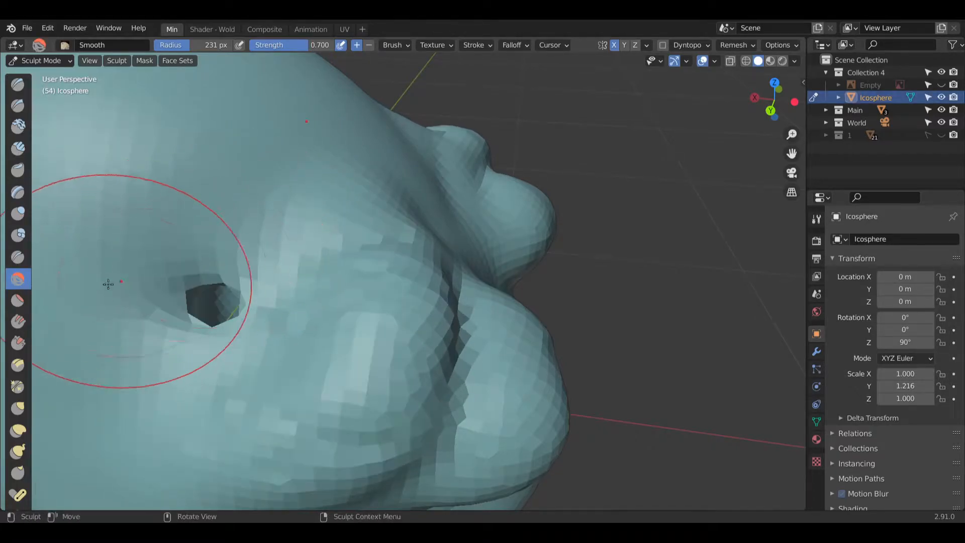
click(17, 213)
mouse_move(212, 288)
mouse_down()
mouse_move(201, 277)
mouse_move(208, 255)
mouse_up()
mouse_move(254, 275)
mouse_down()
mouse_move(222, 233)
mouse_move(172, 313)
mouse_up()
mouse_move(173, 312)
middle_down()
mouse_move(270, 334)
mouse_move(81, 312)
middle_up()
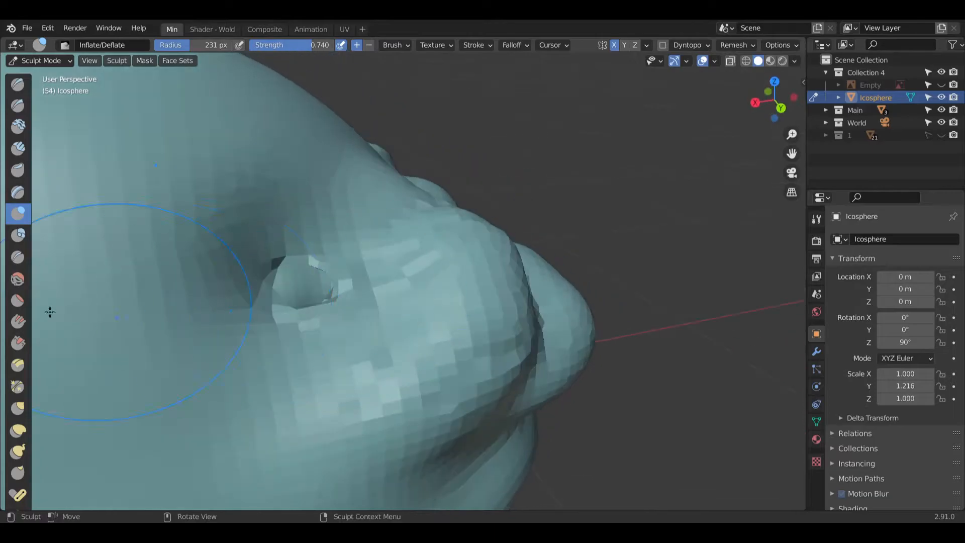
Step: Undo the large strokes inside the eye socket and smooth its rim with the Smooth brush reduced to 110 px radius
scroll(301, 289, up, 8)
mouse_move(453, 248)
mouse_down()
mouse_move(463, 299)
mouse_move(490, 297)
mouse_move(448, 276)
mouse_up()
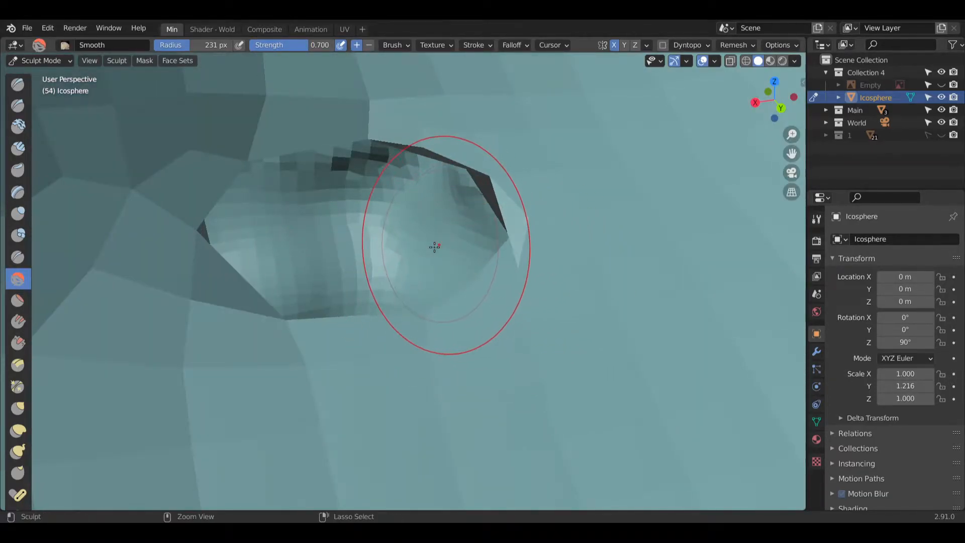
key(ctrl+z)
key(ctrl+z)
key(f)
drag(463, 269, 485, 274)
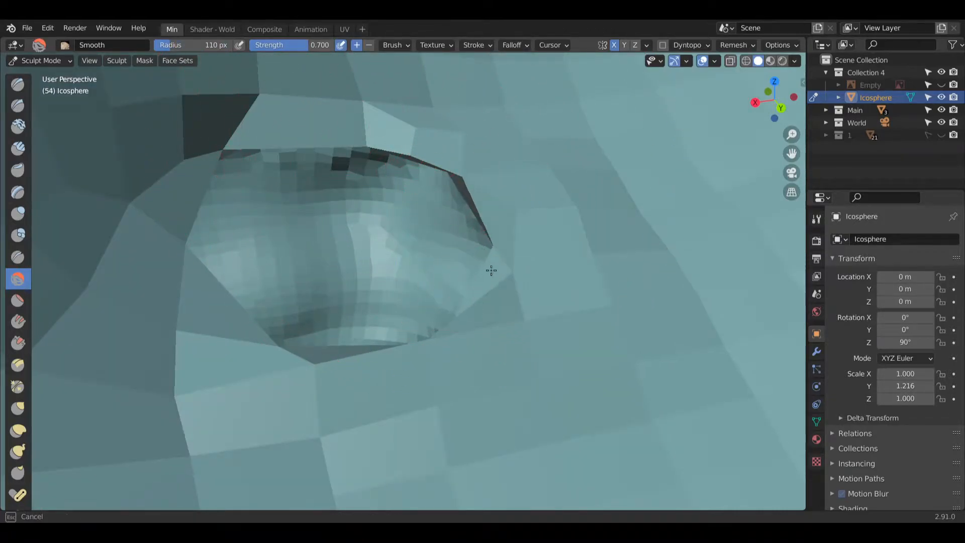
mouse_move(485, 181)
mouse_down()
mouse_move(432, 146)
mouse_move(360, 126)
mouse_move(207, 165)
mouse_move(194, 236)
mouse_move(278, 363)
mouse_up()
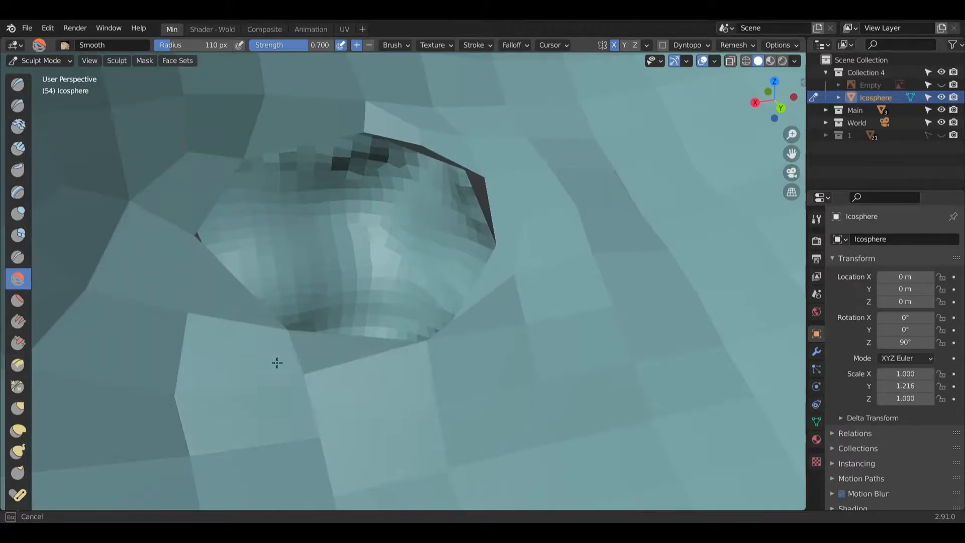
mouse_move(273, 274)
ctrl+middle_down()
mouse_move(324, 302)
mouse_move(324, 334)
mouse_move(377, 249)
mouse_move(334, 280)
ctrl+middle_up()
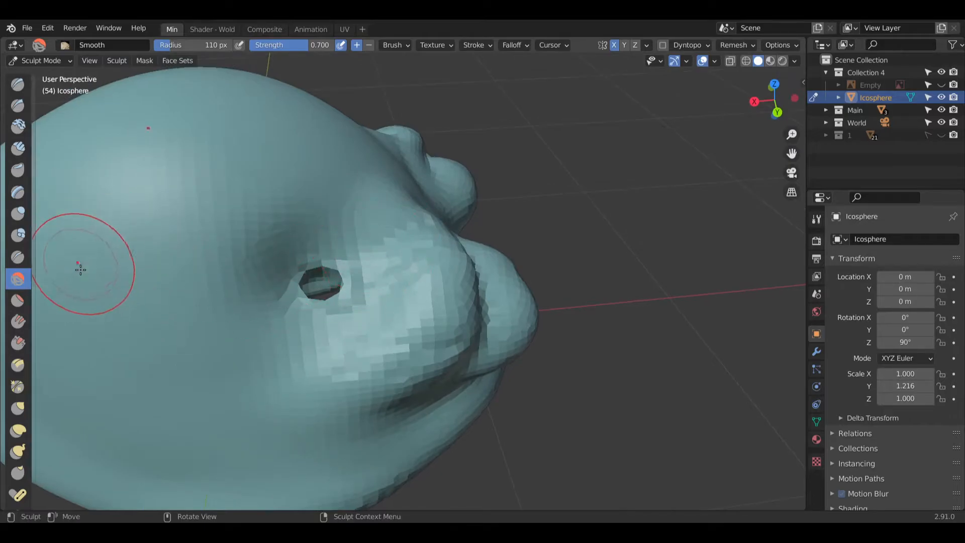
Step: Rework the rim of the eye socket with the Clay Strips brush at 110 px radius and 0.323 strength
click(18, 148)
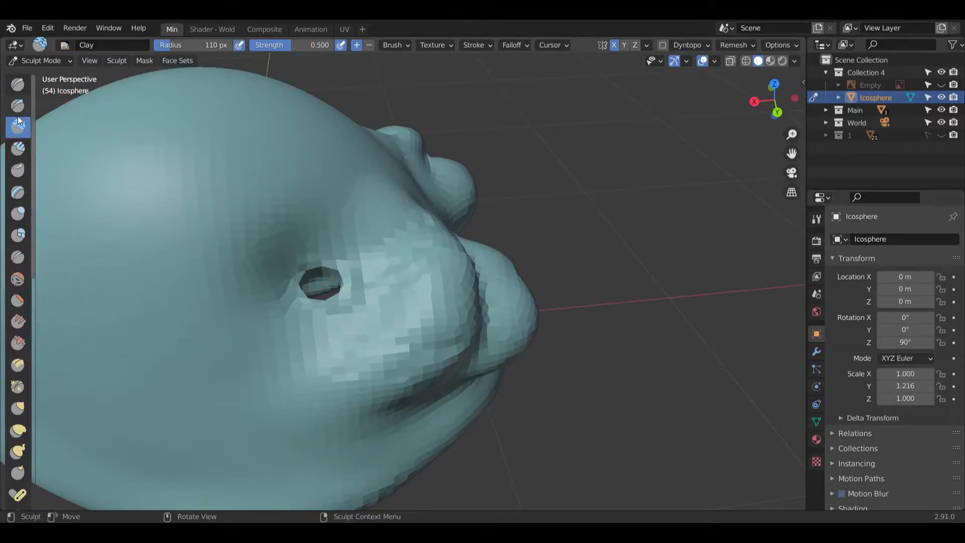
scroll(313, 292, up, 6)
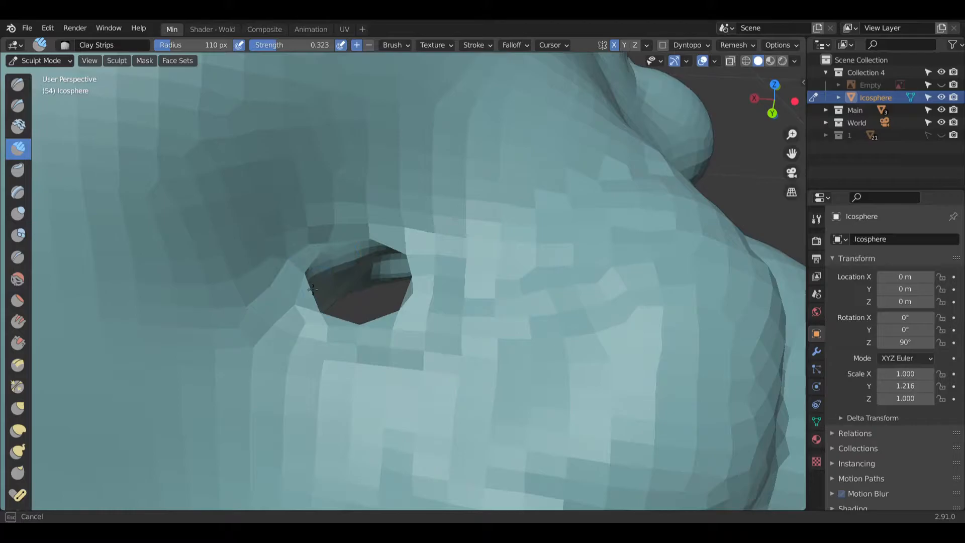
mouse_move(416, 217)
mouse_down()
mouse_move(431, 330)
mouse_move(355, 323)
mouse_move(351, 342)
mouse_up()
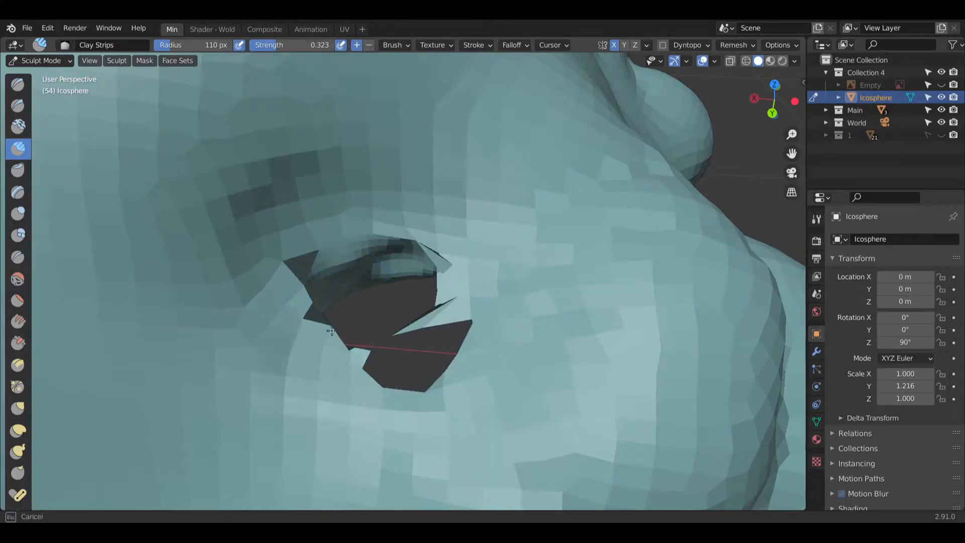
drag(449, 310, 449, 262)
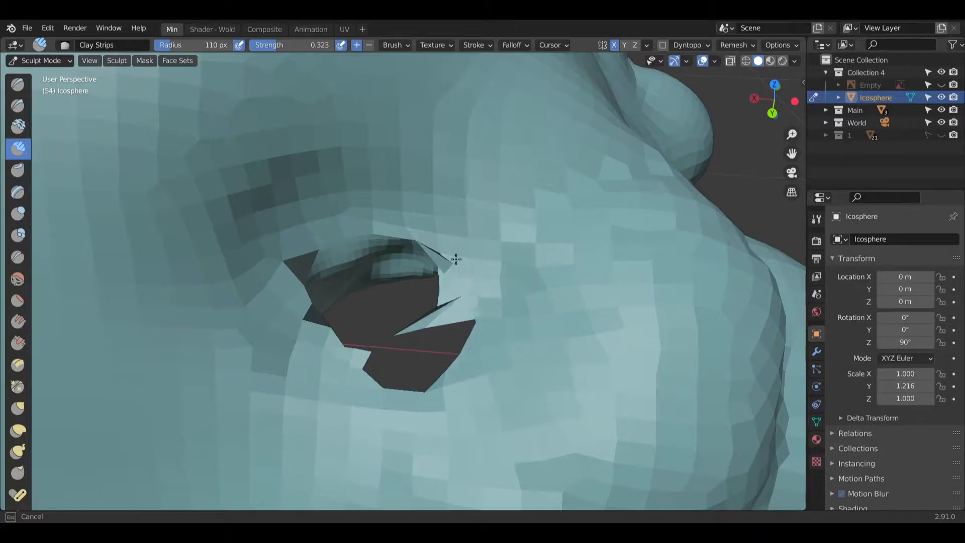
Step: Carve a round nasal opening between the snout bulges and hollow the eye socket with the Blob brush at 110 px and 0.746 strength
mouse_move(437, 268)
middle_down()
mouse_move(468, 269)
mouse_move(478, 297)
mouse_move(524, 288)
mouse_move(453, 255)
mouse_move(462, 246)
mouse_move(486, 255)
mouse_move(467, 287)
mouse_move(388, 255)
mouse_move(393, 273)
mouse_move(379, 323)
mouse_move(348, 316)
middle_up()
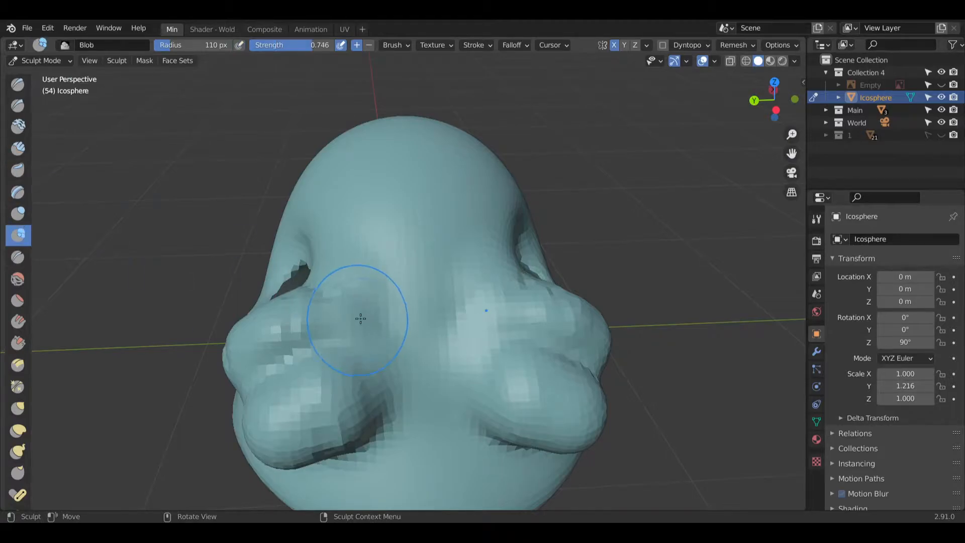
scroll(359, 319, up, 4)
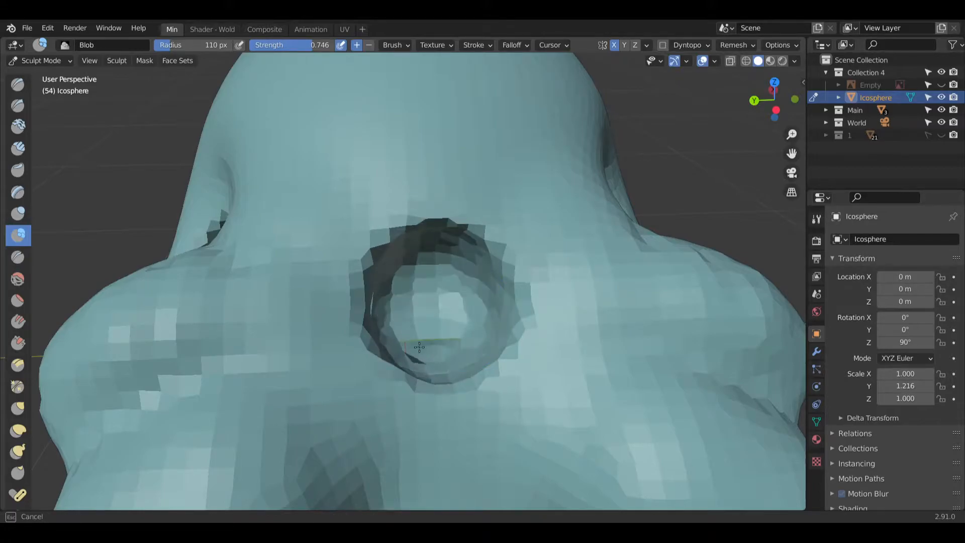
mouse_move(465, 351)
middle_down()
mouse_move(432, 380)
mouse_move(442, 355)
mouse_move(382, 316)
mouse_move(405, 335)
mouse_move(414, 302)
middle_up()
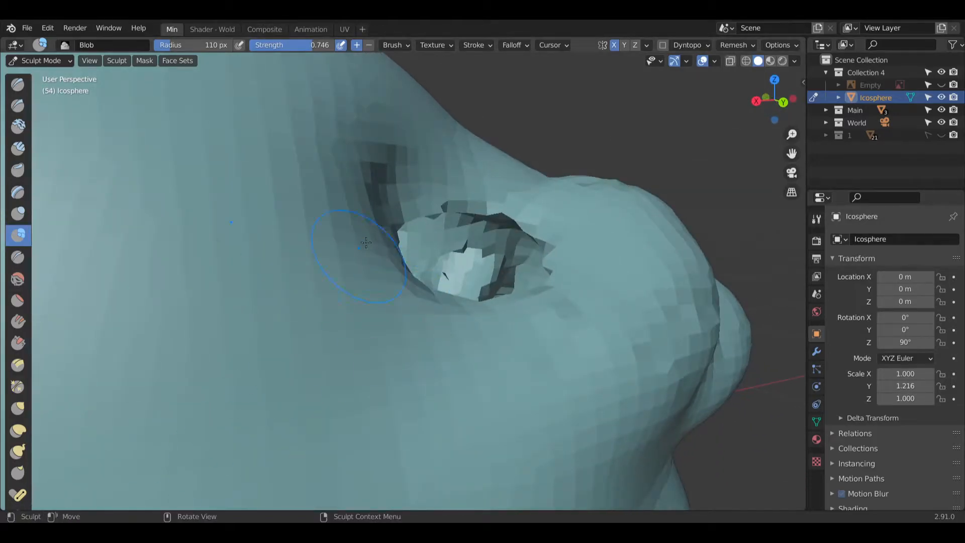
Step: Show the Empty bobcat reference image again beside the skull
scroll(355, 280, down, 8)
middle_drag(355, 280, 653, 272)
click(941, 84)
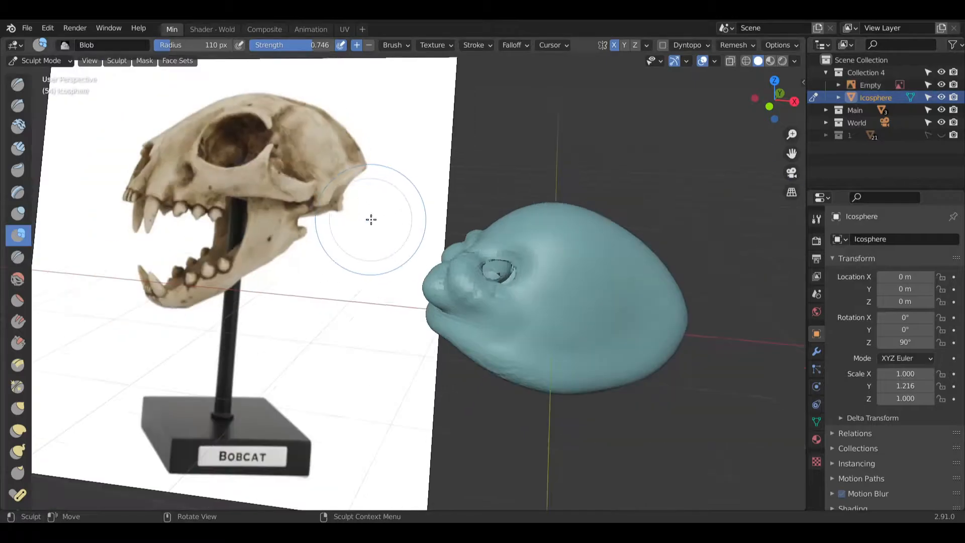
Step: Smooth the inside of the underside cavity around the eye and nasal openings with the Smooth brush at 110 px and 0.700 strength
middle_drag(315, 174, 662, 333)
scroll(442, 189, up, 6)
middle_drag(673, 289, 451, 259)
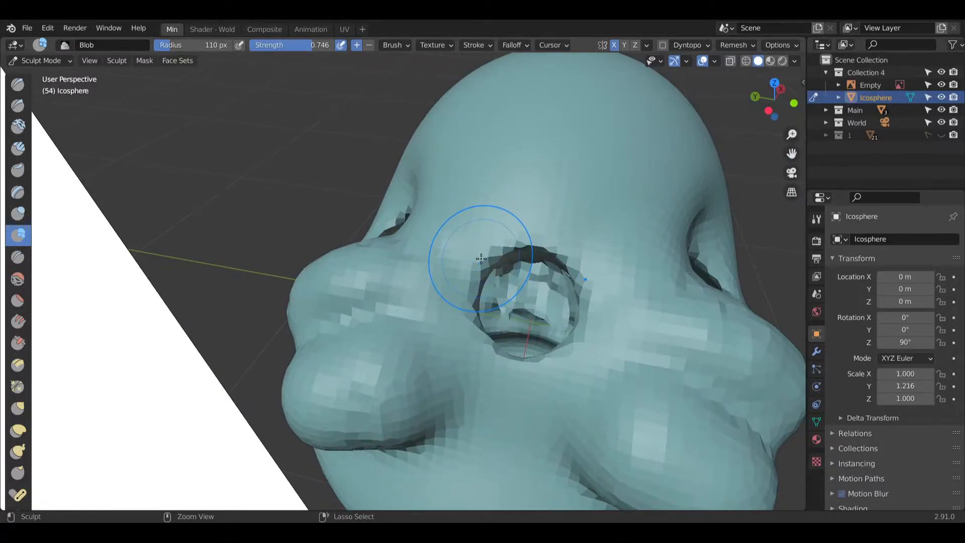
mouse_move(513, 267)
middle_down()
mouse_move(442, 302)
mouse_move(498, 266)
mouse_move(475, 237)
mouse_move(492, 185)
middle_up()
mouse_move(424, 131)
middle_down()
mouse_move(400, 151)
mouse_move(281, 159)
middle_up()
click(17, 278)
mouse_move(311, 196)
mouse_down()
mouse_move(324, 168)
mouse_move(332, 186)
mouse_move(482, 243)
mouse_up()
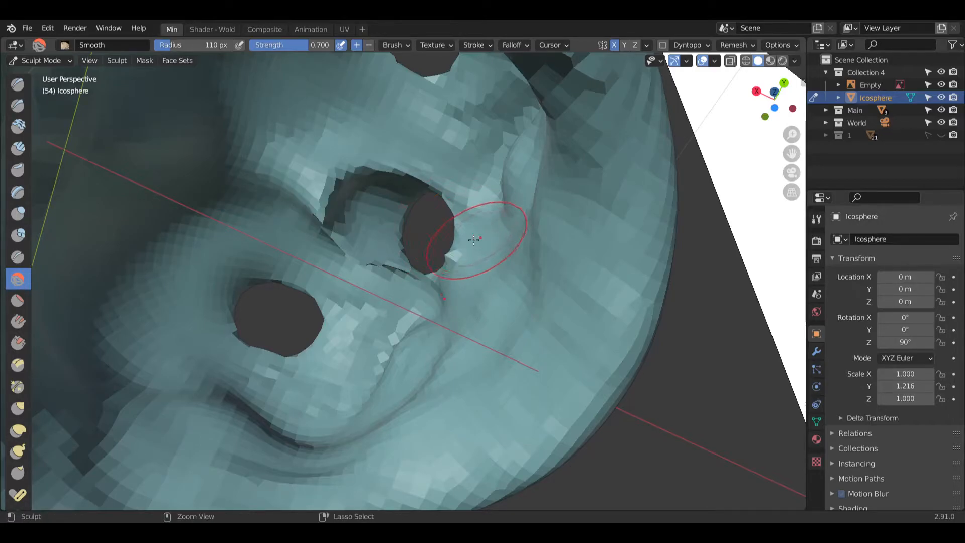
middle_drag(429, 256, 385, 138)
mouse_move(385, 139)
mouse_down()
mouse_move(420, 124)
mouse_move(385, 207)
mouse_move(308, 237)
mouse_move(284, 230)
mouse_move(342, 139)
mouse_up()
mouse_move(387, 151)
middle_down()
mouse_move(388, 198)
mouse_move(395, 86)
mouse_move(441, 230)
middle_up()
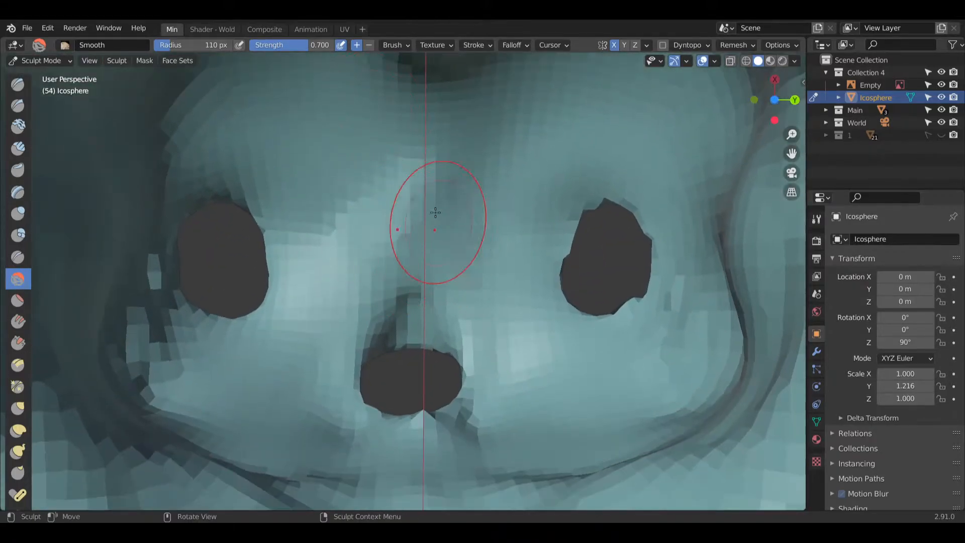
mouse_move(393, 256)
middle_down()
mouse_move(325, 295)
mouse_move(305, 248)
mouse_move(372, 395)
middle_up()
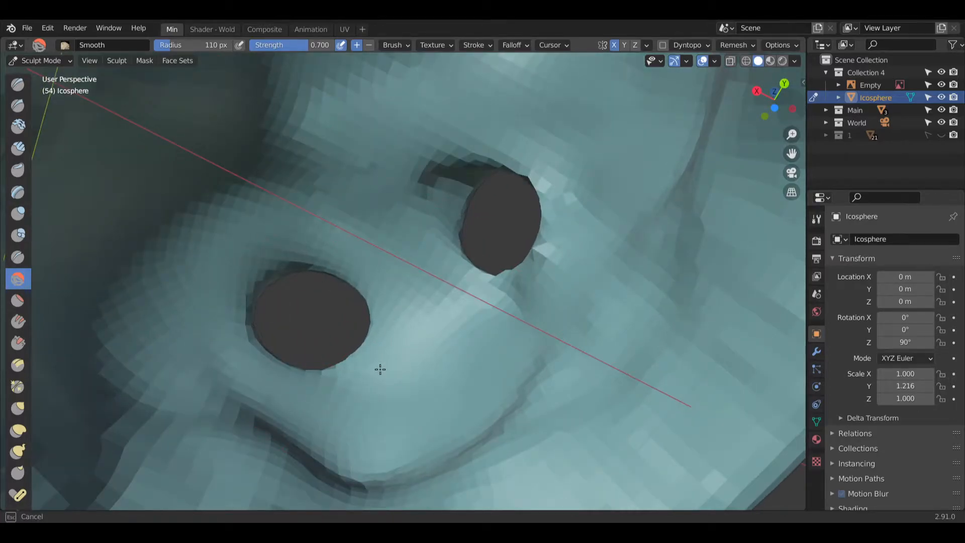
Step: Smooth away the creases inside the cavity beneath the eye and nasal openings
drag(251, 416, 185, 395)
drag(249, 316, 348, 371)
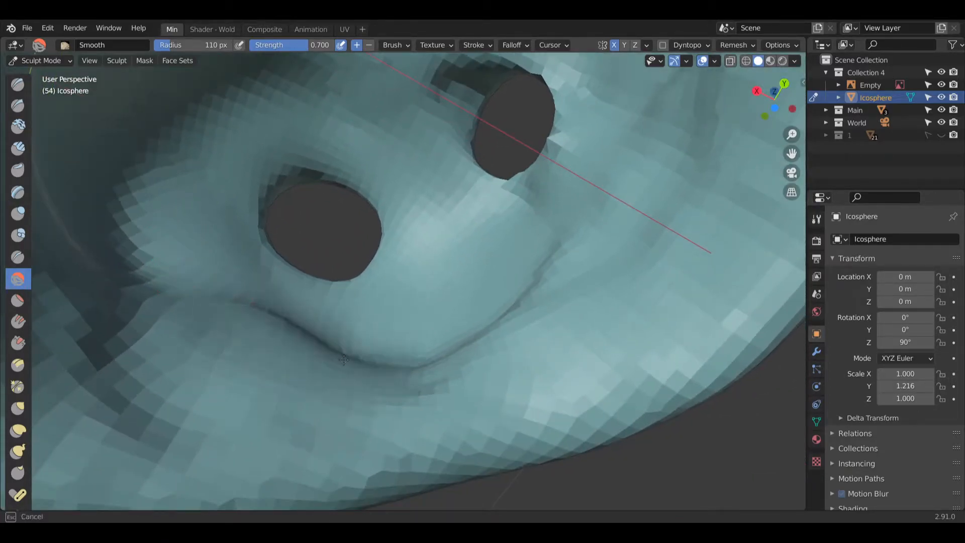
drag(516, 382, 552, 360)
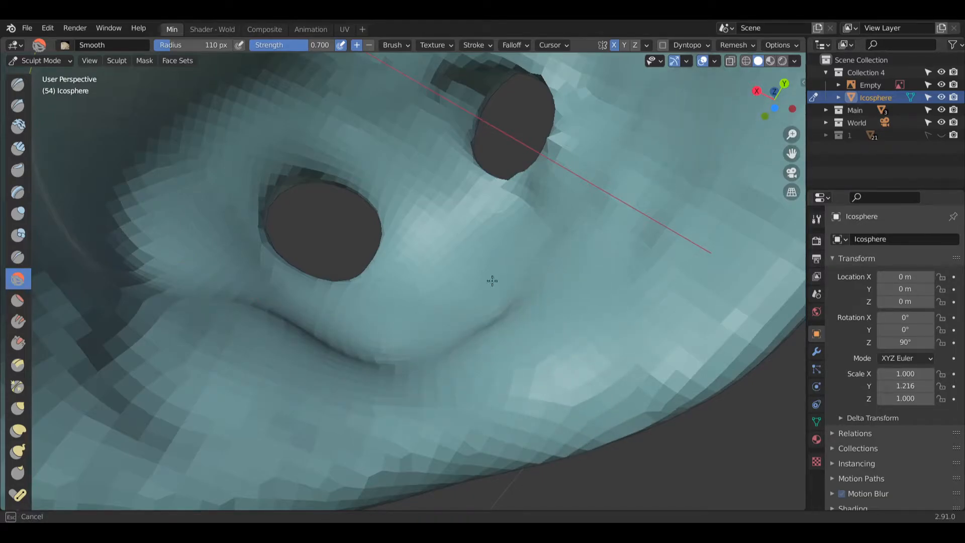
middle_drag(420, 183, 420, 176)
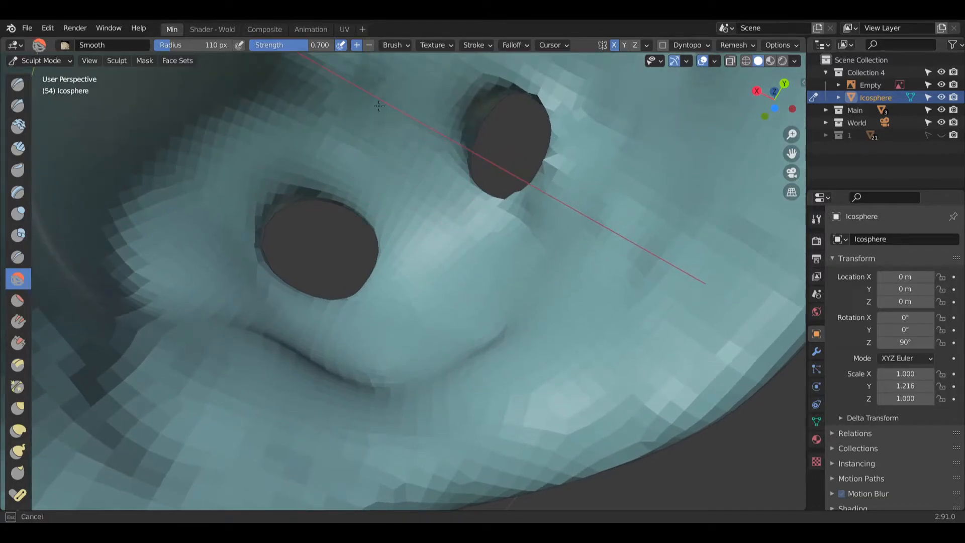
middle_drag(364, 95, 515, 254)
scroll(480, 297, down, 5)
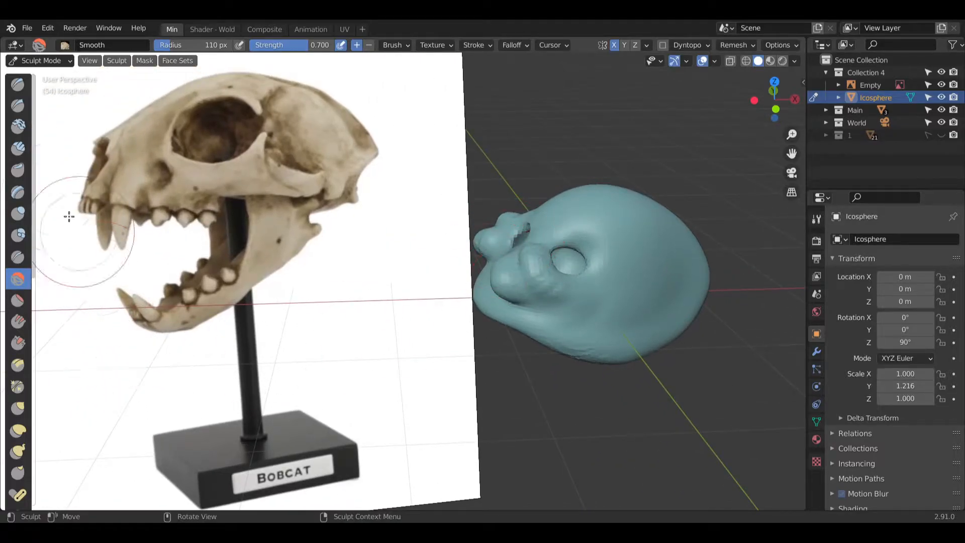
Step: Cut back the bulging front of the snout with the Clay Strips brush in subtract direction at 110 px and 0.323 strength
shift+middle_drag(574, 267, 432, 290)
ctrl+drag(468, 304, 405, 322)
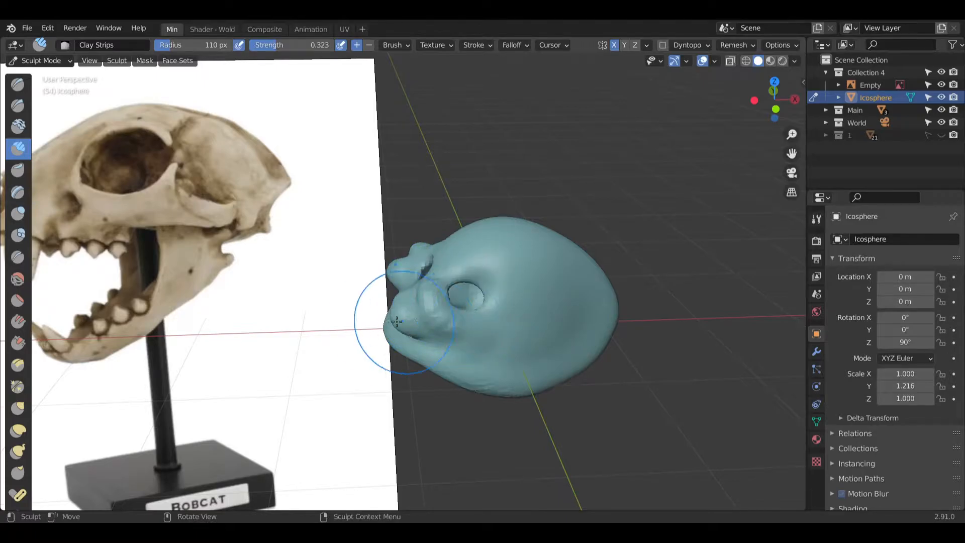
middle_drag(481, 338, 411, 333)
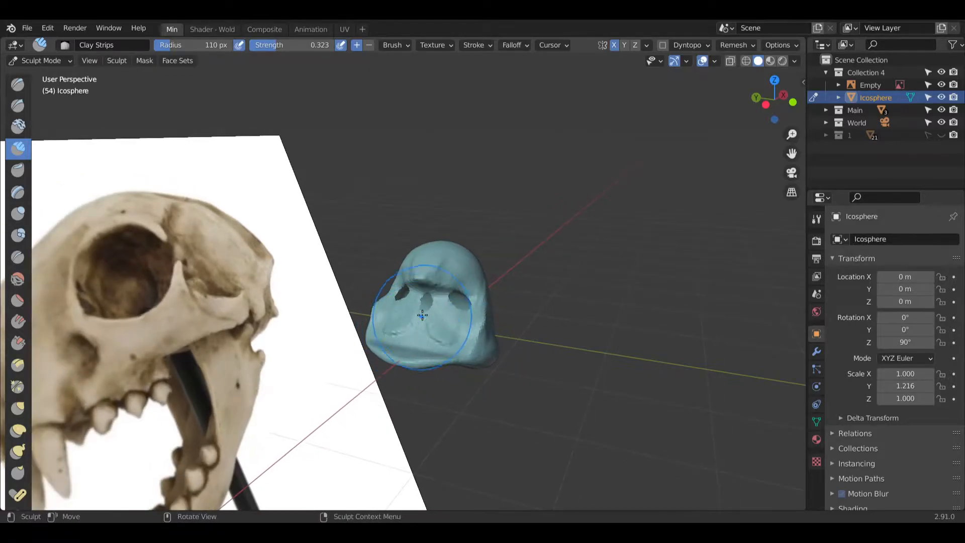
Step: Smooth the brow ridge, the bridge between the sockets, the snout and its lower edge with the Smooth brush at 0.700 strength
scroll(420, 317, up, 7)
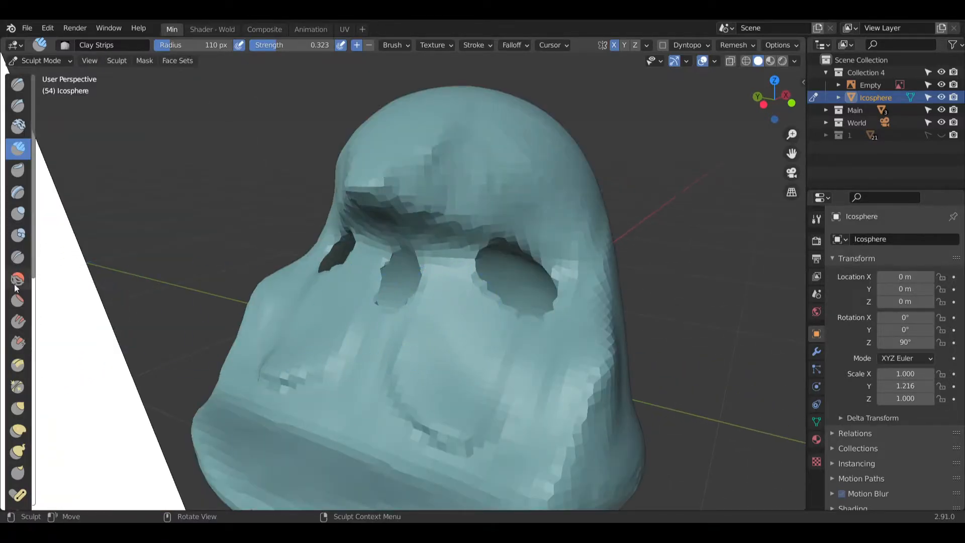
click(18, 279)
drag(382, 236, 442, 216)
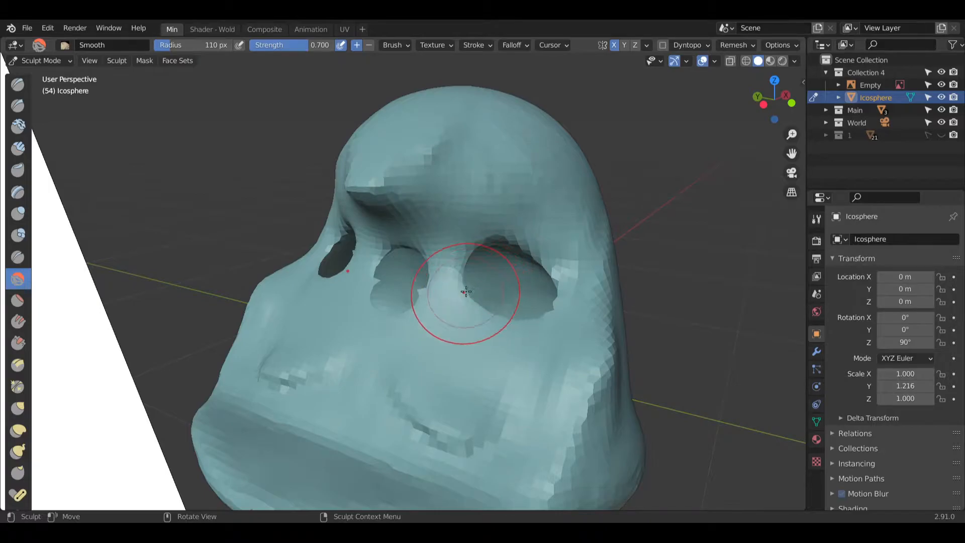
mouse_move(576, 408)
mouse_down()
mouse_move(589, 372)
mouse_move(446, 252)
mouse_move(444, 166)
mouse_move(378, 195)
mouse_move(441, 147)
mouse_move(523, 161)
mouse_up()
middle_drag(523, 161, 508, 169)
mouse_move(479, 280)
middle_down()
mouse_move(502, 278)
mouse_move(336, 292)
middle_up()
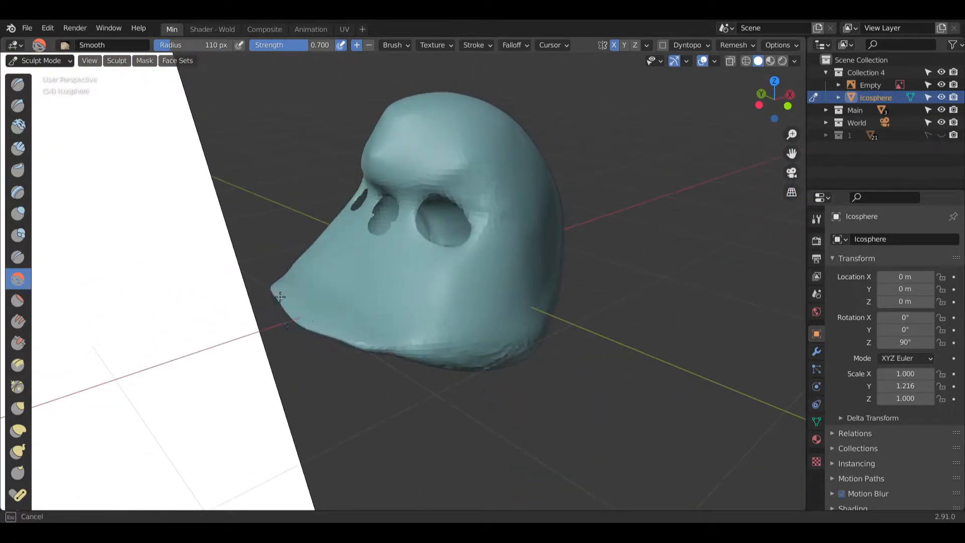
drag(365, 332, 513, 355)
mouse_move(513, 355)
middle_down()
mouse_move(487, 316)
mouse_move(337, 253)
mouse_move(363, 321)
mouse_move(481, 373)
middle_up()
Step: Build up the snout on both sides below the eye sockets with the Inflate/Deflate brush at 110 px and 0.740 strength
scroll(363, 322, up, 7)
mouse_move(104, 251)
ctrl+middle_down()
mouse_move(461, 338)
mouse_move(463, 316)
mouse_move(446, 314)
ctrl+middle_up()
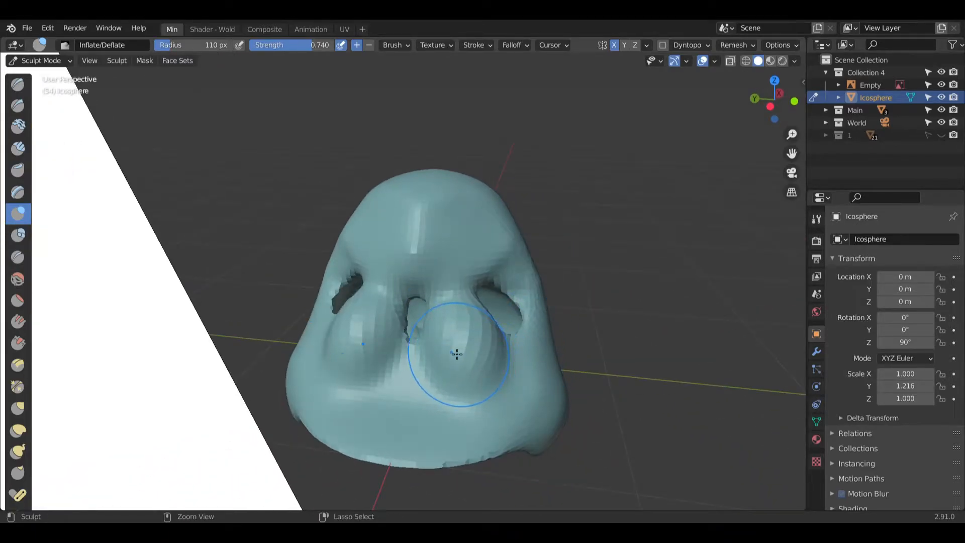
mouse_move(459, 319)
mouse_down()
mouse_move(431, 398)
mouse_move(407, 371)
mouse_move(362, 401)
mouse_move(304, 377)
mouse_move(387, 437)
mouse_move(443, 418)
mouse_up()
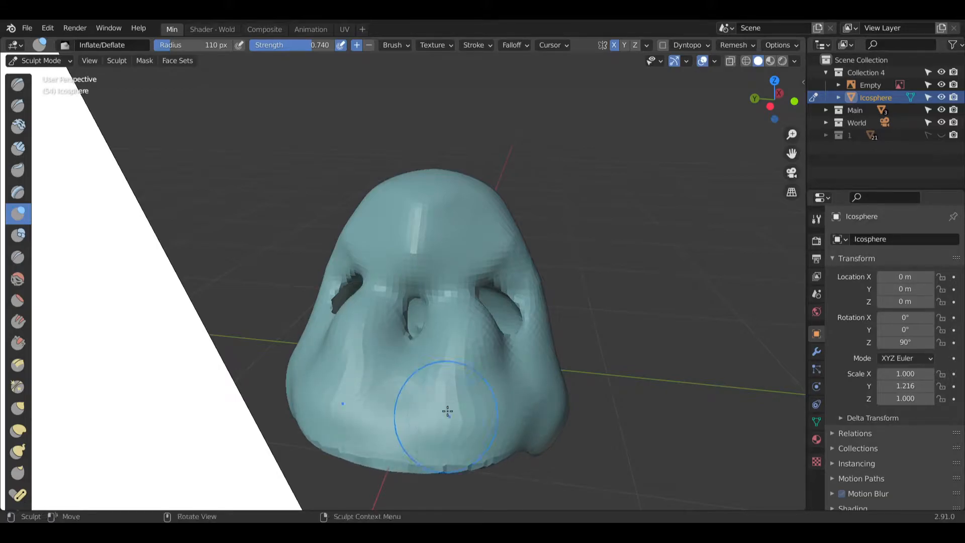
middle_drag(538, 323, 410, 351)
middle_drag(495, 254, 482, 264)
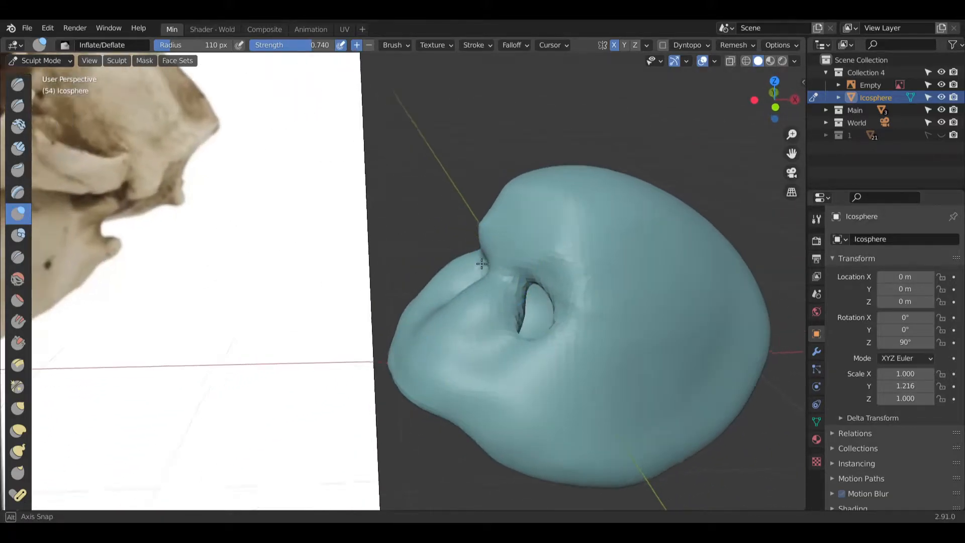
Step: Build up the brow and bridge above the nasal opening and between the eye sockets with the Inflate/Deflate brush
scroll(483, 264, down, 3)
middle_drag(450, 228, 470, 250)
scroll(474, 237, up, 5)
mouse_move(474, 237)
mouse_down()
mouse_move(457, 300)
mouse_move(457, 183)
mouse_move(432, 296)
mouse_move(462, 290)
mouse_move(470, 176)
mouse_move(425, 110)
mouse_up()
middle_drag(399, 182, 507, 161)
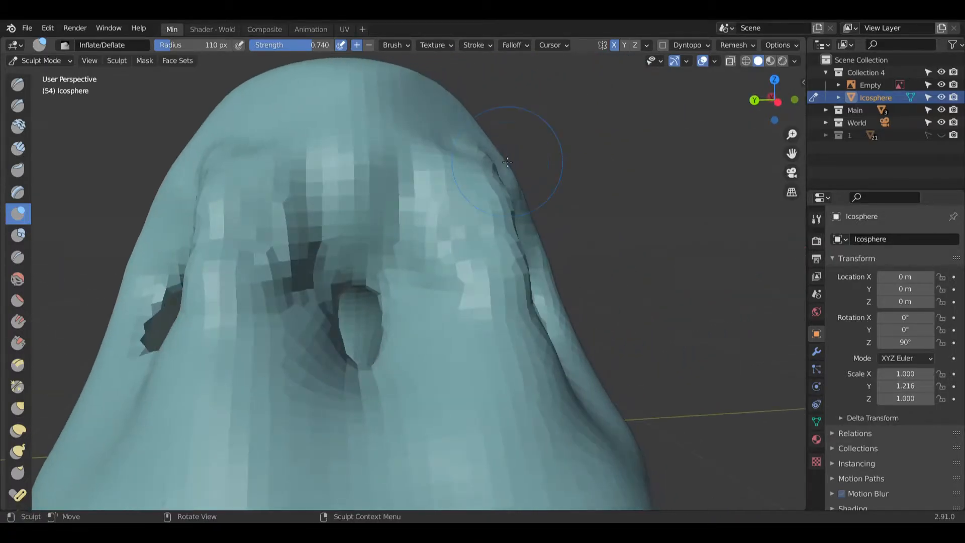
mouse_move(439, 232)
mouse_down()
mouse_move(446, 321)
mouse_move(470, 281)
mouse_move(392, 237)
mouse_move(462, 388)
mouse_move(422, 403)
mouse_move(448, 364)
mouse_move(407, 407)
mouse_move(438, 295)
mouse_move(347, 208)
mouse_move(342, 232)
mouse_move(252, 175)
mouse_move(306, 153)
mouse_up()
middle_drag(356, 183, 528, 234)
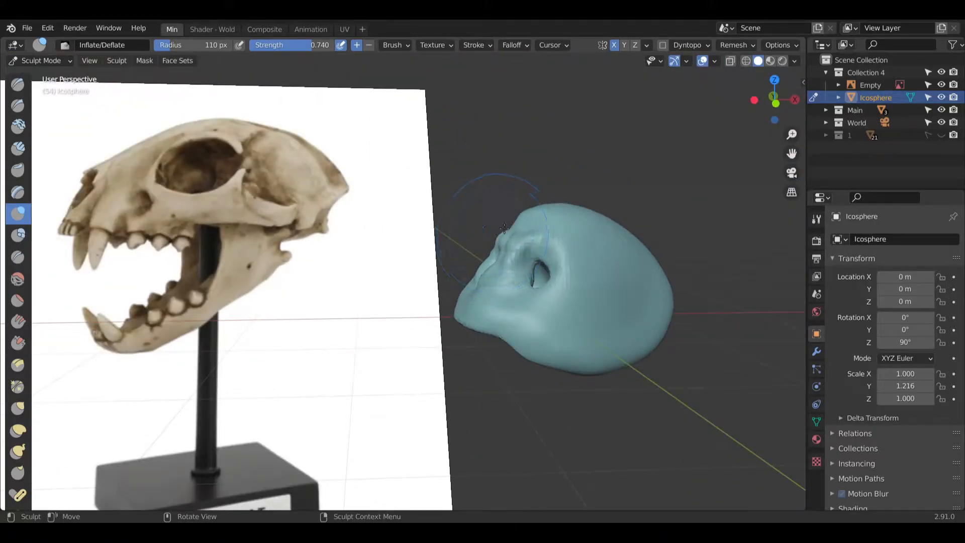
scroll(496, 230, up, 5)
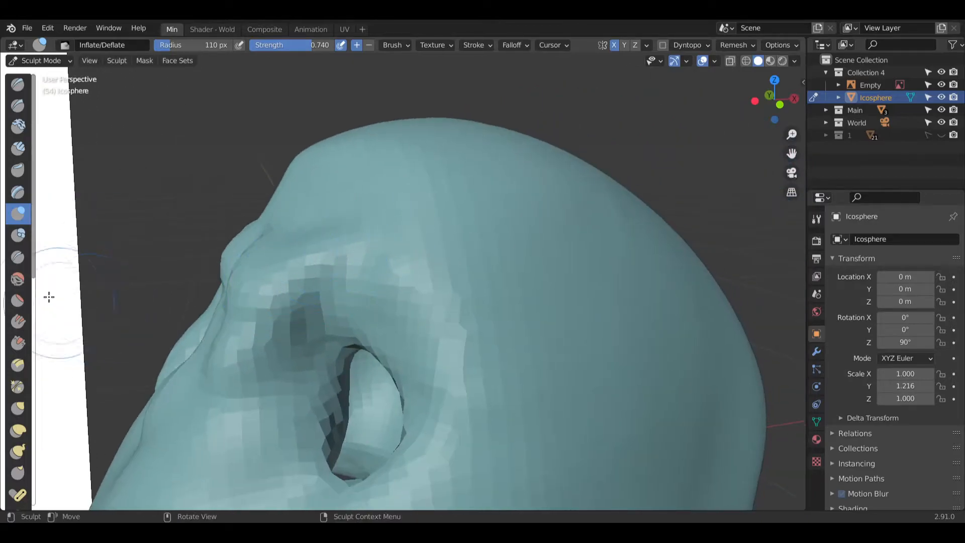
Step: Flatten and smooth the forehead and the top of the cranium with the Smooth brush at 110 px and 0.700 strength
click(18, 280)
drag(322, 179, 489, 124)
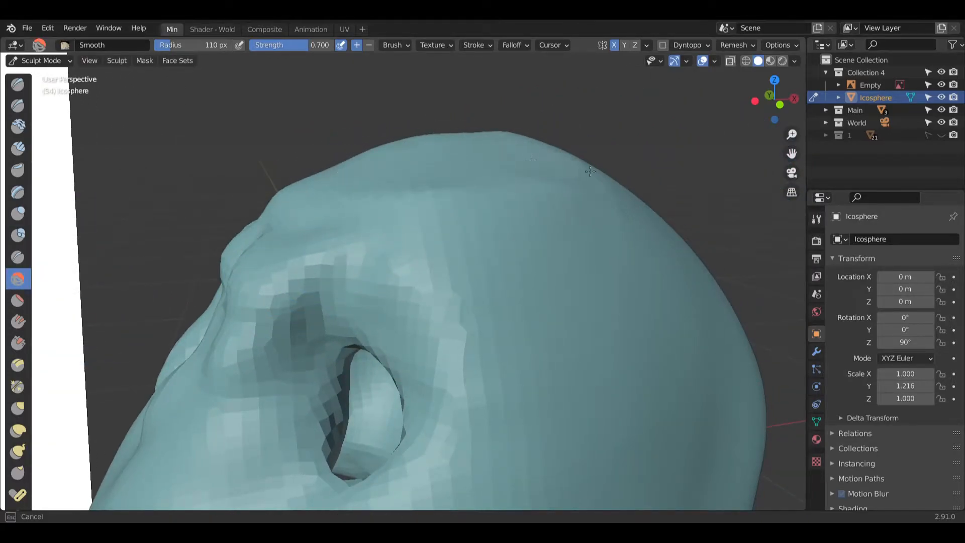
drag(448, 150, 665, 217)
scroll(641, 167, down, 5)
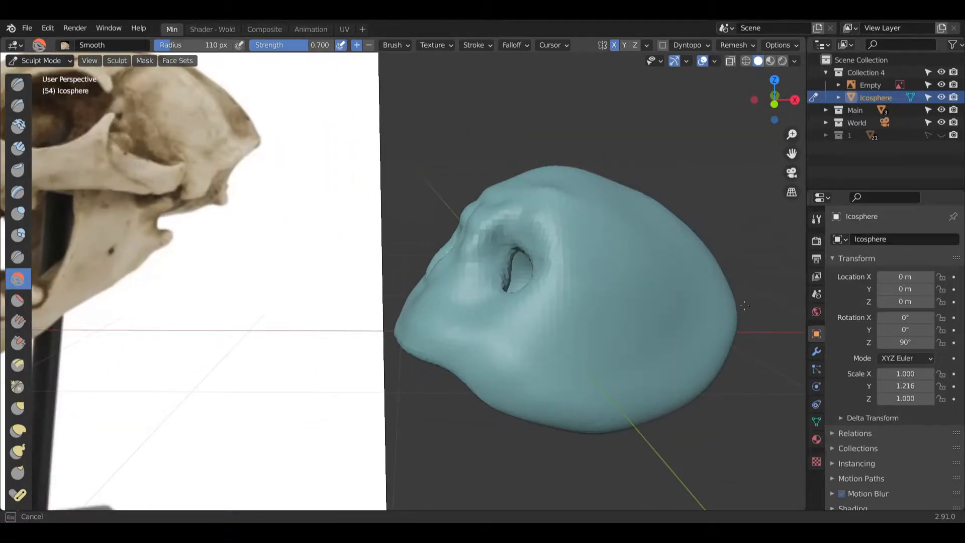
drag(561, 194, 603, 217)
middle_drag(603, 217, 560, 189)
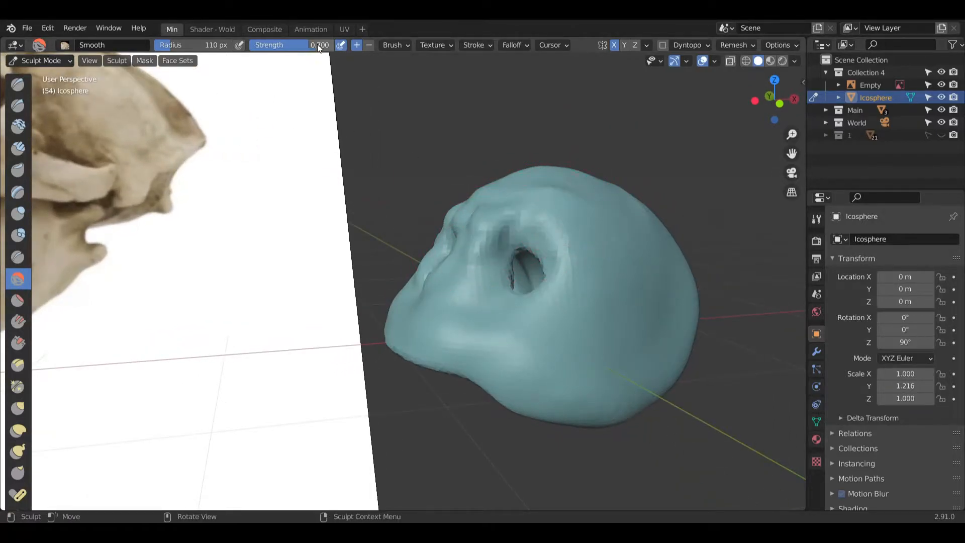
Step: Lower the Smooth brush strength to 0.400 and smooth the brow, snout and areas around the eye sockets and nasal opening
mouse_move(513, 167)
middle_down()
mouse_move(523, 186)
mouse_move(565, 205)
middle_up()
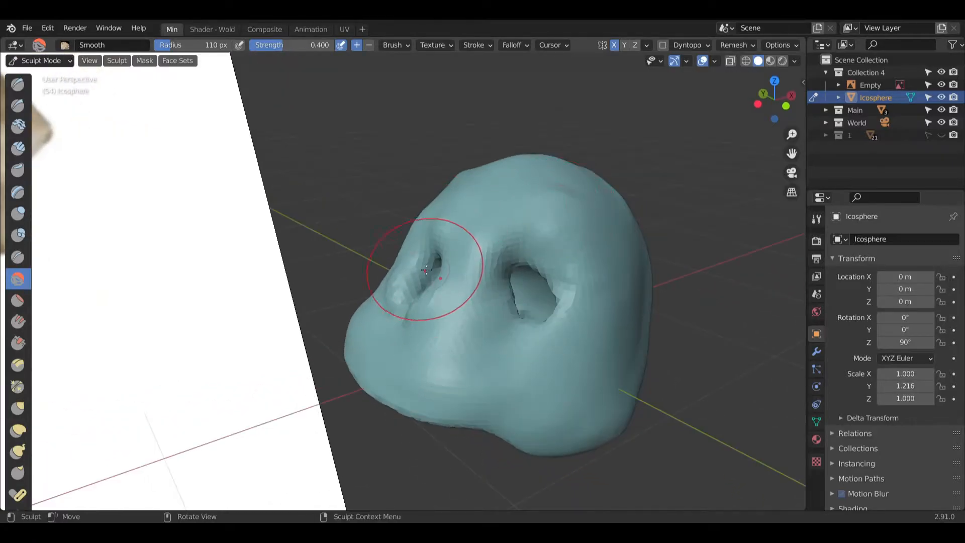
mouse_move(398, 274)
middle_down()
mouse_move(453, 307)
mouse_move(455, 327)
middle_up()
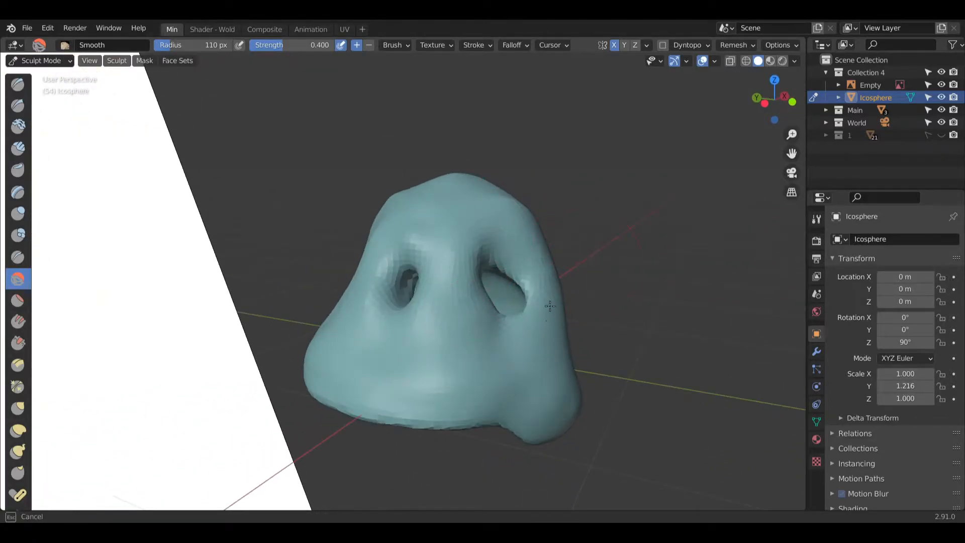
middle_drag(586, 352, 493, 386)
middle_drag(568, 410, 569, 318)
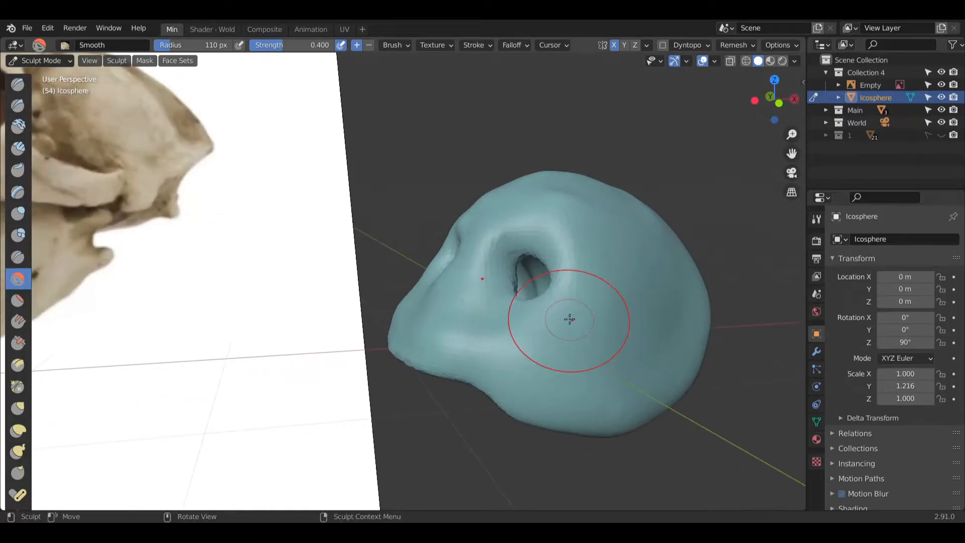
middle_drag(459, 280, 476, 295)
scroll(476, 294, up, 5)
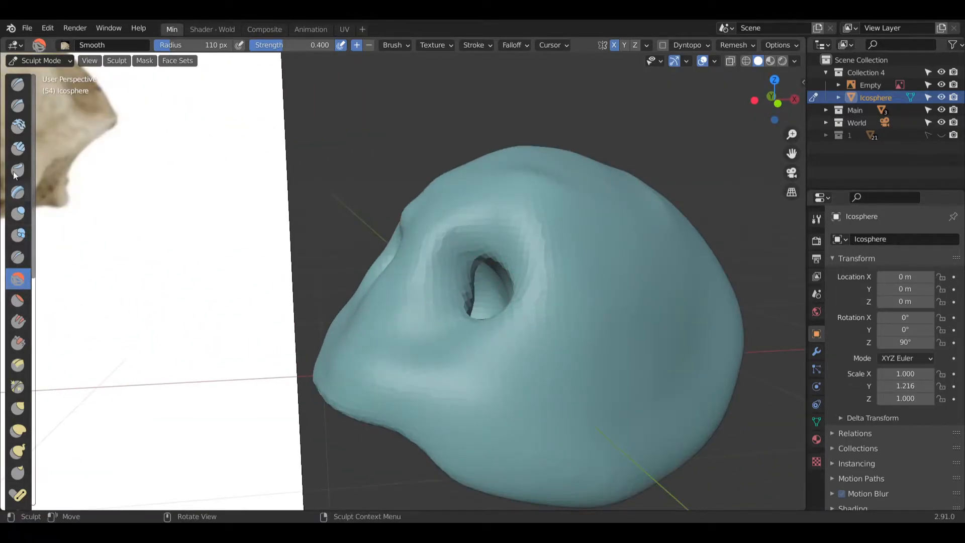
Step: Carve back the upper and rear rim of the eye socket with the Clay Strips brush at 110 px and 0.323 strength
click(20, 126)
middle_drag(566, 258, 479, 258)
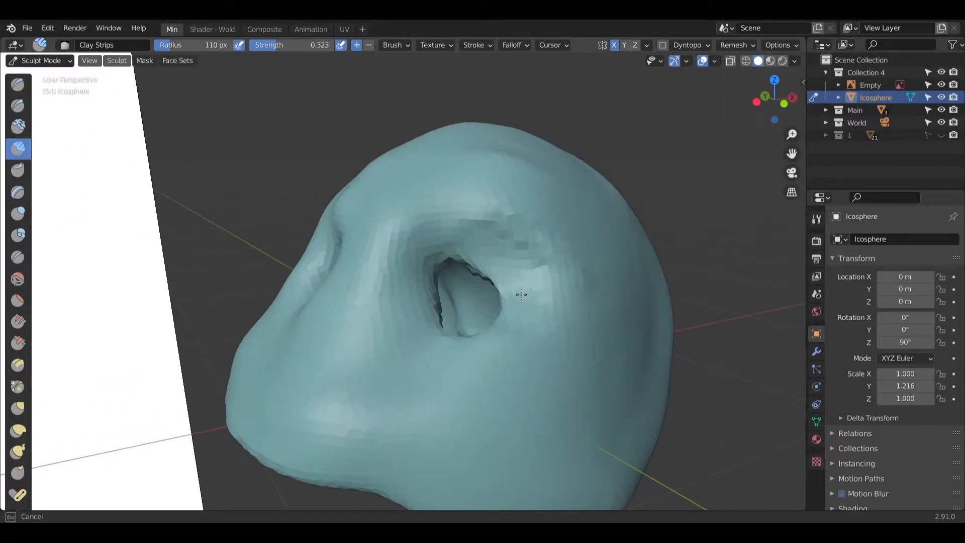
key(ctrl+z)
scroll(533, 269, up, 3)
drag(508, 275, 525, 295)
middle_drag(489, 292, 578, 282)
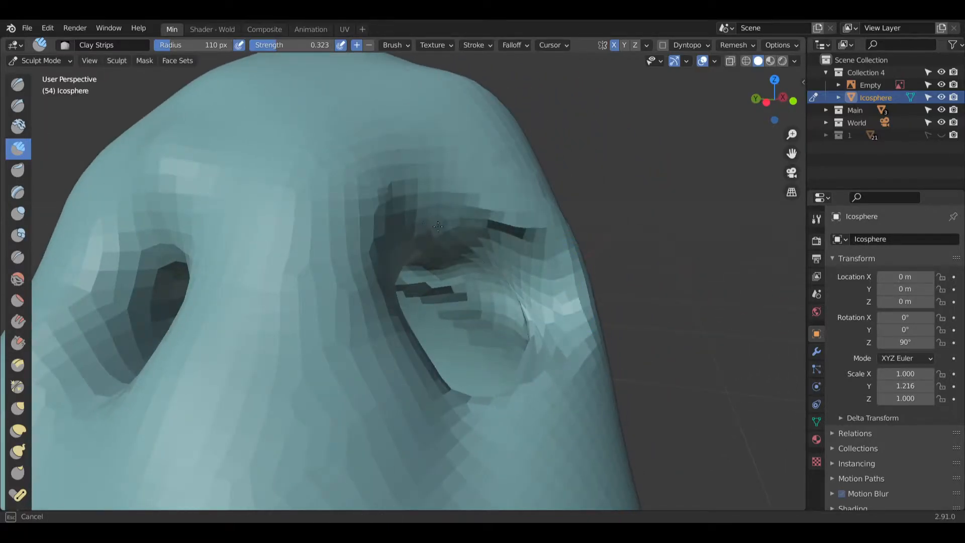
middle_drag(505, 246, 126, 279)
Step: Smooth the carved rim and inner walls of the eye socket with the Smooth brush at 0.400 strength
click(17, 278)
middle_drag(251, 262, 467, 229)
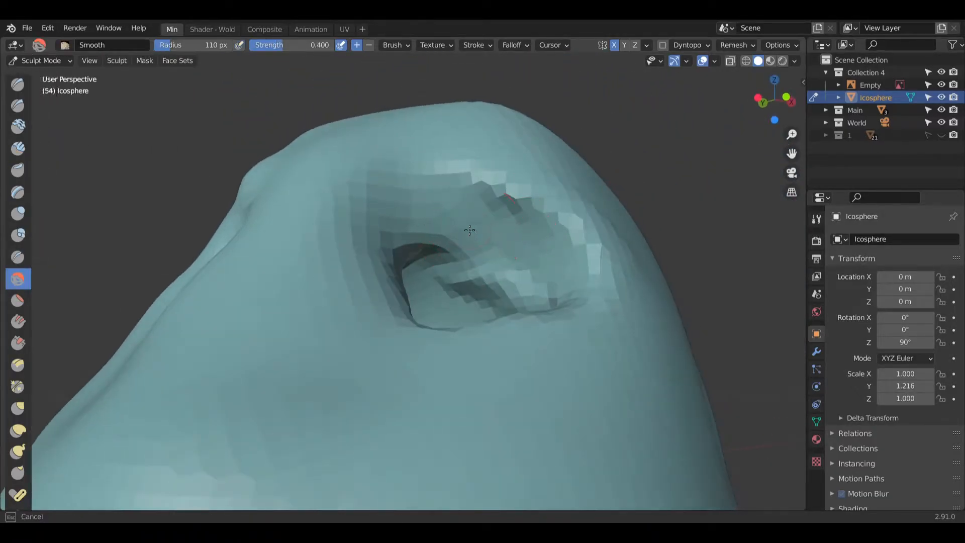
middle_drag(454, 176, 547, 322)
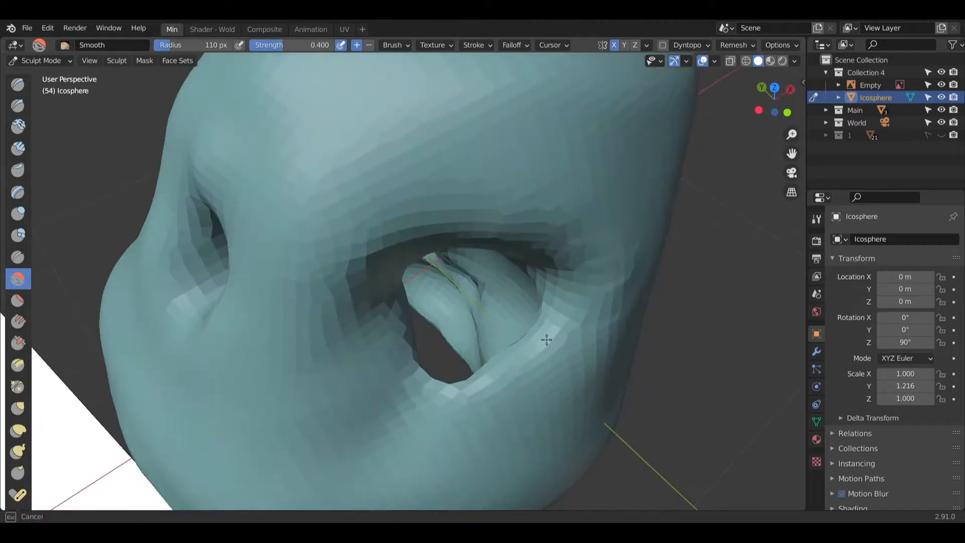
middle_drag(511, 388, 488, 287)
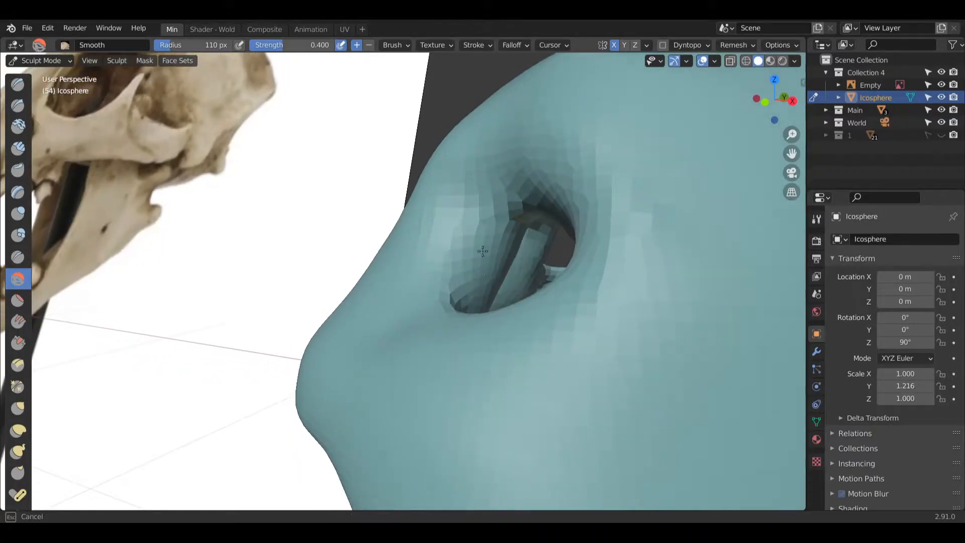
middle_drag(530, 193, 558, 201)
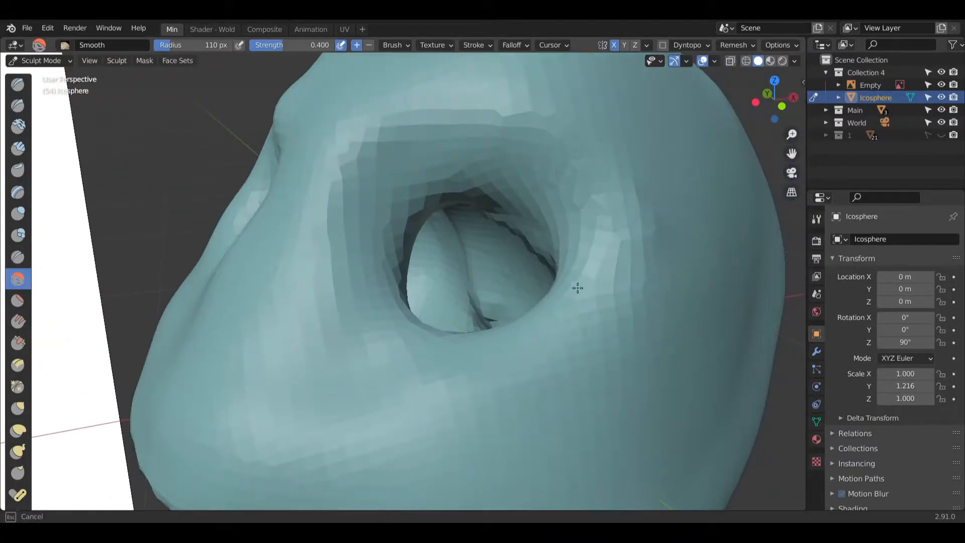
scroll(454, 280, down, 10)
mouse_move(455, 280)
middle_down()
mouse_move(468, 274)
mouse_move(448, 279)
middle_up()
scroll(551, 247, up, 4)
middle_drag(551, 250, 573, 237)
Step: Enlarge the eye socket by cutting its upper and rear edges with the Clay Strips brush in subtract direction
click(15, 155)
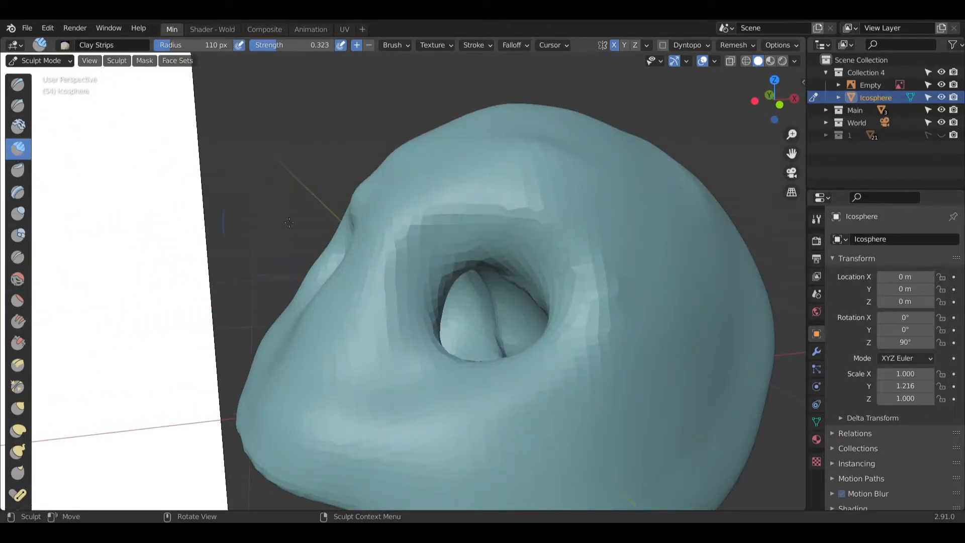
middle_drag(443, 261, 463, 256)
mouse_move(541, 217)
mouse_down()
mouse_move(555, 206)
mouse_move(592, 254)
mouse_move(573, 299)
mouse_move(583, 271)
mouse_move(564, 258)
mouse_up()
middle_drag(564, 259, 487, 232)
mouse_move(487, 231)
ctrl+mouse_down()
mouse_move(553, 222)
mouse_move(584, 270)
ctrl+mouse_up()
scroll(584, 270, up, 4)
mouse_move(584, 270)
middle_down()
mouse_move(553, 254)
mouse_move(560, 239)
middle_up()
mouse_move(561, 239)
ctrl+mouse_down()
mouse_move(550, 262)
mouse_move(538, 211)
mouse_move(575, 213)
mouse_move(635, 354)
mouse_move(583, 284)
mouse_move(515, 229)
mouse_move(529, 218)
ctrl+mouse_up()
ctrl+drag(595, 244, 604, 371)
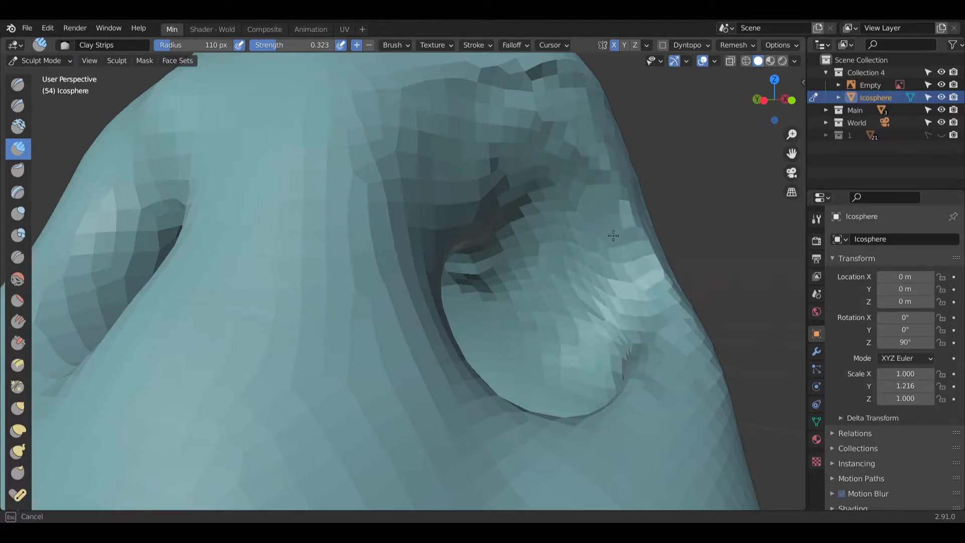
mouse_move(495, 201)
ctrl+mouse_down()
mouse_move(475, 201)
mouse_move(525, 146)
mouse_move(591, 173)
ctrl+mouse_up()
mouse_move(558, 189)
middle_down()
mouse_move(547, 232)
mouse_move(518, 177)
middle_up()
scroll(547, 231, down, 8)
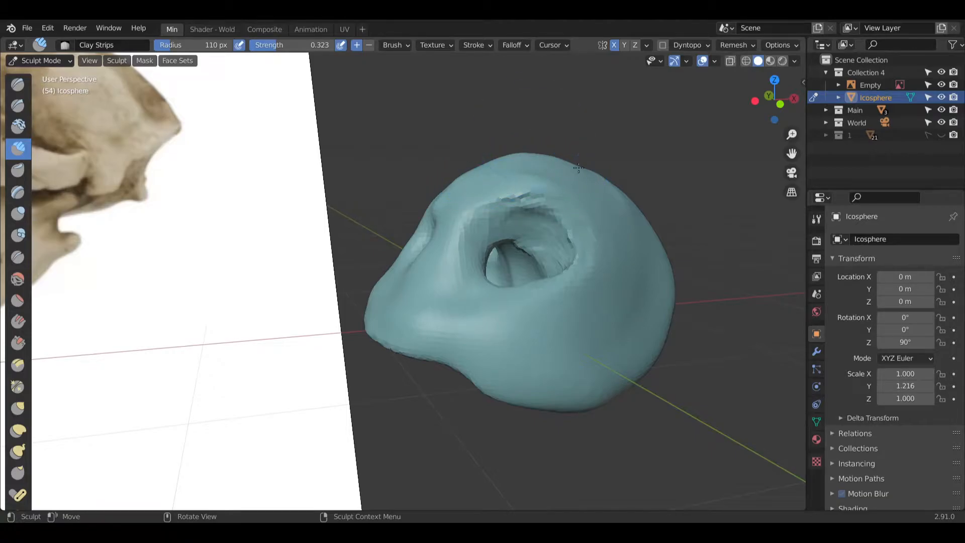
Step: Smooth the enlarged eye socket's rim and the surface behind it with the Smooth brush
click(17, 278)
scroll(463, 216, up, 4)
middle_drag(463, 215, 478, 228)
drag(478, 227, 517, 280)
mouse_move(517, 280)
middle_down()
mouse_move(506, 302)
mouse_move(545, 285)
middle_up()
drag(545, 285, 468, 280)
middle_drag(541, 320, 510, 215)
scroll(503, 252, down, 8)
scroll(485, 275, up, 5)
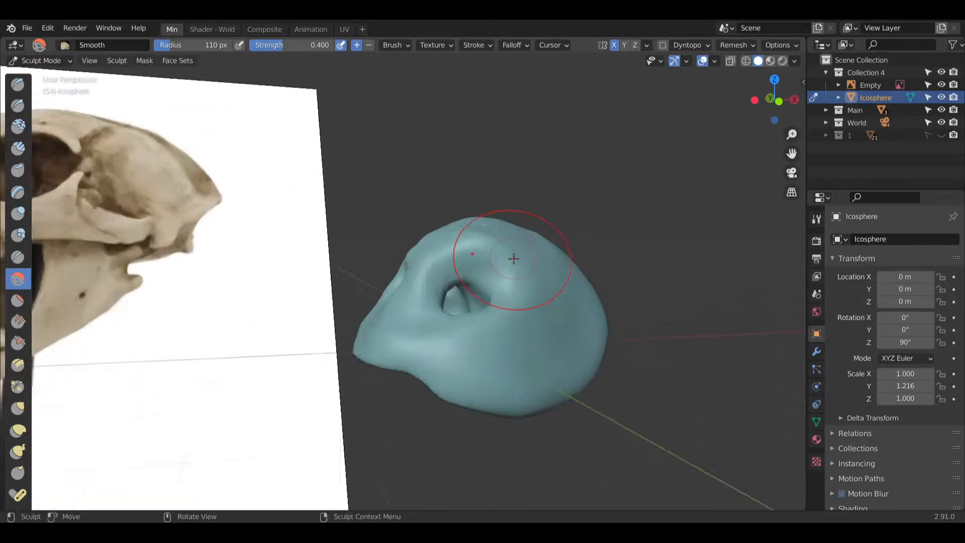
Step: Rework the inner cavity wall beside the eye sockets from the underside with the Clay Strips brush at 0.323 strength
middle_drag(468, 382, 476, 269)
scroll(269, 355, down, 5)
scroll(461, 338, up, 8)
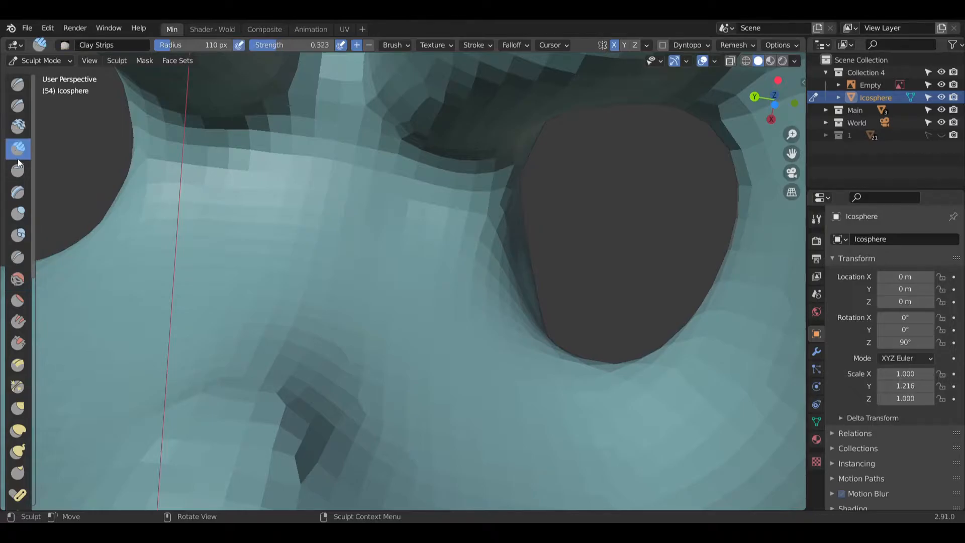
mouse_move(463, 216)
mouse_down()
mouse_move(371, 207)
mouse_move(417, 223)
mouse_move(301, 202)
mouse_move(403, 351)
mouse_move(450, 267)
mouse_move(467, 327)
mouse_move(518, 346)
mouse_move(351, 433)
mouse_move(281, 347)
mouse_move(255, 407)
mouse_move(401, 221)
mouse_move(443, 261)
mouse_move(449, 104)
mouse_move(191, 121)
mouse_move(262, 101)
mouse_move(349, 146)
mouse_up()
mouse_move(347, 261)
mouse_down()
mouse_move(454, 306)
mouse_move(367, 224)
mouse_move(416, 362)
mouse_move(302, 290)
mouse_move(211, 437)
mouse_move(446, 438)
mouse_move(377, 433)
mouse_move(273, 457)
mouse_move(417, 288)
mouse_move(392, 131)
mouse_move(452, 75)
mouse_move(282, 101)
mouse_move(488, 126)
mouse_move(495, 150)
mouse_up()
mouse_move(495, 151)
middle_down()
mouse_move(467, 168)
mouse_move(553, 186)
mouse_move(537, 264)
mouse_move(528, 209)
mouse_move(487, 133)
mouse_move(440, 274)
mouse_move(457, 252)
mouse_move(459, 211)
mouse_move(508, 220)
mouse_move(400, 162)
middle_up()
scroll(482, 173, down, 4)
scroll(460, 212, up, 5)
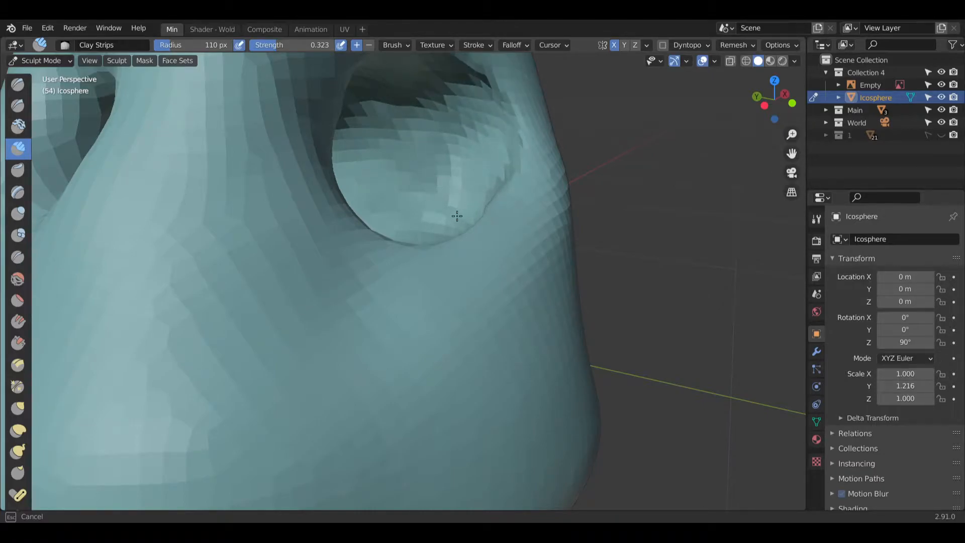
Step: Hollow out the inside of the eye socket along its back, upper and lower edges with the Clay Strips brush
middle_drag(404, 117, 424, 202)
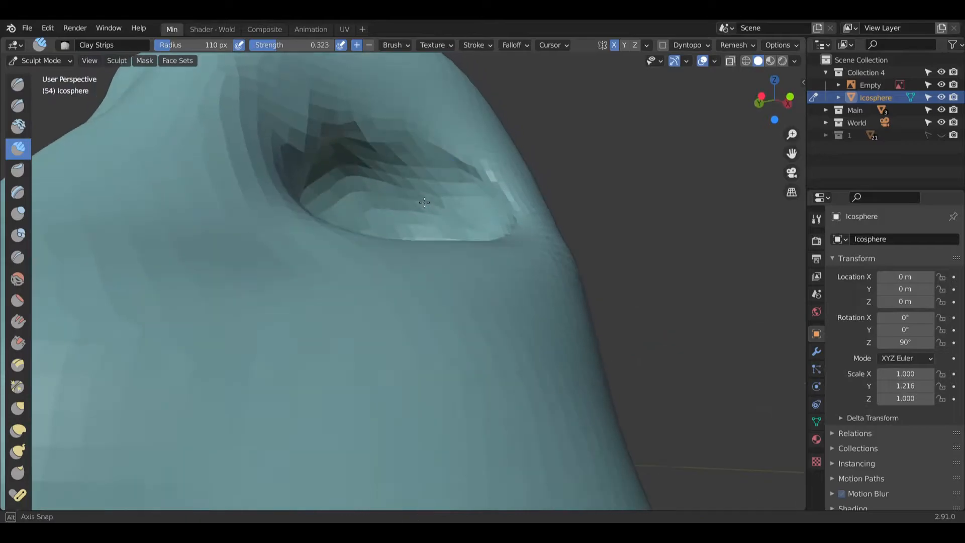
mouse_move(422, 194)
mouse_down()
mouse_move(439, 189)
mouse_move(410, 190)
mouse_move(421, 183)
mouse_move(391, 162)
mouse_move(399, 149)
mouse_move(376, 139)
mouse_up()
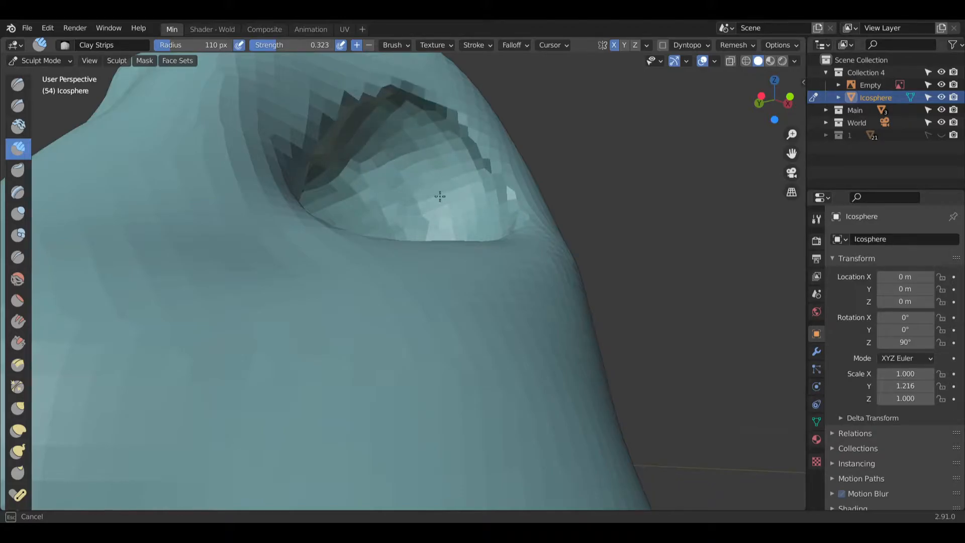
middle_drag(455, 183, 451, 238)
middle_drag(416, 189, 370, 180)
middle_drag(371, 216, 341, 204)
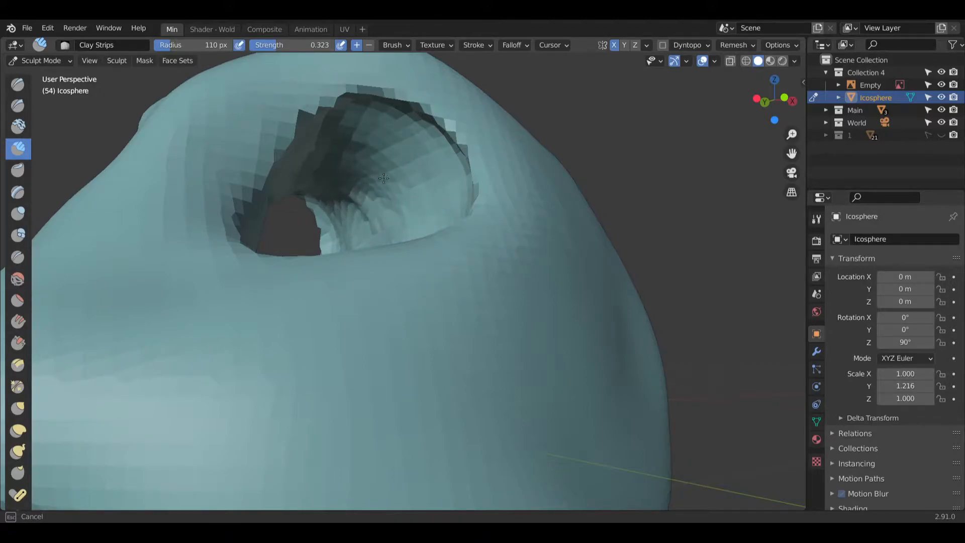
middle_drag(408, 162, 354, 174)
drag(362, 136, 397, 112)
mouse_move(398, 118)
middle_down()
mouse_move(395, 176)
mouse_move(372, 209)
mouse_move(384, 201)
mouse_move(424, 214)
middle_up()
scroll(372, 210, down, 5)
scroll(427, 216, up, 8)
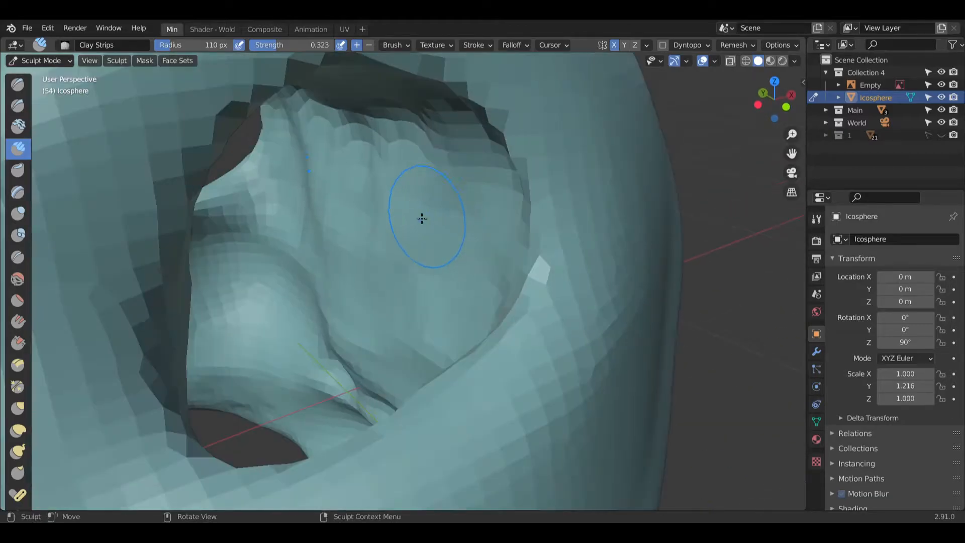
scroll(428, 216, down, 8)
Step: Smooth the jagged rim and front wall of the hollowed eye socket with the Smooth brush at 0.400 strength
key(shift+s)
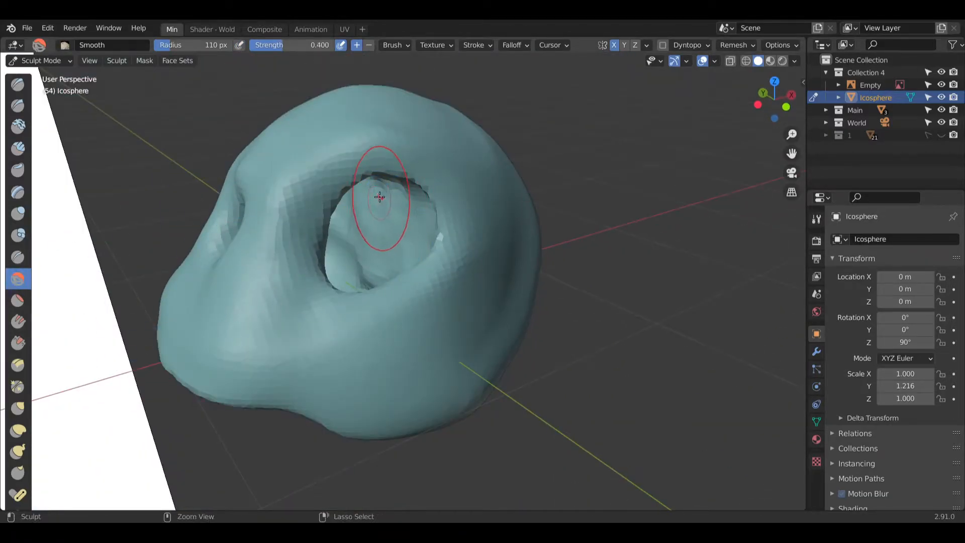
scroll(416, 182, up, 4)
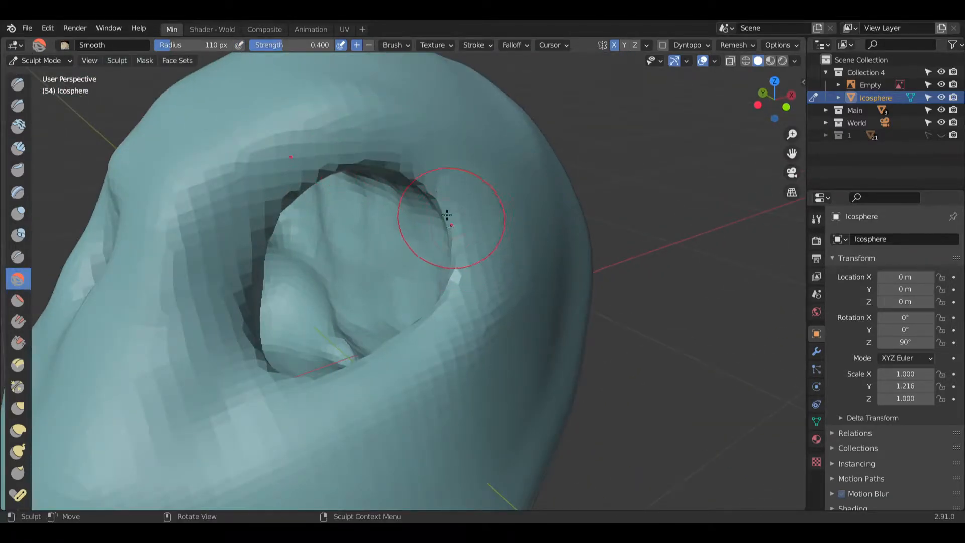
mouse_move(366, 404)
middle_down()
mouse_move(367, 366)
mouse_move(294, 332)
mouse_move(263, 285)
middle_up()
drag(295, 250, 307, 280)
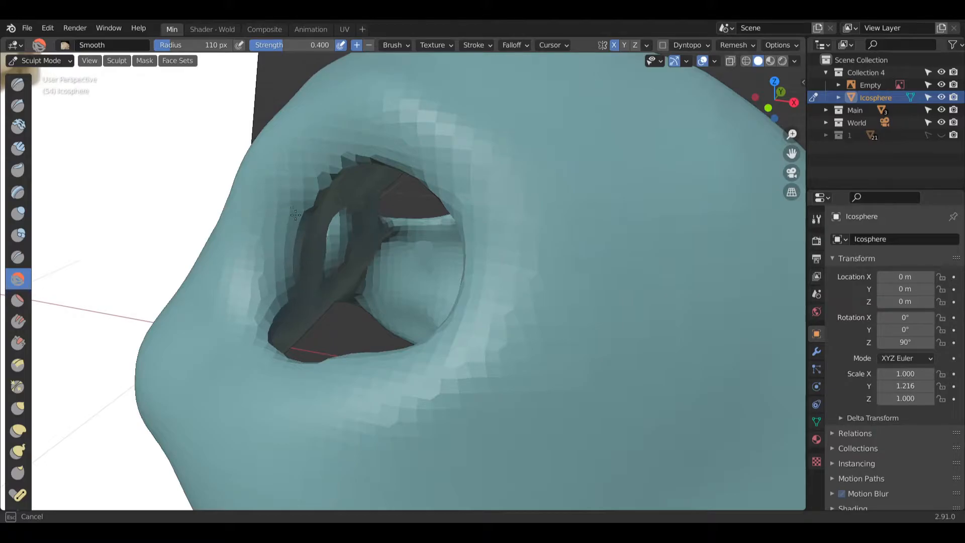
drag(288, 208, 352, 151)
scroll(535, 248, down, 6)
mouse_move(535, 248)
middle_down()
mouse_move(334, 238)
mouse_move(416, 181)
middle_up()
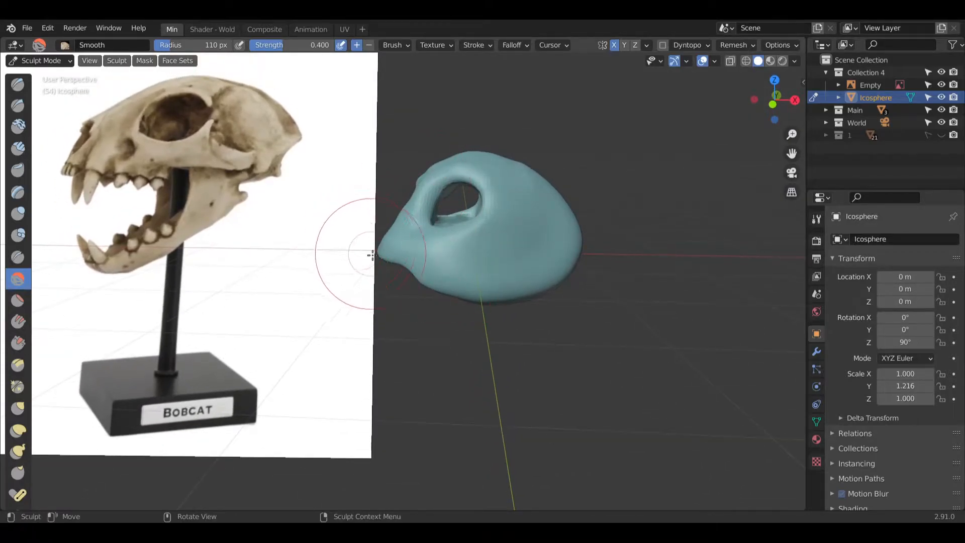
Step: Widen the nasal opening with the Blob brush at 110 px and 0.746 strength
middle_drag(574, 224, 409, 255)
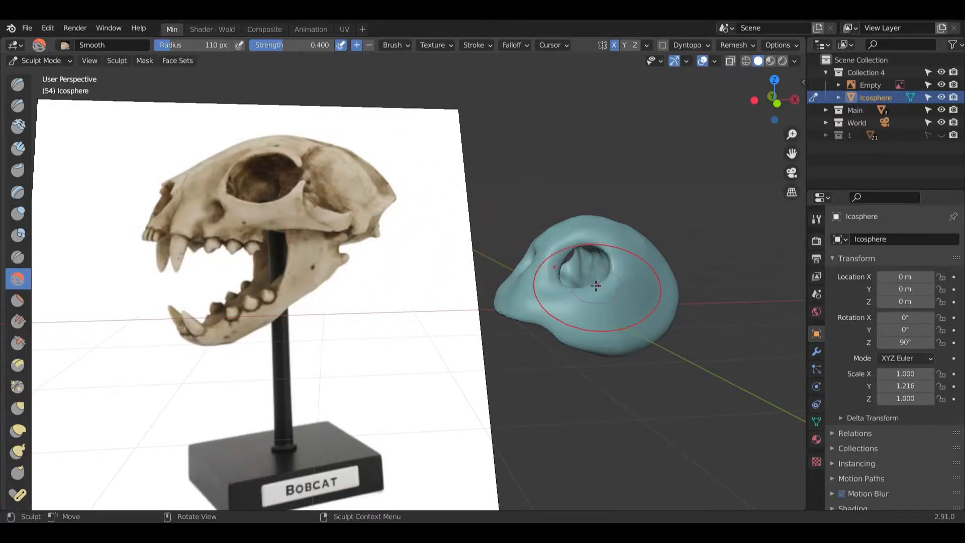
scroll(597, 284, up, 5)
middle_drag(524, 205, 43, 301)
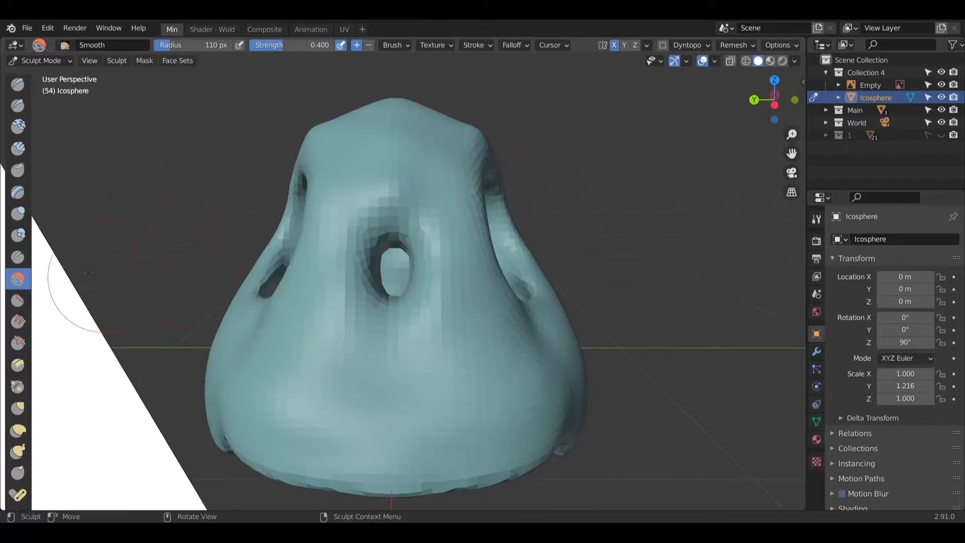
click(17, 233)
mouse_move(379, 259)
mouse_down()
mouse_move(370, 280)
mouse_move(354, 261)
mouse_move(362, 253)
mouse_up()
mouse_move(362, 254)
middle_down()
mouse_move(321, 292)
mouse_move(291, 227)
middle_up()
scroll(398, 323, up, 3)
mouse_move(327, 342)
mouse_down()
mouse_move(297, 284)
mouse_move(266, 322)
mouse_move(274, 311)
mouse_move(297, 336)
mouse_up()
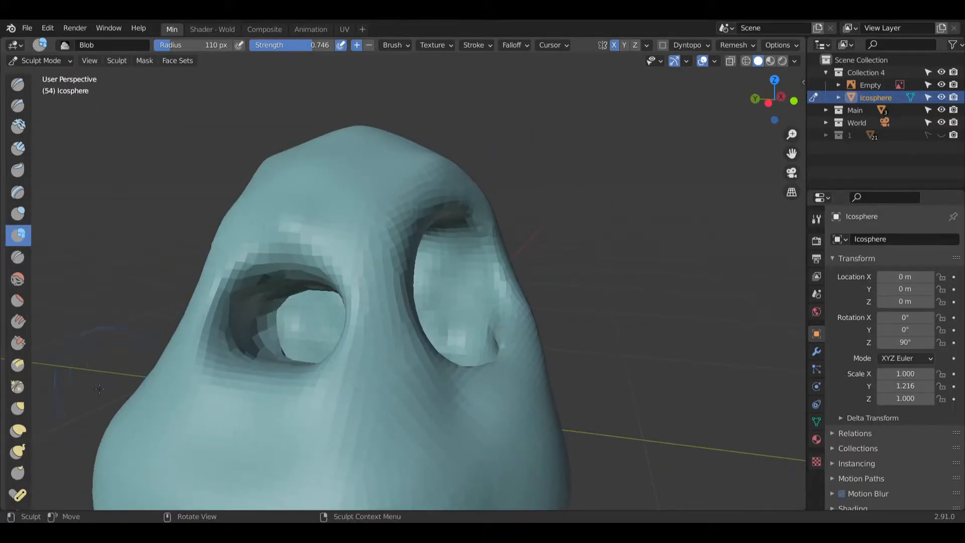
Step: Smooth the edges of the widened nasal opening with the Smooth brush
click(17, 280)
middle_drag(101, 352, 206, 327)
mouse_move(211, 322)
mouse_down()
mouse_move(240, 176)
mouse_move(183, 291)
mouse_move(270, 367)
mouse_up()
mouse_move(302, 334)
middle_down()
mouse_move(250, 302)
mouse_move(206, 321)
mouse_move(302, 306)
middle_up()
scroll(216, 307, down, 4)
Step: Smooth the front and lower edge of the snout with the Smooth brush, following the bobcat reference
shift+middle_drag(302, 302, 561, 287)
mouse_move(276, 269)
shift+middle_down()
mouse_move(670, 266)
mouse_move(530, 262)
shift+middle_up()
shift+middle_drag(741, 292, 392, 280)
mouse_move(556, 287)
middle_down()
mouse_move(489, 284)
mouse_move(519, 288)
mouse_move(513, 310)
mouse_move(459, 285)
middle_up()
scroll(512, 296, up, 4)
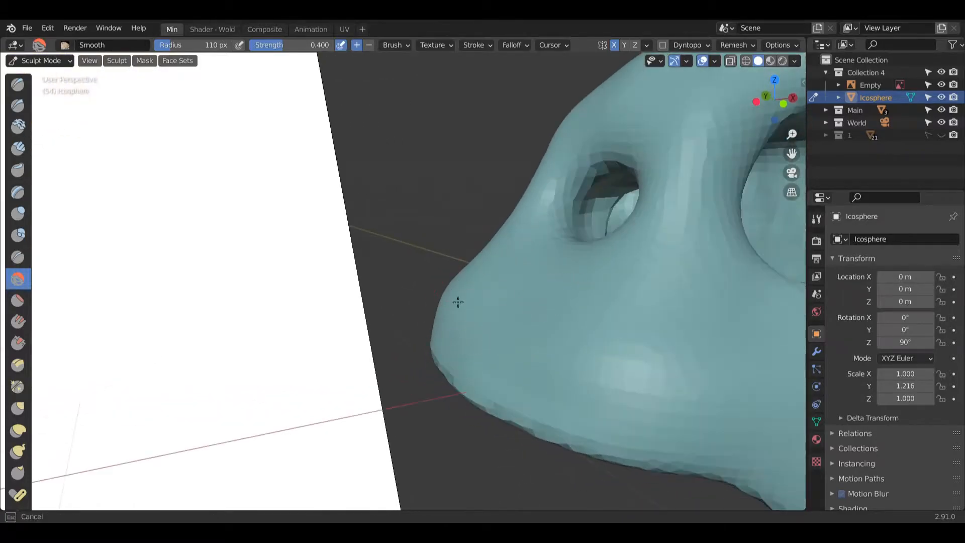
mouse_move(569, 352)
middle_down()
mouse_move(548, 341)
mouse_move(553, 316)
middle_up()
scroll(525, 310, down, 2)
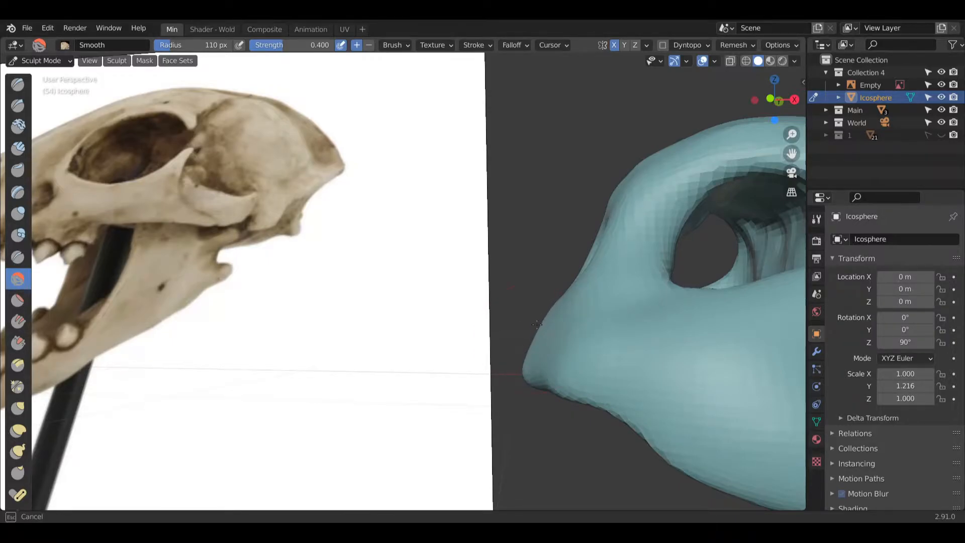
middle_drag(550, 355, 542, 393)
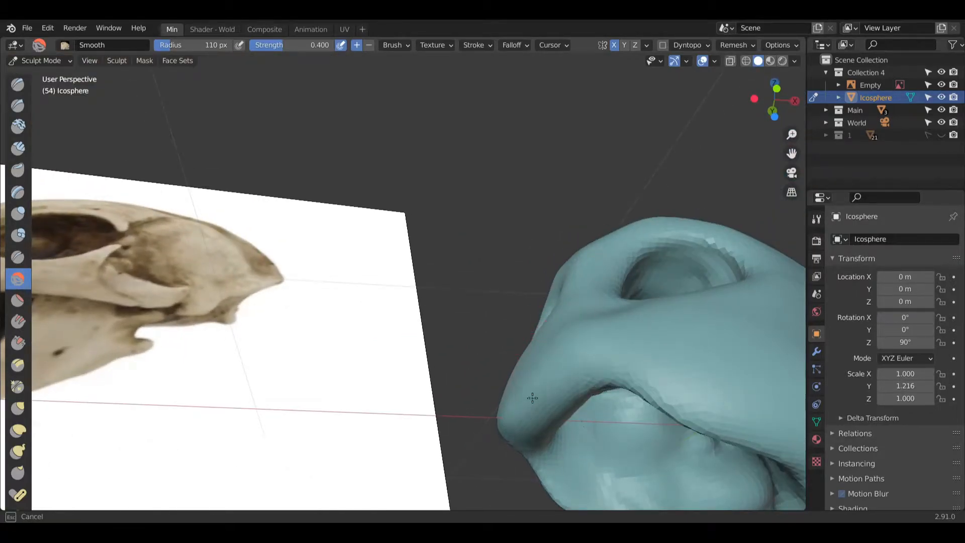
middle_drag(609, 366, 557, 445)
Step: Try reshaping the area below the nasal opening with the Clay Thumb brush at 110 px and 0.500 strength
scroll(552, 320, up, 5)
middle_drag(552, 320, 247, 348)
mouse_move(441, 322)
middle_down()
mouse_move(521, 340)
mouse_move(651, 294)
mouse_move(338, 384)
mouse_move(446, 327)
mouse_move(396, 407)
mouse_move(387, 334)
mouse_move(406, 319)
mouse_move(402, 301)
middle_up()
scroll(521, 340, down, 6)
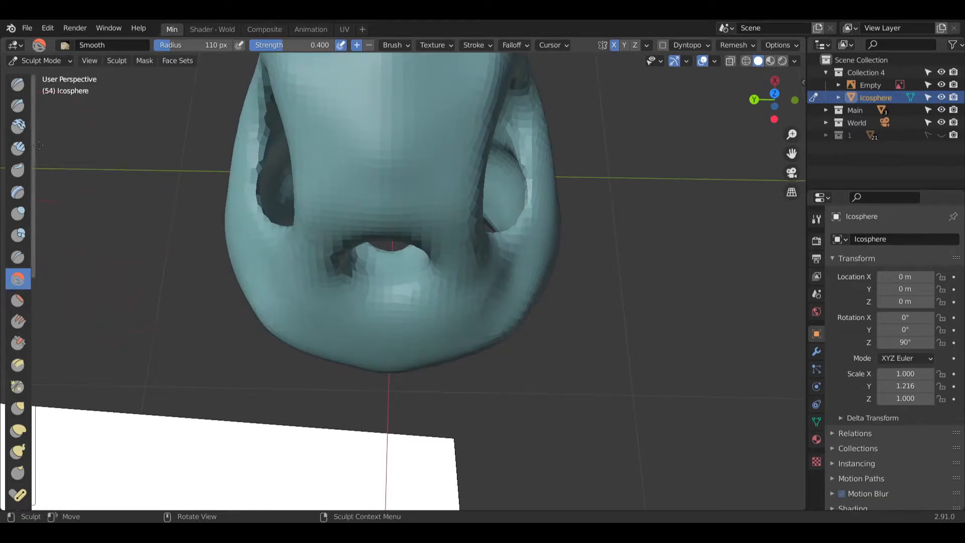
click(18, 244)
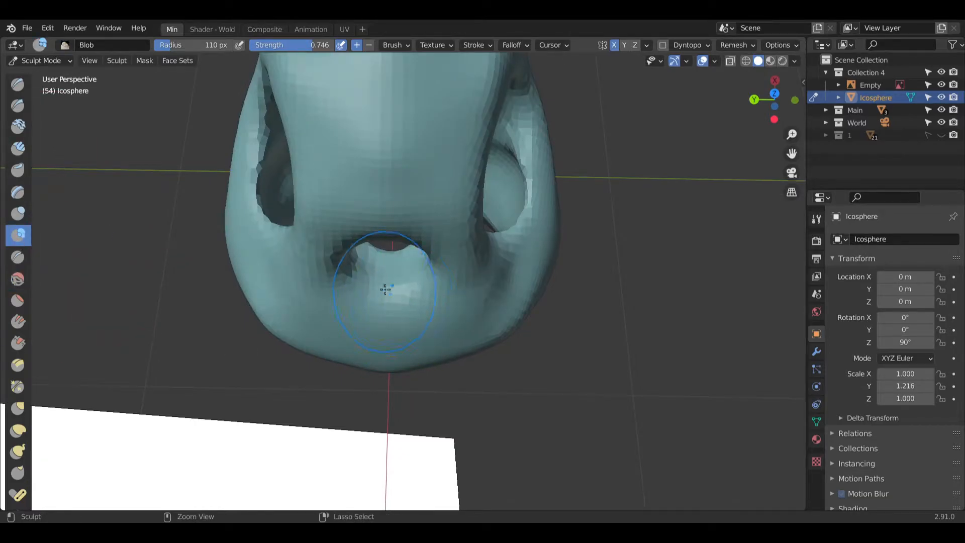
click(19, 147)
scroll(387, 292, up, 3)
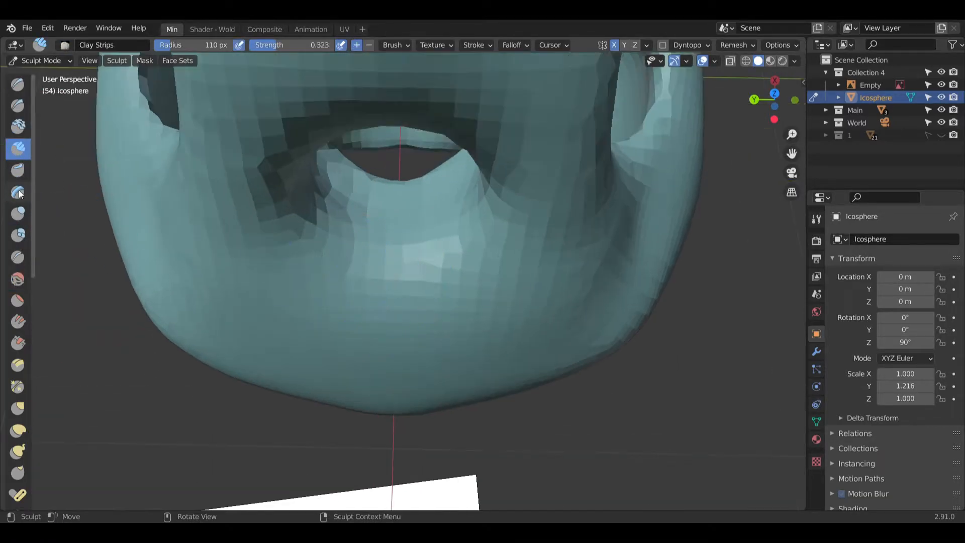
click(18, 169)
mouse_move(370, 244)
mouse_down()
mouse_move(402, 259)
mouse_move(410, 281)
mouse_up()
middle_drag(414, 305, 414, 236)
key(ctrl+z)
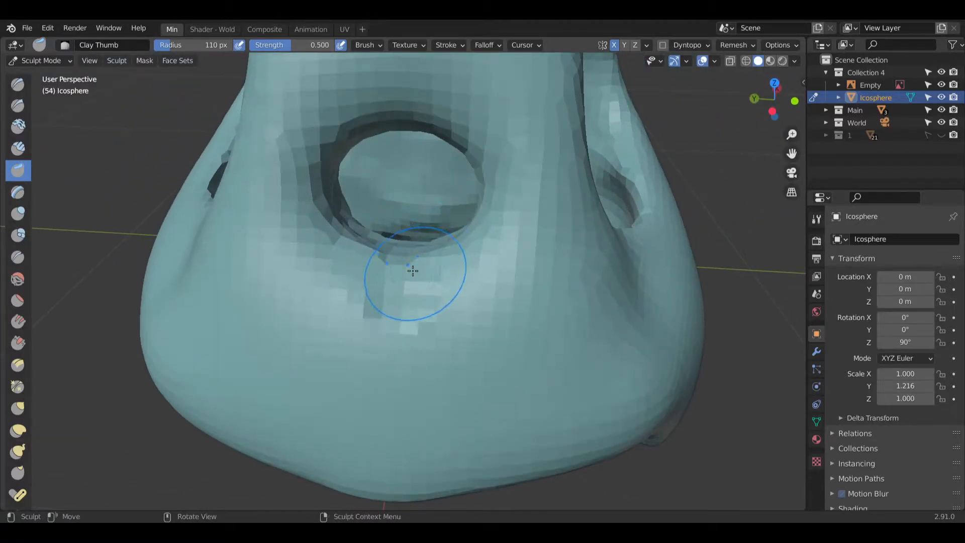
drag(398, 269, 425, 300)
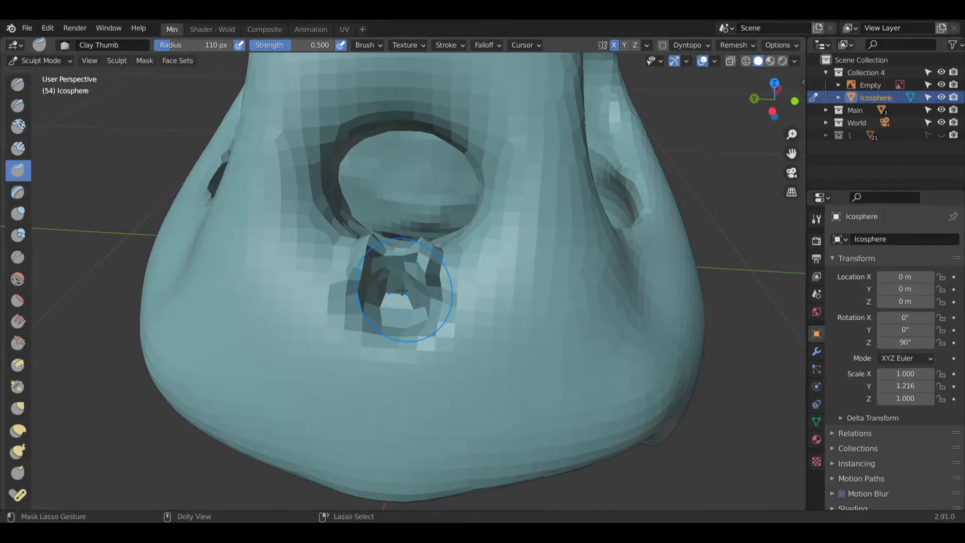
key(ctrl+z)
key(ctrl+z)
Step: Extend the lower edge of the nasal opening downward with the Clay Strips brush at 110 px and 0.323 strength
click(18, 149)
middle_drag(201, 211, 422, 211)
drag(422, 211, 413, 215)
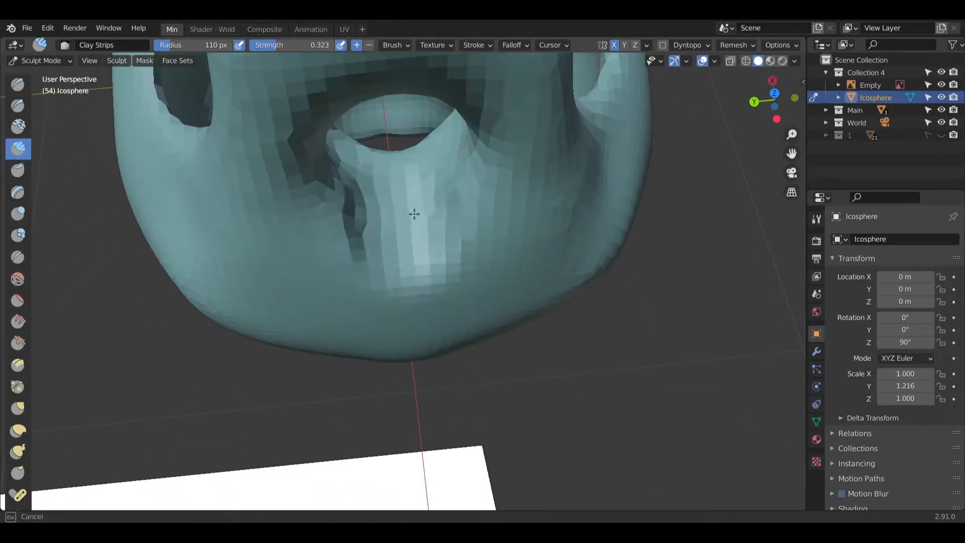
drag(398, 273, 397, 271)
mouse_move(398, 271)
middle_down()
mouse_move(407, 198)
mouse_move(421, 199)
mouse_move(430, 345)
mouse_move(474, 230)
mouse_move(431, 179)
mouse_move(439, 175)
middle_up()
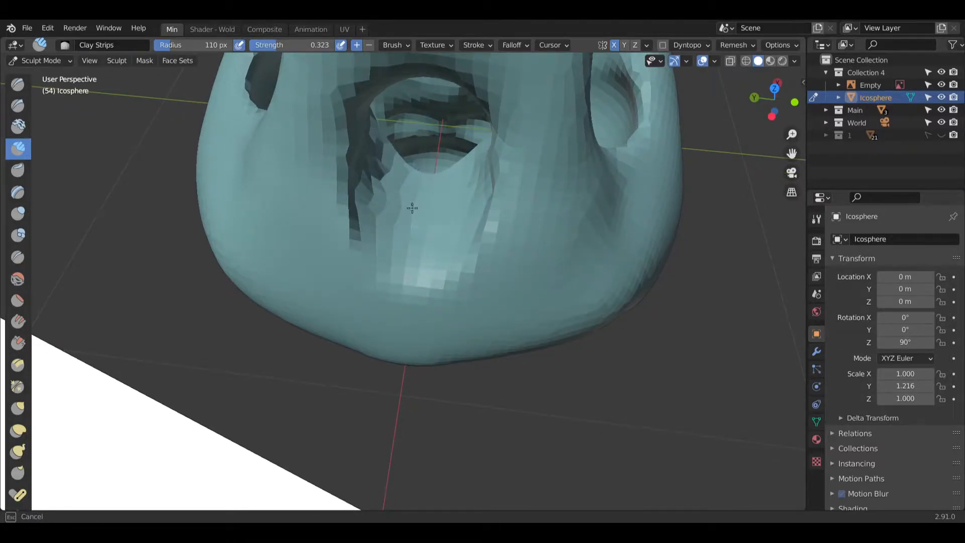
middle_drag(440, 245, 446, 196)
Step: Rework the inner wall of the eye socket with the Clay Strips brush, following the bobcat reference
scroll(342, 183, down, 6)
scroll(372, 220, down, 6)
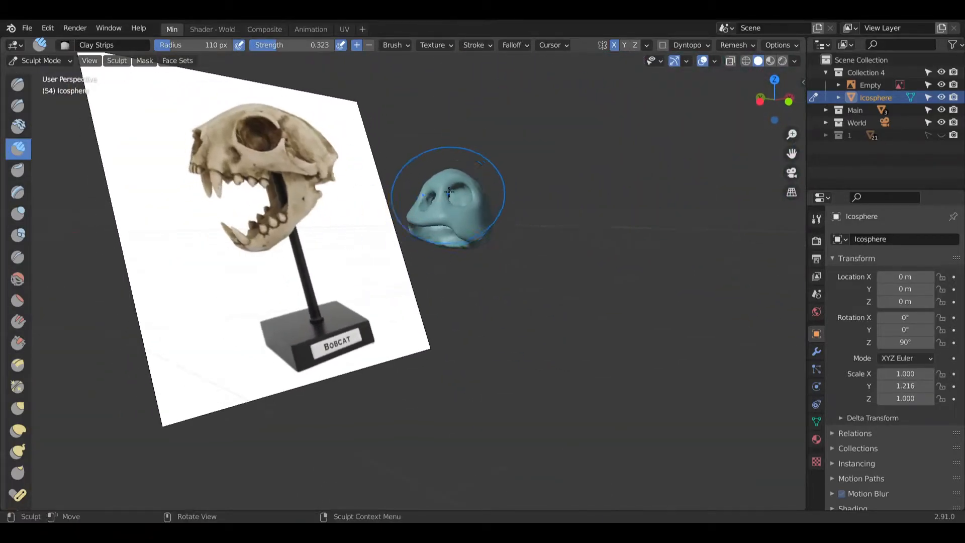
scroll(446, 196, up, 6)
mouse_move(349, 295)
middle_down()
mouse_move(333, 317)
mouse_move(227, 282)
mouse_move(388, 312)
mouse_move(371, 326)
mouse_move(356, 206)
mouse_move(376, 299)
mouse_move(399, 282)
mouse_move(346, 289)
mouse_move(344, 276)
middle_up()
scroll(334, 317, down, 3)
scroll(355, 206, up, 3)
scroll(335, 291, up, 5)
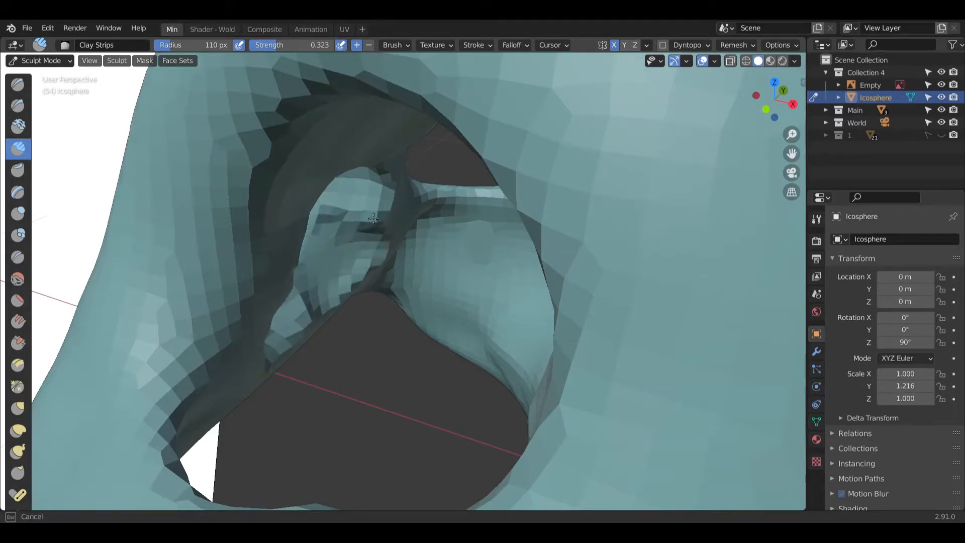
drag(336, 245, 327, 266)
scroll(319, 291, down, 7)
mouse_move(321, 293)
middle_down()
mouse_move(349, 297)
mouse_move(377, 281)
mouse_move(388, 301)
mouse_move(323, 313)
mouse_move(307, 289)
middle_up()
scroll(324, 313, up, 6)
scroll(307, 289, down, 10)
scroll(324, 312, up, 8)
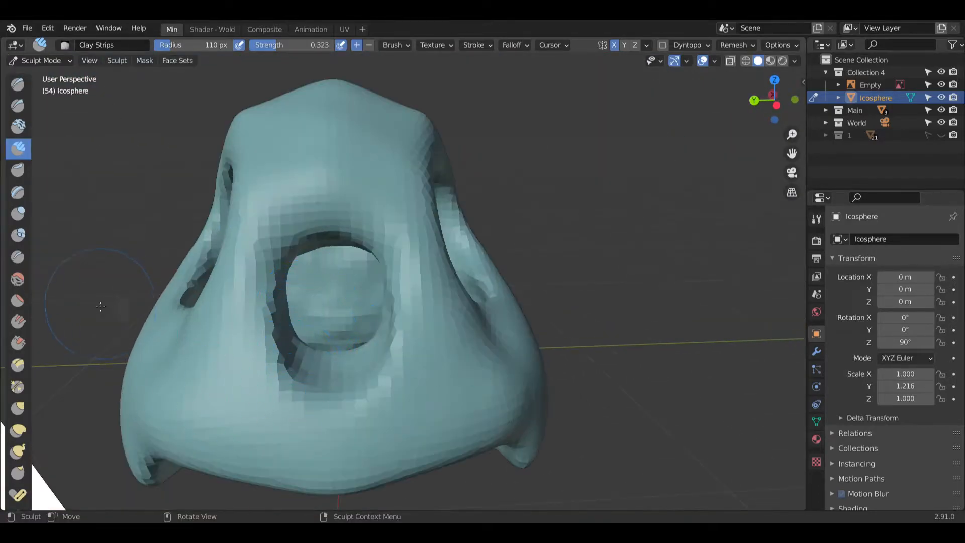
Step: Smooth the jagged lower and side edges of the nasal opening with the Smooth brush at 0.400 strength
click(18, 278)
scroll(302, 354, up, 3)
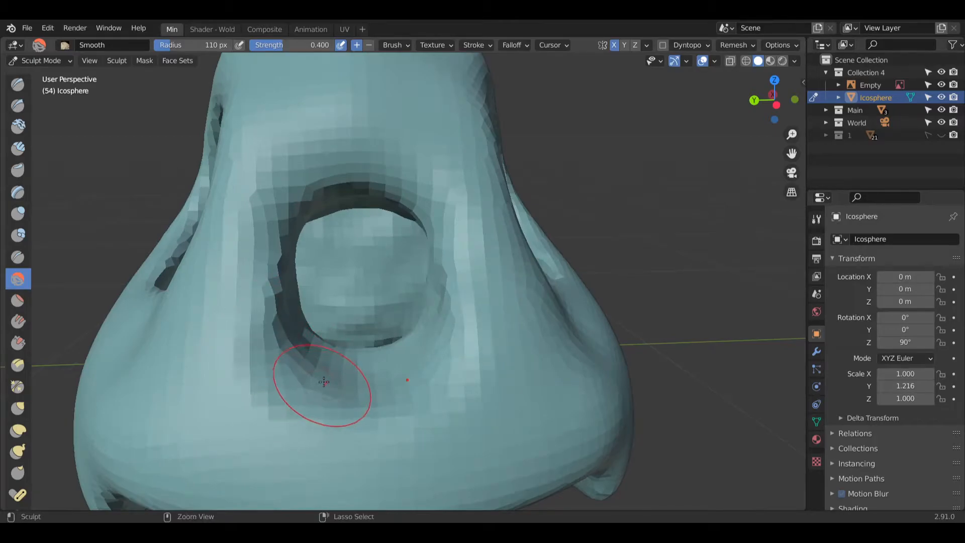
mouse_move(267, 329)
mouse_down()
mouse_move(289, 375)
mouse_move(438, 369)
mouse_move(485, 229)
mouse_up()
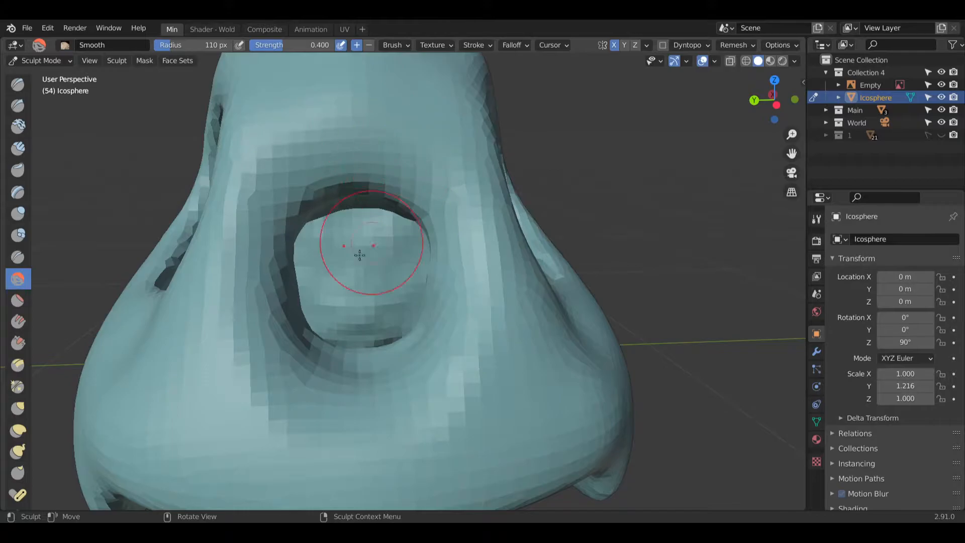
Step: Thicken the lower and side rim of the nasal opening with the Inflate brush and smooth the result
click(18, 214)
drag(306, 372, 345, 400)
mouse_move(289, 326)
mouse_down()
mouse_move(264, 261)
mouse_move(269, 251)
mouse_move(282, 276)
mouse_move(302, 188)
mouse_move(266, 262)
mouse_move(312, 367)
mouse_move(267, 252)
mouse_move(294, 189)
mouse_up()
click(25, 283)
drag(345, 170, 332, 384)
Step: Compare the snout, nasal opening and eye sockets with the bobcat reference from the front and side
mouse_move(370, 377)
middle_down()
mouse_move(302, 345)
mouse_move(422, 332)
middle_up()
scroll(249, 318, down, 4)
mouse_move(249, 318)
middle_down()
mouse_move(412, 254)
mouse_move(495, 256)
mouse_move(409, 249)
middle_up()
shift+middle_drag(410, 249, 278, 282)
scroll(433, 339, up, 6)
middle_drag(433, 338, 460, 404)
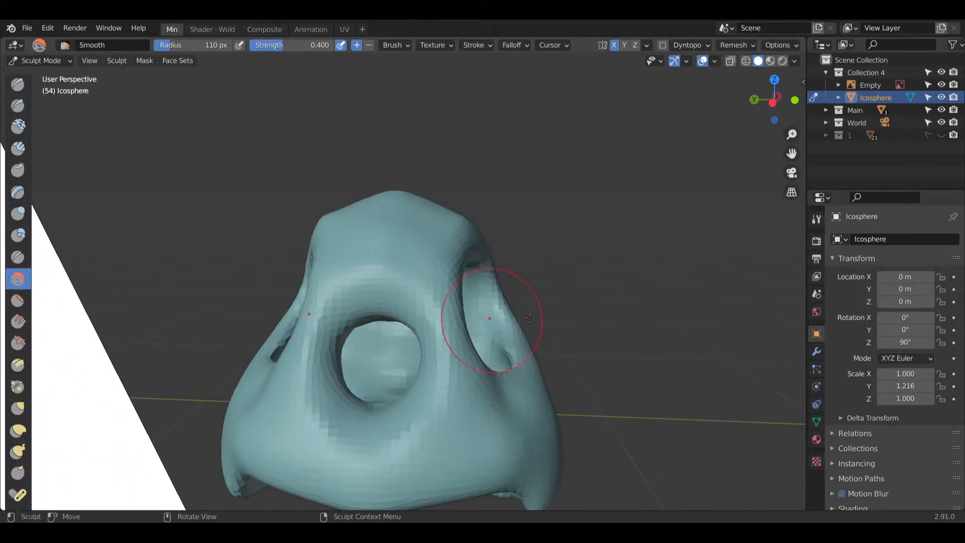
scroll(446, 318, down, 6)
shift+middle_drag(446, 319, 558, 322)
middle_drag(623, 324, 498, 329)
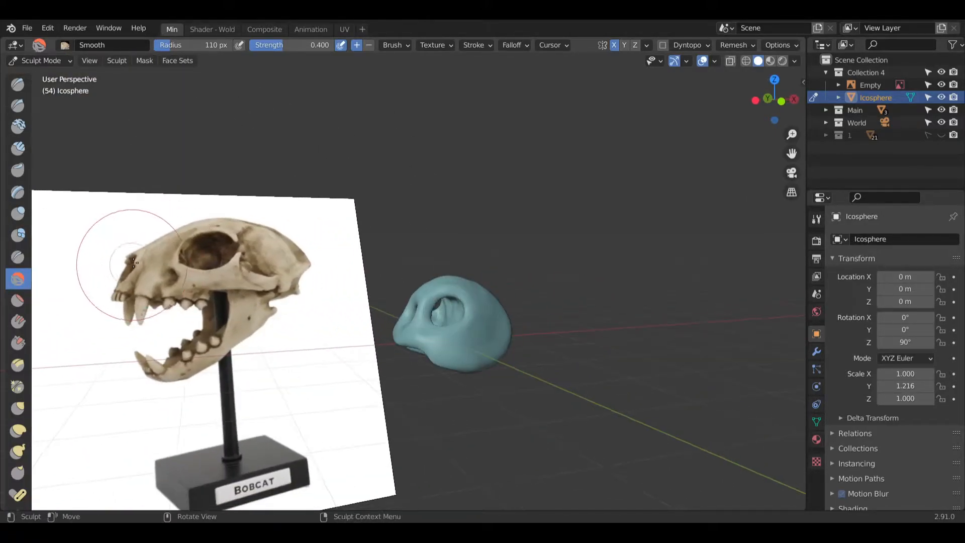
scroll(432, 332, up, 4)
scroll(399, 355, down, 2)
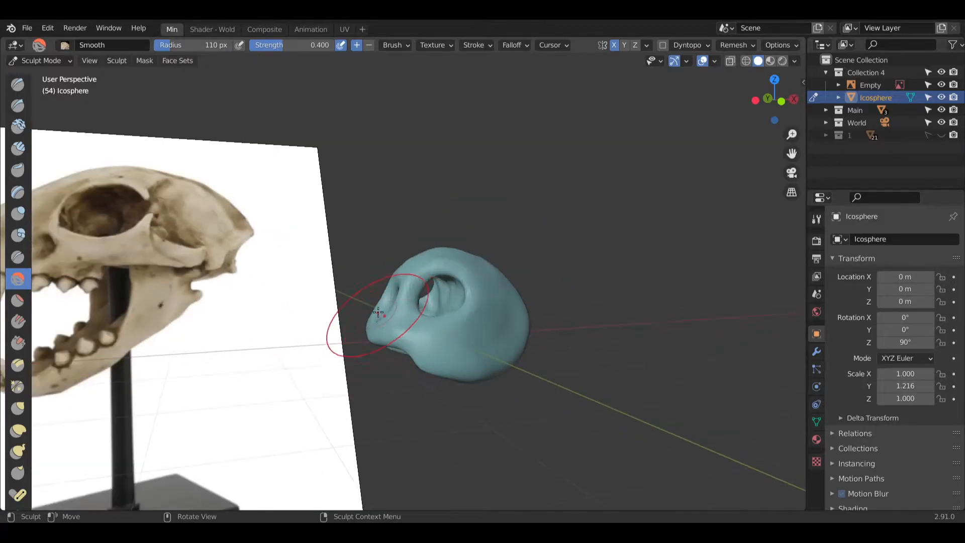
shift+middle_drag(377, 315, 553, 317)
scroll(477, 327, up, 6)
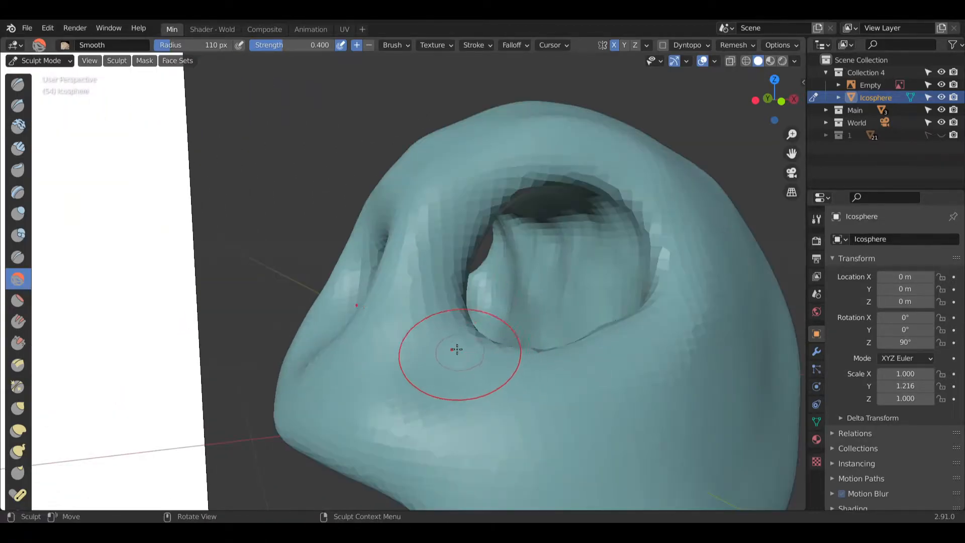
scroll(427, 377, down, 4)
mouse_move(392, 405)
middle_down()
mouse_move(323, 388)
mouse_move(54, 390)
middle_up()
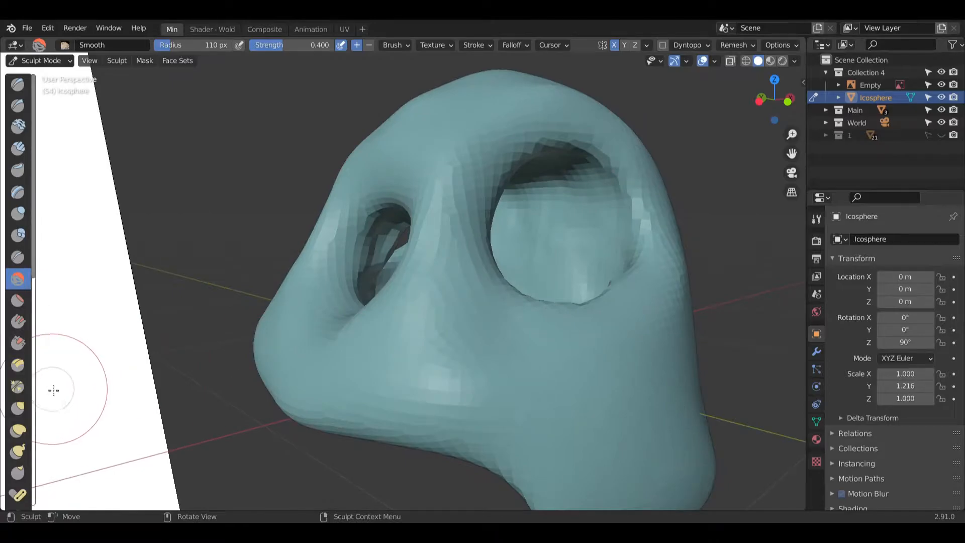
Step: Flatten the front and lower edge of the snout with the Flatten/Contrast brush at 110 px and 0.927 strength
click(19, 301)
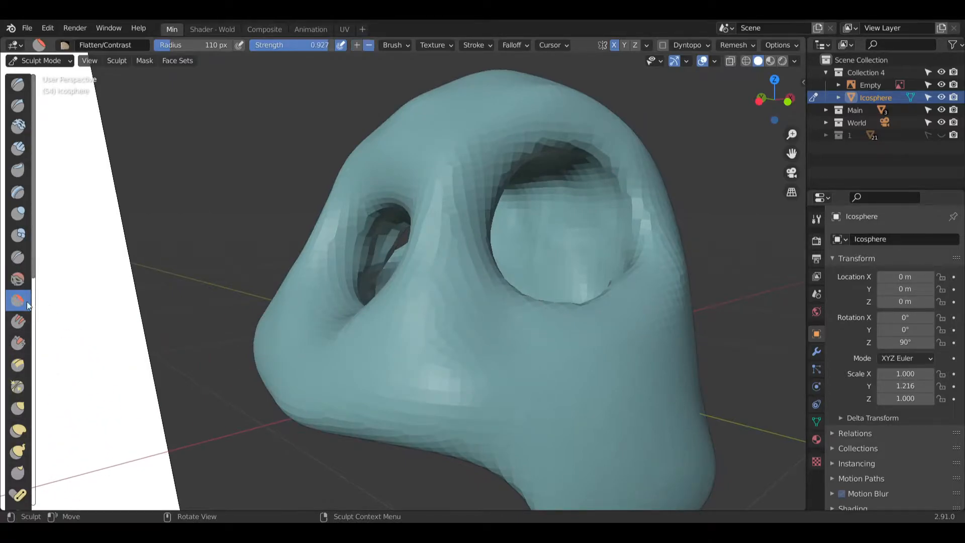
middle_drag(308, 360, 358, 350)
mouse_move(301, 341)
mouse_down()
mouse_move(381, 384)
mouse_move(351, 414)
mouse_up()
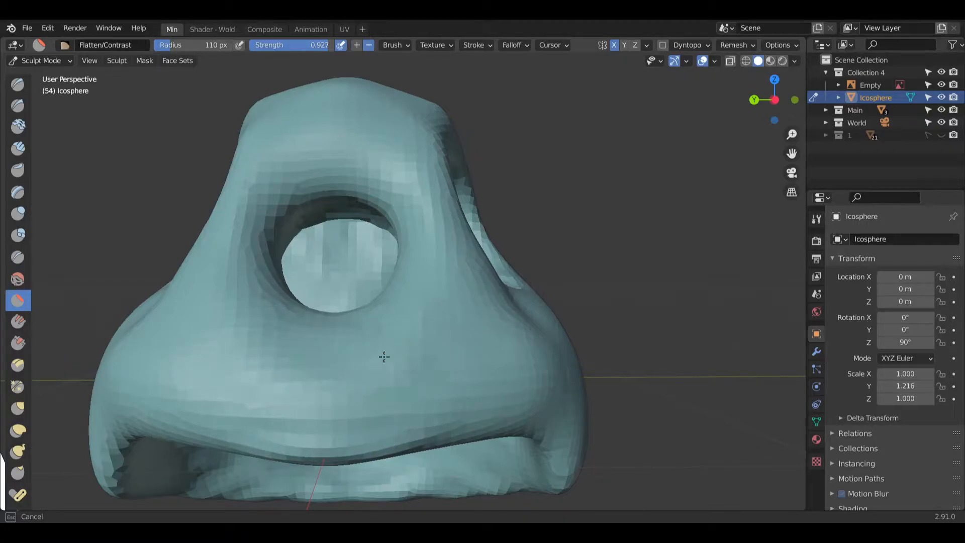
middle_drag(427, 348, 376, 306)
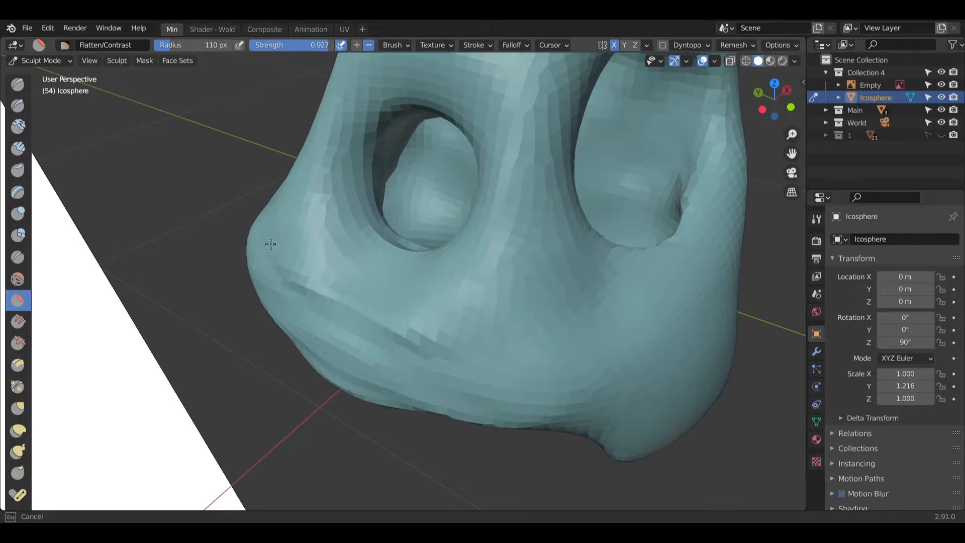
middle_drag(305, 301, 382, 335)
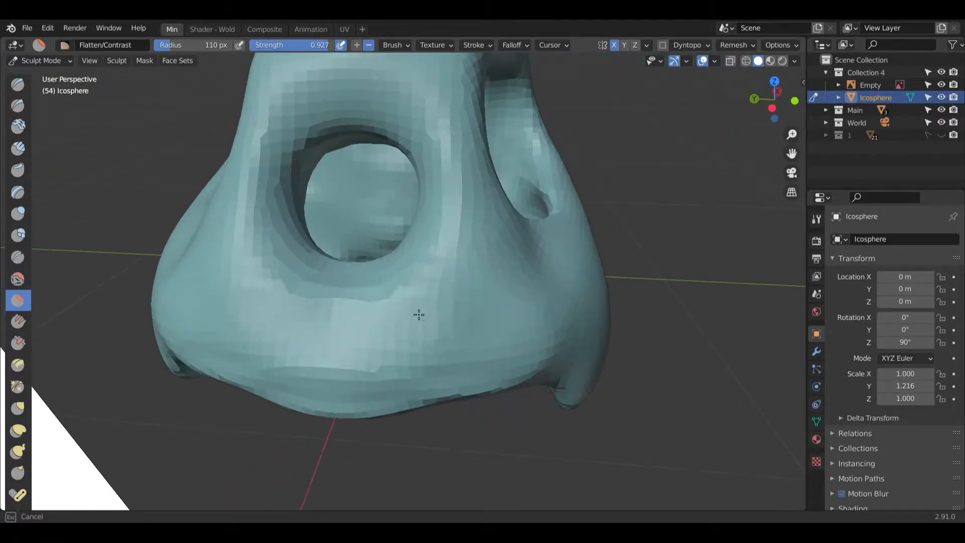
middle_drag(300, 377, 544, 334)
scroll(209, 326, down, 6)
shift+middle_drag(249, 297, 541, 287)
shift+middle_drag(610, 313, 271, 359)
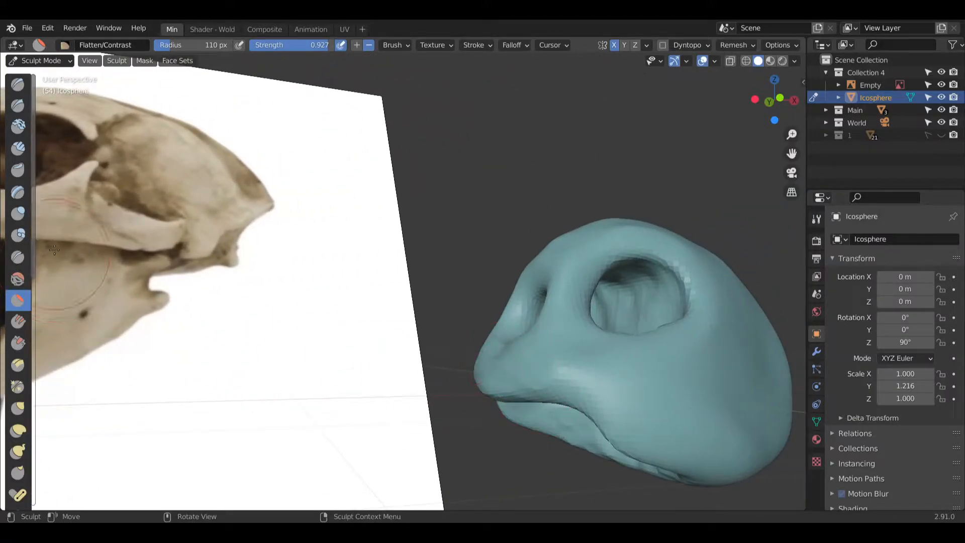
Step: Switch to the Clay Strips brush and hide the bobcat reference image to expose the skull's underside
middle_drag(150, 201, 448, 293)
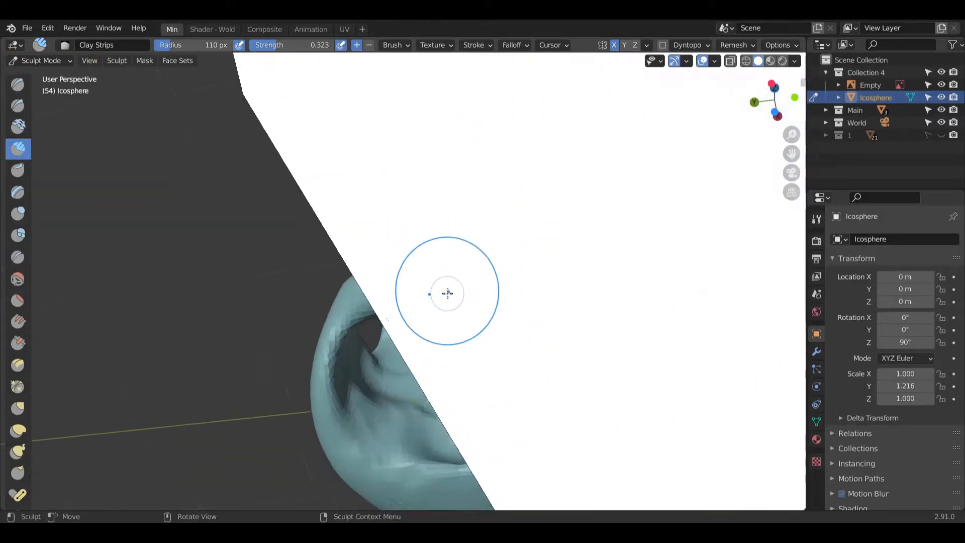
scroll(470, 291, up, 3)
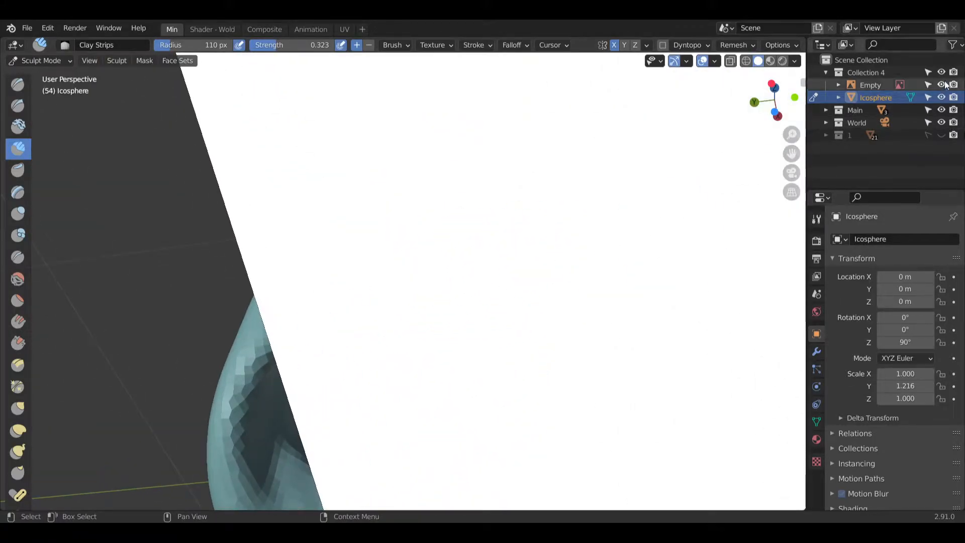
click(942, 85)
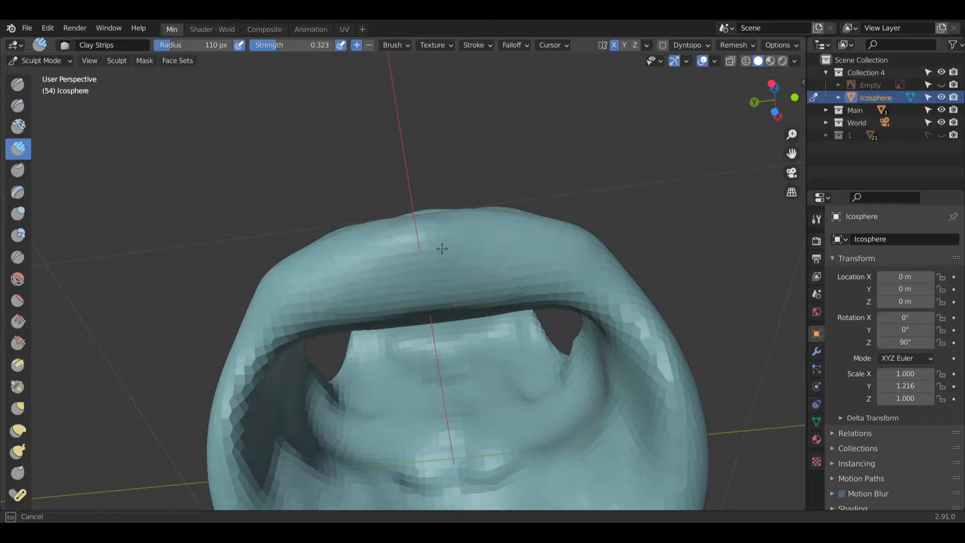
Step: Subdivide the skull mesh at level 4 and check the smoother surface from the front and below
middle_drag(461, 281, 475, 248)
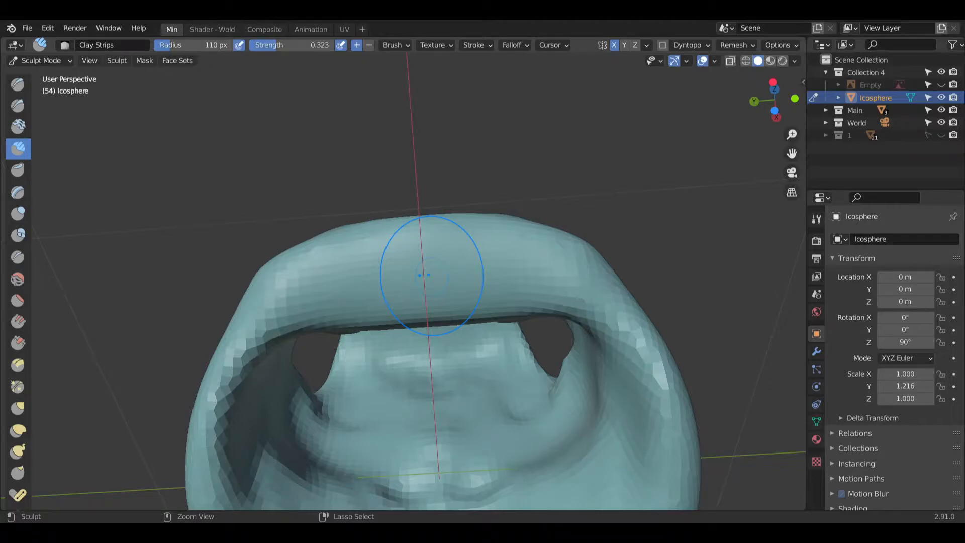
key(ctrl+4)
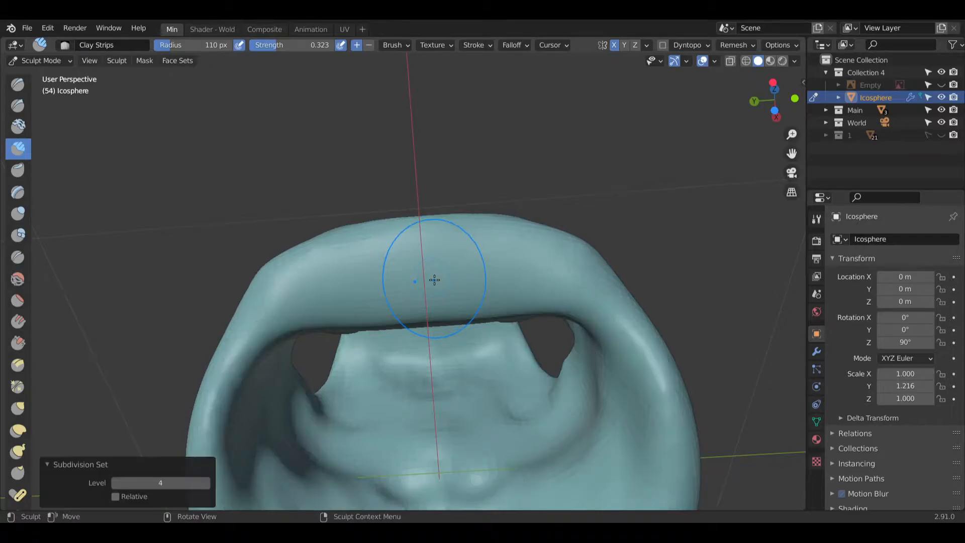
mouse_move(435, 280)
middle_down()
mouse_move(405, 244)
mouse_move(399, 329)
middle_up()
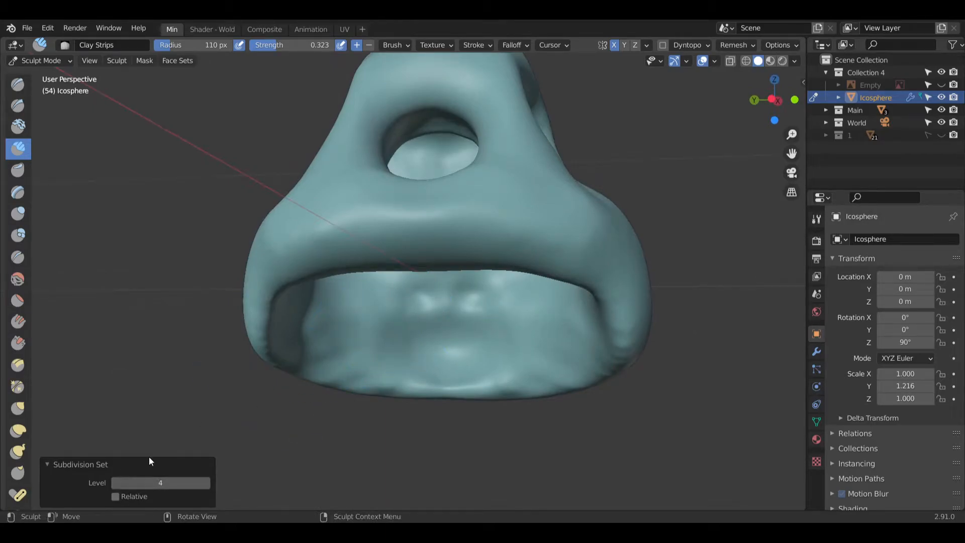
mouse_move(162, 431)
middle_down()
mouse_move(377, 224)
mouse_move(93, 123)
middle_up()
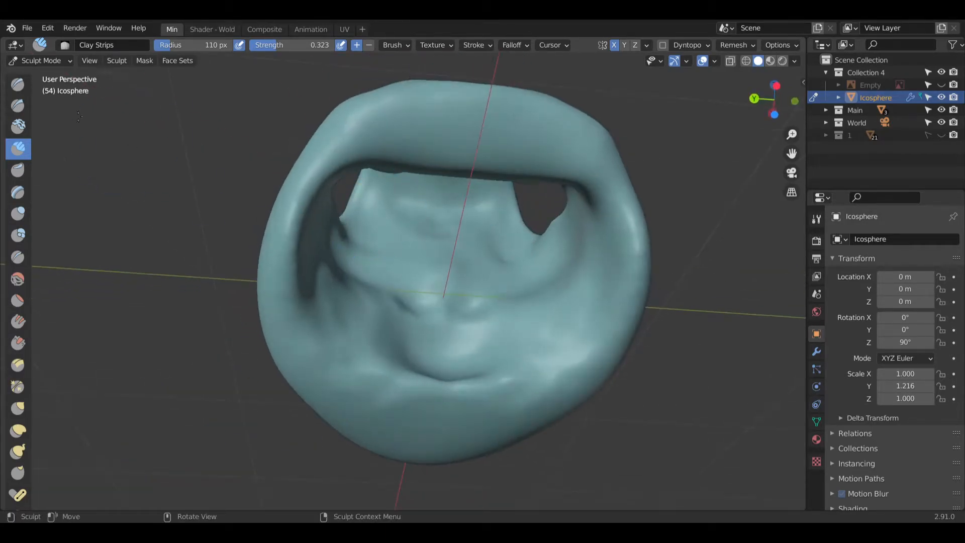
middle_drag(456, 131, 447, 181)
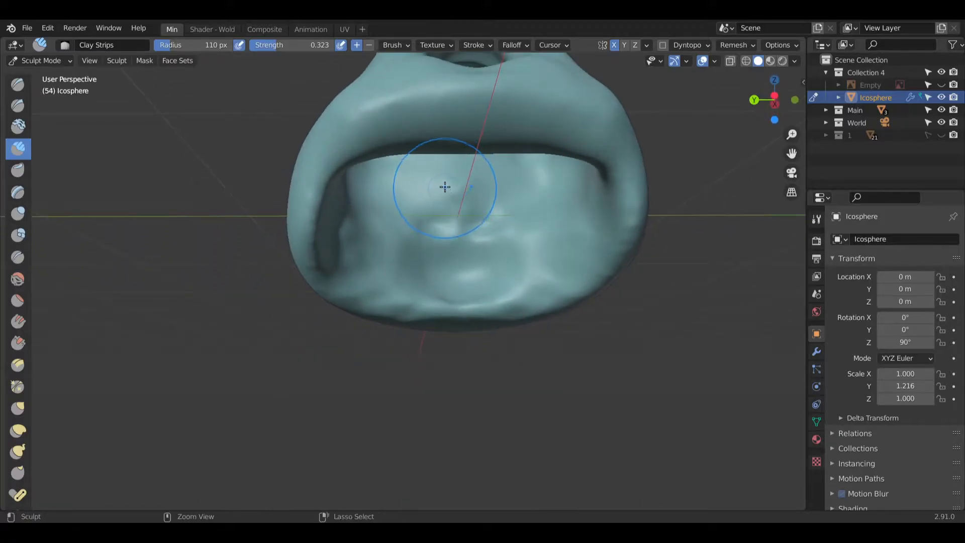
middle_drag(477, 114, 388, 215)
Step: Sculpt a ridged strip across the middle of the snout's underside with the Clay Strips brush at 0.323 strength
scroll(388, 215, up, 6)
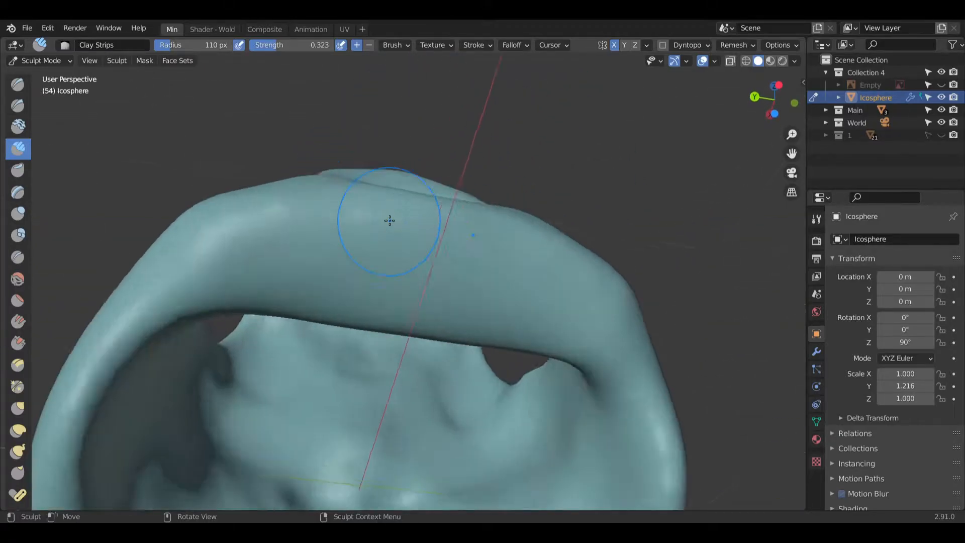
drag(402, 259, 450, 254)
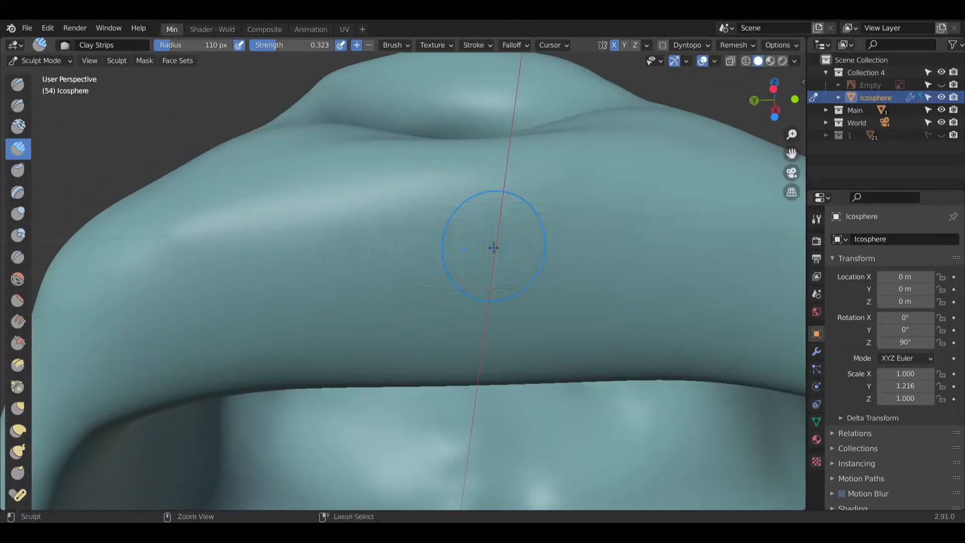
mouse_move(459, 289)
mouse_down()
mouse_move(382, 352)
mouse_move(607, 260)
mouse_up()
mouse_move(342, 236)
mouse_down()
mouse_move(243, 187)
mouse_move(453, 166)
mouse_up()
mouse_move(453, 166)
middle_down()
mouse_move(464, 227)
mouse_move(463, 97)
middle_up()
mouse_move(463, 97)
mouse_down()
mouse_move(503, 151)
mouse_move(500, 228)
mouse_up()
middle_drag(464, 274, 543, 254)
mouse_move(543, 254)
mouse_down()
mouse_move(533, 323)
mouse_move(370, 277)
mouse_up()
drag(507, 217, 323, 211)
Step: Extend the Clay Strips ridges outward along both sides of the upper jaw's underside
mouse_move(323, 211)
middle_down()
mouse_move(441, 332)
mouse_move(625, 233)
mouse_move(571, 176)
mouse_move(638, 290)
middle_up()
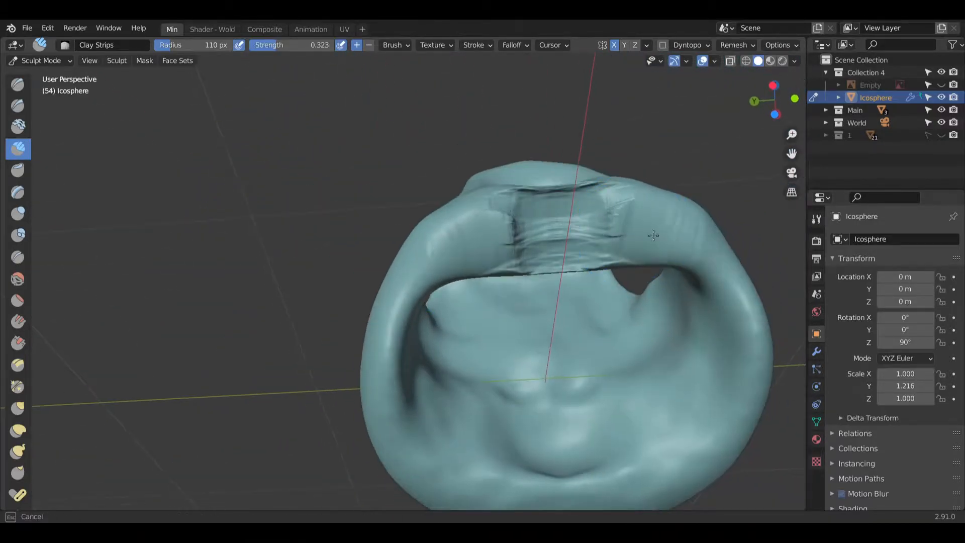
mouse_move(691, 234)
mouse_down()
mouse_move(680, 252)
mouse_move(691, 261)
mouse_up()
mouse_move(690, 166)
middle_down()
mouse_move(679, 242)
mouse_move(644, 250)
mouse_move(649, 156)
mouse_move(506, 280)
mouse_move(489, 350)
middle_up()
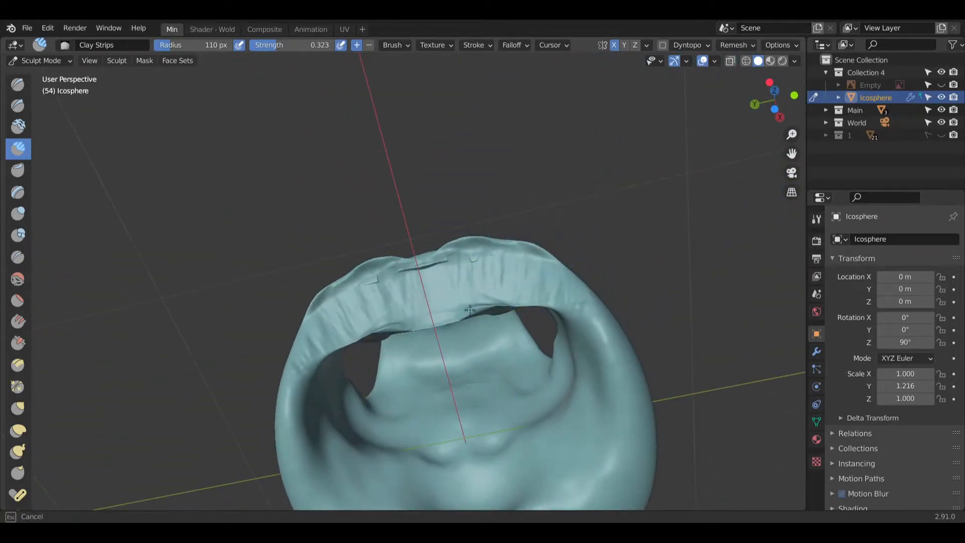
mouse_move(493, 316)
middle_down()
mouse_move(500, 312)
mouse_move(377, 388)
mouse_move(355, 344)
mouse_move(267, 316)
middle_up()
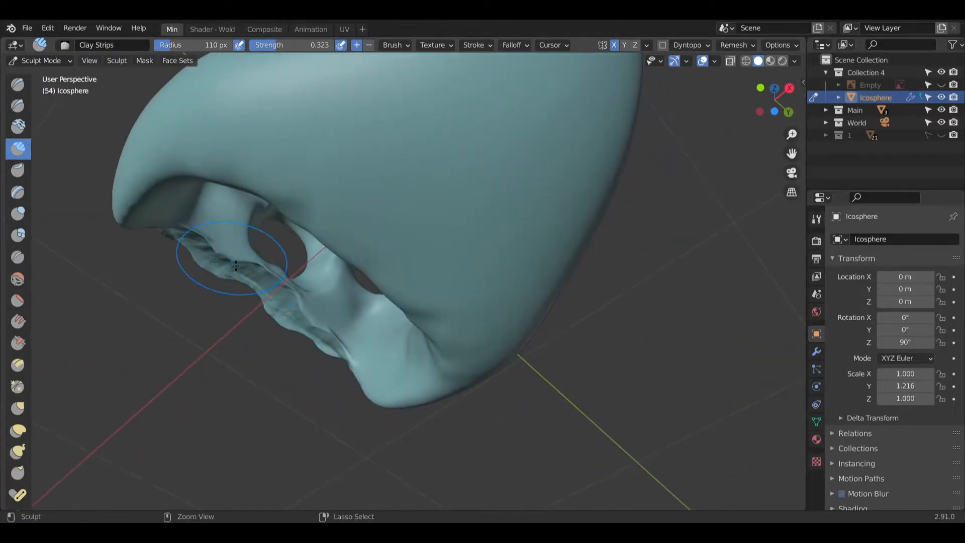
Step: Undo the last Clay Strips strokes on the upper jaw's underside
drag(322, 317, 282, 295)
key(ctrl+z)
key(ctrl+z)
Step: Carve into the ridges along the upper jaw's underside with inverted Clay Strips strokes
mouse_move(219, 251)
middle_down()
mouse_move(233, 254)
mouse_move(278, 316)
middle_up()
ctrl+drag(328, 347, 294, 329)
middle_drag(267, 346, 306, 300)
mouse_move(298, 338)
ctrl+mouse_down()
mouse_move(287, 312)
mouse_move(311, 359)
mouse_move(304, 317)
ctrl+mouse_up()
shift+middle_drag(269, 324, 390, 232)
scroll(412, 239, up, 4)
middle_drag(432, 162, 453, 153)
ctrl+drag(454, 153, 417, 342)
mouse_move(417, 342)
middle_down()
mouse_move(390, 310)
mouse_move(400, 267)
middle_up()
mouse_move(401, 267)
ctrl+mouse_down()
mouse_move(452, 314)
mouse_move(392, 220)
ctrl+mouse_up()
Step: Carve and build up the skull's rear underside around the large opening with the Clay Strips brush
middle_drag(392, 219, 335, 222)
mouse_move(329, 209)
ctrl+mouse_down()
mouse_move(336, 164)
mouse_move(437, 231)
mouse_move(453, 274)
ctrl+mouse_up()
mouse_move(445, 279)
middle_down()
mouse_move(480, 254)
mouse_move(460, 259)
middle_up()
mouse_move(433, 282)
ctrl+mouse_down()
mouse_move(470, 384)
mouse_move(494, 349)
mouse_move(507, 357)
ctrl+mouse_up()
middle_drag(508, 346, 509, 298)
mouse_move(467, 292)
mouse_down()
mouse_move(478, 348)
mouse_move(468, 331)
mouse_up()
mouse_move(535, 302)
mouse_down()
mouse_move(518, 349)
mouse_move(536, 326)
mouse_up()
middle_drag(523, 306, 512, 252)
mouse_move(512, 252)
mouse_down()
mouse_move(527, 317)
mouse_move(482, 212)
mouse_move(435, 395)
mouse_up()
mouse_move(396, 361)
mouse_down()
mouse_move(307, 340)
mouse_move(410, 269)
mouse_up()
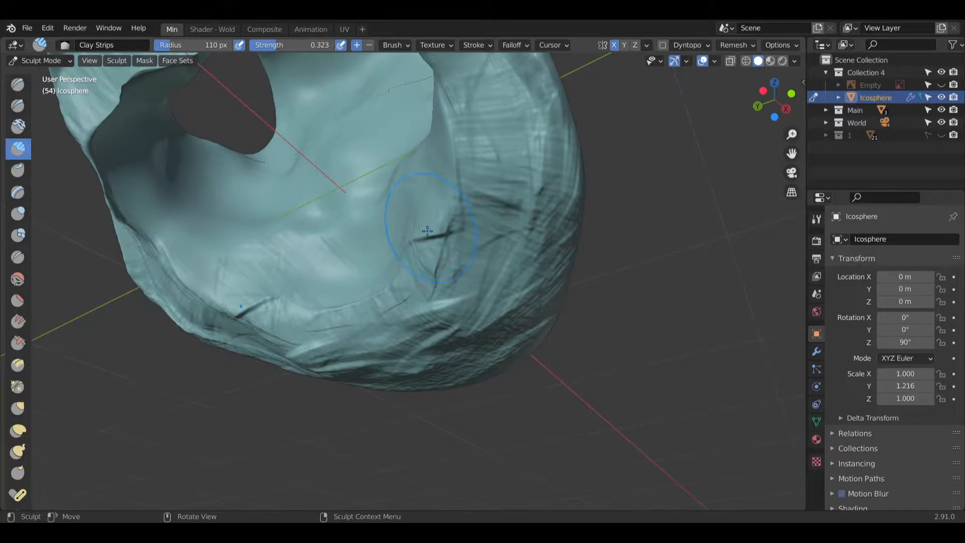
Step: Show the bobcat reference image again and compare it with the skull's lower profile
mouse_move(442, 205)
middle_down()
mouse_move(387, 276)
mouse_move(483, 254)
middle_up()
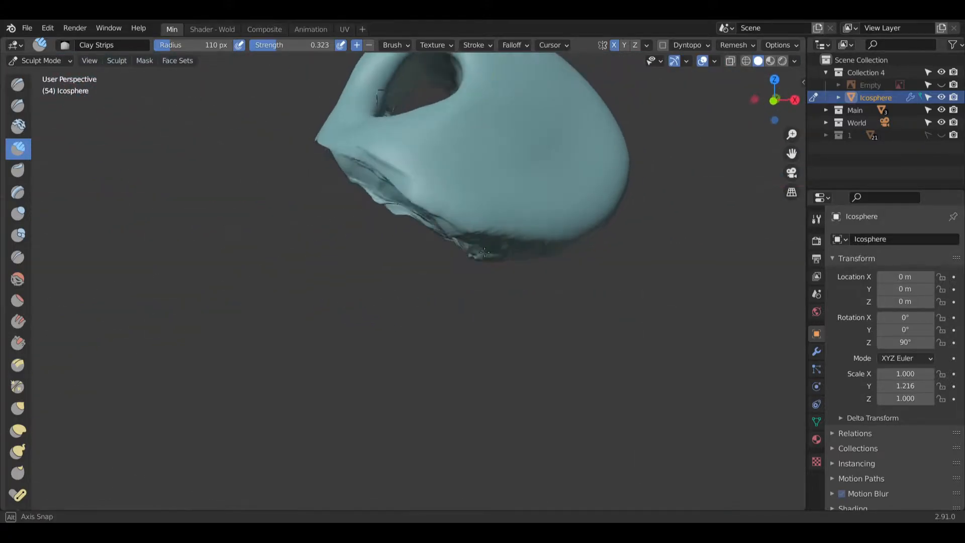
scroll(417, 236, down, 5)
click(942, 85)
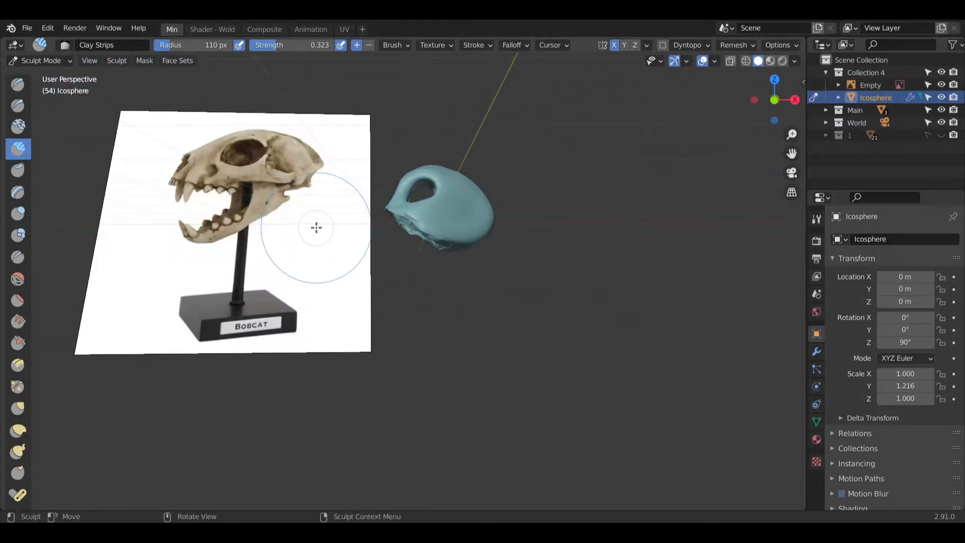
scroll(316, 226, up, 5)
mouse_move(446, 257)
middle_down()
mouse_move(523, 282)
mouse_move(497, 288)
mouse_move(442, 267)
mouse_move(448, 282)
middle_up()
scroll(449, 295, up, 5)
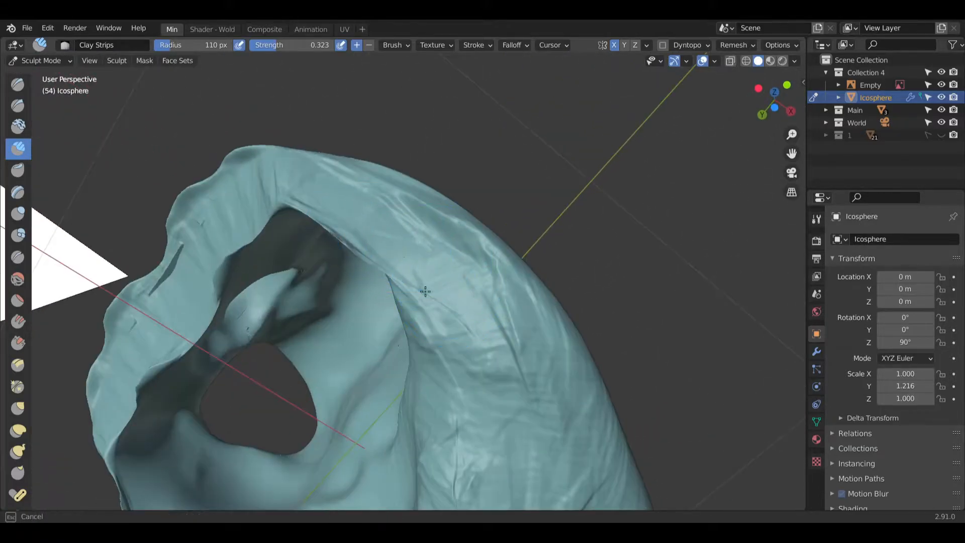
Step: Add Clay Strips strokes along the cheek's underside and across the rear rim of the skull's opening
mouse_move(382, 219)
mouse_down()
mouse_move(558, 397)
mouse_move(543, 427)
mouse_move(478, 392)
mouse_move(478, 360)
mouse_move(511, 341)
mouse_up()
mouse_move(511, 340)
middle_down()
mouse_move(475, 478)
mouse_move(488, 187)
middle_up()
middle_drag(486, 328, 485, 229)
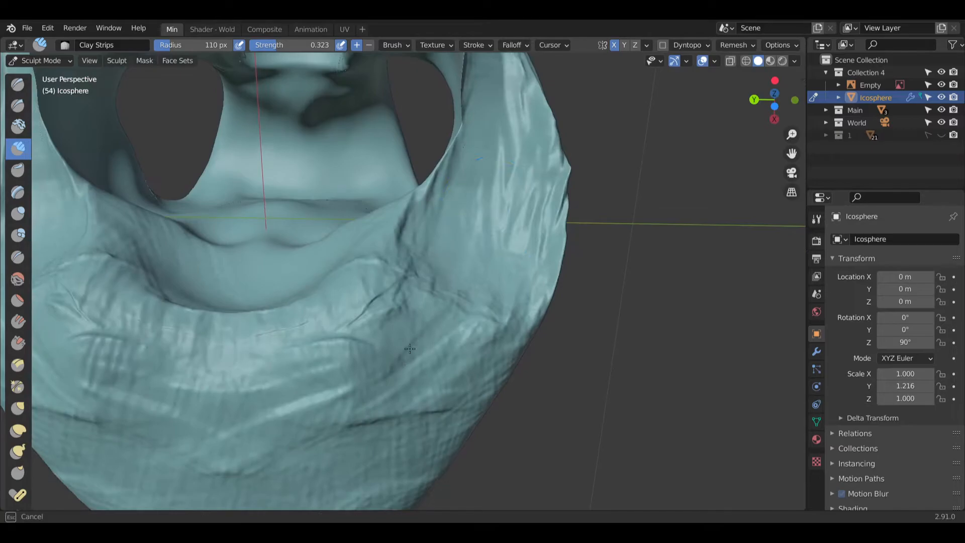
drag(443, 319, 455, 389)
middle_drag(455, 390, 462, 227)
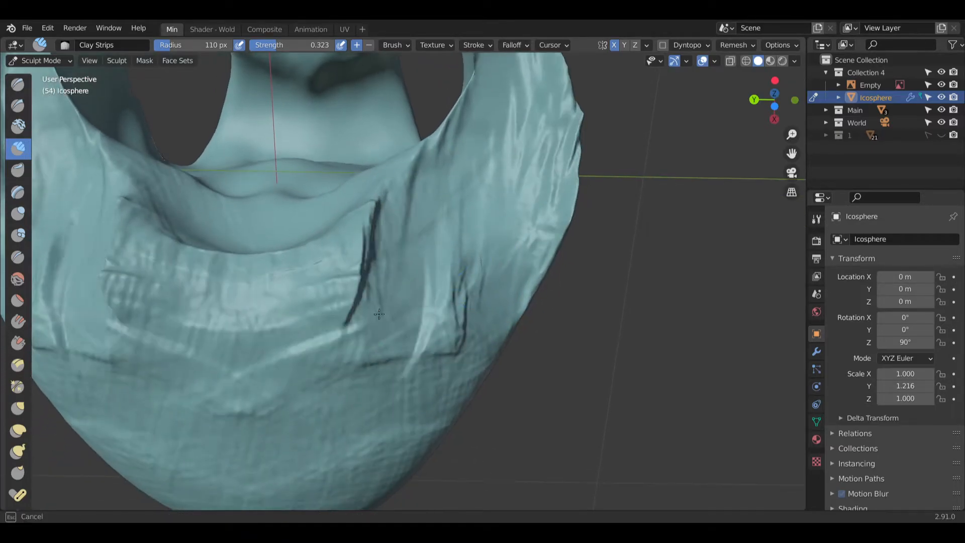
mouse_move(344, 303)
mouse_down()
mouse_move(327, 296)
mouse_move(261, 312)
mouse_move(375, 351)
mouse_move(397, 347)
mouse_up()
shift+middle_drag(442, 312, 463, 162)
mouse_move(307, 211)
mouse_down()
mouse_move(297, 296)
mouse_move(283, 227)
mouse_move(307, 372)
mouse_move(291, 390)
mouse_move(439, 302)
mouse_move(412, 227)
mouse_move(326, 327)
mouse_move(397, 141)
mouse_move(489, 146)
mouse_up()
shift+middle_drag(489, 146, 484, 226)
mouse_move(452, 236)
mouse_down()
mouse_move(327, 342)
mouse_move(433, 231)
mouse_move(468, 211)
mouse_move(556, 194)
mouse_move(511, 189)
mouse_up()
Step: Build up the outer cheek edge and the area behind it on the skull's underside with Clay Strips
mouse_move(511, 189)
middle_down()
mouse_move(437, 279)
mouse_move(529, 227)
middle_up()
middle_drag(603, 240, 669, 201)
mouse_move(553, 403)
ctrl+middle_down()
mouse_move(540, 180)
mouse_move(523, 198)
mouse_move(528, 254)
mouse_move(478, 125)
mouse_move(550, 243)
ctrl+middle_up()
mouse_move(550, 244)
mouse_down()
mouse_move(628, 242)
mouse_move(593, 276)
mouse_move(478, 231)
mouse_move(483, 272)
mouse_move(598, 306)
mouse_move(643, 287)
mouse_move(580, 318)
mouse_move(626, 322)
mouse_up()
scroll(625, 280, down, 5)
shift+middle_drag(614, 322, 532, 218)
mouse_move(532, 218)
mouse_down()
mouse_move(512, 232)
mouse_move(572, 329)
mouse_move(474, 270)
mouse_move(565, 397)
mouse_move(483, 352)
mouse_move(600, 316)
mouse_move(565, 166)
mouse_move(543, 130)
mouse_move(422, 301)
mouse_move(453, 251)
mouse_move(577, 349)
mouse_move(595, 300)
mouse_move(537, 146)
mouse_move(468, 165)
mouse_move(484, 284)
mouse_move(553, 392)
mouse_move(598, 262)
mouse_move(570, 203)
mouse_move(568, 149)
mouse_up()
drag(488, 136, 465, 198)
mouse_move(465, 198)
middle_down()
mouse_move(474, 194)
mouse_move(344, 188)
mouse_move(454, 286)
mouse_move(442, 226)
mouse_move(377, 221)
mouse_move(568, 246)
middle_up()
scroll(568, 247, down, 2)
scroll(608, 281, up, 3)
middle_drag(648, 397, 666, 323)
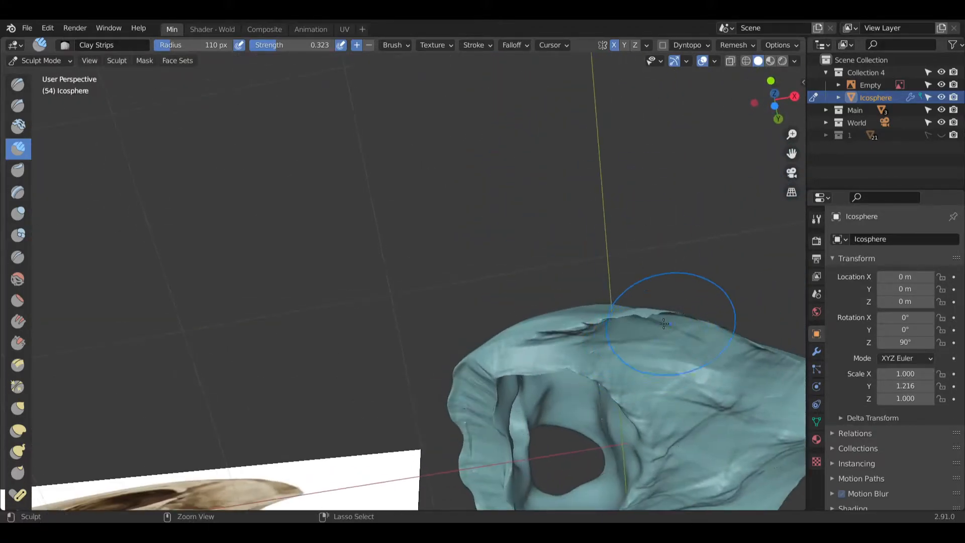
Step: Examine the skull's side profile and lower edge against the bobcat reference
middle_drag(720, 342, 639, 291)
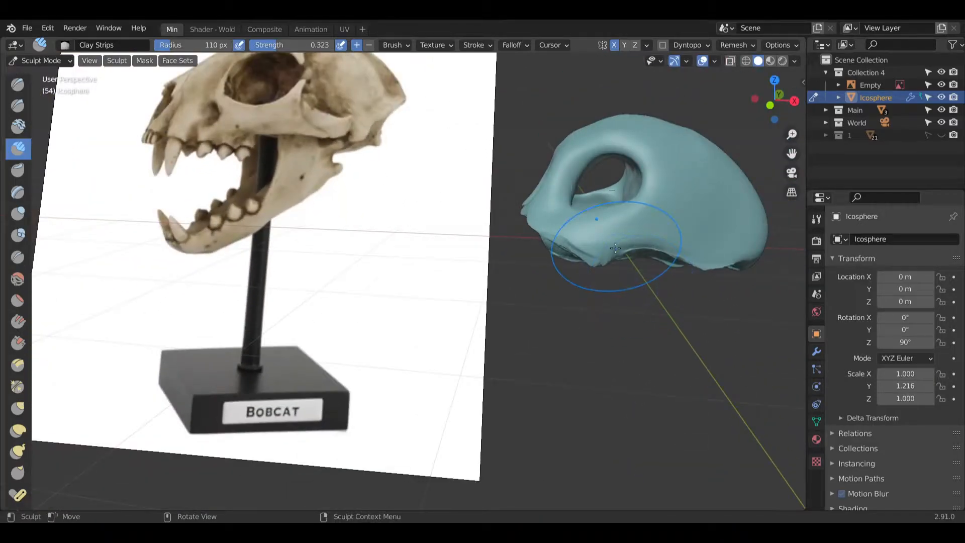
shift+middle_drag(622, 241, 589, 240)
scroll(632, 216, up, 1)
scroll(628, 198, down, 3)
shift+middle_drag(617, 211, 594, 233)
scroll(593, 230, up, 3)
middle_drag(549, 284, 558, 274)
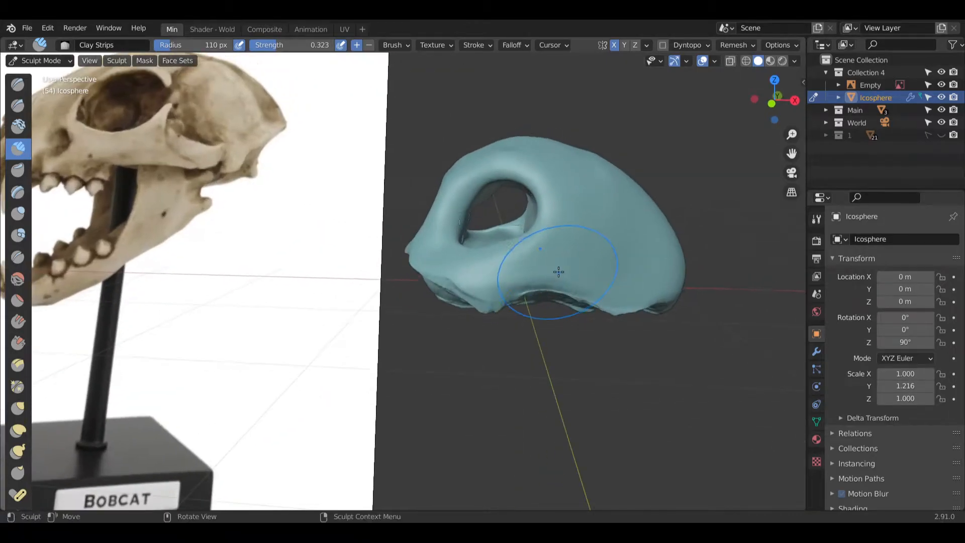
mouse_move(479, 294)
middle_down()
mouse_move(474, 282)
mouse_move(498, 246)
mouse_move(505, 206)
middle_up()
Step: Switch to the Smooth brush at 0.600 strength and soften the ridges along the cheek and jaw underside
click(18, 278)
scroll(508, 205, up, 3)
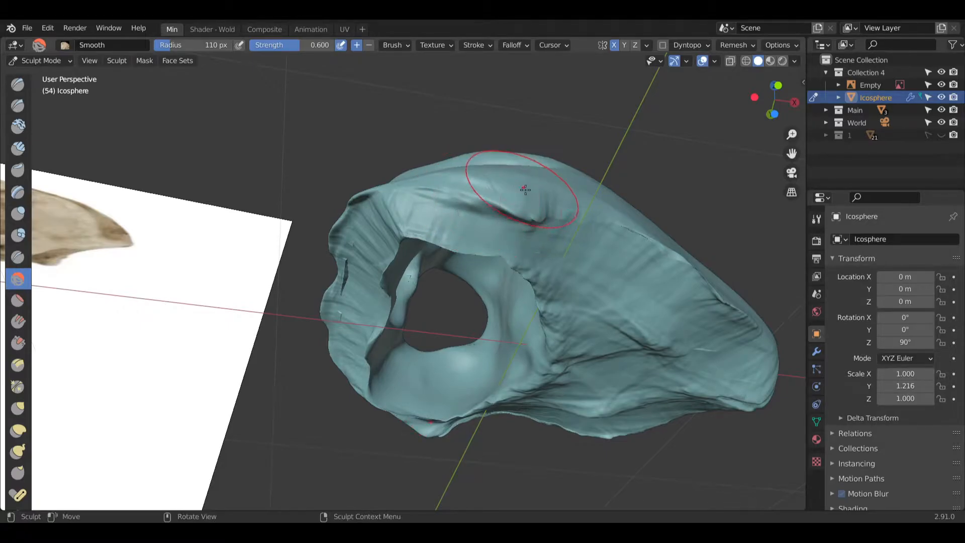
scroll(525, 201, up, 3)
middle_drag(375, 295, 267, 232)
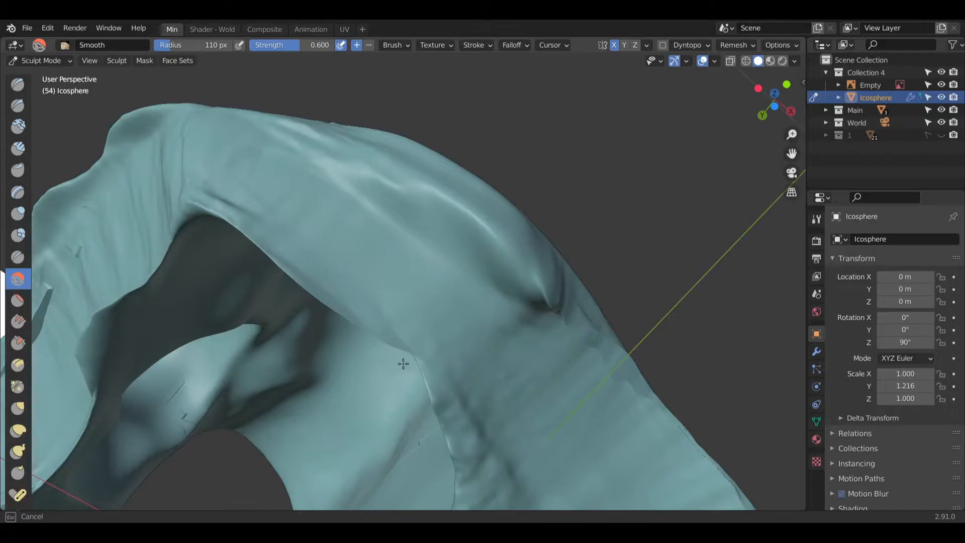
shift+middle_drag(177, 164, 373, 186)
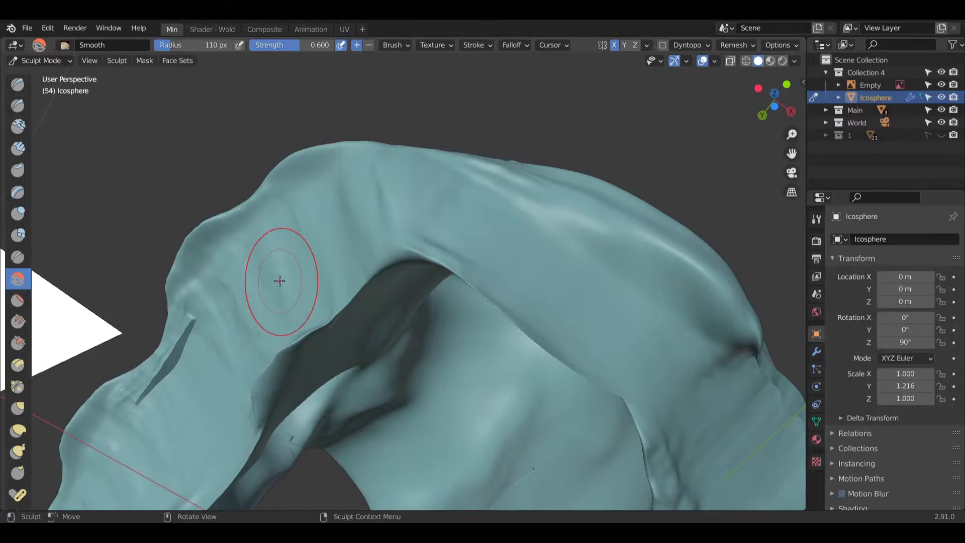
scroll(322, 268, down, 6)
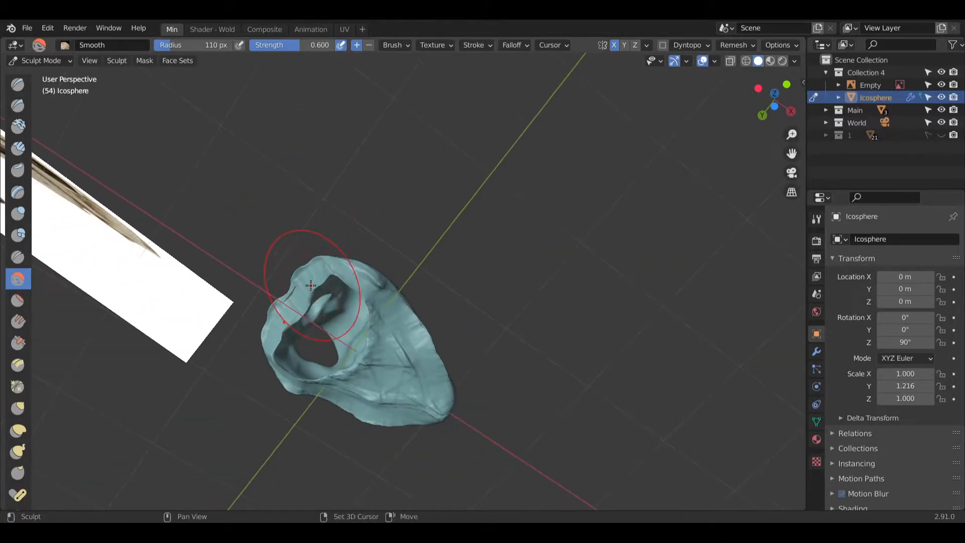
Step: Examine the smoothed skull's eye sockets, snout and lower edge from several angles
middle_drag(309, 275, 397, 328)
middle_drag(462, 236, 425, 270)
mouse_move(419, 167)
middle_down()
mouse_move(485, 224)
mouse_move(431, 252)
middle_up()
mouse_move(539, 174)
middle_down()
mouse_move(532, 155)
mouse_move(573, 112)
mouse_move(510, 323)
mouse_move(578, 171)
mouse_move(614, 198)
mouse_move(543, 232)
mouse_move(593, 226)
mouse_move(362, 209)
mouse_move(633, 345)
mouse_move(478, 226)
middle_up()
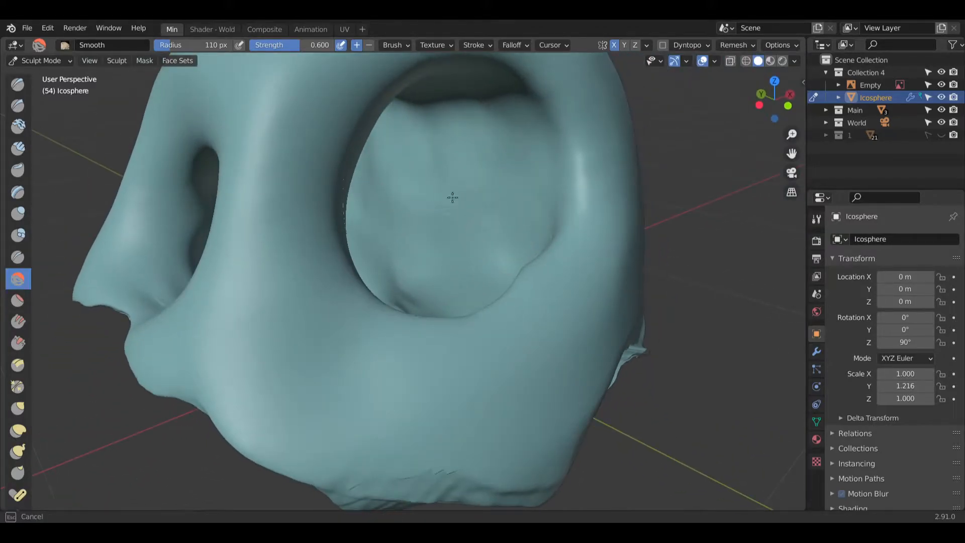
mouse_move(439, 194)
middle_down()
mouse_move(428, 211)
mouse_move(386, 212)
mouse_move(231, 156)
mouse_move(183, 213)
mouse_move(302, 194)
mouse_move(478, 115)
mouse_move(513, 112)
mouse_move(394, 233)
mouse_move(324, 264)
middle_up()
scroll(234, 289, down, 8)
mouse_move(235, 290)
middle_down()
mouse_move(147, 323)
mouse_move(387, 269)
middle_up()
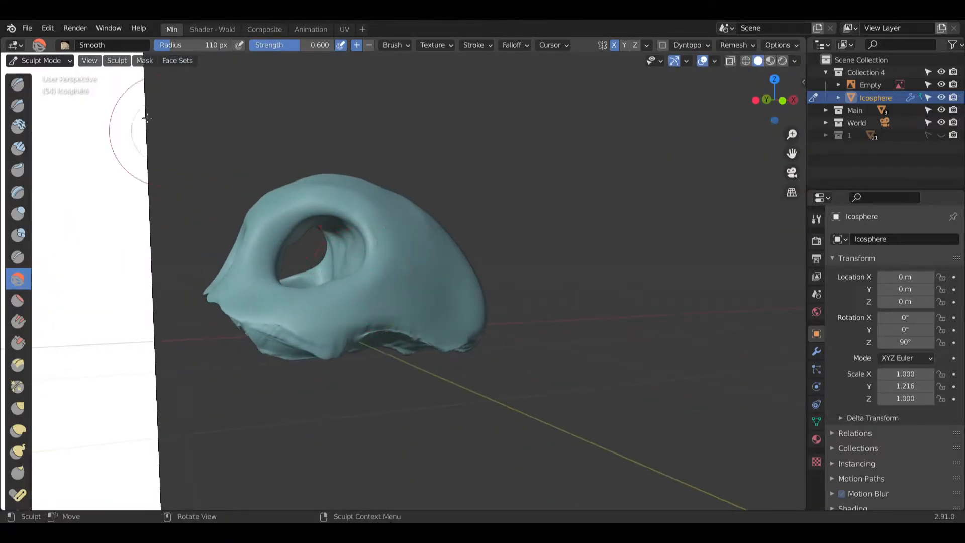
Step: Check the skull's shape in Object Mode, return to Sculpt Mode and compare it with the sculpted version
click(48, 61)
key(Return)
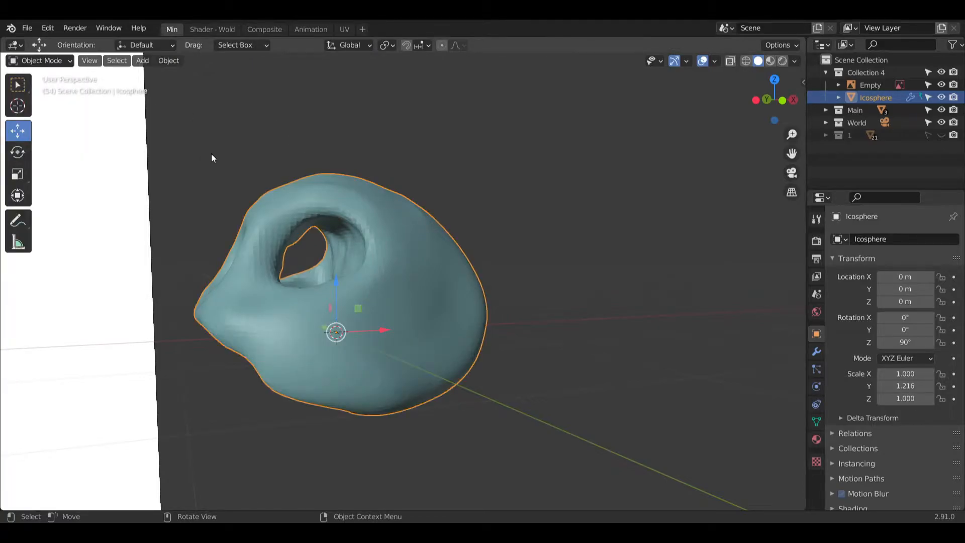
middle_drag(350, 361, 360, 399)
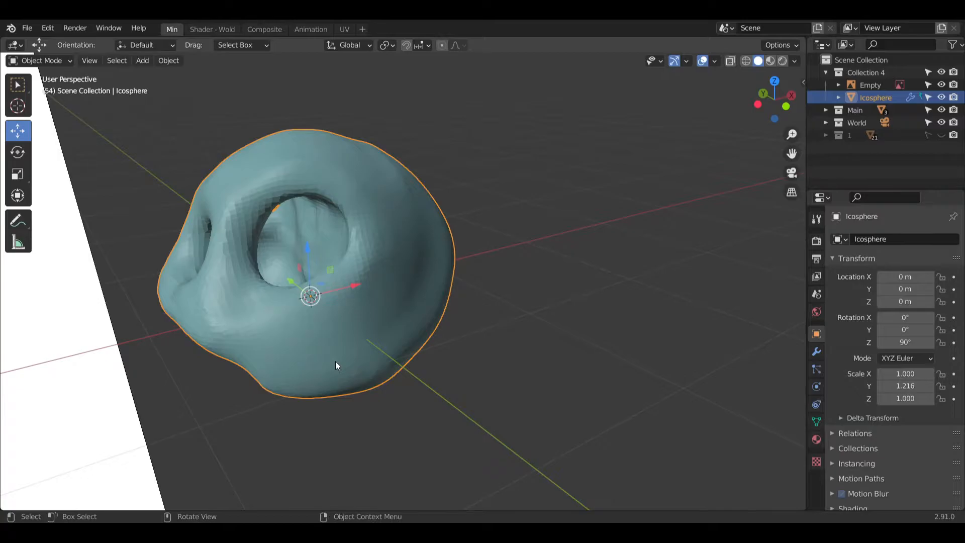
middle_drag(321, 249, 251, 231)
click(48, 61)
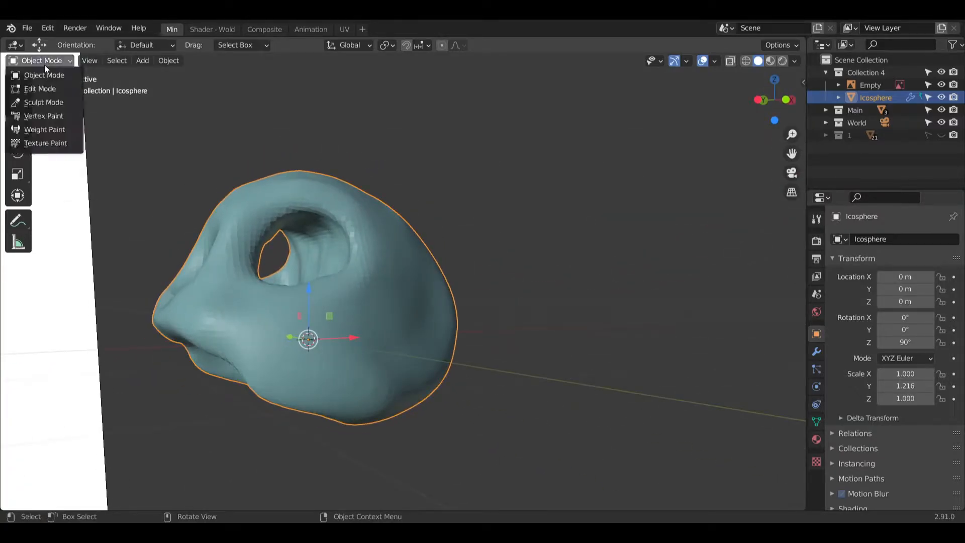
click(43, 102)
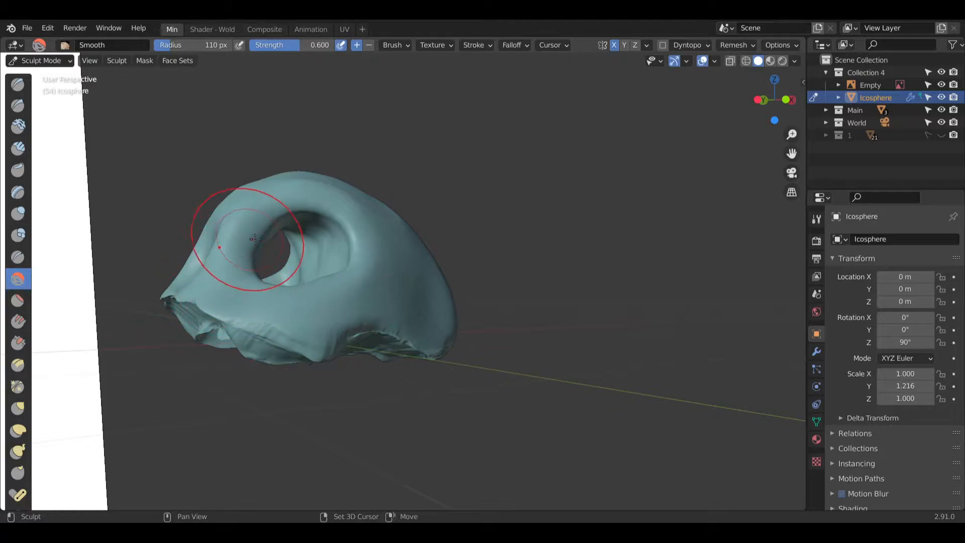
middle_drag(237, 226, 441, 247)
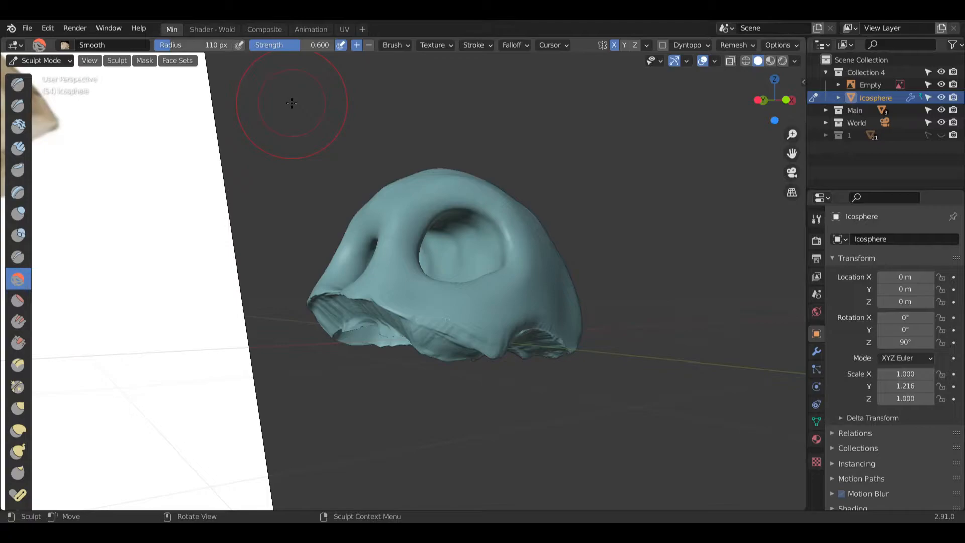
Step: Set the skull's subdivision level to 5 and save the file
key(ctrl+4)
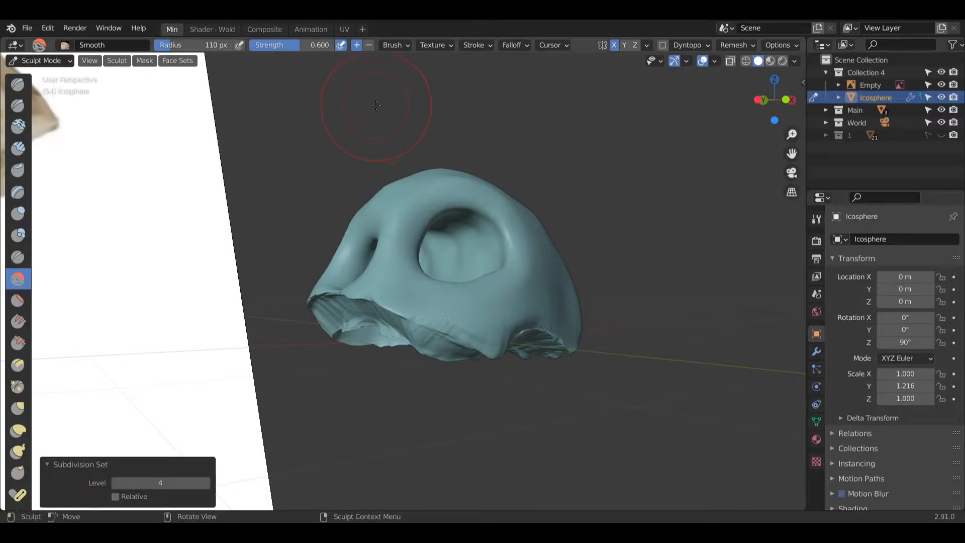
key(ctrl+z)
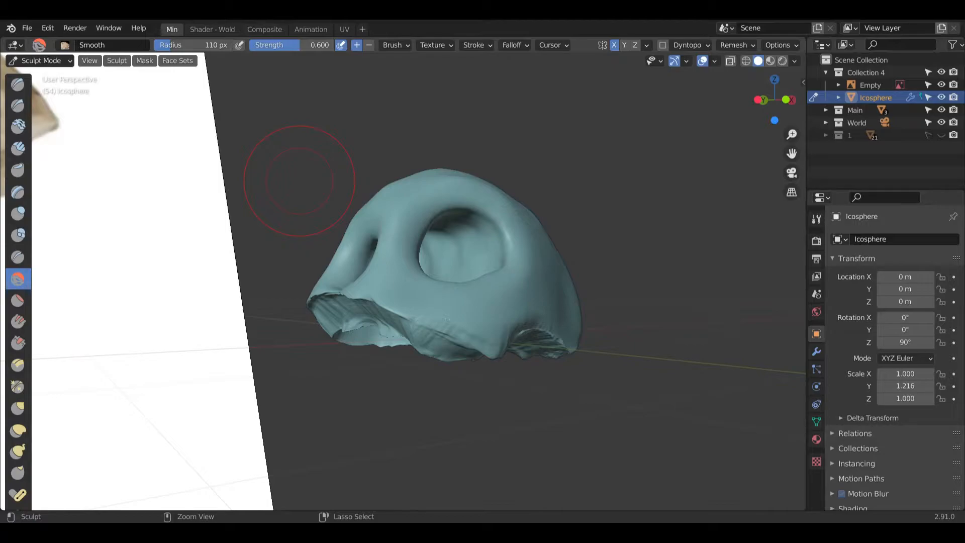
key(ctrl+5)
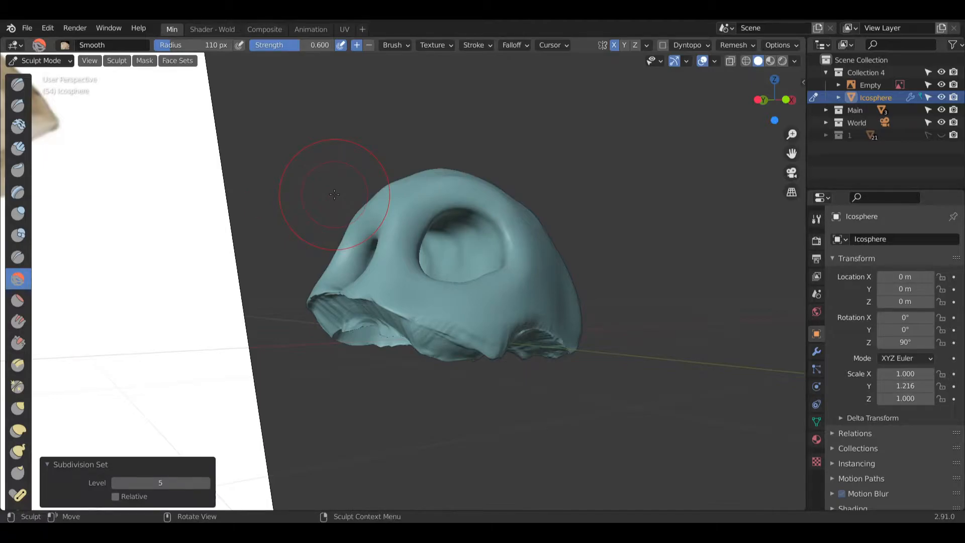
drag(426, 326, 433, 342)
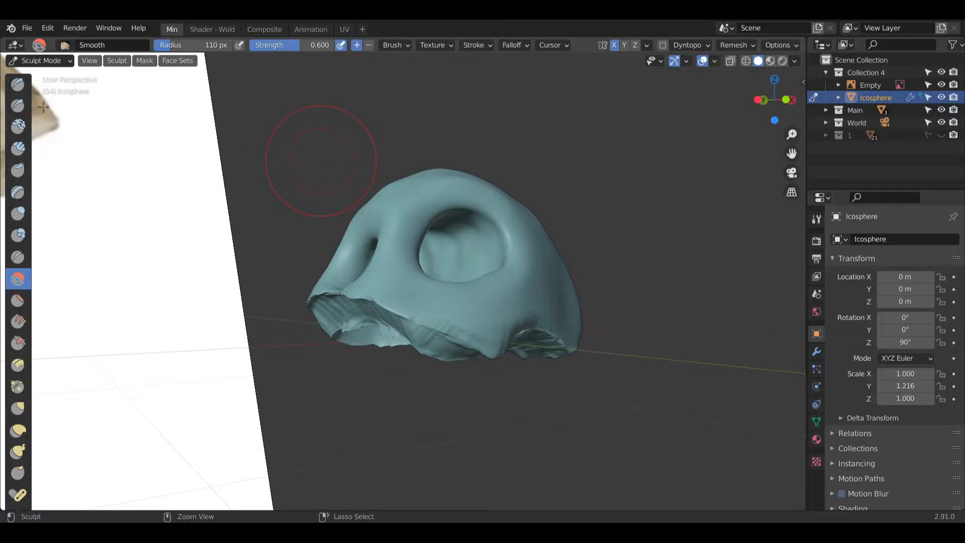
key(ctrl+s)
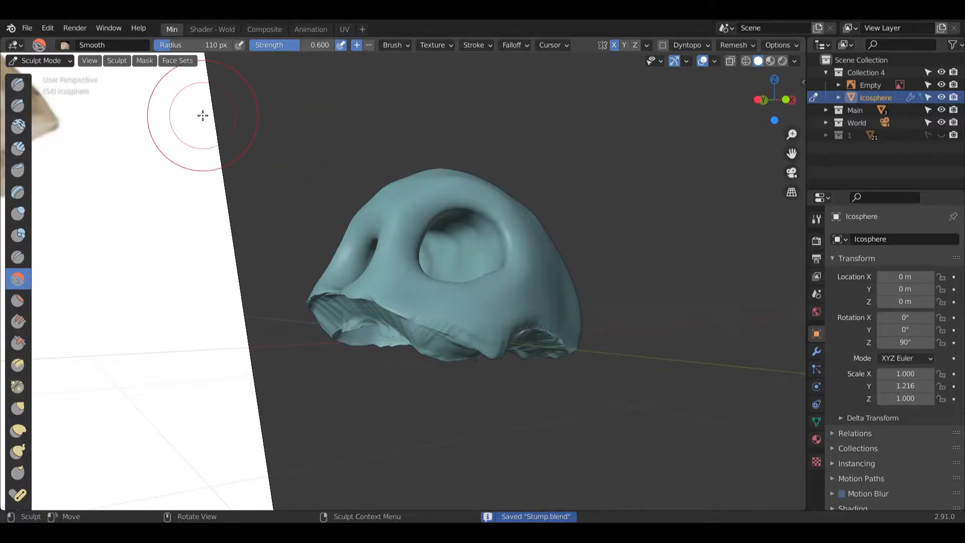
Step: Switch the skull to Object Mode and delete its Multires modifier
click(43, 60)
click(43, 76)
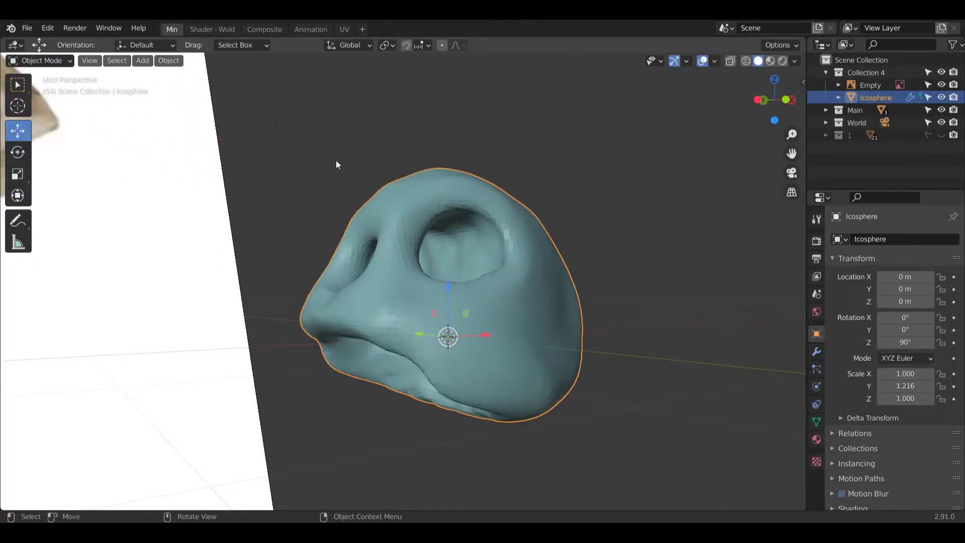
middle_drag(326, 161, 325, 170)
scroll(401, 156, up, 4)
click(400, 157)
click(523, 275)
middle_drag(522, 275, 627, 266)
click(817, 351)
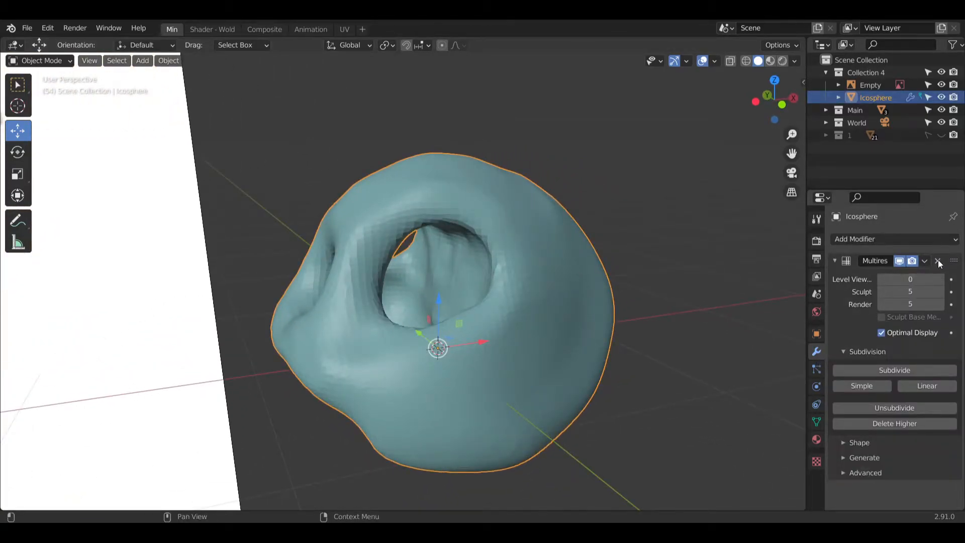
click(938, 261)
Step: Return to Sculpt Mode and review the base skull mesh beside the bobcat reference
mouse_move(558, 250)
middle_down()
mouse_move(586, 237)
mouse_move(553, 234)
middle_up()
click(41, 60)
click(52, 106)
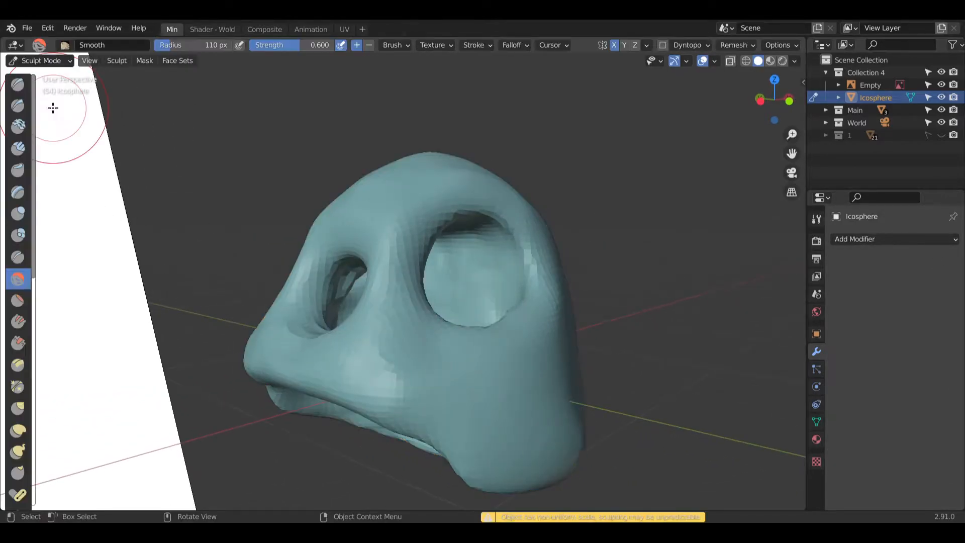
mouse_move(506, 302)
middle_down()
mouse_move(471, 274)
mouse_move(452, 286)
middle_up()
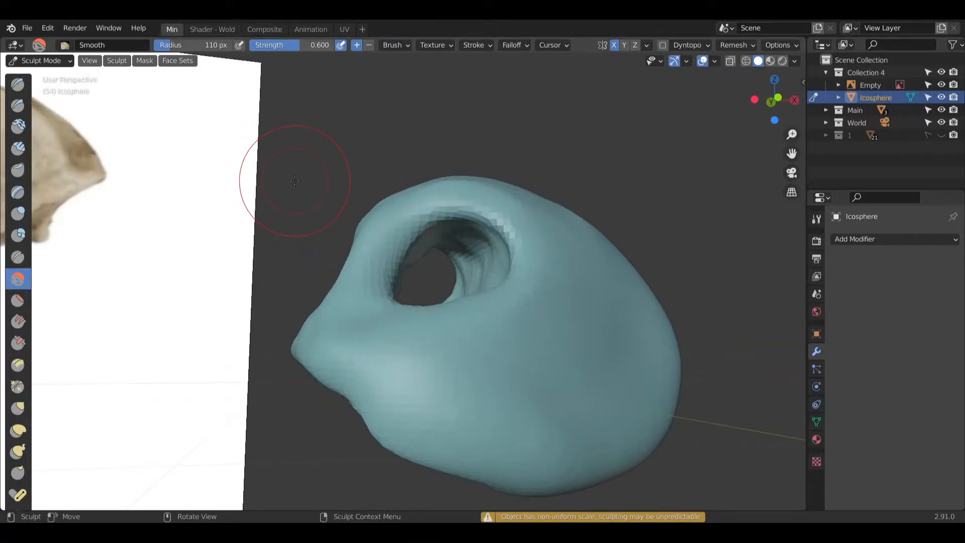
scroll(295, 181, down, 5)
middle_drag(281, 282, 401, 283)
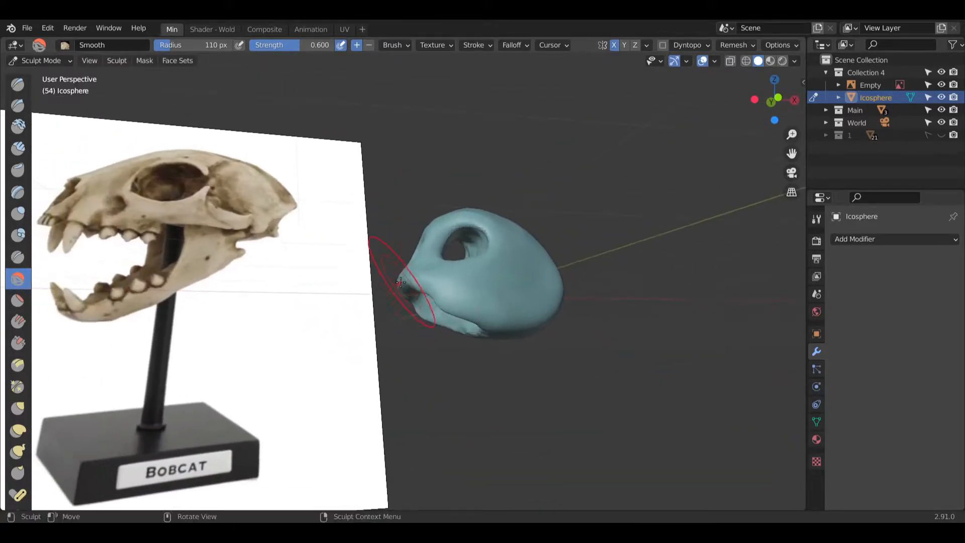
middle_drag(248, 252, 340, 245)
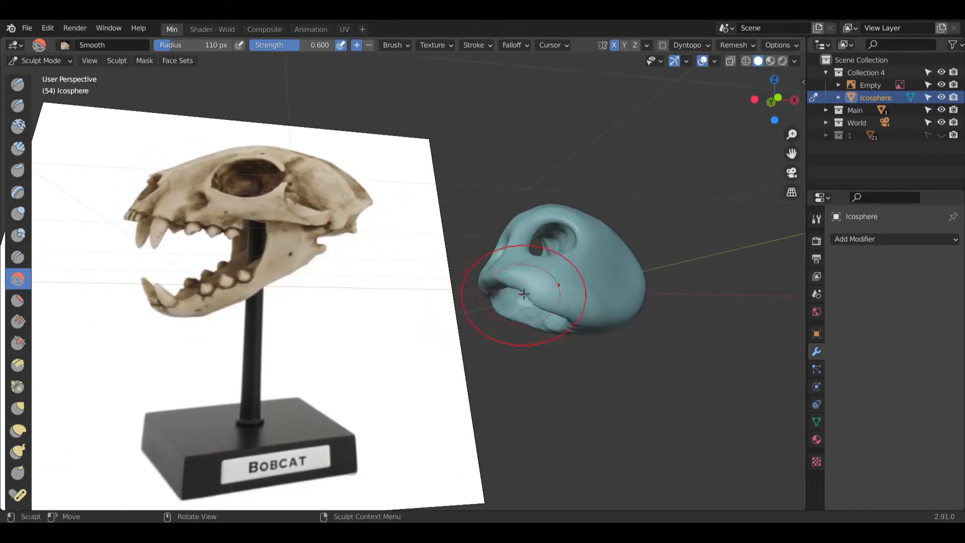
middle_drag(524, 296, 633, 286)
Step: Hide the bobcat reference and sculpt a band across the snout's underside with the Clay Strips brush at 0.323 strength
click(941, 85)
middle_drag(503, 272, 352, 302)
scroll(512, 261, up, 5)
click(18, 148)
mouse_move(352, 226)
middle_down()
mouse_move(410, 184)
mouse_move(485, 183)
middle_up()
mouse_move(484, 183)
mouse_down()
mouse_move(452, 151)
mouse_move(417, 197)
mouse_up()
middle_drag(418, 197, 445, 254)
mouse_move(446, 254)
mouse_down()
mouse_move(491, 168)
mouse_move(536, 201)
mouse_up()
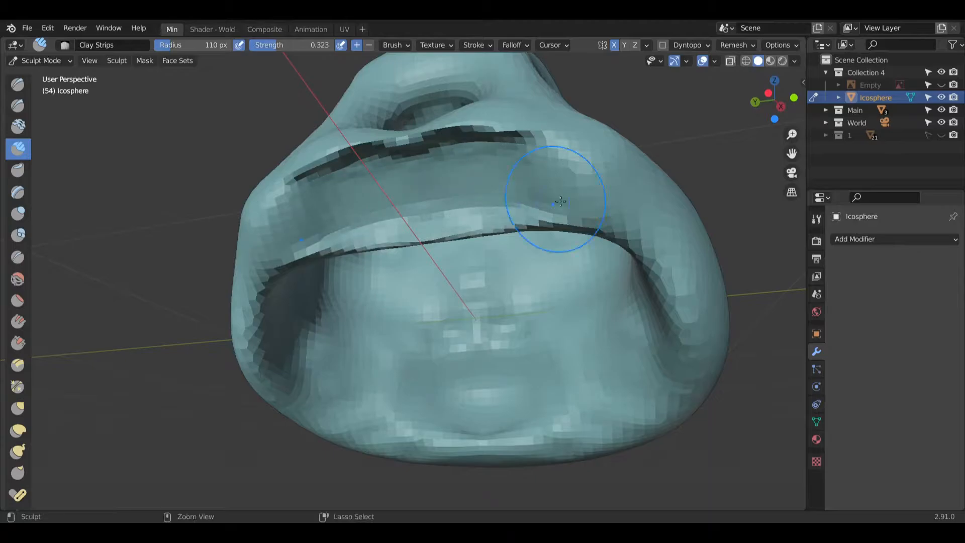
Step: Extend the Clay Strips sculpting from the snout back along the sides of the upper jaw's underside
middle_drag(537, 200, 511, 222)
drag(511, 222, 619, 231)
mouse_move(618, 230)
middle_down()
mouse_move(573, 350)
mouse_move(665, 231)
mouse_move(463, 215)
mouse_move(480, 240)
middle_up()
mouse_move(480, 240)
mouse_down()
mouse_move(493, 236)
mouse_move(498, 252)
mouse_move(640, 226)
mouse_move(680, 293)
mouse_up()
middle_drag(680, 293, 593, 347)
mouse_move(592, 347)
mouse_down()
mouse_move(556, 287)
mouse_move(605, 369)
mouse_move(686, 339)
mouse_move(634, 402)
mouse_move(599, 309)
mouse_up()
Step: Sculpt the rear of the skull's underside with Clay Strips, shaping a notch in the lower edge behind the cheek
mouse_move(599, 309)
middle_down()
mouse_move(614, 261)
mouse_move(581, 382)
mouse_move(643, 242)
middle_up()
mouse_move(644, 241)
mouse_down()
mouse_move(651, 224)
mouse_move(601, 316)
mouse_move(535, 258)
mouse_move(528, 318)
mouse_move(653, 338)
mouse_move(666, 437)
mouse_move(618, 233)
mouse_move(563, 412)
mouse_move(633, 387)
mouse_up()
mouse_move(634, 387)
middle_down()
mouse_move(606, 413)
mouse_move(491, 222)
mouse_move(534, 351)
mouse_move(534, 255)
mouse_move(503, 244)
middle_up()
mouse_move(503, 244)
mouse_down()
mouse_move(563, 256)
mouse_move(538, 254)
mouse_move(561, 268)
mouse_move(603, 347)
mouse_move(756, 318)
mouse_up()
middle_drag(757, 319, 503, 367)
middle_drag(623, 328, 302, 321)
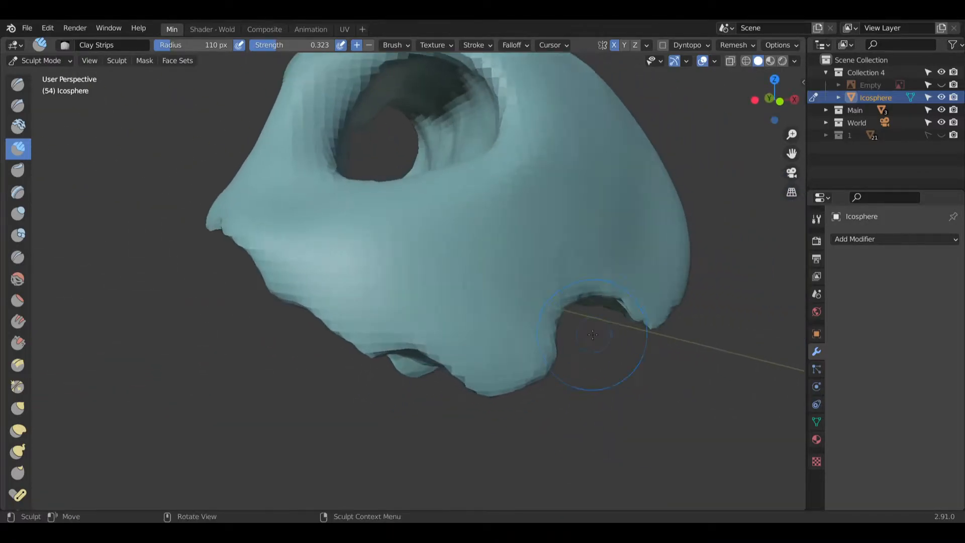
Step: Switch to the Smooth brush at 0.600 strength and smooth the cheek and jaw's rough lower edge
click(18, 279)
mouse_move(503, 352)
middle_down()
mouse_move(496, 345)
mouse_move(511, 399)
mouse_move(467, 226)
mouse_move(524, 247)
middle_up()
mouse_move(524, 247)
mouse_down()
mouse_move(465, 270)
mouse_move(402, 250)
mouse_up()
shift+middle_drag(403, 250, 498, 252)
mouse_move(372, 260)
mouse_down()
mouse_move(399, 279)
mouse_move(391, 283)
mouse_up()
shift+middle_drag(391, 284, 395, 200)
drag(392, 202, 399, 360)
Step: Smooth the front lower edge of the snout beneath the nasal opening
mouse_move(389, 297)
middle_down()
mouse_move(473, 364)
mouse_move(511, 417)
middle_up()
shift+middle_drag(503, 402, 448, 291)
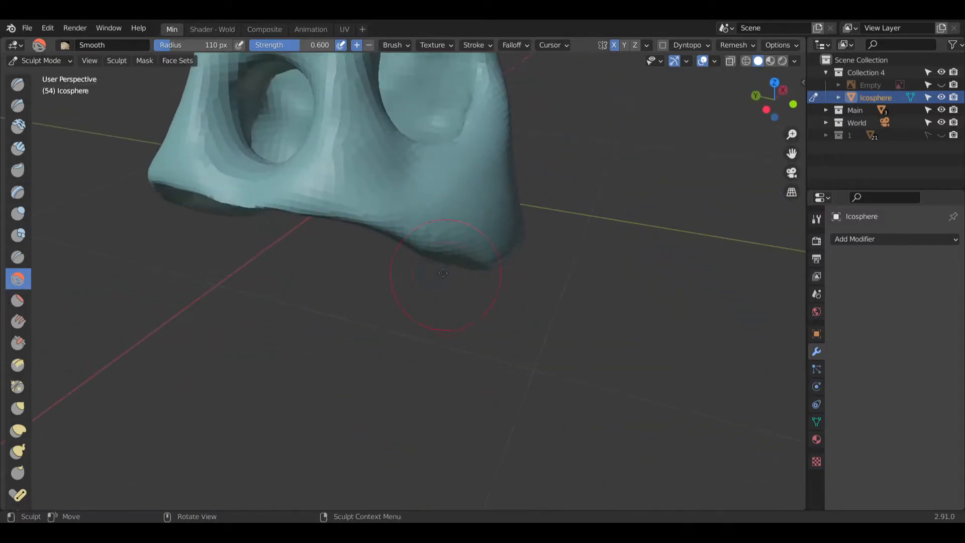
middle_drag(301, 236, 329, 213)
mouse_move(329, 214)
mouse_down()
mouse_move(241, 205)
mouse_move(322, 198)
mouse_up()
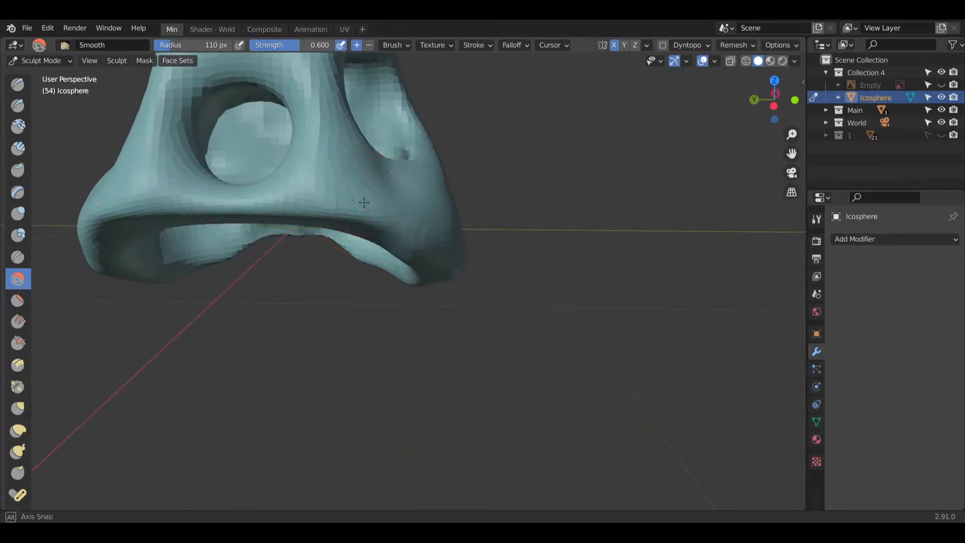
Step: Smooth the lower edge of the upper jaw from the snout back along the cheek
middle_drag(397, 209, 320, 181)
middle_drag(540, 241, 476, 221)
shift+middle_drag(475, 221, 339, 222)
mouse_move(470, 244)
mouse_down()
mouse_move(427, 274)
mouse_move(523, 254)
mouse_up()
drag(582, 248, 649, 254)
shift+middle_drag(689, 252, 505, 262)
middle_drag(505, 261, 505, 194)
mouse_move(483, 282)
mouse_down()
mouse_move(606, 306)
mouse_move(420, 295)
mouse_move(723, 390)
mouse_move(649, 391)
mouse_up()
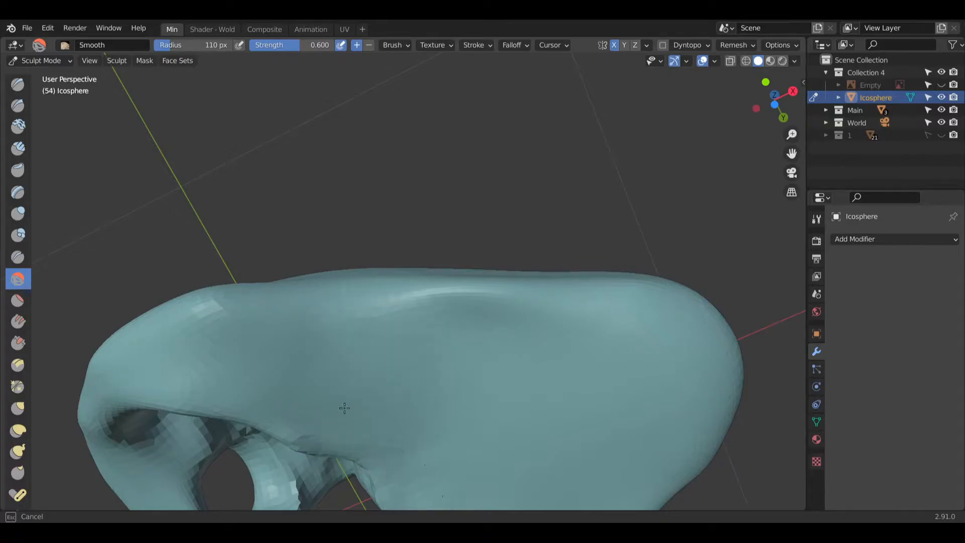
Step: Smooth the side of the skull's underside around the cheek and the area behind it
drag(293, 409, 304, 406)
mouse_move(372, 367)
middle_down()
mouse_move(416, 323)
mouse_move(386, 225)
mouse_move(552, 284)
mouse_move(375, 300)
mouse_move(416, 258)
mouse_move(584, 248)
mouse_move(528, 312)
middle_up()
scroll(551, 285, down, 3)
mouse_move(528, 312)
mouse_down()
mouse_move(558, 325)
mouse_move(553, 317)
mouse_up()
mouse_move(549, 209)
middle_down()
mouse_move(510, 194)
mouse_move(501, 303)
mouse_move(467, 352)
mouse_move(485, 388)
mouse_move(448, 329)
mouse_move(409, 147)
middle_up()
scroll(447, 225, up, 3)
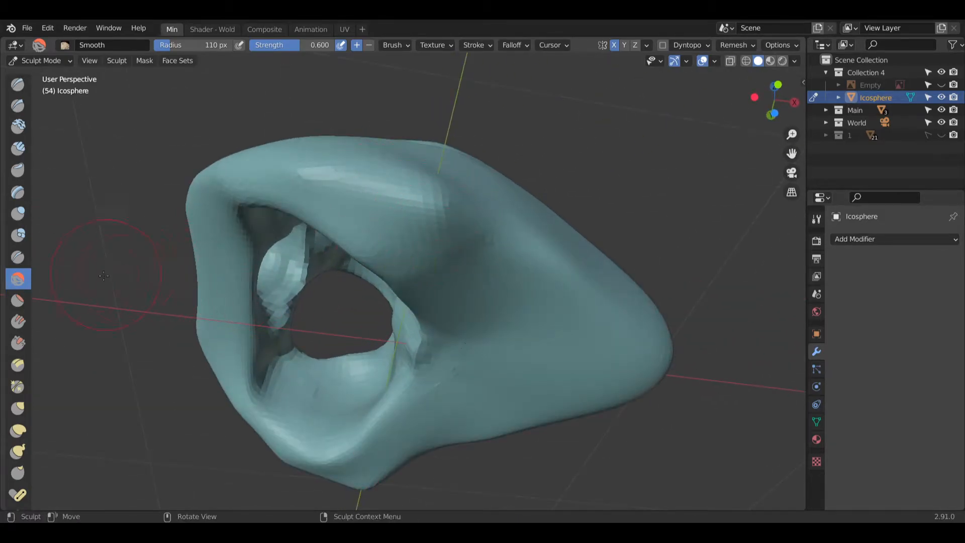
Step: Carve down the rear underside of the cheek with subtractive Clay Strips strokes at 0.323 strength
click(18, 149)
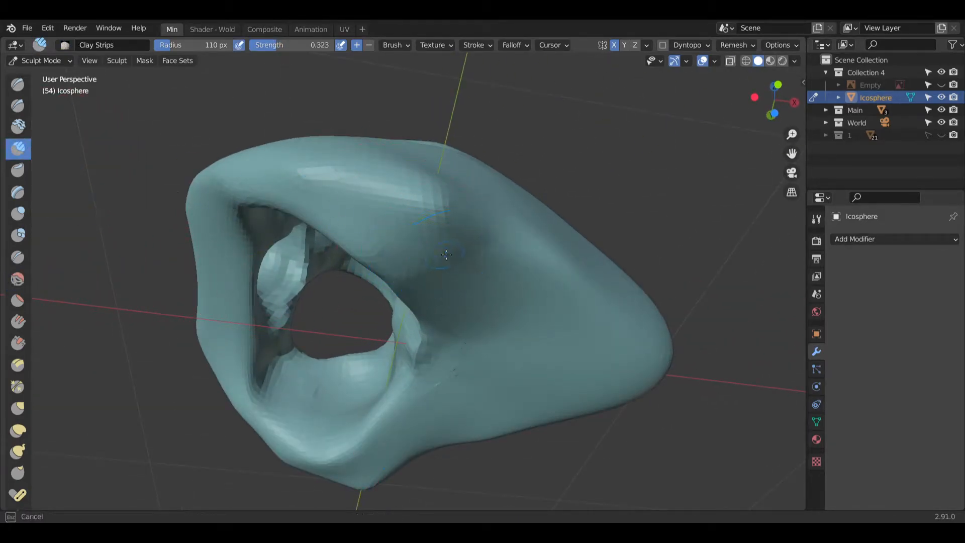
ctrl+drag(446, 255, 328, 203)
ctrl+drag(442, 235, 327, 209)
ctrl+drag(446, 274, 352, 221)
ctrl+drag(400, 188, 464, 224)
Step: Switch to the Smooth brush and soften the carved surface along the cheek's underside
click(18, 279)
mouse_move(292, 190)
mouse_down()
mouse_move(375, 181)
mouse_move(352, 186)
mouse_up()
middle_drag(352, 186, 449, 169)
scroll(482, 206, down, 5)
mouse_move(517, 244)
middle_down()
mouse_move(457, 280)
mouse_move(387, 217)
middle_up()
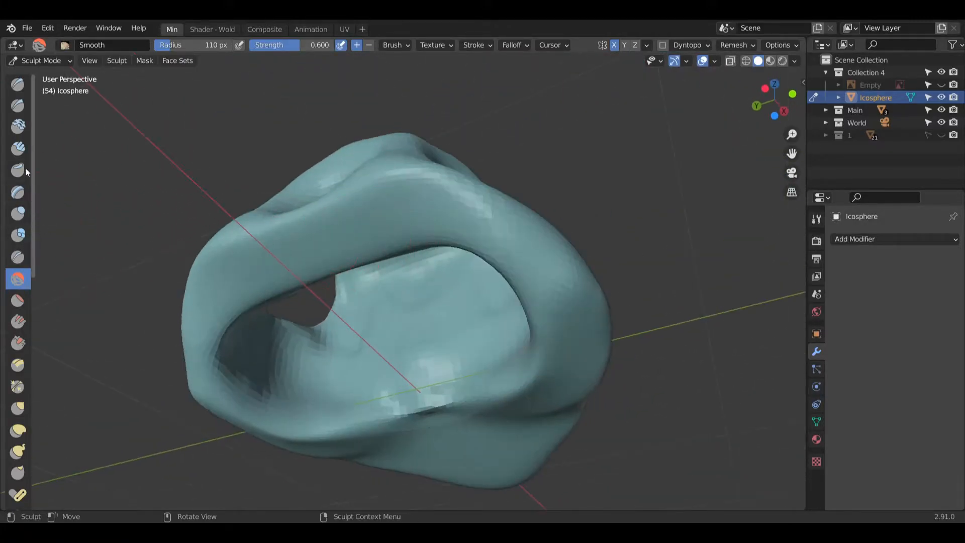
Step: Inflate the inner rim of the upper jaw at the front of the snout with the Inflate/Deflate brush at 0.740 strength
click(18, 149)
middle_drag(281, 246, 338, 194)
click(17, 213)
mouse_move(261, 331)
middle_down()
mouse_move(269, 323)
mouse_move(257, 334)
middle_up()
mouse_move(252, 350)
mouse_down()
mouse_move(245, 317)
mouse_move(215, 334)
mouse_move(247, 374)
mouse_move(269, 370)
mouse_move(286, 358)
mouse_move(248, 323)
mouse_move(254, 319)
mouse_up()
mouse_move(254, 319)
middle_down()
mouse_move(299, 222)
mouse_move(86, 259)
middle_up()
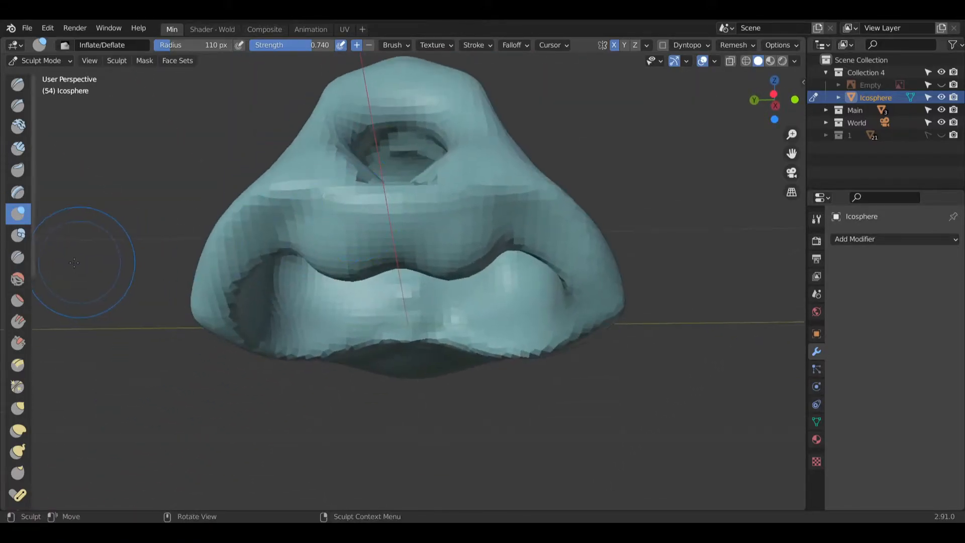
Step: Smooth the inflated front rim of the jaw and the area beneath the nasal opening from several angles
click(17, 278)
mouse_move(380, 233)
mouse_down()
mouse_move(427, 261)
mouse_move(322, 211)
mouse_up()
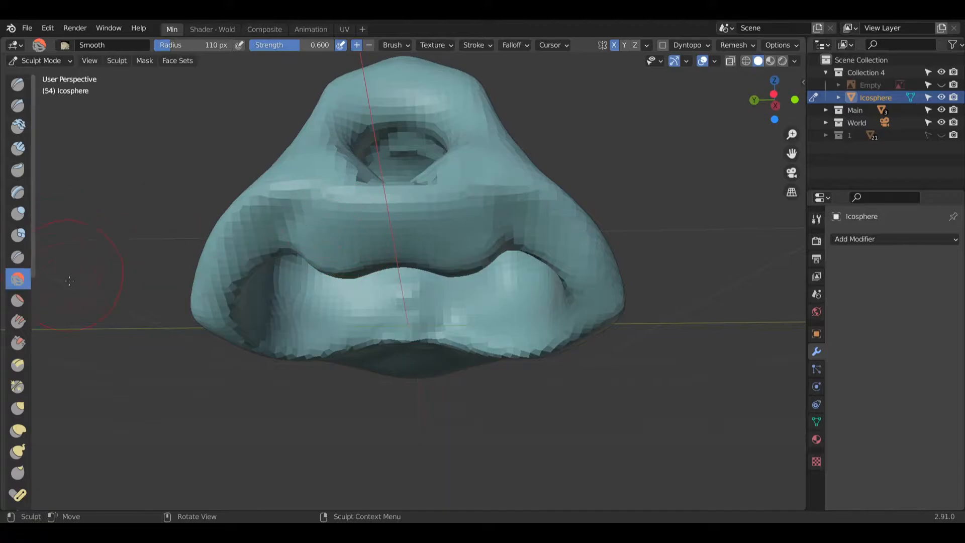
middle_drag(352, 169, 376, 226)
drag(376, 225, 409, 162)
middle_drag(409, 161, 252, 272)
drag(252, 271, 272, 186)
mouse_move(271, 186)
middle_down()
mouse_move(415, 210)
mouse_move(399, 216)
mouse_move(442, 226)
middle_up()
drag(442, 227, 508, 201)
mouse_move(573, 222)
middle_down()
mouse_move(513, 205)
mouse_move(409, 280)
mouse_move(384, 269)
mouse_move(401, 272)
mouse_move(392, 276)
middle_up()
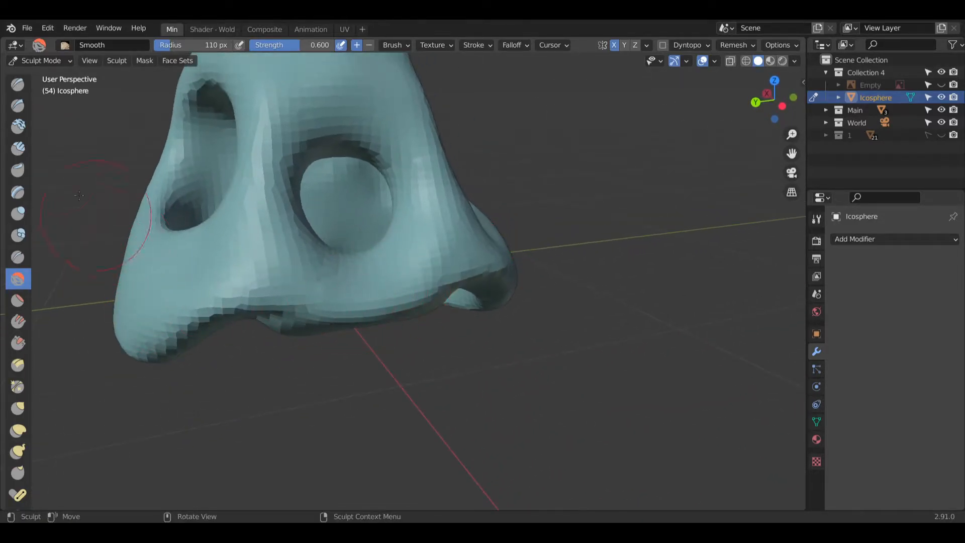
Step: Build up the front of the snout beneath the nasal opening using Clay Strips with a 64 px radius
click(18, 148)
scroll(342, 256, up, 3)
middle_drag(324, 276, 263, 301)
mouse_move(263, 302)
mouse_down()
mouse_move(227, 307)
mouse_move(277, 344)
mouse_up()
mouse_move(217, 306)
mouse_down()
mouse_move(233, 301)
mouse_move(234, 325)
mouse_move(294, 349)
mouse_up()
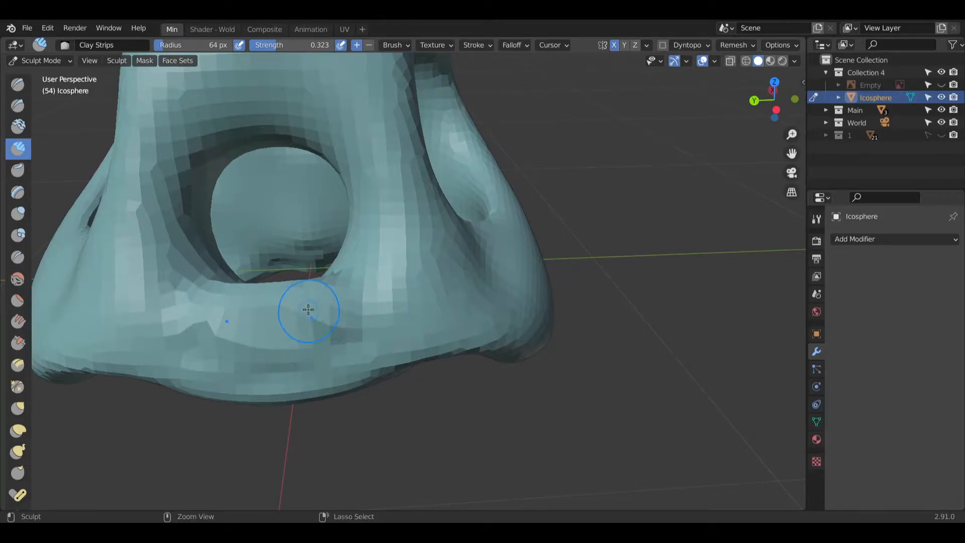
Step: Extend the Clay Strips buildup onto the underside of the upper jaw's front rim
middle_drag(323, 324, 280, 196)
drag(280, 196, 255, 220)
middle_drag(287, 245, 277, 274)
middle_drag(168, 262, 156, 280)
middle_drag(249, 287, 402, 221)
drag(402, 221, 232, 244)
Step: Carve back the underside of the front jaw rim with subtractive Clay Strips strokes
mouse_move(232, 245)
middle_down()
mouse_move(282, 179)
mouse_move(306, 173)
middle_up()
mouse_move(220, 254)
ctrl+mouse_down()
mouse_move(271, 266)
mouse_move(330, 253)
mouse_move(402, 282)
mouse_move(282, 185)
mouse_move(299, 237)
ctrl+mouse_up()
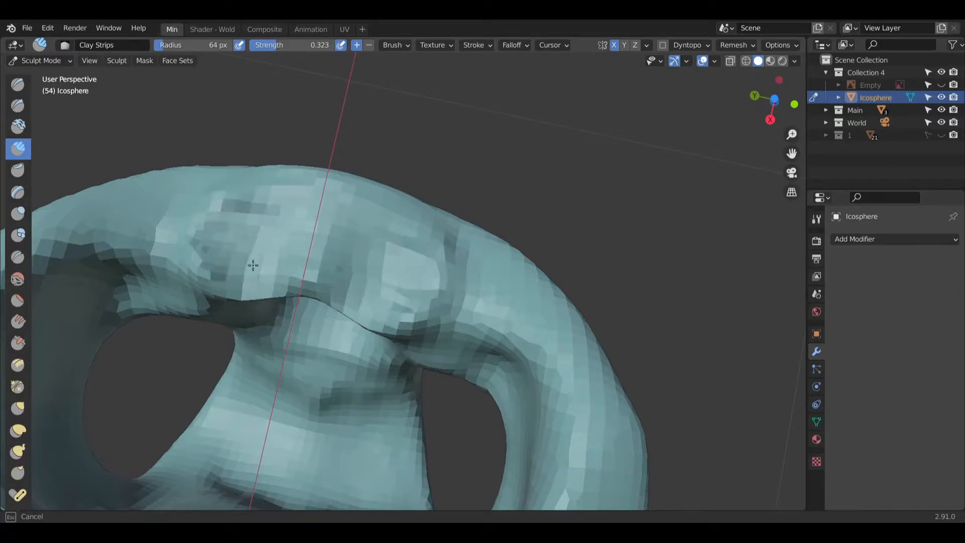
ctrl+drag(241, 261, 235, 295)
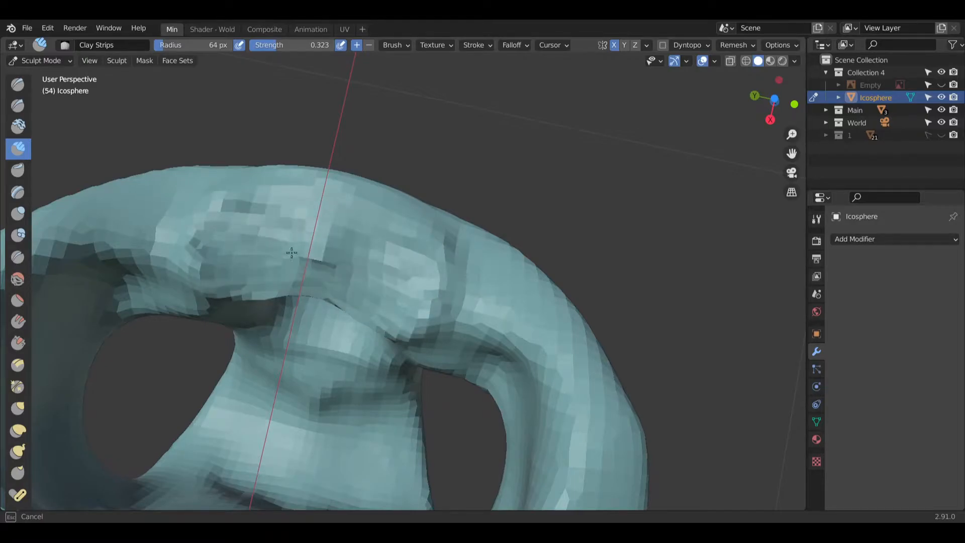
ctrl+drag(311, 237, 291, 217)
middle_drag(341, 210, 336, 167)
mouse_move(336, 167)
ctrl+mouse_down()
mouse_move(274, 174)
mouse_move(297, 176)
ctrl+mouse_up()
Step: Smooth the carved underside of the front jaw rim with the Smooth brush at 64 px radius
click(18, 277)
middle_drag(269, 209, 265, 181)
mouse_move(265, 181)
mouse_down()
mouse_move(291, 188)
mouse_move(226, 233)
mouse_move(300, 279)
mouse_up()
mouse_move(419, 262)
middle_down()
mouse_move(420, 226)
mouse_move(644, 246)
mouse_move(401, 282)
mouse_move(362, 268)
mouse_move(422, 297)
middle_up()
Step: Examine the skull's hollow underside, inner jaw rim and side profile from several angles
scroll(422, 297, down, 6)
mouse_move(281, 274)
middle_down()
mouse_move(323, 256)
mouse_move(346, 281)
mouse_move(371, 388)
mouse_move(328, 362)
mouse_move(318, 374)
mouse_move(369, 300)
middle_up()
scroll(323, 256, up, 5)
scroll(372, 322, down, 6)
scroll(377, 349, down, 3)
scroll(425, 315, up, 8)
mouse_move(377, 348)
middle_down()
mouse_move(425, 315)
mouse_move(504, 357)
mouse_move(535, 440)
mouse_move(500, 422)
middle_up()
scroll(448, 446, up, 4)
mouse_move(448, 445)
middle_down()
mouse_move(452, 430)
mouse_move(425, 414)
mouse_move(469, 398)
middle_up()
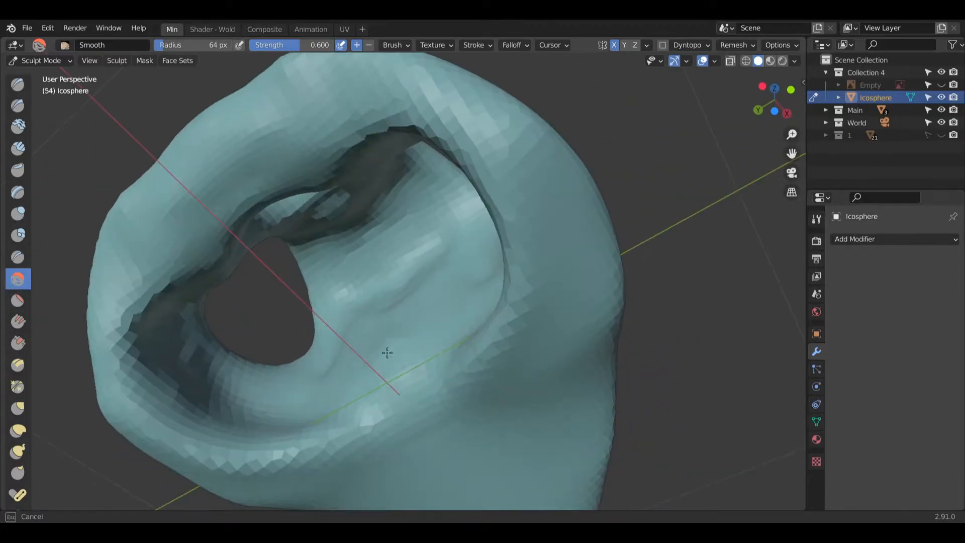
mouse_move(367, 320)
middle_down()
mouse_move(474, 304)
mouse_move(468, 299)
middle_up()
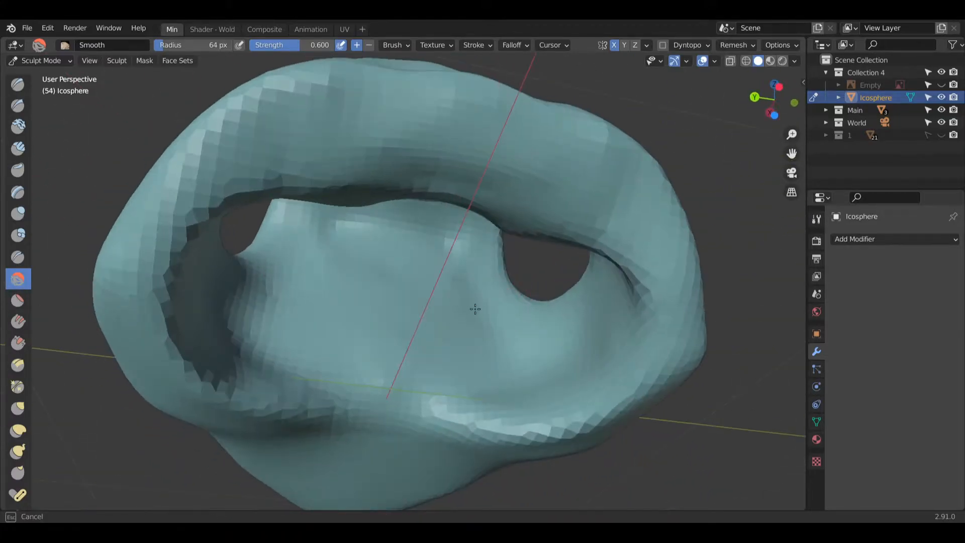
mouse_move(354, 262)
middle_down()
mouse_move(468, 280)
mouse_move(442, 321)
mouse_move(445, 350)
mouse_move(412, 341)
mouse_move(466, 299)
middle_up()
scroll(433, 282, down, 5)
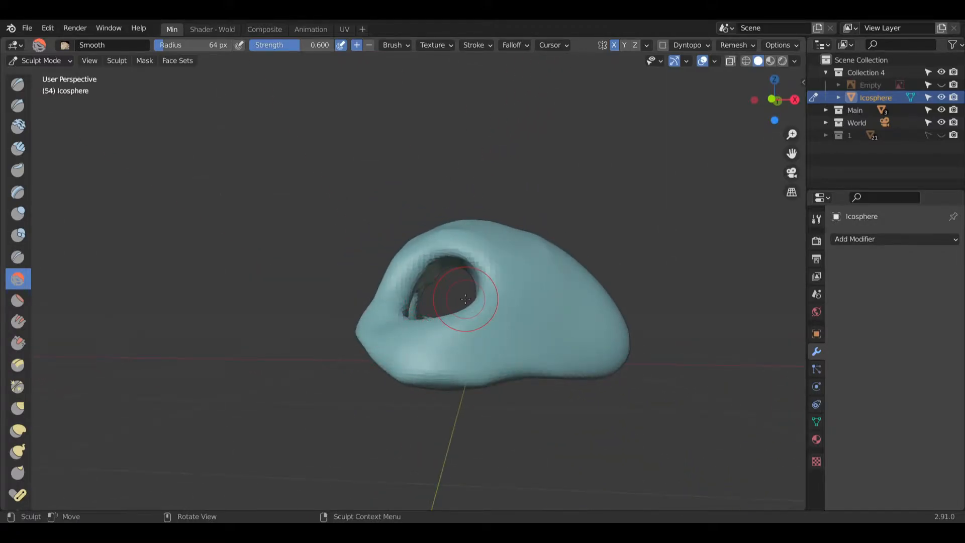
Step: Show the bobcat reference image and compare its profile with the sculpted skull beside it
click(942, 86)
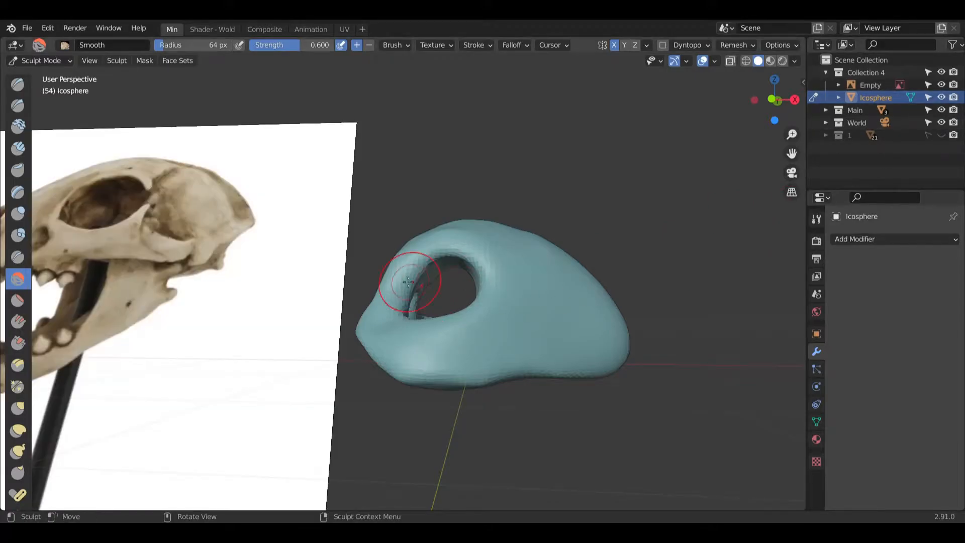
shift+middle_drag(427, 255, 639, 221)
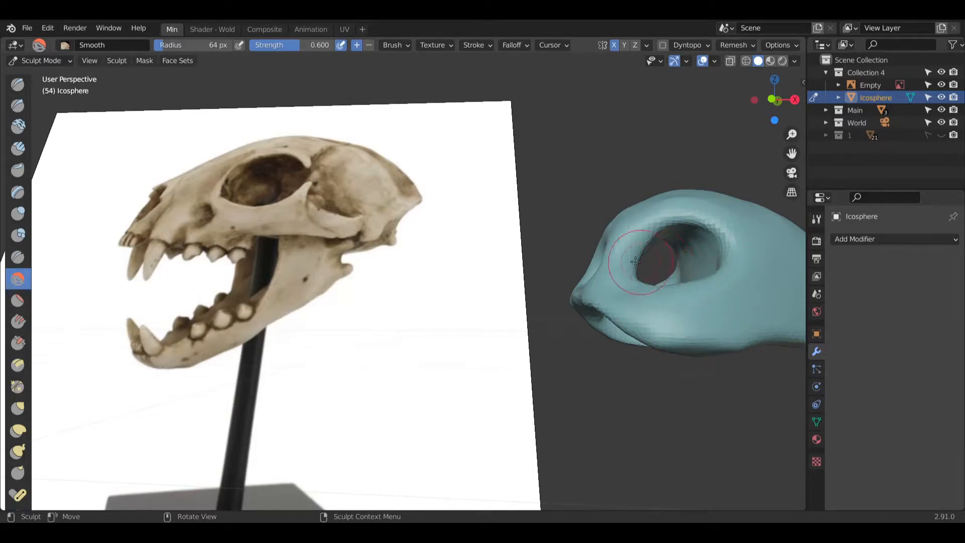
shift+middle_drag(633, 274, 612, 357)
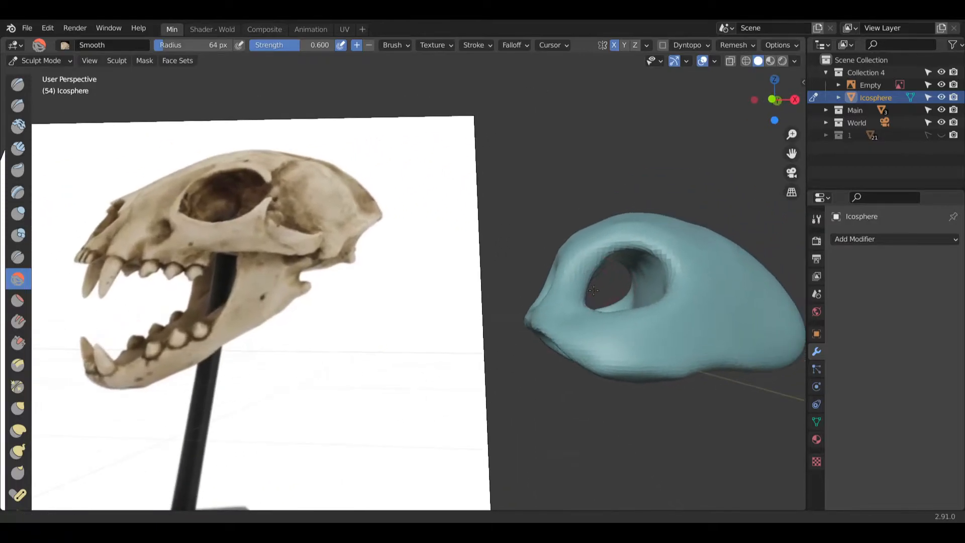
scroll(648, 347, up, 3)
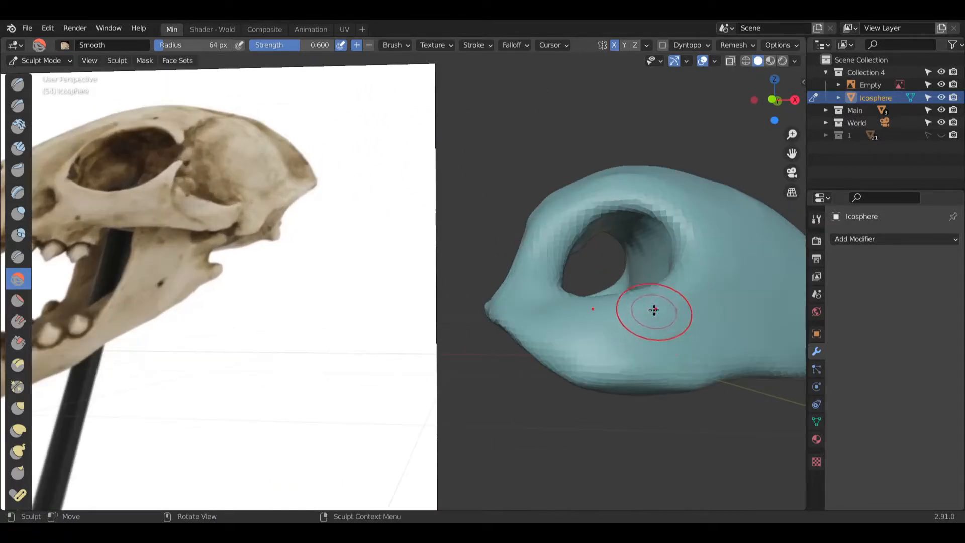
scroll(653, 309, down, 4)
shift+middle_drag(660, 297, 565, 317)
scroll(560, 320, up, 1)
scroll(576, 311, up, 1)
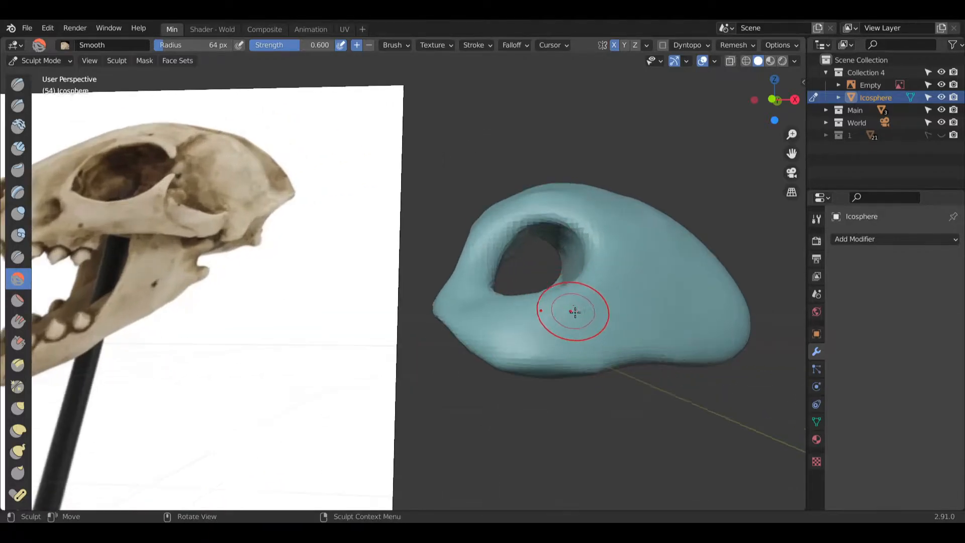
middle_drag(590, 327, 511, 328)
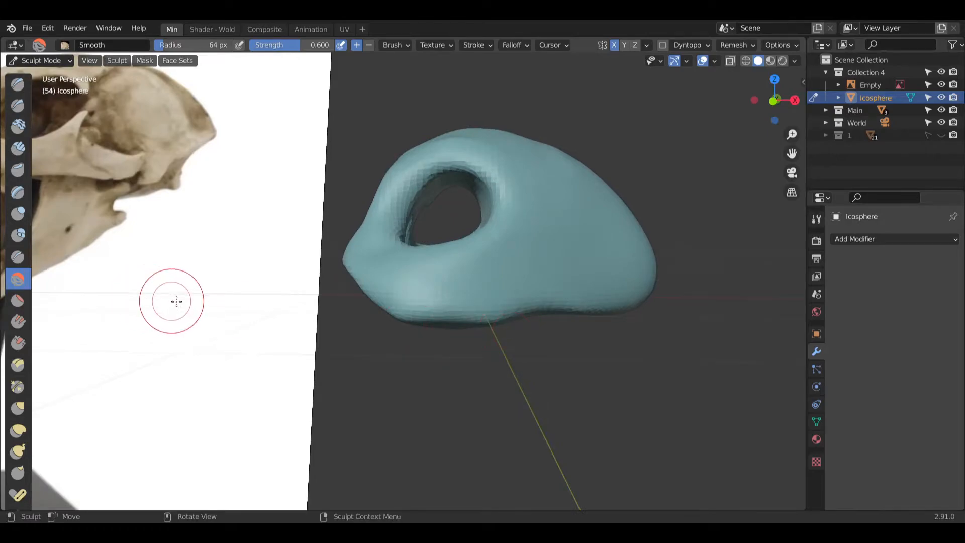
shift+middle_drag(430, 294, 353, 293)
Step: Cut a notch into the skull's lower edge just behind the cheek with Box Trim in Difference mode
scroll(15, 381, down, 10)
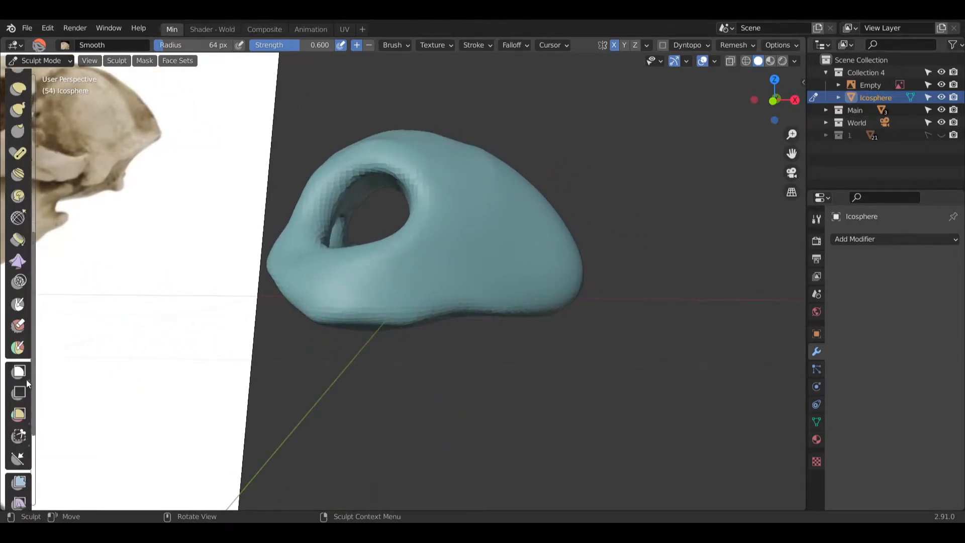
click(20, 436)
middle_drag(323, 312, 407, 360)
middle_drag(512, 317, 565, 337)
drag(403, 367, 476, 335)
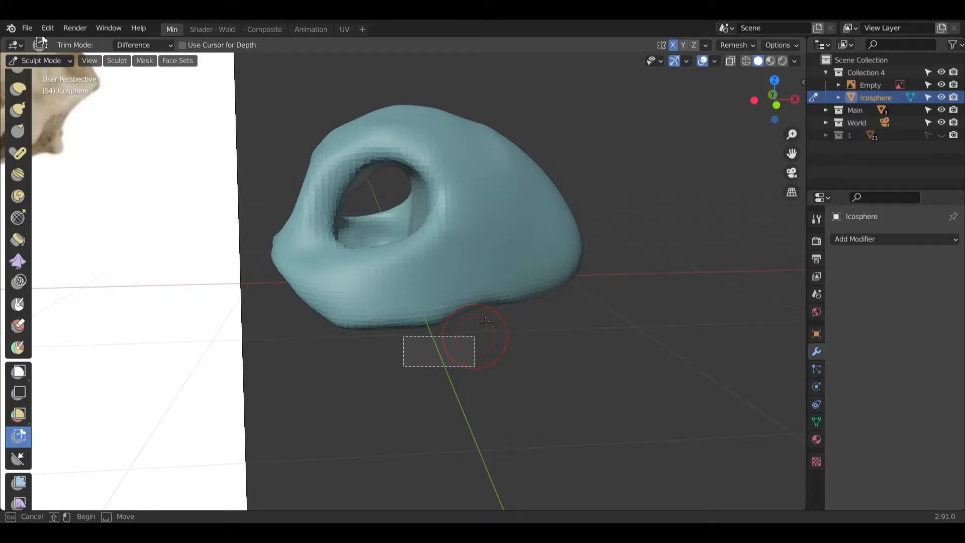
drag(475, 335, 455, 320)
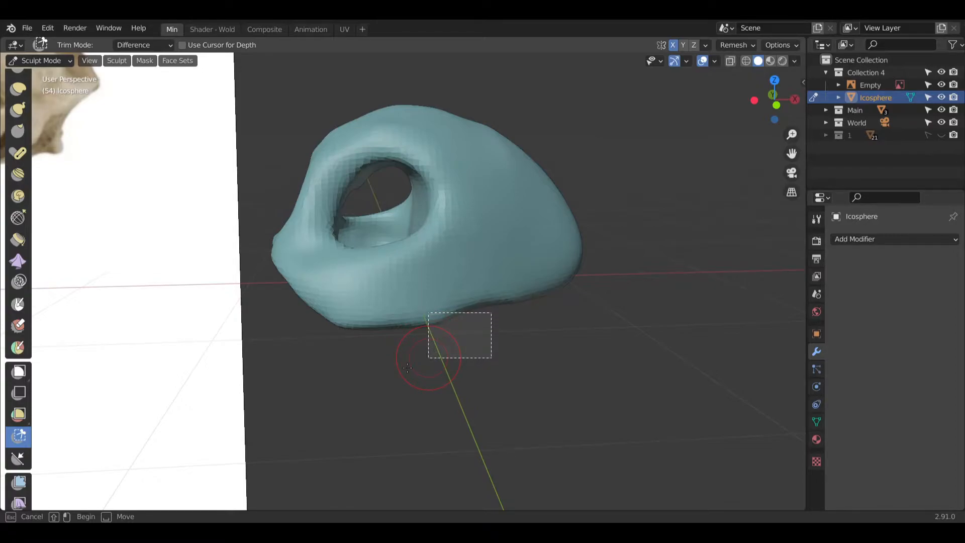
drag(407, 367, 407, 368)
middle_drag(473, 342, 495, 316)
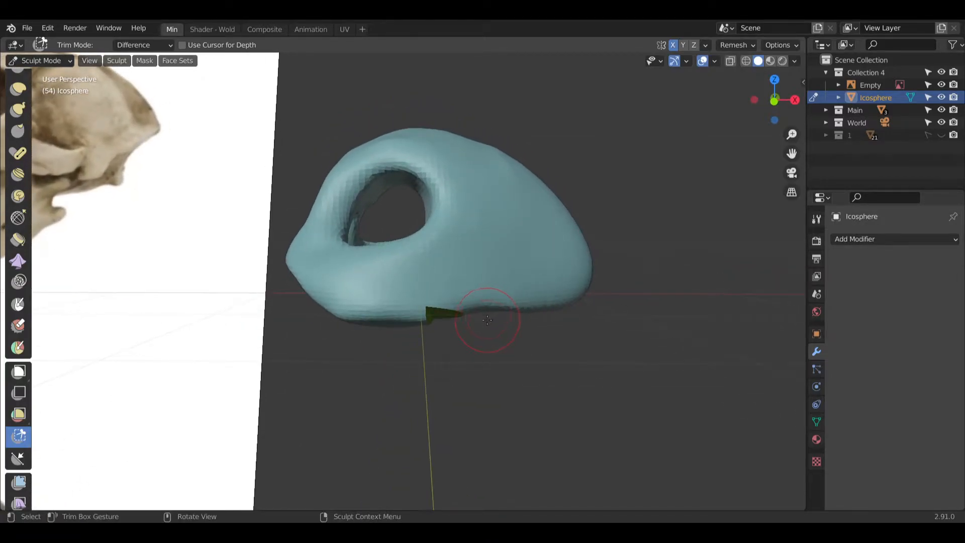
drag(490, 315, 464, 323)
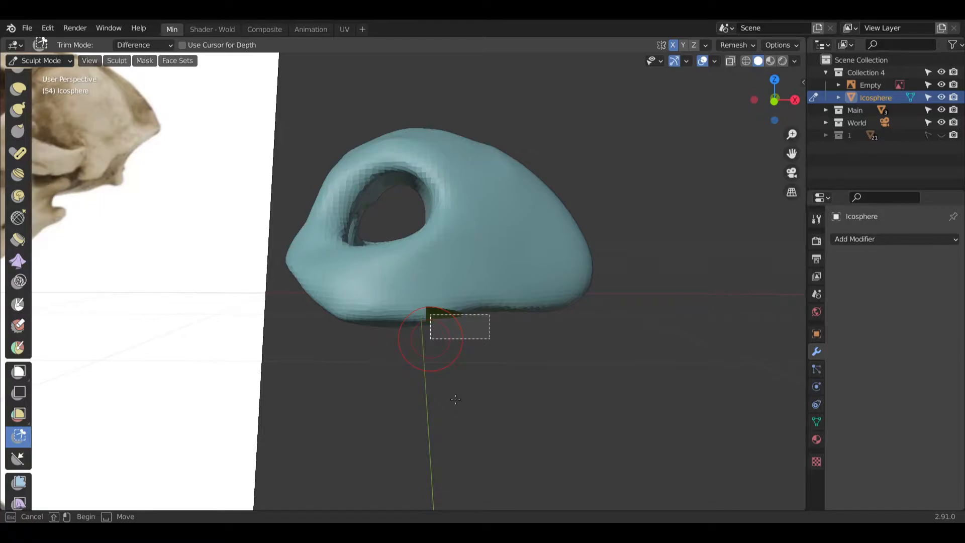
middle_drag(444, 317, 462, 377)
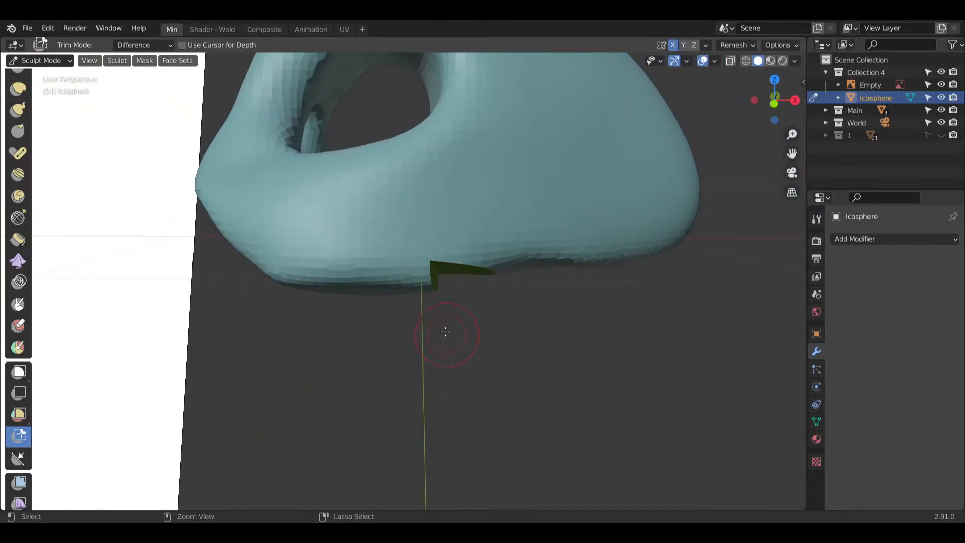
middle_drag(446, 324, 87, 247)
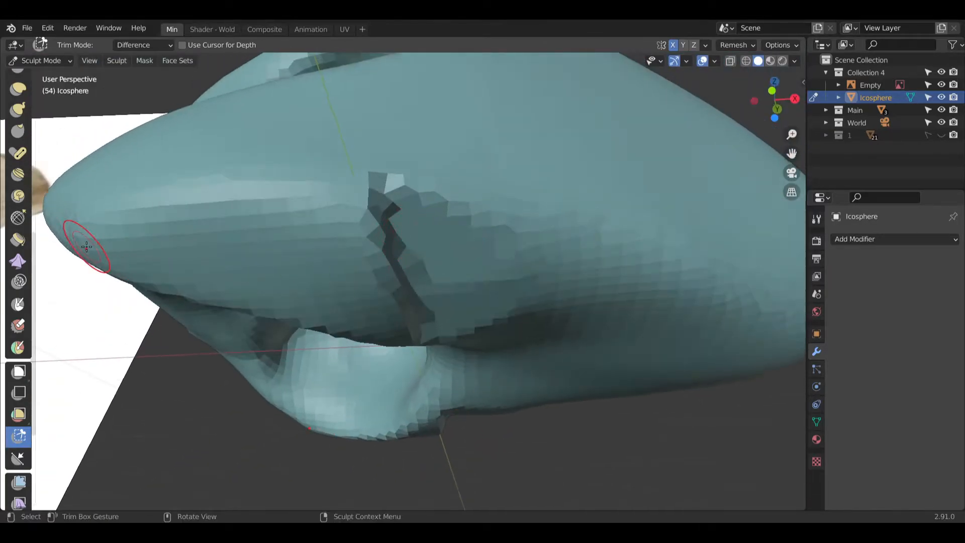
Step: Sculpt the underside just behind the trimmed notch with Clay Strips, reworking the surface toward the rear of the skull
scroll(27, 171, up, 10)
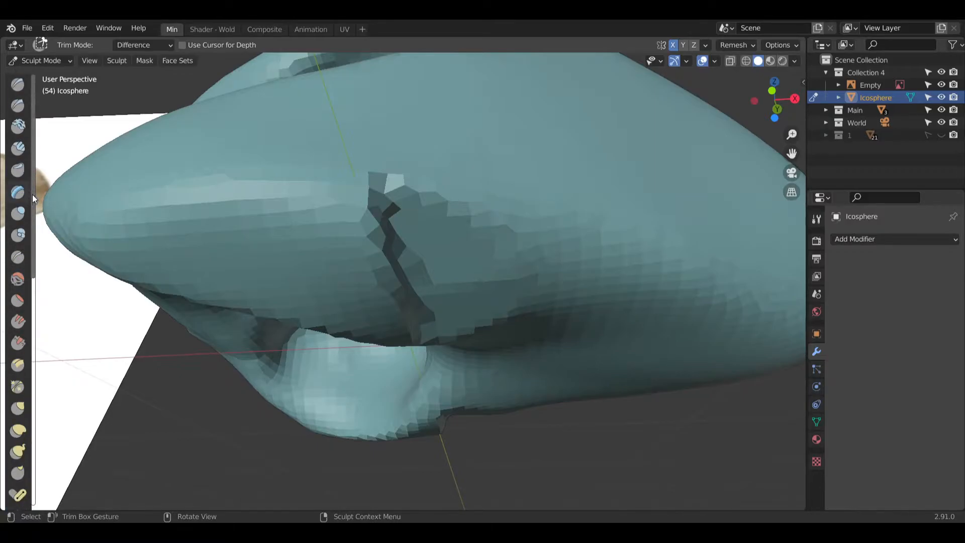
click(19, 148)
middle_drag(269, 226, 440, 197)
drag(439, 197, 432, 173)
mouse_move(425, 235)
mouse_down()
mouse_move(428, 333)
mouse_move(465, 211)
mouse_move(441, 254)
mouse_up()
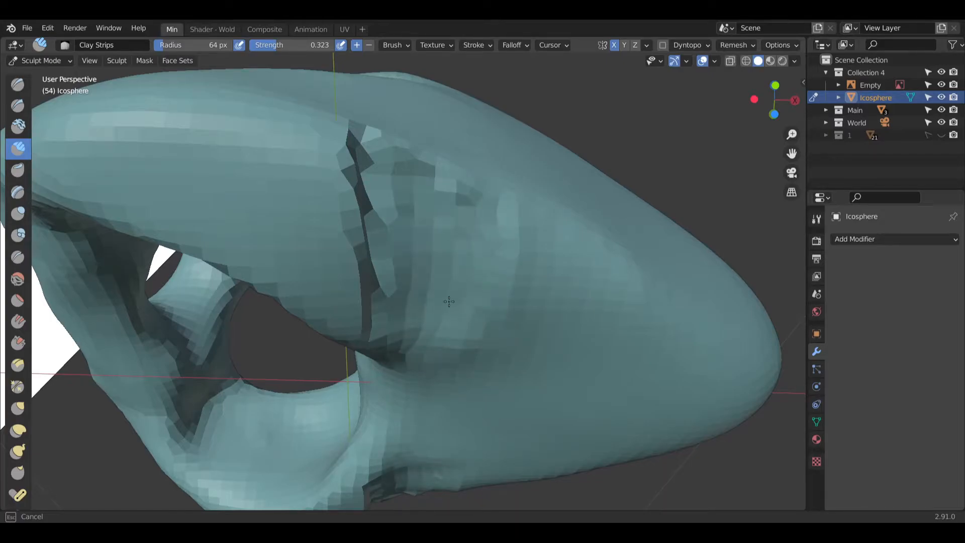
drag(469, 336, 534, 251)
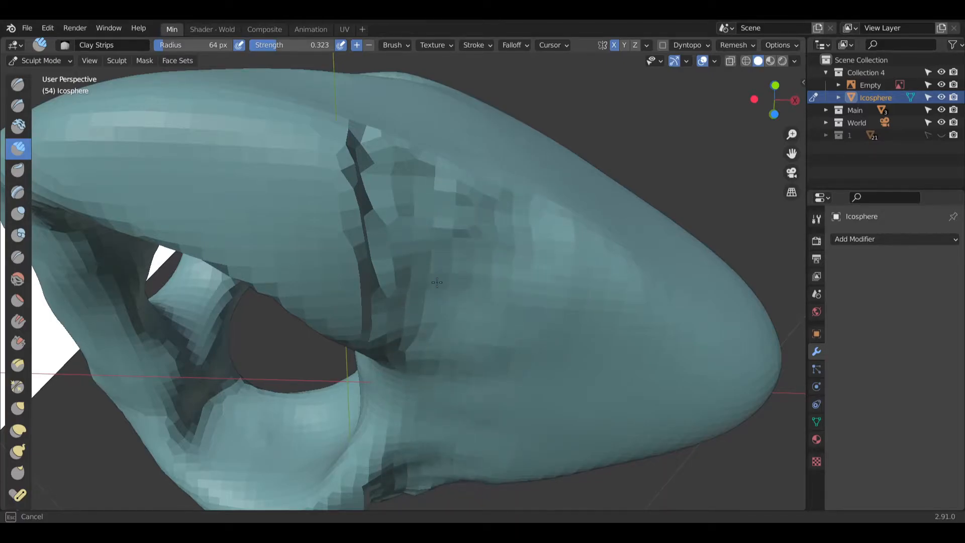
drag(404, 294, 393, 339)
mouse_move(412, 157)
mouse_down()
mouse_move(443, 204)
mouse_move(449, 173)
mouse_move(562, 235)
mouse_move(564, 302)
mouse_up()
Step: Adjust the skull's voxel size and remesh the sculpt
scroll(525, 312, down, 6)
scroll(500, 294, down, 1)
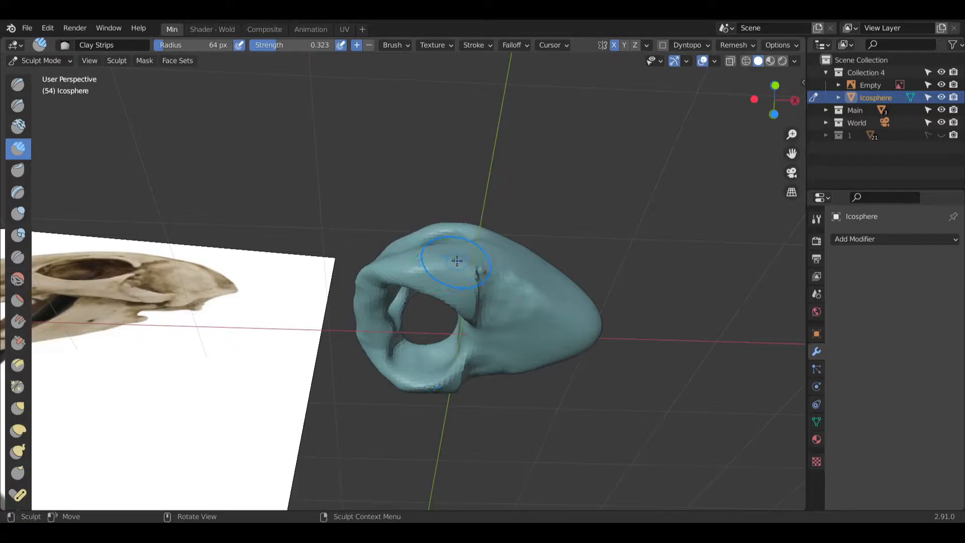
key(r)
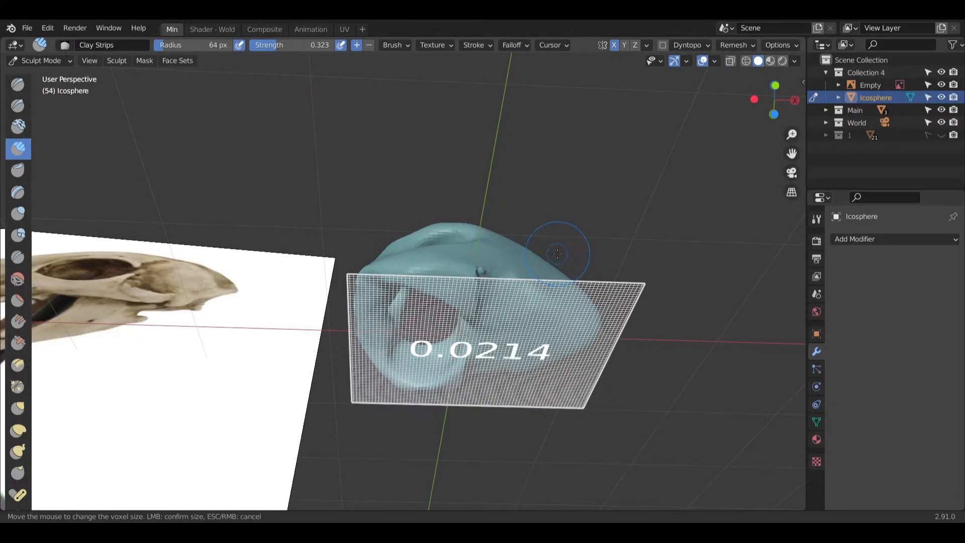
click(575, 253)
Step: Sculpt the recess behind the cheek's rear edge with Clay Strips, extending the strokes across the skull's rear underside
scroll(494, 314, up, 6)
mouse_move(494, 315)
middle_down()
mouse_move(481, 265)
mouse_move(490, 258)
middle_up()
drag(478, 149, 445, 134)
middle_drag(444, 135, 449, 216)
mouse_move(446, 163)
mouse_down()
mouse_move(509, 148)
mouse_move(483, 236)
mouse_up()
middle_drag(482, 238, 467, 176)
mouse_move(467, 209)
mouse_down()
mouse_move(455, 148)
mouse_move(478, 388)
mouse_move(541, 200)
mouse_move(649, 332)
mouse_move(676, 244)
mouse_move(689, 286)
mouse_move(543, 472)
mouse_move(583, 189)
mouse_move(530, 177)
mouse_move(631, 273)
mouse_up()
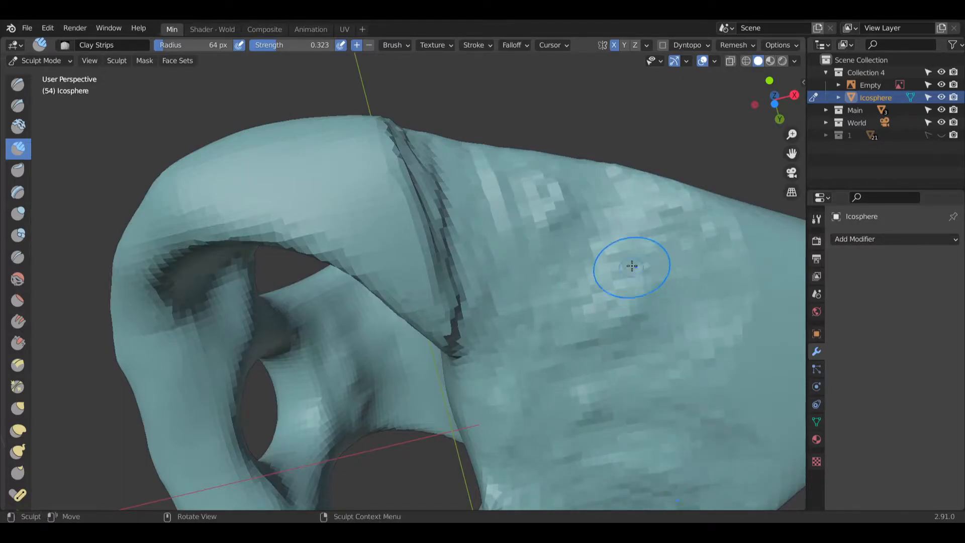
middle_drag(632, 273, 645, 345)
middle_drag(571, 209, 430, 239)
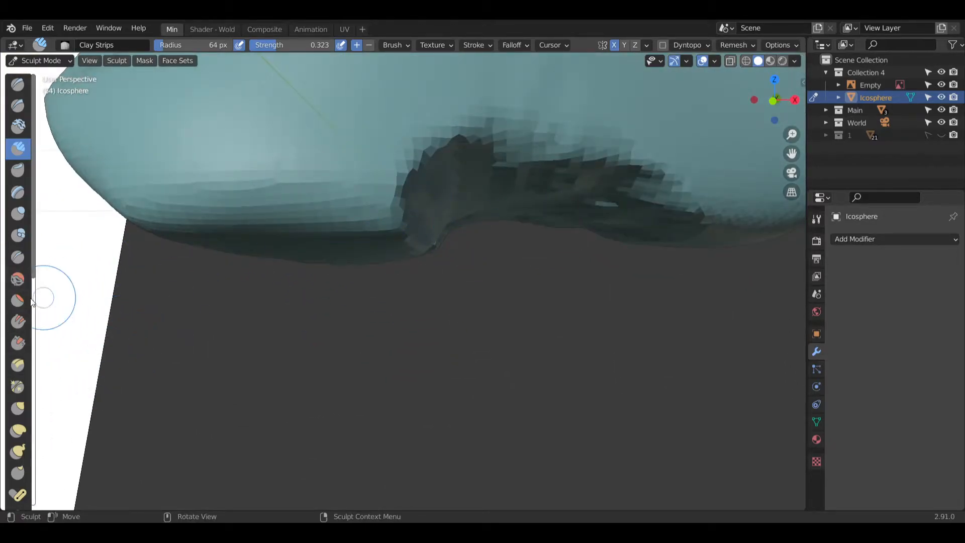
Step: Smooth the recessed underside and stepped edge behind the cheek, and check the profile against the bobcat reference
click(17, 279)
middle_drag(125, 301, 290, 235)
drag(291, 235, 518, 236)
mouse_move(329, 154)
middle_down()
mouse_move(582, 151)
mouse_move(648, 202)
middle_up()
middle_drag(570, 144, 513, 241)
mouse_move(465, 269)
middle_down()
mouse_move(431, 282)
mouse_move(480, 166)
middle_up()
mouse_move(482, 116)
middle_down()
mouse_move(491, 78)
mouse_move(361, 259)
mouse_move(387, 172)
mouse_move(334, 215)
mouse_move(407, 224)
mouse_move(422, 248)
mouse_move(216, 202)
mouse_move(482, 253)
middle_up()
scroll(481, 253, up, 5)
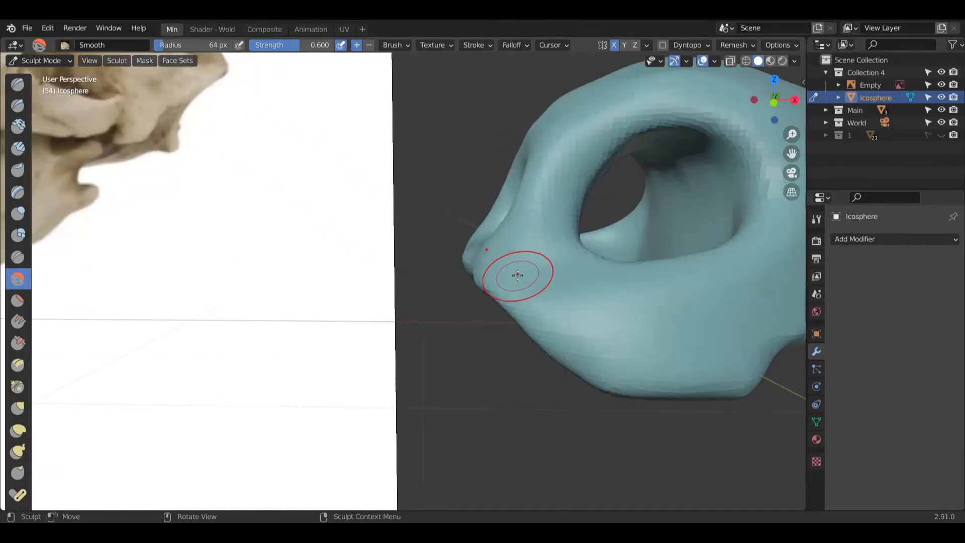
scroll(518, 274, down, 4)
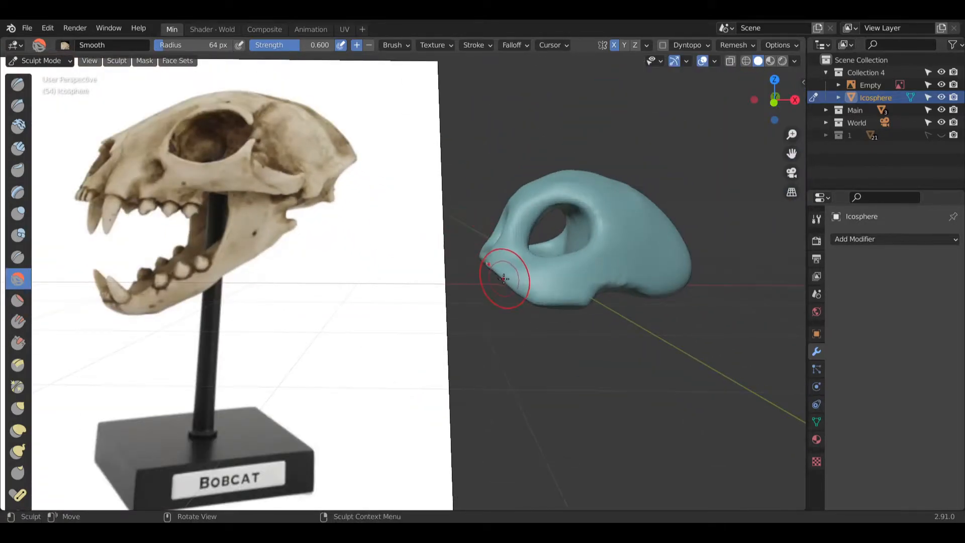
Step: Sculpt the front rim of the upper jaw's underside with Clay Strips, building it up across the width of the muzzle
scroll(504, 279, up, 5)
middle_drag(517, 280, 80, 221)
key(c)
mouse_move(194, 194)
middle_down()
mouse_move(442, 194)
mouse_move(468, 264)
middle_up()
mouse_move(468, 264)
mouse_down()
mouse_move(416, 252)
mouse_move(301, 271)
mouse_move(431, 270)
mouse_move(346, 281)
mouse_move(427, 296)
mouse_move(358, 282)
mouse_move(420, 227)
mouse_up()
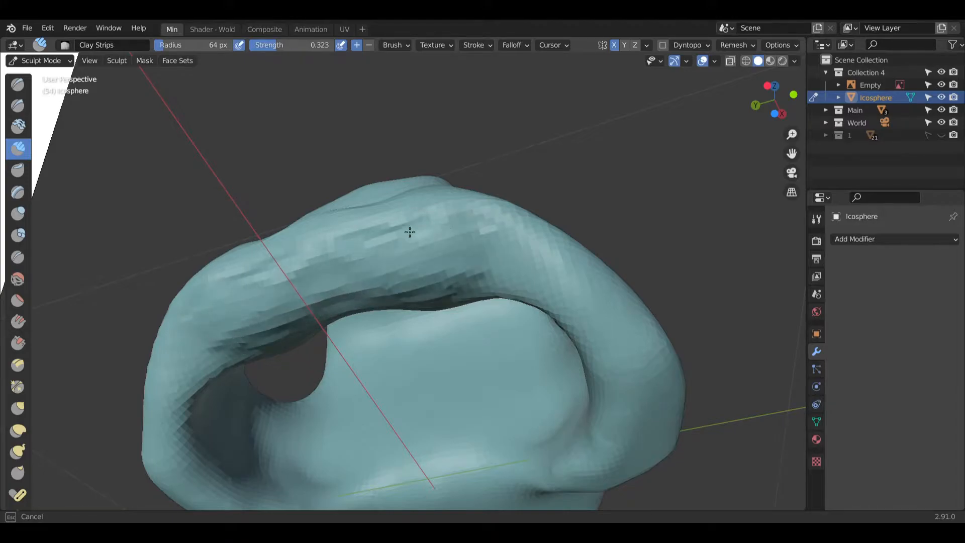
drag(510, 270, 448, 285)
mouse_move(457, 230)
middle_down()
mouse_move(482, 217)
mouse_move(453, 251)
mouse_move(470, 265)
middle_up()
mouse_move(504, 300)
mouse_down()
mouse_move(116, 287)
mouse_move(326, 236)
mouse_move(362, 251)
mouse_move(310, 256)
mouse_move(391, 234)
mouse_up()
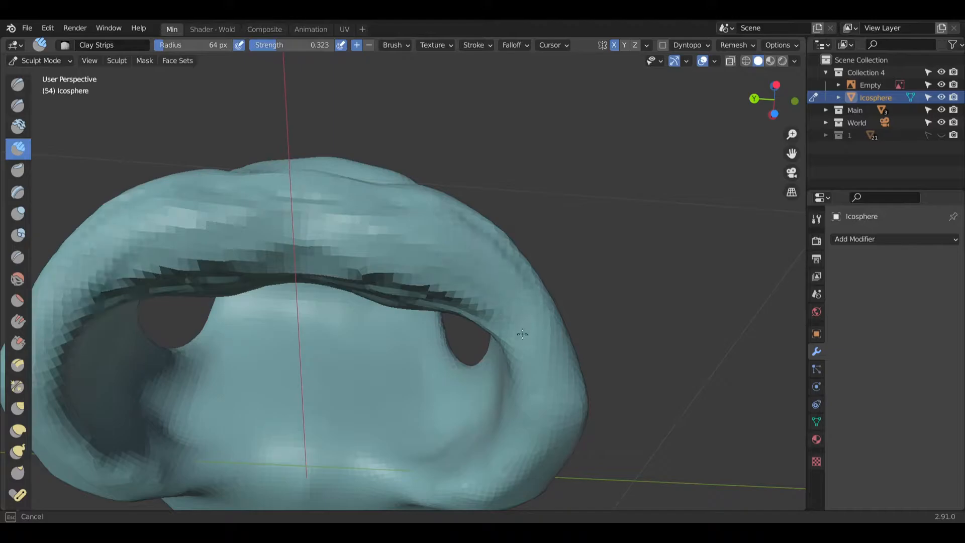
mouse_move(354, 268)
mouse_down()
mouse_move(252, 247)
mouse_move(340, 239)
mouse_up()
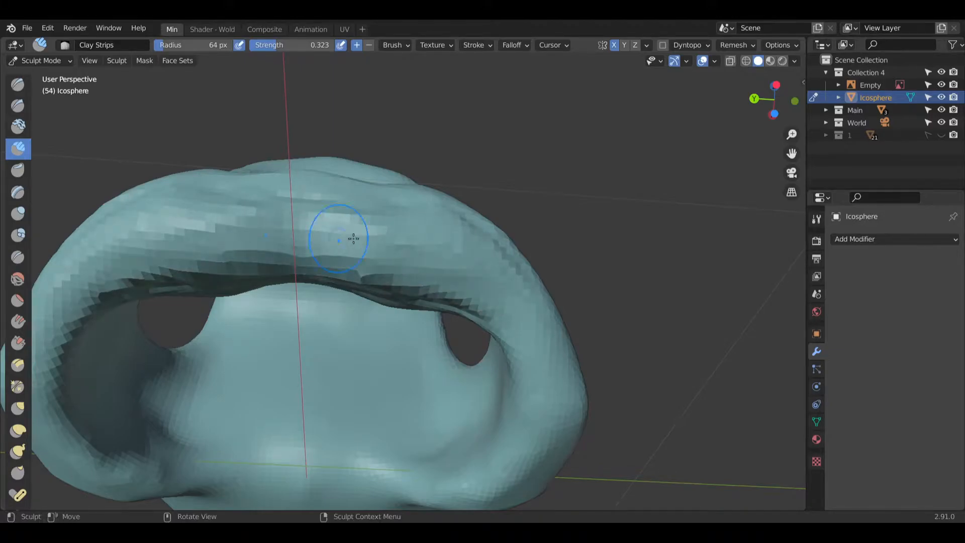
Step: Continue the Clay Strips strokes along the inner side of the jaw rim toward the cheek
mouse_move(442, 252)
middle_down()
mouse_move(418, 277)
mouse_move(493, 142)
mouse_move(454, 259)
middle_up()
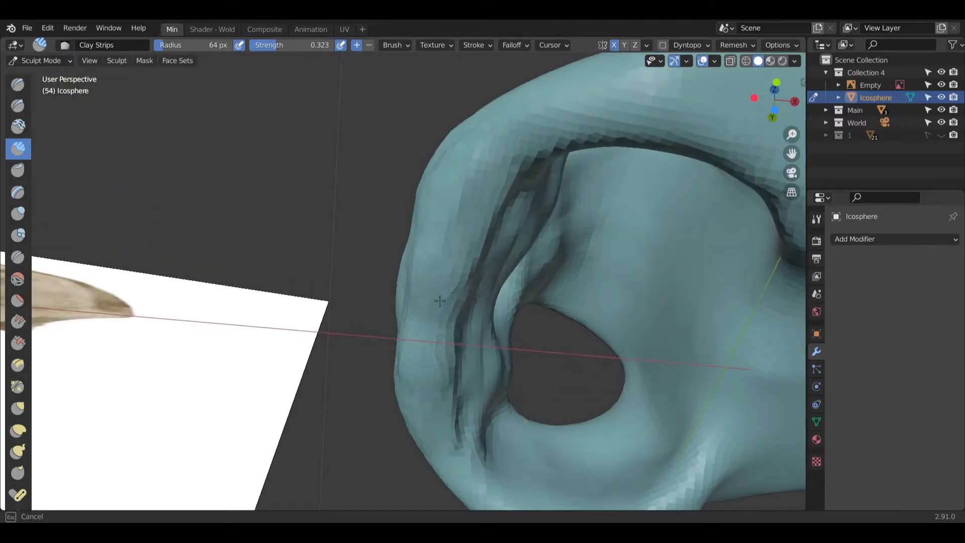
mouse_move(398, 274)
middle_down()
mouse_move(459, 300)
mouse_move(463, 198)
mouse_move(442, 183)
mouse_move(387, 238)
mouse_move(556, 205)
mouse_move(468, 225)
middle_up()
scroll(394, 236, down, 4)
scroll(468, 225, up, 4)
middle_drag(573, 263, 549, 328)
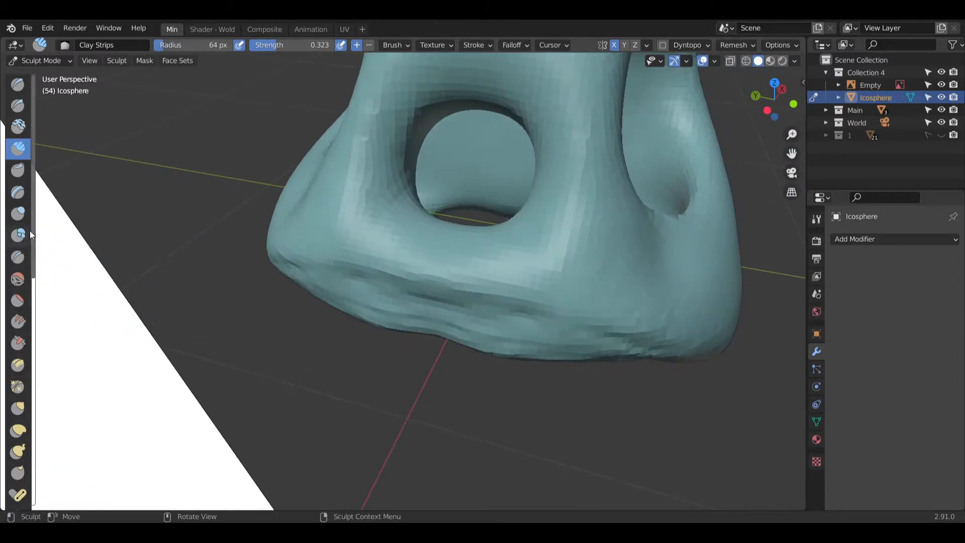
Step: Carve a vertical midline groove from the nose opening down to the jaw's front edge with the Crease brush
click(17, 257)
mouse_move(216, 171)
middle_down()
mouse_move(394, 150)
mouse_move(417, 216)
middle_up()
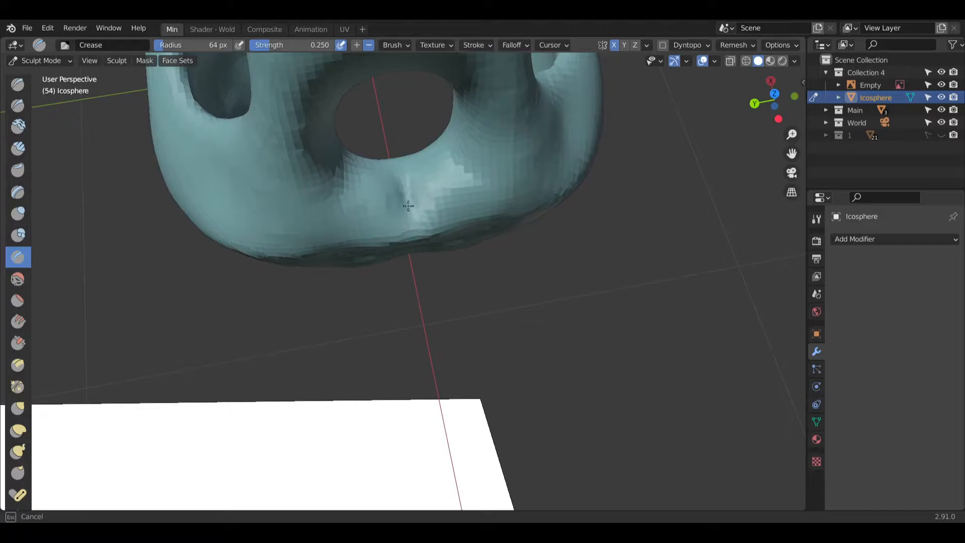
middle_drag(410, 216, 395, 222)
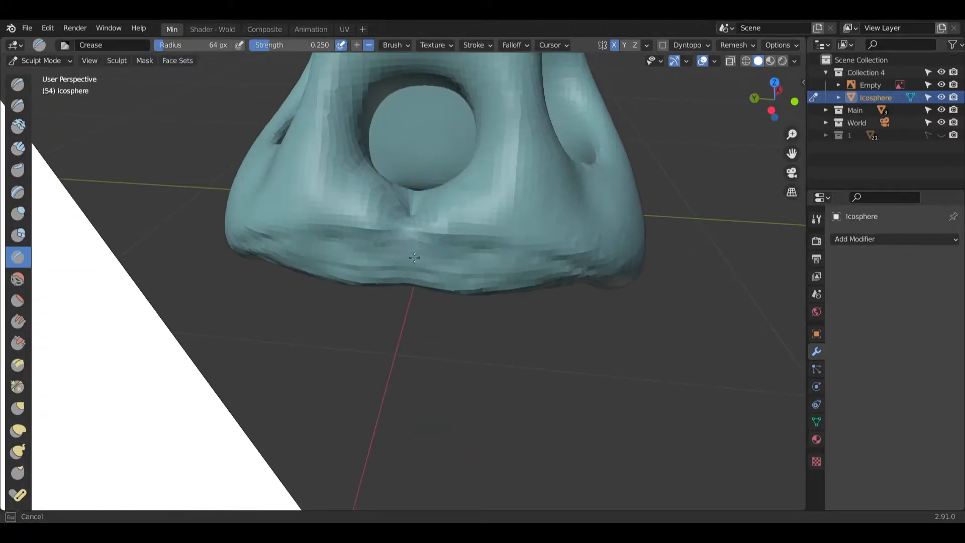
Step: Smooth the midline groove and the rough clay along the front and underside of the upper jaw
click(18, 279)
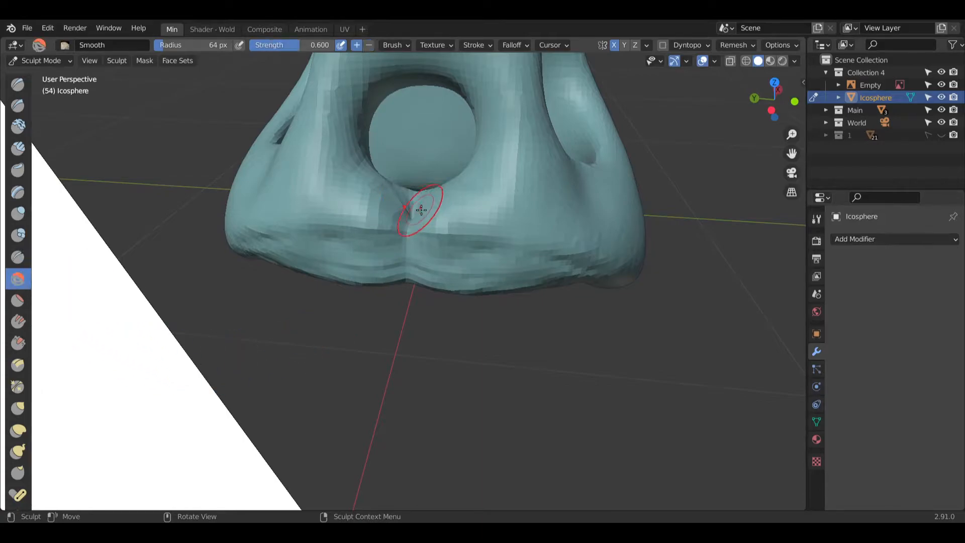
mouse_move(394, 230)
mouse_down()
mouse_move(409, 252)
mouse_move(451, 231)
mouse_move(403, 209)
mouse_move(344, 216)
mouse_move(400, 254)
mouse_up()
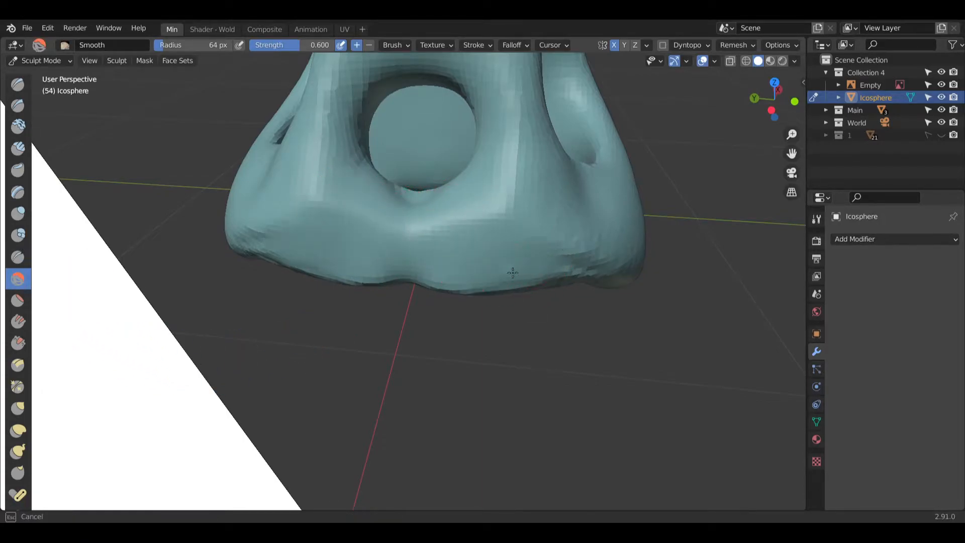
middle_drag(446, 283, 431, 289)
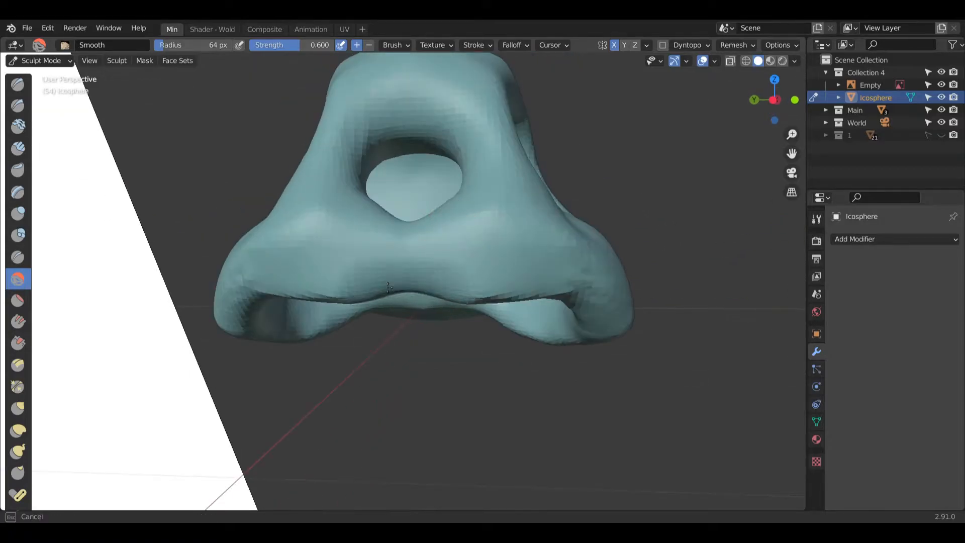
mouse_move(565, 313)
middle_down()
mouse_move(507, 280)
mouse_move(327, 258)
mouse_move(257, 273)
mouse_move(297, 295)
mouse_move(280, 308)
mouse_move(388, 298)
mouse_move(259, 252)
mouse_move(360, 266)
middle_up()
scroll(367, 267, up, 3)
drag(382, 273, 543, 268)
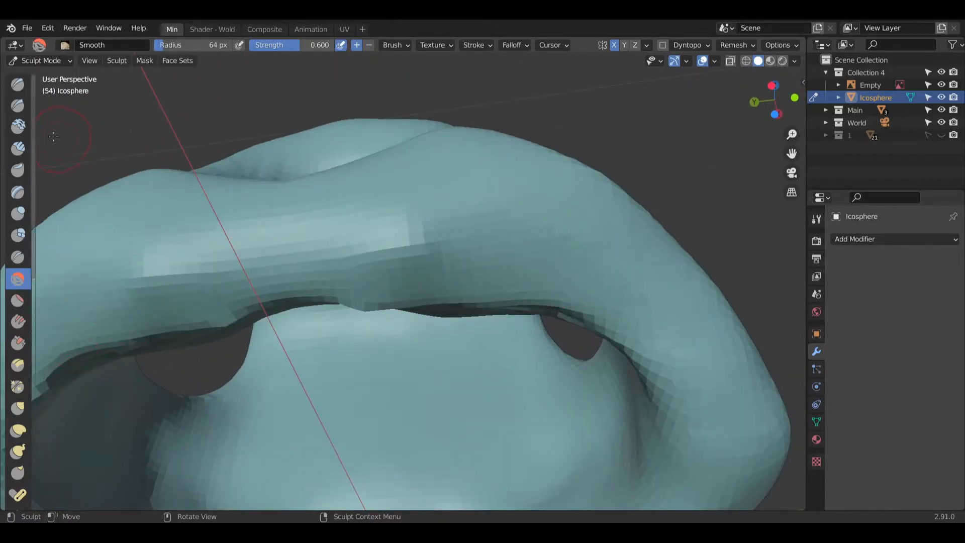
Step: Build up the upper jaw's front lower edge and underside with Clay Strips, raising the brush strength to 0.498
mouse_move(320, 272)
mouse_down()
mouse_move(216, 266)
mouse_move(362, 246)
mouse_move(457, 247)
mouse_move(258, 254)
mouse_move(652, 296)
mouse_up()
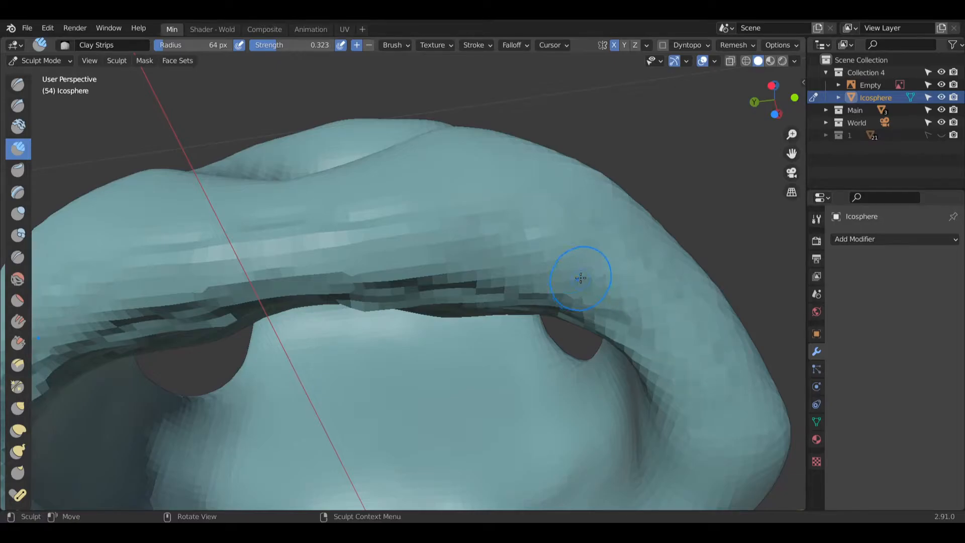
mouse_move(425, 262)
mouse_down()
mouse_move(377, 249)
mouse_move(510, 236)
mouse_up()
mouse_move(473, 226)
ctrl+middle_down()
mouse_move(412, 254)
mouse_move(408, 221)
ctrl+middle_up()
mouse_move(297, 278)
mouse_down()
mouse_move(502, 301)
mouse_move(312, 255)
mouse_move(522, 295)
mouse_move(367, 274)
mouse_up()
mouse_move(366, 273)
middle_down()
mouse_move(446, 306)
mouse_move(432, 133)
mouse_move(439, 194)
middle_up()
mouse_move(463, 281)
mouse_down()
mouse_move(377, 279)
mouse_move(563, 327)
mouse_move(434, 306)
mouse_move(437, 297)
mouse_move(382, 301)
mouse_move(596, 309)
mouse_up()
middle_drag(447, 275, 378, 271)
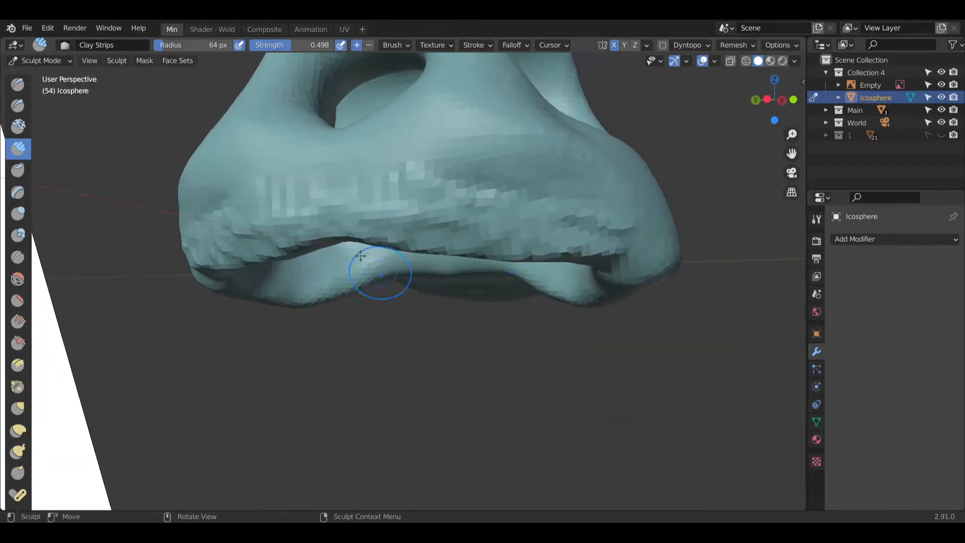
mouse_move(107, 171)
middle_down()
mouse_move(317, 254)
mouse_move(293, 286)
middle_up()
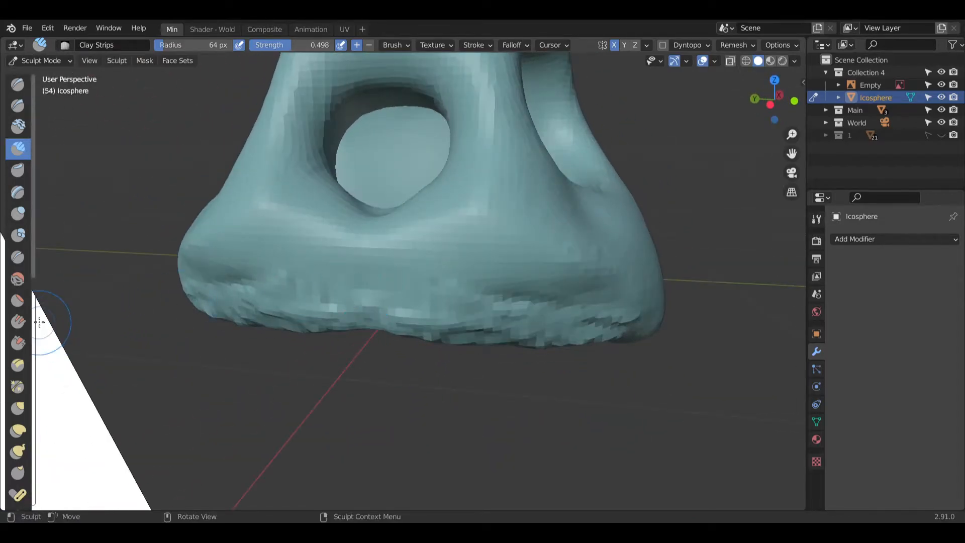
Step: Crease the midline below the nose opening again, deepening the notch at the opening's lower edge
click(18, 257)
middle_drag(201, 252, 351, 247)
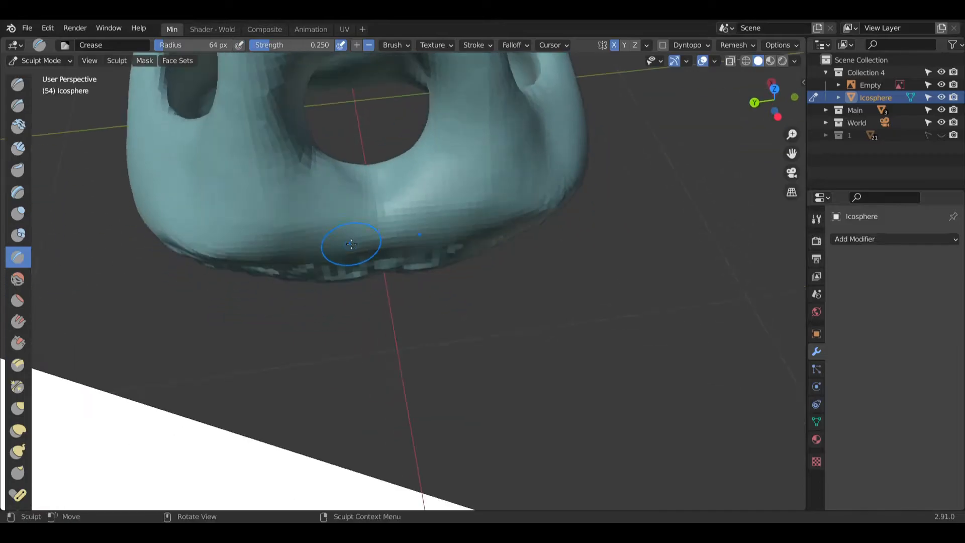
drag(346, 208, 381, 208)
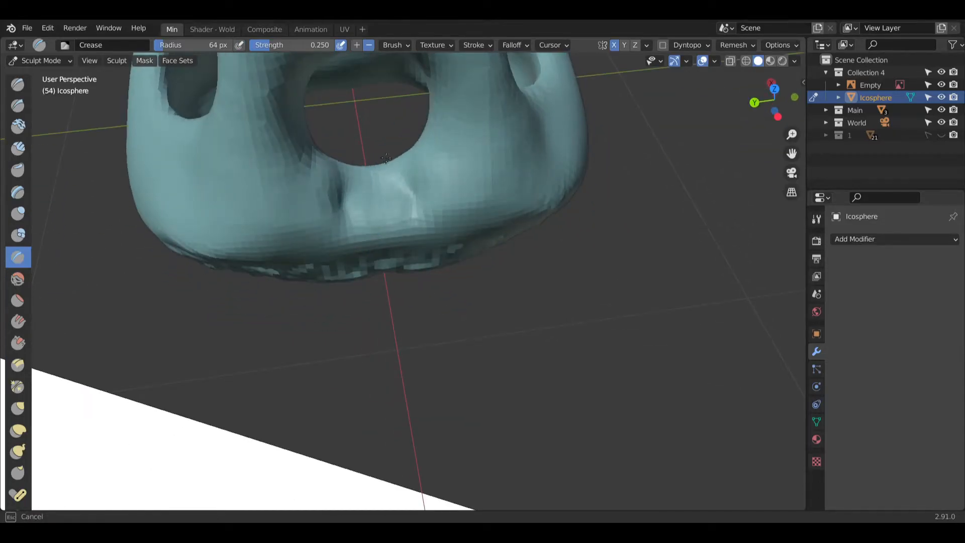
mouse_move(327, 181)
mouse_down()
mouse_move(349, 180)
mouse_move(359, 196)
mouse_move(384, 167)
mouse_move(368, 183)
mouse_up()
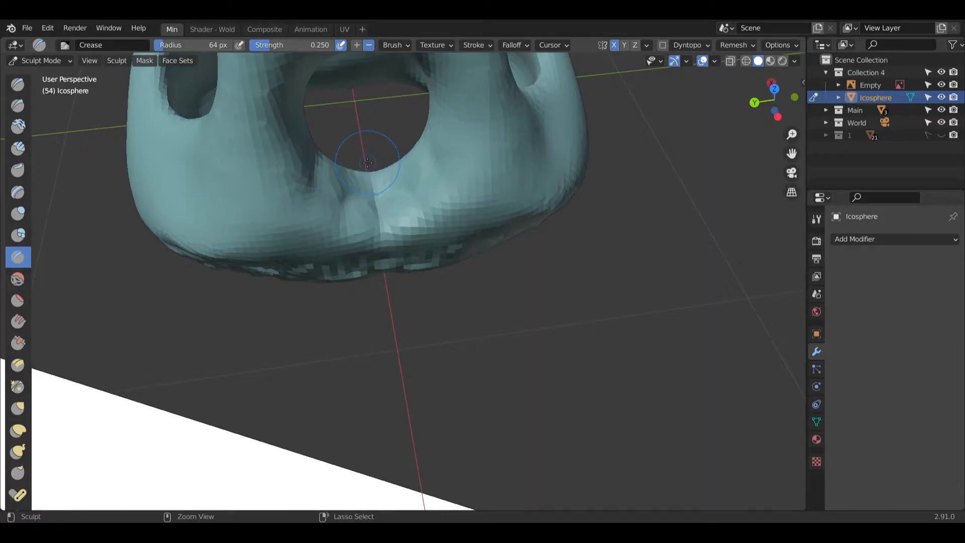
drag(362, 146, 375, 205)
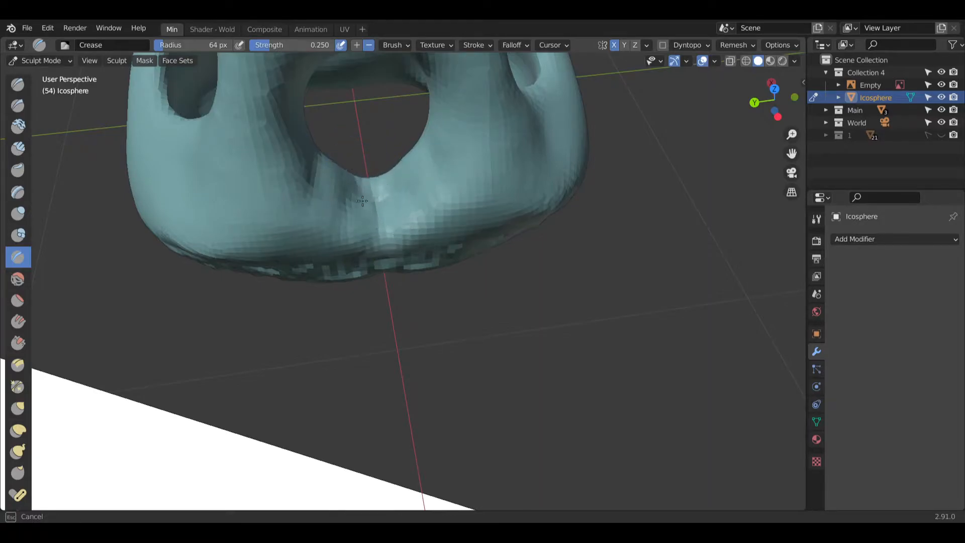
middle_drag(378, 235, 369, 218)
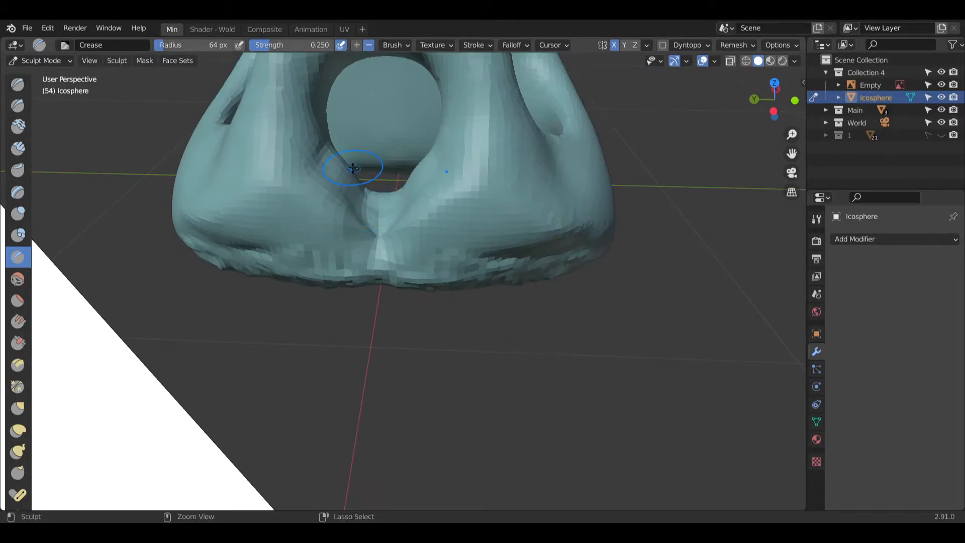
mouse_move(383, 170)
middle_down()
mouse_move(399, 339)
mouse_move(382, 303)
mouse_move(388, 289)
middle_up()
drag(388, 289, 393, 276)
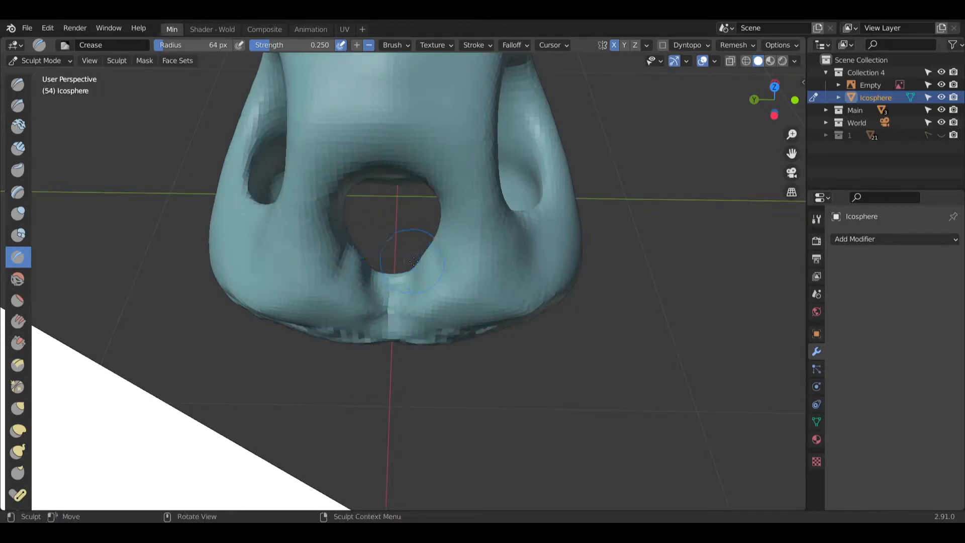
mouse_move(415, 257)
middle_down()
mouse_move(416, 272)
mouse_move(389, 251)
mouse_move(377, 216)
mouse_move(367, 227)
middle_up()
middle_drag(437, 253, 352, 274)
Step: Smooth the front of the upper jaw and its lower edge with a 128 px Smooth brush at strength 0.302
click(18, 279)
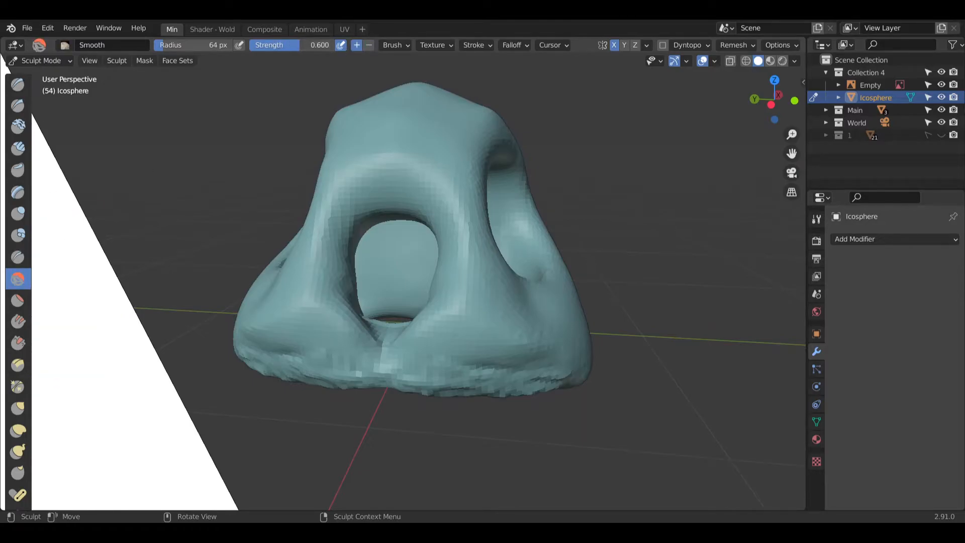
scroll(419, 282, up, 3)
mouse_move(457, 410)
middle_down()
mouse_move(415, 420)
mouse_move(372, 410)
middle_up()
key(f)
click(370, 247)
mouse_move(370, 248)
middle_down()
mouse_move(379, 305)
mouse_move(378, 218)
middle_up()
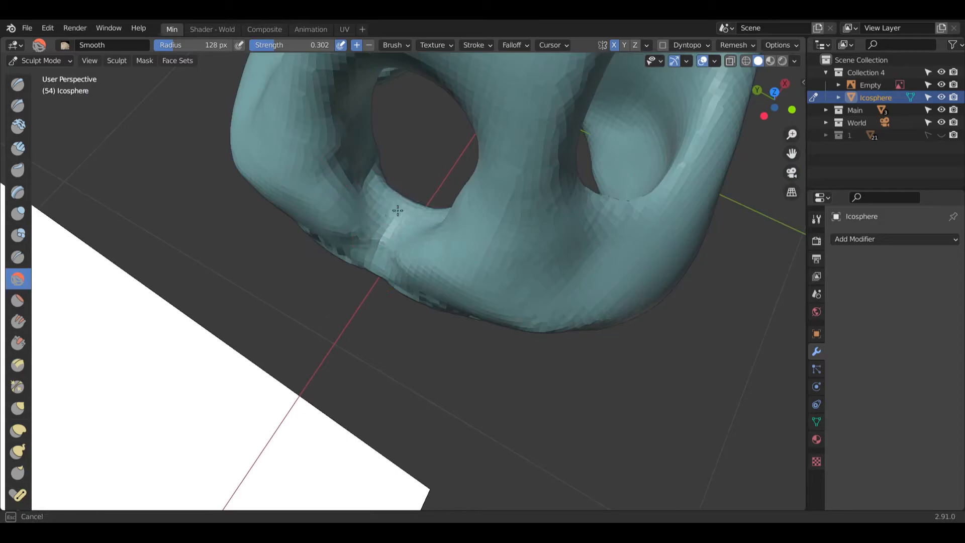
middle_drag(354, 258, 418, 280)
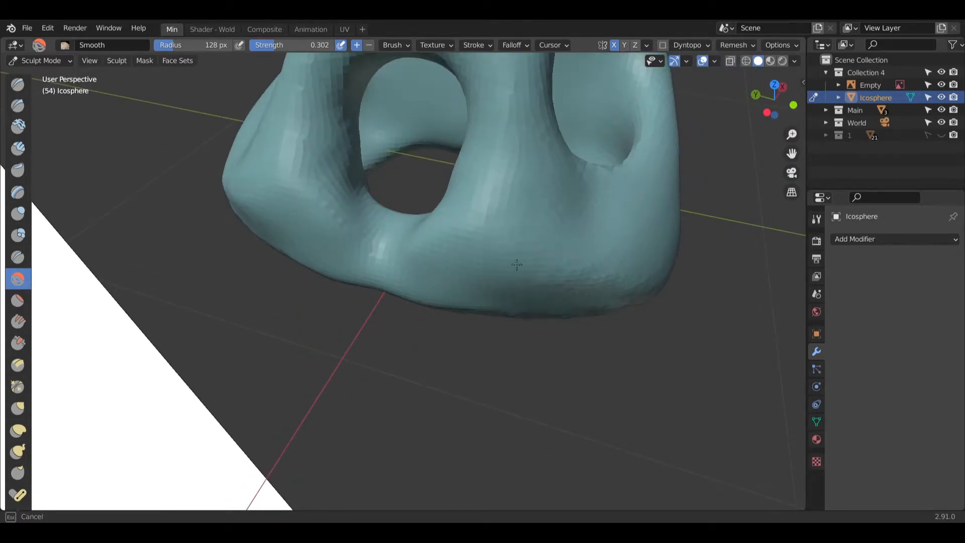
mouse_move(501, 223)
middle_down()
mouse_move(594, 226)
mouse_move(450, 253)
middle_up()
Step: Smooth the rims of the eye socket and nose opening, and compare the skull's profile with the bobcat reference
middle_drag(701, 127, 689, 171)
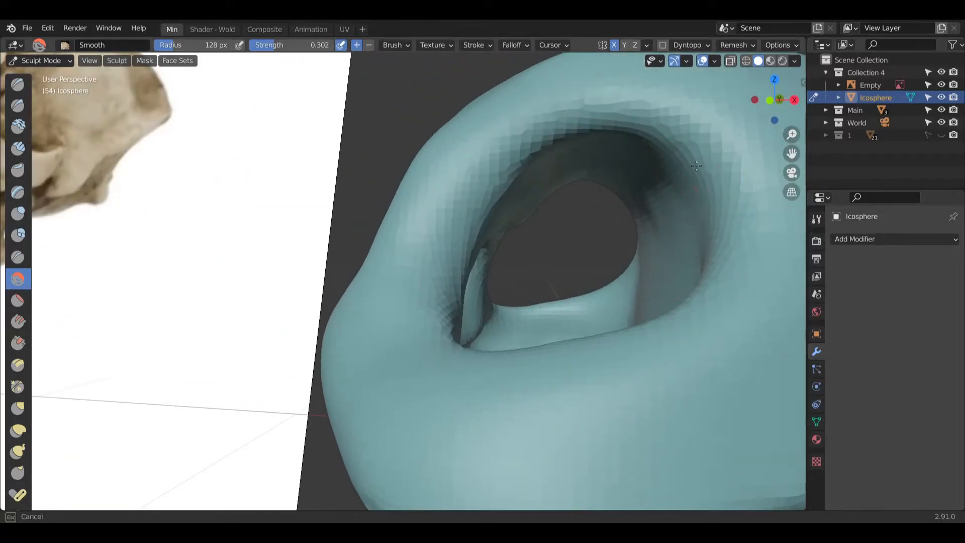
middle_drag(442, 330, 374, 290)
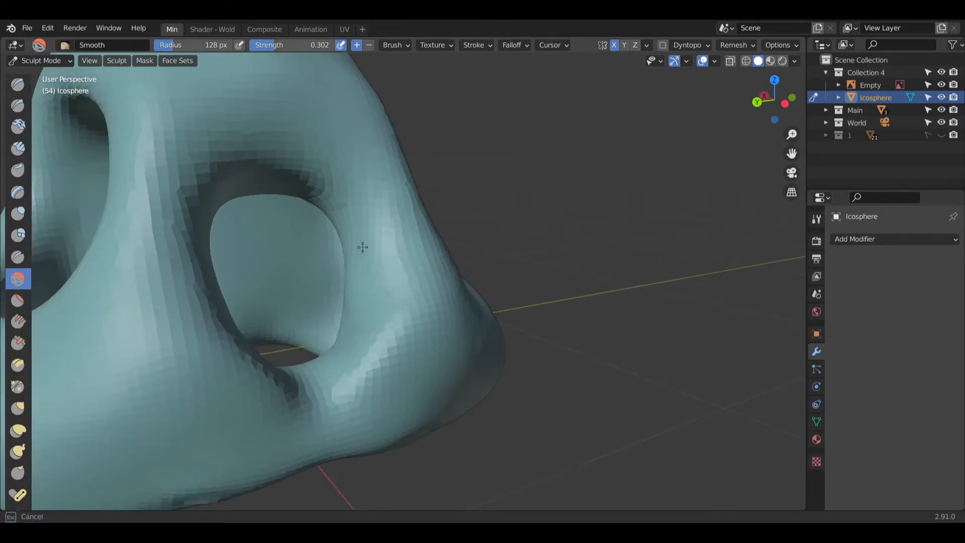
mouse_move(237, 147)
mouse_down()
mouse_move(211, 282)
mouse_move(246, 390)
mouse_up()
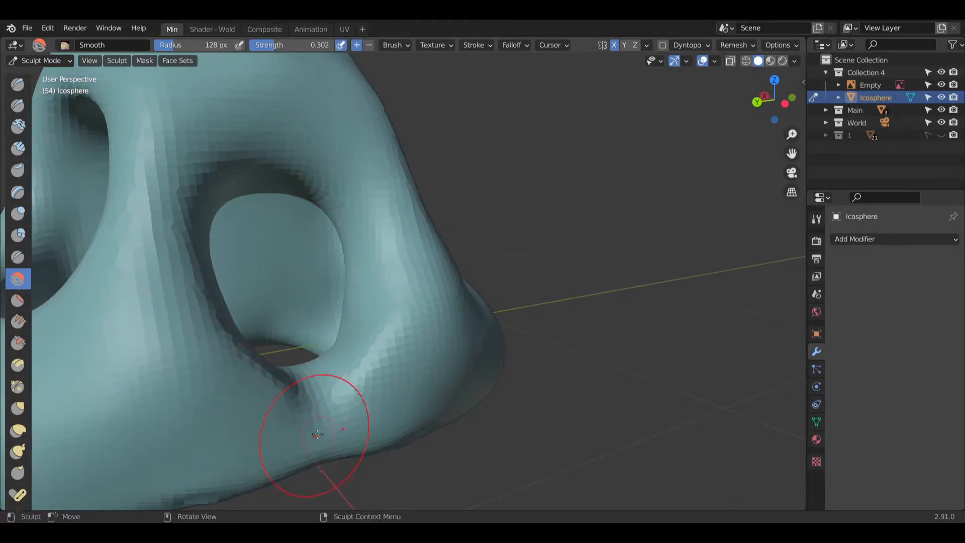
scroll(322, 397, down, 3)
middle_drag(420, 377, 352, 374)
scroll(517, 366, down, 3)
middle_drag(517, 366, 524, 343)
scroll(425, 362, down, 3)
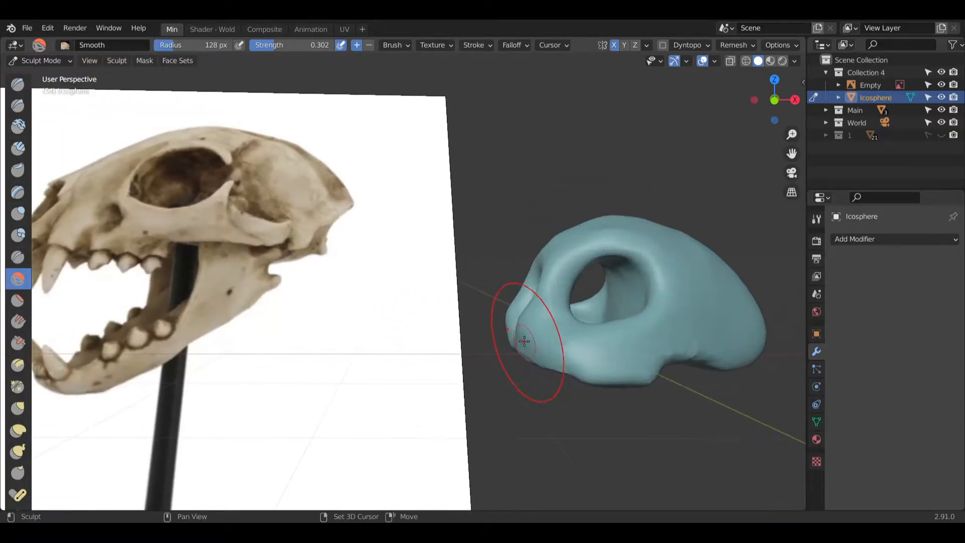
scroll(646, 334, down, 2)
Step: Thicken the rear rim of the eye socket with the Inflate/Deflate brush at strength 0.740
scroll(613, 345, up, 6)
scroll(589, 348, down, 1)
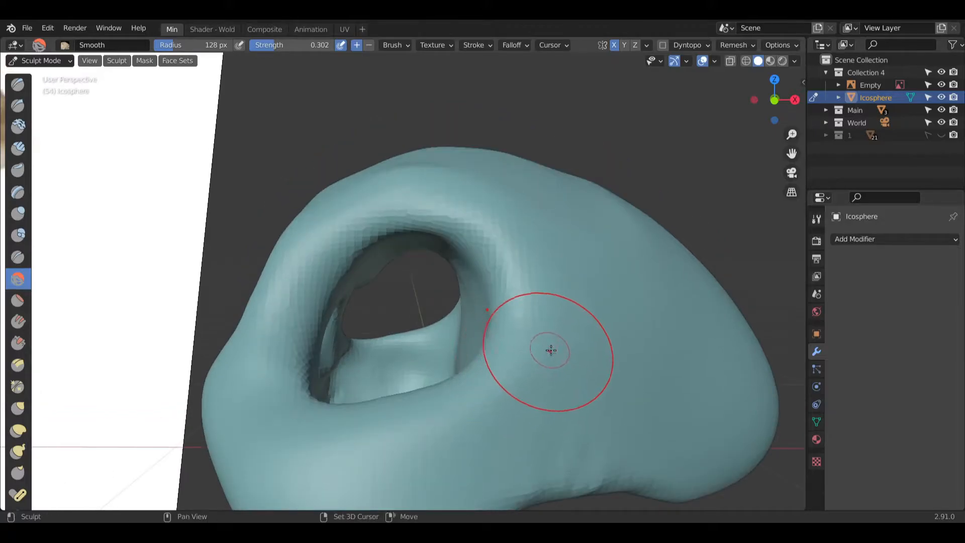
click(18, 214)
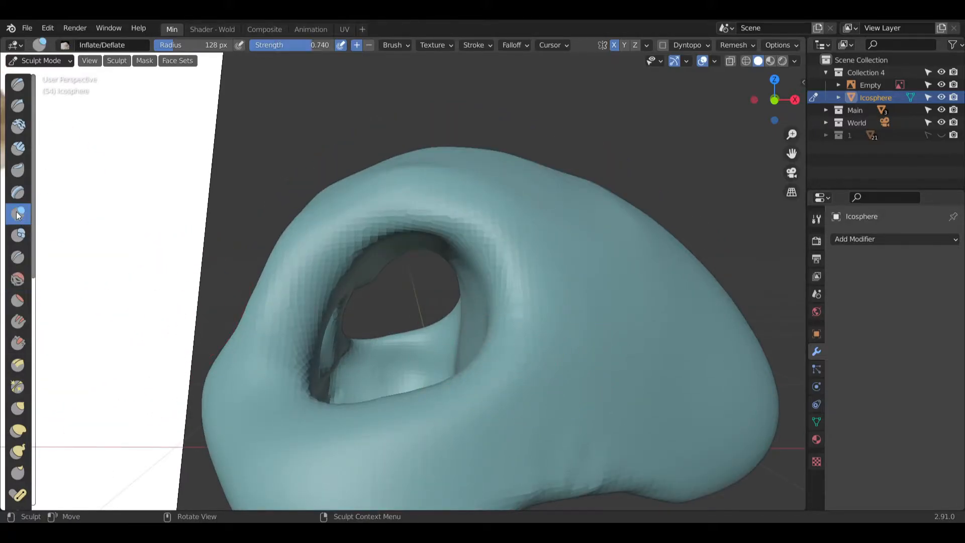
middle_drag(172, 269, 331, 279)
drag(381, 312, 375, 352)
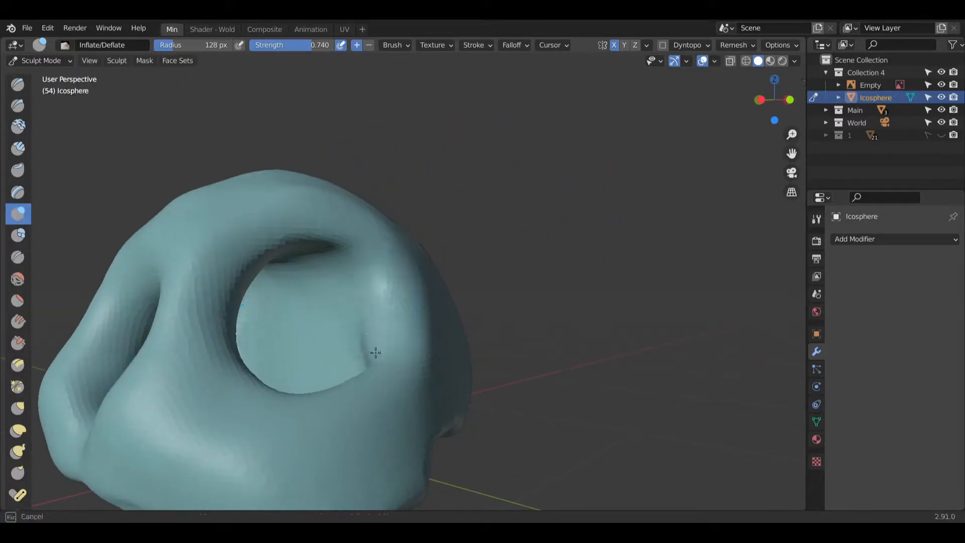
mouse_move(370, 267)
mouse_down()
mouse_move(367, 371)
mouse_move(355, 347)
mouse_up()
Step: Smooth the inflated rear rim of the eye socket, blending it into the upper rim and the inner wall
key(shift+s)
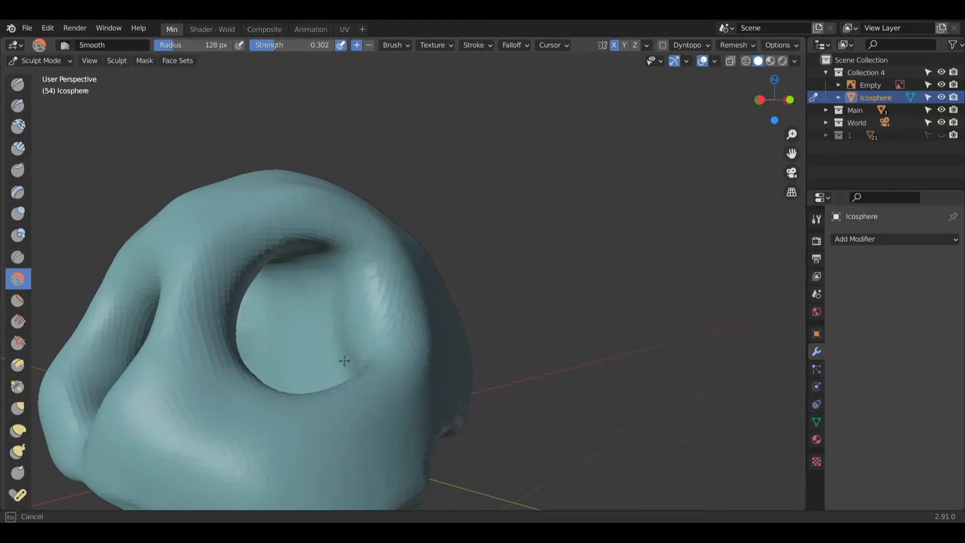
drag(365, 327, 387, 302)
mouse_move(388, 302)
middle_down()
mouse_move(352, 322)
mouse_move(342, 347)
mouse_move(442, 324)
middle_up()
drag(472, 320, 485, 367)
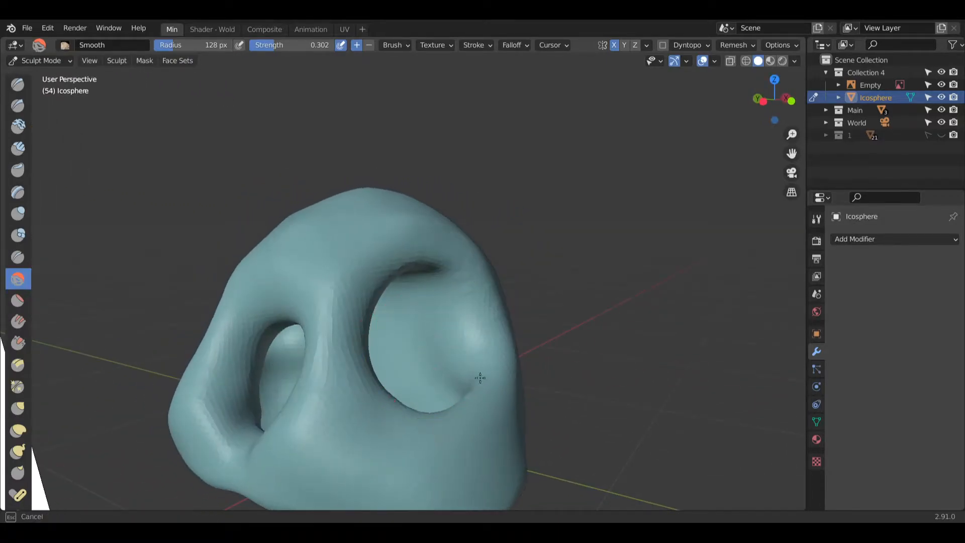
middle_drag(448, 373, 478, 383)
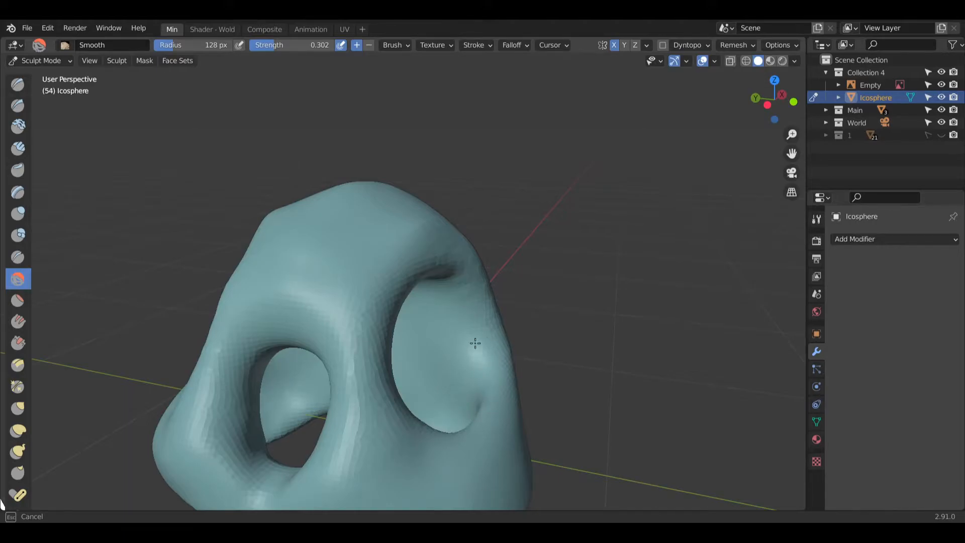
drag(473, 315, 445, 286)
mouse_move(446, 286)
middle_down()
mouse_move(353, 291)
mouse_move(402, 327)
middle_up()
scroll(445, 355, up, 6)
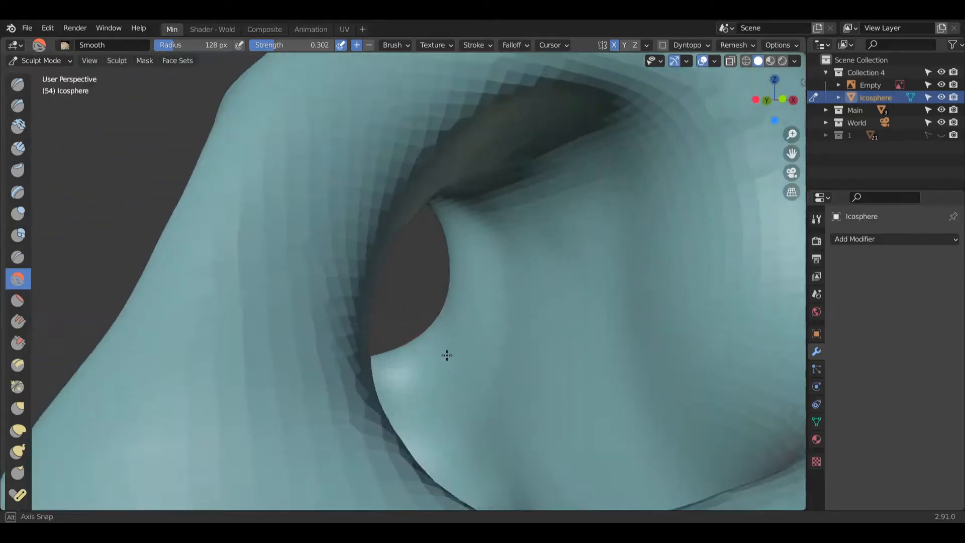
shift+middle_drag(543, 343, 44, 203)
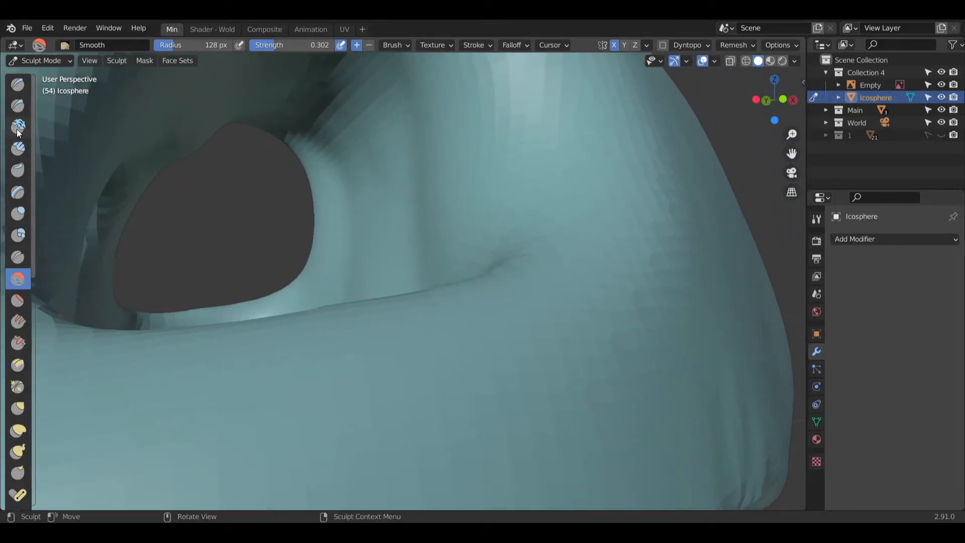
Step: Smooth the rear lower corner of the eye socket with the Smooth brush, raise its strength to 0.565, and undo the last stroke
middle_drag(294, 205, 347, 223)
drag(533, 267, 527, 272)
drag(578, 299, 581, 270)
mouse_move(578, 268)
middle_down()
mouse_move(466, 270)
mouse_move(500, 273)
mouse_move(491, 277)
middle_up()
key(ctrl+z)
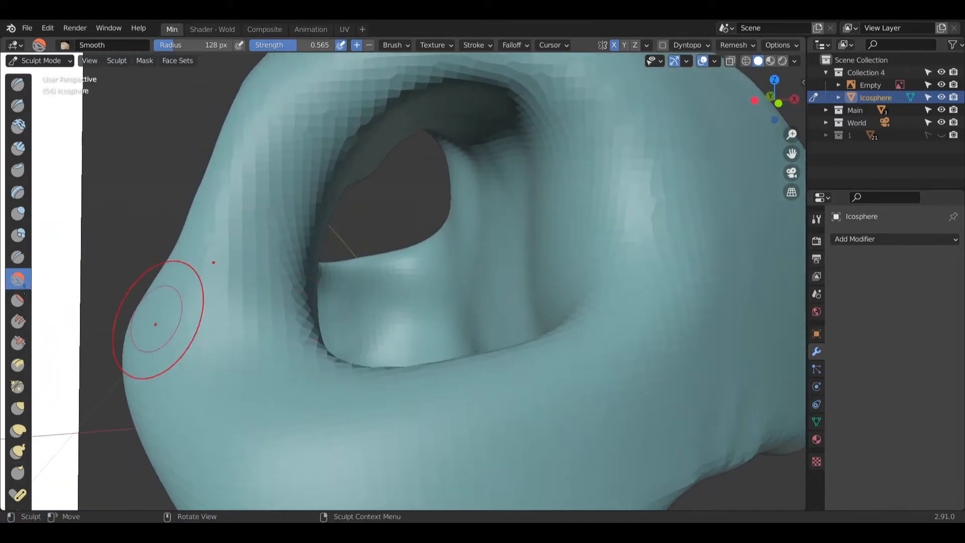
Step: Build up the inner rear wall of the eye socket with Clay Strips and smooth it with the Smooth brush at strength 0.565
click(18, 148)
middle_drag(194, 189, 409, 204)
mouse_move(409, 205)
mouse_down()
mouse_move(476, 293)
mouse_move(406, 295)
mouse_up()
click(18, 279)
drag(319, 242, 503, 254)
mouse_move(502, 254)
middle_down()
mouse_move(452, 224)
mouse_move(401, 230)
mouse_move(490, 222)
middle_up()
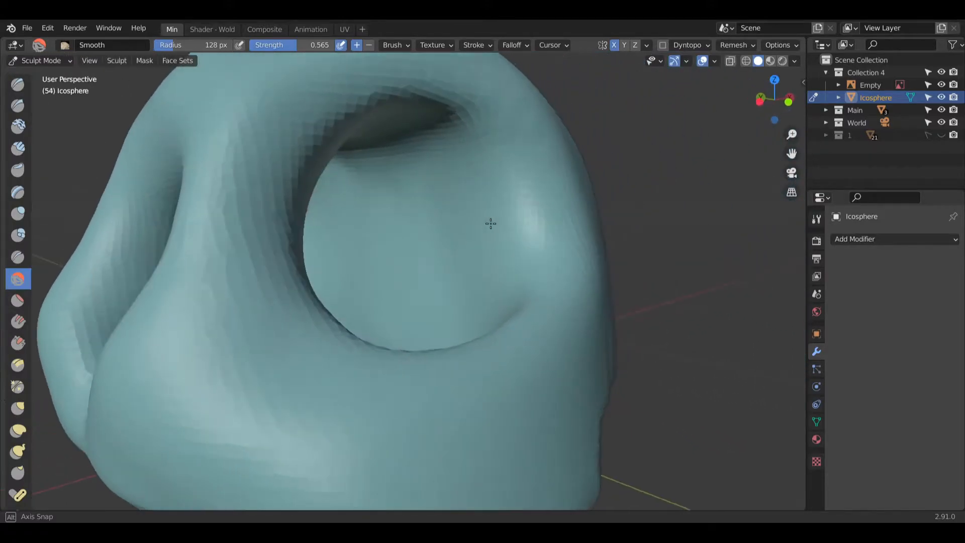
Step: Define the upper rear edge inside the eye socket with the Crease brush and soften it with the Smooth brush
click(19, 256)
mouse_move(402, 144)
mouse_down()
mouse_move(517, 108)
mouse_move(477, 147)
mouse_move(515, 152)
mouse_move(462, 125)
mouse_move(463, 137)
mouse_up()
click(17, 278)
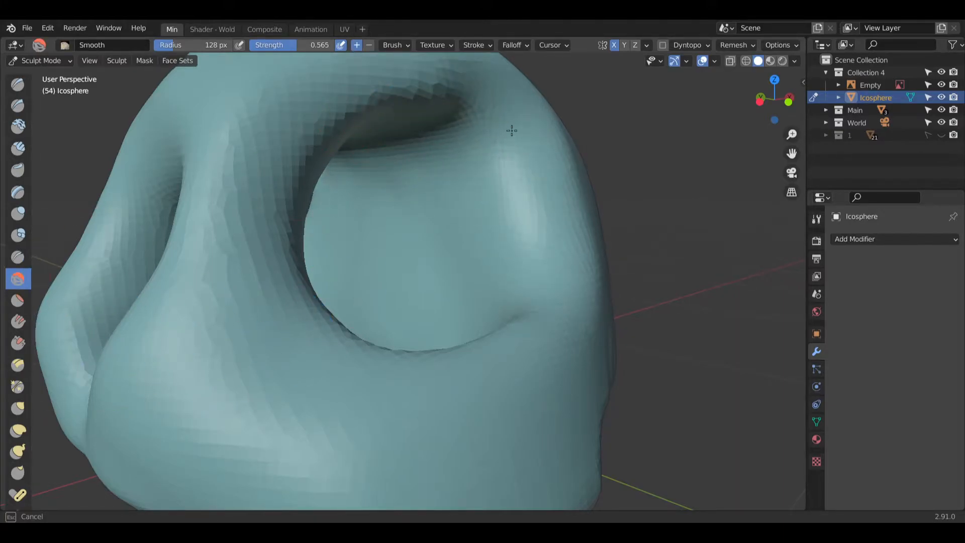
mouse_move(453, 123)
middle_down()
mouse_move(480, 271)
mouse_move(446, 295)
mouse_move(446, 248)
mouse_move(443, 301)
mouse_move(476, 295)
middle_up()
scroll(475, 232, down, 5)
scroll(481, 283, up, 6)
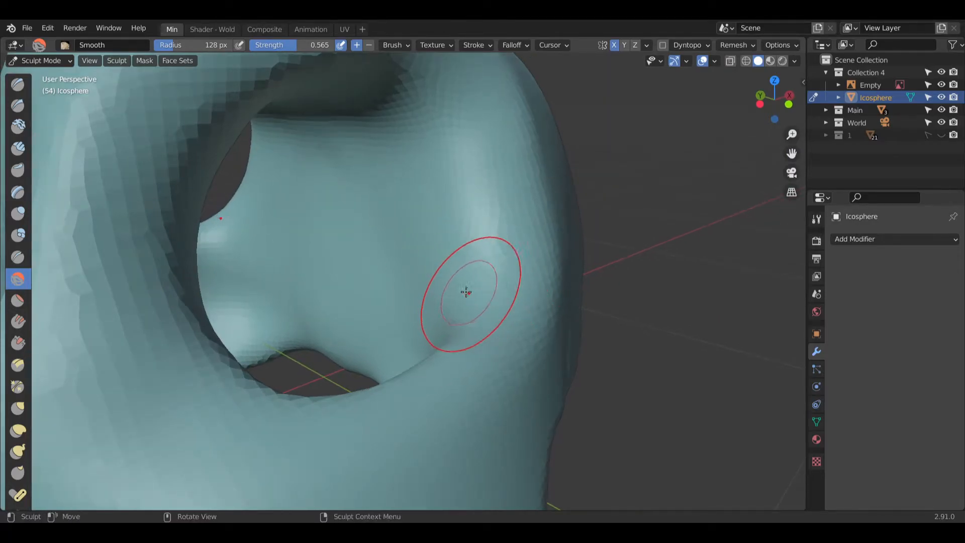
Step: Thicken the rear lower rim of the eye socket with the Inflate/Deflate brush and blend it using the Smooth brush at strength 0.565
click(18, 214)
mouse_move(456, 294)
mouse_down()
mouse_move(401, 377)
mouse_move(487, 258)
mouse_move(431, 367)
mouse_up()
click(18, 279)
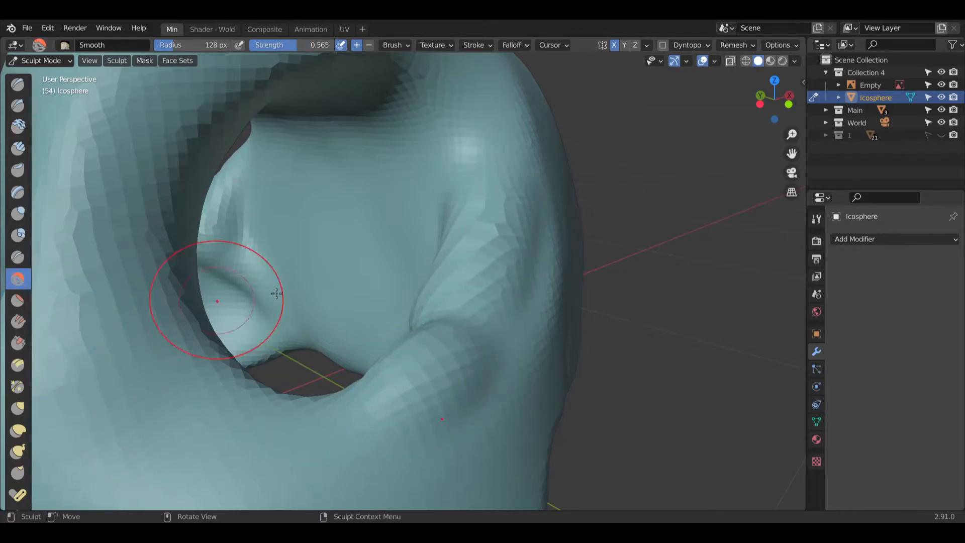
middle_drag(216, 292, 442, 298)
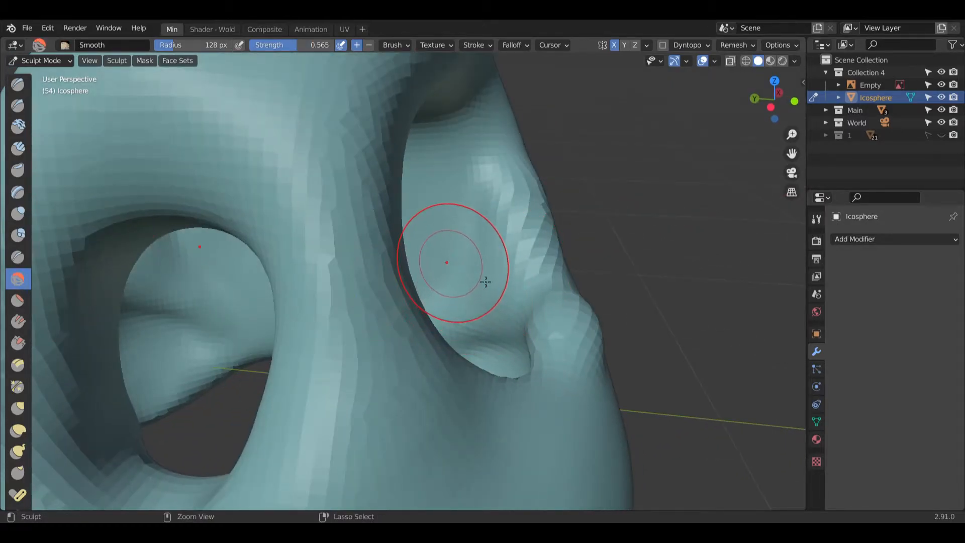
middle_drag(522, 341, 437, 321)
drag(437, 321, 560, 342)
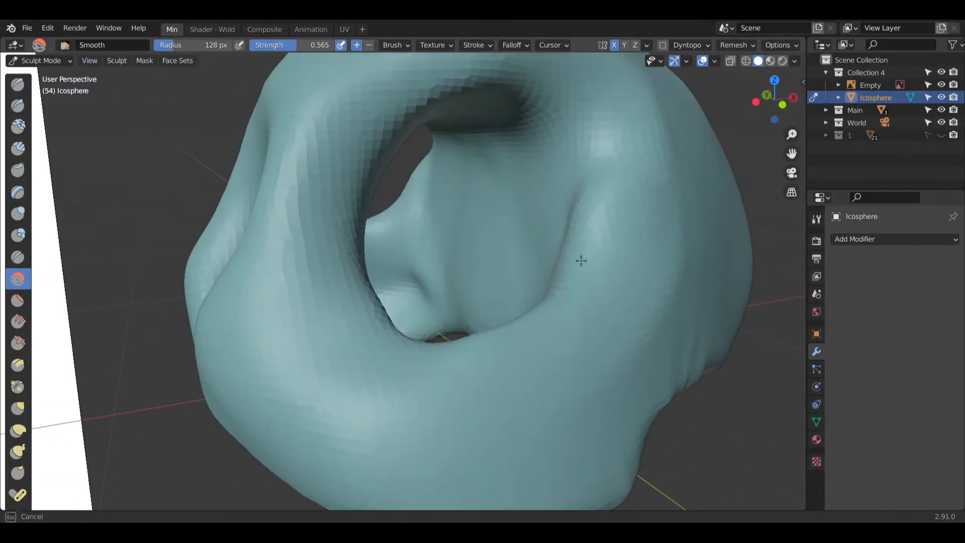
Step: Smooth the lower inner wall of the eye socket and the bone bridge between its two openings
scroll(568, 295, up, 5)
mouse_move(502, 345)
middle_down()
mouse_move(543, 330)
mouse_move(388, 420)
middle_up()
scroll(524, 334, up, 3)
mouse_move(523, 333)
middle_down()
mouse_move(472, 367)
mouse_move(496, 353)
middle_up()
scroll(496, 353, down, 6)
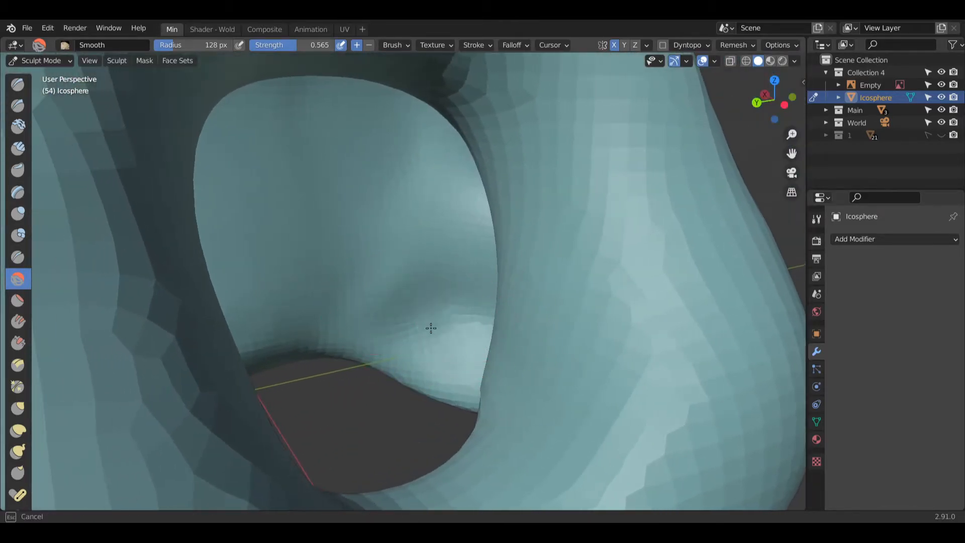
mouse_move(395, 305)
middle_down()
mouse_move(517, 340)
mouse_move(276, 341)
mouse_move(414, 295)
middle_up()
drag(414, 295, 346, 303)
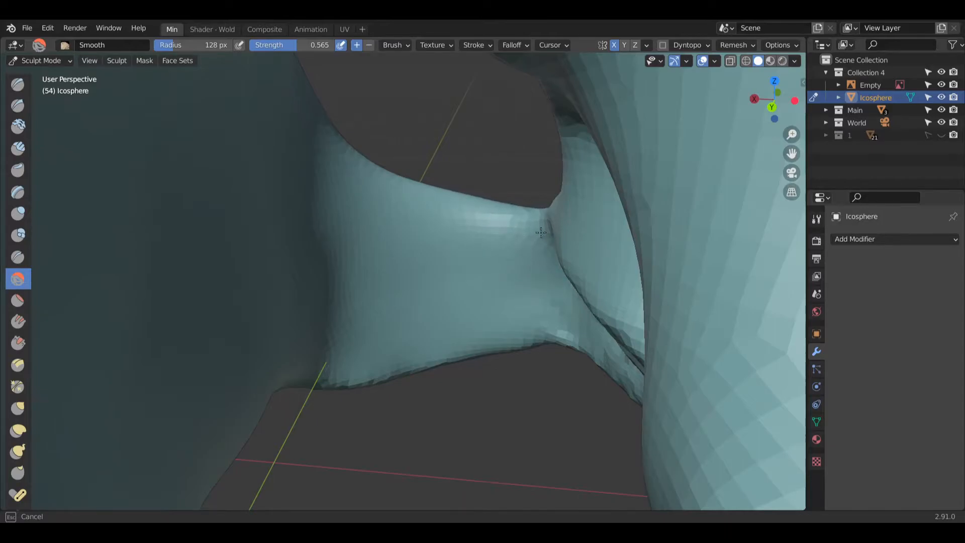
drag(543, 233, 528, 249)
Step: Fill the folds along the inner bone bridge behind the eye socket with Clay Strips at strength 0.323 and remesh the skull
middle_drag(502, 274, 534, 265)
scroll(543, 263, up, 5)
mouse_move(625, 243)
shift+middle_down()
mouse_move(389, 272)
mouse_move(326, 245)
shift+middle_up()
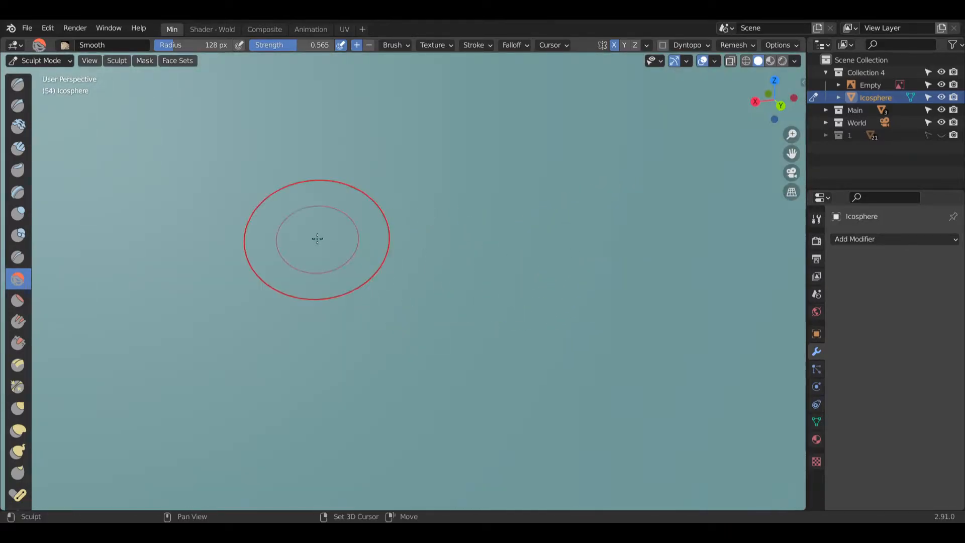
scroll(547, 256, down, 3)
mouse_move(547, 257)
middle_down()
mouse_move(310, 287)
mouse_move(383, 345)
middle_up()
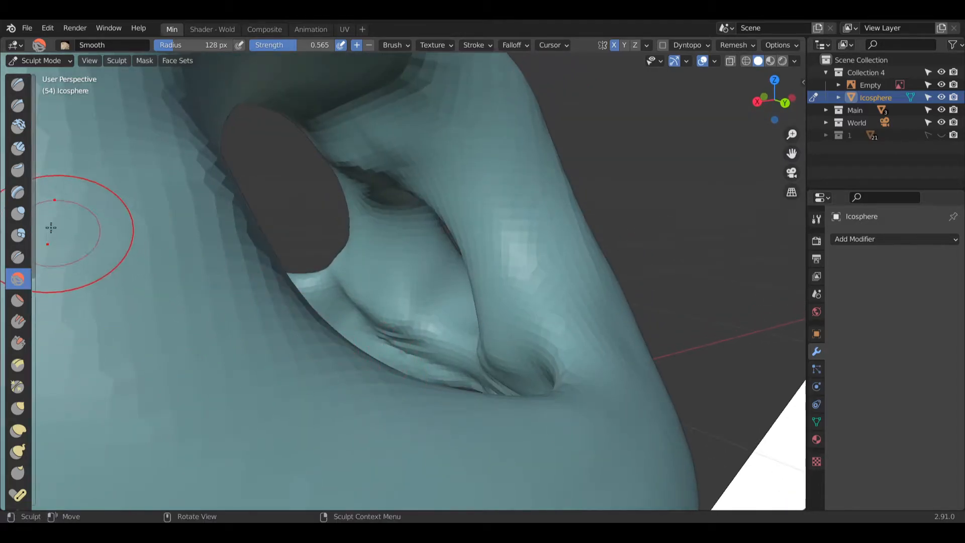
click(18, 147)
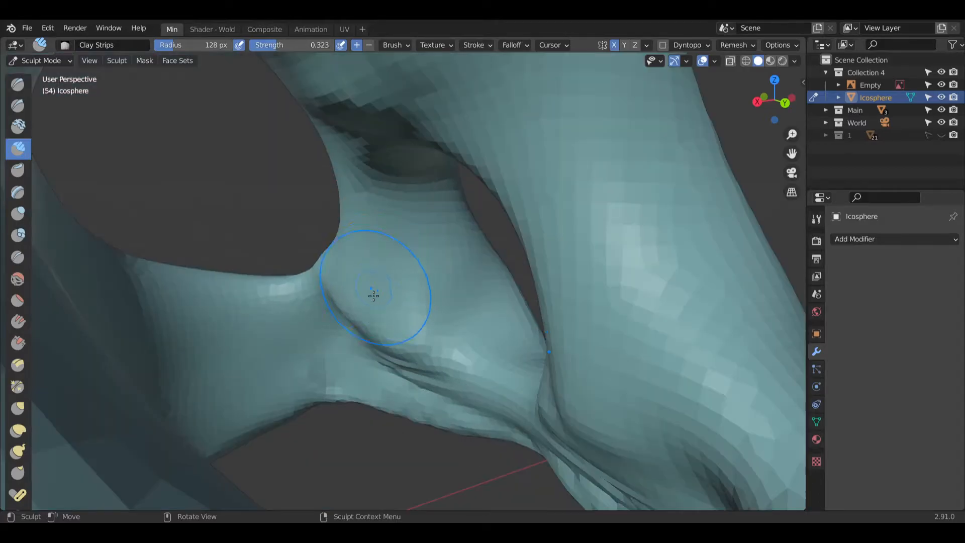
mouse_move(373, 295)
mouse_down()
mouse_move(366, 328)
mouse_move(386, 343)
mouse_move(403, 282)
mouse_move(431, 317)
mouse_move(405, 349)
mouse_move(421, 274)
mouse_move(523, 402)
mouse_move(370, 297)
mouse_move(351, 297)
mouse_move(398, 270)
mouse_move(399, 215)
mouse_move(382, 236)
mouse_move(392, 274)
mouse_move(392, 221)
mouse_move(424, 274)
mouse_move(420, 342)
mouse_move(216, 382)
mouse_up()
mouse_move(307, 371)
mouse_down()
mouse_move(405, 367)
mouse_move(528, 401)
mouse_move(474, 384)
mouse_up()
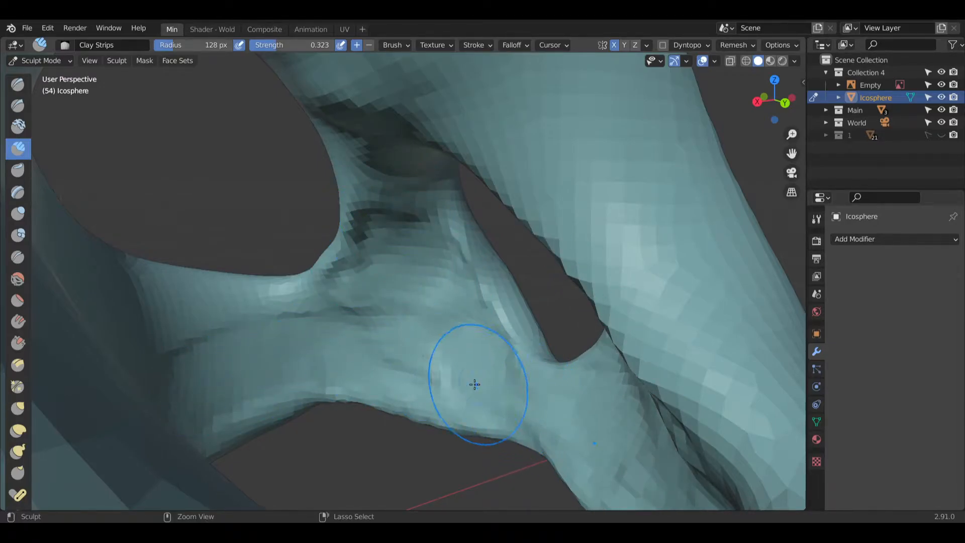
key(ctrl+r)
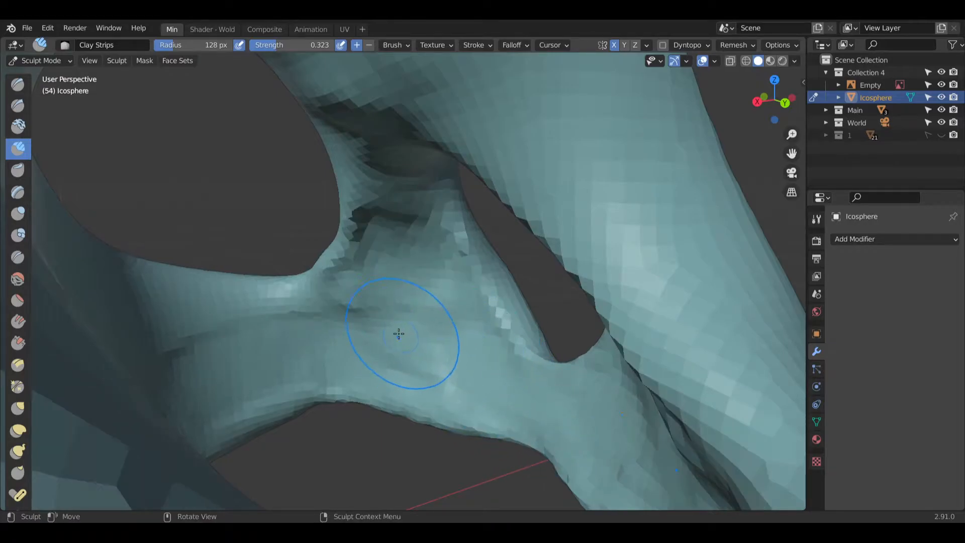
mouse_move(349, 330)
mouse_down()
mouse_move(387, 240)
mouse_move(377, 302)
mouse_move(384, 190)
mouse_up()
key(ctrl+r)
Step: Reshape the upper inner wall around the small hollow behind the eye socket with Clay Strips at strength 0.323
mouse_move(384, 202)
middle_down()
mouse_move(382, 188)
mouse_move(394, 183)
mouse_move(389, 218)
middle_up()
shift+middle_drag(384, 145, 334, 258)
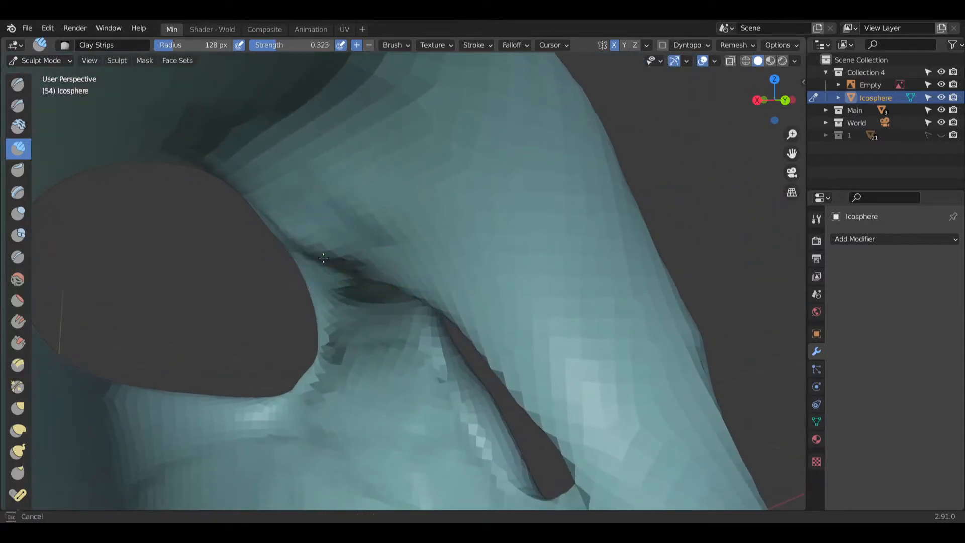
mouse_move(339, 276)
mouse_down()
mouse_move(355, 172)
mouse_move(324, 280)
mouse_move(345, 183)
mouse_move(357, 259)
mouse_move(324, 198)
mouse_move(252, 123)
mouse_move(313, 194)
mouse_up()
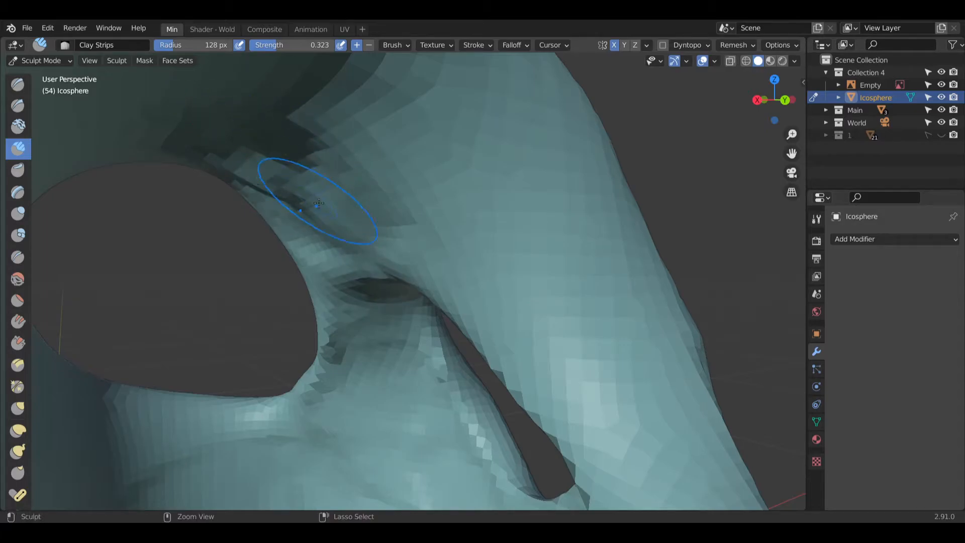
mouse_move(367, 166)
mouse_down()
mouse_move(248, 112)
mouse_move(271, 151)
mouse_move(247, 173)
mouse_move(346, 268)
mouse_up()
mouse_move(403, 204)
ctrl+mouse_down()
mouse_move(364, 221)
mouse_move(347, 216)
mouse_move(369, 236)
ctrl+mouse_up()
mouse_move(395, 297)
ctrl+mouse_down()
mouse_move(391, 285)
mouse_move(365, 362)
mouse_move(391, 408)
ctrl+mouse_up()
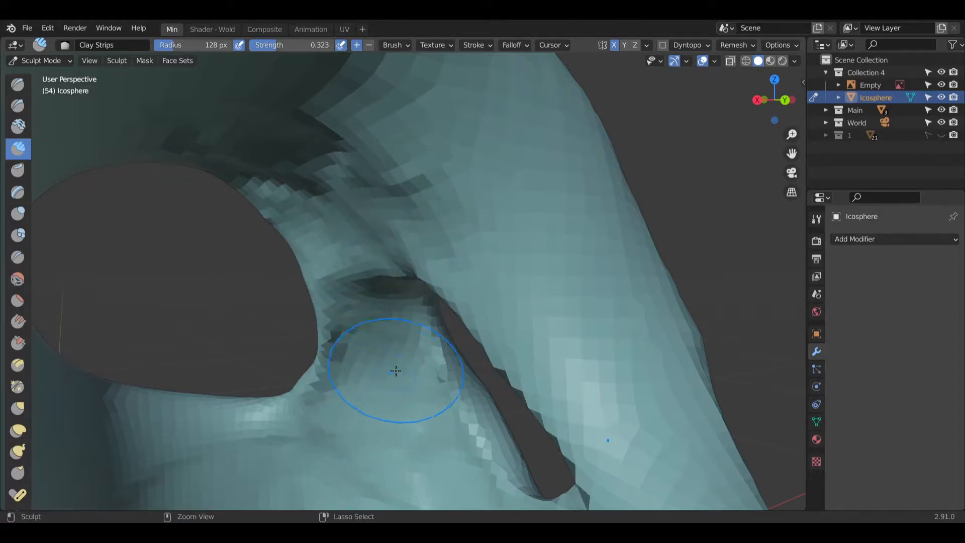
Step: Smooth the clay strokes around the hollow and along the inner bone bridge with the Smooth brush at strength 0.261
click(18, 278)
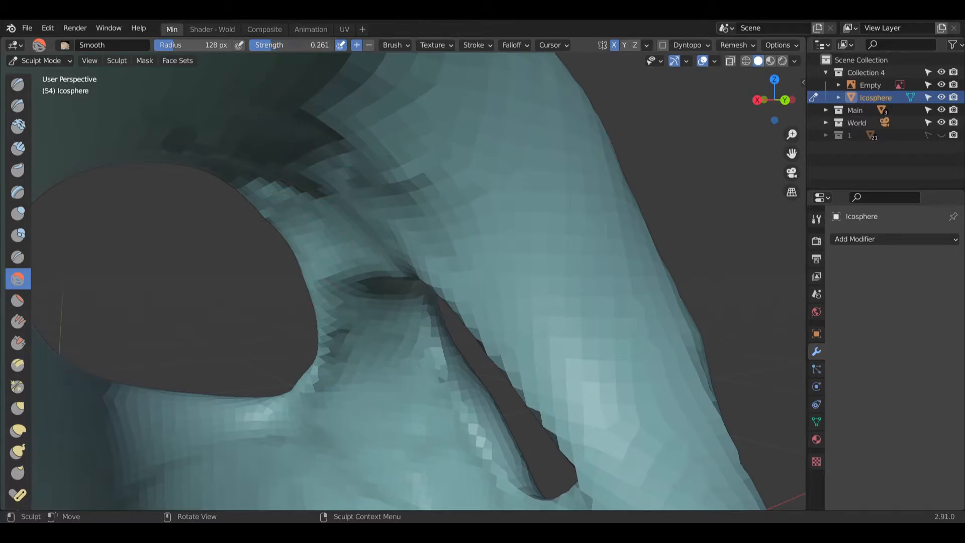
mouse_move(349, 254)
mouse_down()
mouse_move(332, 302)
mouse_move(337, 333)
mouse_move(370, 365)
mouse_up()
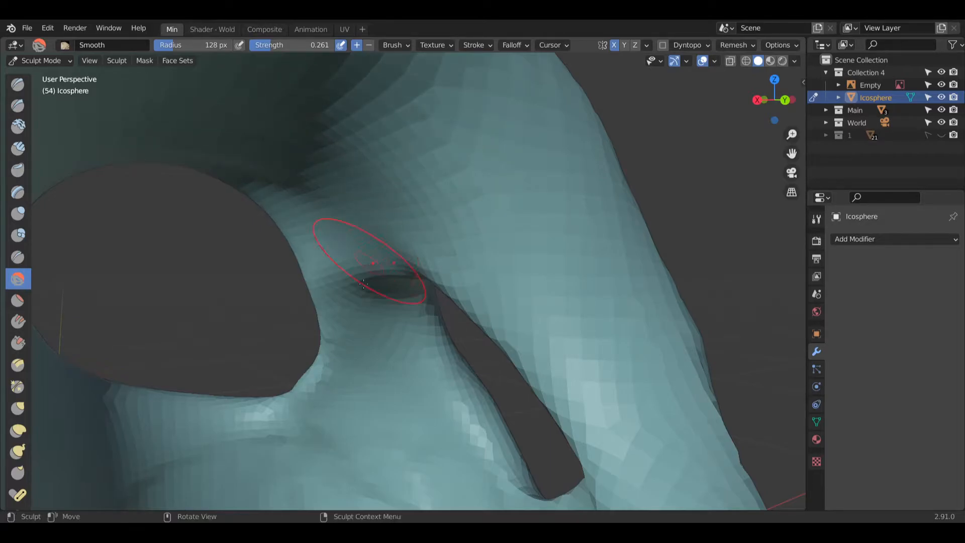
scroll(352, 256, up, 6)
drag(382, 182, 380, 125)
middle_drag(441, 305, 354, 265)
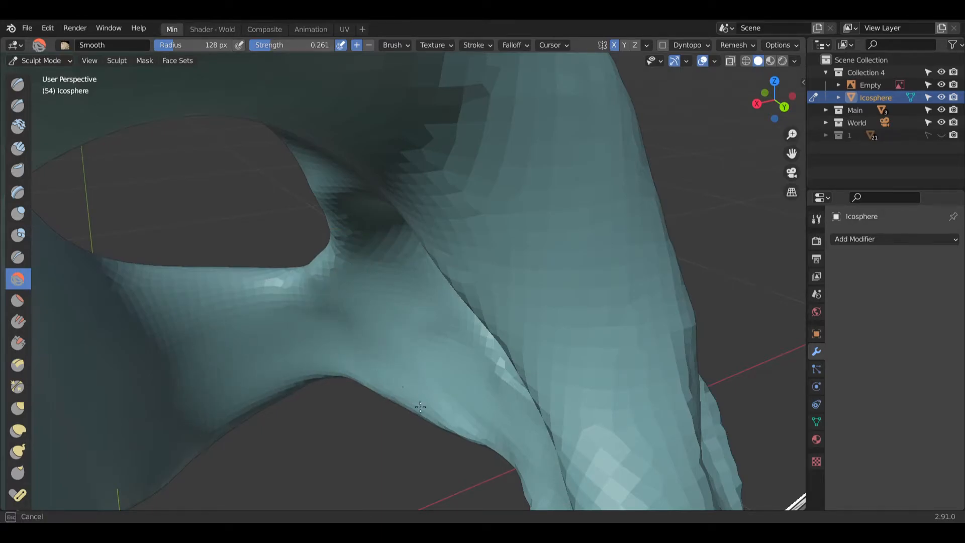
Step: Smooth the bone between the eye socket and the front opening of the skull with the Smooth brush
drag(434, 380, 427, 366)
mouse_move(427, 367)
middle_down()
mouse_move(424, 211)
mouse_move(398, 257)
middle_up()
mouse_move(470, 233)
middle_down()
mouse_move(345, 194)
mouse_move(524, 282)
middle_up()
mouse_move(431, 177)
middle_down()
mouse_move(388, 190)
mouse_move(367, 280)
mouse_move(370, 242)
mouse_move(353, 212)
middle_up()
drag(353, 211, 335, 314)
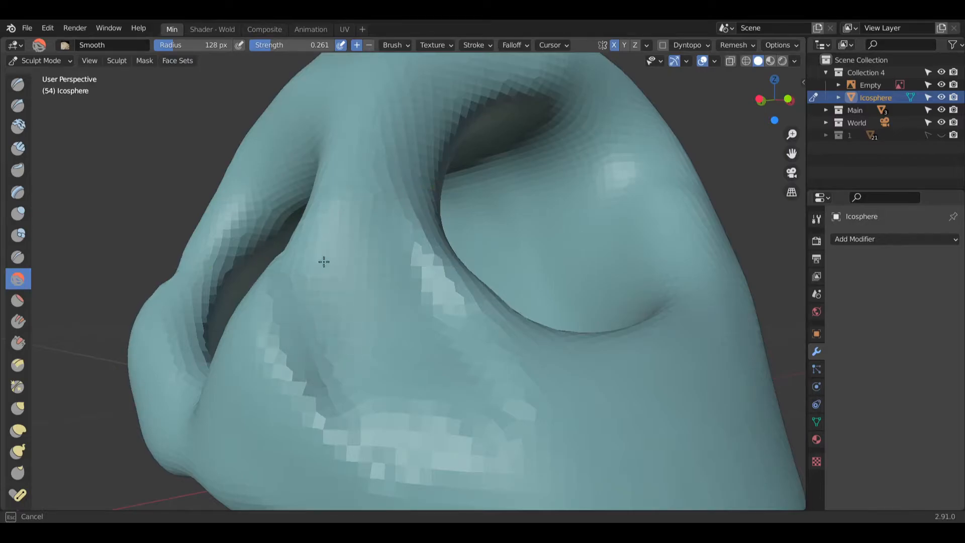
mouse_move(317, 268)
mouse_down()
mouse_move(463, 362)
mouse_move(410, 421)
mouse_move(340, 377)
mouse_up()
middle_drag(340, 377, 491, 351)
middle_drag(276, 276, 373, 302)
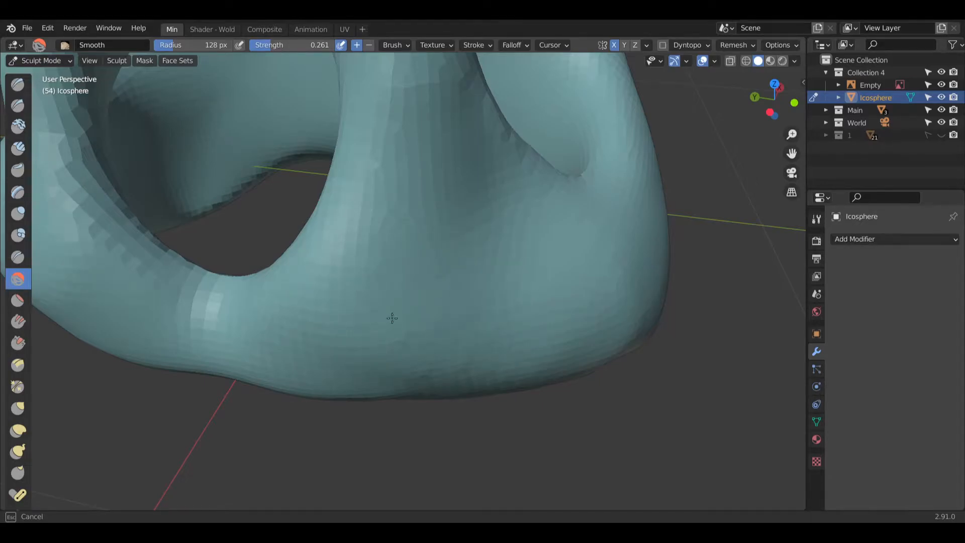
Step: Smooth the surface of the cheek below the eye socket up close
mouse_move(493, 294)
middle_down()
mouse_move(493, 191)
mouse_move(532, 232)
mouse_move(472, 243)
middle_up()
scroll(471, 243, up, 4)
drag(392, 243, 376, 297)
drag(438, 188, 374, 261)
mouse_move(373, 263)
middle_down()
mouse_move(491, 267)
mouse_move(495, 258)
mouse_move(390, 287)
middle_up()
mouse_move(391, 287)
mouse_down()
mouse_move(401, 285)
mouse_move(345, 265)
mouse_up()
Step: Examine the bobcat skull reference photo around the small opening below the eye socket and compare it with the sculpt
scroll(323, 280, down, 5)
mouse_move(323, 280)
middle_down()
mouse_move(499, 229)
mouse_move(451, 242)
mouse_move(515, 221)
mouse_move(517, 206)
middle_up()
scroll(451, 241, down, 5)
scroll(478, 244, up, 3)
scroll(328, 198, down, 5)
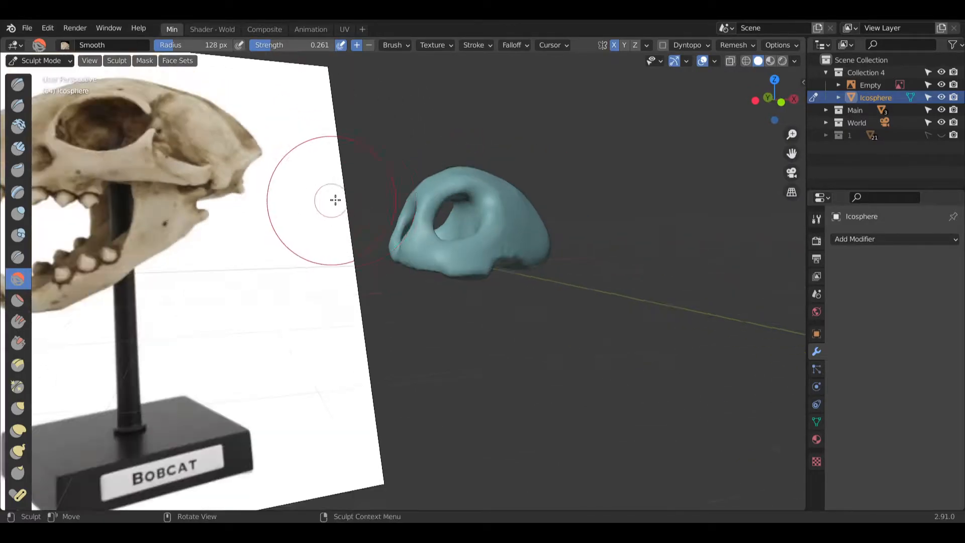
middle_drag(246, 187, 233, 172)
scroll(230, 211, up, 5)
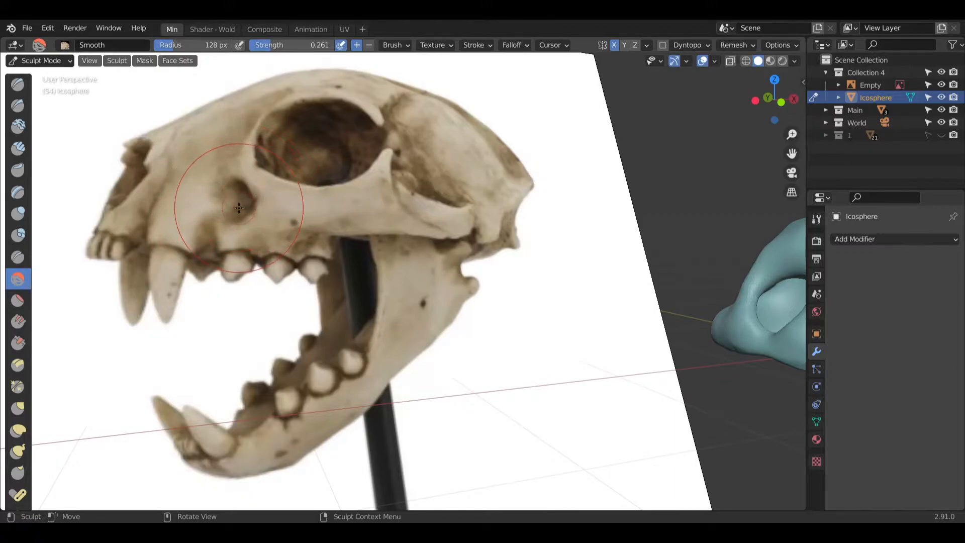
scroll(252, 205, down, 6)
middle_drag(483, 262, 468, 264)
mouse_move(483, 266)
shift+middle_down()
mouse_move(427, 291)
mouse_move(436, 299)
mouse_move(427, 308)
mouse_move(342, 312)
mouse_move(369, 263)
mouse_move(339, 291)
shift+middle_up()
scroll(319, 318, up, 6)
scroll(362, 271, up, 3)
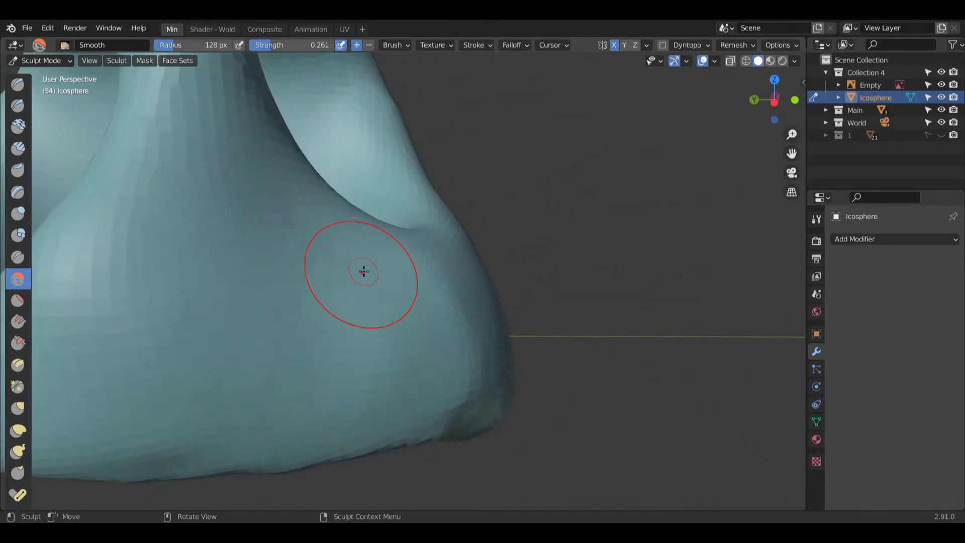
Step: Switch to the Blob brush for the area below the eye socket and save the file
click(19, 148)
mouse_move(243, 287)
middle_down()
mouse_move(412, 265)
mouse_move(360, 270)
mouse_move(409, 272)
middle_up()
click(17, 242)
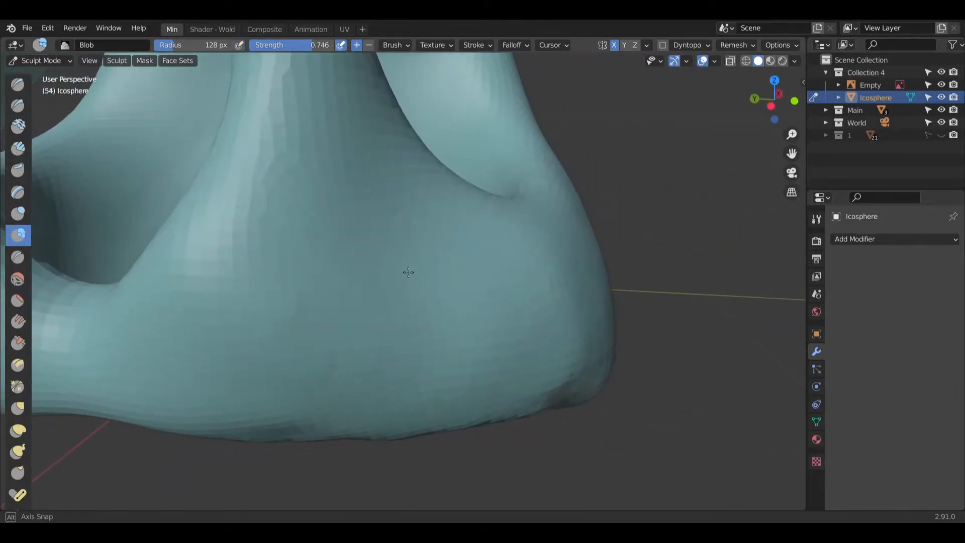
key(ctrl+s)
Step: Set the Blob brush radius to 81 px and carve a round hole into the cheek below the eye socket
drag(445, 275, 433, 295)
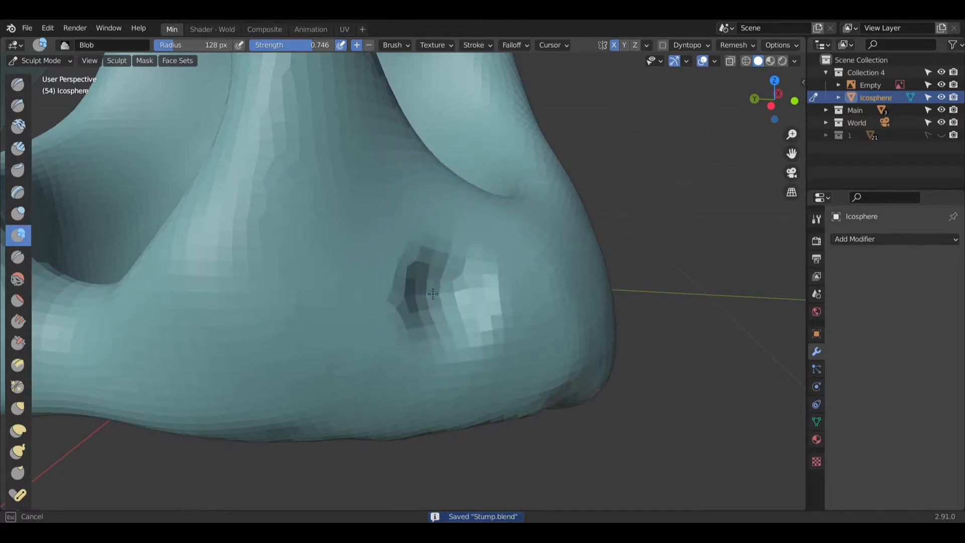
key(ctrl+z)
scroll(449, 260, up, 1)
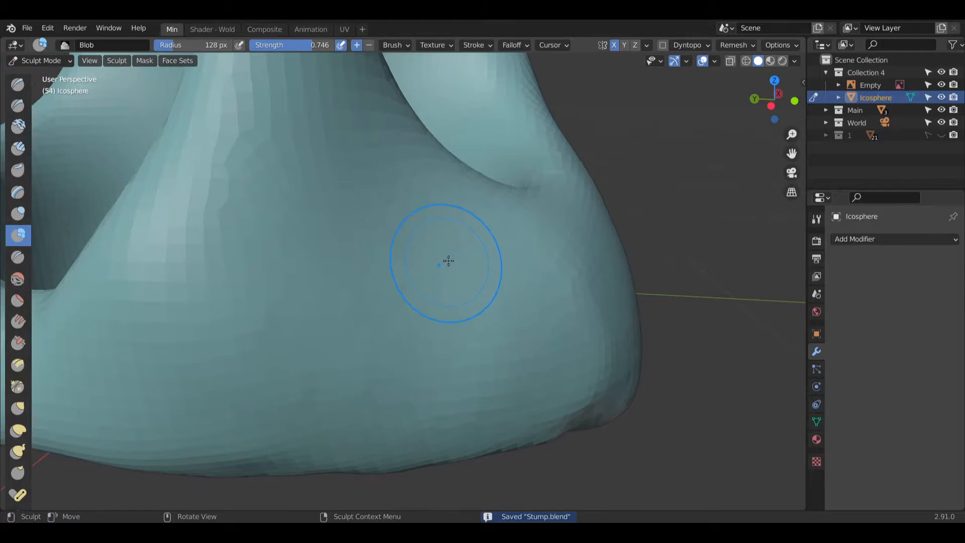
key(bracketright)
key(bracketright)
key(bracketright)
key(bracketright)
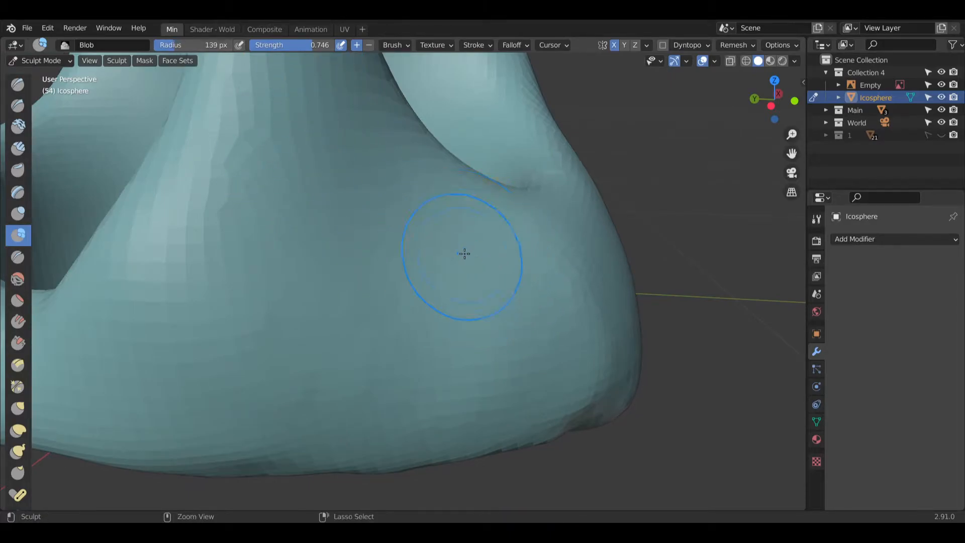
scroll(451, 263, up, 1)
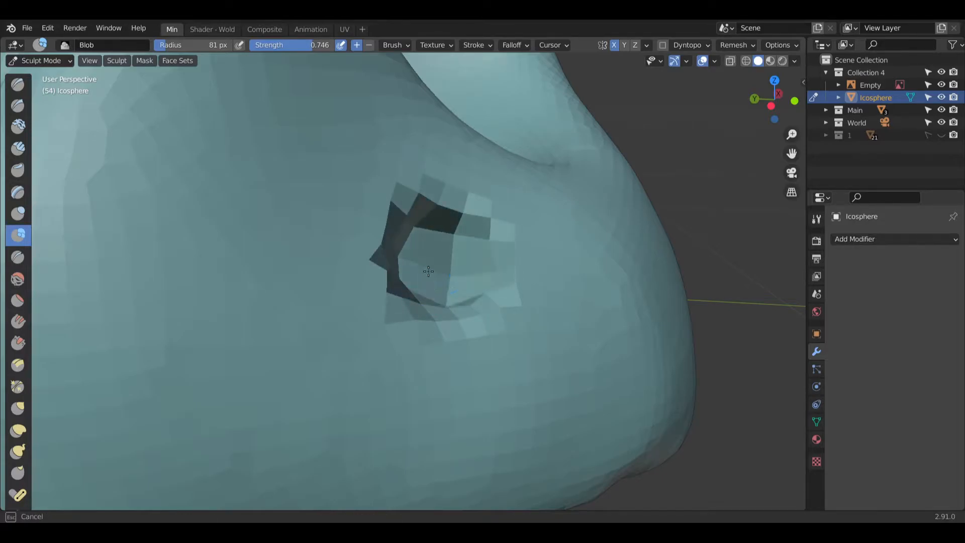
drag(471, 266, 457, 254)
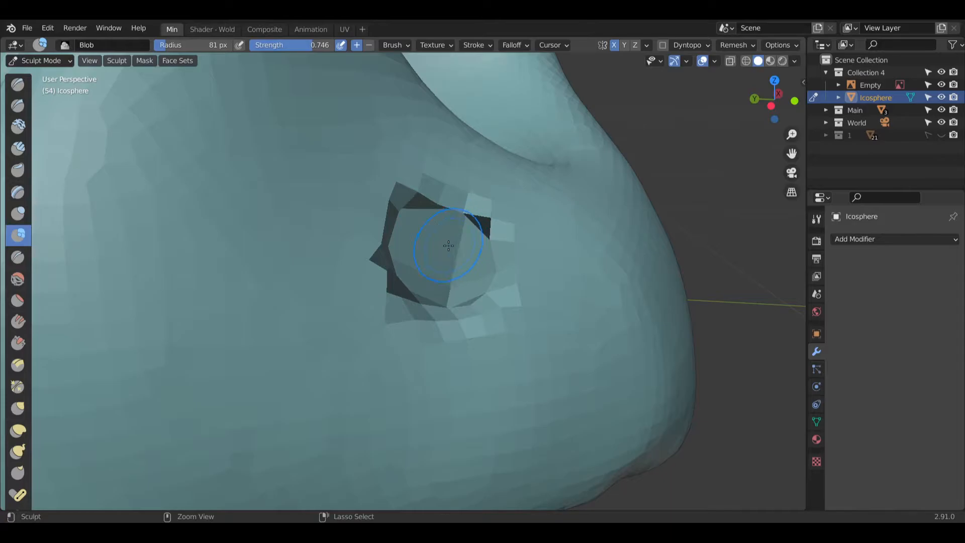
Step: Remesh the skull and deepen the hole below the eye socket with Blob strokes, remeshing again between strokes
key(ctrl+r)
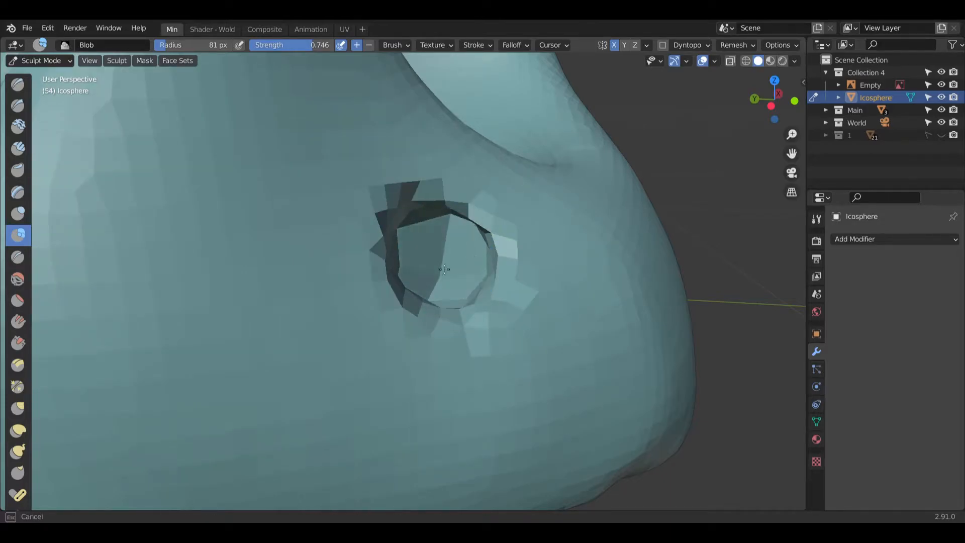
drag(401, 203, 460, 227)
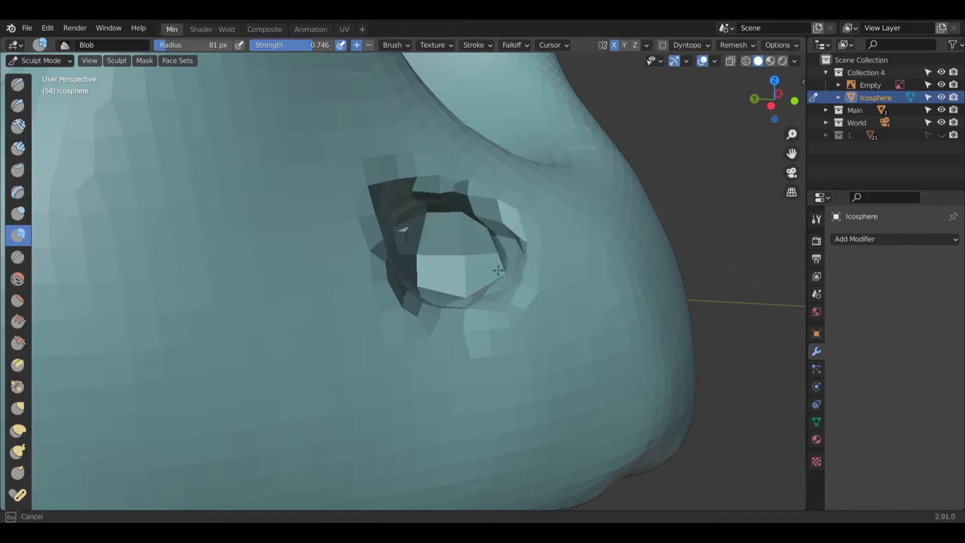
middle_drag(438, 232, 448, 278)
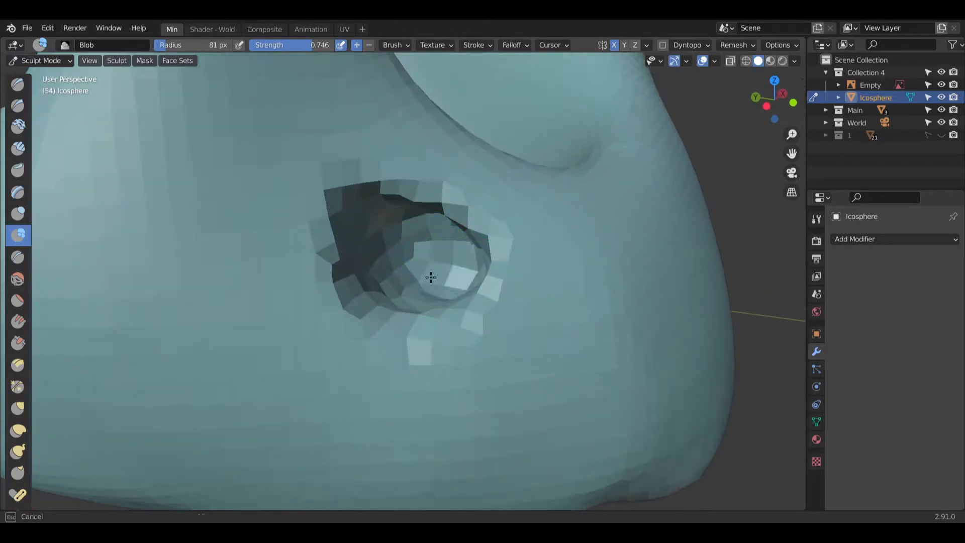
drag(387, 258, 443, 228)
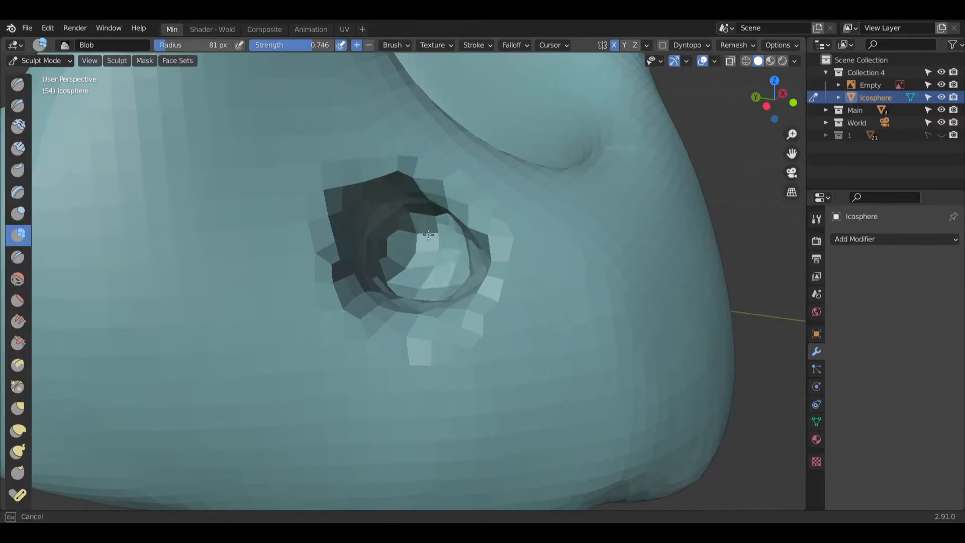
mouse_move(423, 203)
mouse_down()
mouse_move(498, 242)
mouse_move(473, 312)
mouse_move(403, 346)
mouse_move(343, 284)
mouse_move(318, 187)
mouse_move(394, 166)
mouse_move(413, 176)
mouse_up()
key(ctrl+r)
mouse_move(378, 240)
mouse_down()
mouse_move(407, 194)
mouse_move(470, 228)
mouse_move(378, 278)
mouse_up()
Step: Carve away the lump protruding on the inner side behind the hole with the Clay Strips brush
mouse_move(414, 295)
middle_down()
mouse_move(369, 278)
mouse_move(284, 290)
mouse_move(126, 226)
middle_up()
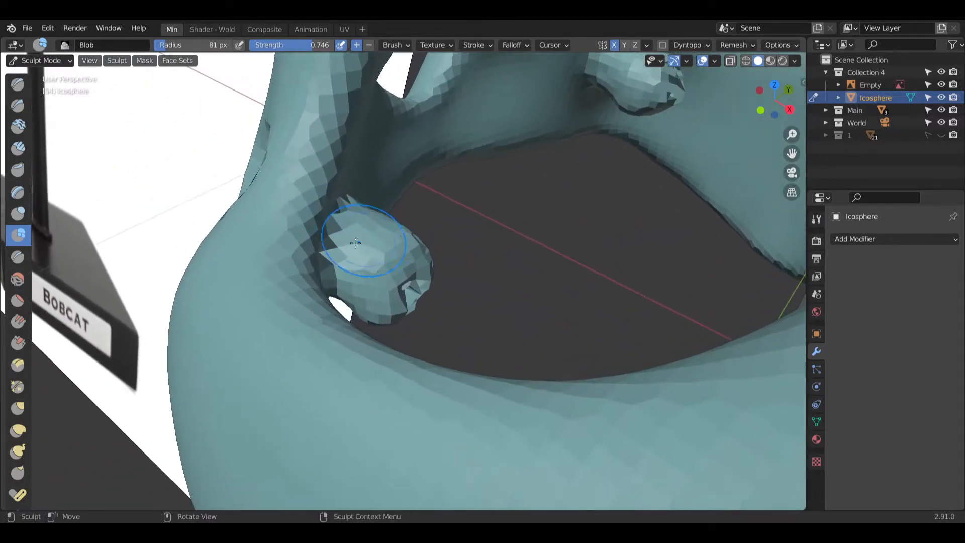
click(19, 148)
middle_drag(266, 212, 393, 278)
mouse_move(393, 242)
mouse_down()
mouse_move(418, 235)
mouse_move(385, 258)
mouse_up()
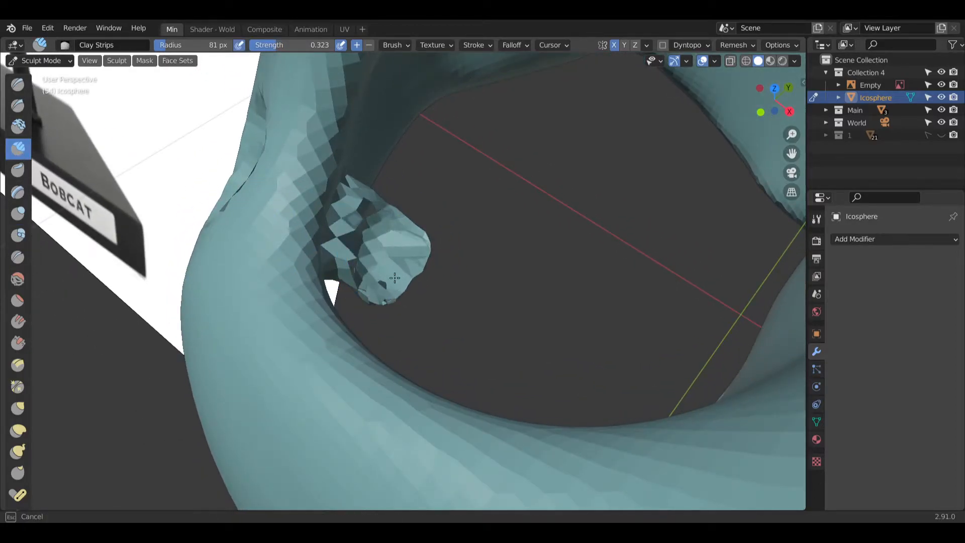
middle_drag(393, 289, 398, 287)
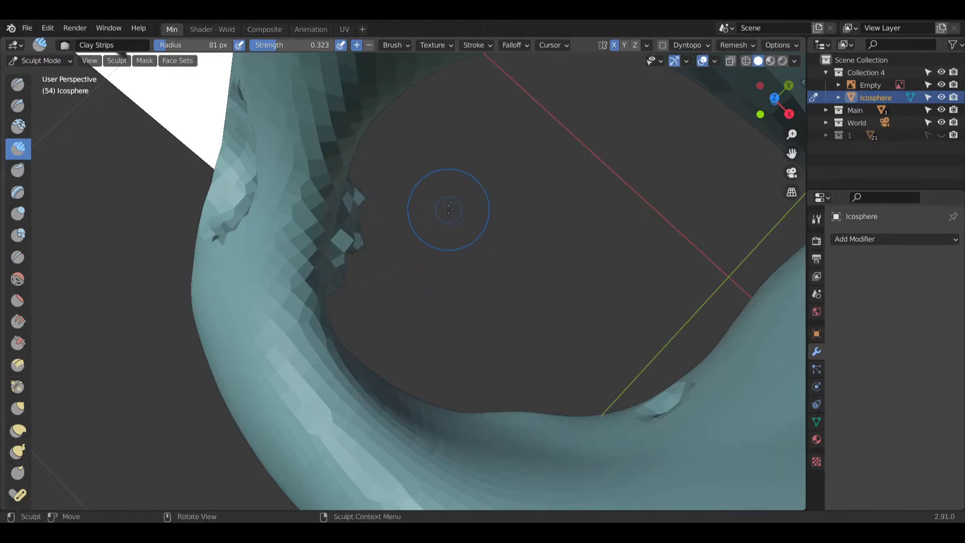
Step: Undo the last Clay Strips strokes on the rough patch inside the skull
mouse_move(364, 247)
middle_down()
mouse_move(282, 203)
mouse_move(334, 209)
mouse_move(239, 226)
mouse_move(371, 252)
mouse_move(551, 162)
mouse_move(257, 206)
mouse_move(443, 121)
mouse_move(387, 262)
mouse_move(394, 266)
middle_up()
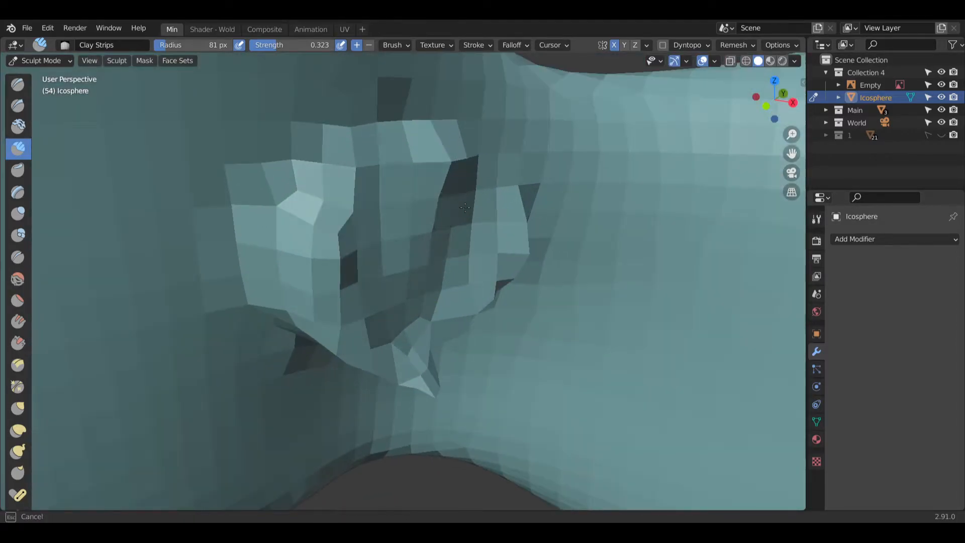
key(ctrl+z)
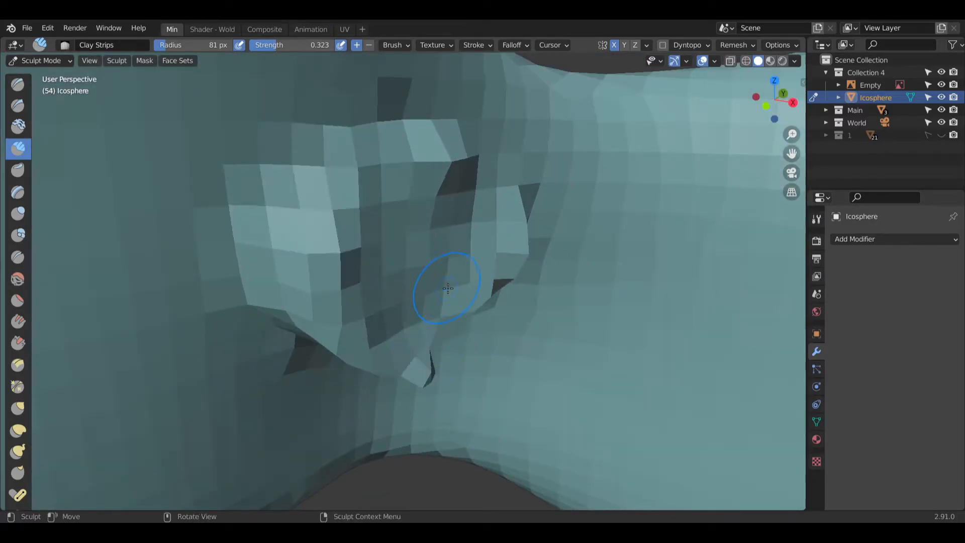
key(ctrl+z)
key(ctrl+z)
Step: Examine the carved hole from outside and its placement relative to the eye socket
scroll(446, 263, down, 13)
mouse_move(446, 263)
middle_down()
mouse_move(506, 243)
mouse_move(329, 228)
mouse_move(360, 216)
middle_up()
scroll(507, 244, up, 5)
scroll(398, 242, down, 8)
scroll(387, 226, up, 10)
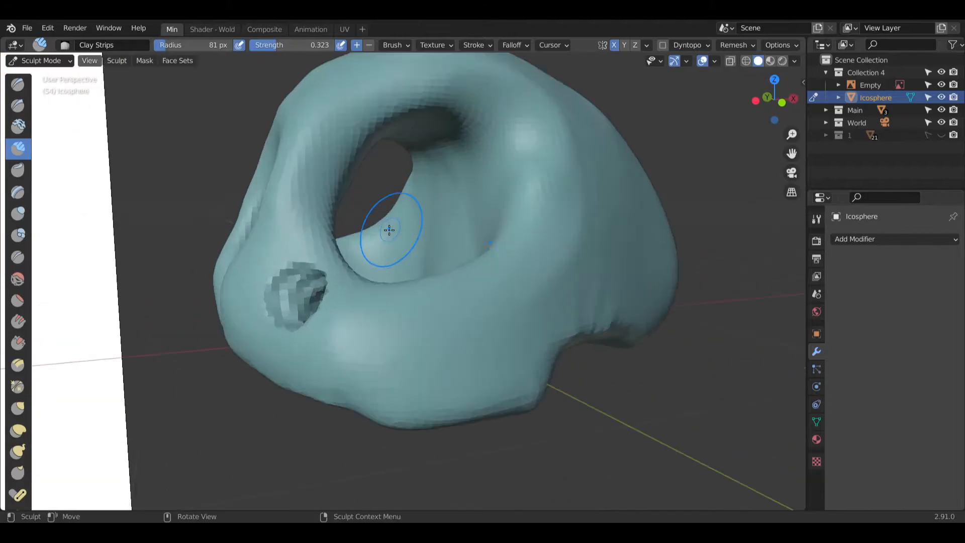
shift+middle_drag(226, 372, 524, 190)
scroll(524, 190, down, 4)
mouse_move(442, 269)
middle_down()
mouse_move(504, 308)
mouse_move(535, 250)
middle_up()
mouse_move(418, 324)
middle_down()
mouse_move(440, 254)
mouse_move(306, 213)
middle_up()
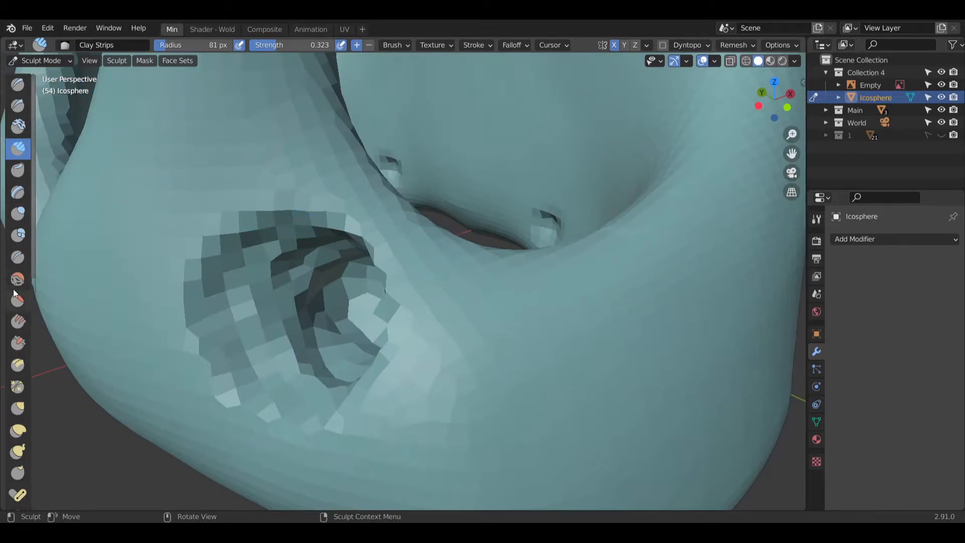
Step: Smooth the jagged rim and inner faces of the carved hole with the Smooth brush
scroll(257, 235, down, 4)
key(s)
mouse_move(239, 232)
mouse_down()
mouse_move(327, 263)
mouse_move(302, 339)
mouse_move(216, 299)
mouse_move(295, 271)
mouse_up()
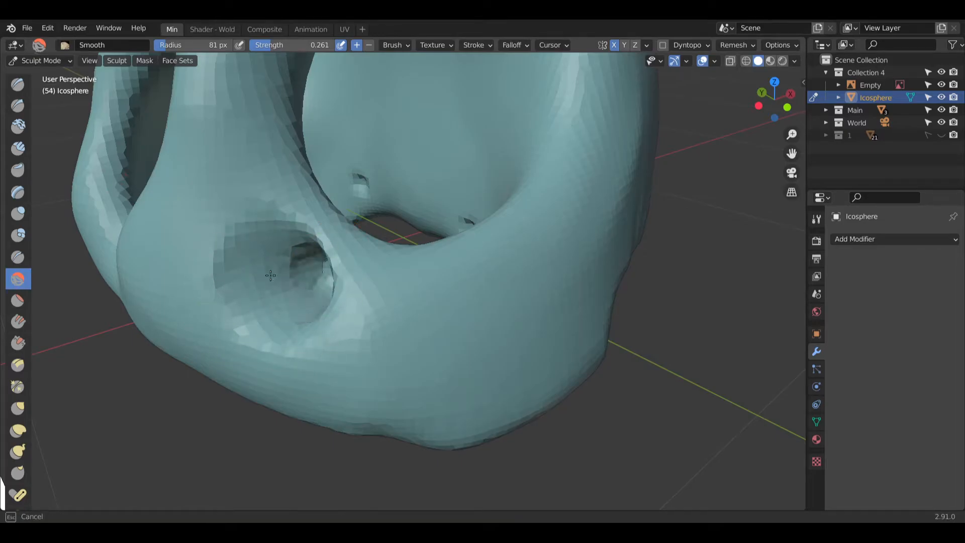
drag(347, 296, 329, 312)
Step: Refine the hollow around the hole with closer smoothing strokes so it blends into the surrounding bone
mouse_move(327, 312)
middle_down()
mouse_move(269, 278)
mouse_move(296, 254)
mouse_move(305, 280)
middle_up()
scroll(273, 265, down, 2)
scroll(271, 266, down, 1)
scroll(299, 250, up, 2)
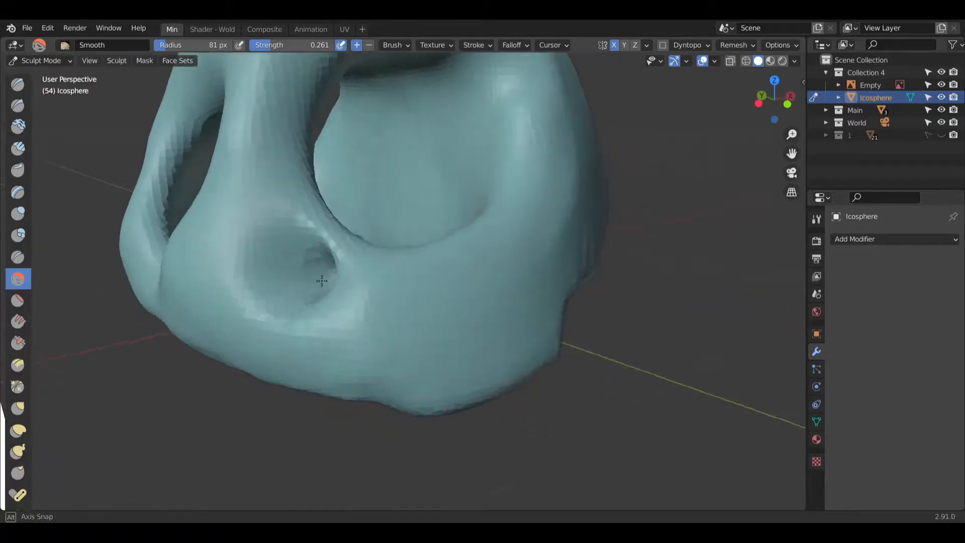
scroll(305, 280, up, 4)
drag(305, 280, 324, 228)
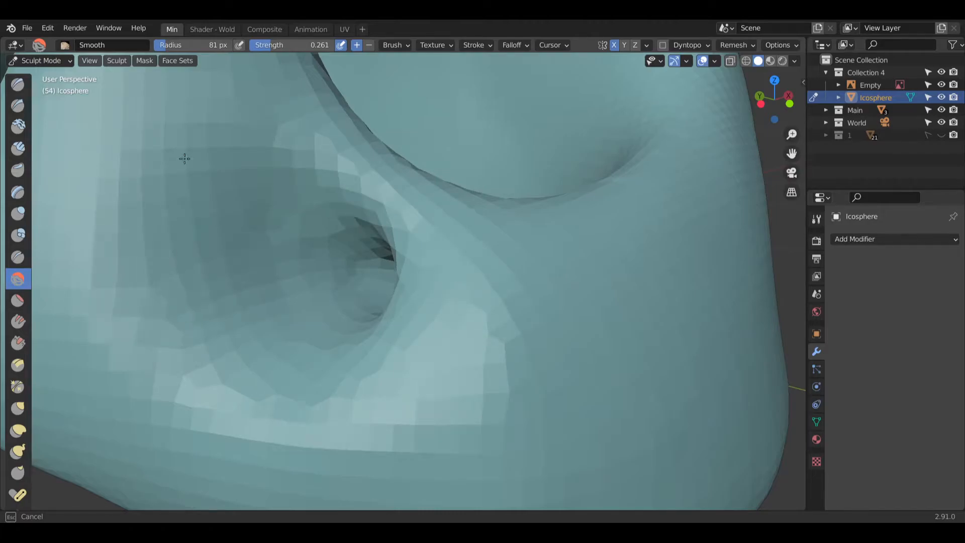
mouse_move(368, 223)
mouse_down()
mouse_move(398, 277)
mouse_move(352, 251)
mouse_up()
Step: Check the hole against the bobcat reference and sharpen its rim and outer corner with the Crease brush
scroll(308, 254, down, 3)
mouse_move(304, 282)
middle_down()
mouse_move(267, 283)
mouse_move(366, 258)
middle_up()
scroll(271, 273, down, 5)
mouse_move(271, 273)
middle_down()
mouse_move(380, 248)
mouse_move(303, 228)
middle_up()
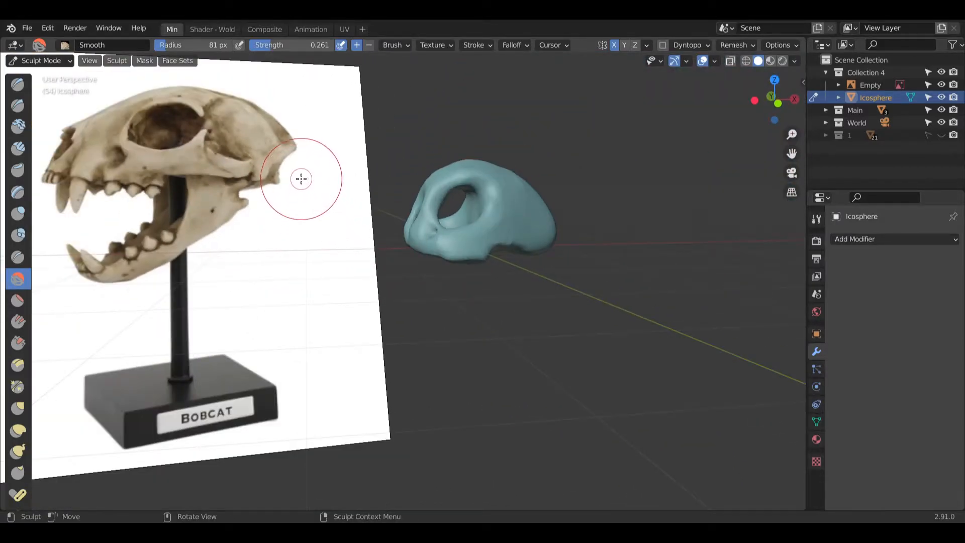
scroll(436, 233, up, 6)
mouse_move(437, 213)
middle_down()
mouse_move(345, 189)
mouse_move(371, 263)
mouse_move(377, 253)
middle_up()
click(17, 257)
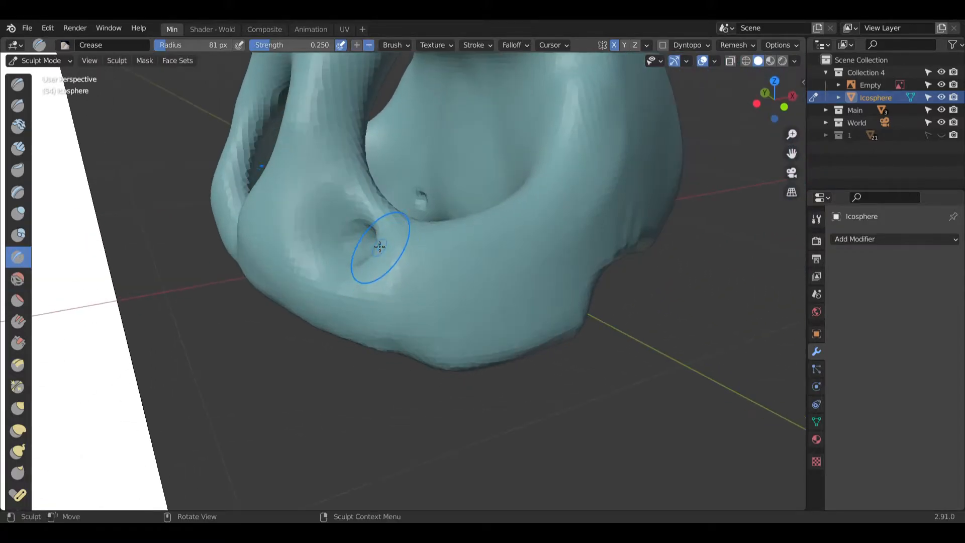
scroll(375, 231, up, 3)
mouse_move(375, 230)
mouse_down()
mouse_move(426, 267)
mouse_move(367, 243)
mouse_move(416, 252)
mouse_up()
mouse_move(416, 251)
middle_down()
mouse_move(408, 238)
mouse_move(378, 243)
middle_up()
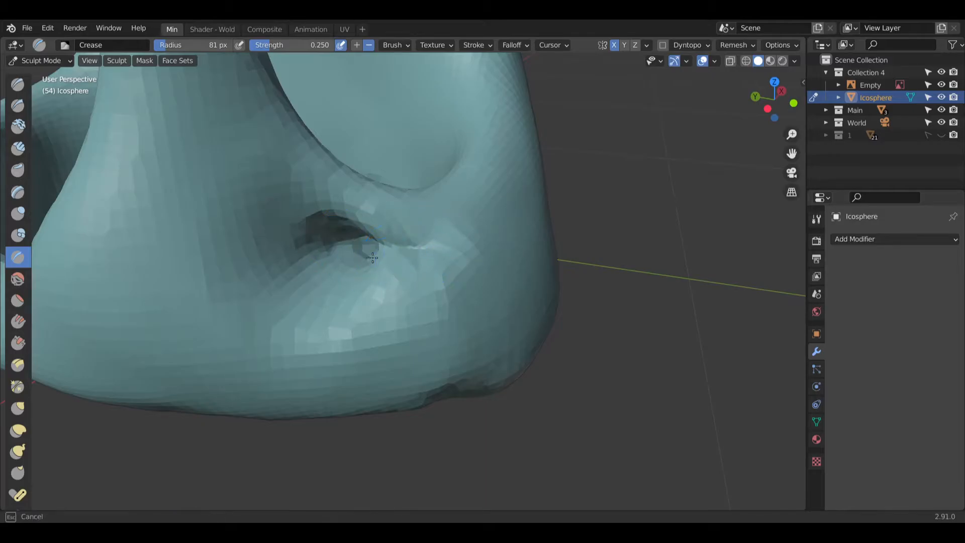
ctrl+drag(383, 287, 369, 247)
Step: Smooth the creased area around the hole, then undo the last stroke across its lower rim
middle_drag(425, 232, 286, 222)
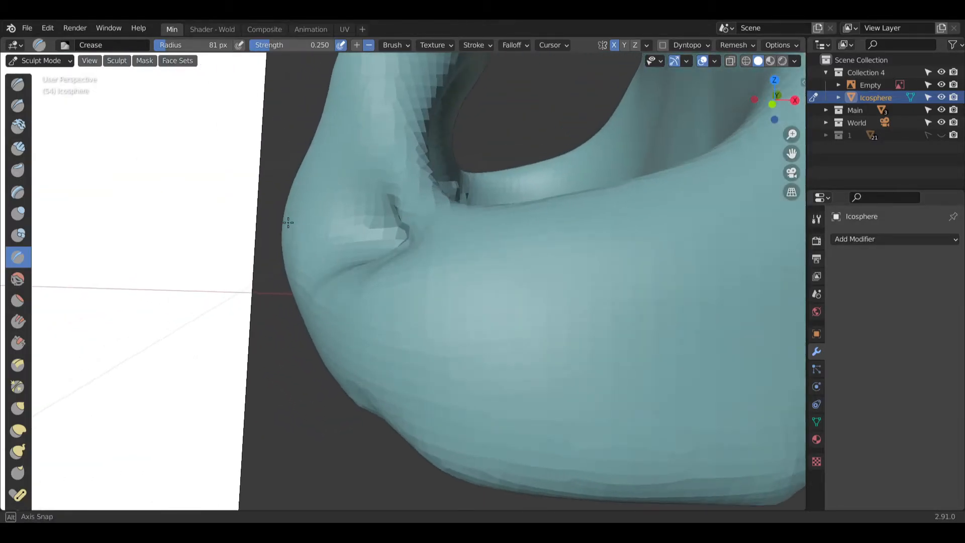
key(s)
mouse_move(121, 289)
middle_down()
mouse_move(453, 280)
mouse_move(440, 264)
middle_up()
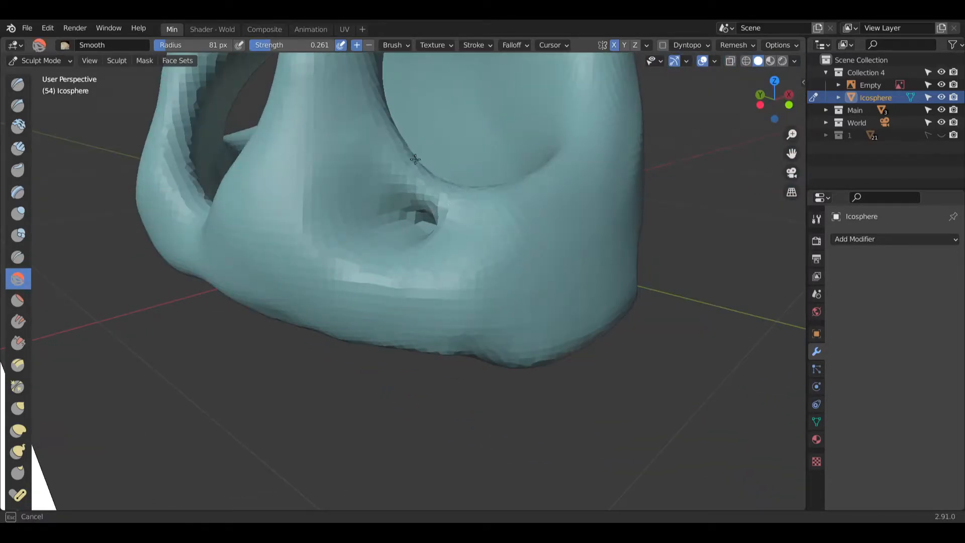
middle_drag(430, 173, 491, 248)
scroll(452, 247, up, 6)
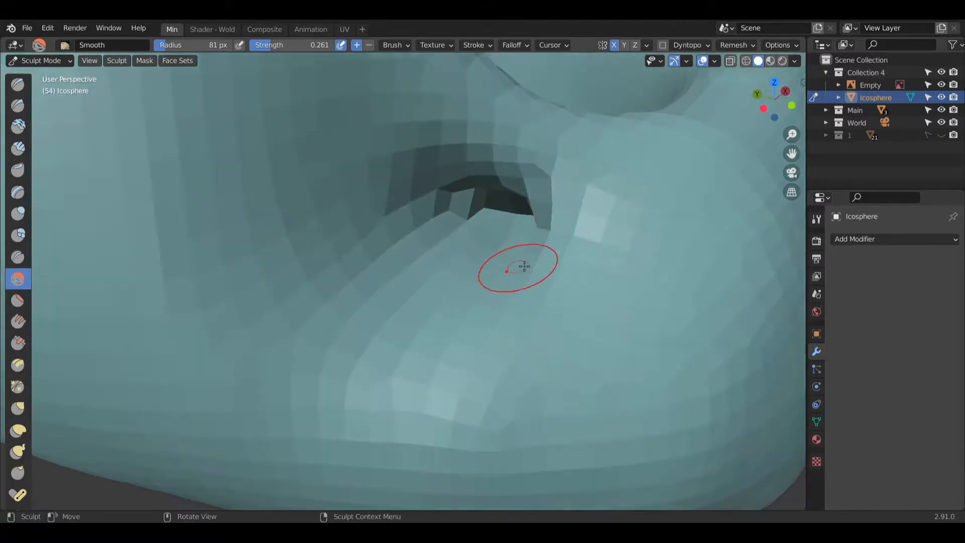
mouse_move(524, 267)
mouse_down()
mouse_move(512, 211)
mouse_move(518, 226)
mouse_up()
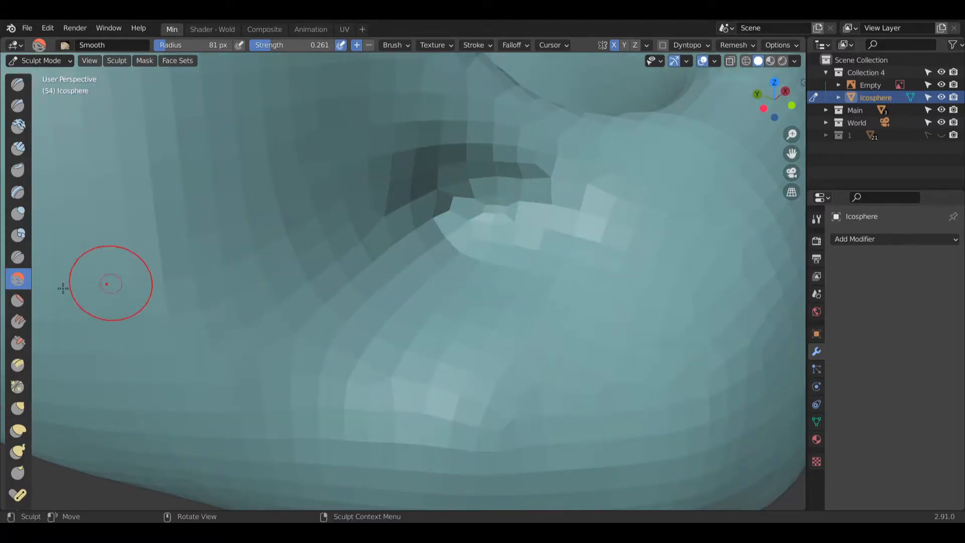
key(ctrl+z)
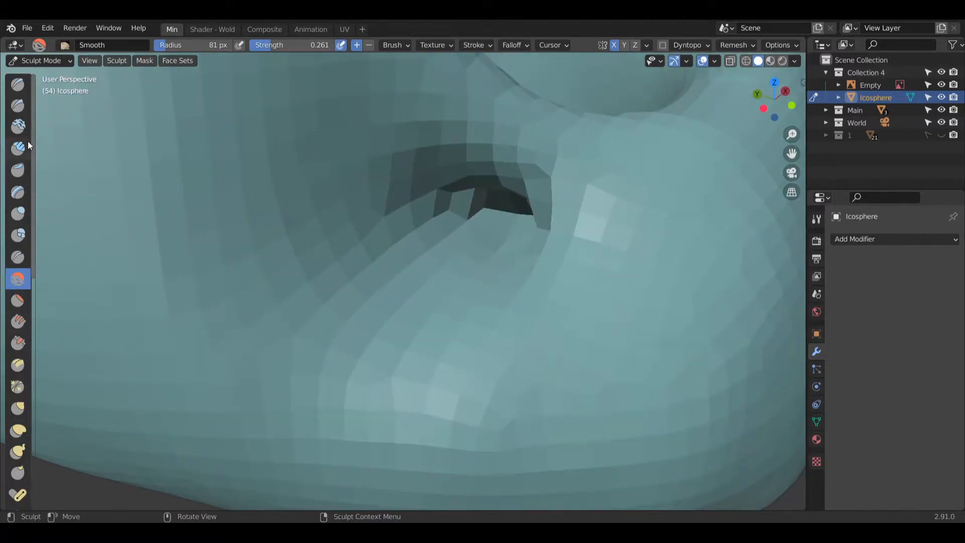
Step: Widen the hole's opening toward its outer corner with the Blob brush
click(18, 234)
middle_drag(492, 241, 533, 207)
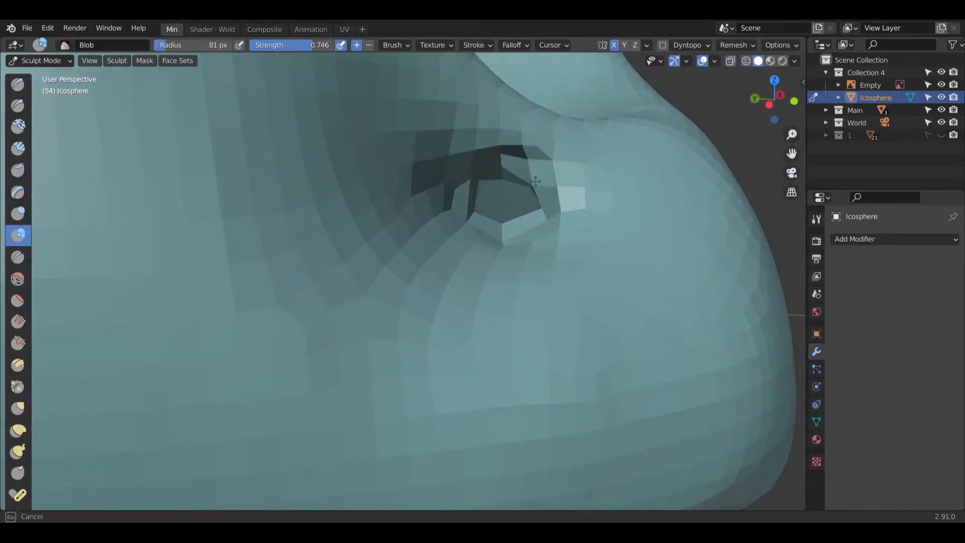
mouse_move(558, 189)
mouse_down()
mouse_move(583, 198)
mouse_move(530, 194)
mouse_up()
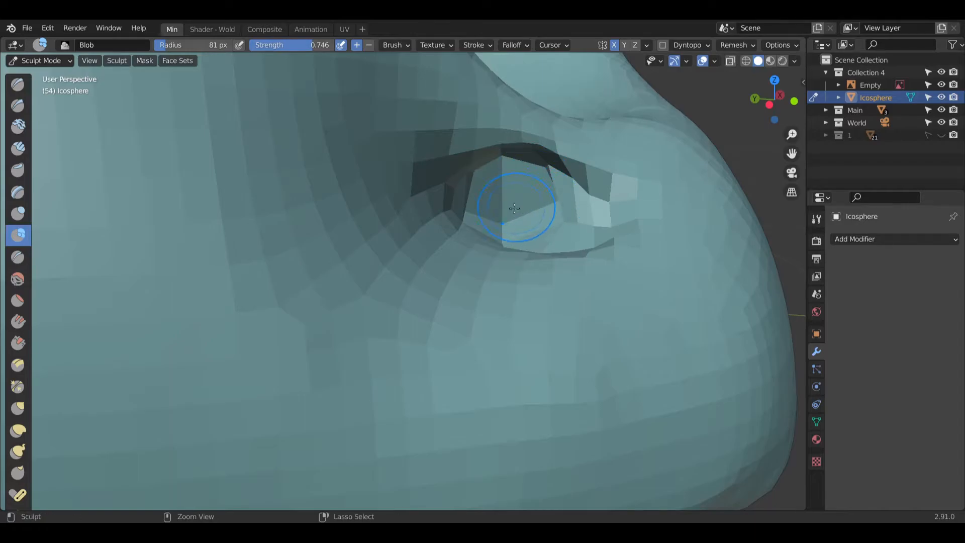
Step: Push out the hole's lower and outer rim and the hollow beneath it with Blob brush strokes
drag(542, 223, 518, 197)
mouse_move(679, 224)
middle_down()
mouse_move(542, 237)
mouse_move(442, 280)
mouse_move(486, 256)
mouse_move(388, 276)
mouse_move(302, 206)
mouse_move(475, 216)
mouse_move(459, 323)
middle_up()
scroll(387, 276, down, 4)
scroll(377, 271, down, 4)
scroll(459, 323, up, 8)
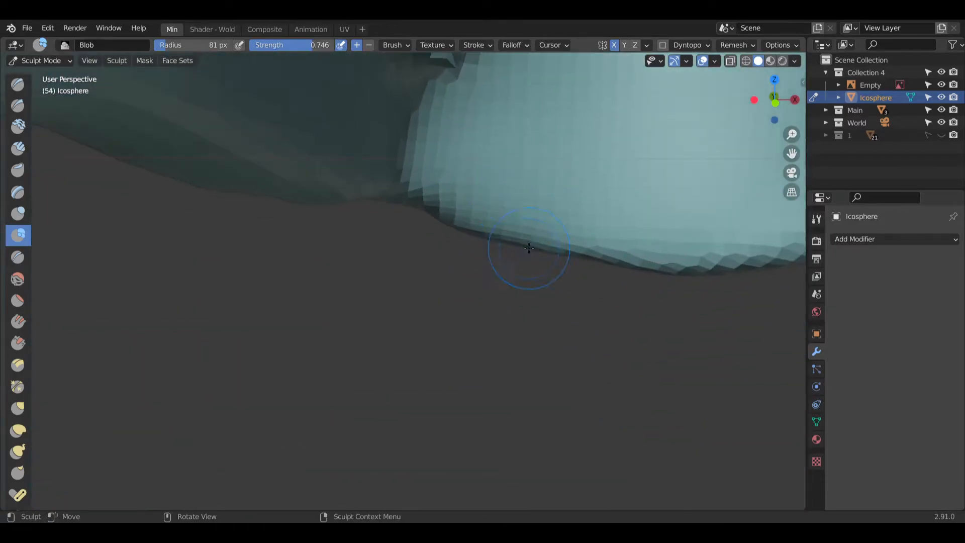
scroll(482, 229, down, 3)
scroll(522, 133, down, 5)
mouse_move(446, 220)
shift+middle_down()
mouse_move(521, 133)
mouse_move(475, 207)
mouse_move(518, 226)
shift+middle_up()
scroll(503, 211, up, 5)
mouse_move(509, 211)
mouse_down()
mouse_move(390, 250)
mouse_move(425, 271)
mouse_move(511, 284)
mouse_up()
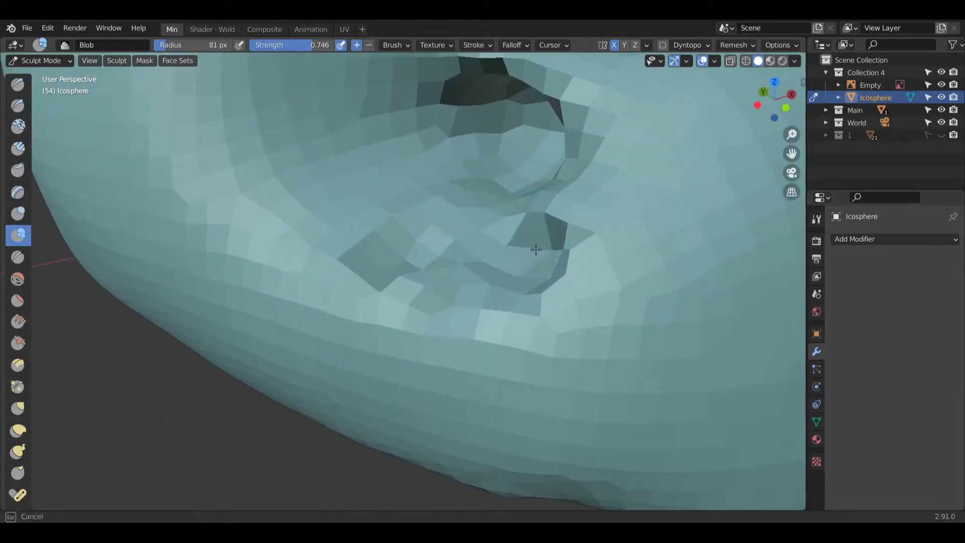
drag(480, 177, 539, 173)
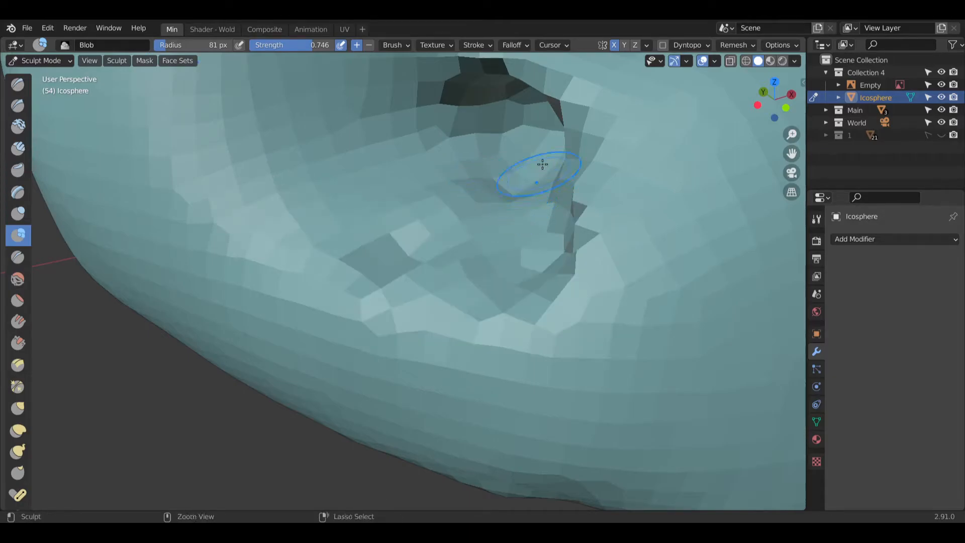
mouse_move(578, 199)
mouse_down()
mouse_move(626, 216)
mouse_move(560, 297)
mouse_move(423, 280)
mouse_move(399, 194)
mouse_up()
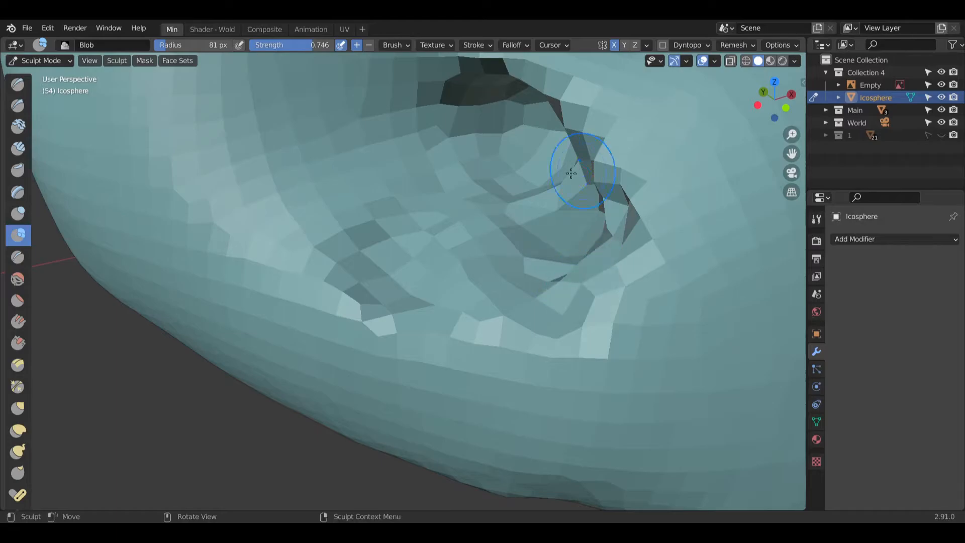
drag(517, 163, 258, 280)
Step: Smooth the blobbed surface along the hole's rim and the hollow below it
click(18, 278)
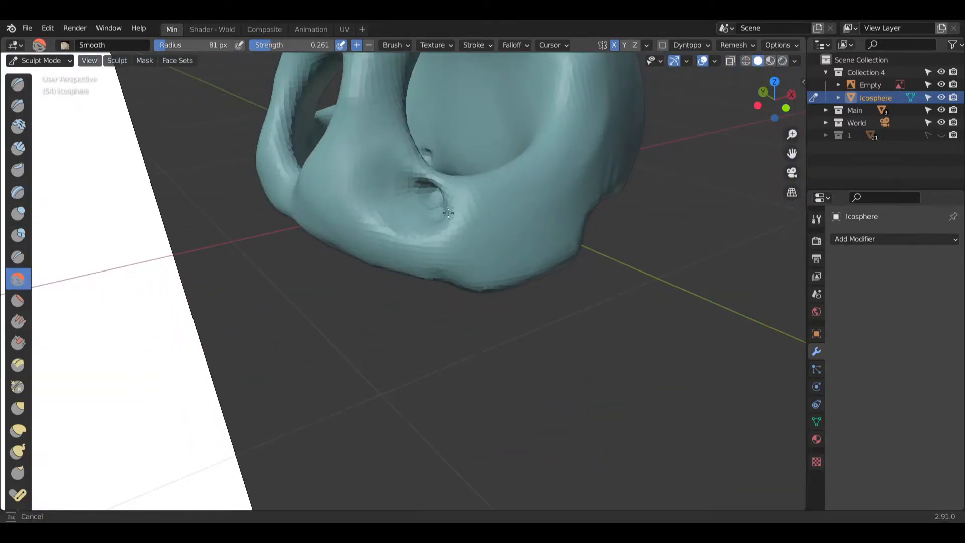
scroll(448, 213, up, 5)
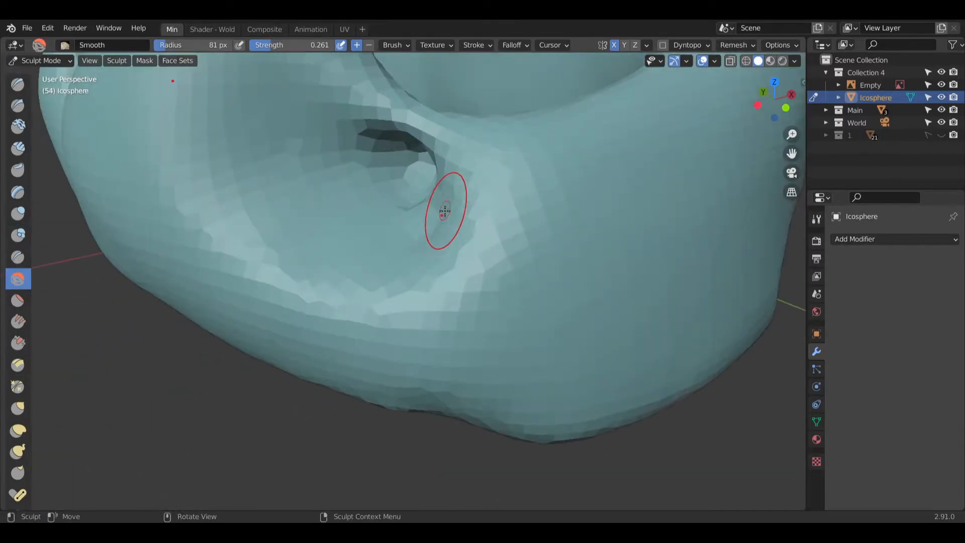
drag(378, 149, 427, 213)
Step: Compare the skull with the bobcat reference and examine the hole, eye sockets and nasal opening from several angles
scroll(427, 213, down, 2)
mouse_move(427, 214)
middle_down()
mouse_move(407, 196)
mouse_move(405, 207)
mouse_move(327, 196)
mouse_move(455, 206)
middle_up()
scroll(406, 206, down, 2)
scroll(327, 196, down, 3)
scroll(455, 206, down, 5)
middle_drag(384, 243, 388, 232)
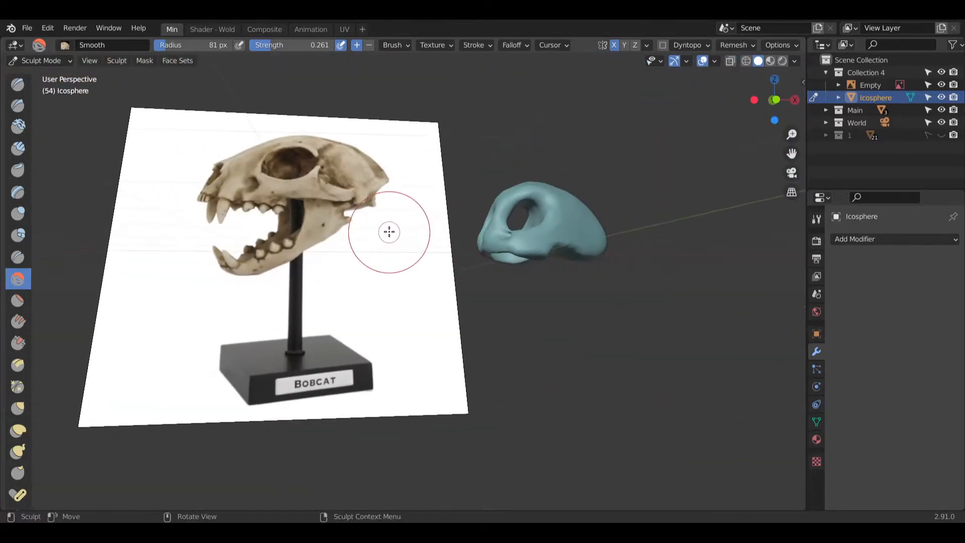
scroll(462, 195, up, 2)
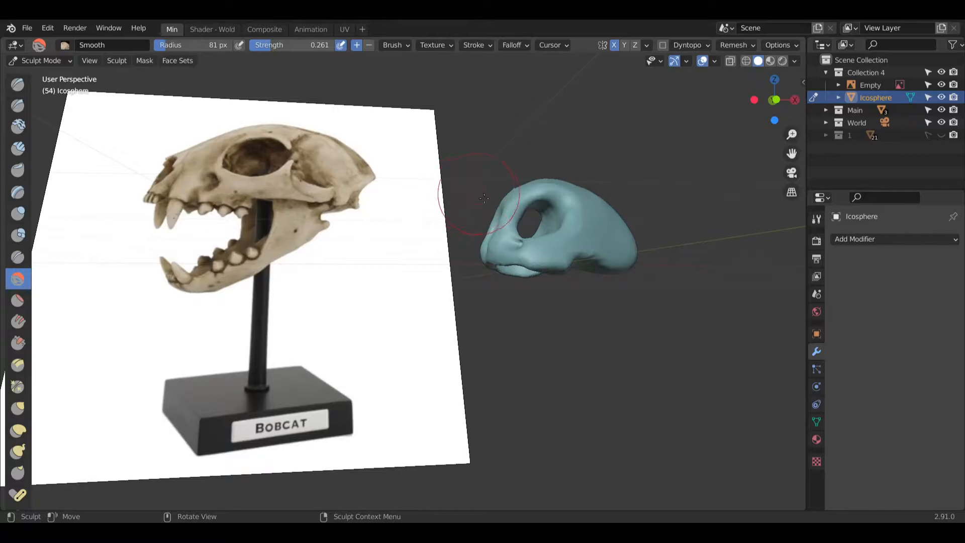
scroll(505, 203, up, 5)
scroll(526, 277, up, 4)
middle_drag(507, 327, 563, 369)
mouse_move(563, 370)
shift+middle_down()
mouse_move(582, 334)
mouse_move(450, 360)
mouse_move(397, 358)
shift+middle_up()
shift+middle_drag(609, 366, 430, 354)
scroll(431, 353, up, 5)
scroll(431, 353, down, 1)
scroll(305, 297, down, 3)
mouse_move(305, 297)
middle_down()
mouse_move(558, 302)
mouse_move(472, 320)
mouse_move(581, 319)
mouse_move(569, 357)
middle_up()
scroll(409, 301, down, 2)
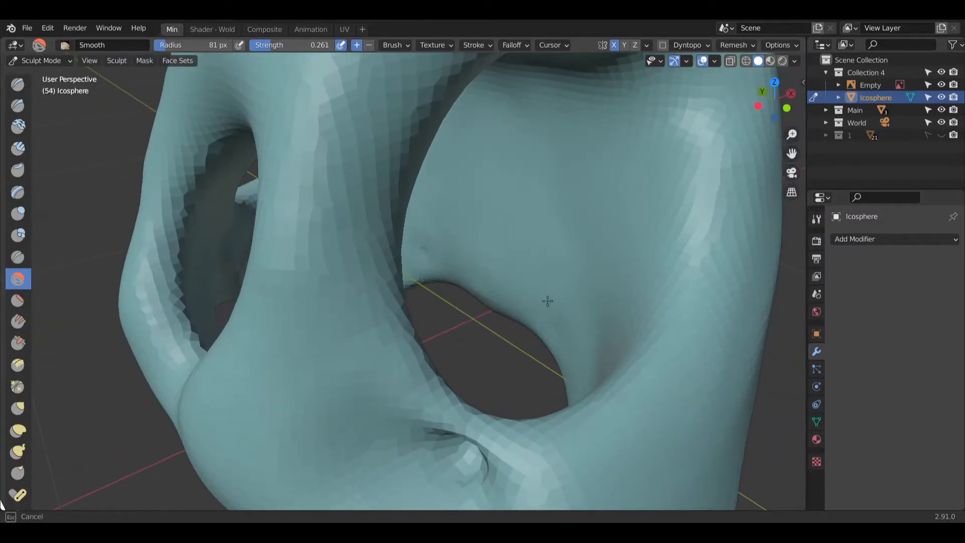
middle_drag(524, 325, 333, 276)
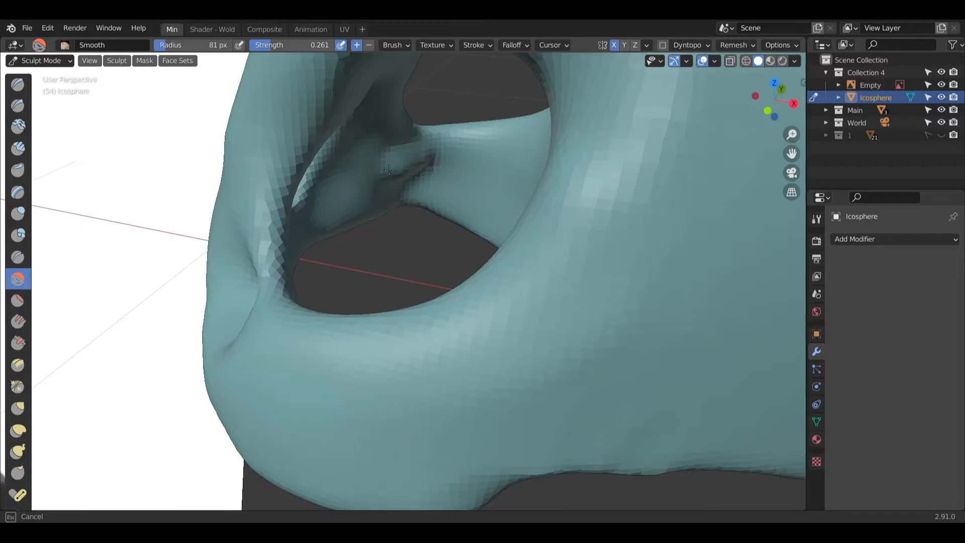
scroll(347, 284, down, 5)
mouse_move(370, 367)
middle_down()
mouse_move(407, 343)
mouse_move(219, 356)
middle_up()
scroll(341, 351, down, 4)
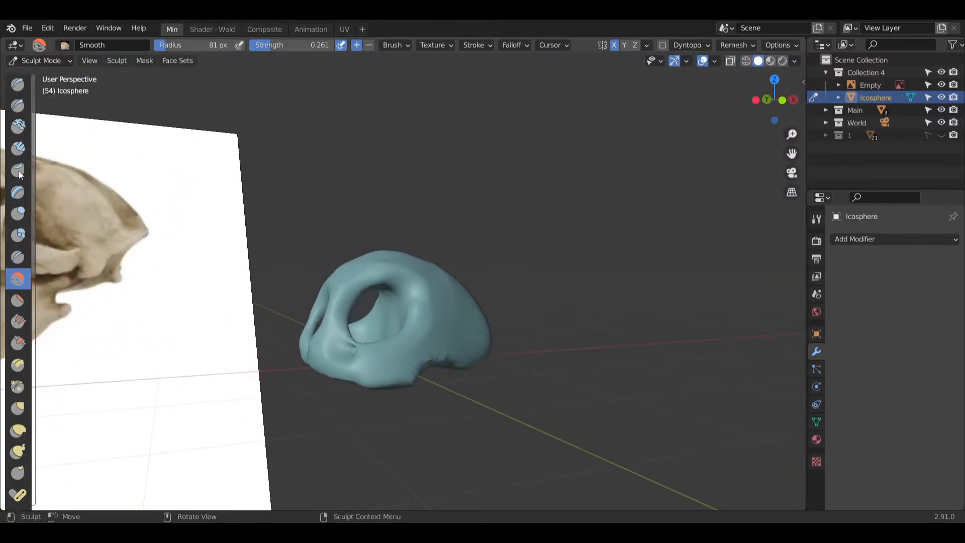
Step: Build up a vertical ridge in front of the hole down to the upper jaw's edge with the Inflate/Deflate brush
click(18, 213)
scroll(370, 339, up, 10)
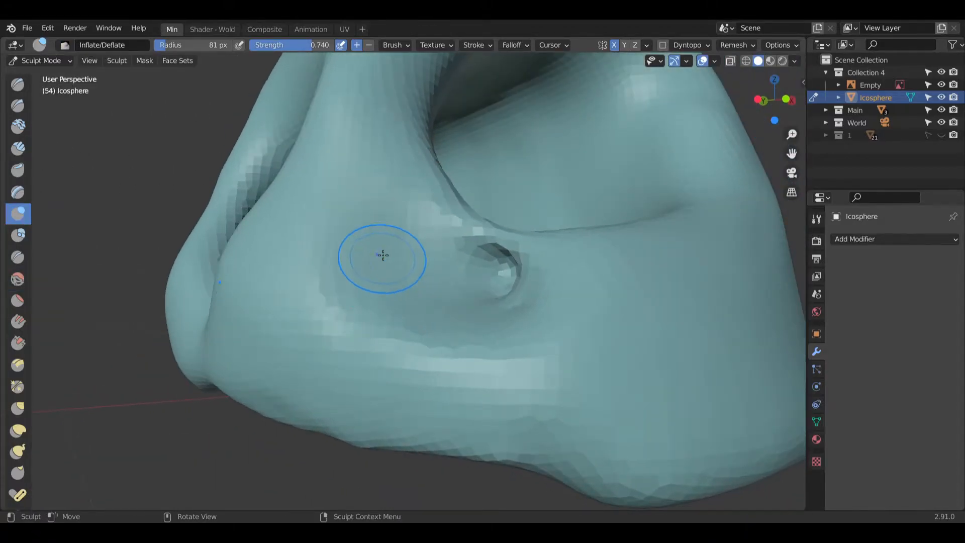
drag(383, 255, 346, 285)
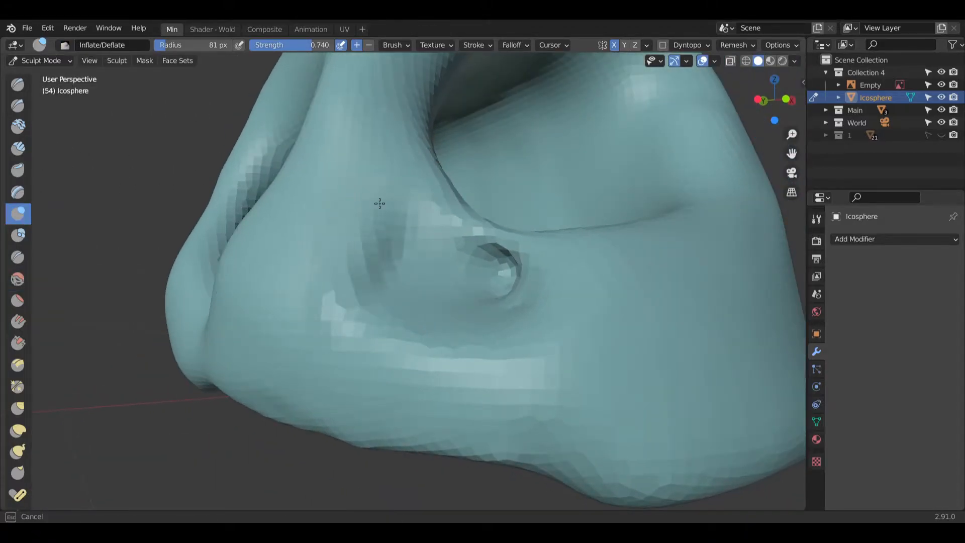
mouse_move(302, 349)
mouse_down()
mouse_move(402, 221)
mouse_move(352, 327)
mouse_move(410, 236)
mouse_move(357, 339)
mouse_up()
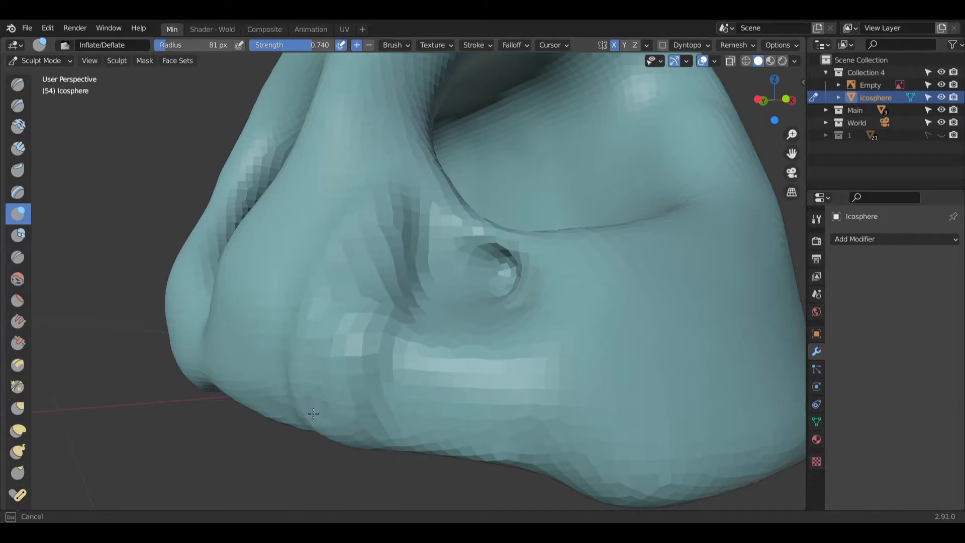
drag(365, 429, 368, 386)
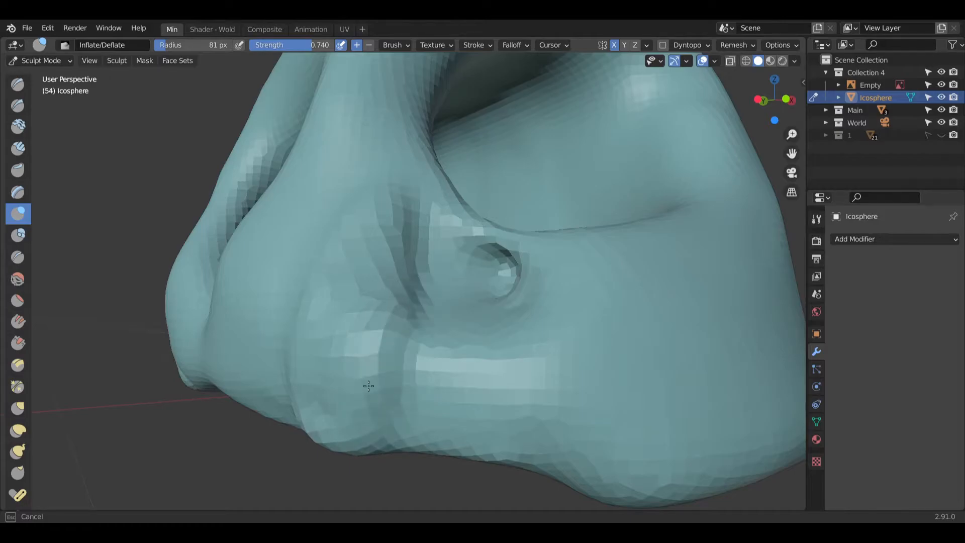
drag(382, 232, 378, 200)
Step: Check the ridge against the bobcat reference and inflate its front side and lower end toward the nose
scroll(290, 327, down, 7)
shift+middle_drag(290, 327, 472, 324)
scroll(359, 281, down, 6)
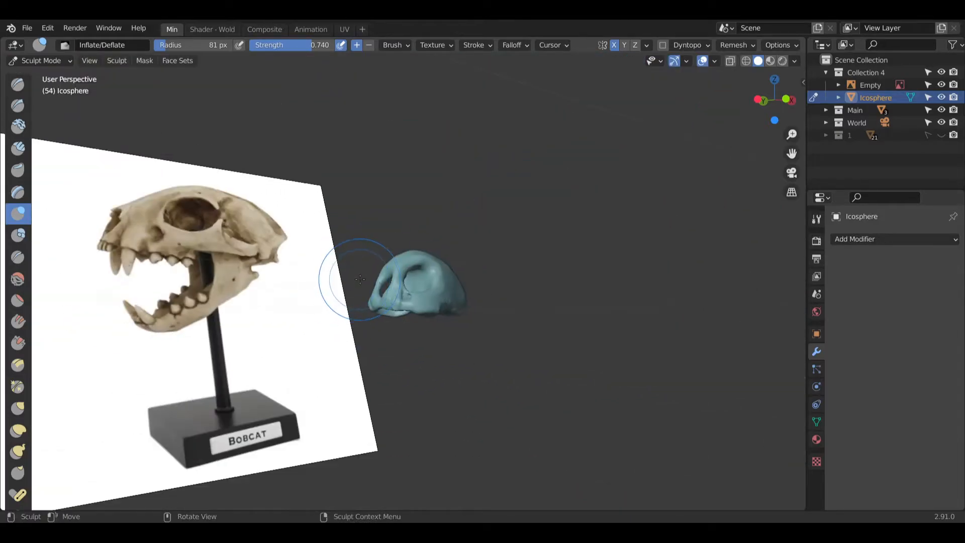
scroll(365, 279, up, 12)
middle_drag(388, 290, 373, 252)
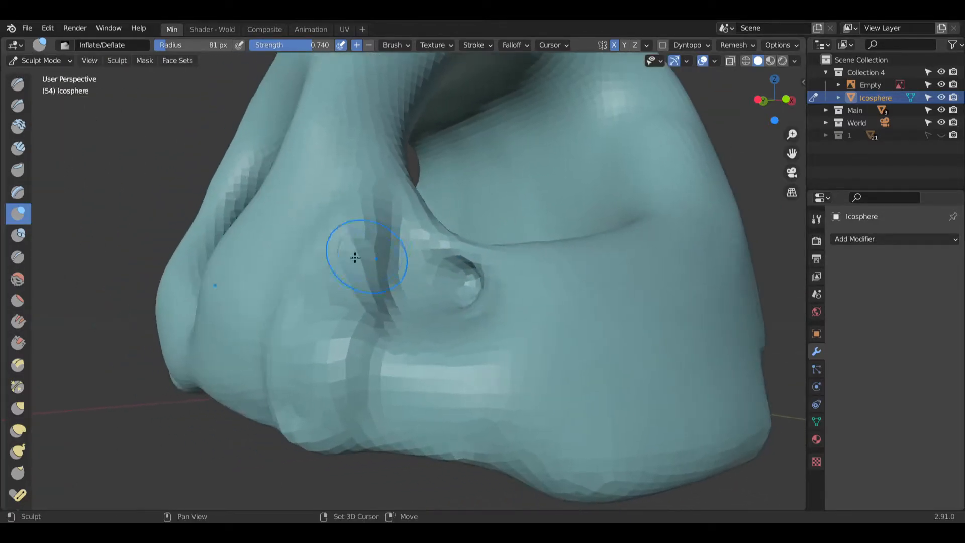
drag(284, 252, 263, 393)
drag(265, 342, 262, 371)
middle_drag(291, 373, 315, 350)
mouse_move(253, 363)
mouse_down()
mouse_move(249, 392)
mouse_move(262, 393)
mouse_up()
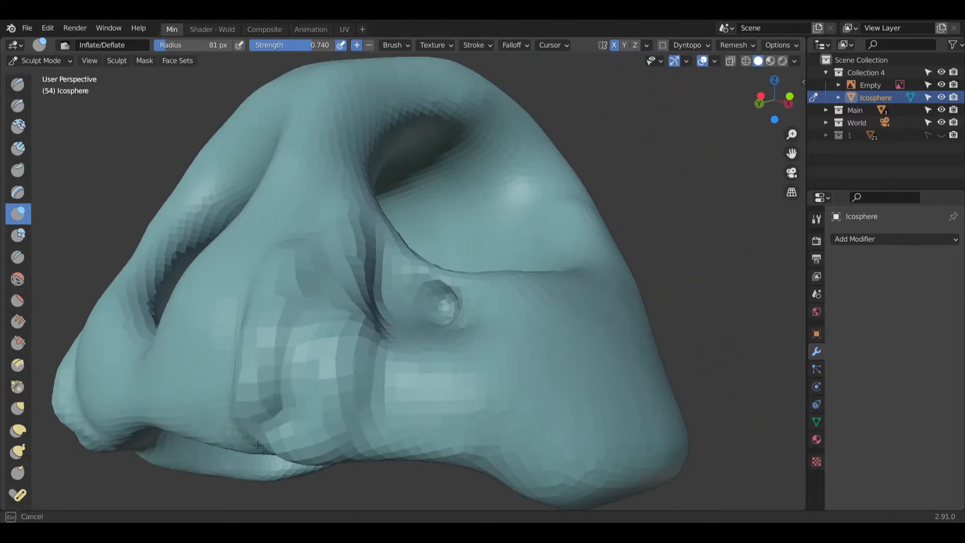
mouse_move(278, 436)
mouse_down()
mouse_move(288, 401)
mouse_move(309, 381)
mouse_up()
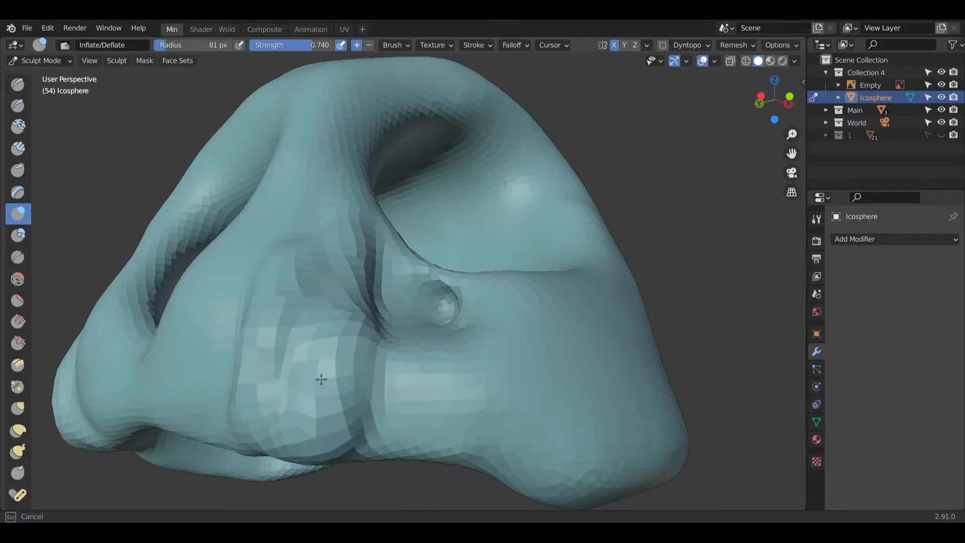
drag(327, 451, 326, 449)
Step: Inflate the ridge's lower tip into a rounded canine bulge and thicken its upper part and the side facing the hole
mouse_move(326, 449)
middle_down()
mouse_move(298, 399)
mouse_move(333, 269)
middle_up()
mouse_move(334, 270)
mouse_down()
mouse_move(345, 308)
mouse_move(372, 318)
mouse_move(312, 352)
mouse_move(327, 354)
mouse_up()
mouse_move(327, 354)
middle_down()
mouse_move(332, 302)
mouse_move(352, 281)
mouse_move(339, 256)
middle_up()
mouse_move(338, 256)
mouse_down()
mouse_move(308, 276)
mouse_move(293, 233)
mouse_move(351, 233)
mouse_move(332, 346)
mouse_move(362, 302)
mouse_up()
middle_drag(362, 302, 403, 151)
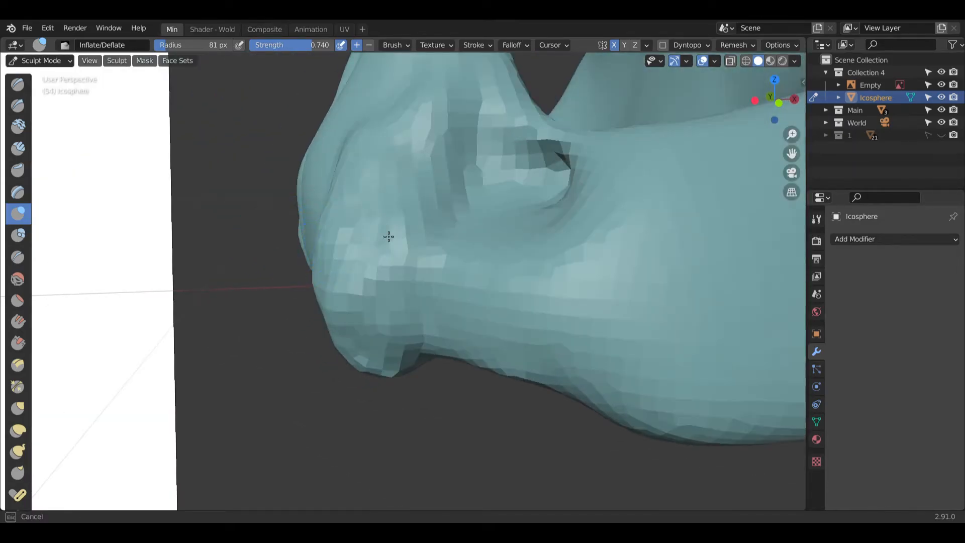
drag(402, 151, 415, 137)
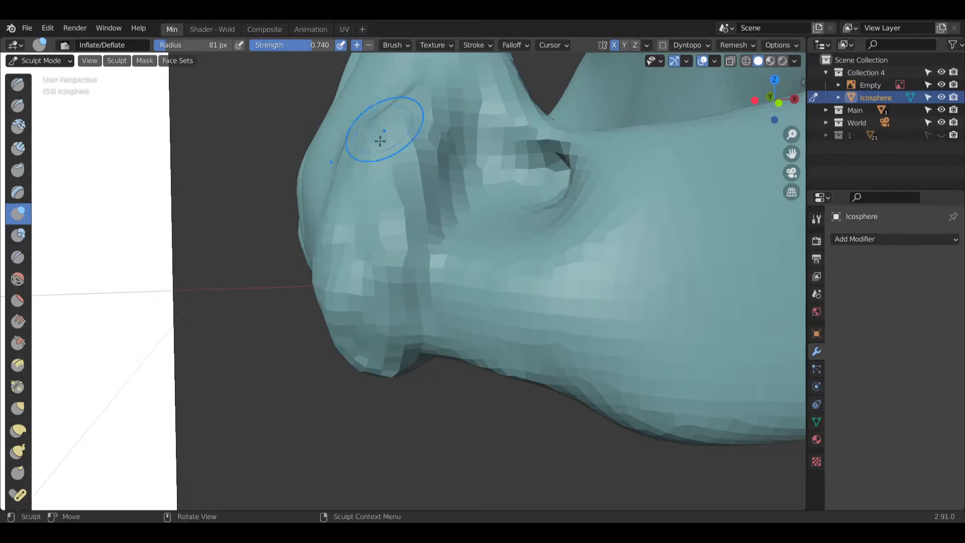
middle_drag(383, 122, 354, 254)
mouse_move(348, 225)
mouse_down()
mouse_move(422, 212)
mouse_move(437, 236)
mouse_move(422, 194)
mouse_move(379, 146)
mouse_up()
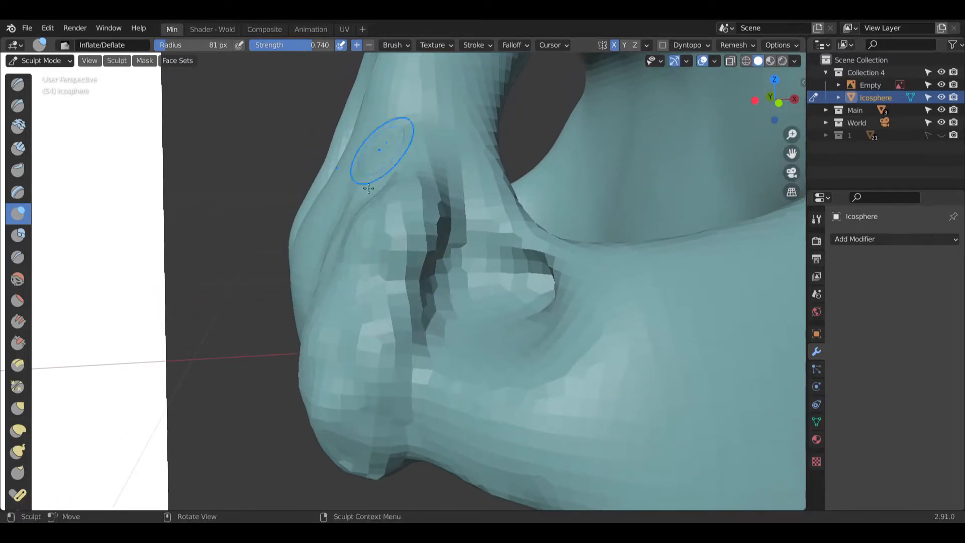
middle_drag(380, 146, 452, 216)
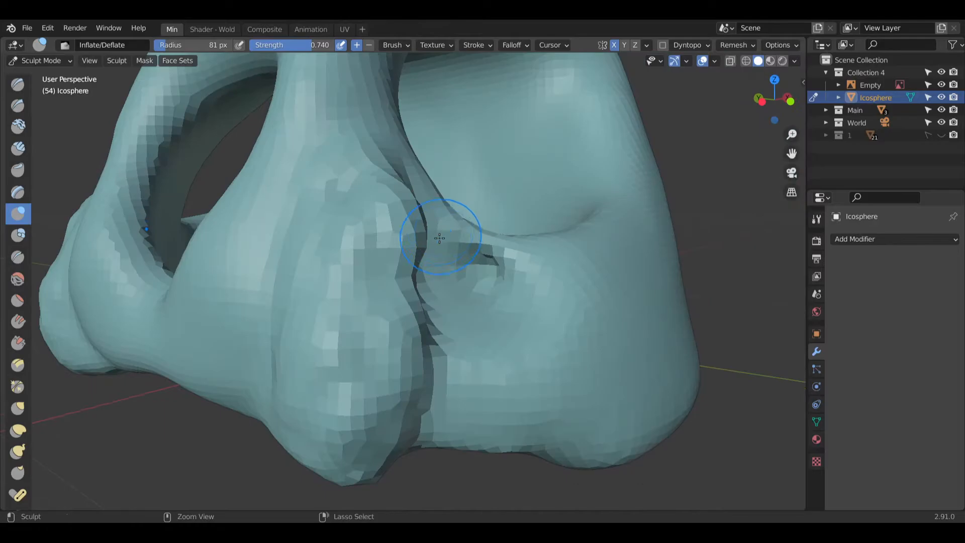
Step: Smooth the inflated canine ridge so it blends into the snout and the bone around the hole
click(17, 279)
scroll(372, 166, down, 5)
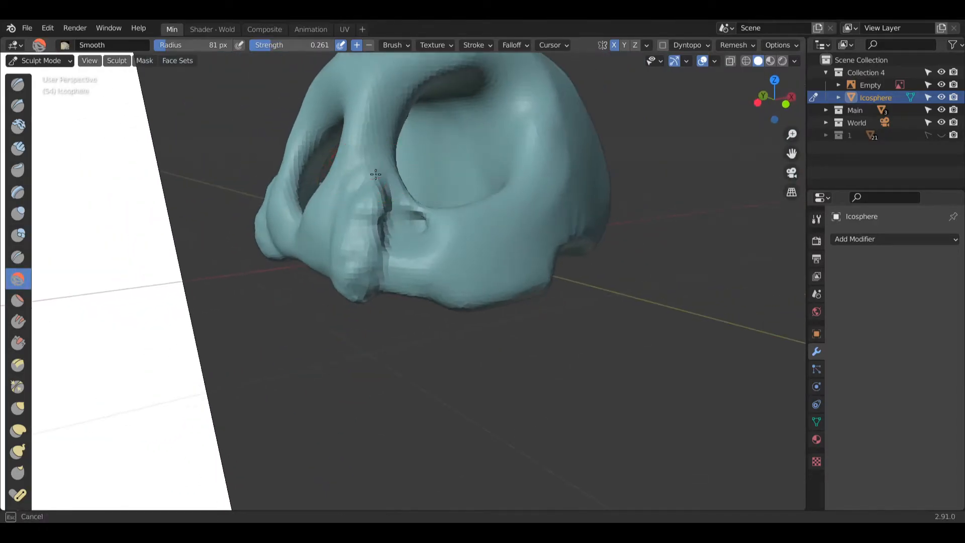
middle_drag(358, 206, 368, 191)
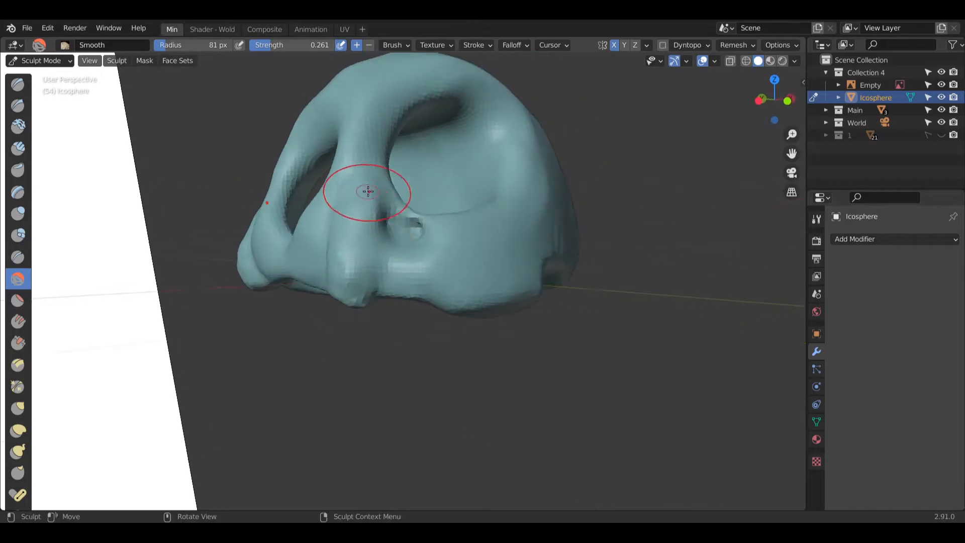
middle_drag(358, 254, 374, 210)
scroll(372, 216, up, 3)
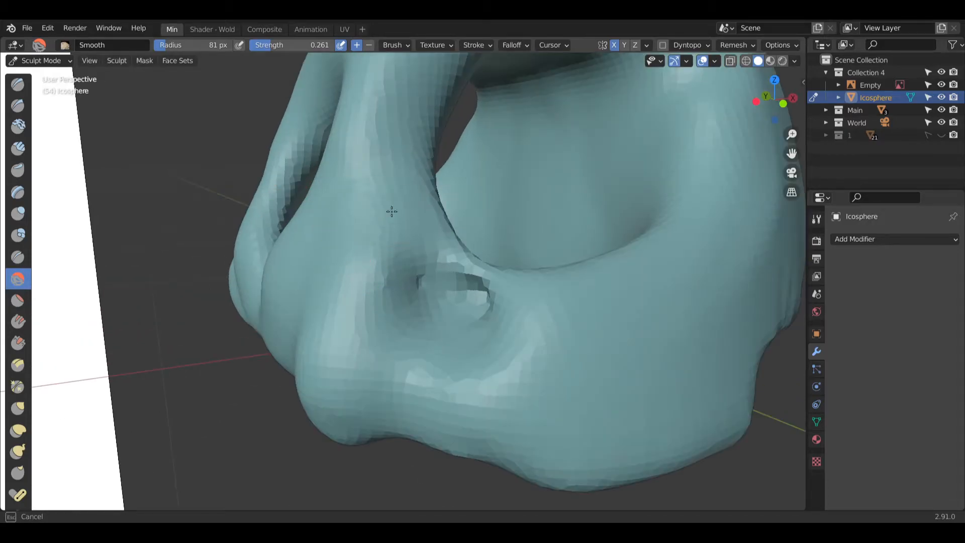
drag(388, 230, 369, 216)
scroll(368, 229, down, 5)
mouse_move(368, 228)
middle_down()
mouse_move(386, 209)
mouse_move(455, 213)
middle_up()
mouse_move(247, 326)
mouse_down()
mouse_move(267, 310)
mouse_move(265, 325)
mouse_up()
Step: Compare with the bobcat reference and inflate the bone below the nasal opening between the two canine ridges
scroll(258, 325, down, 5)
mouse_move(252, 324)
middle_down()
mouse_move(524, 224)
mouse_move(371, 204)
middle_up()
scroll(371, 204, down, 3)
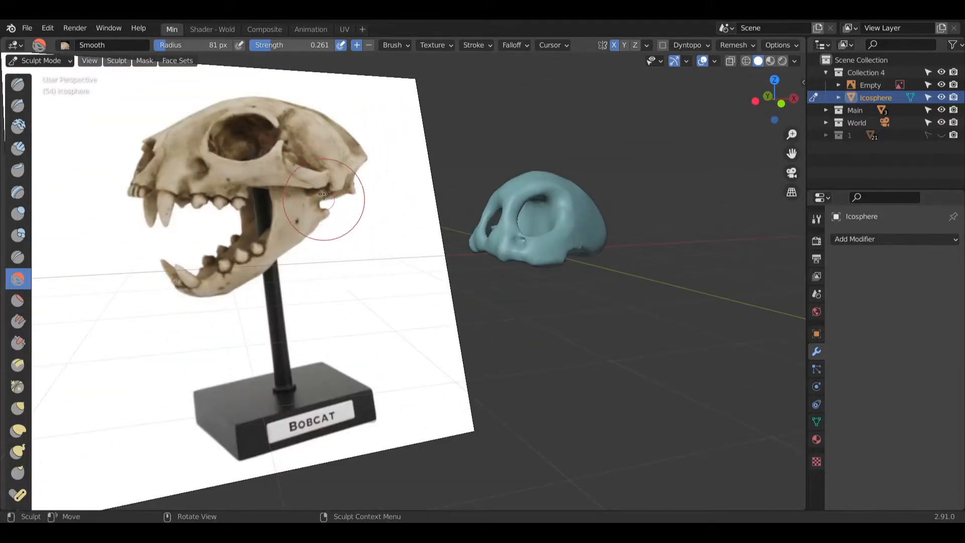
scroll(484, 229, up, 6)
middle_drag(534, 327, 319, 319)
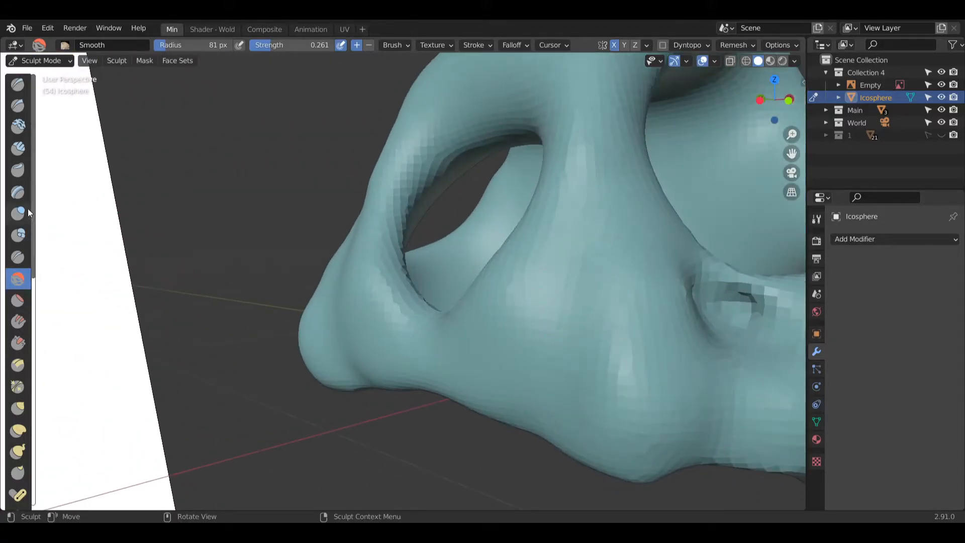
key(i)
middle_drag(493, 388, 531, 360)
mouse_move(532, 355)
mouse_down()
mouse_move(525, 327)
mouse_move(495, 354)
mouse_move(467, 346)
mouse_move(410, 369)
mouse_up()
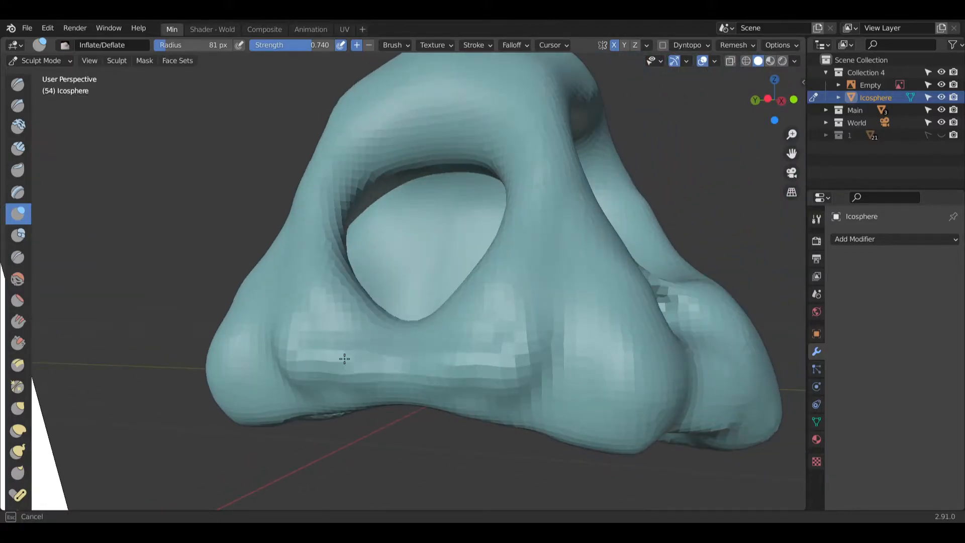
mouse_move(295, 353)
mouse_down()
mouse_move(287, 380)
mouse_move(349, 372)
mouse_up()
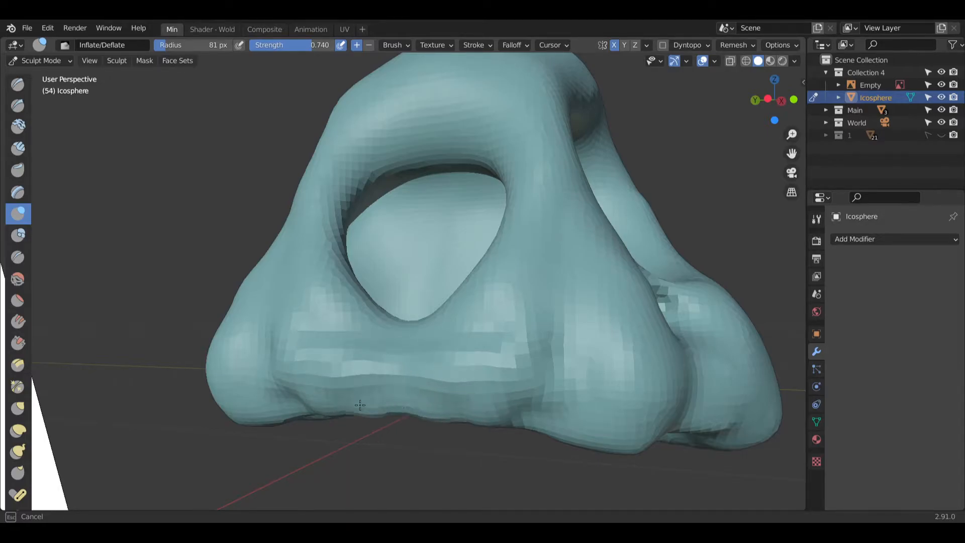
drag(408, 414, 416, 413)
scroll(413, 412, up, 3)
middle_drag(399, 412, 410, 390)
drag(410, 391, 406, 393)
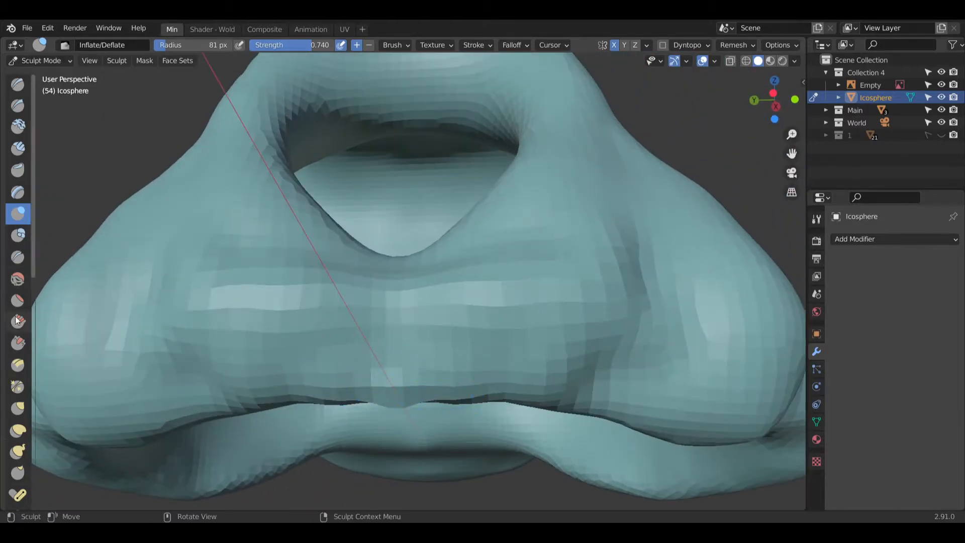
key(ctrl+z)
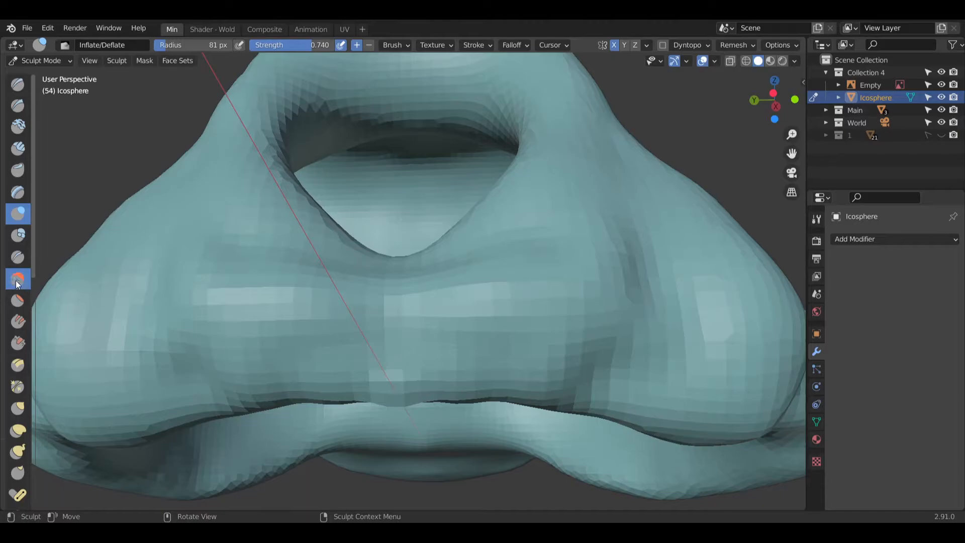
Step: Smooth the lower edge and front of the inflated bone below the nasal opening, blending it into the canine ridges
click(16, 279)
mouse_move(332, 401)
mouse_down()
mouse_move(409, 387)
mouse_move(369, 379)
mouse_up()
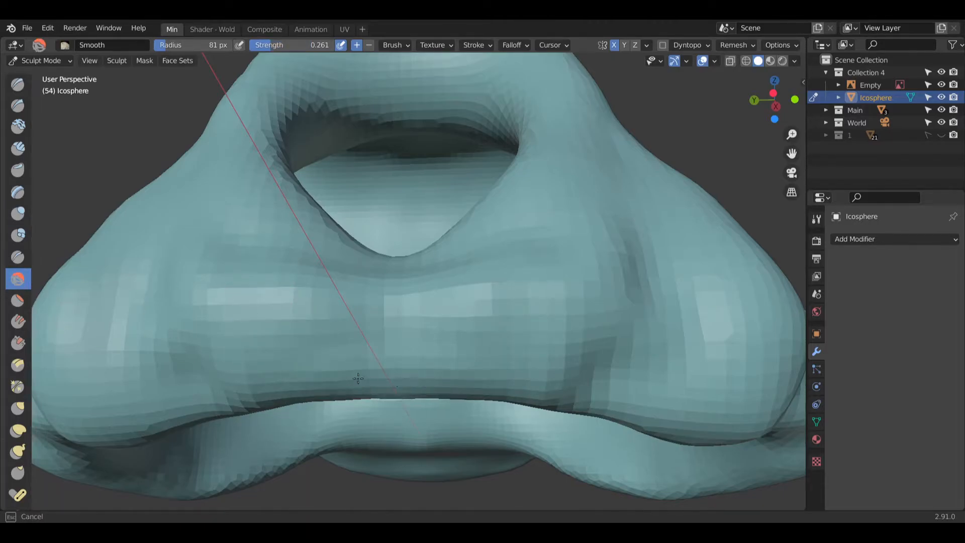
drag(543, 330, 571, 284)
mouse_move(571, 285)
middle_down()
mouse_move(556, 317)
mouse_move(604, 239)
middle_up()
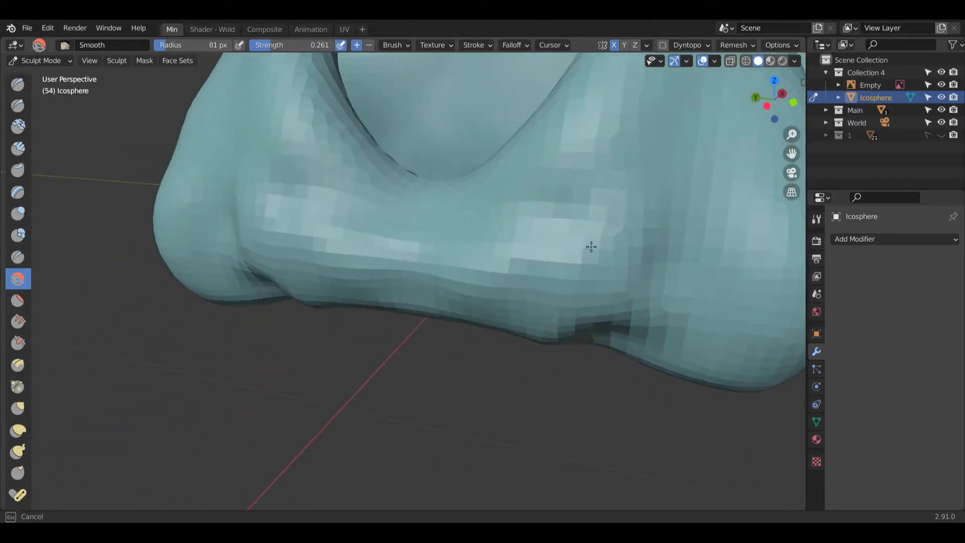
drag(612, 176, 438, 237)
drag(321, 146, 560, 272)
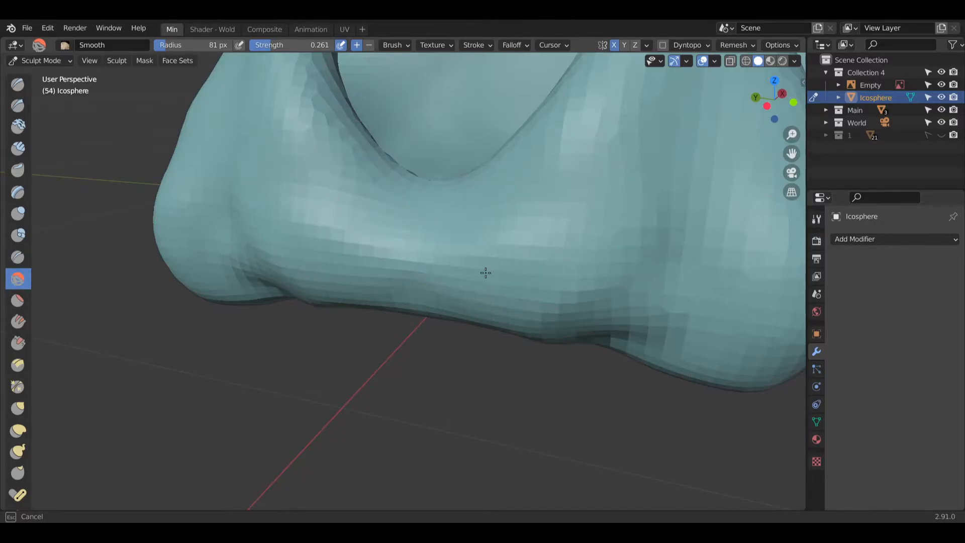
Step: Crease a groove between the canine ridge and the front bone below the nasal opening
scroll(599, 205, up, 2)
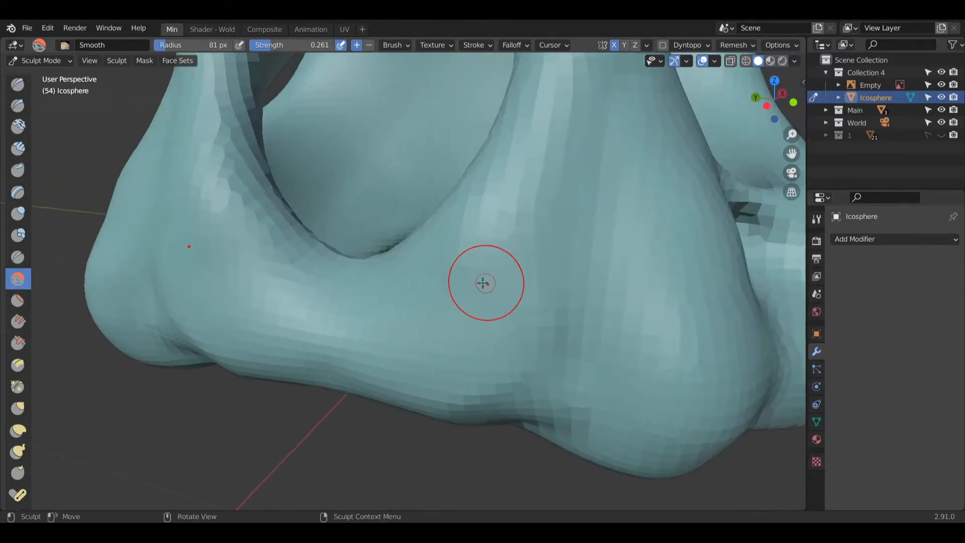
mouse_move(503, 358)
middle_down()
mouse_move(535, 361)
mouse_move(529, 383)
mouse_move(512, 197)
middle_up()
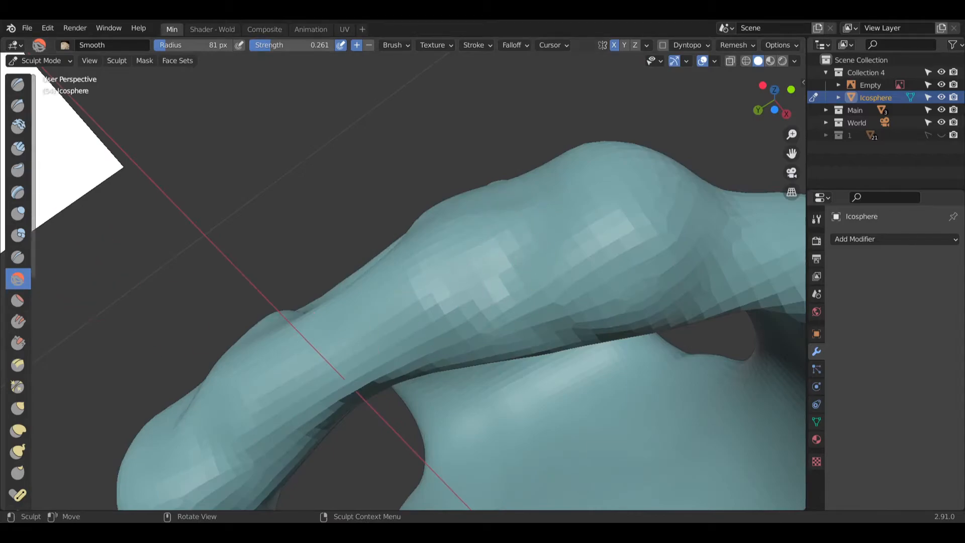
click(17, 257)
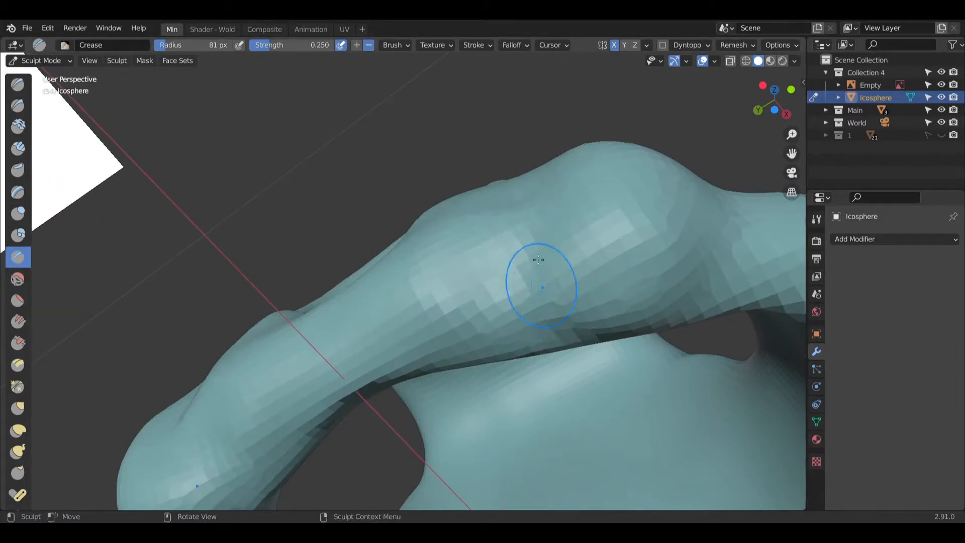
drag(523, 213, 538, 300)
ctrl+drag(506, 250, 528, 210)
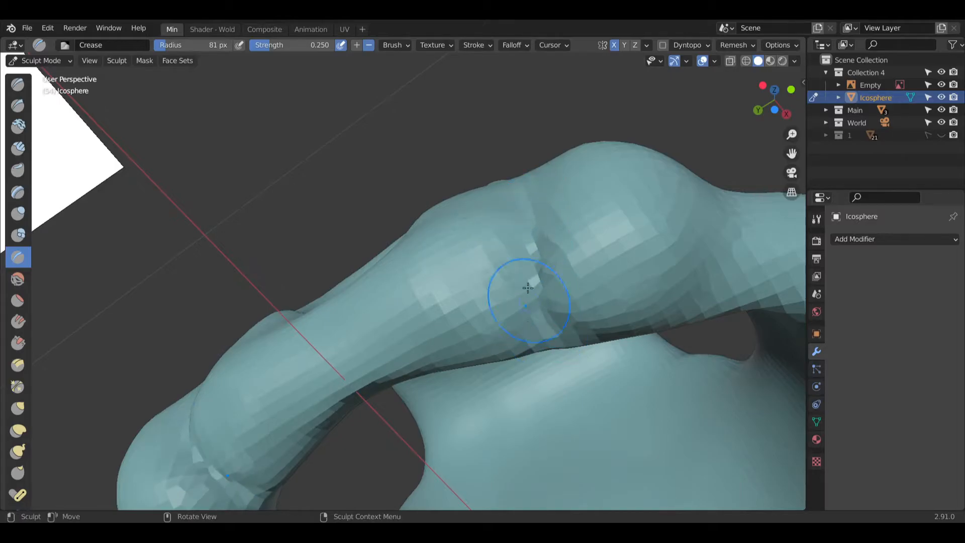
middle_drag(556, 334, 527, 318)
mouse_move(578, 344)
middle_down()
mouse_move(555, 345)
mouse_move(567, 334)
mouse_move(559, 381)
mouse_move(515, 314)
mouse_move(510, 327)
middle_up()
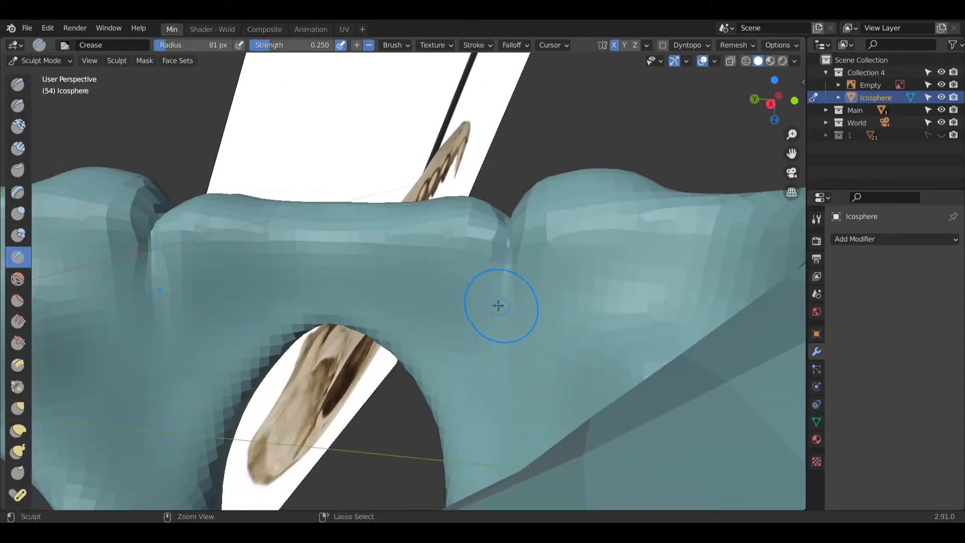
Step: Undo the latest crease strokes beside the canine ridge
key(ctrl+z)
key(ctrl+z)
key(ctrl+z)
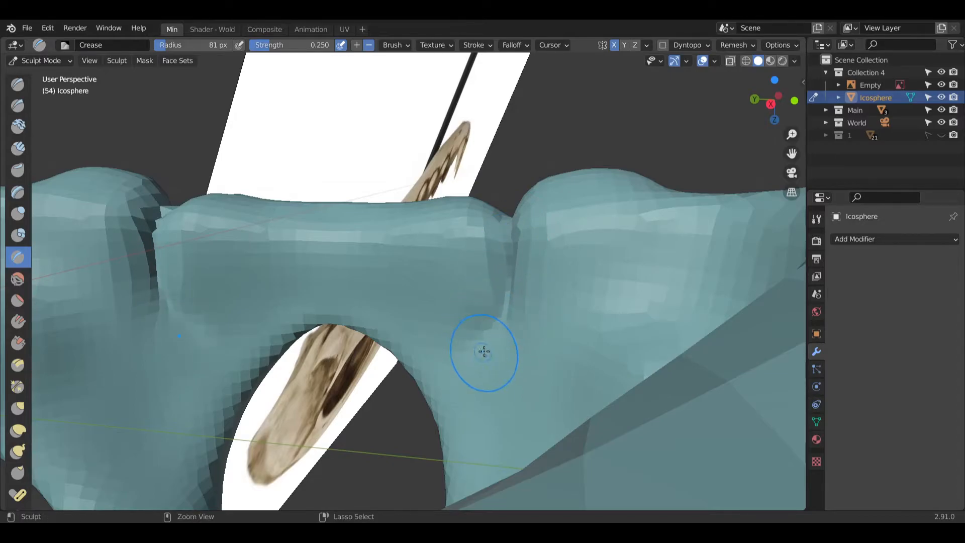
key(ctrl+z)
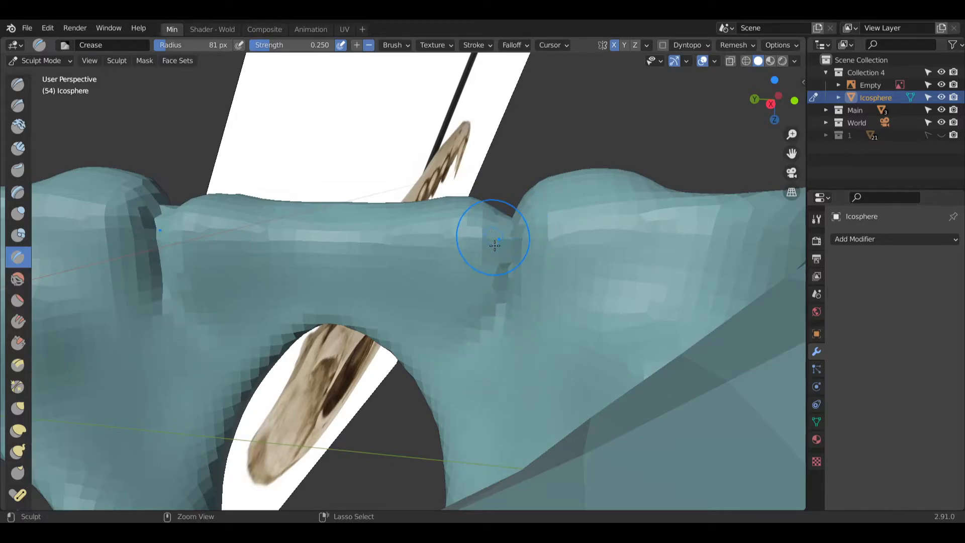
Step: Smooth the remaining crease between the canine ridge and the front bone, including its underside
mouse_move(502, 182)
middle_down()
mouse_move(491, 318)
mouse_move(495, 168)
mouse_move(495, 241)
mouse_move(471, 141)
mouse_move(402, 226)
mouse_move(422, 261)
mouse_move(60, 280)
mouse_move(440, 287)
mouse_move(429, 302)
middle_up()
key(shift+s)
middle_drag(429, 409, 442, 356)
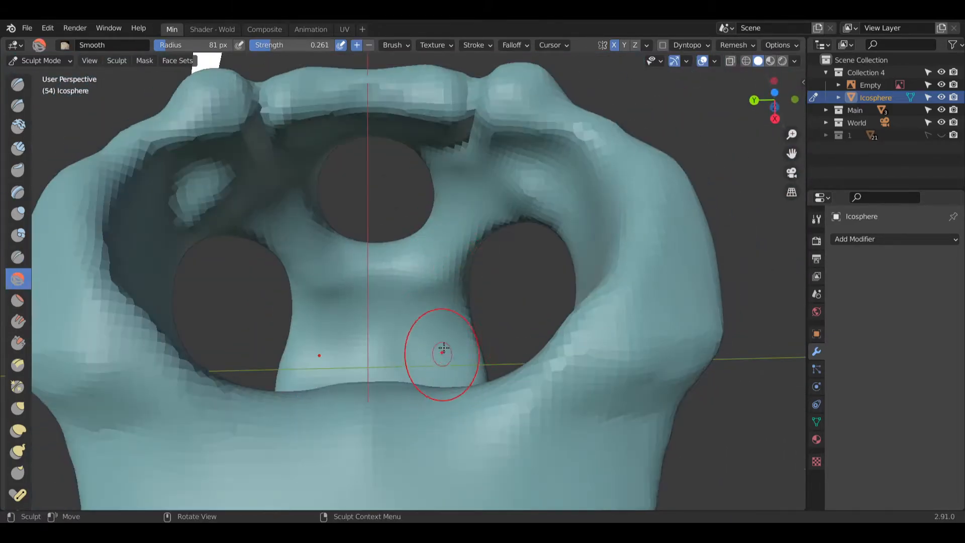
middle_drag(477, 137, 425, 146)
scroll(425, 147, up, 10)
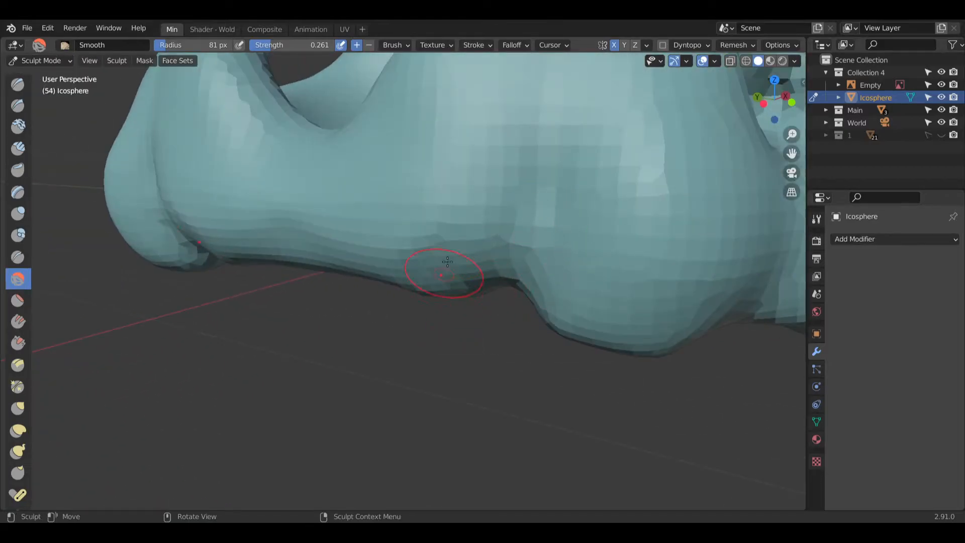
middle_drag(448, 262, 487, 194)
scroll(380, 241, down, 4)
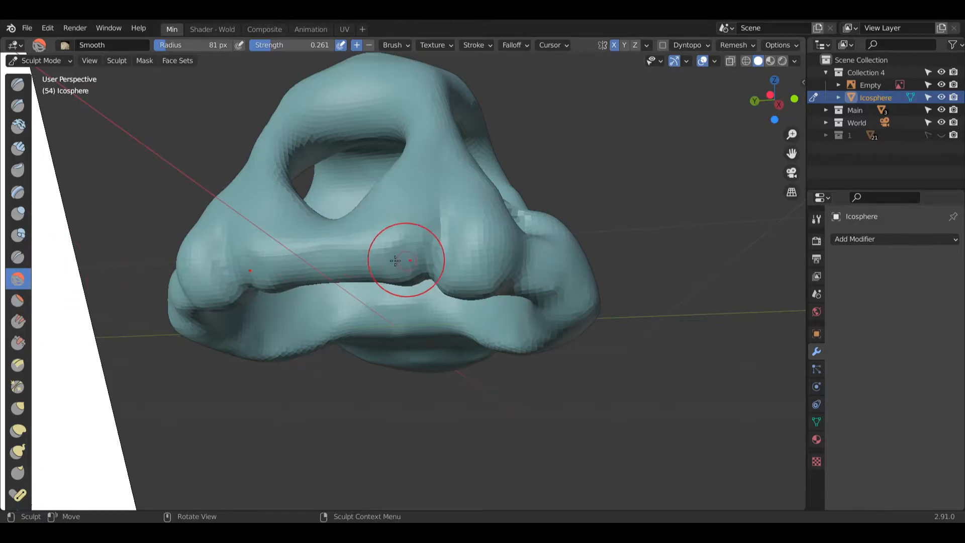
Step: Compare with the bobcat reference and crease the inner side of the canine ridge from its lower edge up towards the nasal opening
scroll(309, 280, down, 5)
mouse_move(300, 287)
middle_down()
mouse_move(369, 317)
mouse_move(352, 307)
middle_up()
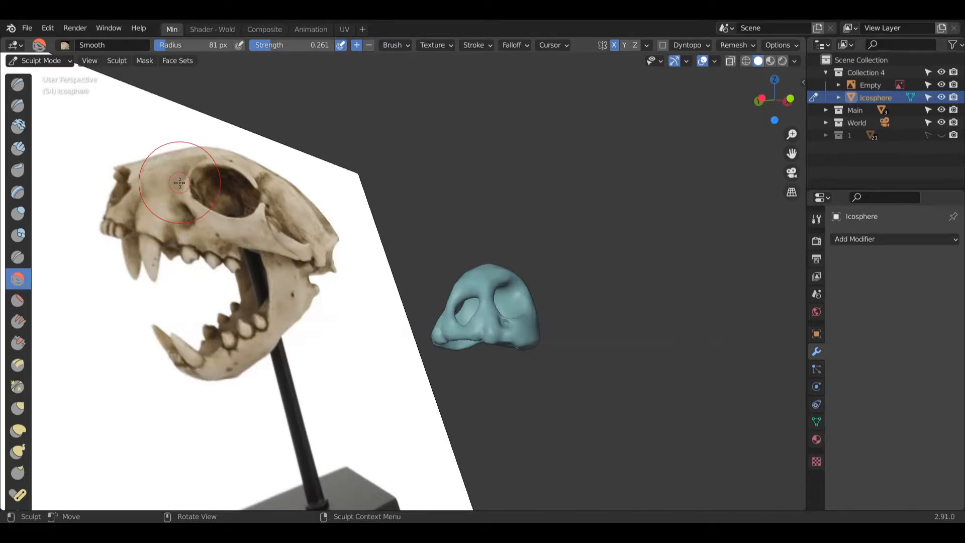
scroll(525, 380, up, 8)
mouse_move(366, 205)
shift+middle_down()
mouse_move(389, 276)
mouse_move(429, 254)
mouse_move(405, 312)
mouse_move(371, 278)
shift+middle_up()
click(18, 257)
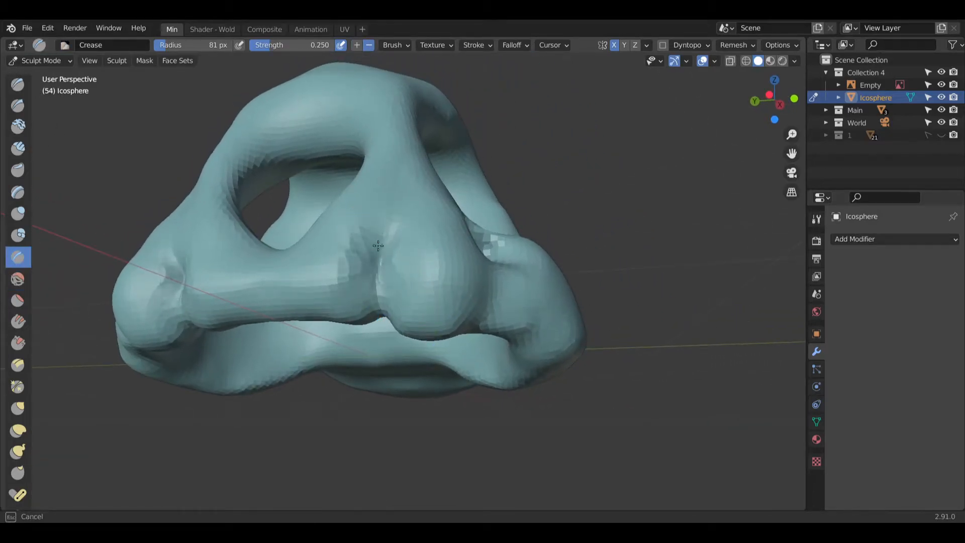
mouse_move(391, 271)
mouse_down()
mouse_move(393, 280)
mouse_move(421, 256)
mouse_move(400, 248)
mouse_move(396, 257)
mouse_up()
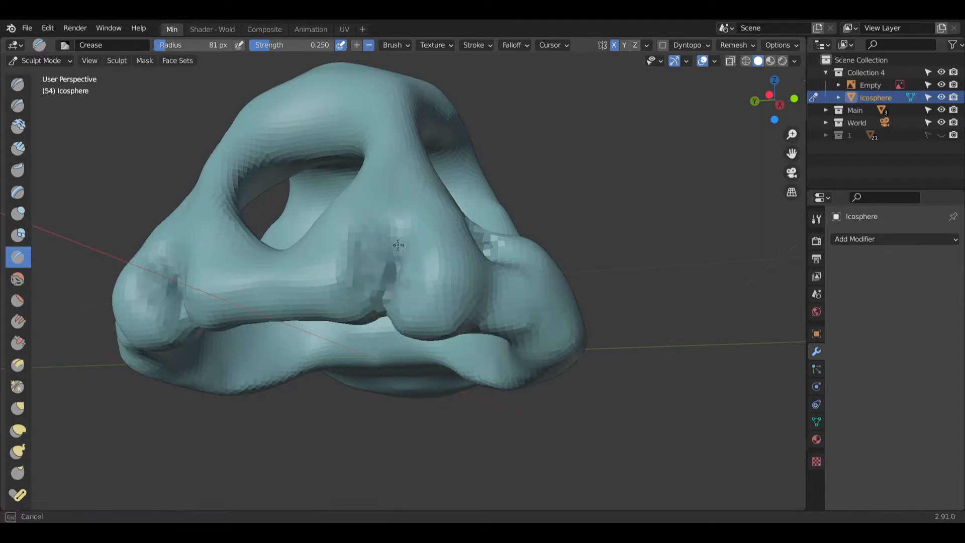
drag(381, 303, 379, 306)
drag(398, 251, 384, 302)
mouse_move(376, 302)
middle_down()
mouse_move(296, 340)
mouse_move(398, 252)
middle_up()
Step: Smooth the new crease where the canine bulge meets the front bone
click(17, 278)
mouse_move(86, 280)
middle_down()
mouse_move(383, 238)
mouse_move(349, 243)
mouse_move(361, 255)
mouse_move(194, 337)
mouse_move(224, 299)
middle_up()
scroll(226, 271, down, 5)
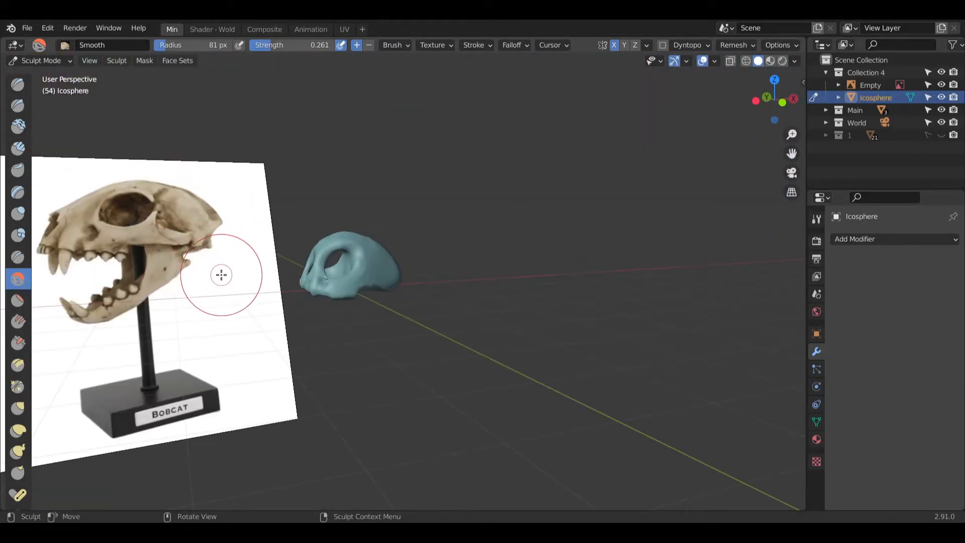
scroll(322, 289, up, 14)
middle_drag(303, 315, 410, 251)
shift+middle_drag(228, 352, 397, 261)
drag(296, 317, 293, 292)
drag(331, 126, 330, 134)
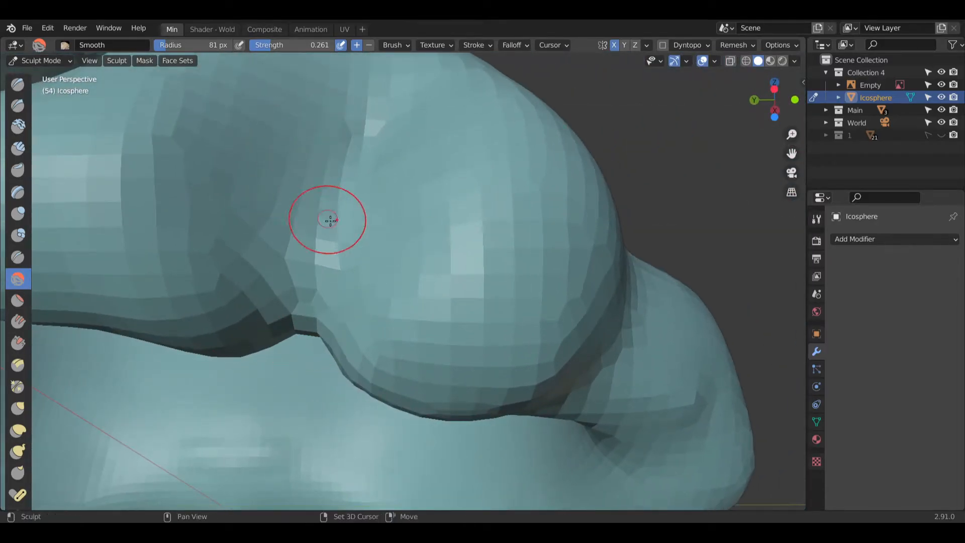
Step: Rework the hollow between the canine ridge and the front bone with Clay Strips strokes
scroll(244, 184, down, 5)
shift+middle_drag(248, 177, 291, 207)
click(18, 148)
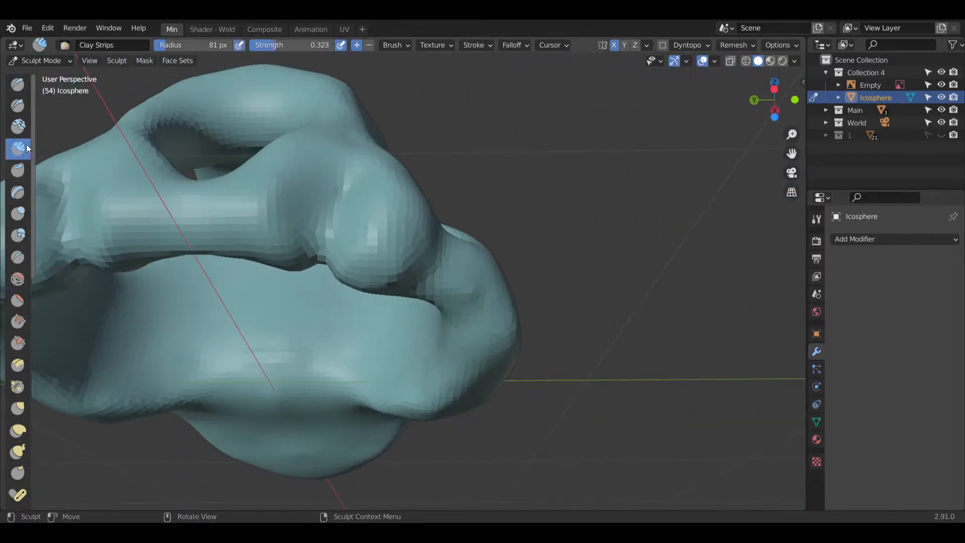
scroll(334, 216, up, 2)
mouse_move(317, 165)
mouse_down()
mouse_move(264, 181)
mouse_move(246, 151)
mouse_move(212, 141)
mouse_move(241, 176)
mouse_move(301, 125)
mouse_move(159, 214)
mouse_move(215, 166)
mouse_move(268, 240)
mouse_move(285, 236)
mouse_up()
scroll(277, 214, down, 3)
middle_drag(245, 217, 260, 236)
ctrl+drag(241, 199, 240, 220)
shift+middle_drag(239, 219, 346, 251)
Step: Smooth the clay strokes so the canine ridge blends into the front bone below the nasal opening
click(18, 278)
scroll(226, 215, up, 2)
mouse_move(226, 215)
mouse_down()
mouse_move(241, 212)
mouse_move(215, 194)
mouse_move(232, 199)
mouse_up()
mouse_move(291, 276)
mouse_down()
mouse_move(261, 296)
mouse_move(369, 308)
mouse_up()
mouse_move(445, 317)
middle_down()
mouse_move(410, 243)
mouse_move(452, 248)
middle_up()
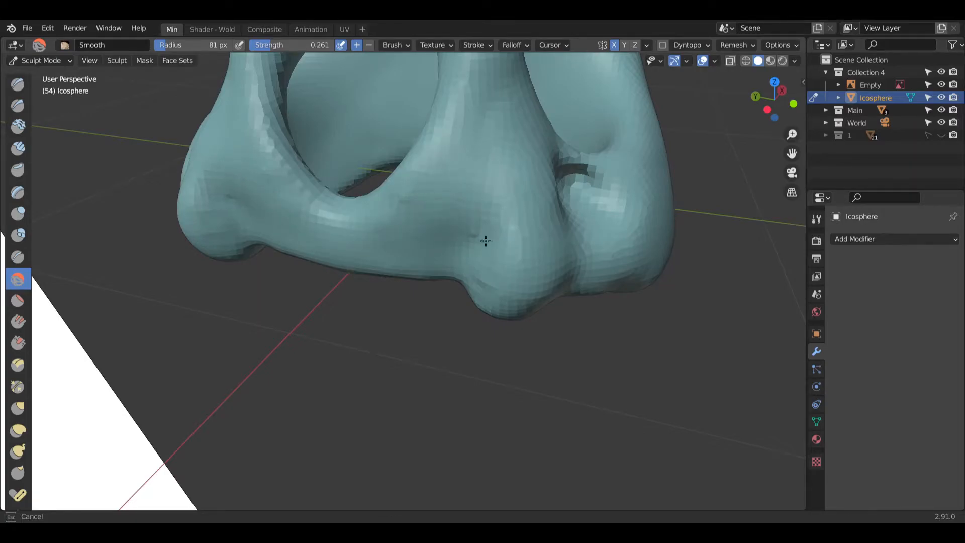
mouse_move(476, 209)
middle_down()
mouse_move(526, 235)
mouse_move(522, 266)
mouse_move(503, 264)
mouse_move(483, 242)
middle_up()
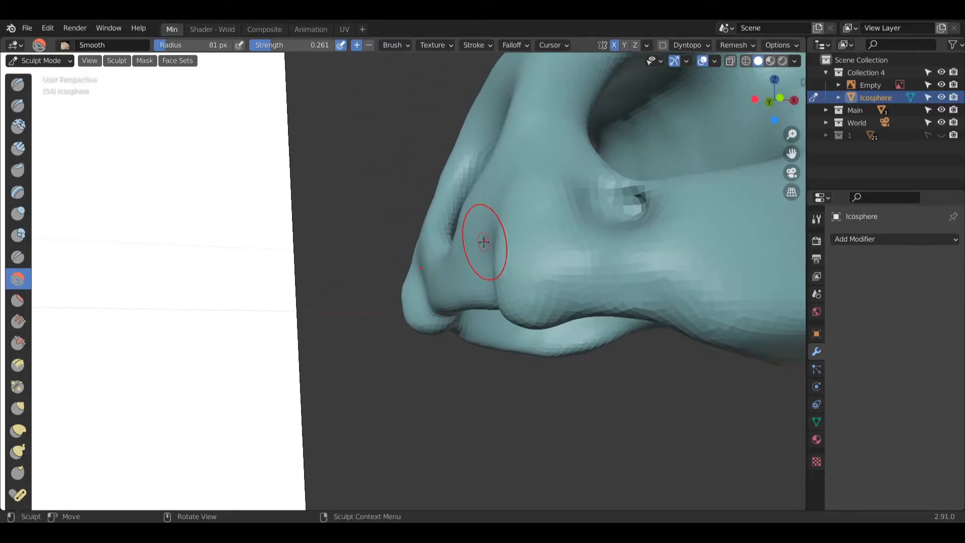
Step: Compare the small hole below the eye socket with the bobcat reference and smooth it into a closed dent
mouse_move(493, 318)
middle_down()
mouse_move(642, 265)
mouse_move(421, 312)
mouse_move(465, 283)
mouse_move(422, 258)
mouse_move(437, 253)
mouse_move(419, 250)
middle_up()
middle_drag(335, 205, 228, 213)
scroll(251, 206, down, 5)
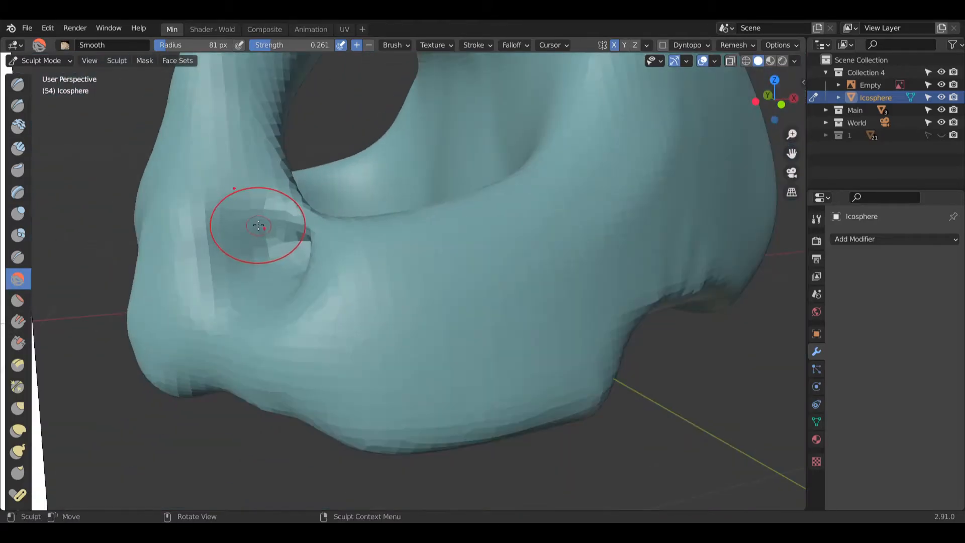
shift+middle_drag(297, 277, 394, 411)
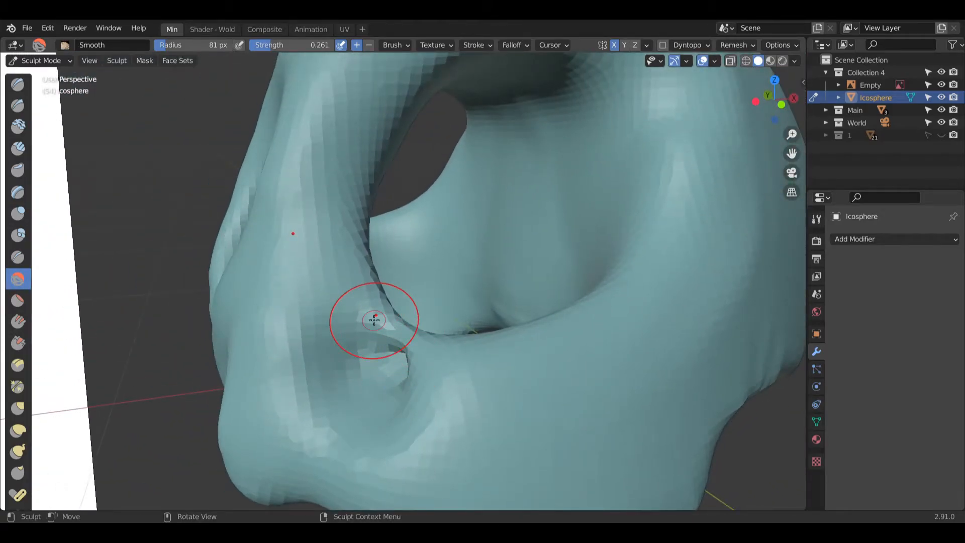
scroll(371, 325, down, 10)
middle_drag(457, 323, 486, 267)
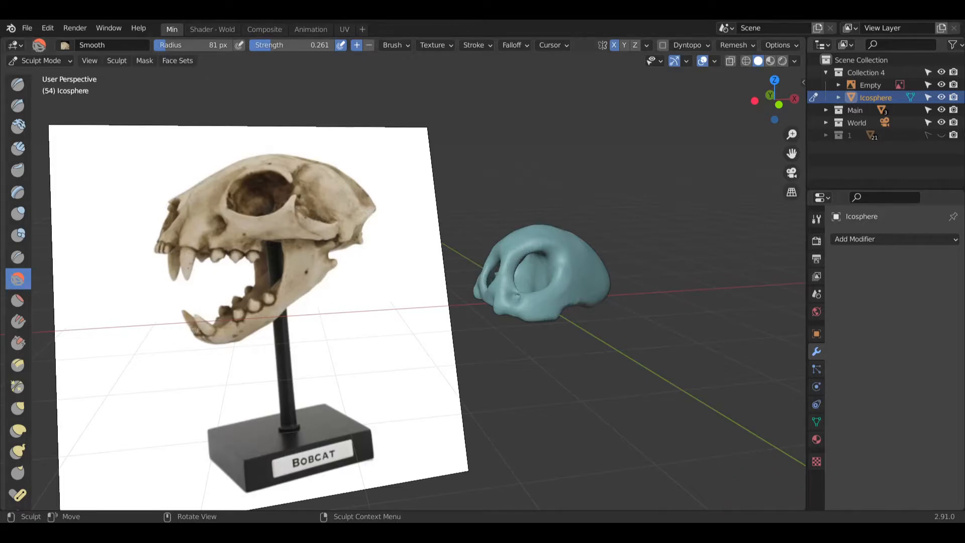
shift+middle_drag(586, 291, 522, 253)
scroll(522, 253, up, 4)
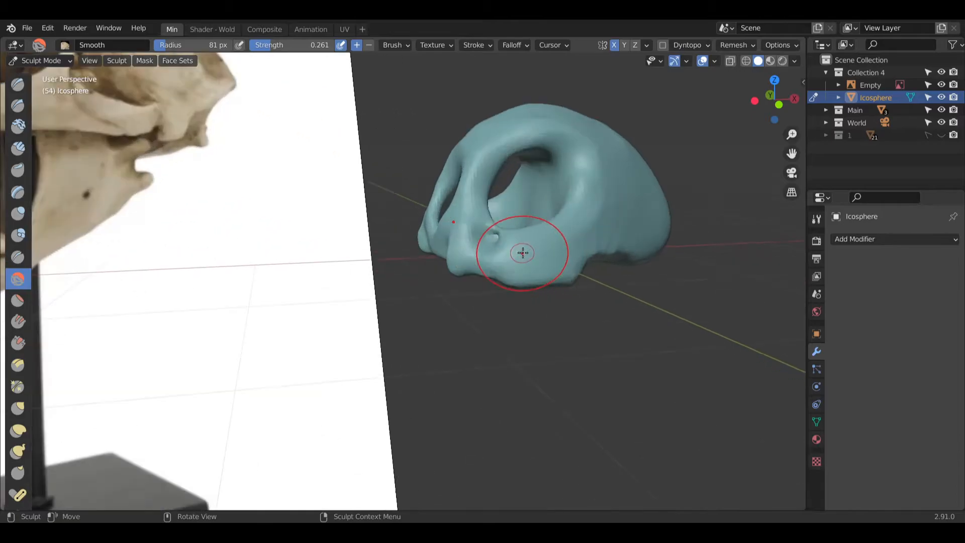
scroll(522, 253, up, 6)
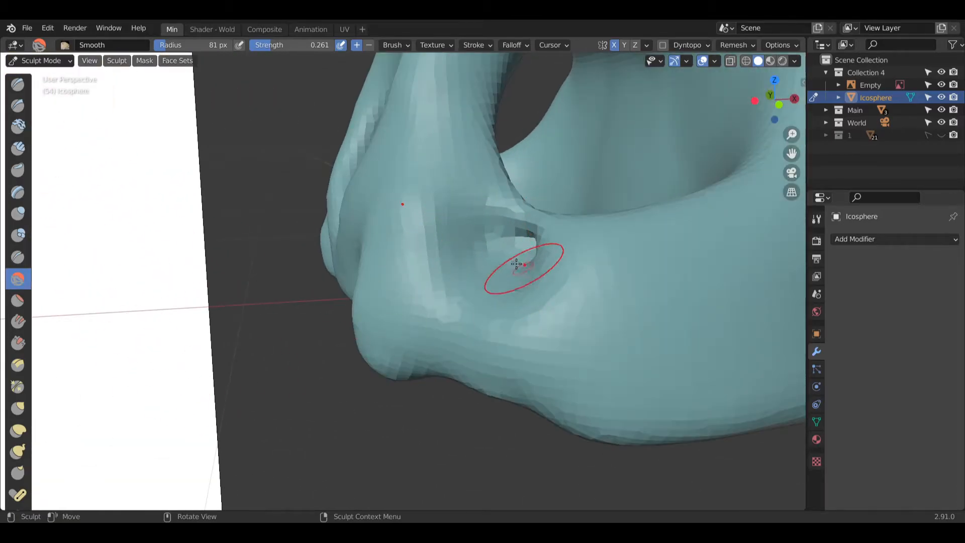
scroll(525, 268, up, 4)
mouse_move(522, 248)
mouse_down()
mouse_move(499, 151)
mouse_move(578, 276)
mouse_move(543, 274)
mouse_move(632, 323)
mouse_up()
mouse_move(632, 323)
middle_down()
mouse_move(586, 367)
mouse_move(589, 352)
mouse_move(631, 401)
middle_up()
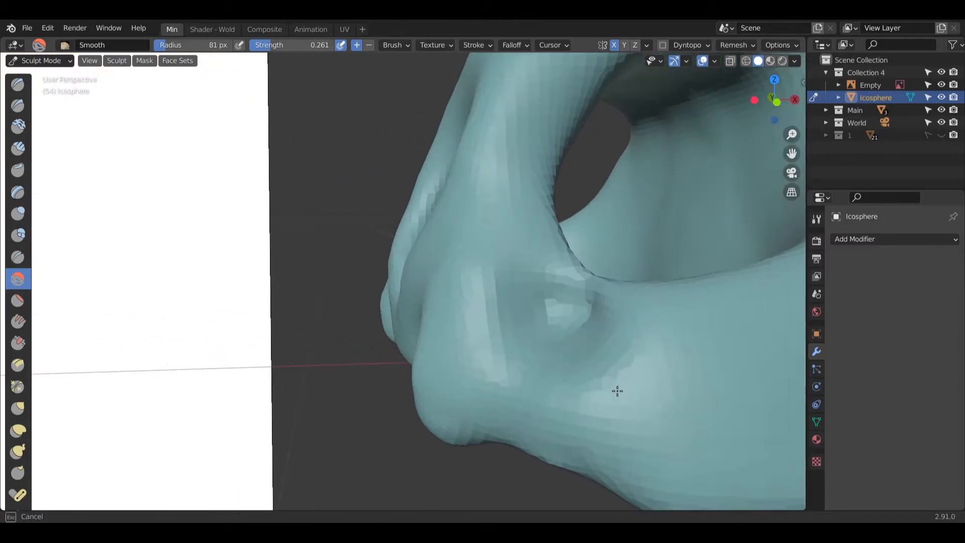
Step: Check the reference again and soften the dent below the eye socket into a wider, shallower hollow with the Smooth brush
scroll(623, 327, down, 10)
shift+middle_drag(136, 190, 204, 179)
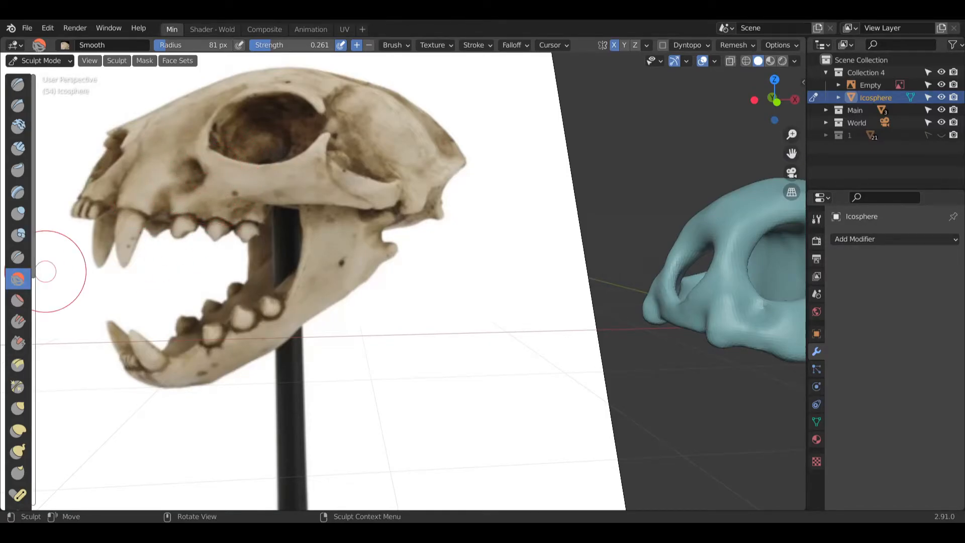
middle_drag(611, 310, 424, 315)
scroll(327, 324, up, 5)
scroll(425, 314, up, 6)
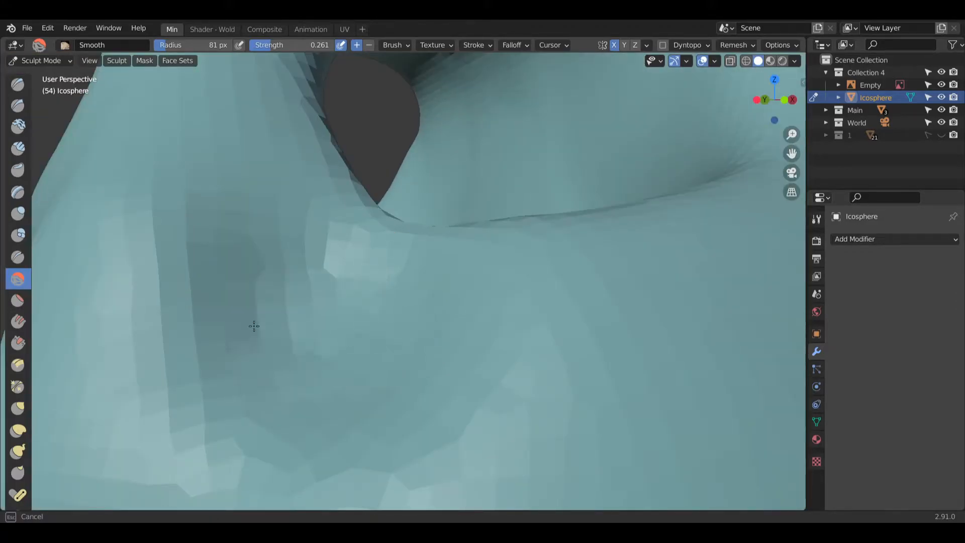
scroll(438, 431, down, 5)
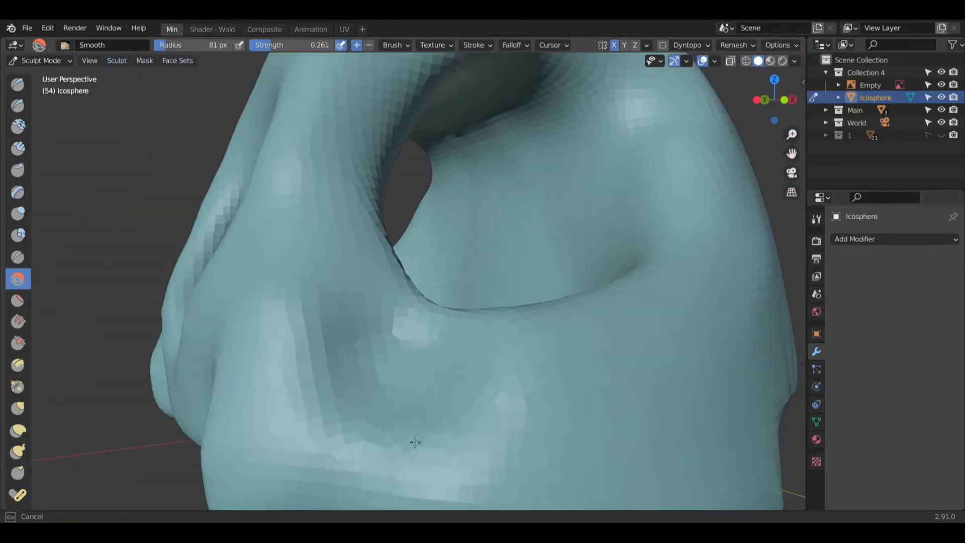
scroll(356, 401, down, 6)
Step: Inflate the lower front rim of the eye socket, between the socket and the dent below it
mouse_move(401, 375)
middle_down()
mouse_move(334, 388)
mouse_move(295, 381)
mouse_move(432, 389)
middle_up()
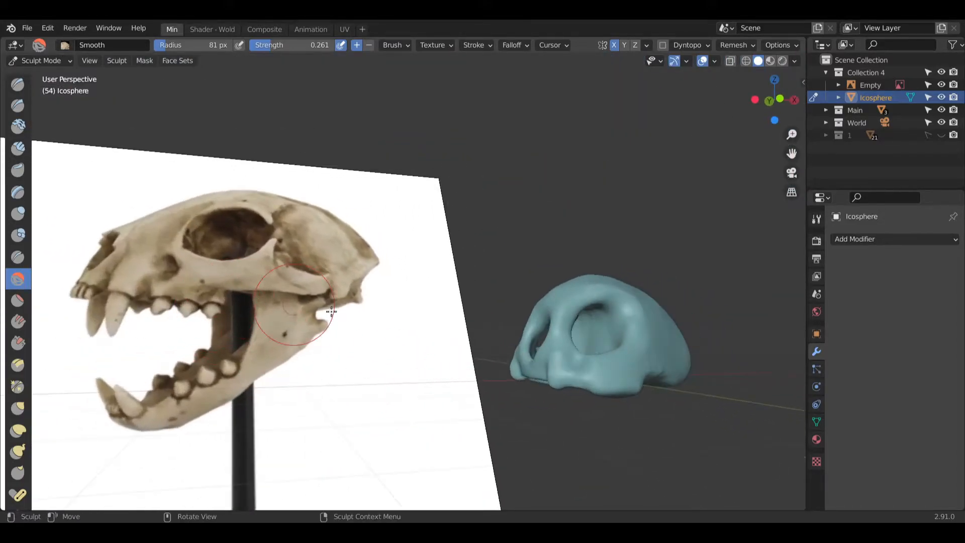
scroll(565, 362, up, 6)
mouse_move(605, 344)
middle_down()
mouse_move(528, 363)
mouse_move(478, 358)
middle_up()
click(23, 216)
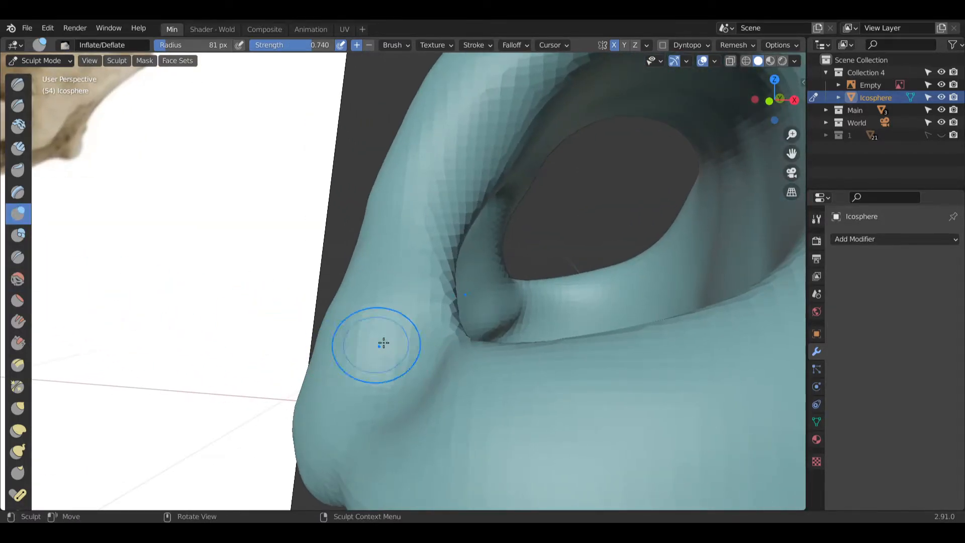
middle_drag(373, 342, 422, 345)
drag(432, 297, 468, 406)
mouse_move(415, 280)
mouse_down()
mouse_move(457, 386)
mouse_move(442, 387)
mouse_move(452, 323)
mouse_move(448, 340)
mouse_up()
mouse_move(398, 269)
mouse_down()
mouse_move(453, 372)
mouse_move(454, 400)
mouse_up()
Step: Smooth the inflated socket rim and the bone beside it
mouse_move(478, 381)
middle_down()
mouse_move(556, 338)
mouse_move(508, 352)
middle_up()
click(17, 279)
mouse_move(352, 312)
middle_down()
mouse_move(383, 332)
mouse_move(367, 341)
middle_up()
drag(367, 341, 450, 445)
mouse_move(450, 445)
middle_down()
mouse_move(469, 430)
mouse_move(420, 413)
mouse_move(398, 469)
mouse_move(401, 345)
mouse_move(356, 338)
middle_up()
drag(356, 337, 339, 337)
middle_drag(443, 426, 412, 472)
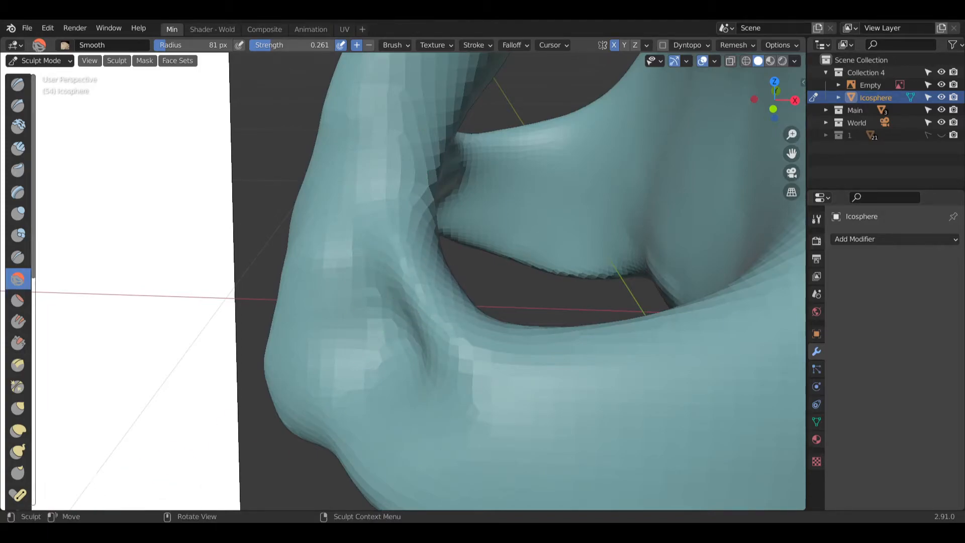
Step: Smooth the groove between the inflated rim and the canine ridge, blending it into the dent
drag(406, 243, 421, 241)
drag(465, 338, 448, 288)
middle_drag(447, 288, 435, 236)
drag(420, 201, 388, 252)
middle_drag(388, 252, 426, 302)
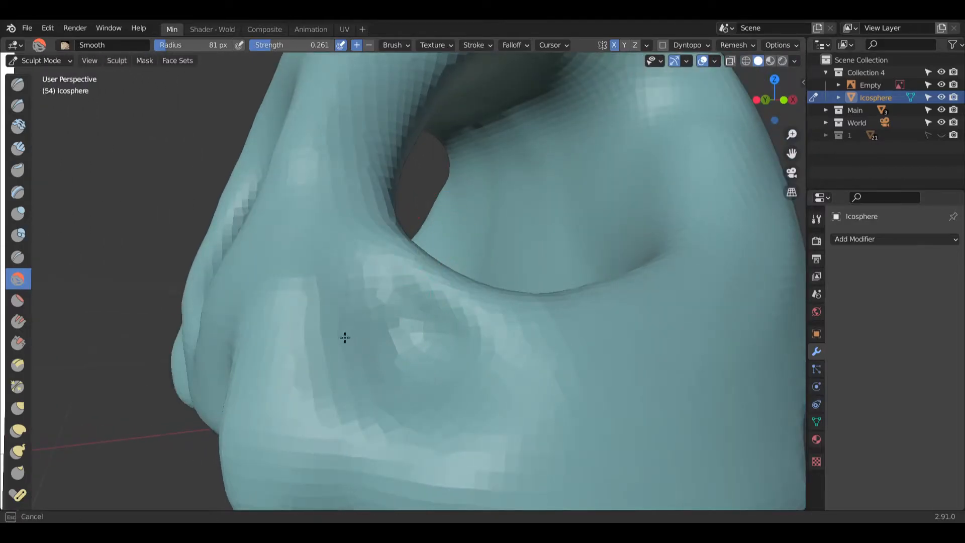
Step: Smooth the dent below the eye socket towards the canine ridge and compare the snout with the bobcat reference
scroll(362, 307, down, 10)
mouse_move(388, 401)
middle_down()
mouse_move(452, 379)
mouse_move(438, 405)
mouse_move(456, 386)
mouse_move(440, 364)
middle_up()
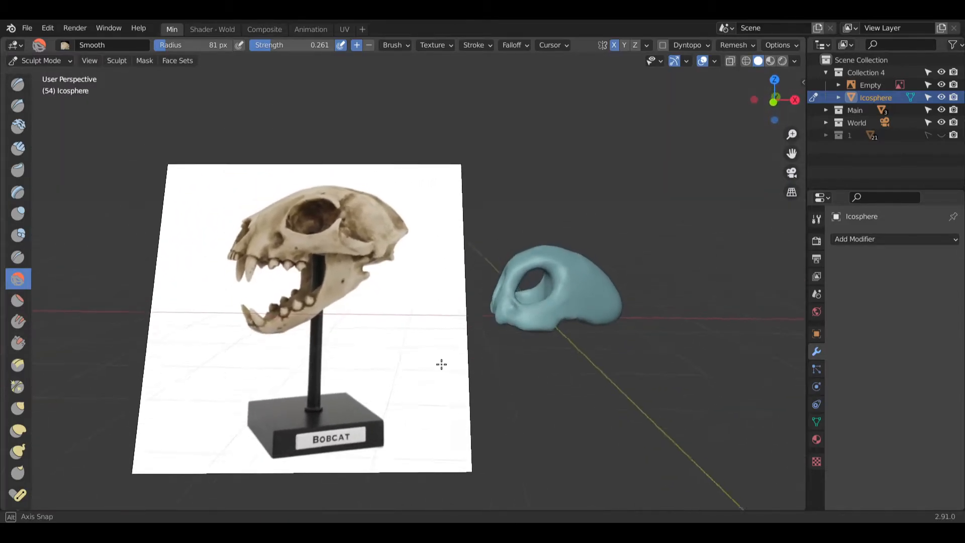
scroll(535, 302, up, 12)
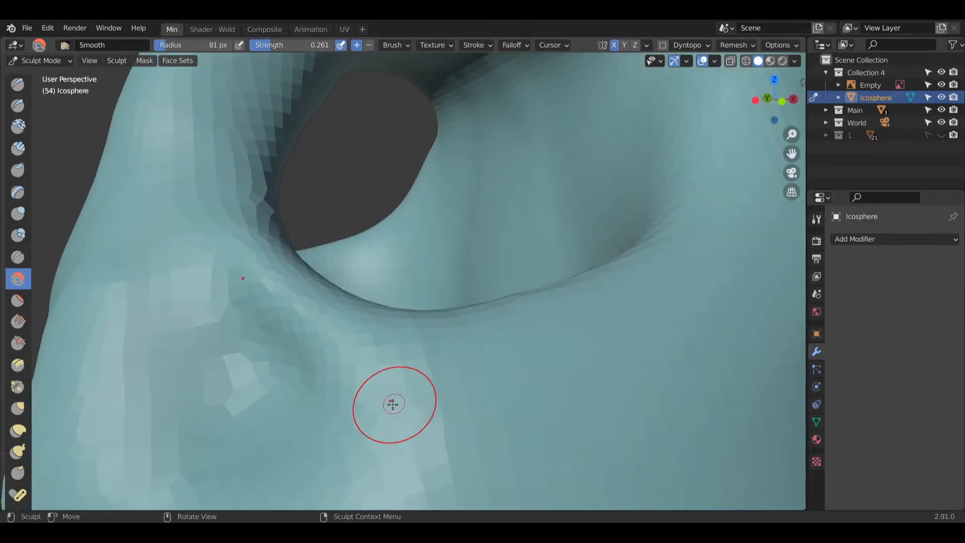
shift+middle_drag(393, 404, 491, 293)
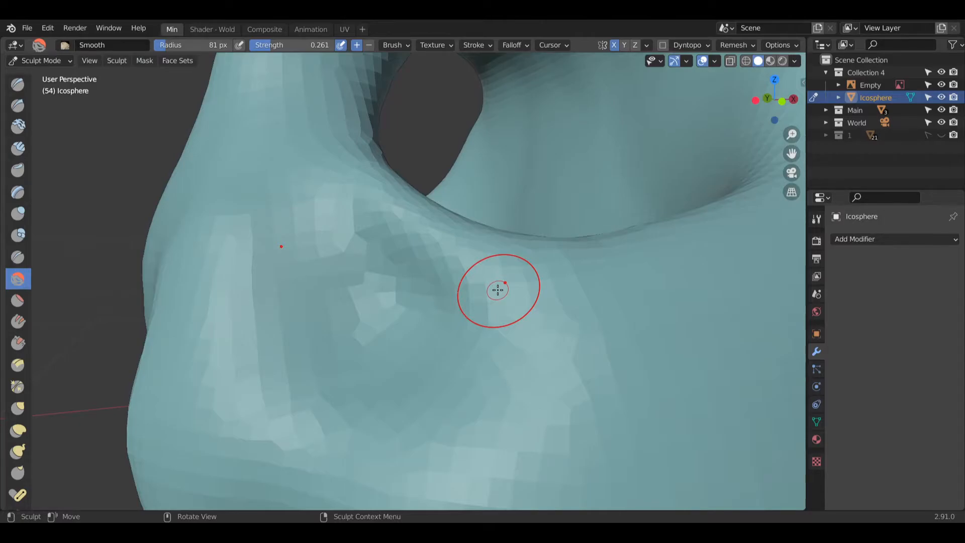
mouse_move(420, 334)
mouse_down()
mouse_move(385, 308)
mouse_move(328, 292)
mouse_up()
scroll(423, 334, down, 4)
mouse_move(418, 322)
middle_down()
mouse_move(373, 323)
mouse_move(474, 324)
mouse_move(508, 356)
mouse_move(558, 294)
middle_up()
scroll(508, 356, down, 4)
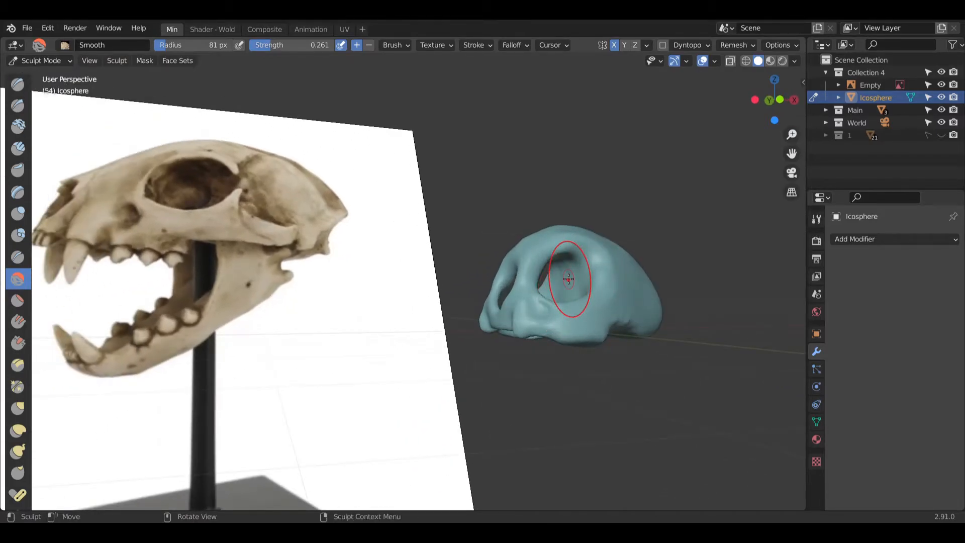
Step: Smooth the dent below the eye socket and the snout surface beside it
mouse_move(569, 279)
middle_down()
mouse_move(595, 328)
mouse_move(582, 312)
middle_up()
scroll(575, 315, up, 5)
scroll(521, 280, down, 6)
mouse_move(521, 280)
middle_down()
mouse_move(463, 255)
mouse_move(476, 276)
middle_up()
drag(475, 276, 450, 274)
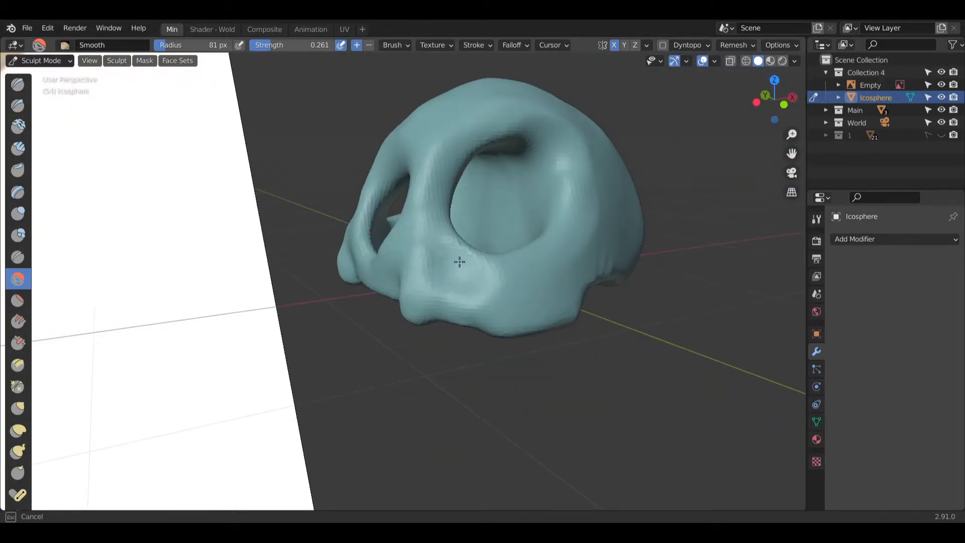
Step: Smooth the lower edge of the upper jaw between the canine ridge and the cheekbone
mouse_move(474, 273)
middle_down()
mouse_move(503, 323)
mouse_move(440, 344)
middle_up()
scroll(493, 300, up, 4)
drag(439, 344, 502, 362)
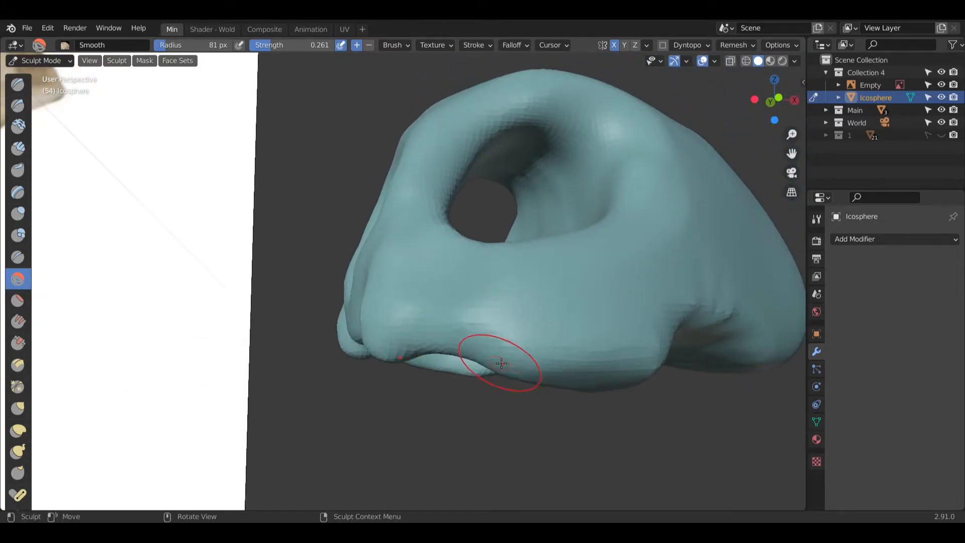
middle_drag(517, 370, 540, 372)
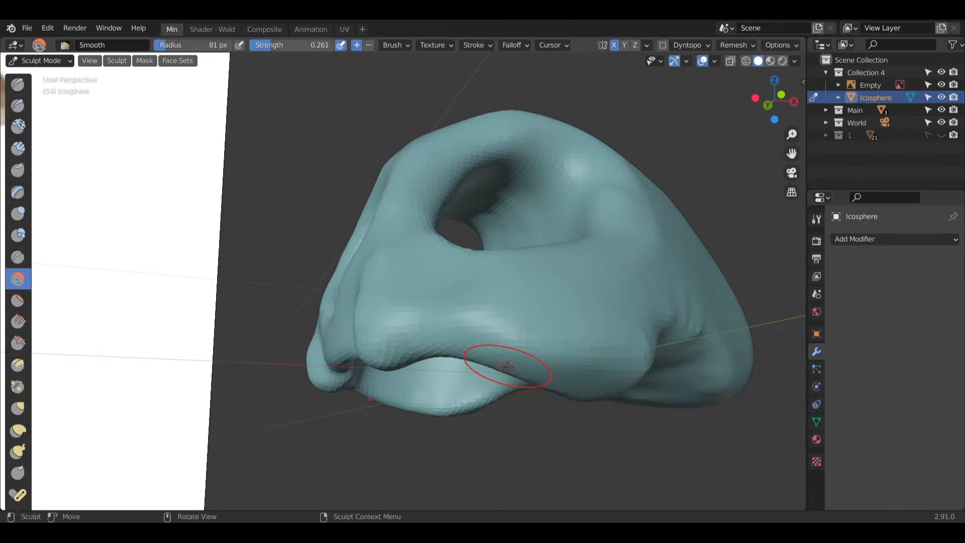
mouse_move(575, 283)
middle_down()
mouse_move(528, 333)
mouse_move(522, 324)
mouse_move(517, 338)
mouse_move(529, 301)
mouse_move(442, 323)
mouse_move(455, 355)
mouse_move(549, 341)
mouse_move(487, 282)
mouse_move(464, 292)
middle_up()
scroll(442, 362, down, 8)
scroll(544, 310, up, 8)
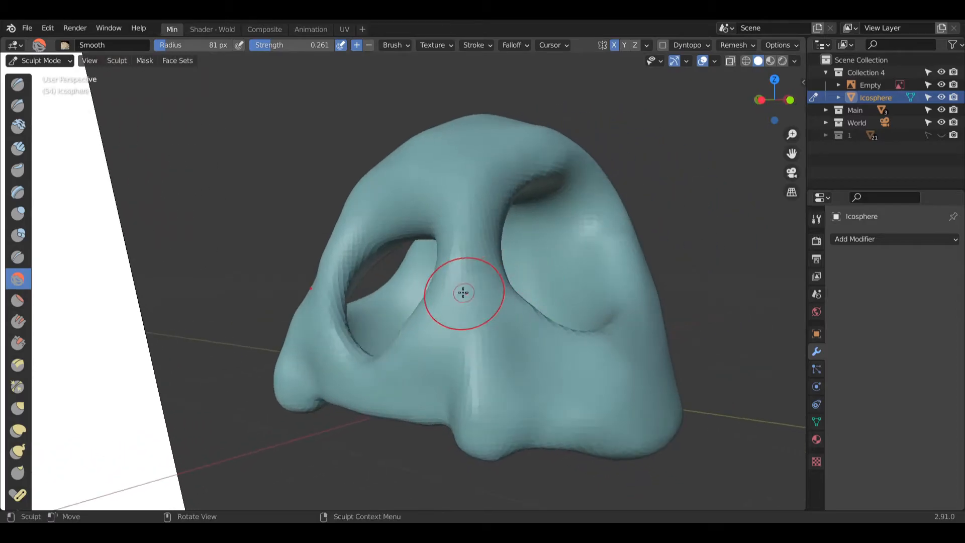
Step: Inflate the upper rim of the nasal opening with a 32 px brush, undoing the last unwanted stroke
click(17, 256)
scroll(351, 209, up, 5)
middle_drag(352, 209, 414, 231)
click(18, 213)
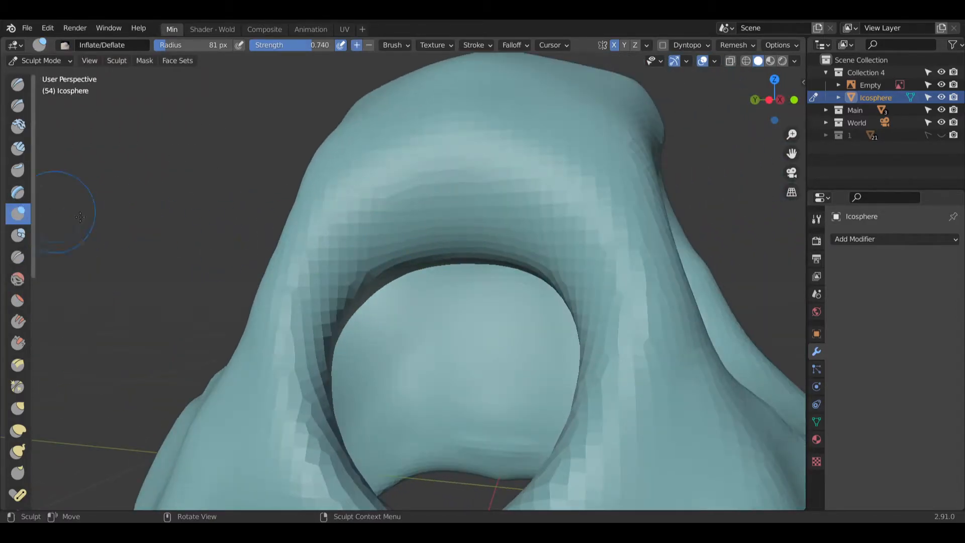
mouse_move(380, 240)
mouse_down()
mouse_move(523, 226)
mouse_move(417, 221)
mouse_move(424, 201)
mouse_move(378, 218)
mouse_move(345, 266)
mouse_move(419, 229)
mouse_move(496, 238)
mouse_up()
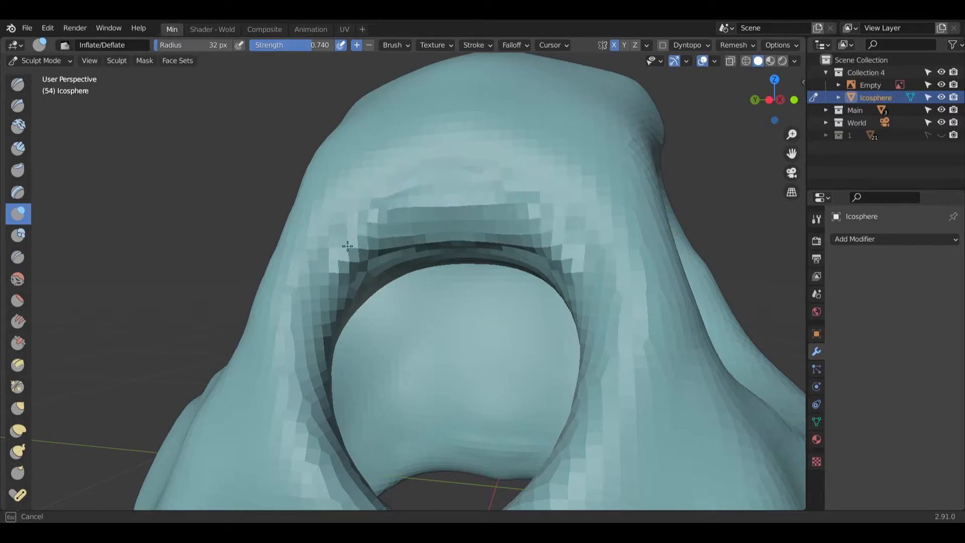
drag(353, 245, 364, 239)
mouse_move(437, 220)
mouse_down()
mouse_move(386, 245)
mouse_move(397, 221)
mouse_move(422, 219)
mouse_move(365, 248)
mouse_move(394, 246)
mouse_move(408, 258)
mouse_up()
key(ctrl+z)
middle_drag(408, 272, 352, 249)
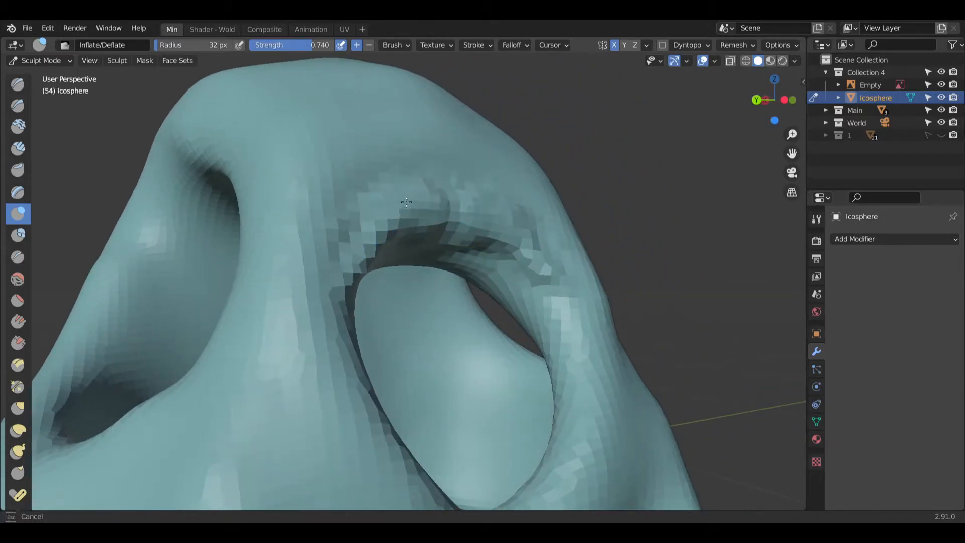
middle_drag(374, 206, 374, 206)
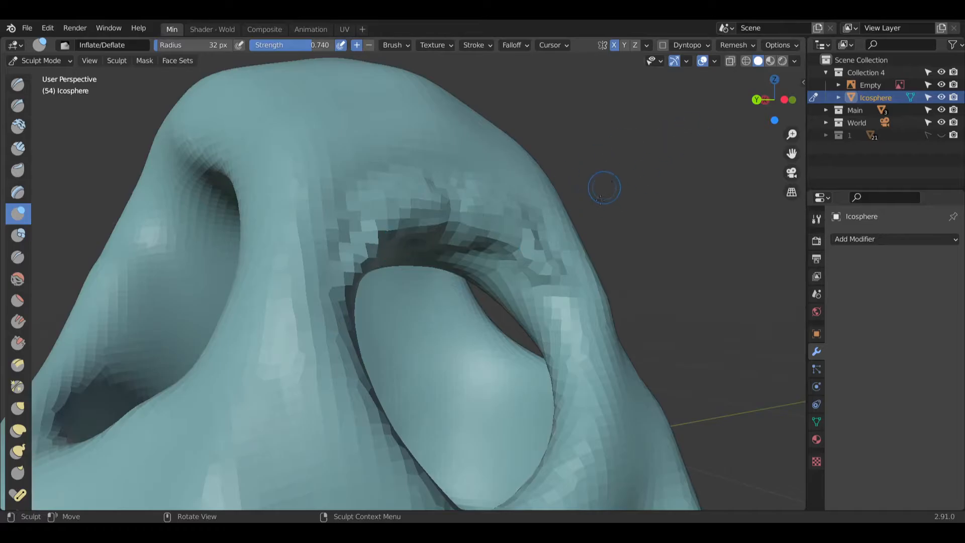
Step: Temporarily show the Stump from the Main collection to examine its sculpted style beside the skull, and hide it again
scroll(608, 201, down, 8)
middle_drag(680, 196, 640, 194)
scroll(639, 194, down, 8)
mouse_move(734, 241)
middle_down()
mouse_move(573, 214)
mouse_move(572, 176)
middle_up()
scroll(573, 215, up, 5)
click(826, 110)
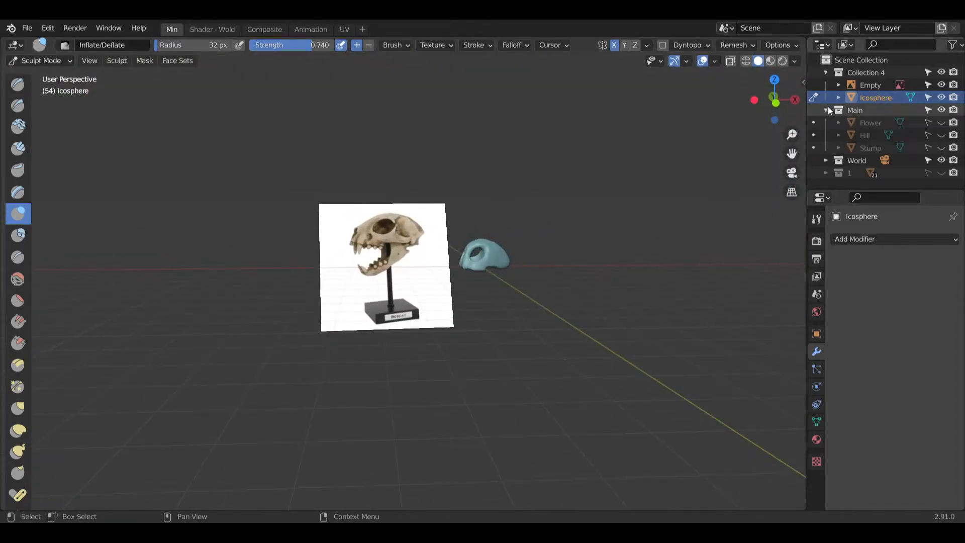
click(941, 147)
middle_drag(553, 241, 465, 283)
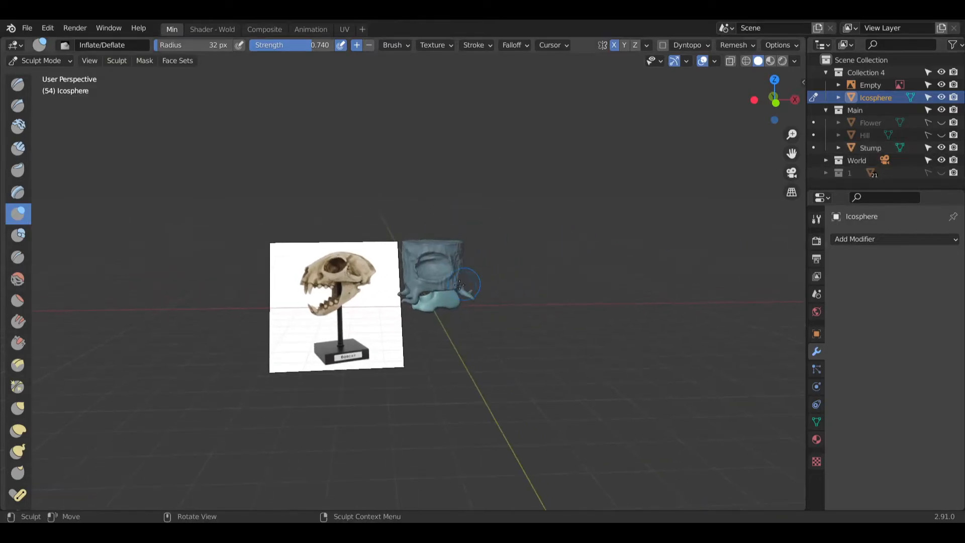
scroll(465, 283, up, 6)
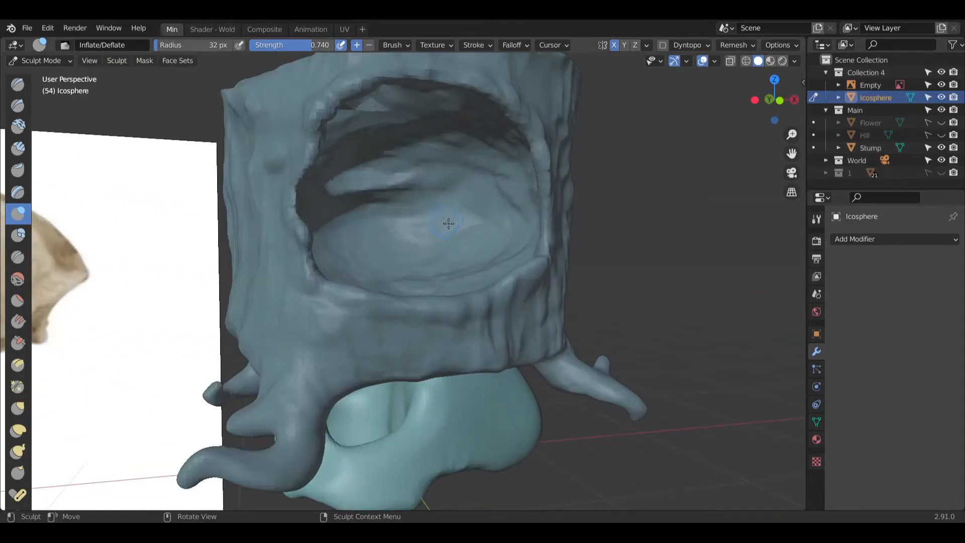
click(941, 147)
click(825, 110)
Step: Inflate the upper corners of the nasal opening's rim and check the snout profile against the bobcat reference
mouse_move(452, 302)
middle_down()
mouse_move(420, 287)
mouse_move(402, 148)
mouse_move(416, 205)
middle_up()
scroll(420, 287, up, 8)
mouse_move(415, 205)
mouse_down()
mouse_move(524, 201)
mouse_move(430, 147)
mouse_move(361, 141)
mouse_move(380, 156)
mouse_up()
mouse_move(570, 187)
mouse_down()
mouse_move(539, 187)
mouse_move(526, 205)
mouse_move(563, 312)
mouse_move(571, 288)
mouse_up()
scroll(571, 288, down, 6)
middle_drag(570, 288, 435, 257)
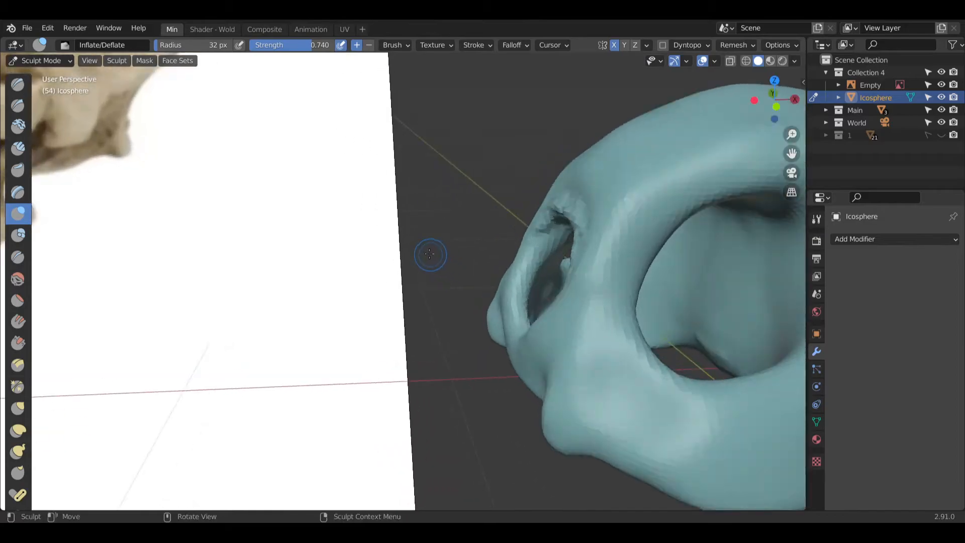
scroll(433, 261, down, 4)
shift+middle_drag(371, 242, 624, 258)
scroll(606, 267, up, 10)
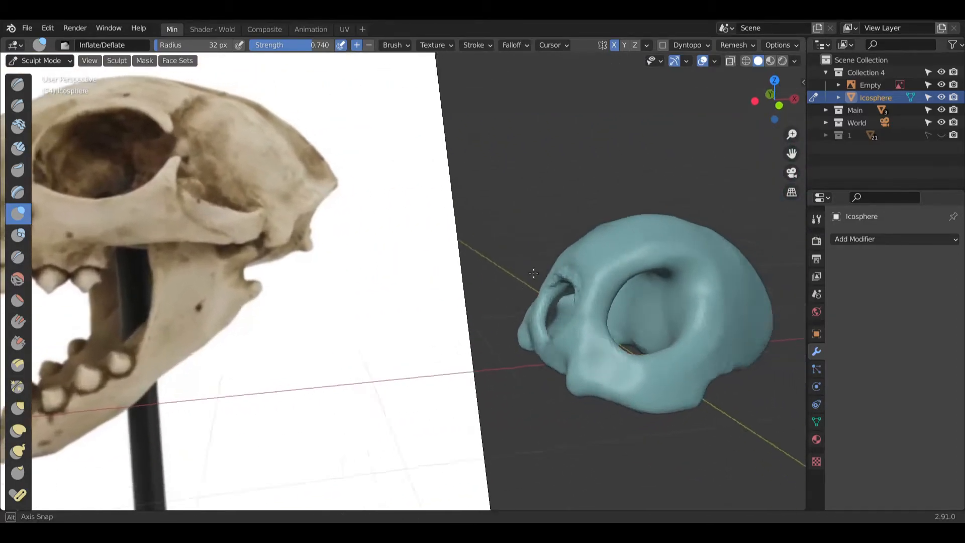
Step: Inflate the bone along the top of the nasal opening into a thicker overhanging edge
middle_drag(506, 311, 487, 327)
mouse_move(486, 327)
mouse_down()
mouse_move(489, 280)
mouse_move(483, 297)
mouse_move(473, 295)
mouse_up()
mouse_move(418, 259)
mouse_down()
mouse_move(304, 285)
mouse_move(266, 352)
mouse_move(331, 240)
mouse_up()
scroll(382, 259, up, 2)
mouse_move(389, 252)
mouse_down()
mouse_move(412, 256)
mouse_move(335, 252)
mouse_up()
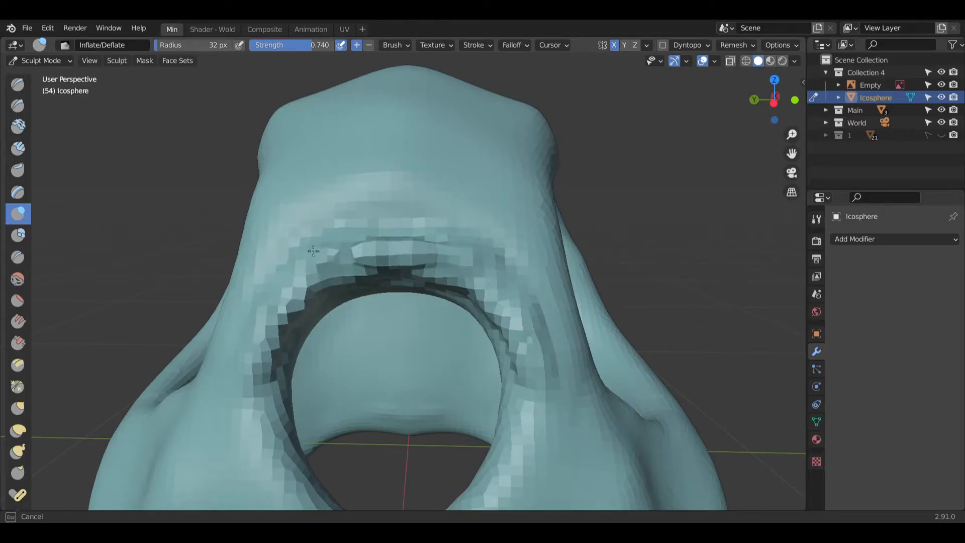
middle_drag(399, 259, 478, 227)
mouse_move(487, 279)
mouse_down()
mouse_move(513, 305)
mouse_move(440, 237)
mouse_move(447, 246)
mouse_up()
Step: Set the Inflate brush radius to 83 px and inflate the nasal bridge above the nasal opening
mouse_move(537, 311)
middle_down()
mouse_move(474, 244)
mouse_move(466, 248)
middle_up()
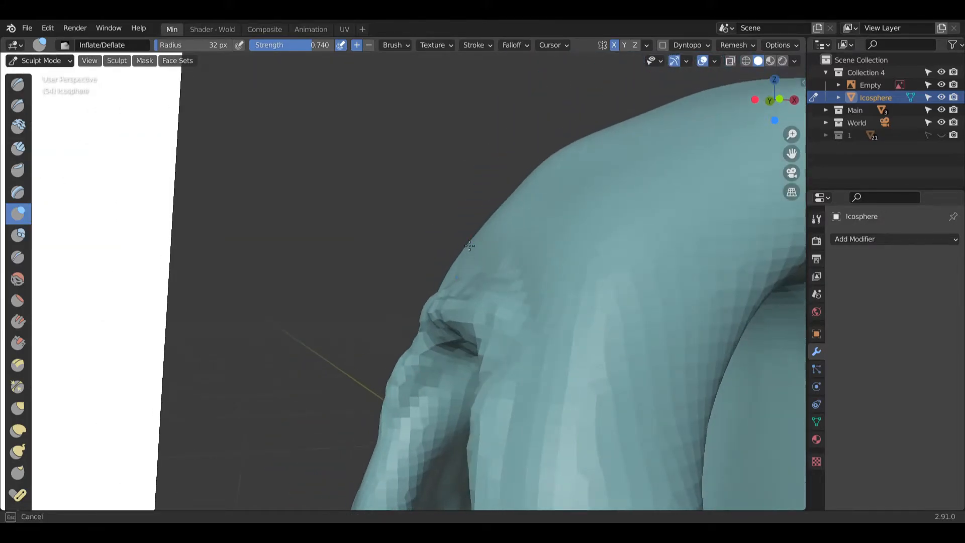
drag(495, 283, 491, 275)
middle_drag(476, 247, 574, 307)
key(f)
click(493, 257)
mouse_move(495, 274)
mouse_down()
mouse_move(404, 250)
mouse_move(573, 337)
mouse_move(574, 286)
mouse_move(459, 201)
mouse_move(597, 196)
mouse_up()
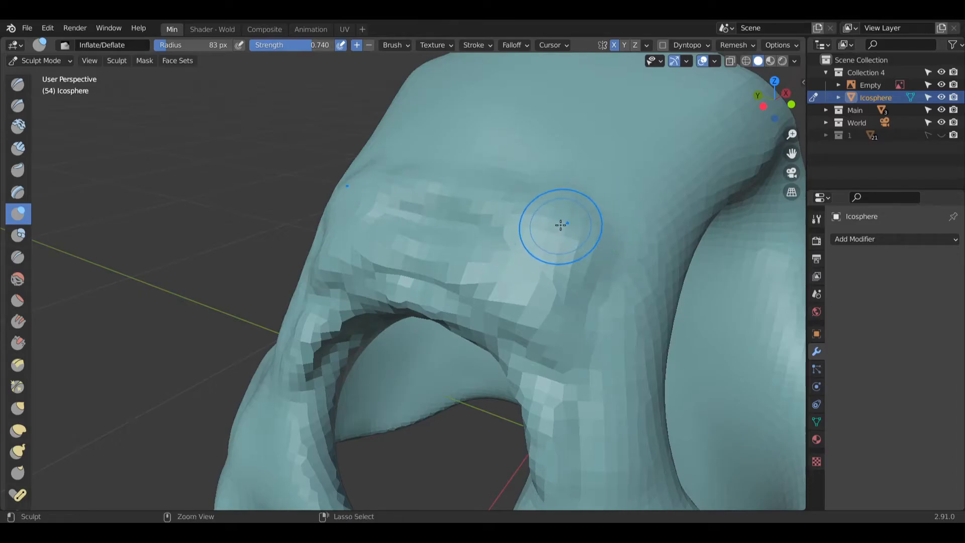
Step: Smooth the inflated nasal bridge and upper rim so they blend into the forehead and the sides of the snout
click(17, 278)
middle_drag(80, 285, 443, 198)
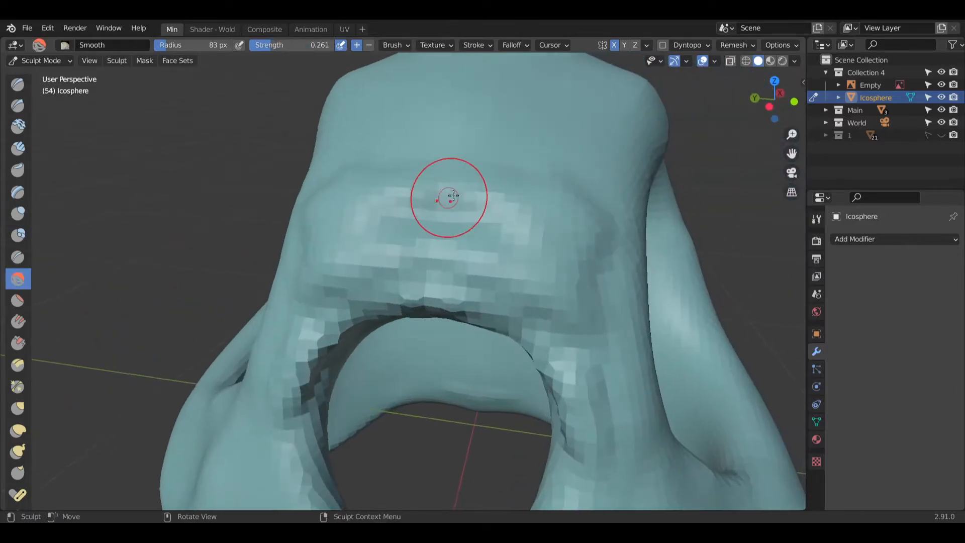
middle_drag(356, 257, 301, 172)
mouse_move(302, 173)
mouse_down()
mouse_move(301, 306)
mouse_move(319, 422)
mouse_move(407, 236)
mouse_up()
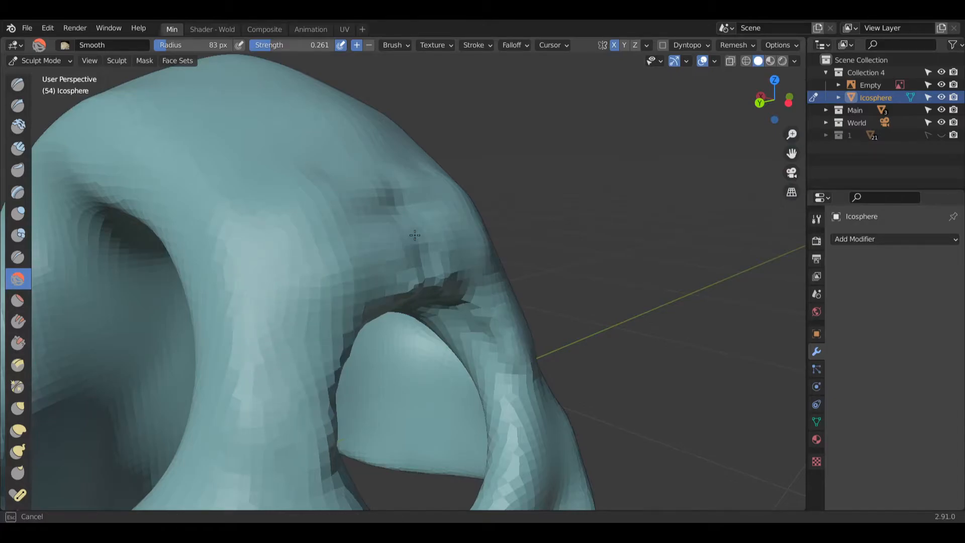
drag(491, 292, 440, 261)
shift+middle_drag(520, 318, 438, 282)
drag(439, 283, 440, 363)
middle_drag(440, 363, 383, 347)
scroll(295, 345, down, 8)
scroll(523, 326, up, 8)
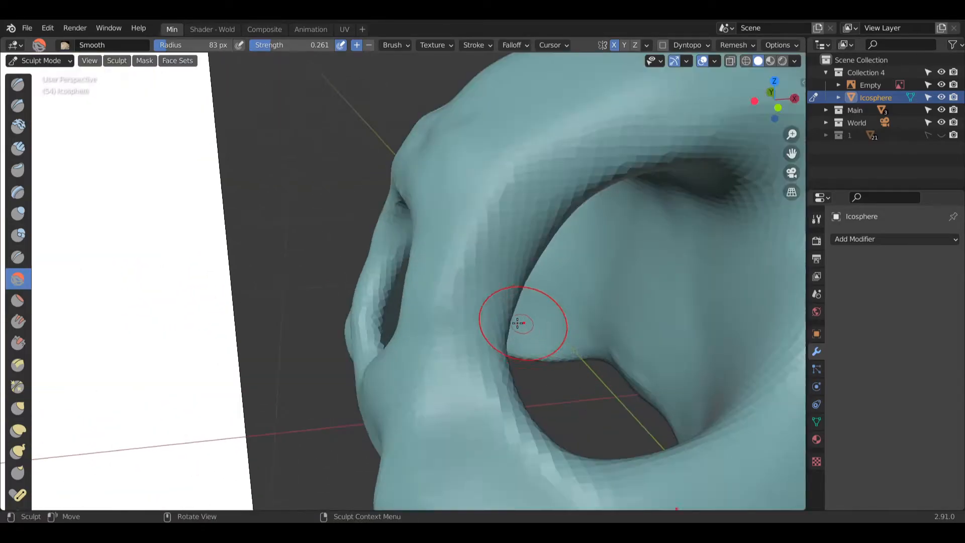
Step: Inflate a bump on the side rim of the nasal opening with a 67 px brush, undoing the last stroke
click(17, 219)
middle_drag(252, 211, 379, 196)
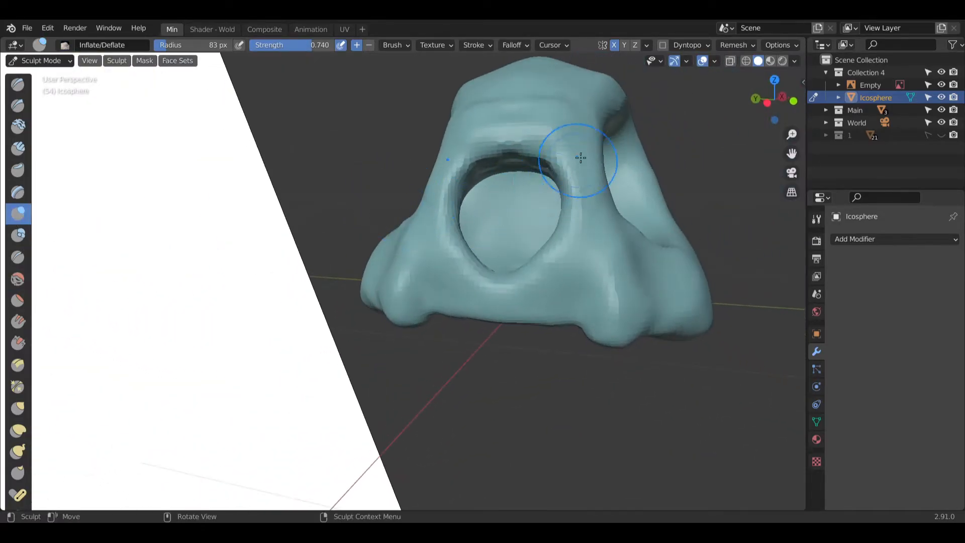
scroll(558, 191, up, 6)
middle_drag(560, 181, 579, 220)
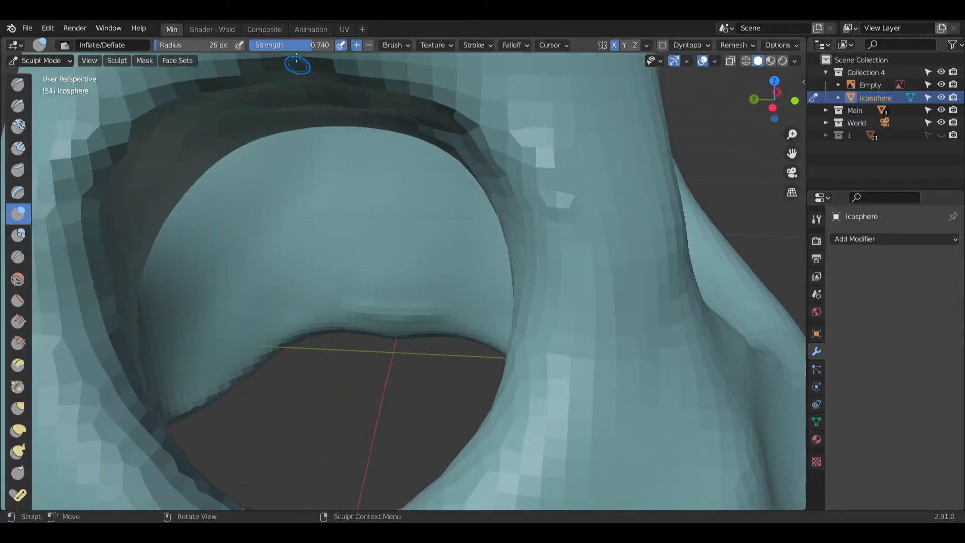
mouse_move(563, 179)
mouse_down()
mouse_move(565, 204)
mouse_move(578, 217)
mouse_move(539, 151)
mouse_move(571, 256)
mouse_up()
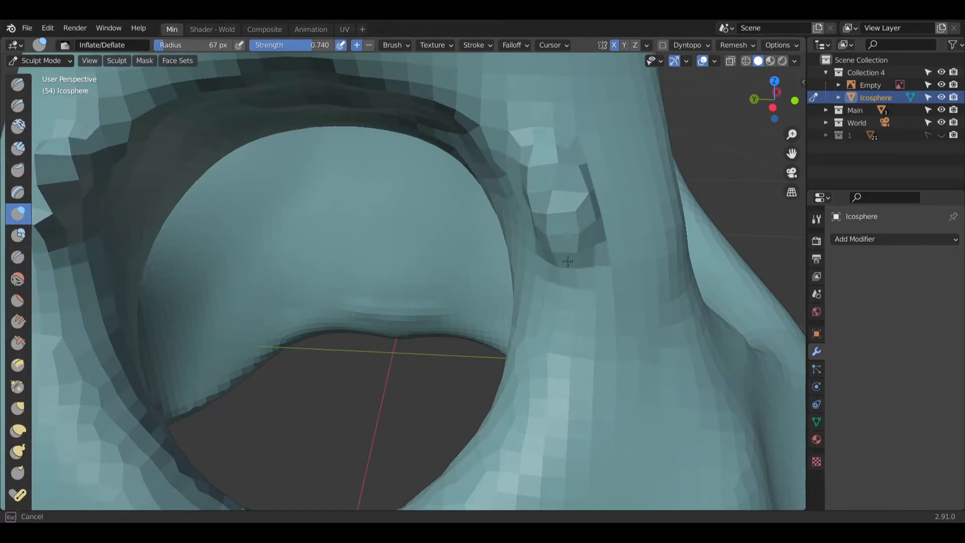
mouse_move(572, 217)
mouse_down()
mouse_move(543, 205)
mouse_move(552, 168)
mouse_move(585, 255)
mouse_up()
mouse_move(527, 202)
mouse_down()
mouse_move(560, 203)
mouse_move(560, 294)
mouse_move(608, 242)
mouse_move(610, 201)
mouse_move(586, 175)
mouse_move(526, 163)
mouse_move(467, 121)
mouse_up()
key(ctrl+z)
middle_drag(548, 162, 494, 155)
scroll(503, 155, down, 7)
scroll(493, 155, up, 2)
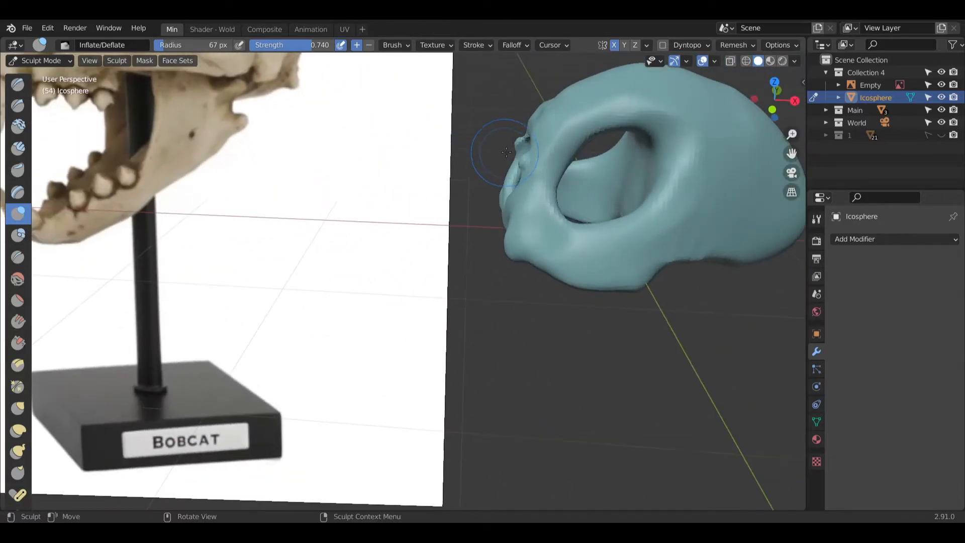
Step: Smooth the side bump into the nasal opening's rim and compare the snout with the reference
scroll(493, 155, up, 1)
click(18, 278)
mouse_move(352, 302)
middle_down()
mouse_move(421, 312)
mouse_move(393, 255)
middle_up()
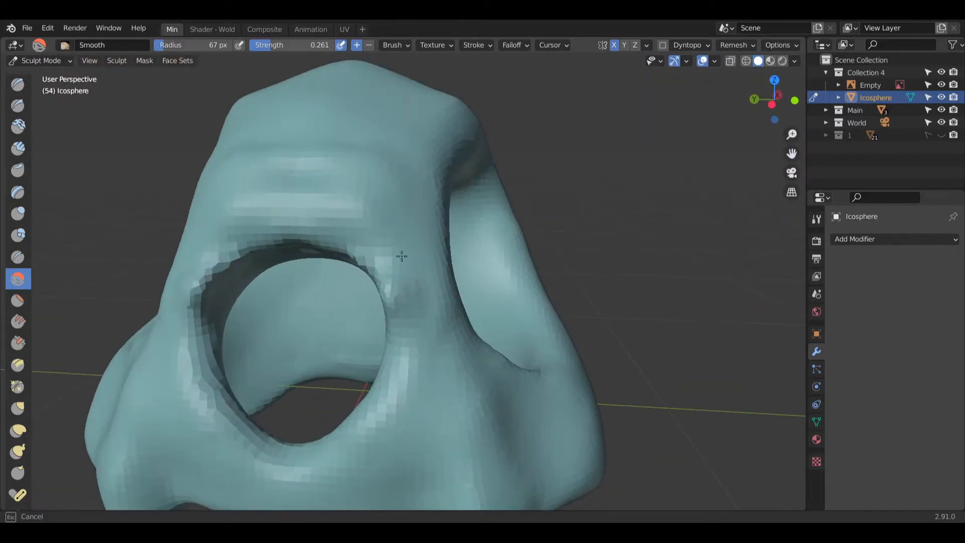
mouse_move(276, 256)
middle_down()
mouse_move(372, 295)
mouse_move(405, 390)
mouse_move(394, 254)
mouse_move(493, 306)
mouse_move(500, 345)
mouse_move(529, 359)
mouse_move(444, 379)
mouse_move(527, 308)
mouse_move(525, 347)
mouse_move(555, 377)
middle_up()
scroll(302, 266, down, 5)
scroll(372, 295, up, 6)
scroll(444, 379, down, 5)
scroll(519, 309, down, 4)
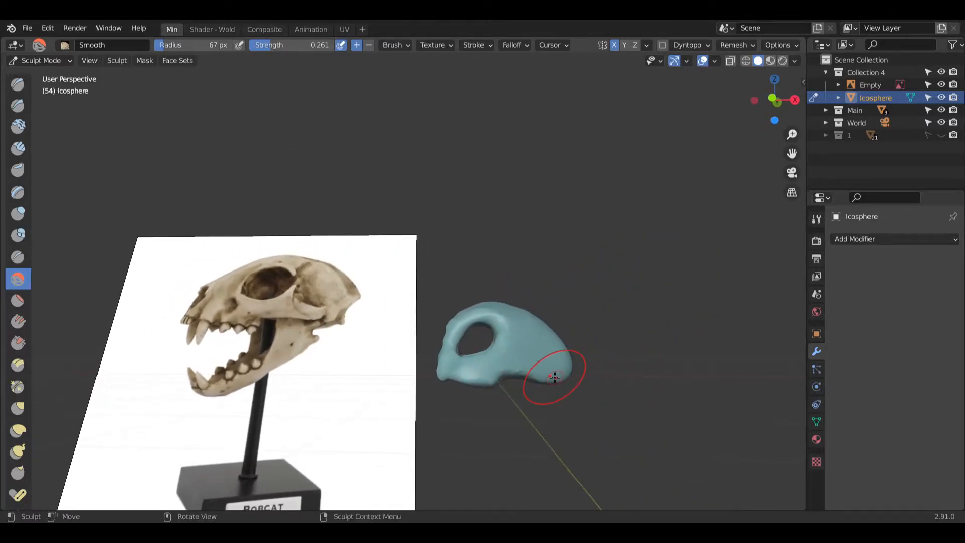
Step: Carve the lower back of the skull inward with the Clay Strips brush at 67 px radius
click(23, 130)
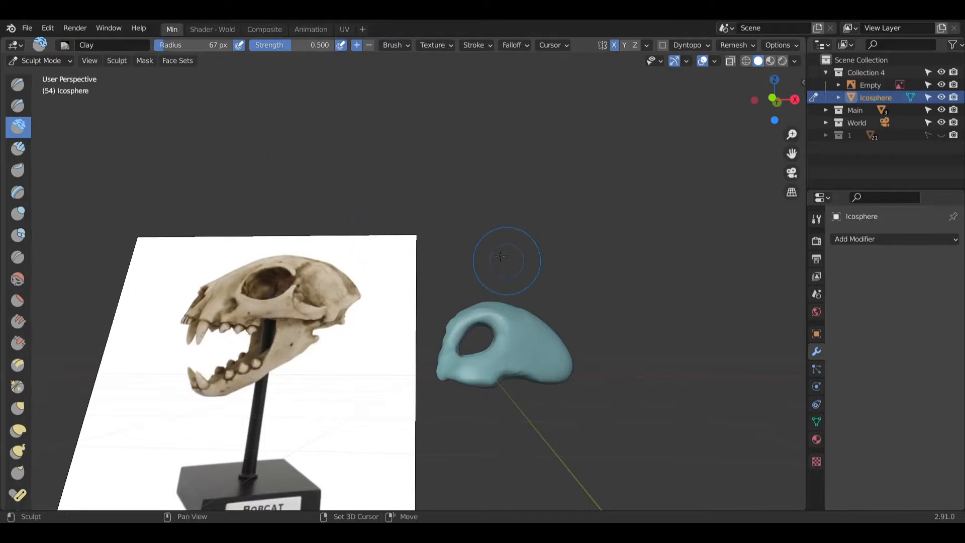
shift+middle_drag(511, 262, 374, 231)
click(19, 149)
middle_drag(475, 404, 461, 360)
middle_drag(361, 360, 314, 321)
mouse_move(362, 332)
ctrl+middle_down()
mouse_move(369, 287)
mouse_move(352, 300)
mouse_move(410, 305)
ctrl+middle_up()
middle_drag(415, 257, 415, 313)
middle_drag(448, 270, 452, 280)
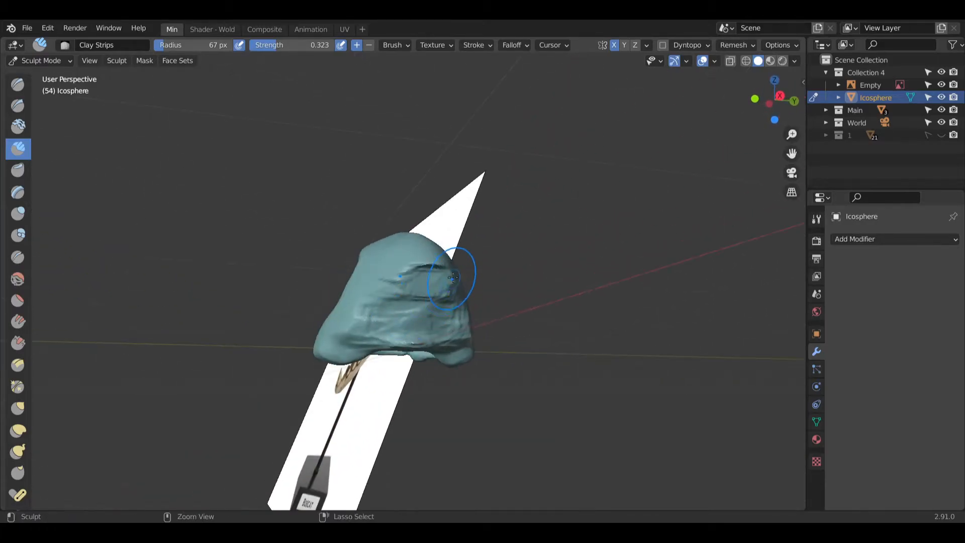
Step: Carve further beneath the rear crest with Clay Strips so the upper back of the skull overhangs
mouse_move(404, 257)
middle_down()
mouse_move(497, 341)
mouse_move(409, 327)
mouse_move(366, 287)
mouse_move(476, 313)
mouse_move(372, 342)
middle_up()
mouse_move(115, 265)
middle_down()
mouse_move(291, 308)
mouse_move(394, 319)
mouse_move(321, 313)
middle_up()
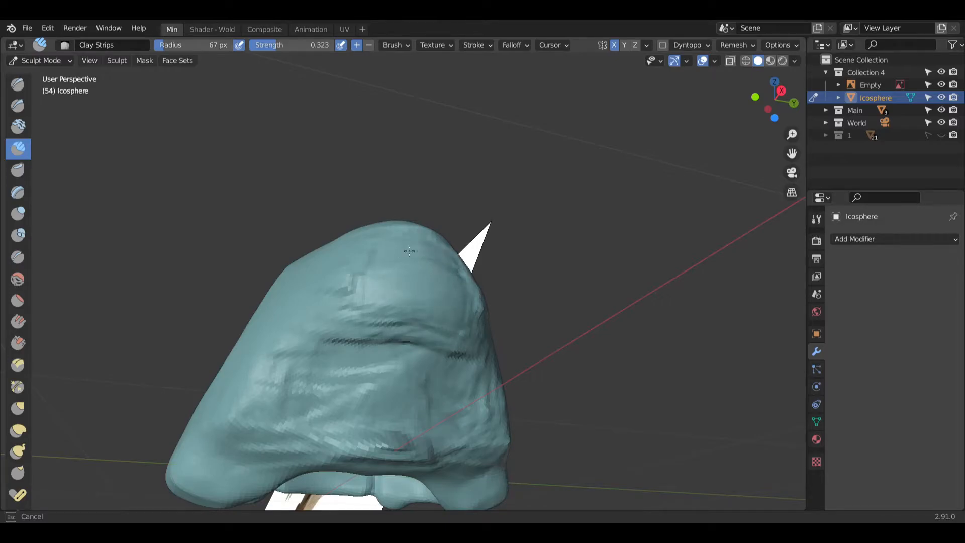
mouse_move(354, 300)
middle_down()
mouse_move(437, 323)
mouse_move(528, 295)
middle_up()
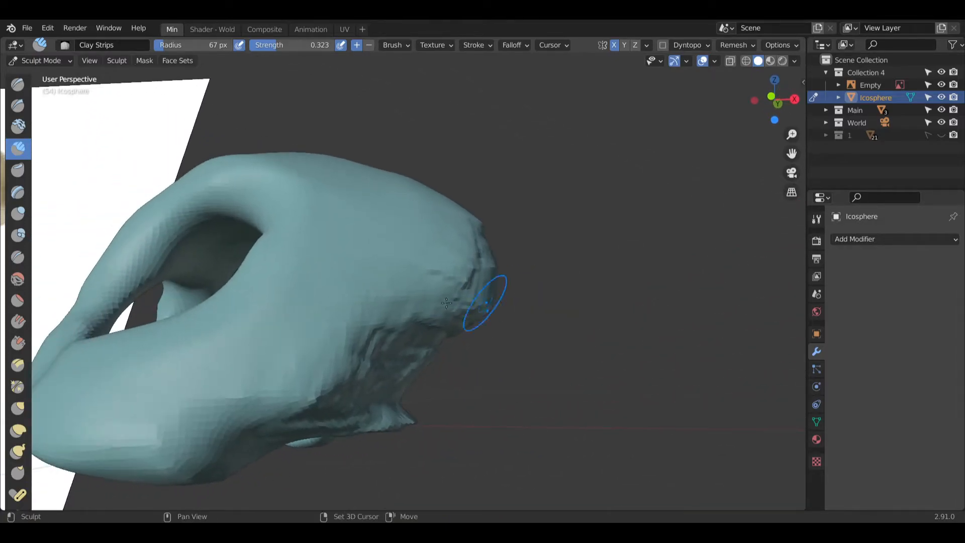
scroll(442, 327, down, 4)
middle_drag(442, 327, 451, 334)
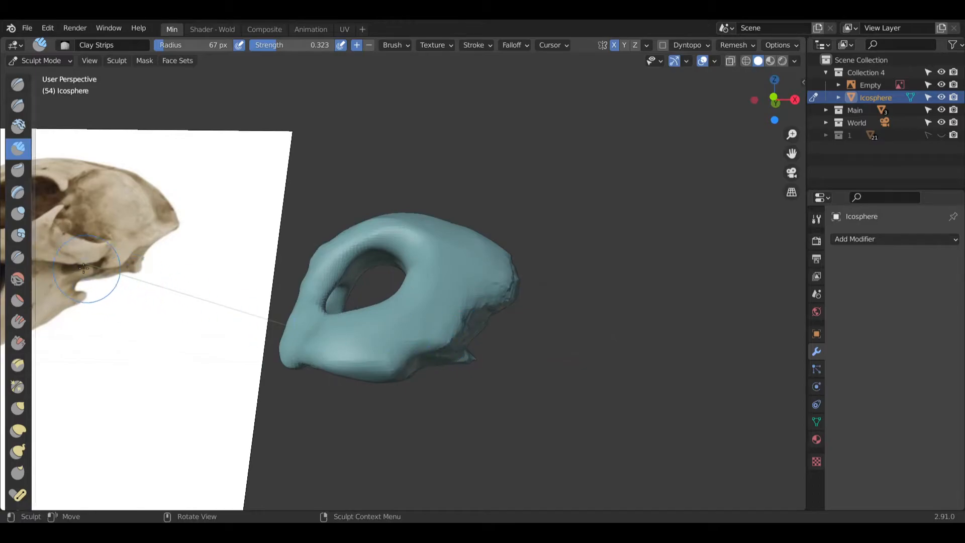
Step: Smooth the carved back of the skull, the rear crest and the hollow beneath it
click(18, 281)
shift+middle_drag(242, 328, 353, 327)
mouse_move(624, 349)
shift+middle_down()
mouse_move(469, 376)
mouse_move(414, 362)
shift+middle_up()
scroll(361, 374, up, 4)
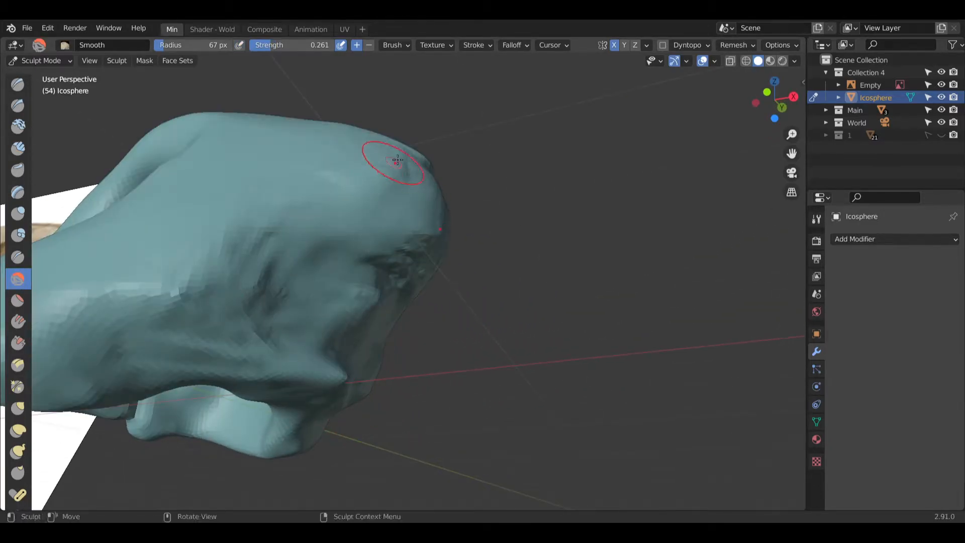
middle_drag(400, 211, 396, 253)
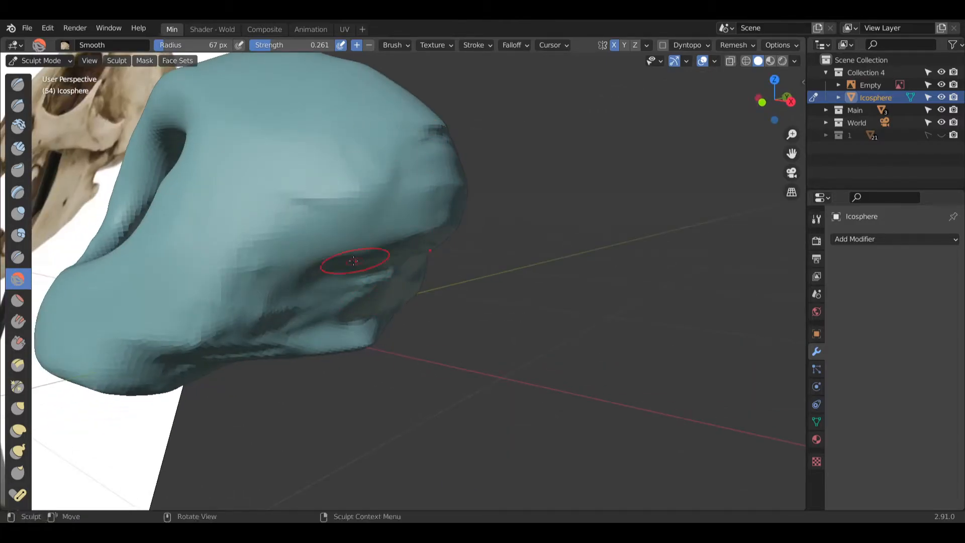
shift+middle_drag(287, 237, 342, 224)
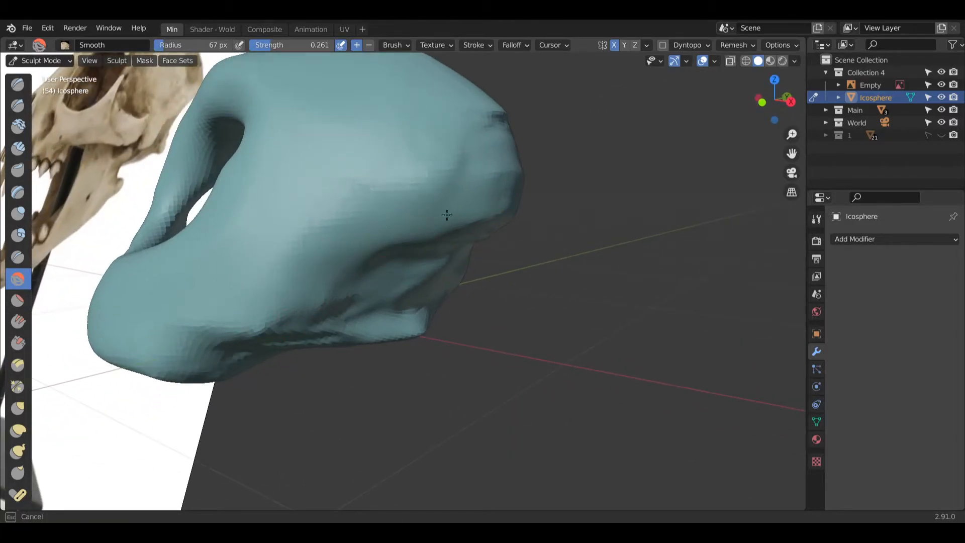
Step: Examine the skull's side profile, snout and carved back against the bobcat reference
scroll(384, 255, down, 6)
middle_drag(384, 254, 470, 259)
scroll(447, 289, down, 3)
middle_drag(371, 232, 420, 254)
scroll(541, 299, up, 3)
shift+middle_drag(520, 336, 614, 288)
middle_drag(584, 347, 592, 342)
mouse_move(502, 303)
shift+middle_down()
mouse_move(598, 297)
mouse_move(585, 296)
shift+middle_up()
mouse_move(657, 273)
shift+middle_down()
mouse_move(567, 283)
mouse_move(625, 276)
mouse_move(593, 261)
mouse_move(528, 281)
shift+middle_up()
scroll(441, 272, up, 5)
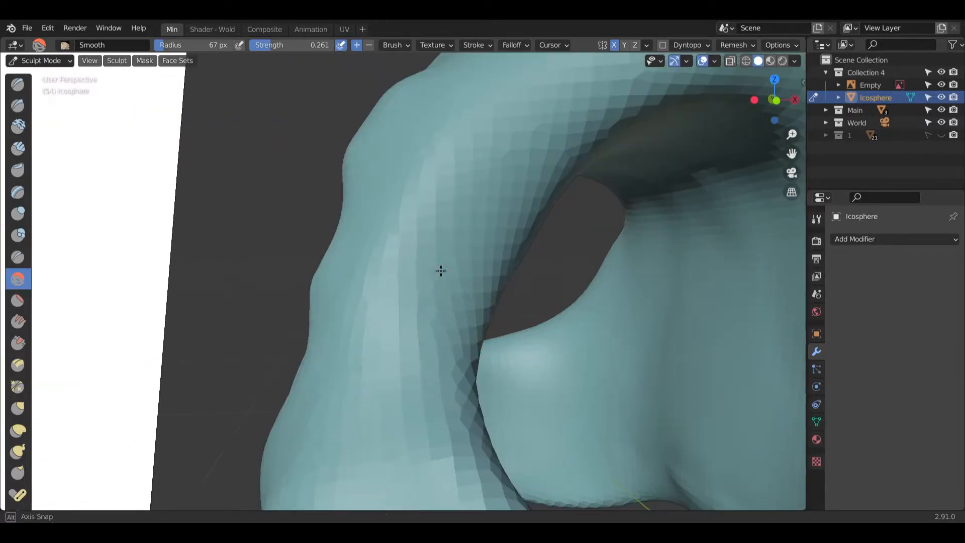
scroll(441, 271, down, 6)
mouse_move(470, 287)
middle_down()
mouse_move(540, 279)
mouse_move(370, 291)
mouse_move(51, 196)
middle_up()
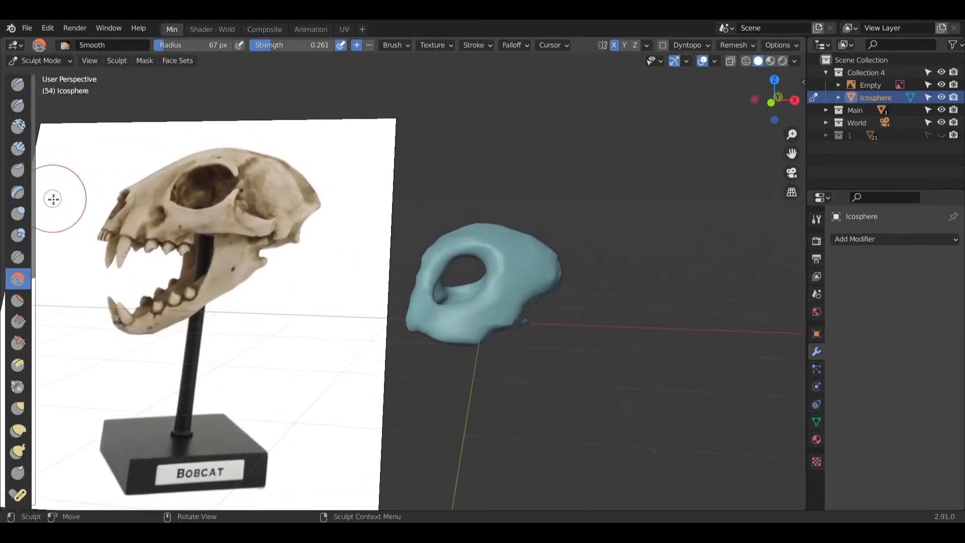
Step: Sculpt the brow and cheek around the eye socket with Clay Strips at 137 px radius and 0.060 strength
click(18, 148)
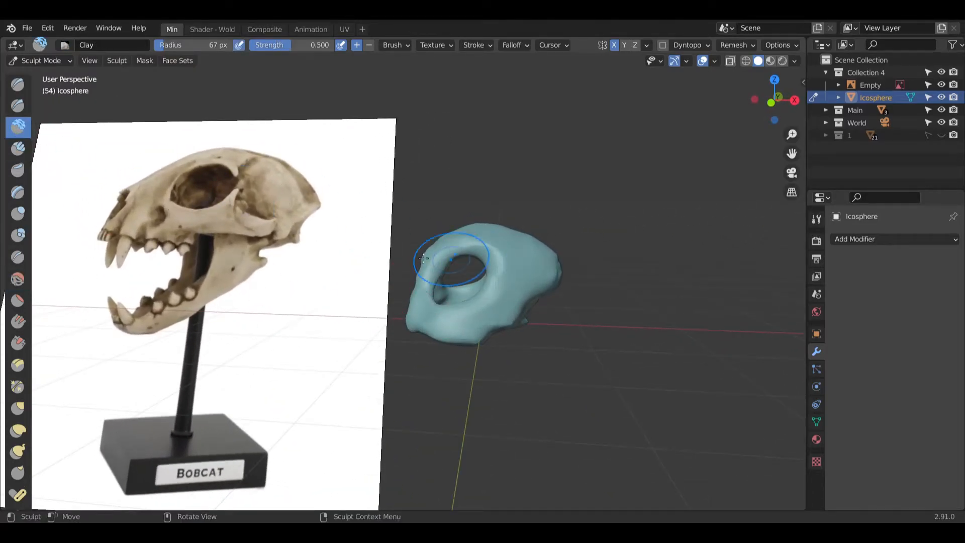
scroll(444, 260, up, 3)
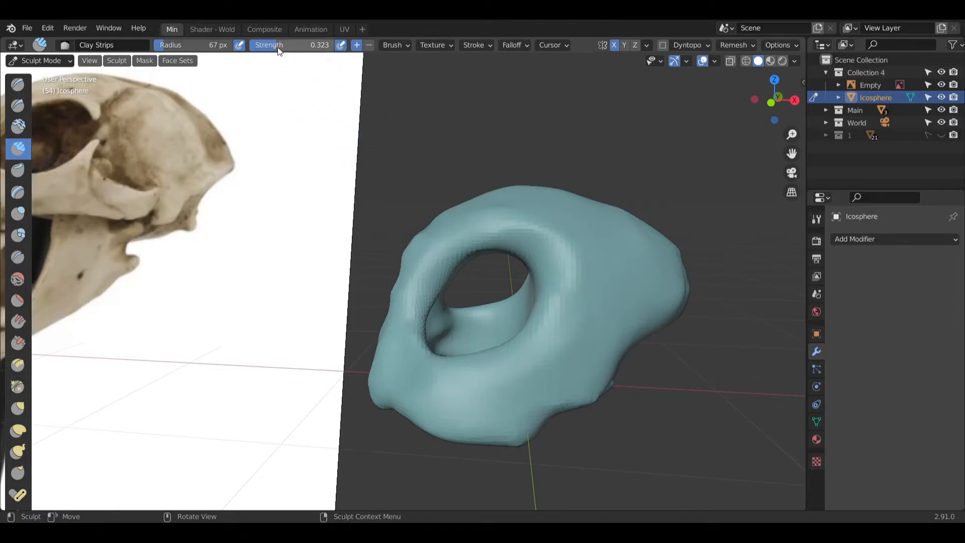
scroll(433, 212, down, 4)
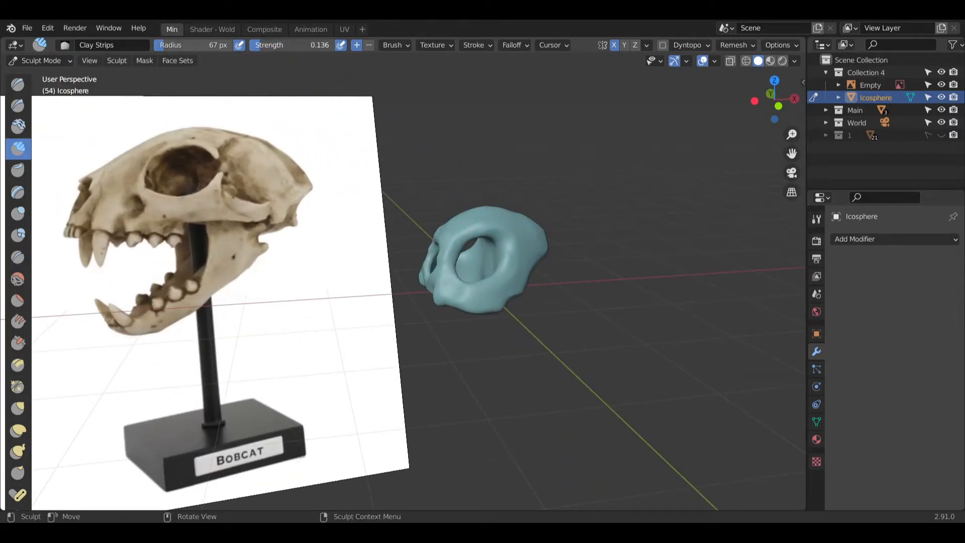
key(f)
click(519, 255)
middle_drag(476, 252, 491, 297)
scroll(491, 292, up, 4)
mouse_move(504, 162)
mouse_down()
mouse_move(554, 194)
mouse_move(578, 241)
mouse_move(553, 302)
mouse_move(586, 200)
mouse_move(581, 183)
mouse_move(502, 263)
mouse_move(561, 291)
mouse_up()
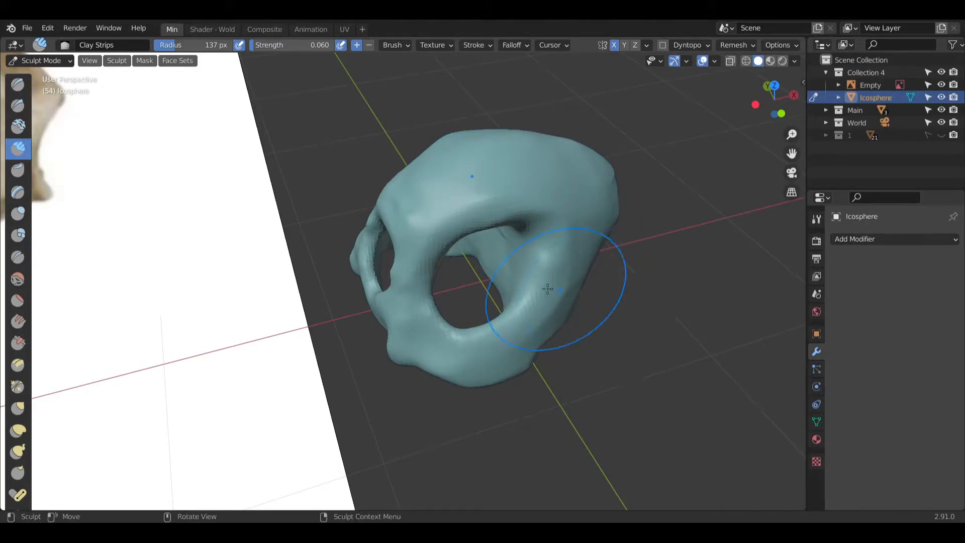
Step: Rework the rear side of the cranium with Clay Strips at 0.258 strength
middle_drag(561, 292, 559, 332)
mouse_move(717, 247)
middle_down()
mouse_move(571, 302)
mouse_move(568, 321)
middle_up()
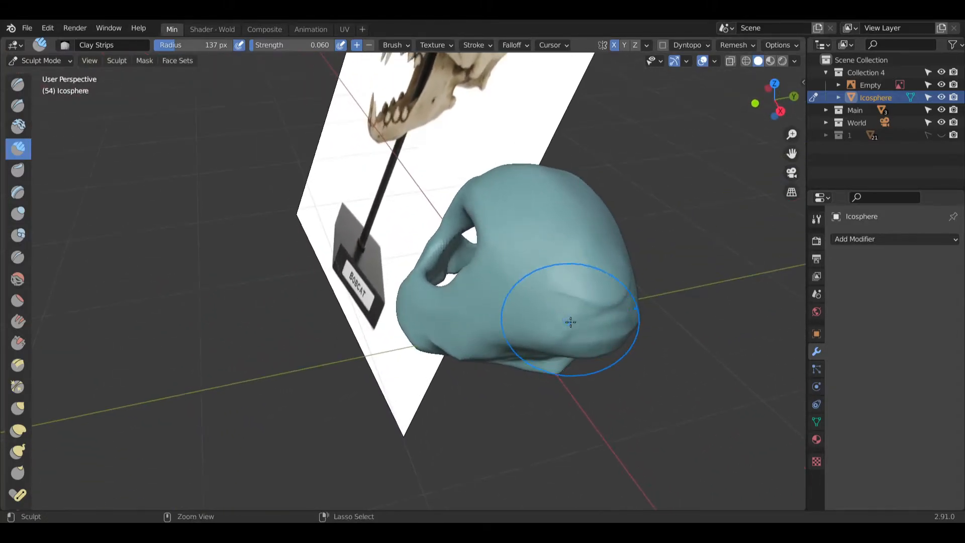
scroll(566, 272, up, 5)
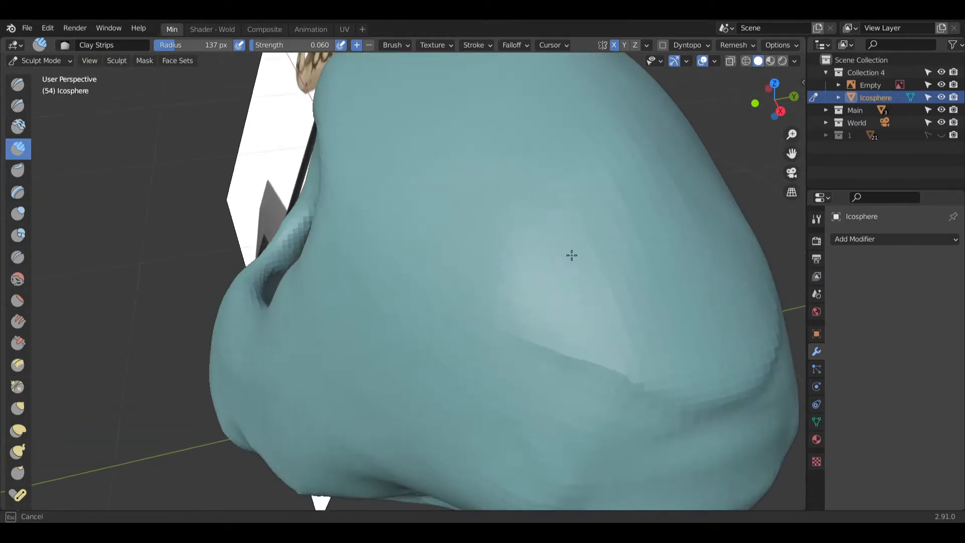
key(shift+f)
scroll(487, 189, down, 4)
drag(520, 209, 494, 300)
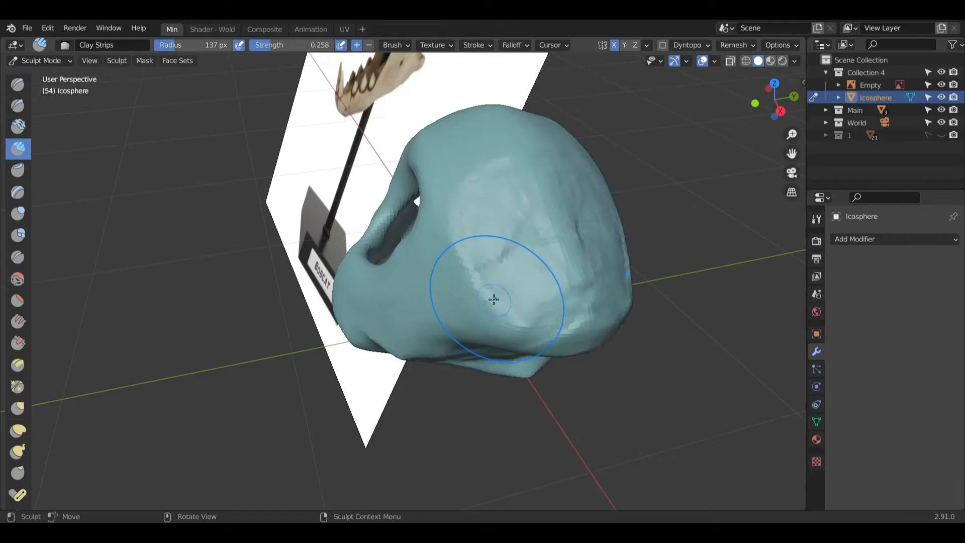
Step: Lower the Clay Strips strength to 0.182 and shape the temple behind and above the eye socket
drag(302, 45, 284, 45)
middle_drag(585, 233, 517, 280)
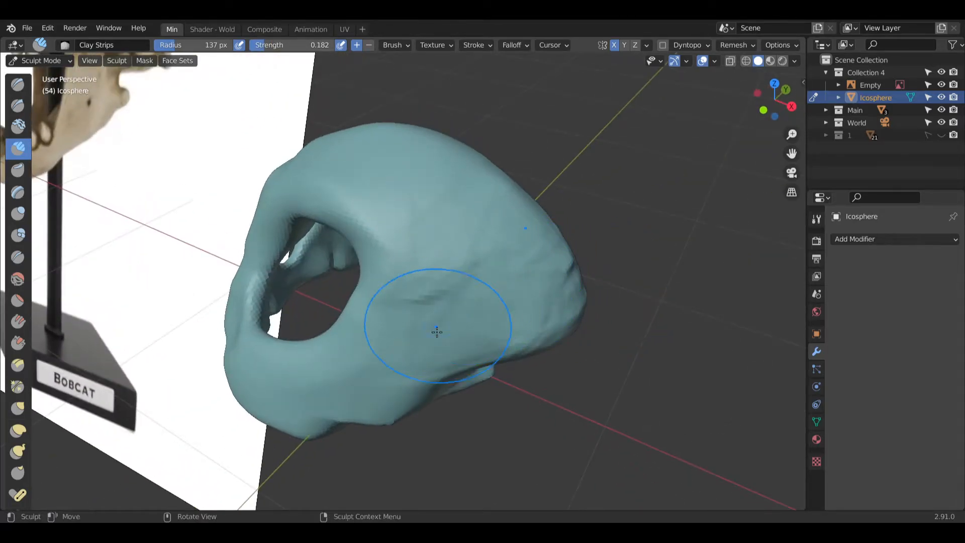
middle_drag(442, 236, 438, 216)
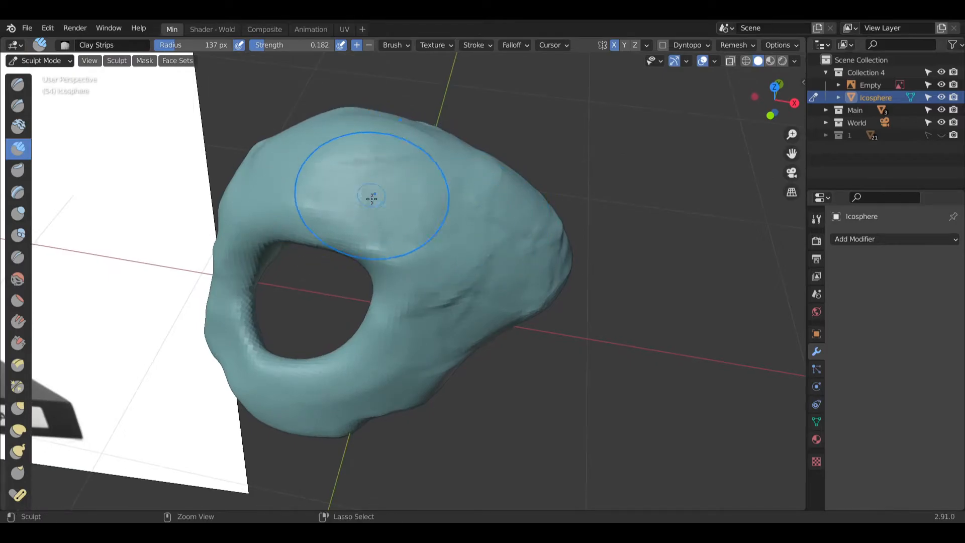
middle_drag(371, 195, 392, 168)
Step: Sculpt the bone between the nasal opening and the eye socket and the forehead above it with Clay Strips
mouse_move(452, 368)
middle_down()
mouse_move(469, 355)
mouse_move(436, 346)
mouse_move(412, 412)
mouse_move(332, 316)
mouse_move(312, 307)
mouse_move(292, 326)
middle_up()
mouse_move(256, 190)
middle_down()
mouse_move(315, 254)
mouse_move(327, 315)
mouse_move(241, 329)
middle_up()
shift+middle_drag(345, 253, 366, 290)
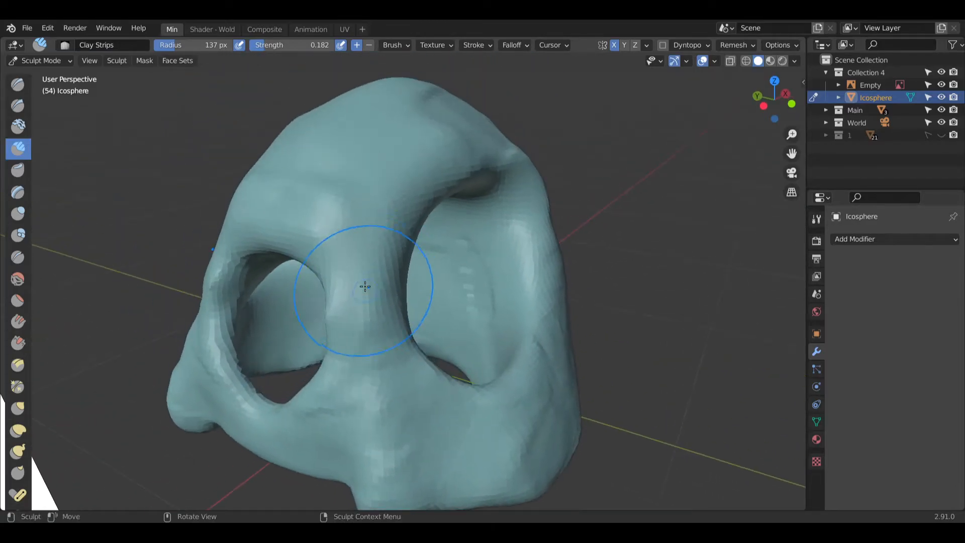
middle_drag(321, 187, 335, 209)
shift+middle_drag(356, 150, 363, 245)
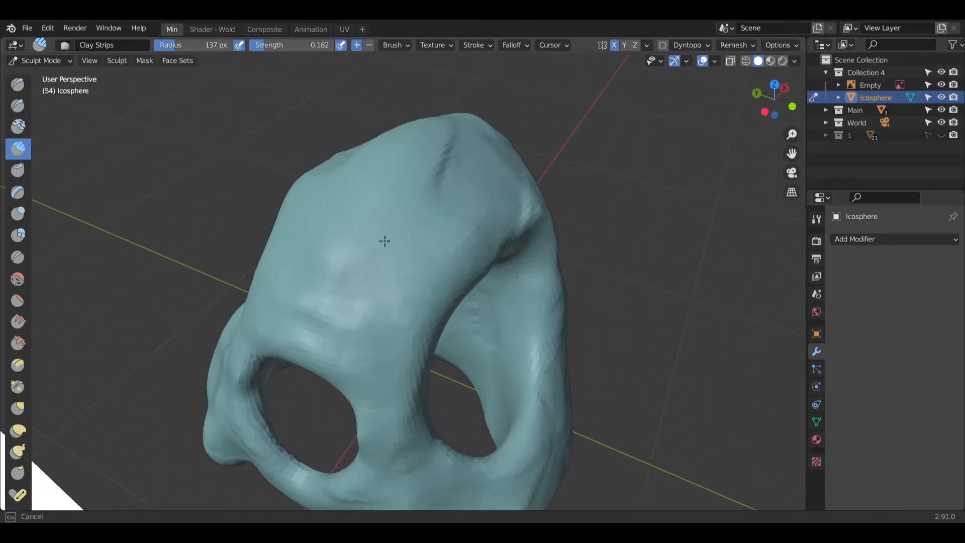
Step: Thicken the thin spikes inside the eye socket with the Inflate/Deflate brush at 0.740 strength
mouse_move(411, 191)
middle_down()
mouse_move(475, 147)
mouse_move(621, 215)
mouse_move(583, 316)
mouse_move(410, 360)
middle_up()
middle_drag(354, 260, 259, 338)
middle_drag(273, 294, 543, 442)
scroll(371, 323, up, 5)
middle_drag(371, 323, 168, 244)
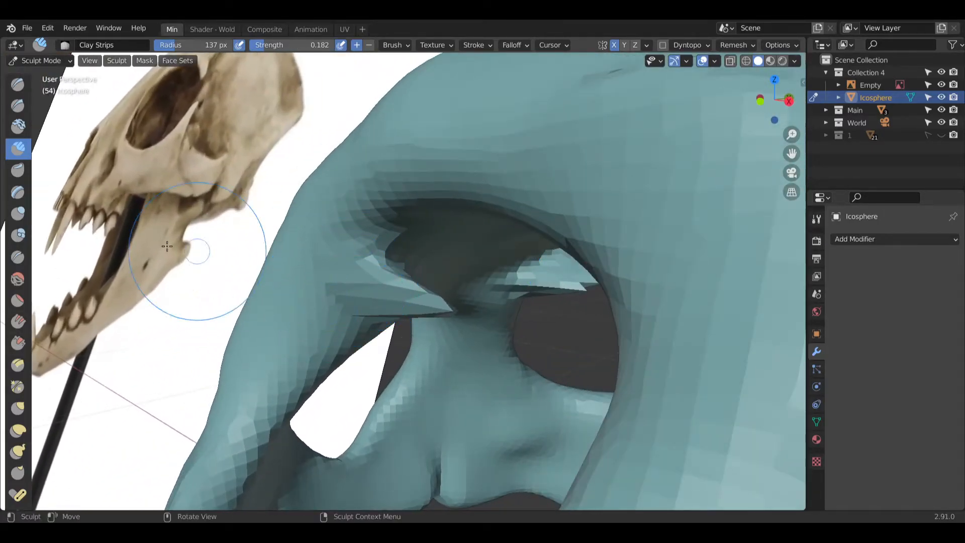
click(17, 214)
mouse_move(399, 302)
middle_down()
mouse_move(425, 317)
mouse_move(447, 309)
middle_up()
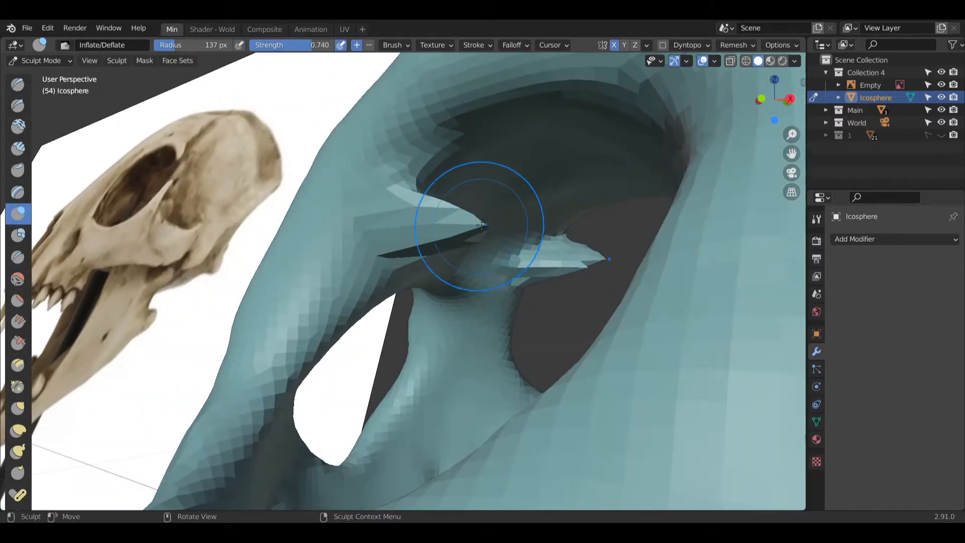
drag(478, 225, 442, 226)
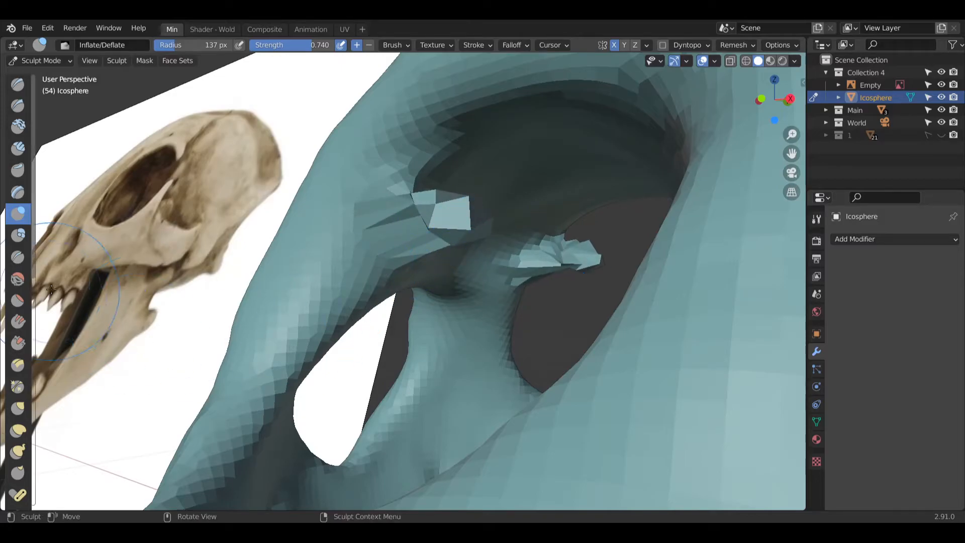
Step: Remesh the skull and smooth away the spikes inside the eye socket at 0.261 strength
click(18, 278)
key(ctrl+r)
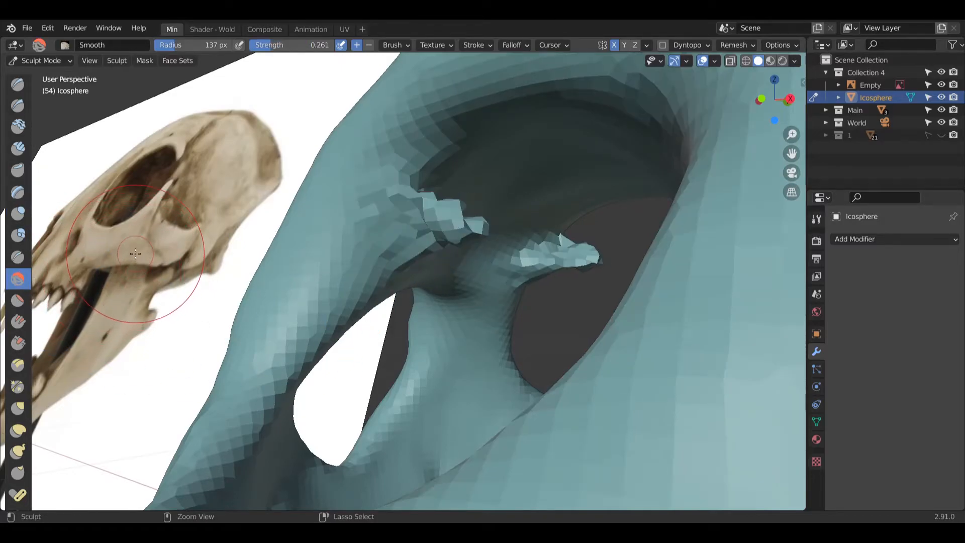
mouse_move(489, 235)
mouse_down()
mouse_move(418, 231)
mouse_move(467, 216)
mouse_up()
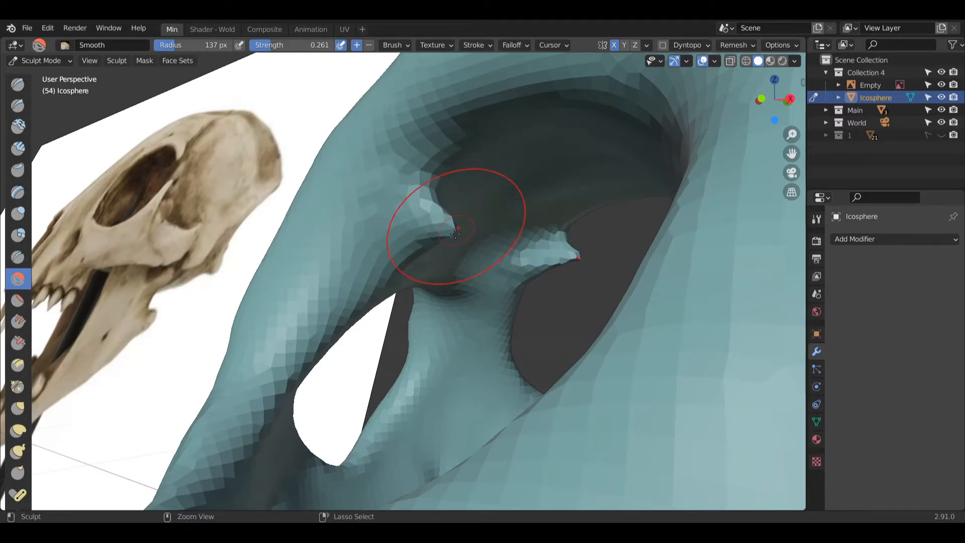
drag(467, 254, 379, 224)
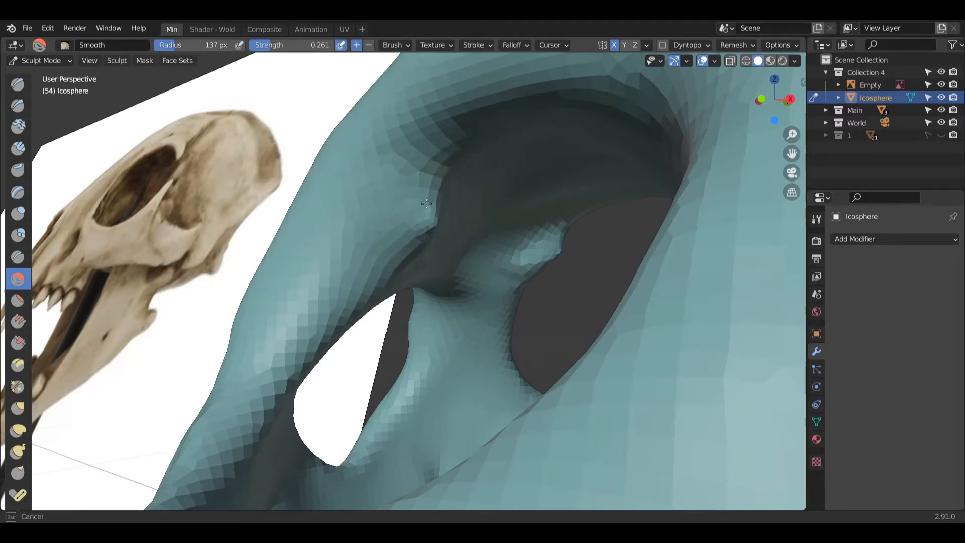
drag(440, 200, 415, 211)
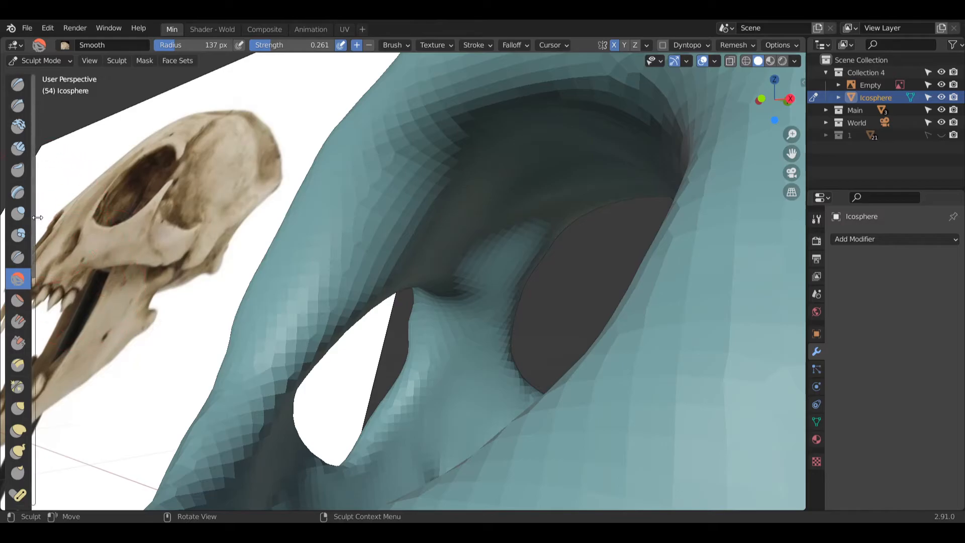
Step: Sculpt the inner wall of the eye socket with Clay Strips at 0.182 strength
click(18, 127)
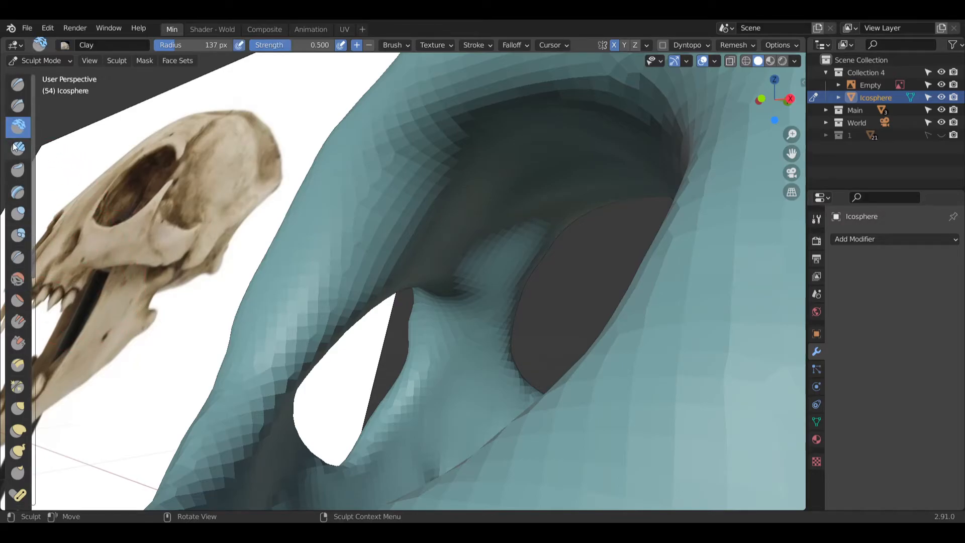
click(17, 148)
middle_drag(394, 208, 497, 209)
mouse_move(497, 208)
mouse_down()
mouse_move(510, 218)
mouse_move(477, 251)
mouse_up()
middle_drag(523, 236, 563, 277)
drag(618, 287, 631, 372)
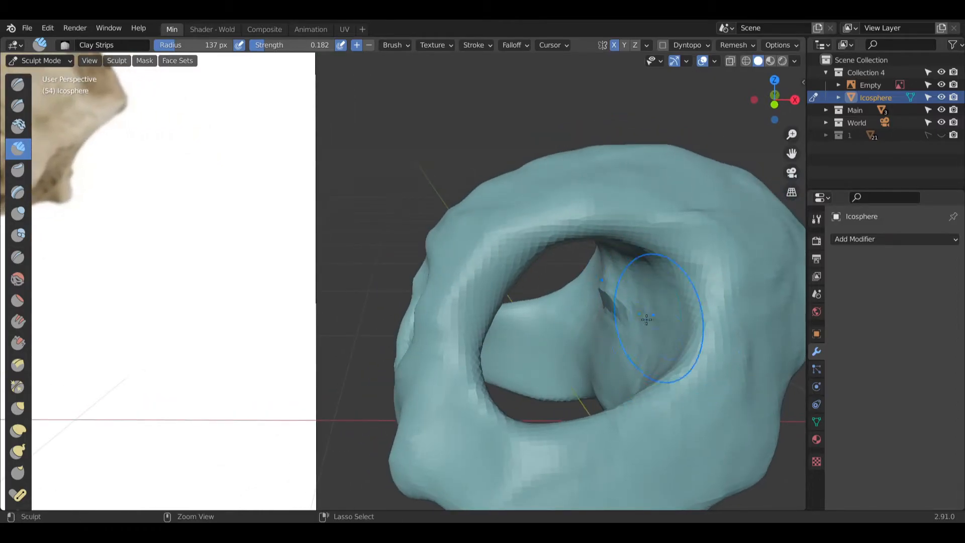
Step: Shape the back wall inside the eye socket down to its lower opening with Clay Strips
mouse_move(623, 322)
middle_down()
mouse_move(627, 426)
mouse_move(614, 446)
mouse_move(733, 367)
mouse_move(577, 313)
middle_up()
scroll(631, 351, down, 2)
scroll(489, 270, up, 4)
middle_drag(489, 269, 538, 272)
shift+middle_drag(538, 273, 456, 273)
drag(405, 273, 391, 248)
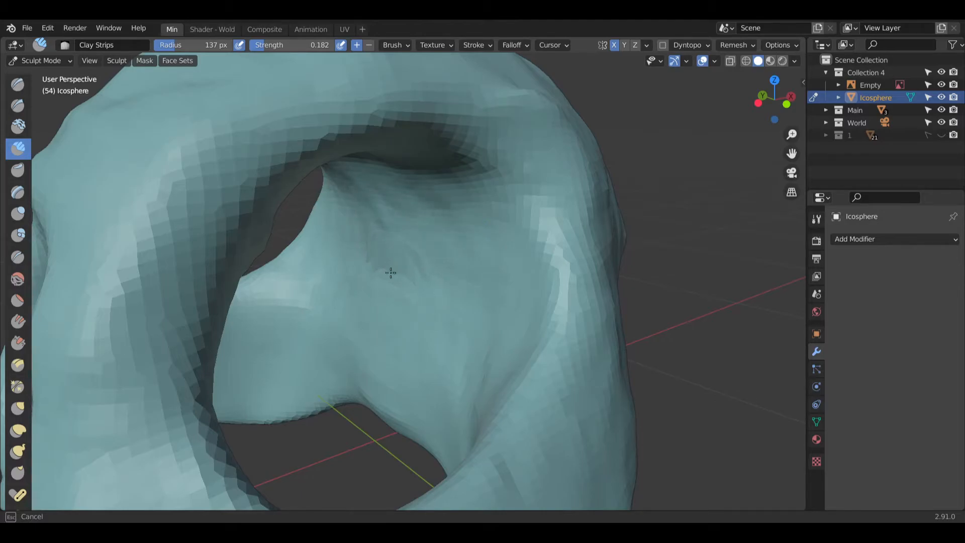
drag(440, 376, 450, 280)
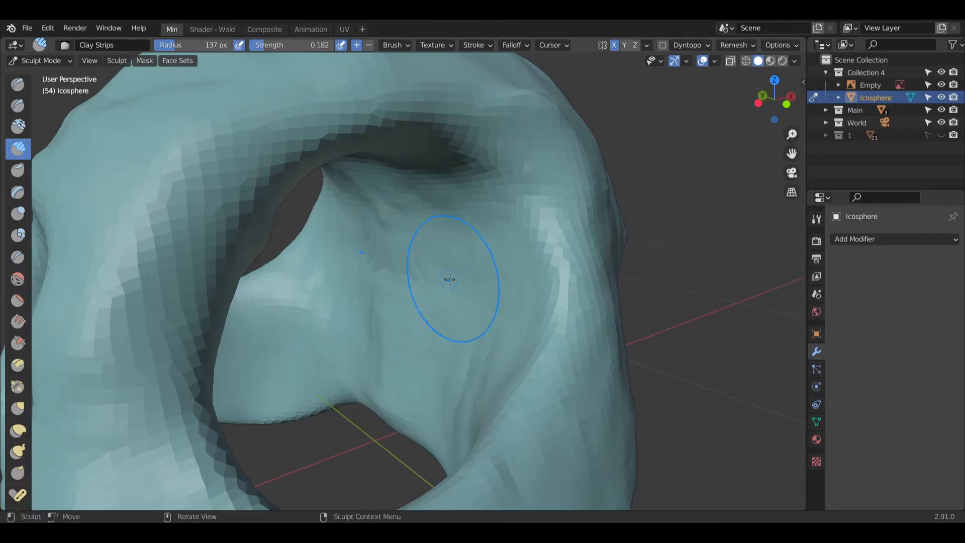
drag(373, 361, 366, 334)
drag(301, 385, 308, 383)
Step: Carve down the leftover lumps on the inner edges of the eye socket with Clay Strips
scroll(398, 330, down, 8)
middle_drag(455, 310, 412, 322)
scroll(429, 327, up, 5)
middle_drag(423, 367, 391, 308)
click(21, 279)
middle_drag(312, 281, 477, 260)
scroll(377, 291, up, 5)
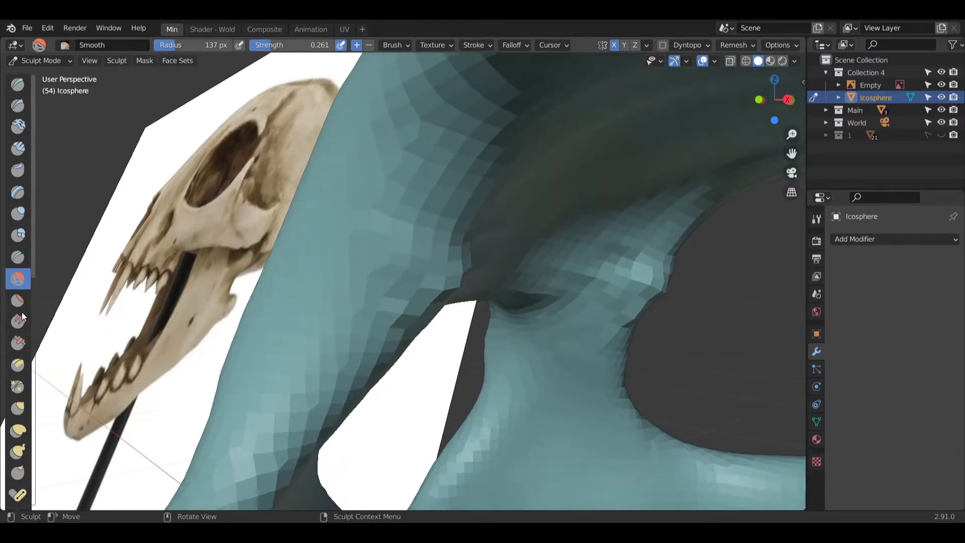
click(18, 149)
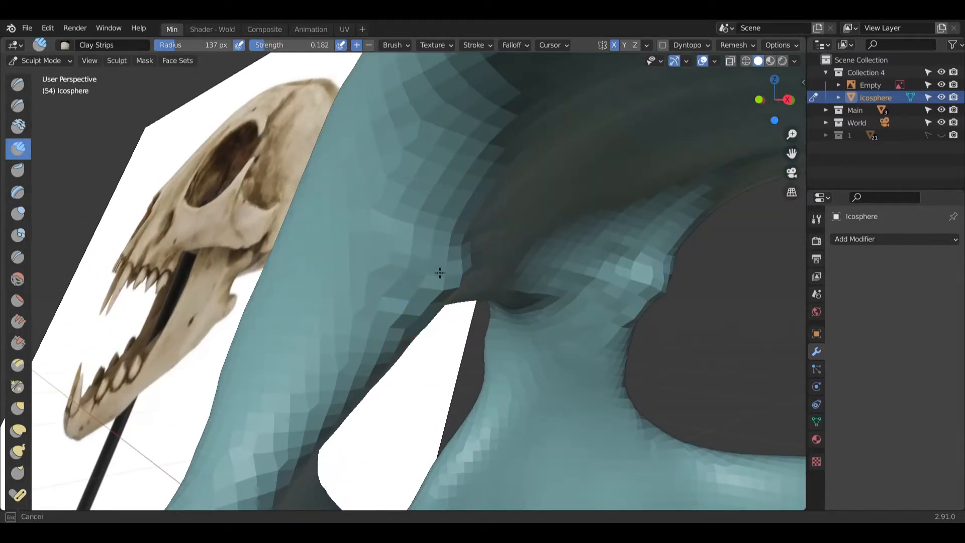
mouse_move(376, 303)
mouse_down()
mouse_move(432, 211)
mouse_move(461, 225)
mouse_up()
drag(385, 287, 477, 151)
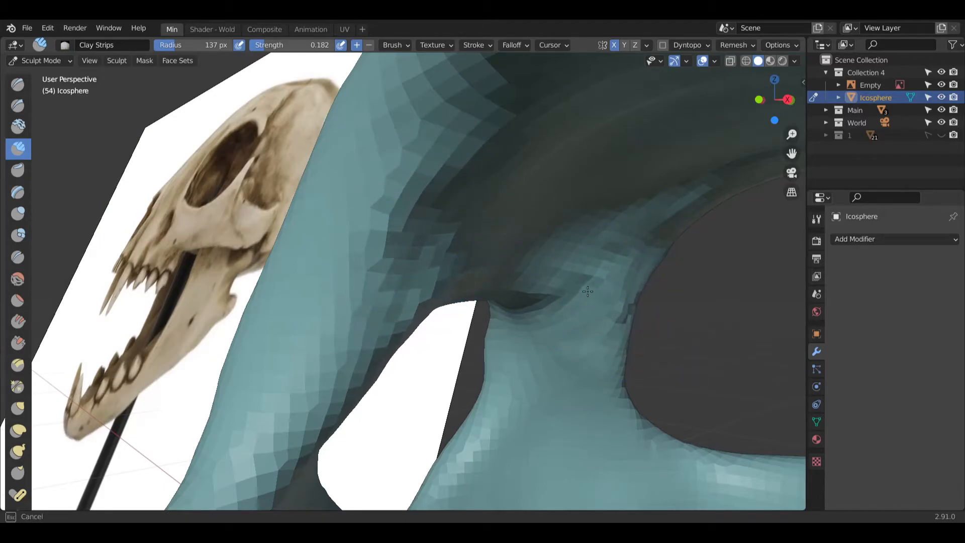
Step: Refine the bone strut between the nasal opening and the eye socket with Clay Strips
mouse_move(433, 224)
middle_down()
mouse_move(532, 250)
mouse_move(484, 260)
mouse_move(504, 287)
mouse_move(465, 288)
mouse_move(474, 291)
middle_up()
scroll(532, 250, down, 8)
scroll(455, 283, up, 7)
drag(436, 302, 433, 322)
mouse_move(445, 305)
middle_down()
mouse_move(461, 290)
mouse_move(423, 288)
mouse_move(450, 299)
middle_up()
mouse_move(450, 298)
mouse_down()
mouse_move(418, 252)
mouse_move(446, 277)
mouse_up()
middle_drag(445, 276, 399, 276)
Step: Shape the upper edge of the nasal opening and the forehead above it with Clay Strips
drag(383, 218, 376, 150)
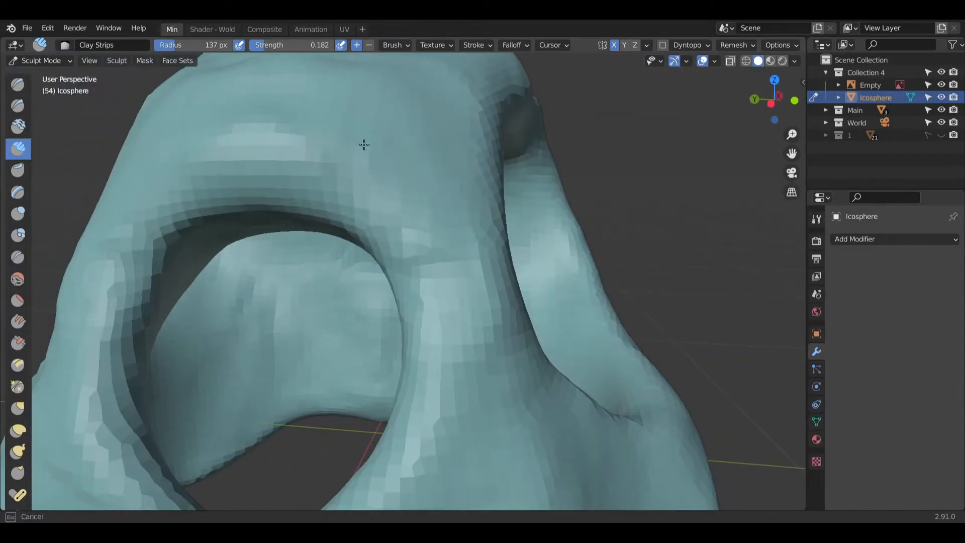
drag(376, 150, 370, 156)
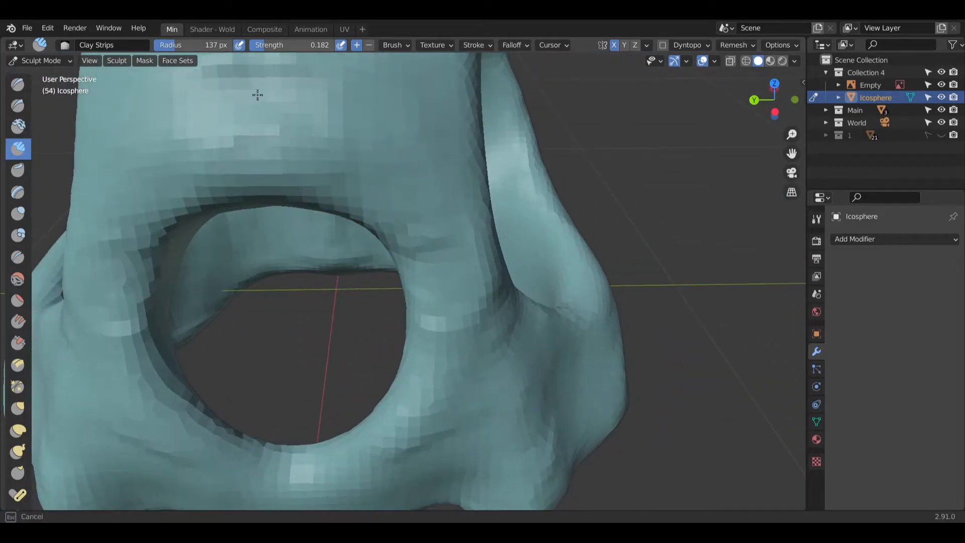
middle_drag(259, 92, 493, 246)
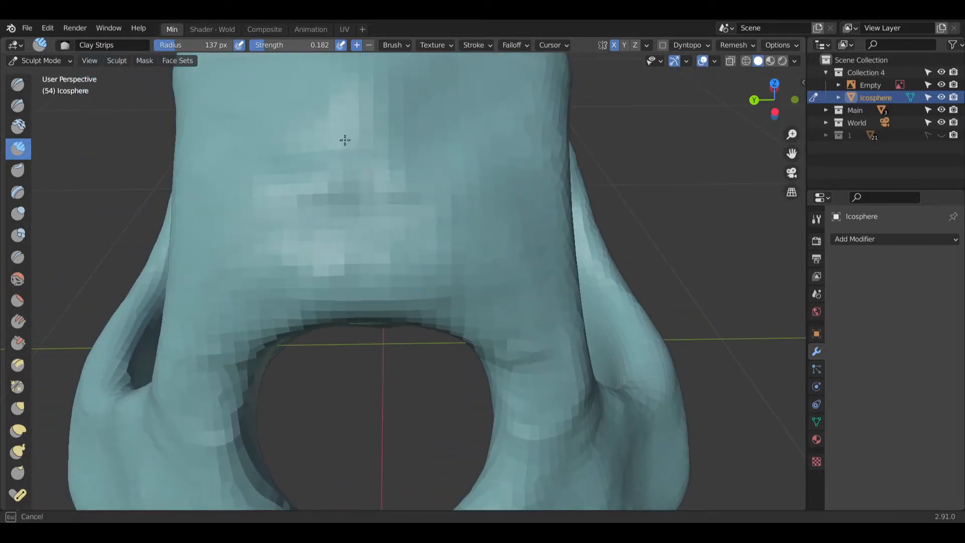
mouse_move(459, 168)
middle_down()
mouse_move(403, 259)
mouse_move(428, 274)
middle_up()
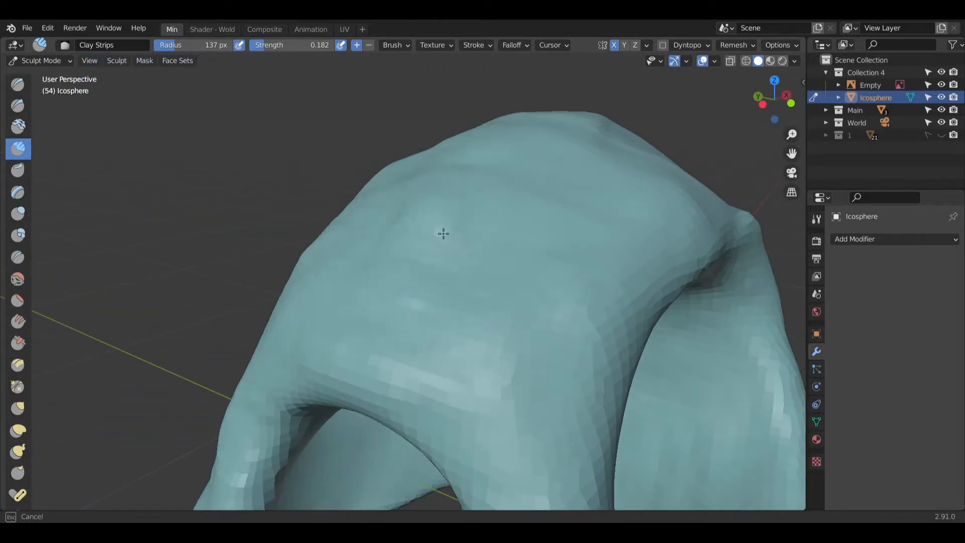
drag(567, 329, 582, 232)
Step: Define the brow ridge along the upper rim of the eye socket with Clay Strips
middle_drag(577, 369, 453, 316)
middle_drag(520, 314, 455, 192)
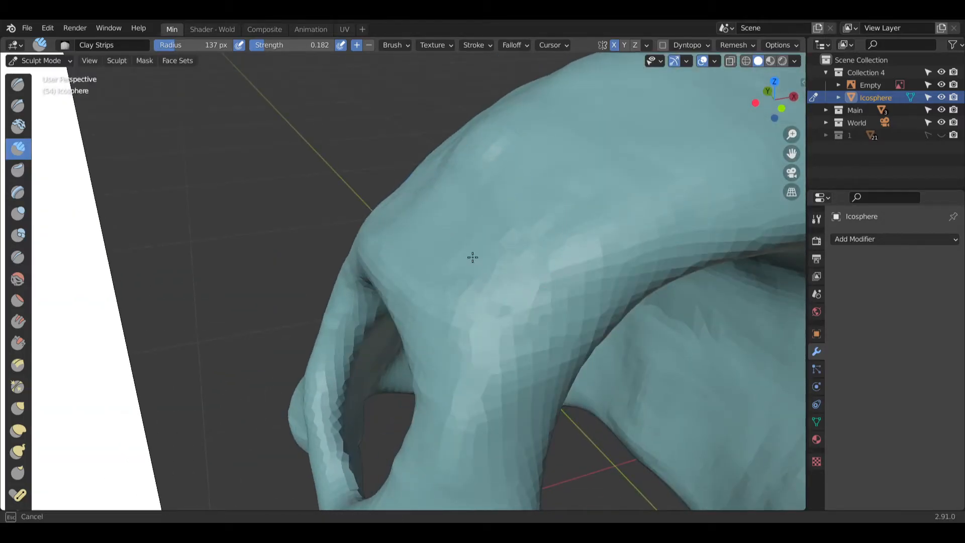
drag(547, 216, 576, 261)
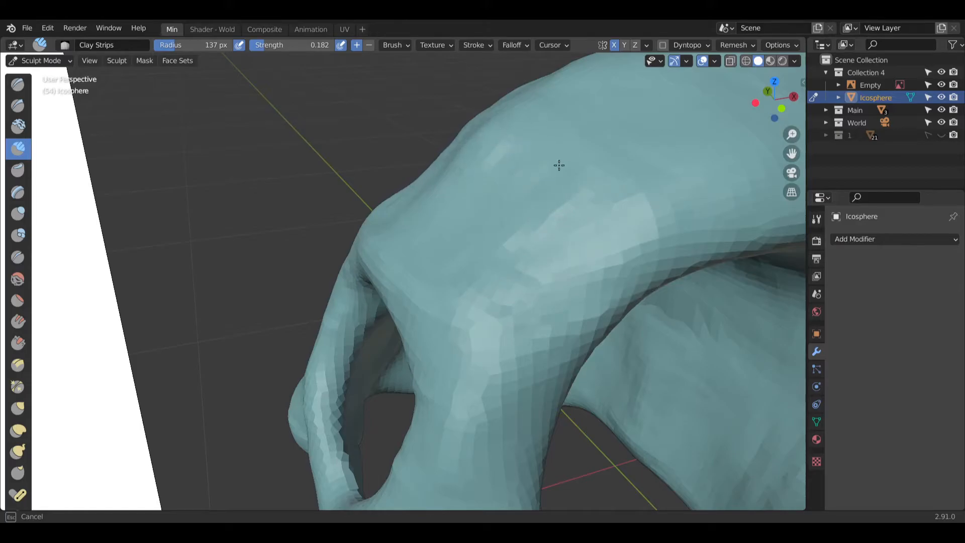
mouse_move(672, 162)
middle_down()
mouse_move(603, 162)
mouse_move(528, 224)
mouse_move(630, 219)
middle_up()
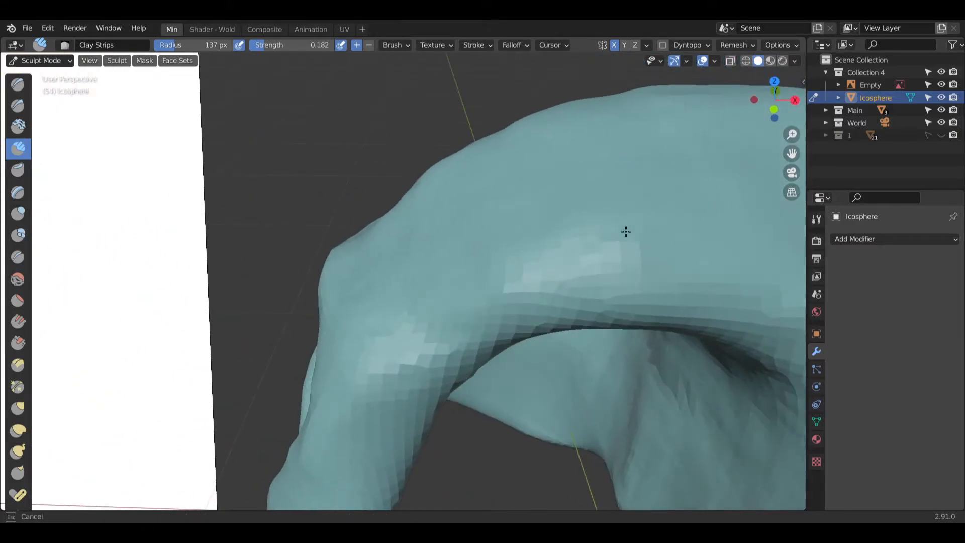
drag(630, 220, 581, 211)
middle_drag(623, 171, 490, 248)
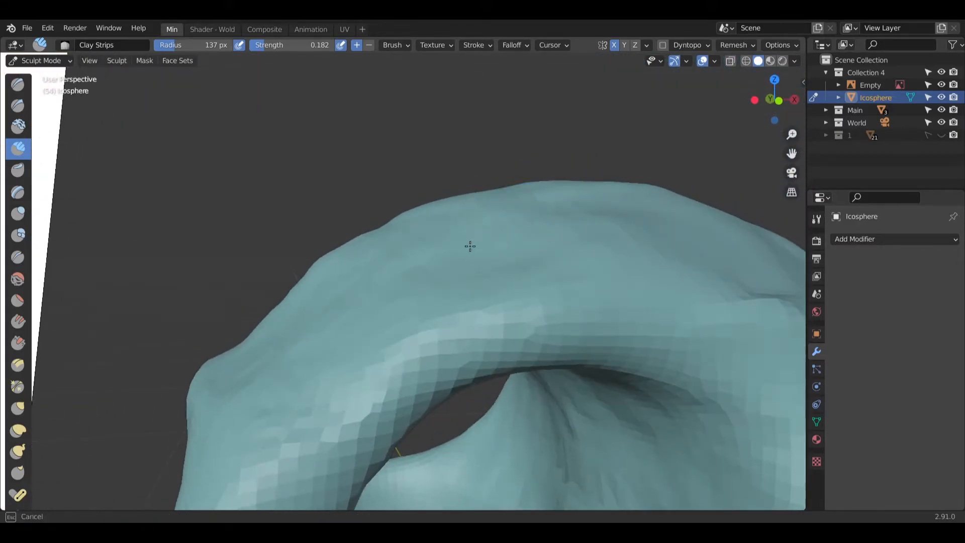
Step: Build up the side of the upper jaw above the canine socket with Clay Strips
middle_drag(552, 225, 566, 236)
mouse_move(459, 251)
middle_down()
mouse_move(420, 297)
mouse_move(461, 197)
middle_up()
shift+middle_drag(376, 348, 408, 220)
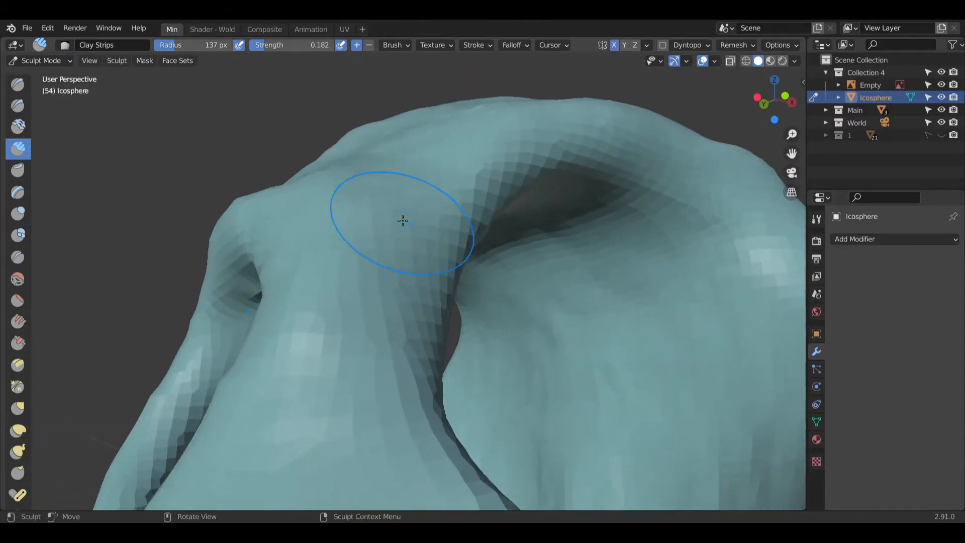
mouse_move(365, 290)
middle_down()
mouse_move(379, 244)
mouse_move(381, 311)
middle_up()
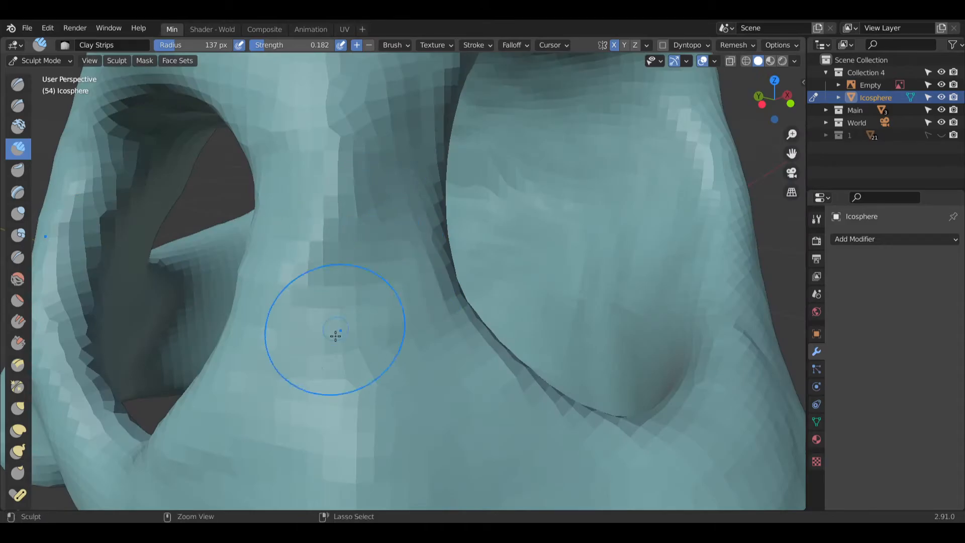
mouse_move(409, 384)
ctrl+middle_down()
mouse_move(446, 241)
mouse_move(438, 276)
ctrl+middle_up()
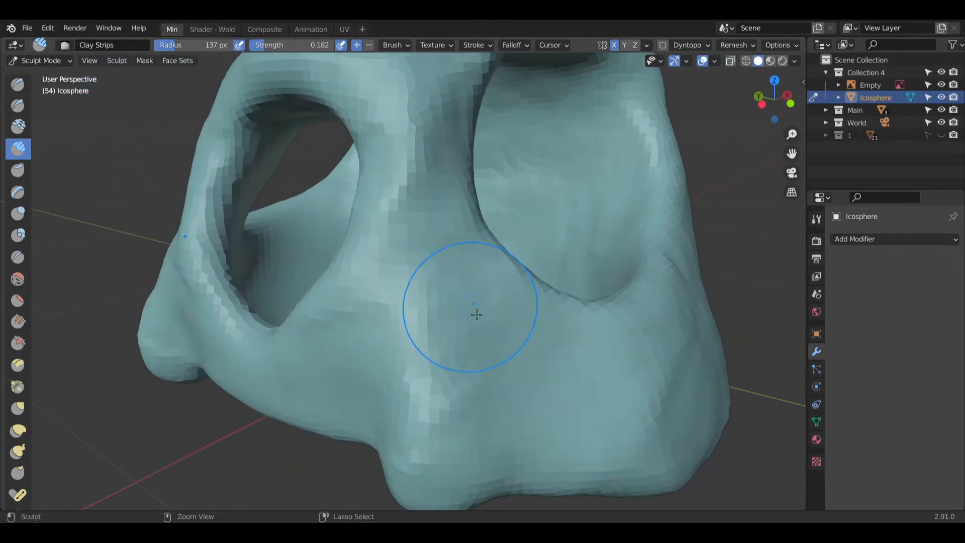
drag(531, 391, 523, 369)
shift+middle_drag(523, 369, 500, 300)
drag(500, 300, 472, 360)
middle_drag(410, 355, 334, 352)
drag(323, 272, 304, 299)
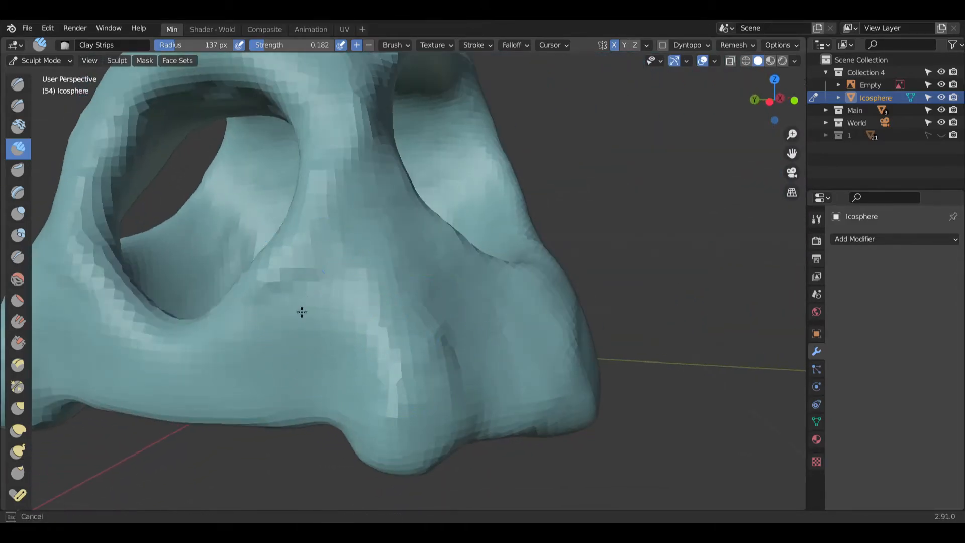
ctrl+middle_drag(333, 398, 463, 291)
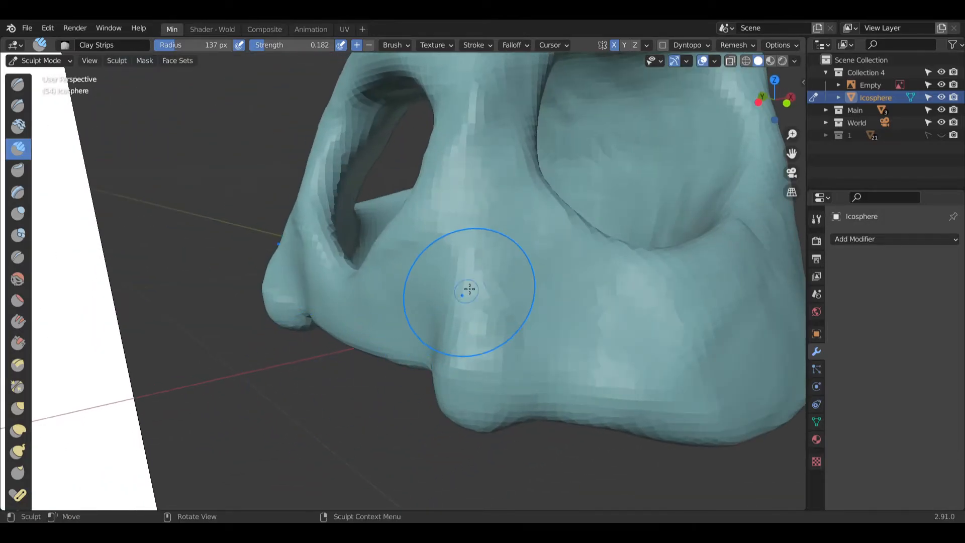
Step: Compare the skull's cheek, eye socket and lower edge with the bobcat reference photo
mouse_move(688, 342)
middle_down()
mouse_move(595, 316)
mouse_move(548, 338)
middle_up()
mouse_move(548, 337)
shift+middle_down()
mouse_move(648, 368)
mouse_move(563, 320)
shift+middle_up()
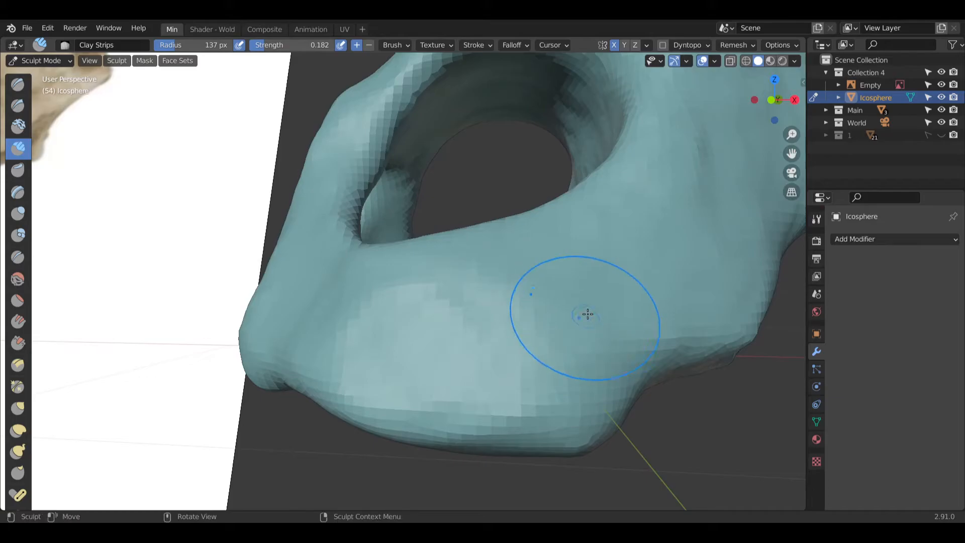
mouse_move(594, 279)
ctrl+middle_down()
mouse_move(560, 326)
mouse_move(629, 334)
ctrl+middle_up()
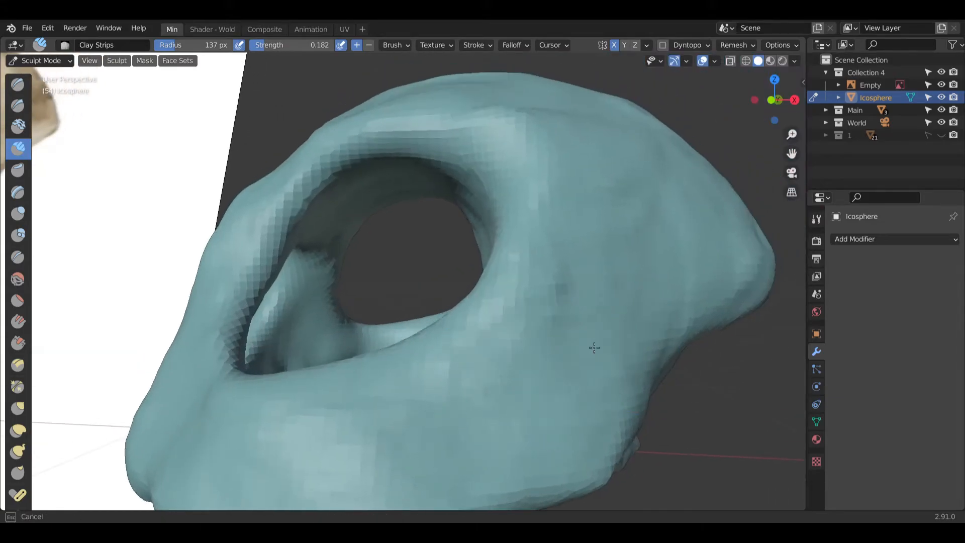
scroll(618, 239, down, 2)
scroll(618, 240, down, 4)
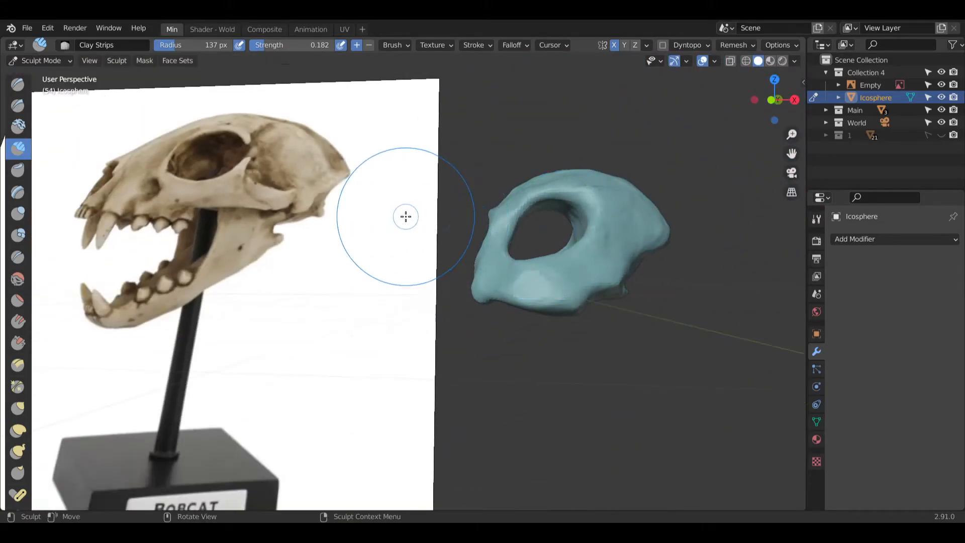
scroll(560, 237, up, 8)
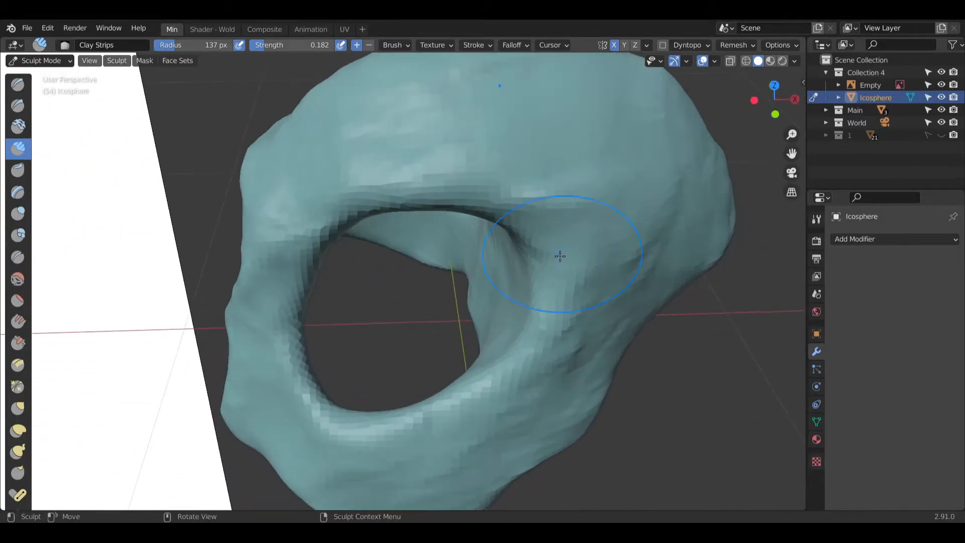
mouse_move(560, 256)
middle_down()
mouse_move(545, 297)
mouse_move(511, 326)
mouse_move(494, 259)
mouse_move(553, 252)
mouse_move(617, 198)
middle_up()
scroll(556, 231, down, 6)
middle_drag(556, 231, 552, 298)
scroll(568, 342, up, 5)
mouse_move(556, 360)
middle_down()
mouse_move(527, 276)
mouse_move(629, 309)
mouse_move(555, 410)
mouse_move(567, 386)
mouse_move(567, 249)
mouse_move(513, 234)
mouse_move(402, 228)
mouse_move(422, 261)
middle_up()
scroll(510, 237, down, 4)
Step: Smooth the rough stroke marks on the side of the skull with the Smooth brush
scroll(422, 262, up, 8)
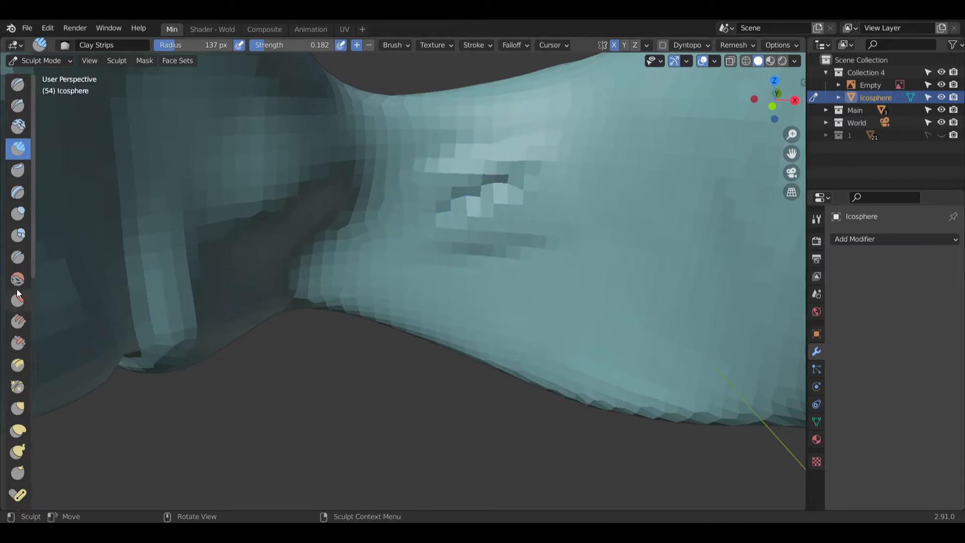
key(shift+s)
drag(527, 209, 533, 238)
Step: Examine the skull's overall form from several angles against the bobcat reference photo
scroll(535, 247, down, 11)
mouse_move(534, 247)
middle_down()
mouse_move(481, 266)
mouse_move(559, 239)
mouse_move(511, 252)
middle_up()
scroll(515, 249, up, 5)
scroll(481, 267, down, 5)
scroll(482, 266, up, 8)
scroll(505, 256, down, 5)
scroll(511, 362, down, 6)
middle_drag(512, 362, 510, 376)
shift+middle_drag(510, 376, 529, 315)
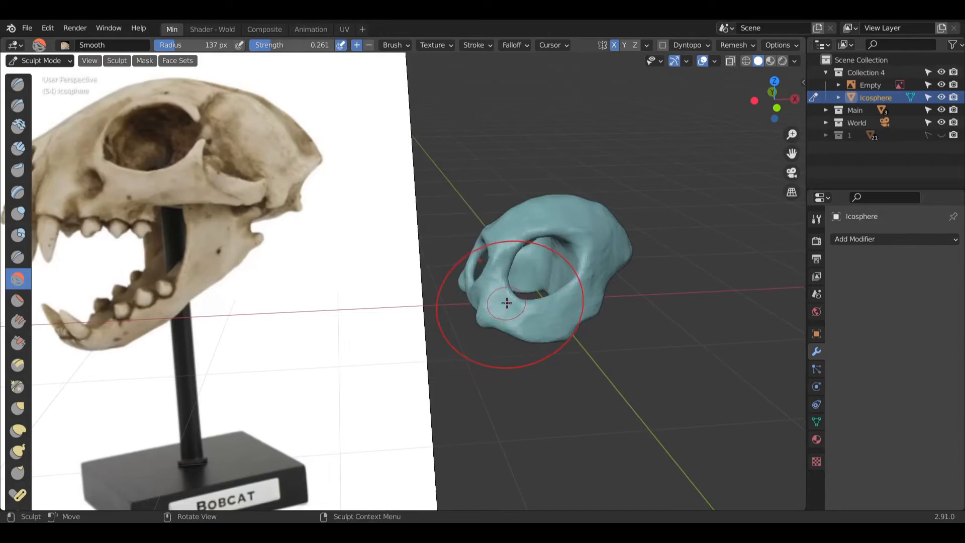
middle_drag(491, 253, 581, 258)
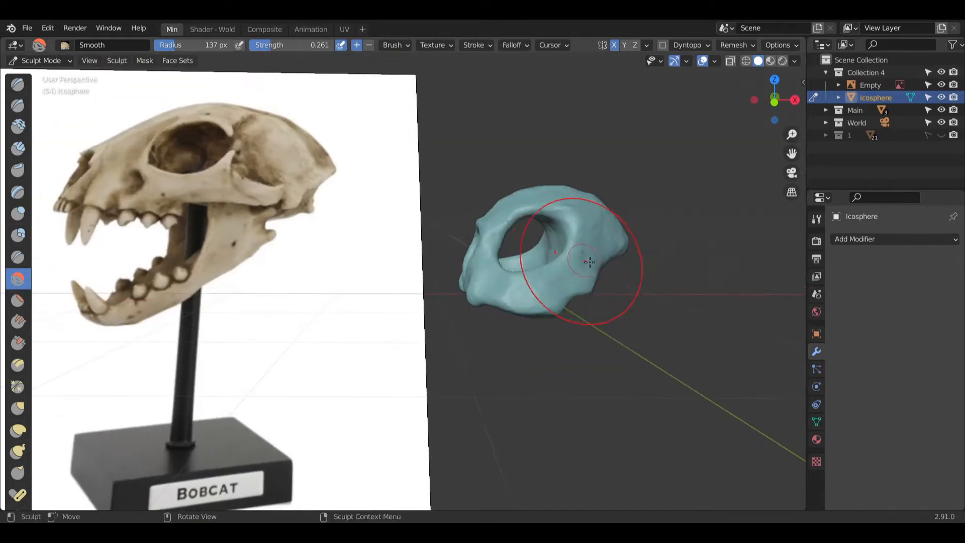
scroll(581, 258, up, 7)
middle_drag(553, 297, 542, 274)
middle_drag(553, 387, 522, 300)
mouse_move(536, 397)
middle_down()
mouse_move(569, 345)
mouse_move(483, 339)
middle_up()
scroll(483, 340, down, 10)
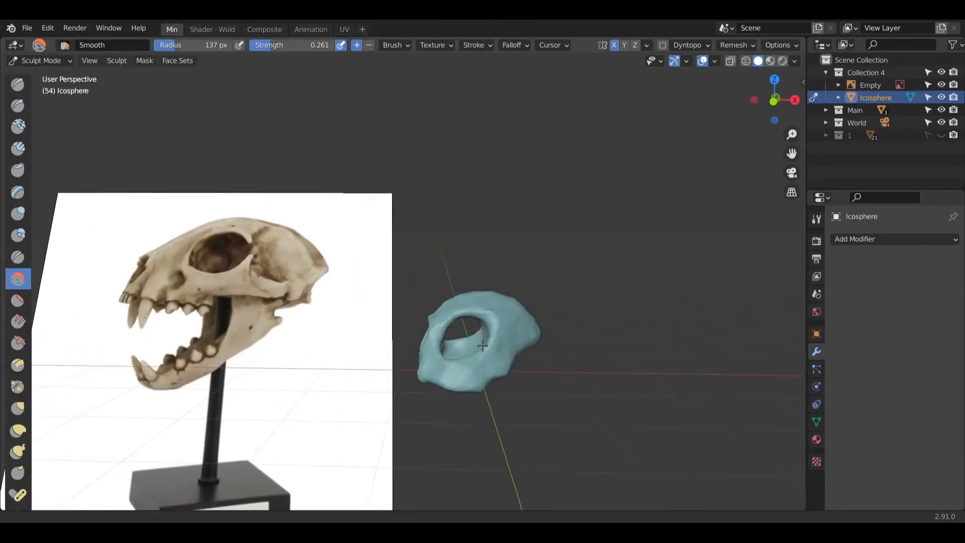
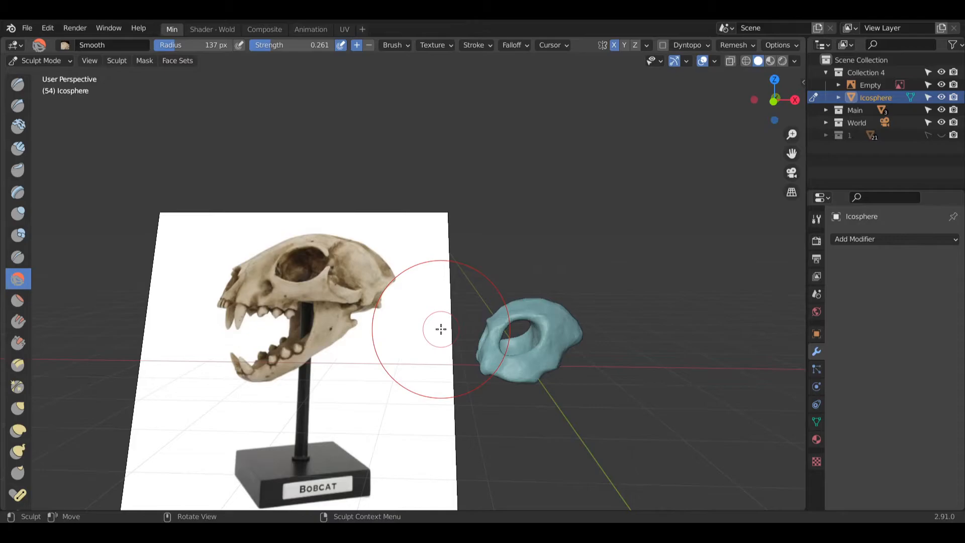
middle_drag(596, 324, 454, 322)
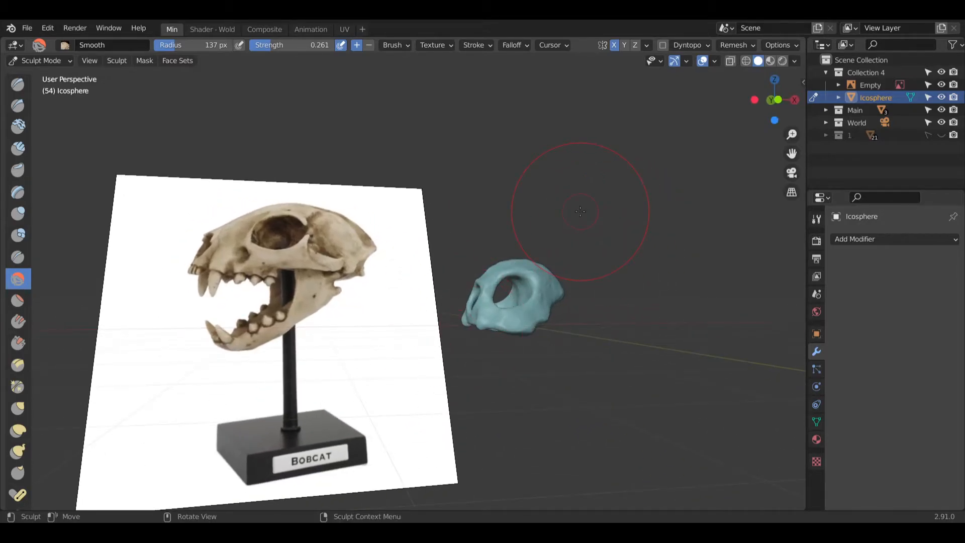
scroll(502, 394, up, 5)
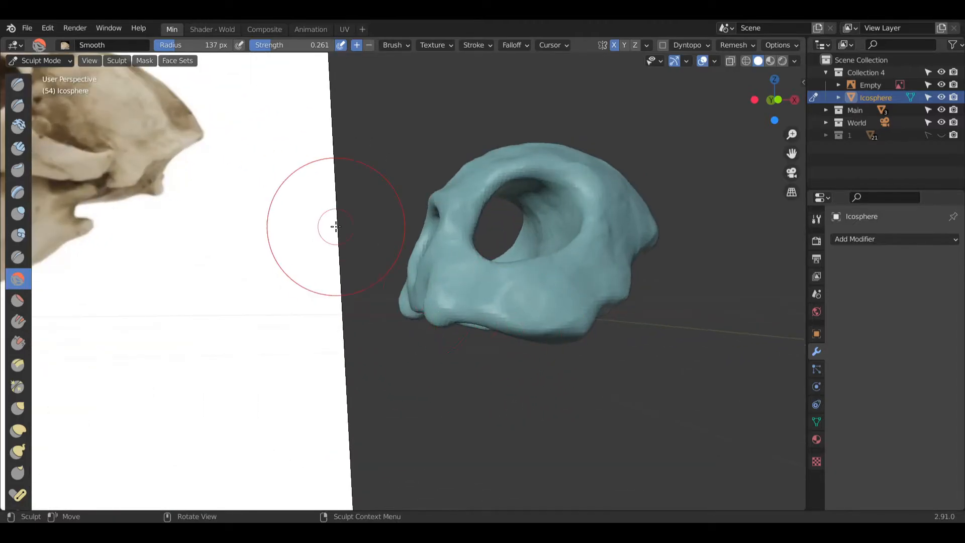
Step: Switch from Sculpt Mode to Object Mode and deselect the skull
click(49, 60)
click(45, 73)
click(523, 396)
middle_drag(554, 370, 529, 366)
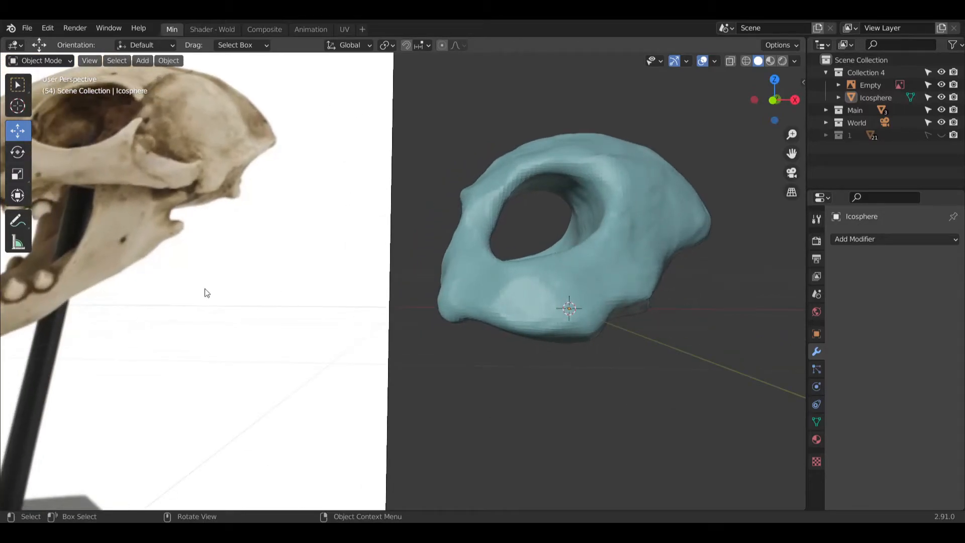
click(141, 62)
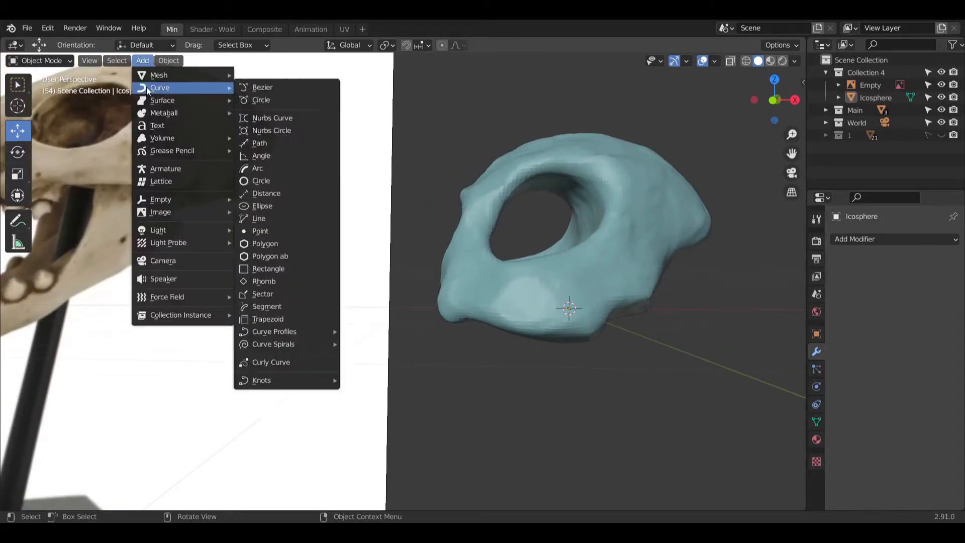
mouse_move(149, 77)
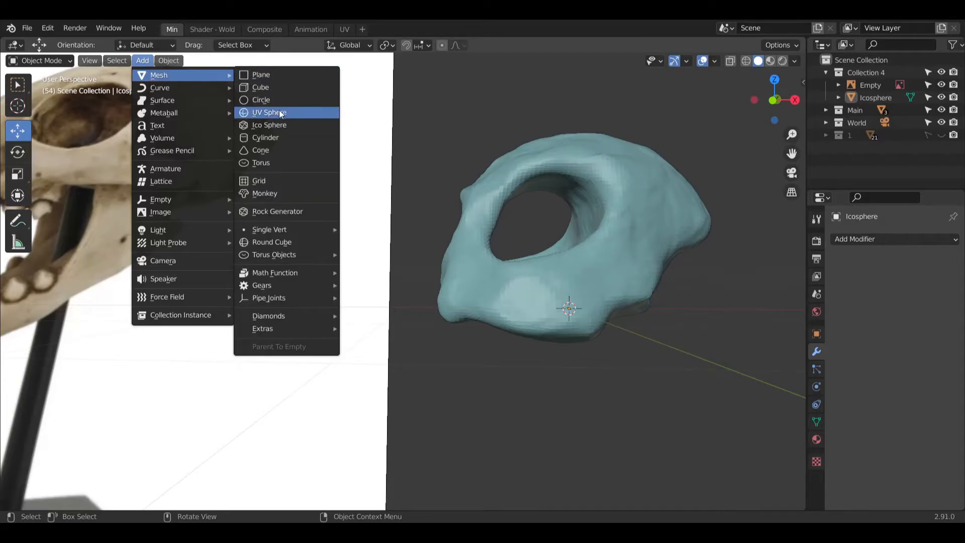
click(253, 114)
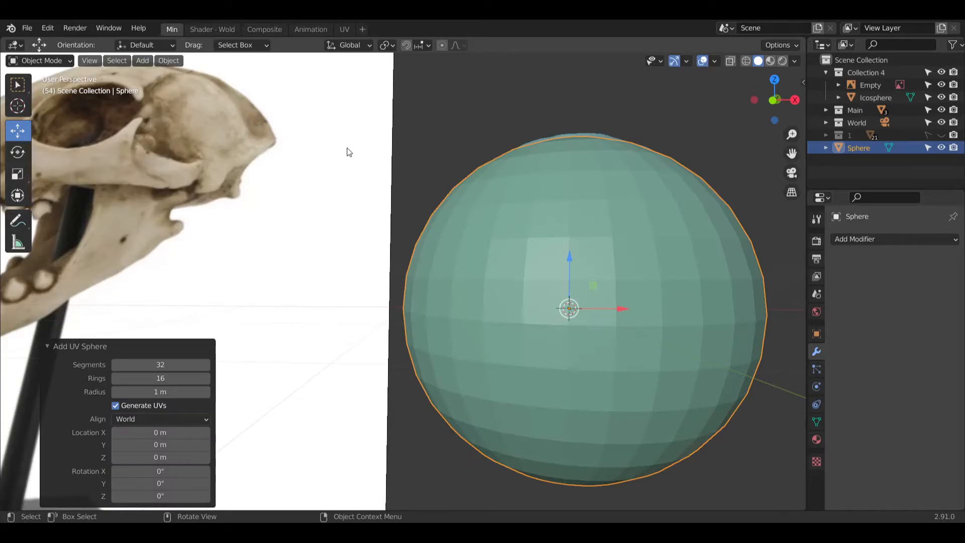
key(Delete)
Step: Add an ico sphere mesh with 5 subdivisions and a 1 m radius
click(143, 61)
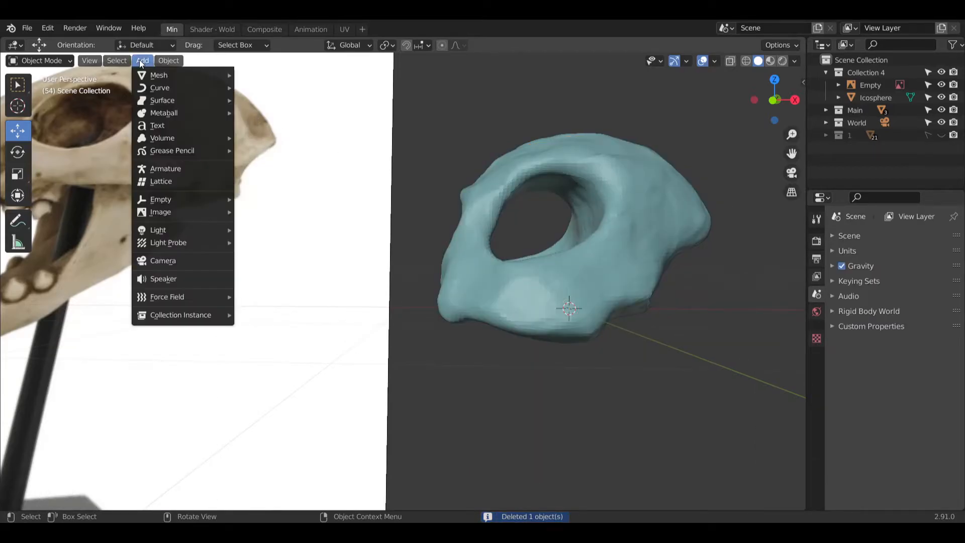
mouse_move(144, 75)
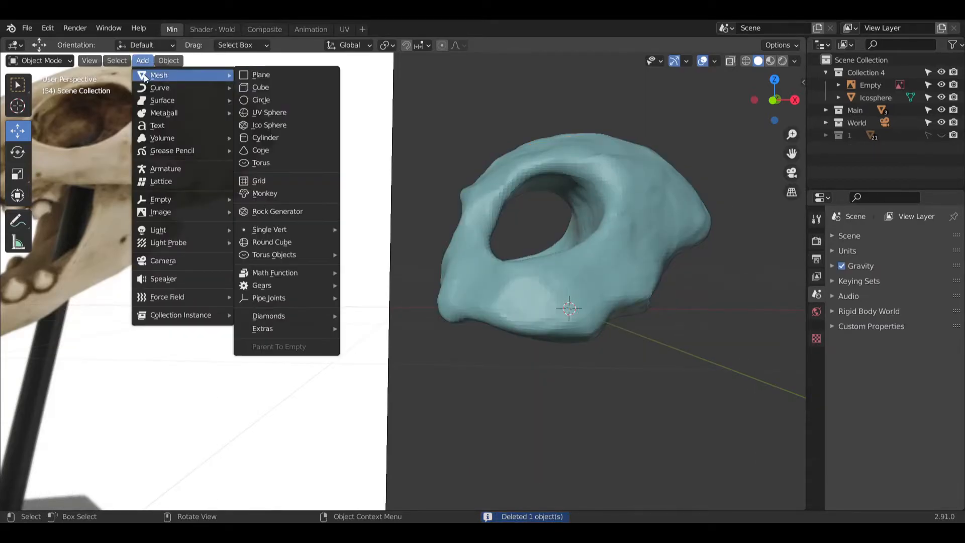
click(265, 128)
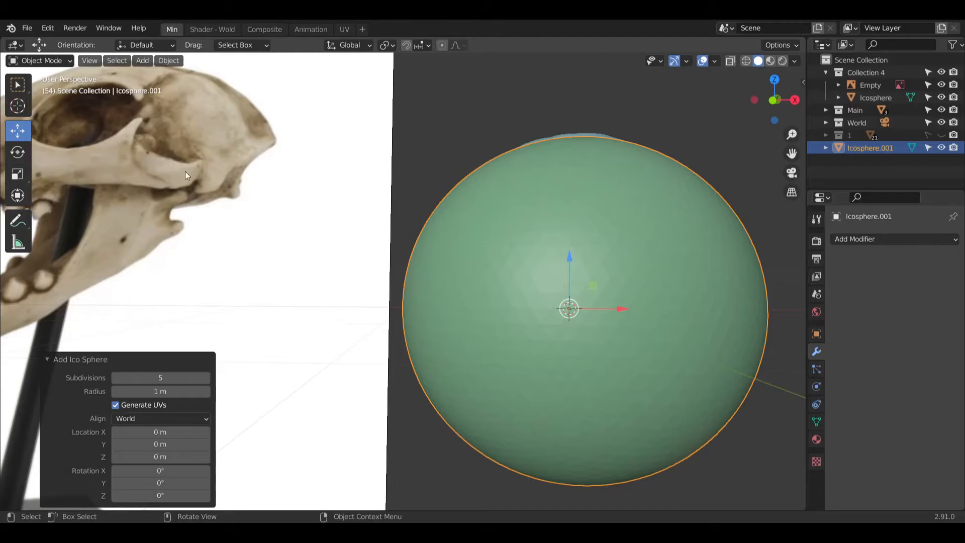
middle_drag(271, 168, 449, 169)
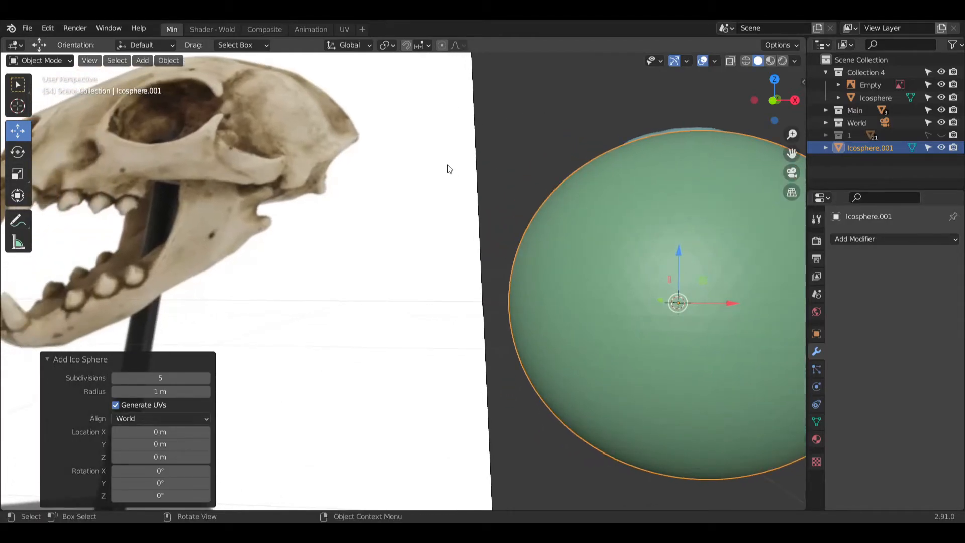
Step: Scale the ico sphere to 0.180 in Y and 0.149 in X, and shorten it in Z to form a narrow tooth
click(18, 175)
middle_drag(352, 252, 620, 295)
drag(508, 261, 536, 265)
middle_drag(535, 265, 508, 243)
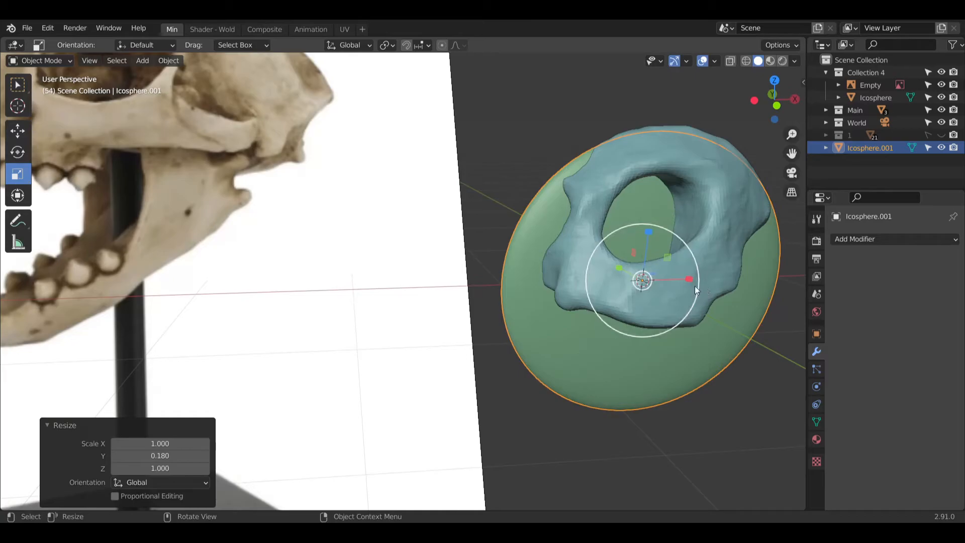
key(s)
click(642, 280)
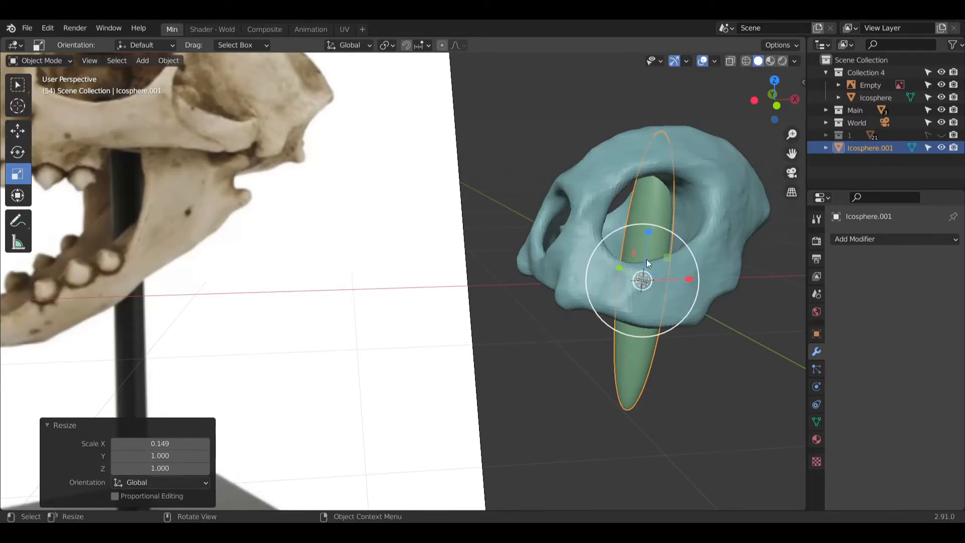
drag(648, 235, 591, 288)
Step: Move the tooth ellipsoid along X to the front of the upper jaw
click(29, 129)
middle_drag(591, 288, 454, 297)
drag(454, 297, 522, 302)
Step: Scale the tooth ellipsoid to 0.908 in Y and reduce its height in Z
middle_drag(584, 309, 445, 282)
scroll(550, 276, up, 4)
click(31, 172)
drag(445, 282, 460, 285)
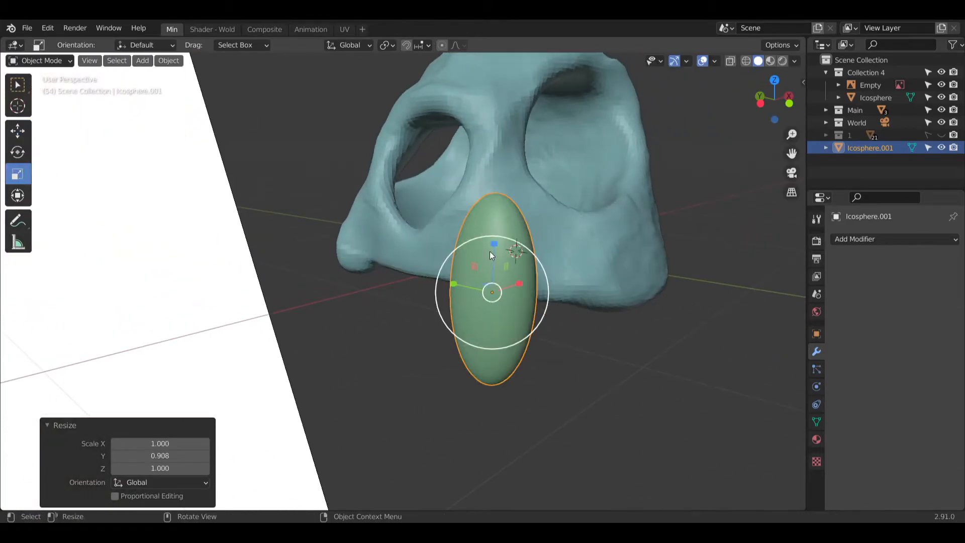
drag(493, 249, 536, 284)
Step: Position the tooth under the canine bulge of the upper jaw, including a -0.02337 m shift in Y
mouse_move(536, 284)
middle_down()
mouse_move(542, 296)
mouse_move(528, 291)
middle_up()
click(17, 132)
drag(506, 246, 542, 303)
mouse_move(542, 303)
middle_down()
mouse_move(539, 337)
mouse_move(479, 314)
mouse_move(581, 312)
mouse_move(520, 311)
mouse_move(524, 299)
middle_up()
drag(386, 272, 361, 275)
middle_drag(361, 275, 496, 330)
drag(496, 330, 539, 324)
middle_drag(539, 324, 409, 330)
Step: Scale the canine tooth uniformly to 0.868
scroll(571, 333, down, 5)
scroll(405, 334, up, 6)
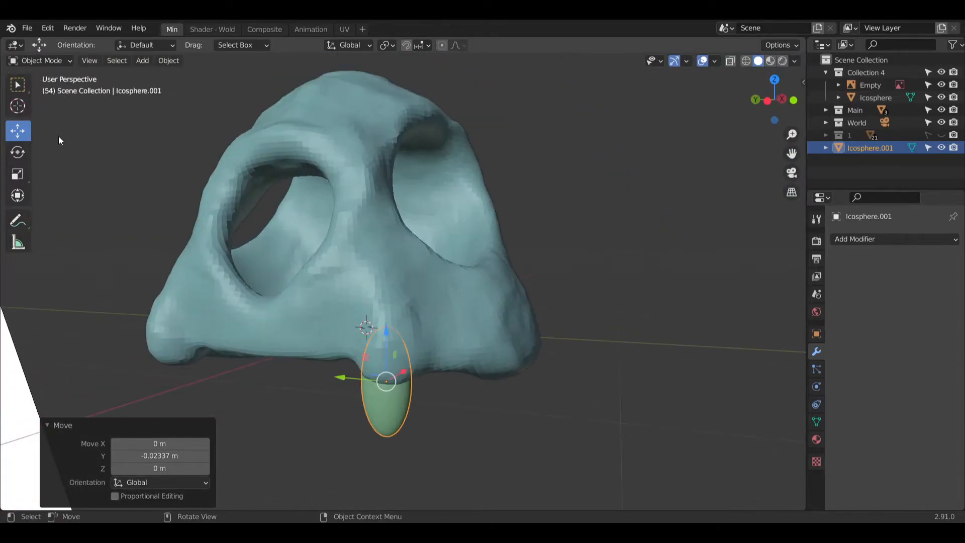
click(17, 175)
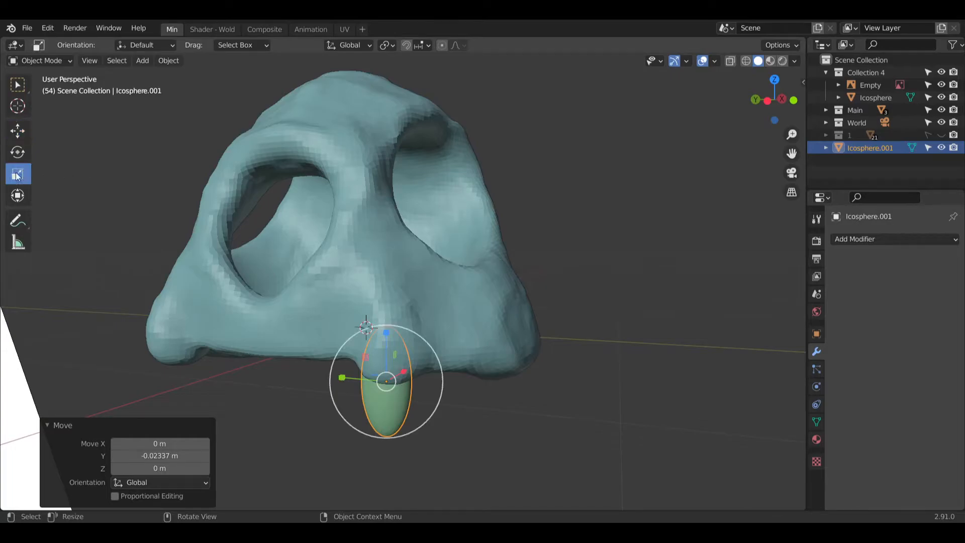
drag(442, 355, 435, 366)
middle_drag(435, 366, 297, 405)
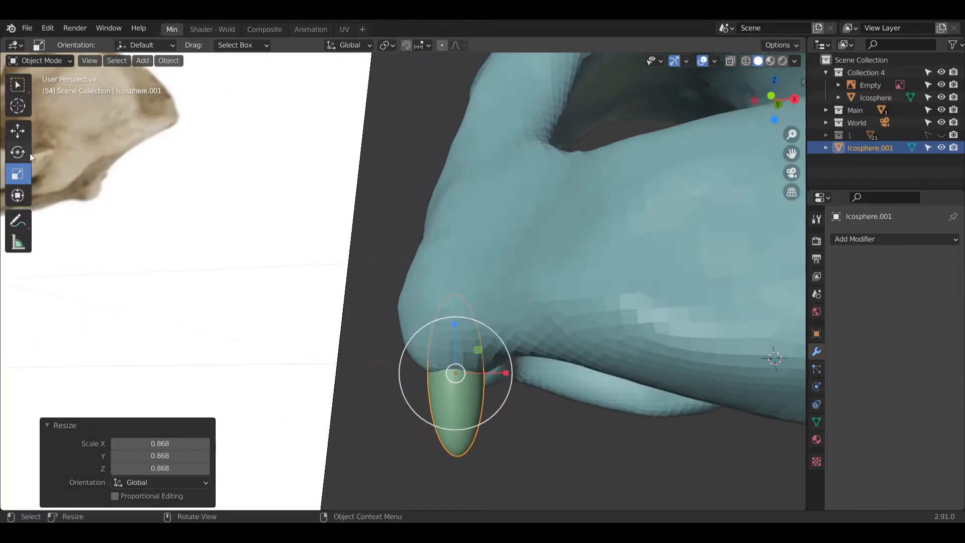
Step: Shift the canine tooth -0.014293 m in X and adjust it along Y to fit the jaw's canine bulge
click(17, 131)
drag(507, 373, 493, 381)
middle_drag(492, 381, 555, 412)
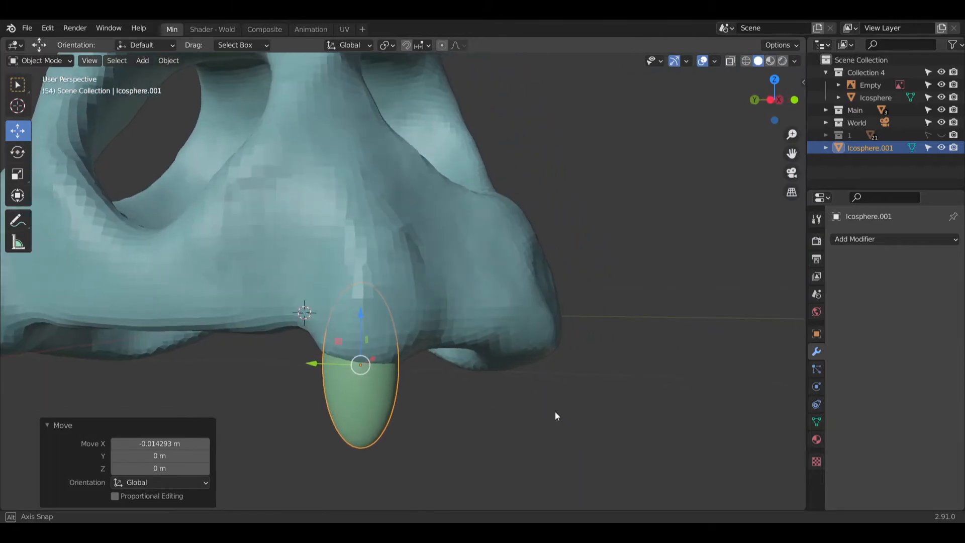
key(g)
key(y)
click(317, 368)
Step: Enter Edit Mode on the canine tooth and select the vertex at its bottom tip from the bottom view
middle_drag(441, 384, 436, 267)
click(41, 60)
click(36, 86)
scroll(392, 363, up, 3)
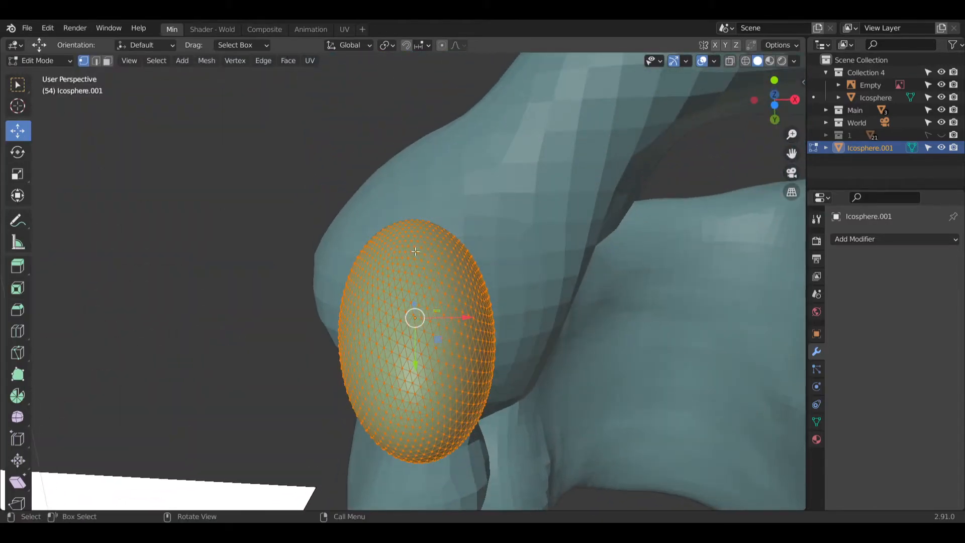
click(775, 105)
key(KP_Decimal)
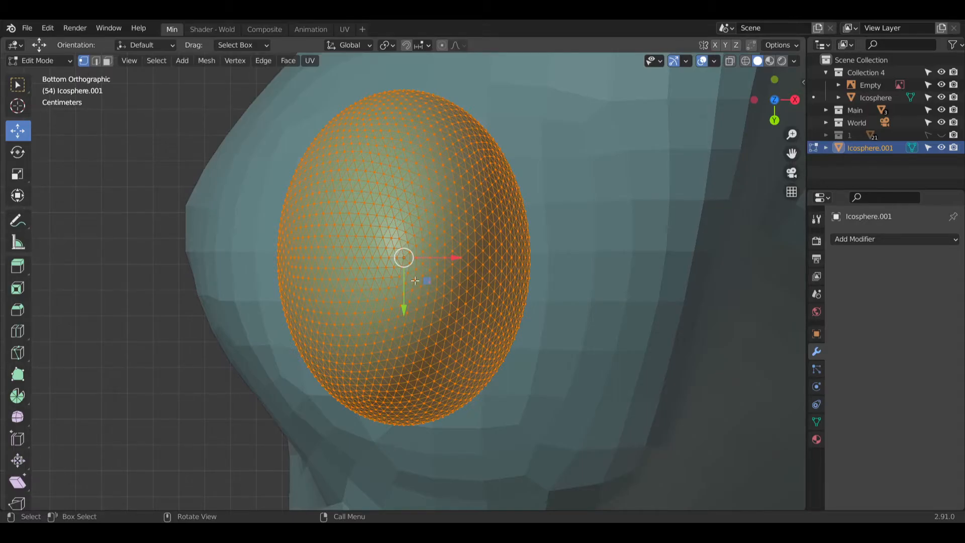
click(410, 259)
Step: Move the tip vertex toward the back along X and -0.008477 m in Z, with proportional editing enabled on the Z move
middle_drag(409, 258, 421, 317)
drag(450, 244, 549, 255)
scroll(501, 211, down, 8)
middle_drag(502, 212, 501, 253)
scroll(498, 254, up, 8)
shift+middle_drag(348, 220, 431, 239)
drag(444, 308, 438, 318)
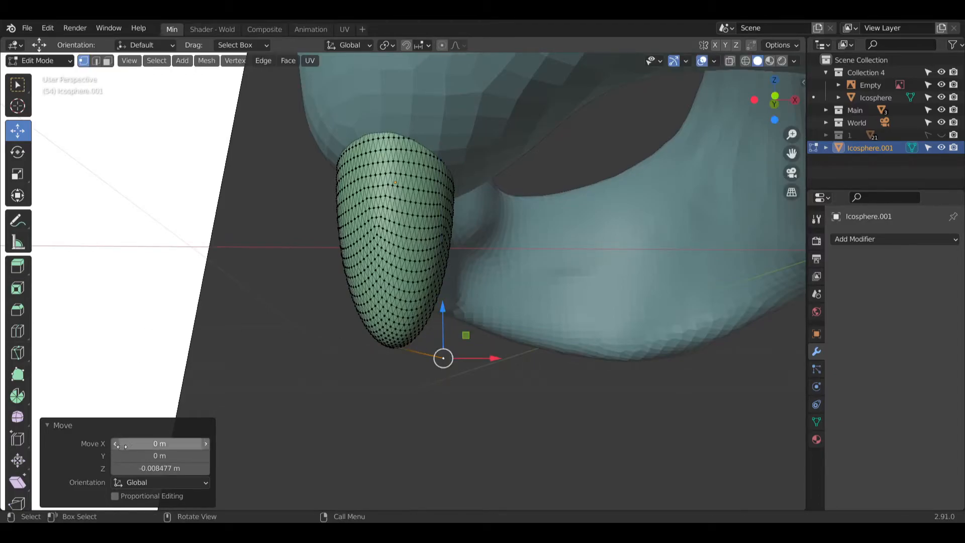
click(115, 496)
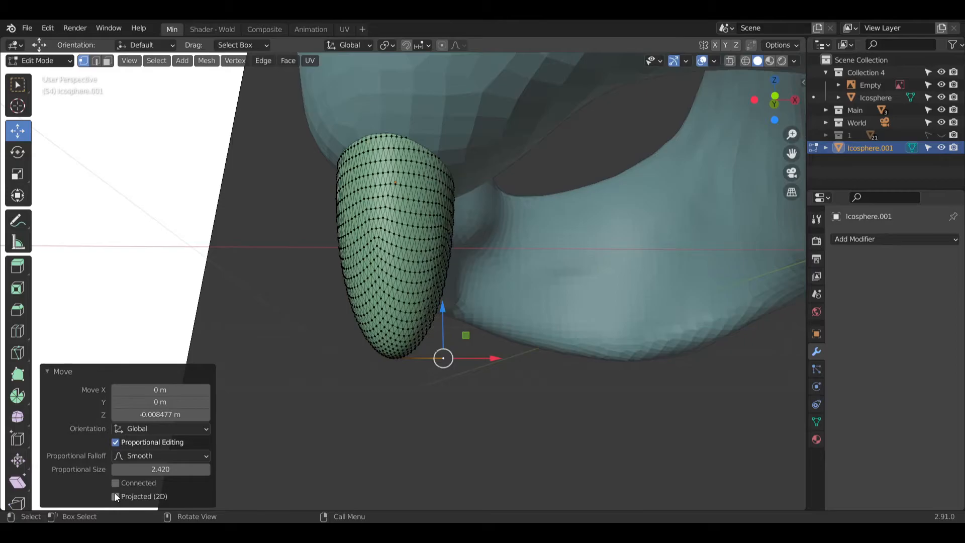
Step: Reduce the proportional size of the tip vertex move so its influence fits the tooth's bottom end
scroll(430, 381, up, 4)
middle_drag(431, 381, 370, 379)
mouse_move(160, 469)
mouse_down()
mouse_move(186, 469)
mouse_move(156, 469)
mouse_up()
middle_drag(352, 356, 326, 292)
Step: Move the tooth's bottom vertex -0.025327 m in Z with proportional editing, Sharp falloff and a proportional size of 0.050
click(316, 289)
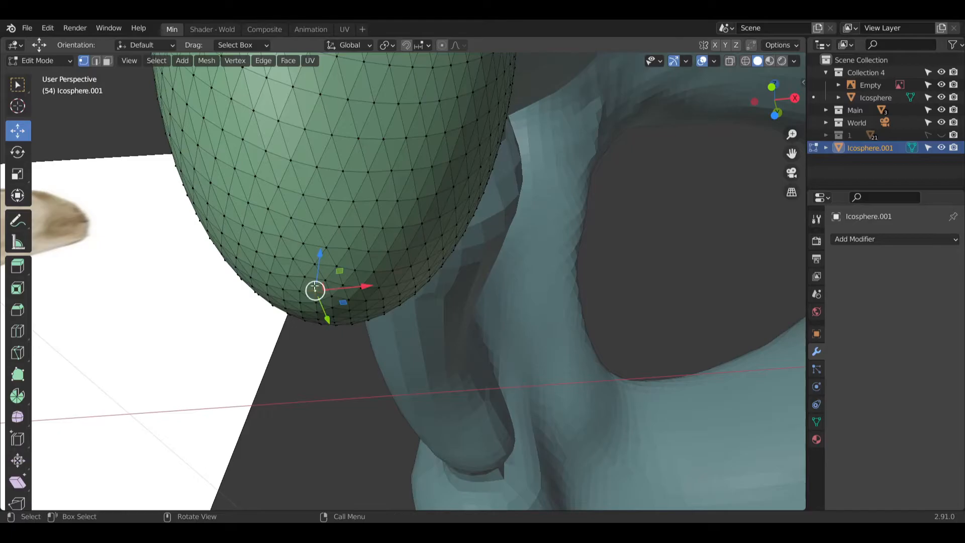
drag(319, 252, 309, 417)
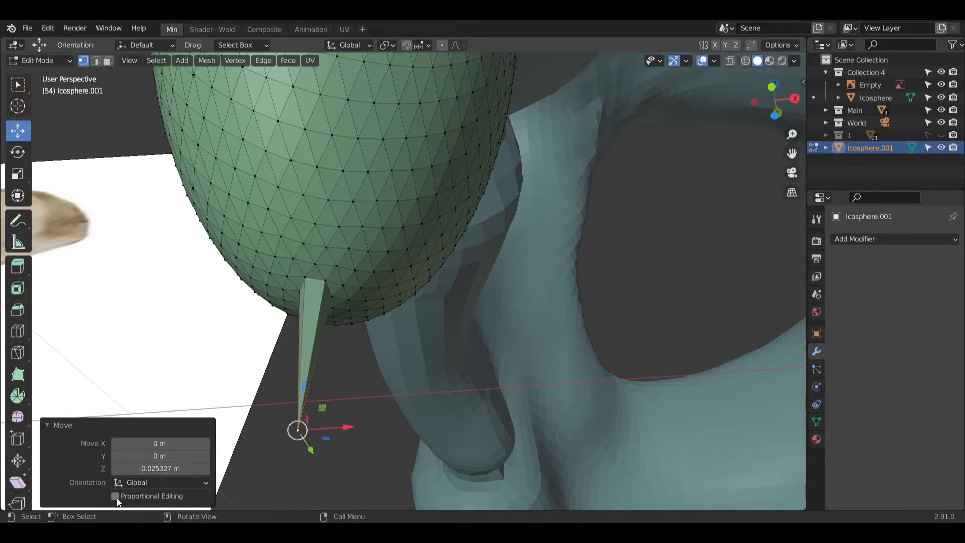
click(154, 491)
middle_drag(312, 381, 308, 377)
click(190, 457)
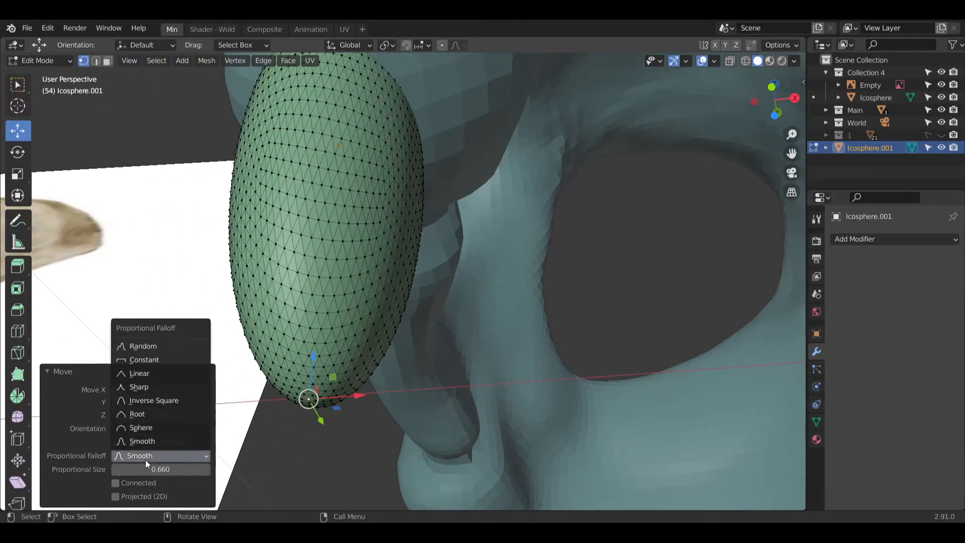
click(148, 390)
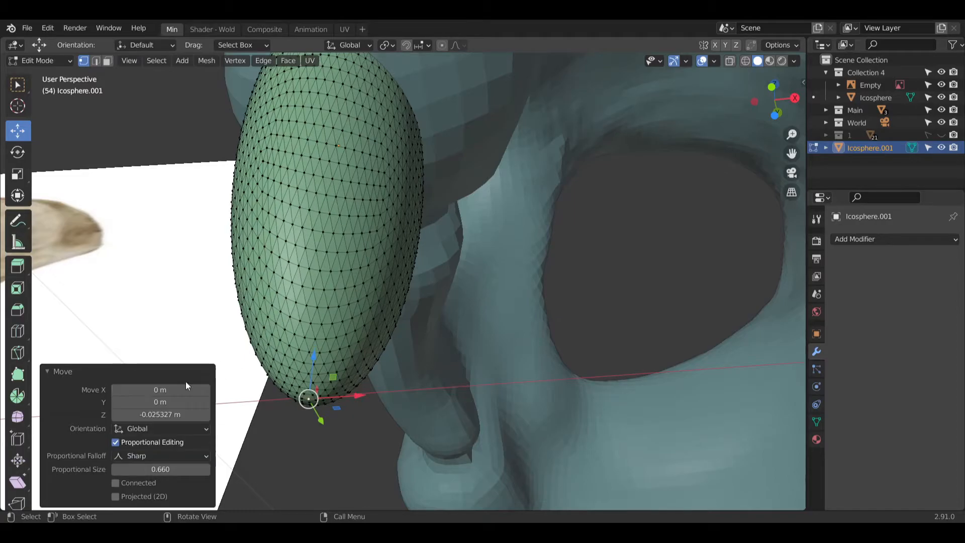
middle_drag(253, 307, 258, 336)
drag(168, 469, 136, 469)
Step: Shift the tooth's tip vertex 0.01297 m in X with proportional editing, Smooth falloff and a proportional size of 0.110
middle_drag(229, 338, 274, 327)
shift+middle_drag(274, 326, 485, 352)
middle_drag(502, 352, 524, 288)
scroll(450, 341, down, 5)
scroll(602, 249, up, 5)
scroll(573, 276, up, 4)
scroll(545, 322, up, 3)
shift+middle_drag(528, 372, 433, 320)
scroll(445, 334, up, 3)
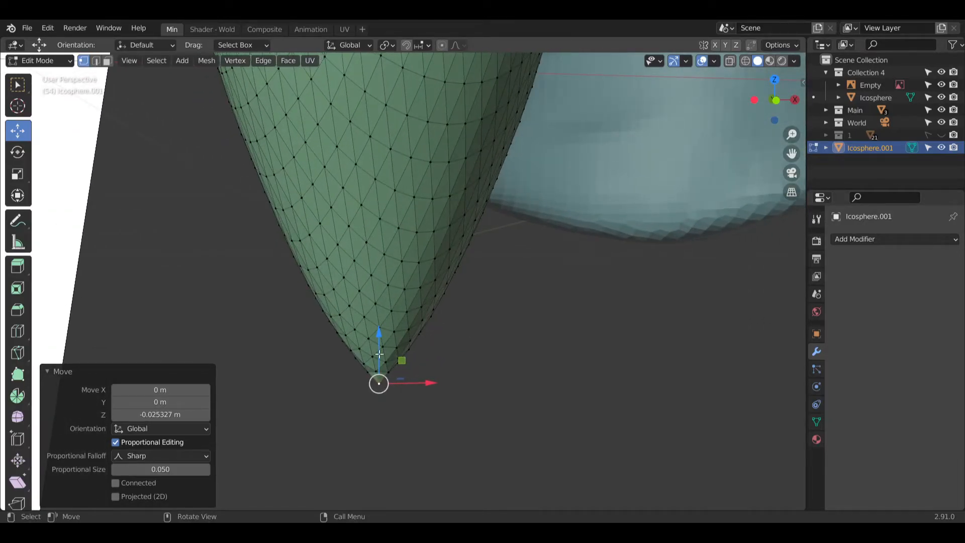
mouse_move(442, 384)
middle_down()
mouse_move(437, 370)
mouse_move(453, 343)
mouse_move(435, 380)
middle_up()
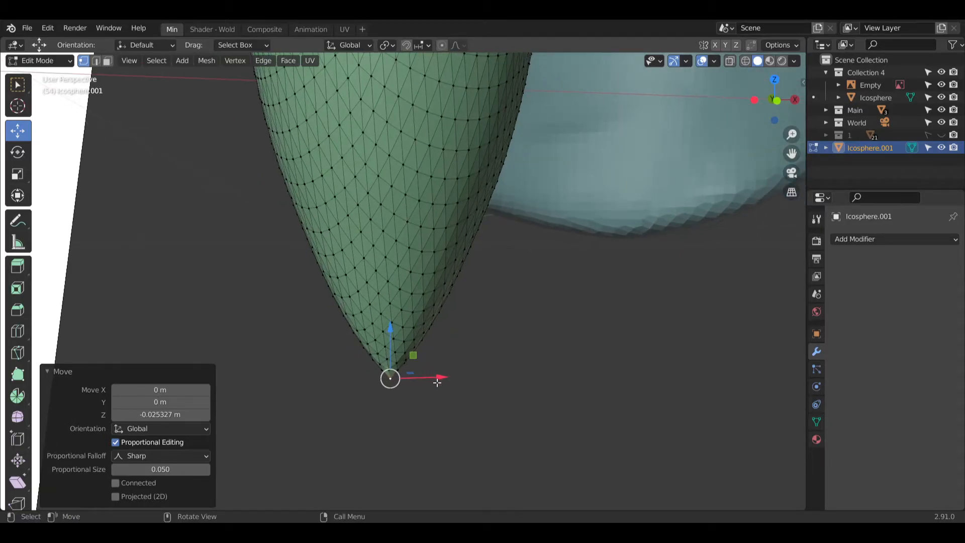
drag(436, 377, 476, 381)
click(123, 456)
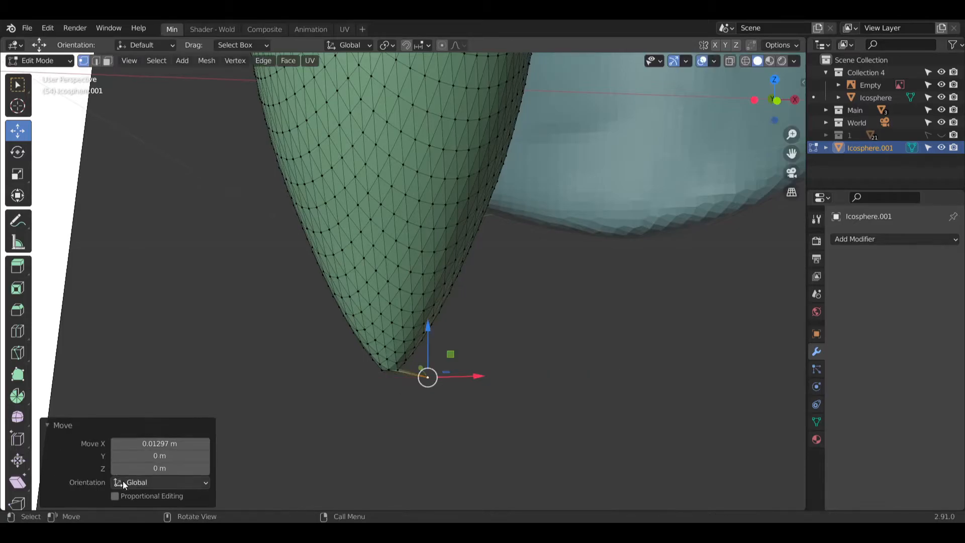
click(119, 493)
mouse_move(149, 469)
mouse_down()
mouse_move(191, 469)
mouse_move(167, 469)
mouse_up()
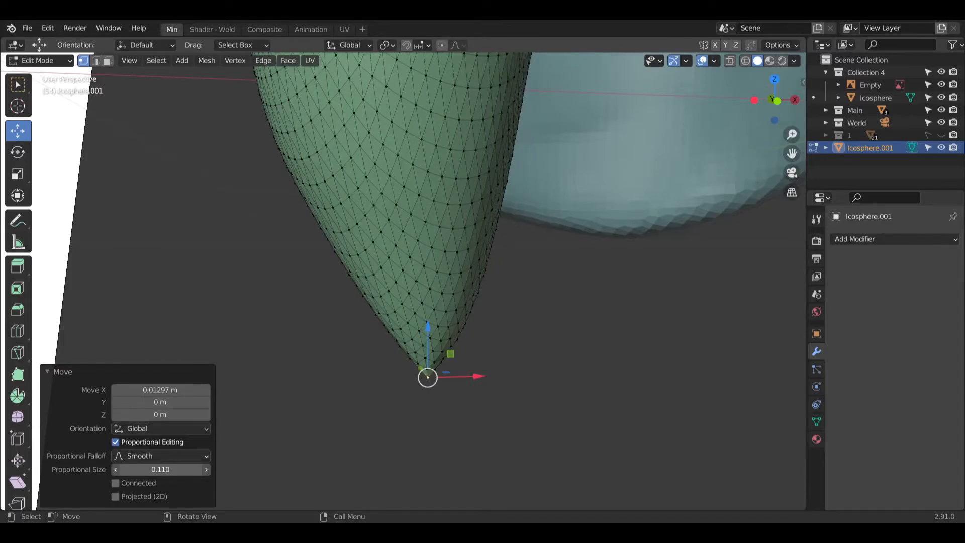
Step: Examine the pointed canine tooth's shape and its fit against the upper jaw from several angles
middle_drag(272, 320, 352, 274)
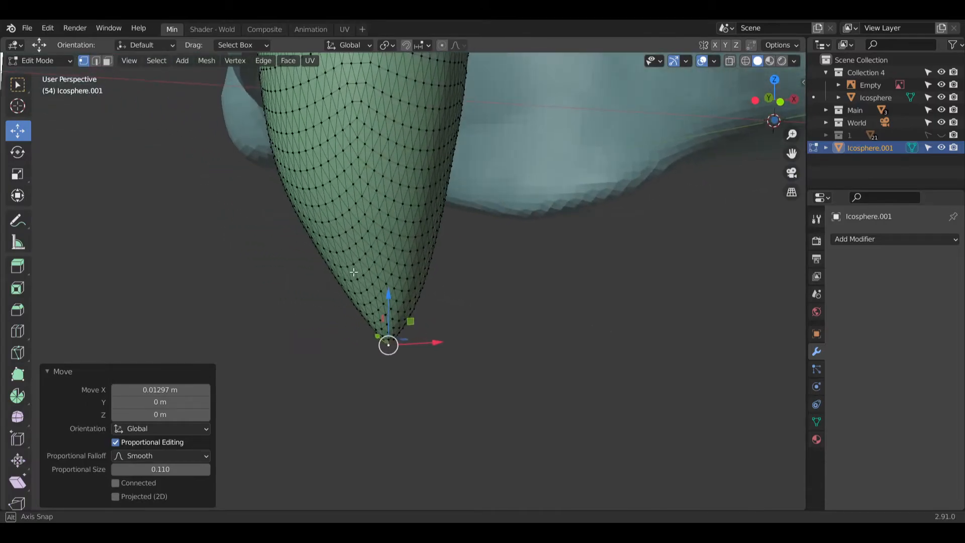
shift+middle_drag(371, 135, 435, 201)
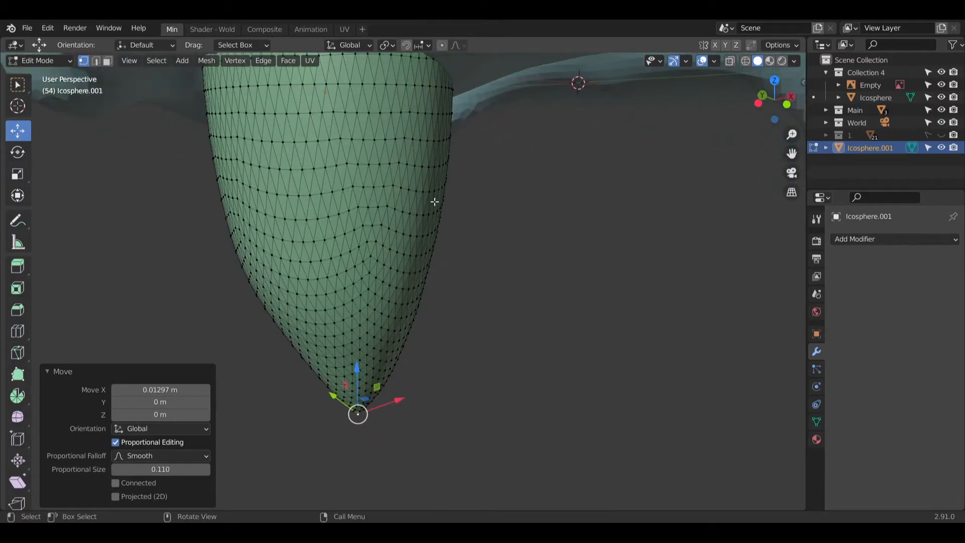
middle_drag(361, 225, 462, 211)
middle_drag(402, 388, 437, 252)
scroll(420, 388, up, 2)
middle_drag(421, 357, 441, 351)
scroll(442, 351, up, 4)
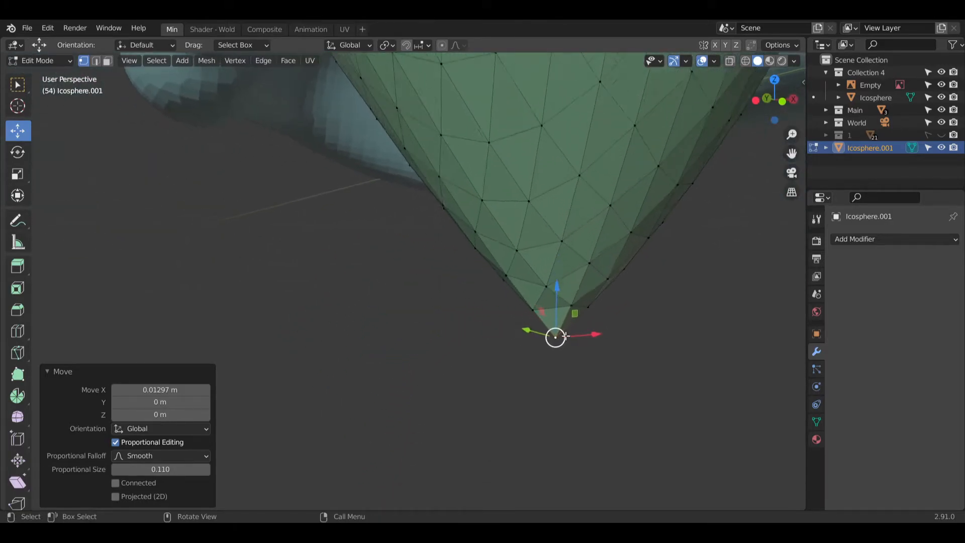
scroll(566, 319, down, 14)
shift+middle_drag(567, 281, 514, 308)
middle_drag(515, 308, 521, 303)
scroll(520, 260, up, 5)
middle_drag(521, 260, 455, 341)
shift+middle_drag(475, 401, 470, 362)
middle_drag(513, 271, 570, 231)
scroll(485, 282, up, 5)
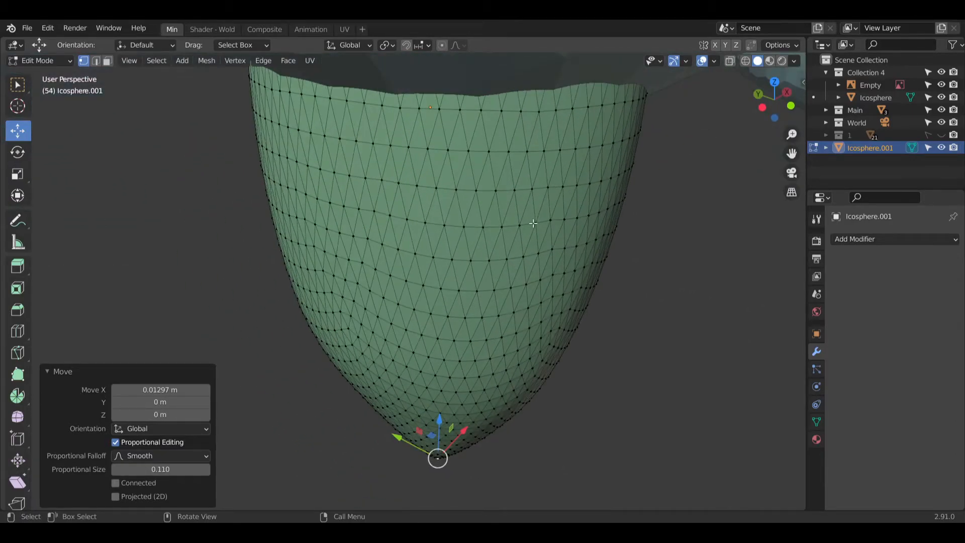
middle_drag(350, 346, 388, 355)
scroll(388, 354, down, 4)
middle_drag(441, 386, 430, 379)
scroll(432, 382, up, 11)
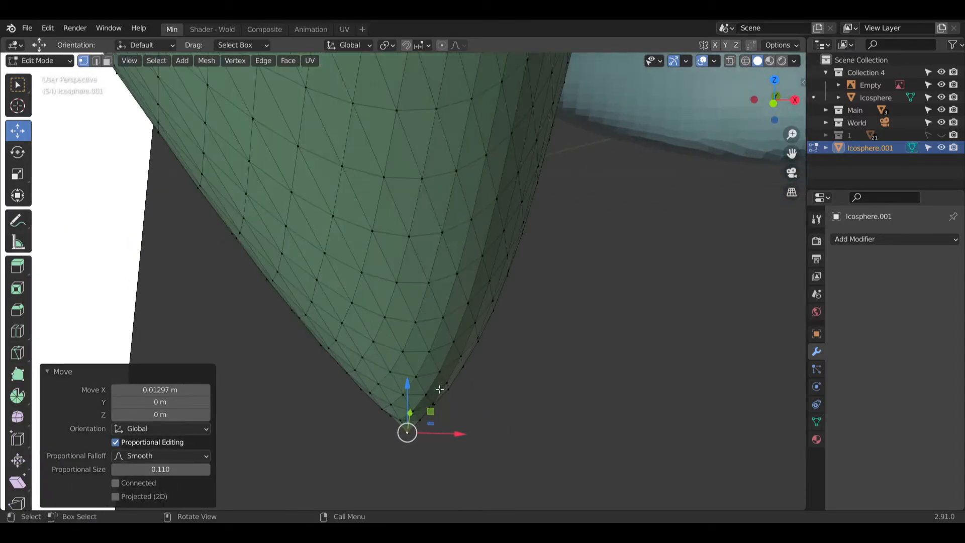
scroll(426, 408, down, 5)
middle_drag(418, 251, 386, 302)
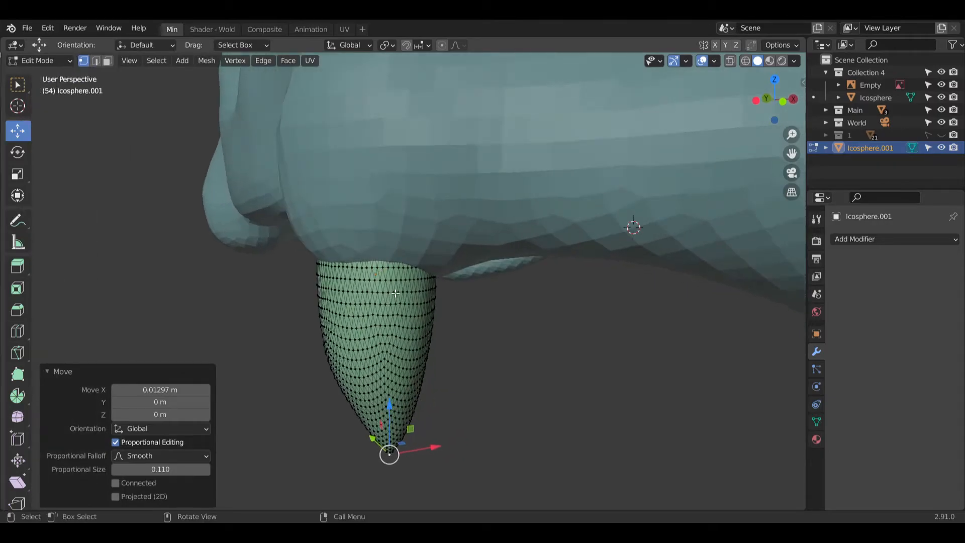
middle_drag(261, 269, 444, 269)
scroll(388, 276, up, 4)
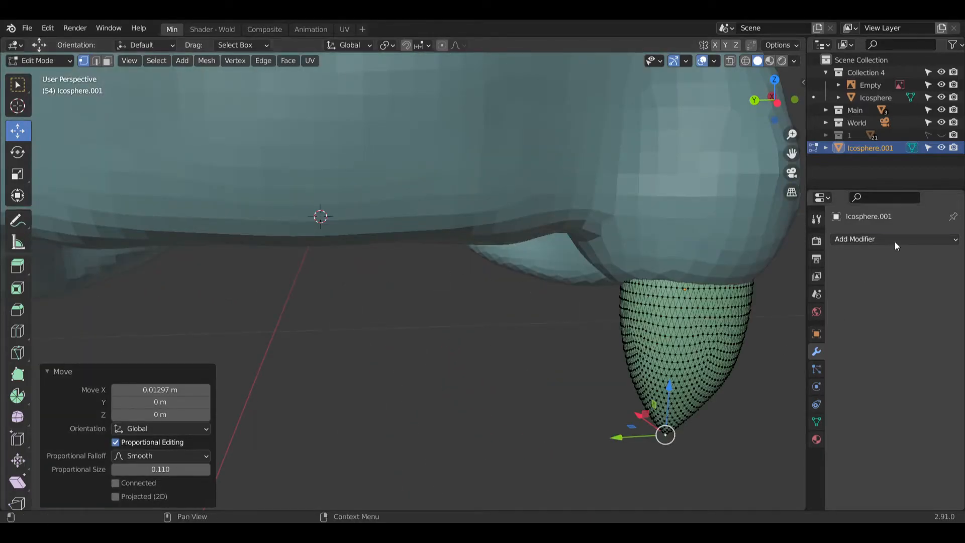
Step: Add a Mirror modifier to the canine tooth and hide the Empty reference image
click(880, 240)
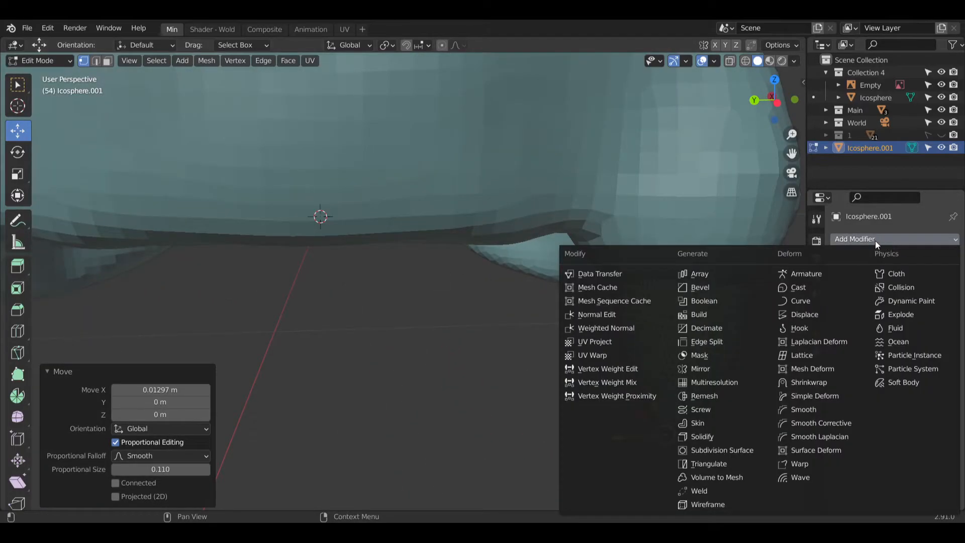
click(698, 367)
scroll(649, 358, down, 3)
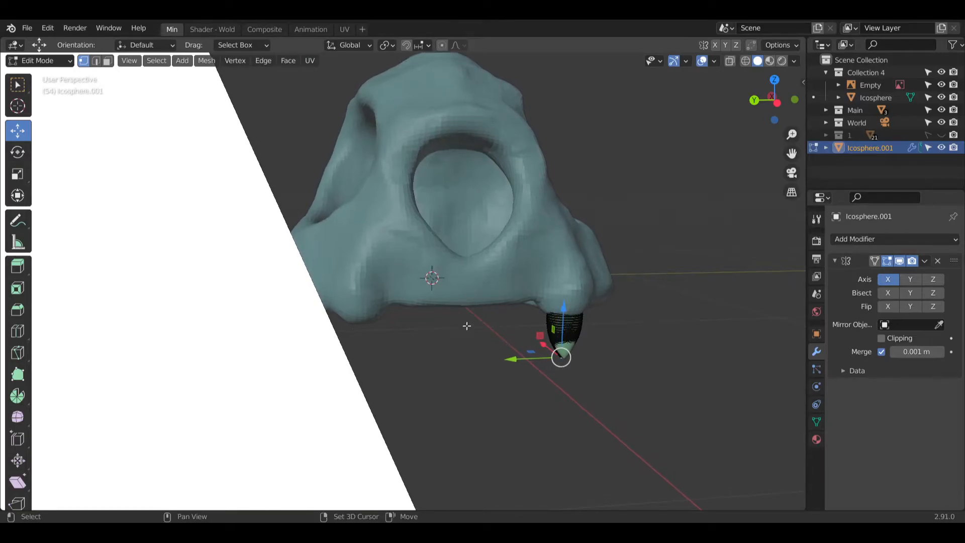
scroll(452, 322, down, 8)
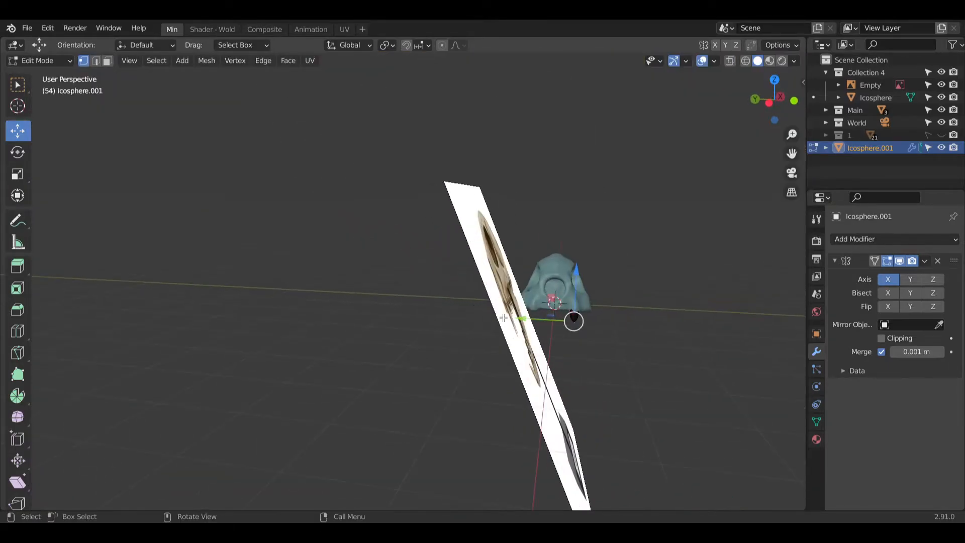
middle_drag(490, 313, 482, 318)
scroll(478, 322, up, 6)
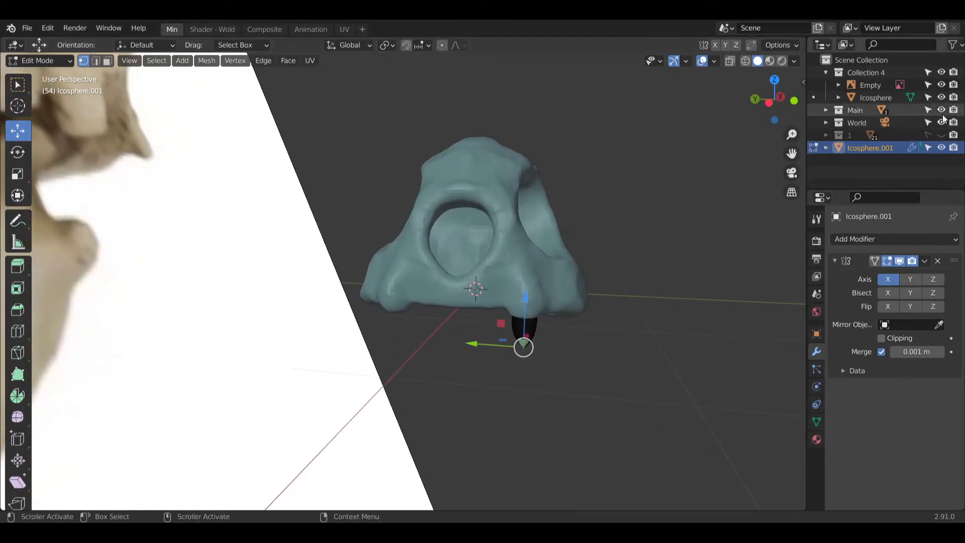
click(942, 84)
middle_drag(475, 315, 458, 368)
scroll(382, 251, up, 8)
middle_drag(424, 228, 493, 347)
Step: Set the Mirror modifier's object to Icosphere and mirror the tooth only along the X axis
click(911, 280)
click(889, 278)
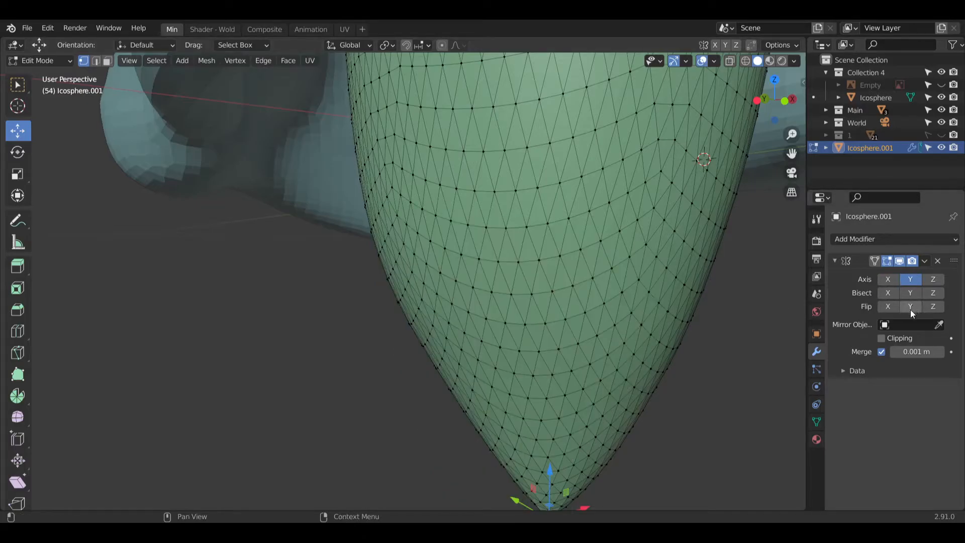
click(922, 326)
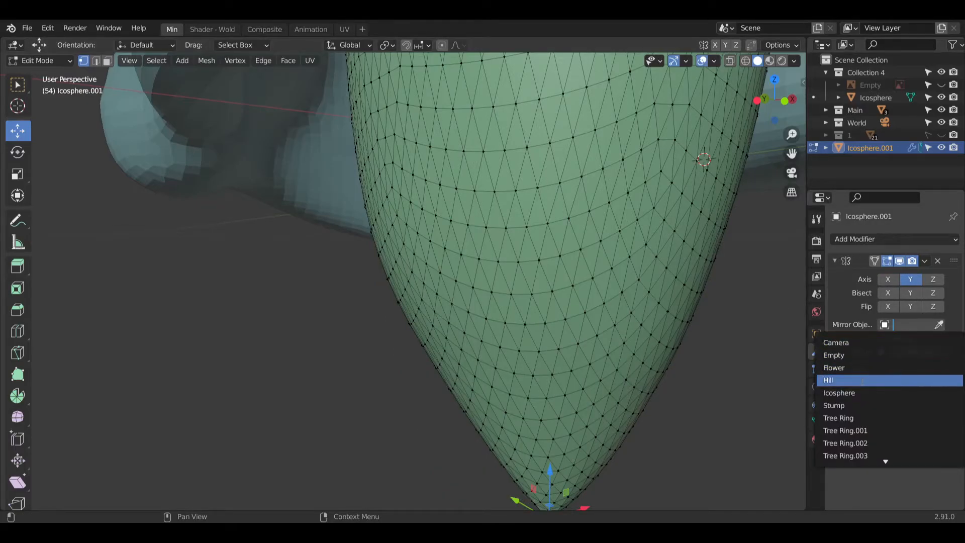
click(853, 393)
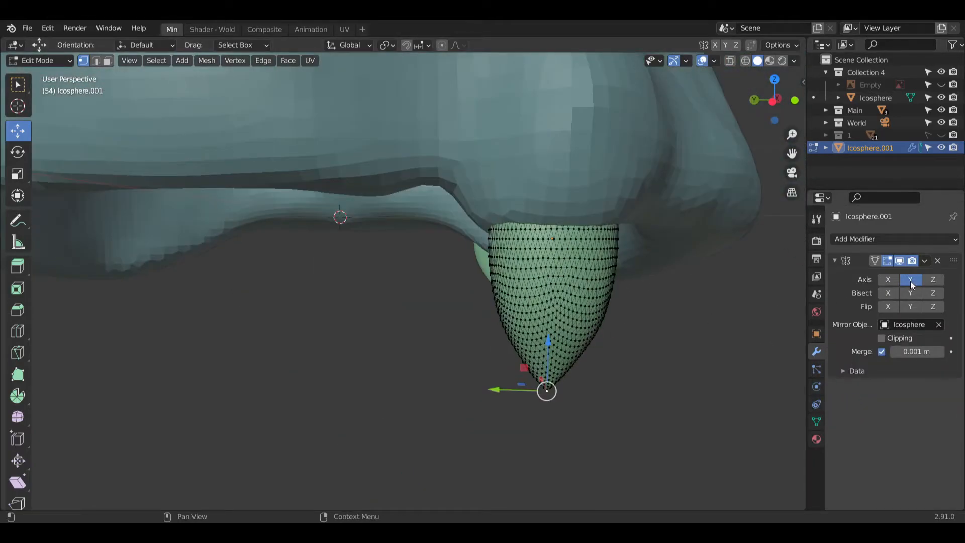
click(911, 280)
click(888, 279)
middle_drag(685, 385, 476, 299)
scroll(482, 258, up, 5)
scroll(490, 214, down, 8)
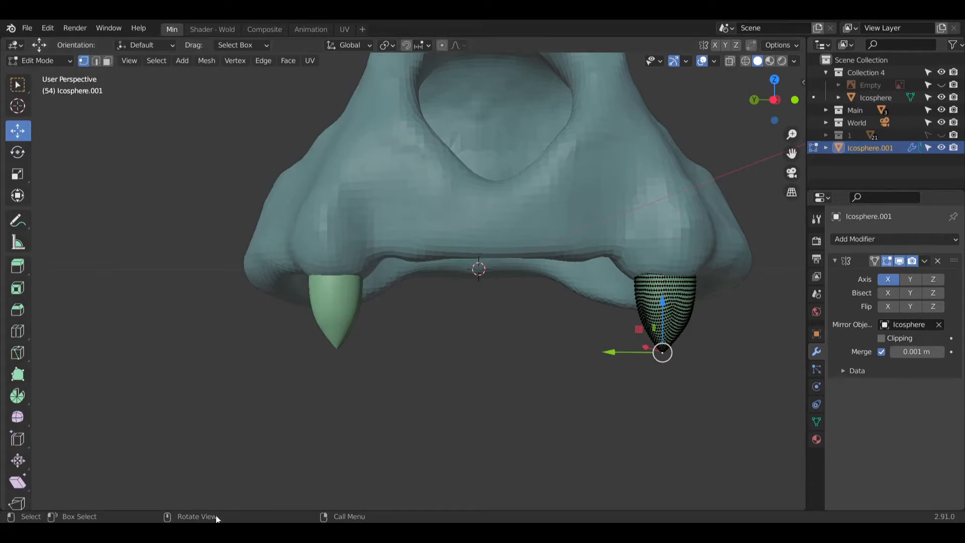
Step: Show the reference image to compare its teeth with the model, and hide it again
scroll(482, 302, down, 5)
middle_drag(482, 302, 648, 281)
scroll(502, 291, up, 5)
scroll(653, 303, down, 6)
scroll(648, 282, down, 4)
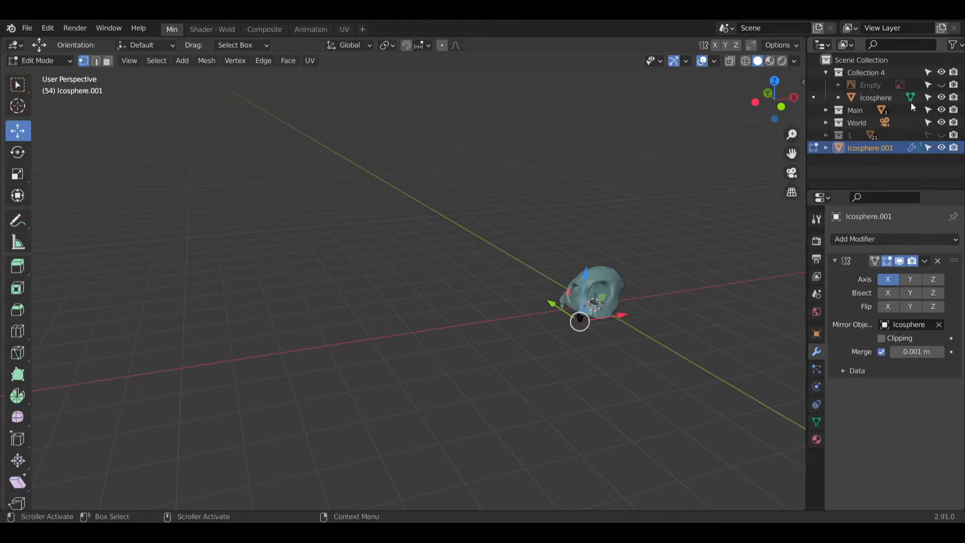
click(942, 84)
scroll(431, 256, up, 4)
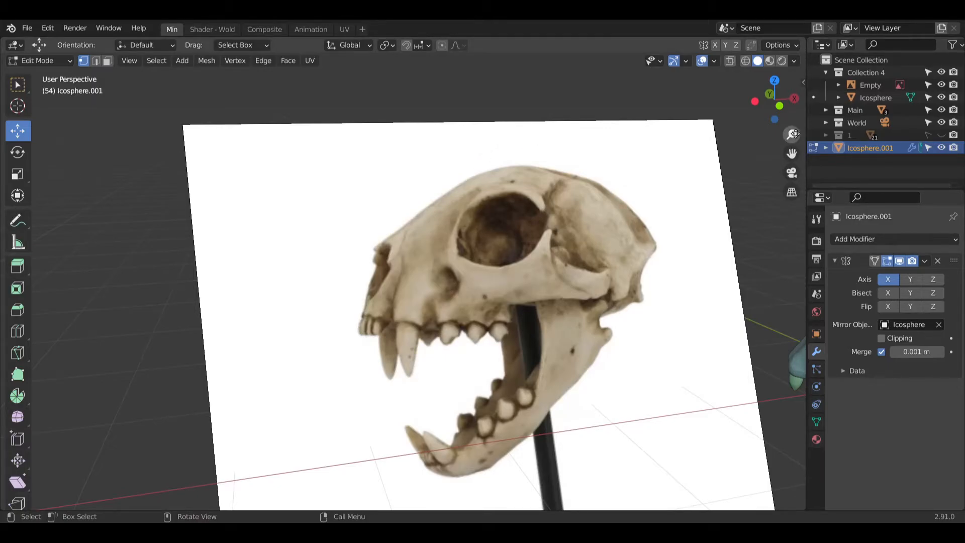
click(941, 84)
Step: Inspect the skull with both canine teeth from the front, near and far
middle_drag(654, 352, 591, 384)
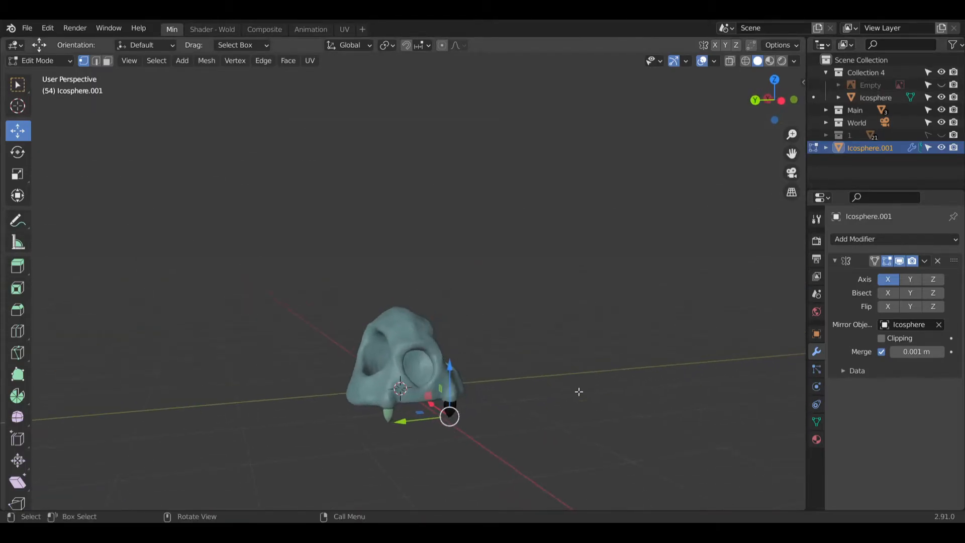
scroll(536, 413, up, 4)
scroll(442, 382, down, 3)
scroll(457, 341, up, 4)
scroll(350, 333, down, 7)
scroll(349, 351, down, 4)
scroll(327, 126, up, 3)
scroll(431, 345, up, 3)
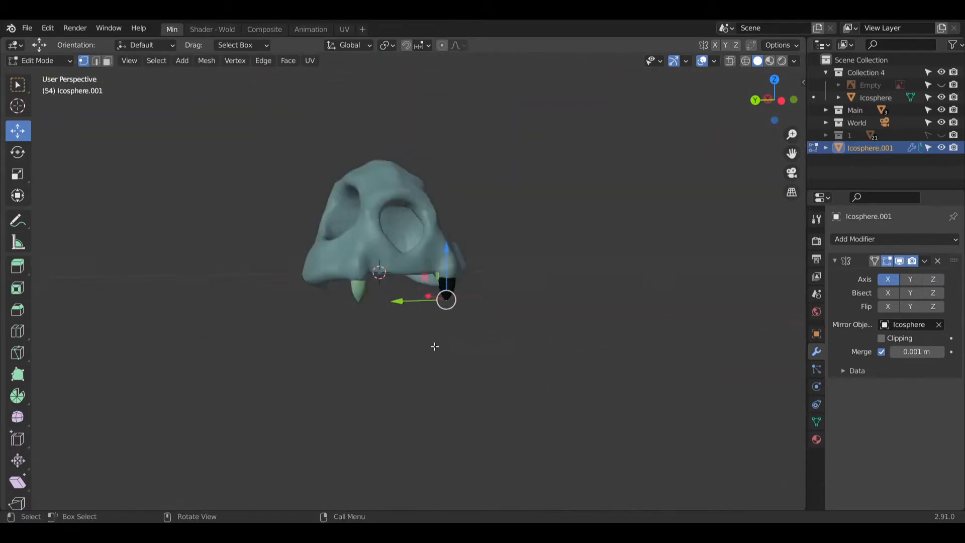
scroll(416, 250, up, 4)
scroll(386, 280, up, 2)
middle_drag(386, 281, 349, 294)
Step: Return from Edit Mode to Object Mode on the canine teeth
click(40, 60)
click(40, 74)
scroll(479, 358, up, 2)
middle_drag(478, 358, 462, 331)
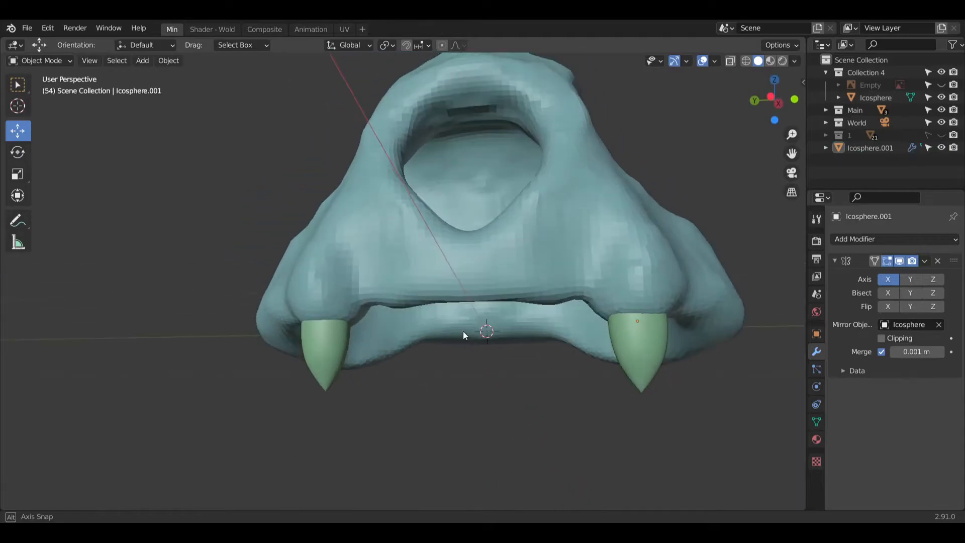
Step: Add an ico sphere mesh with 5 subdivisions and a 1 m radius at the world origin
scroll(508, 322, up, 4)
middle_drag(492, 300, 219, 145)
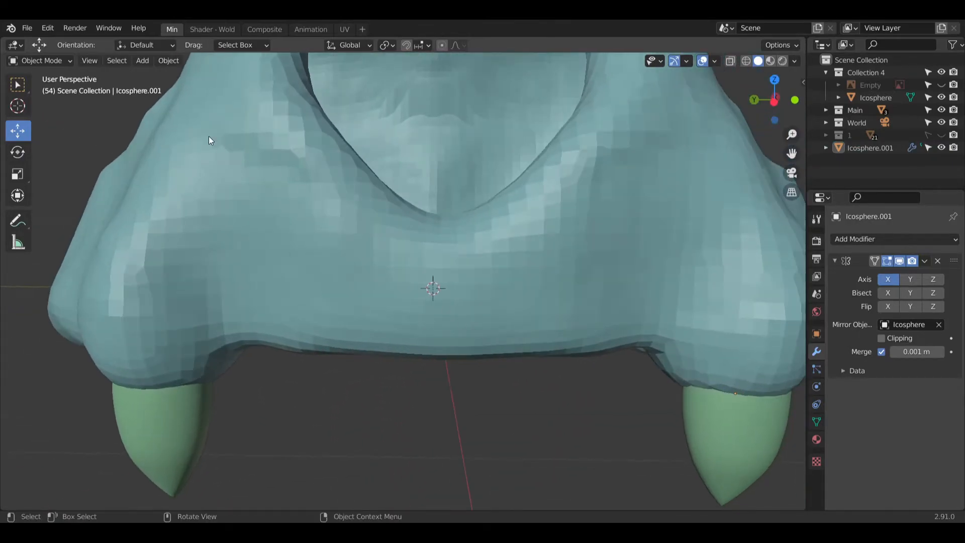
click(138, 62)
mouse_move(159, 76)
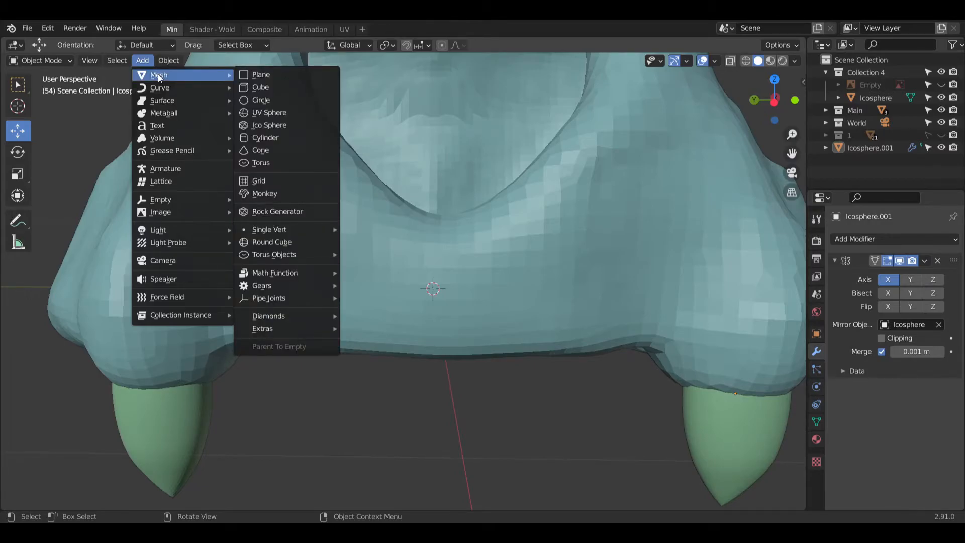
click(285, 125)
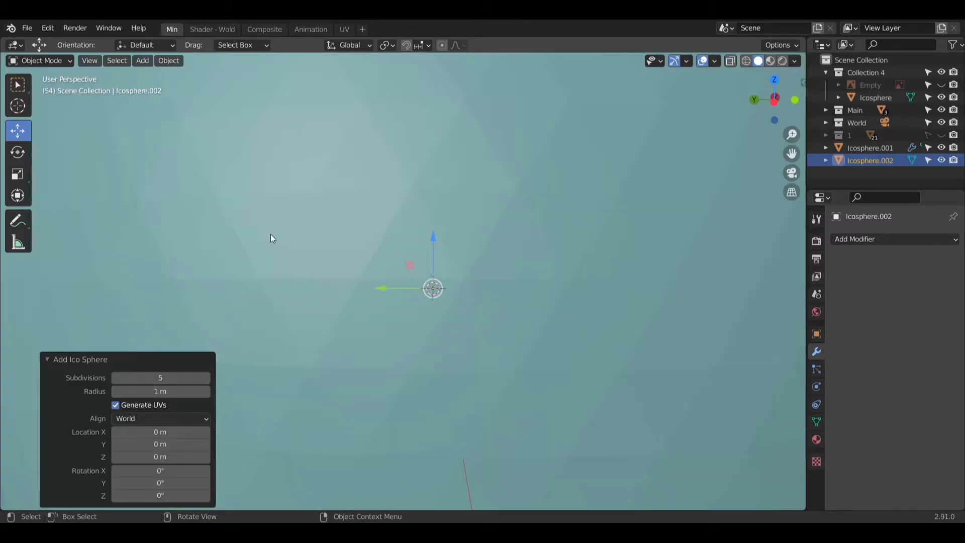
click(17, 195)
scroll(322, 211, down, 4)
drag(426, 228, 382, 256)
key(ctrl+z)
key(ctrl+z)
key(ctrl+z)
Step: Scale the new ico sphere down, to 0.470 along Y, and narrow it along X into a tooth-like ellipsoid
click(17, 174)
scroll(324, 251, up, 4)
middle_drag(394, 300, 329, 270)
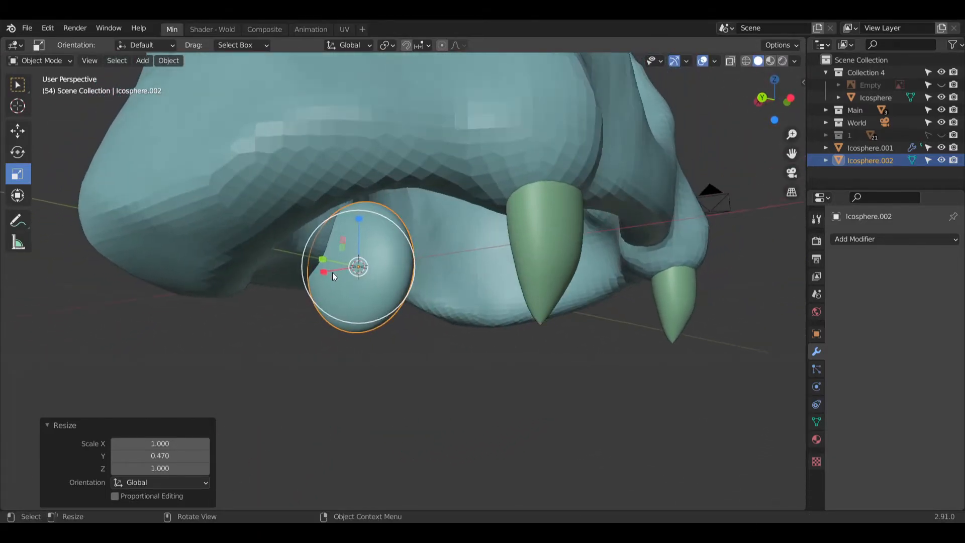
drag(322, 273, 346, 270)
middle_drag(384, 271, 354, 296)
Step: Move the new ellipsoid -0.81321 m in X to the front of the upper jaw between the canines
click(18, 132)
middle_drag(138, 207, 291, 221)
shift+middle_drag(194, 231, 362, 214)
drag(135, 248, 498, 260)
middle_drag(498, 261, 447, 299)
scroll(469, 292, up, 4)
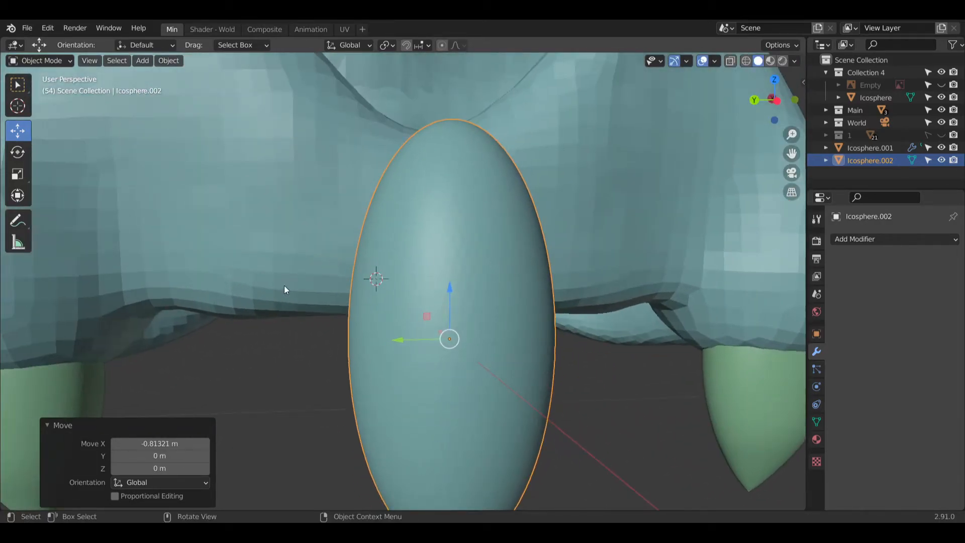
Step: Scale the front tooth ellipsoid uniformly to 0.542
click(24, 177)
drag(503, 320, 478, 346)
middle_drag(344, 316, 352, 314)
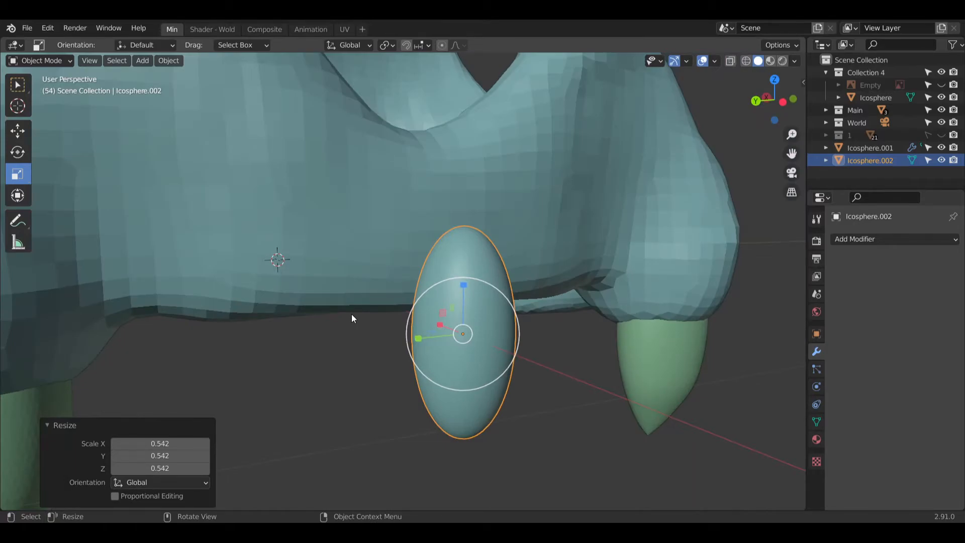
scroll(421, 331, up, 2)
scroll(424, 364, up, 2)
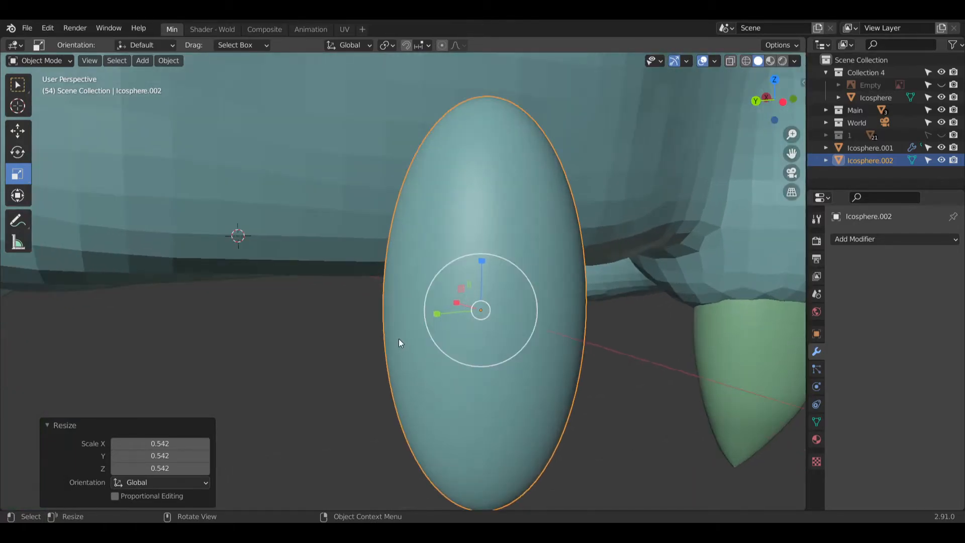
Step: Move the front tooth ellipsoid along X against the front edge of the upper jaw, finishing with a 0.17153 m shift
middle_drag(397, 340, 412, 328)
shift+middle_drag(430, 382, 489, 311)
middle_drag(434, 274, 454, 277)
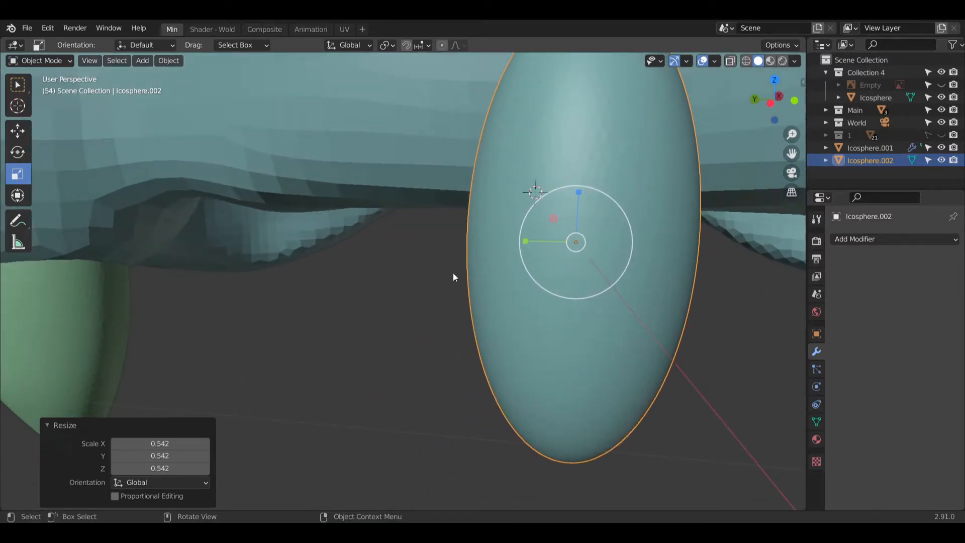
click(20, 133)
drag(535, 242, 200, 226)
middle_drag(201, 226, 442, 285)
drag(441, 285, 174, 271)
Step: Rotate the front tooth ellipsoid -11.3° about the Y axis
middle_drag(254, 284, 131, 256)
click(17, 173)
shift+middle_drag(49, 200, 260, 250)
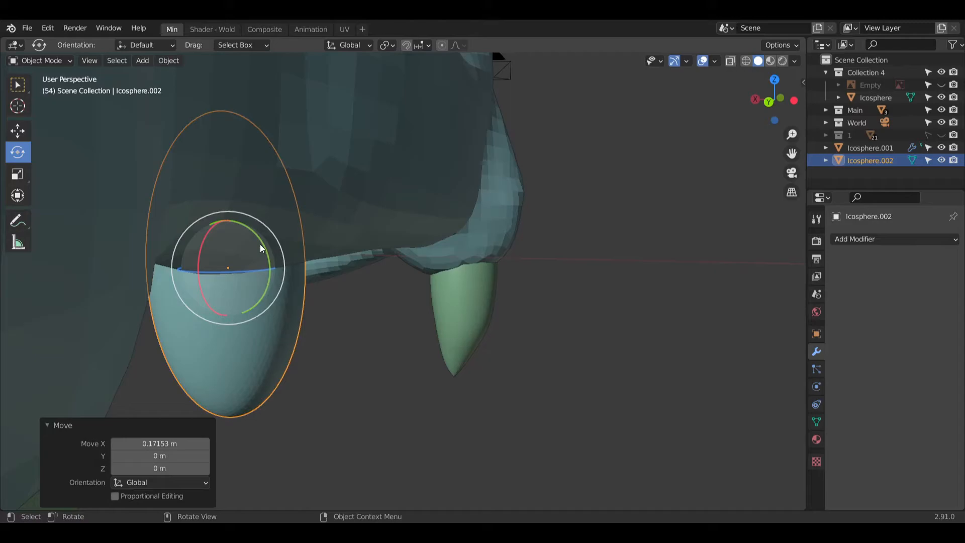
drag(264, 247, 257, 242)
middle_drag(257, 242, 352, 248)
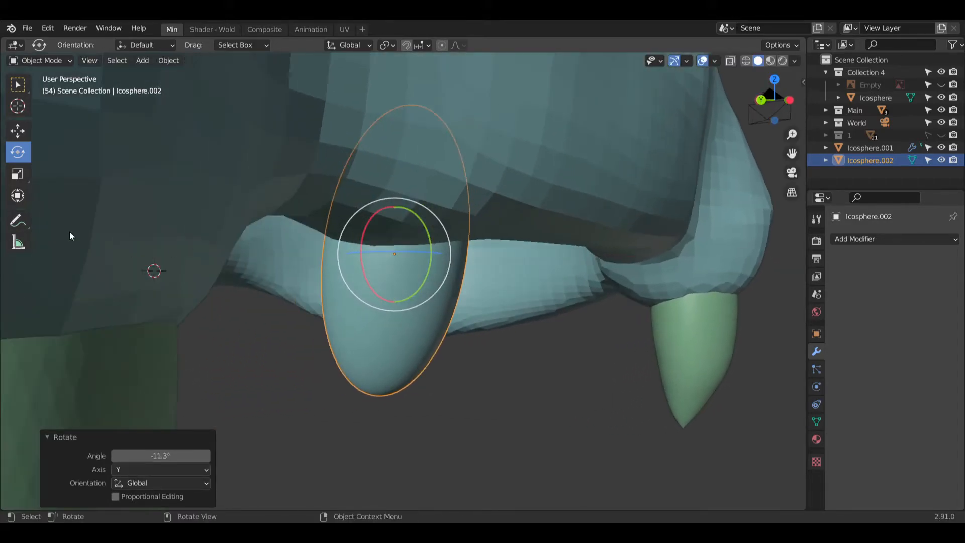
Step: Shift the front tooth -0.029261 m in X, slide it along Y toward the nearer canine, and adjust it 0.013488 m in X
click(17, 138)
middle_drag(428, 238, 328, 243)
drag(328, 242, 371, 269)
middle_drag(371, 269, 429, 264)
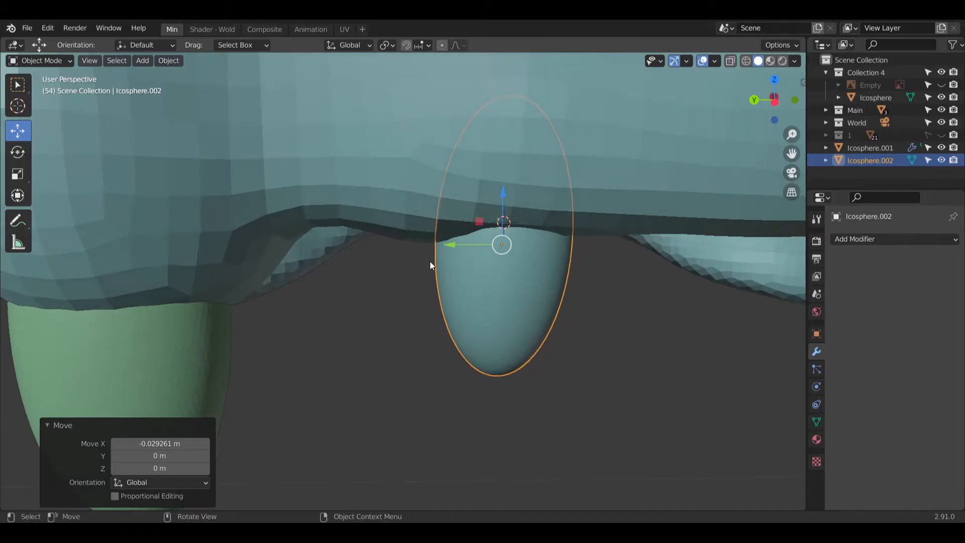
drag(453, 243, 407, 284)
middle_drag(407, 284, 385, 260)
drag(345, 246, 329, 245)
middle_drag(363, 270, 405, 262)
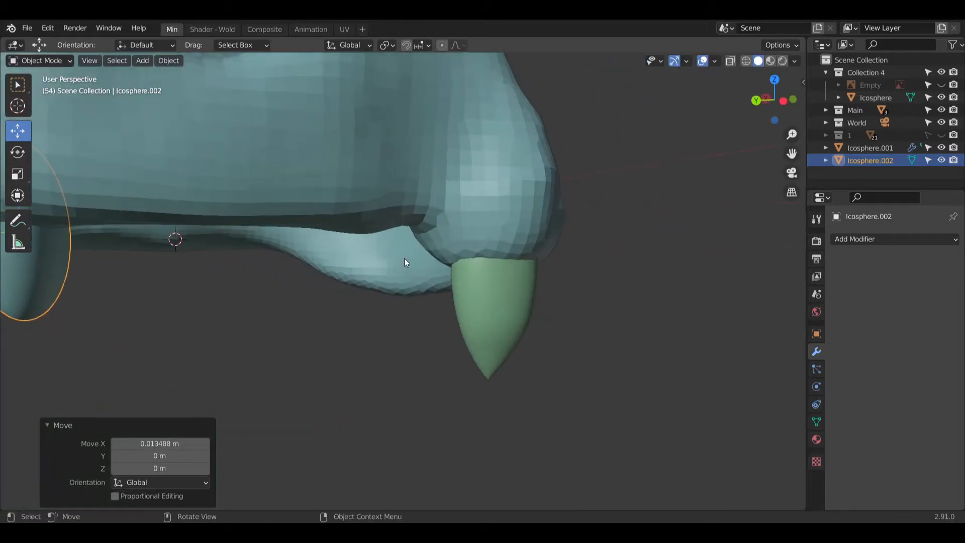
Step: Rotate the front tooth 12.3° about the Y axis and move it -0.027441 m in X
shift+middle_drag(224, 249, 409, 275)
middle_drag(541, 280, 543, 250)
click(13, 156)
drag(540, 249, 547, 242)
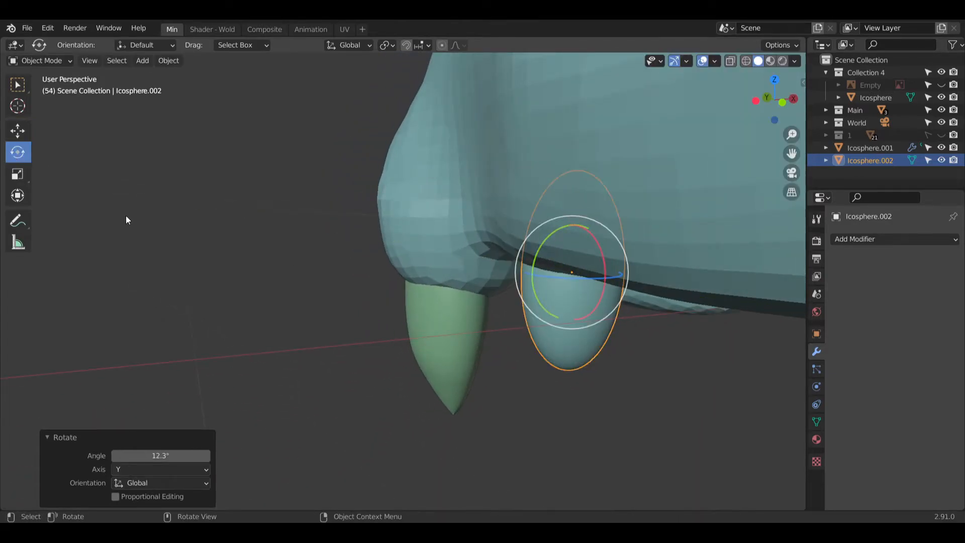
click(18, 132)
middle_drag(602, 296, 637, 266)
drag(638, 268, 612, 286)
middle_drag(611, 287, 654, 286)
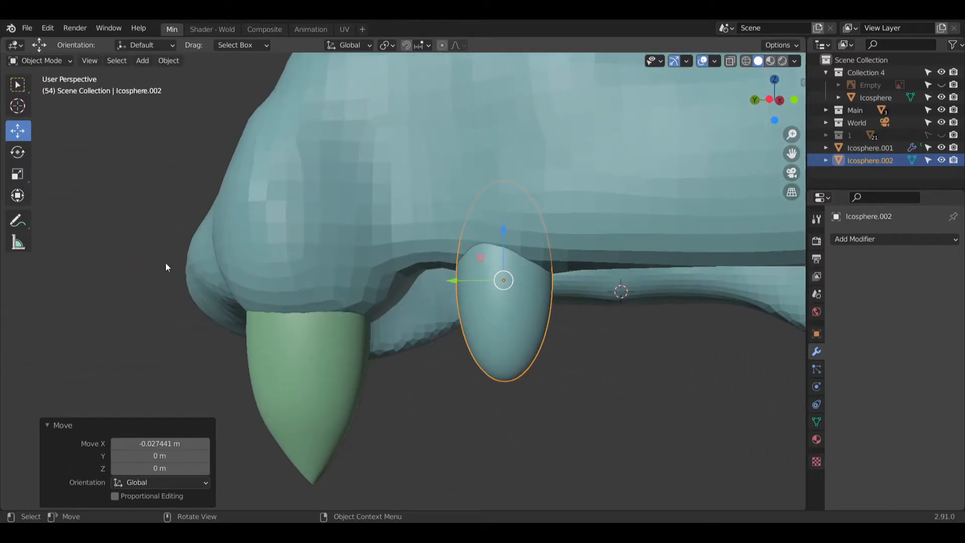
Step: Scale the front tooth uniformly to 0.794 and rotate it -6.56° about the X axis
click(22, 175)
drag(560, 260, 547, 260)
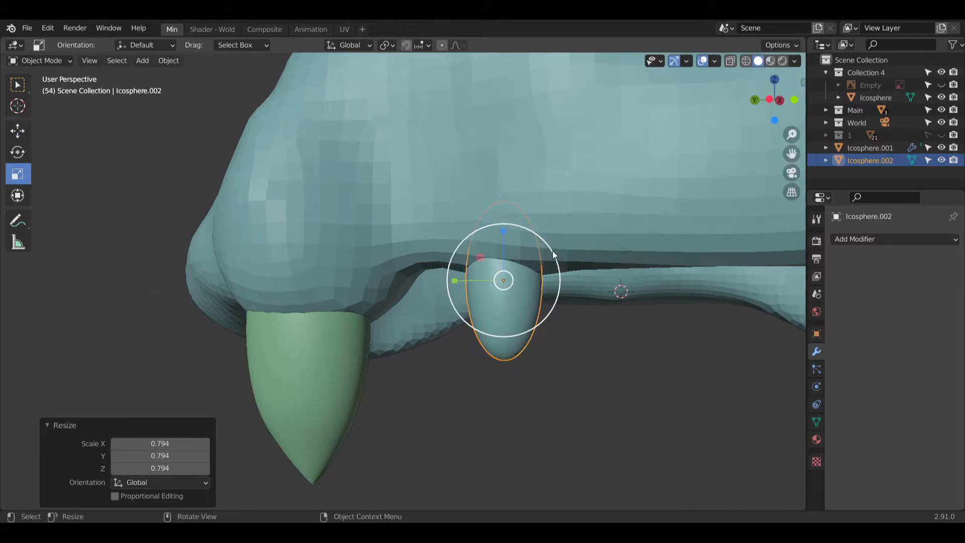
click(22, 130)
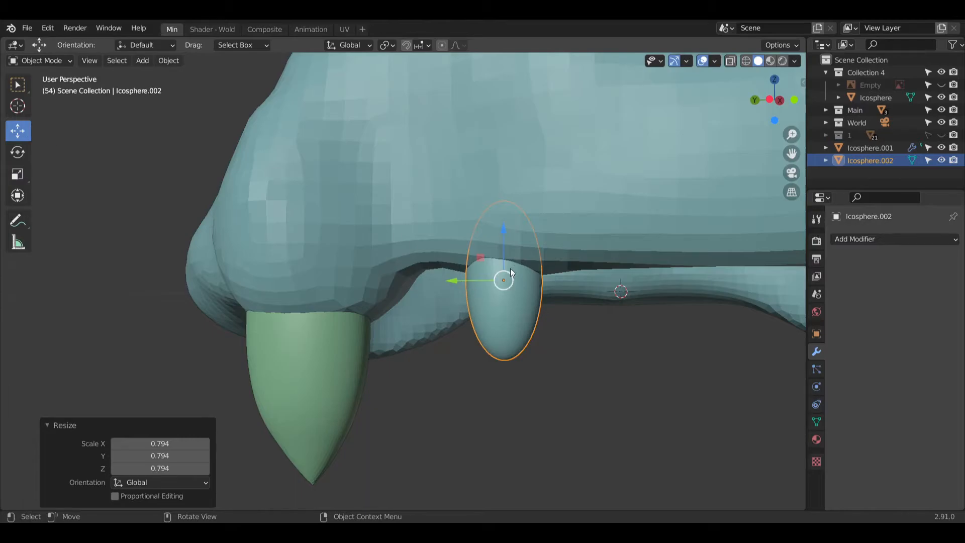
click(18, 152)
middle_drag(337, 239, 397, 247)
drag(528, 256, 554, 308)
middle_drag(554, 308, 513, 302)
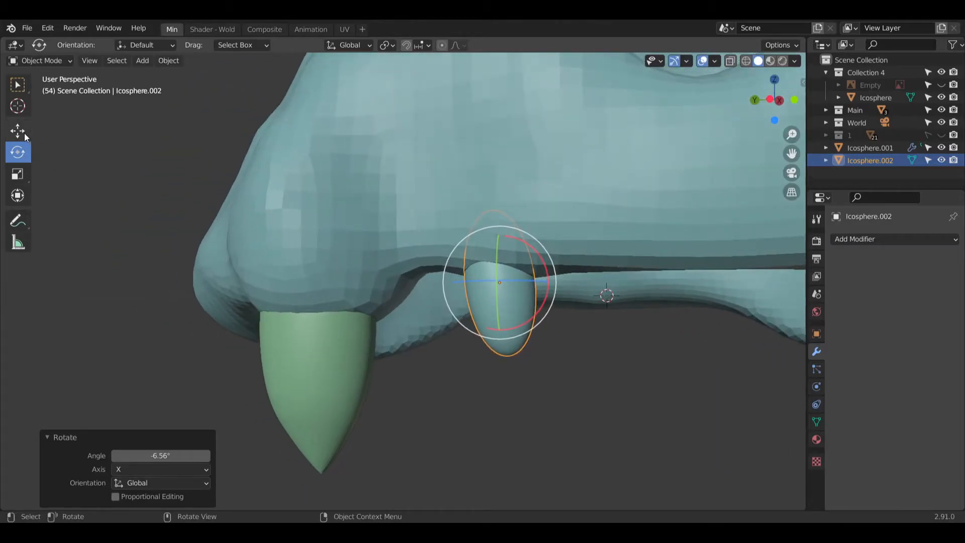
Step: Fine-tune the front tooth's position along Y and X so it sits under the jaw's front edge
drag(469, 272, 478, 274)
middle_drag(478, 274, 575, 299)
drag(658, 296, 642, 317)
middle_drag(643, 316, 682, 327)
drag(523, 295, 630, 318)
click(668, 322)
shift+middle_drag(668, 322, 556, 342)
scroll(556, 342, down, 6)
scroll(599, 321, up, 3)
scroll(461, 332, up, 6)
click(435, 352)
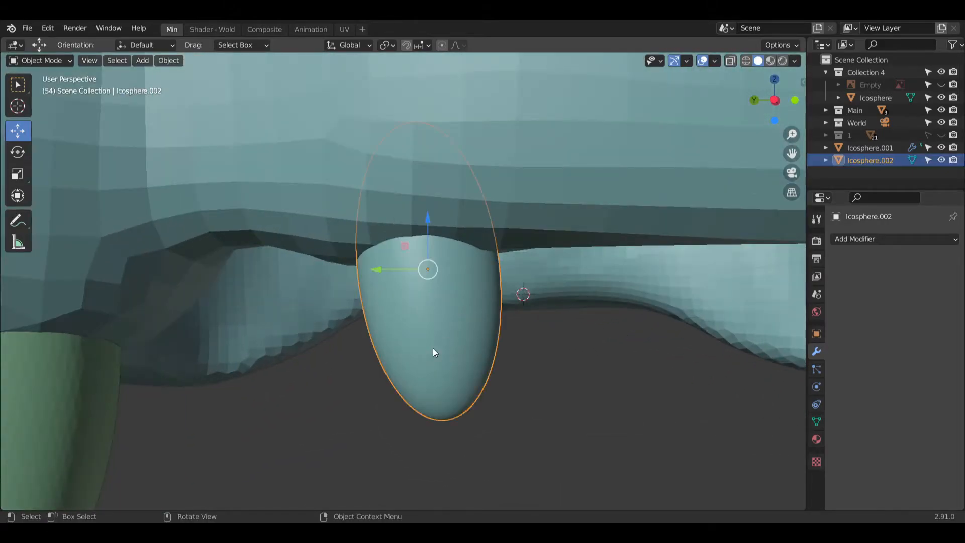
Step: Open the front tooth's mesh in Edit Mode, view it from below, and clear the vertex selection
click(56, 61)
click(54, 89)
shift+middle_drag(475, 374, 470, 306)
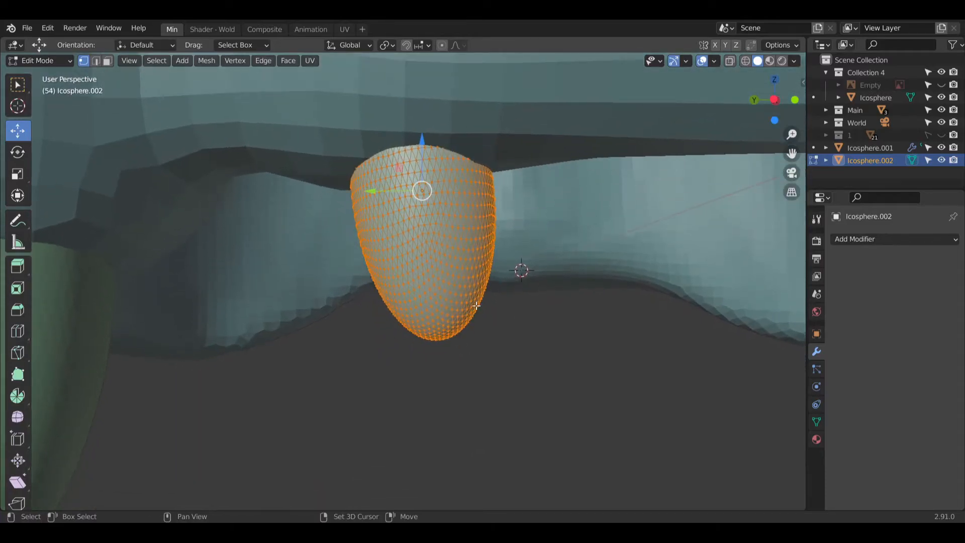
scroll(456, 346, up, 3)
middle_drag(451, 381, 781, 120)
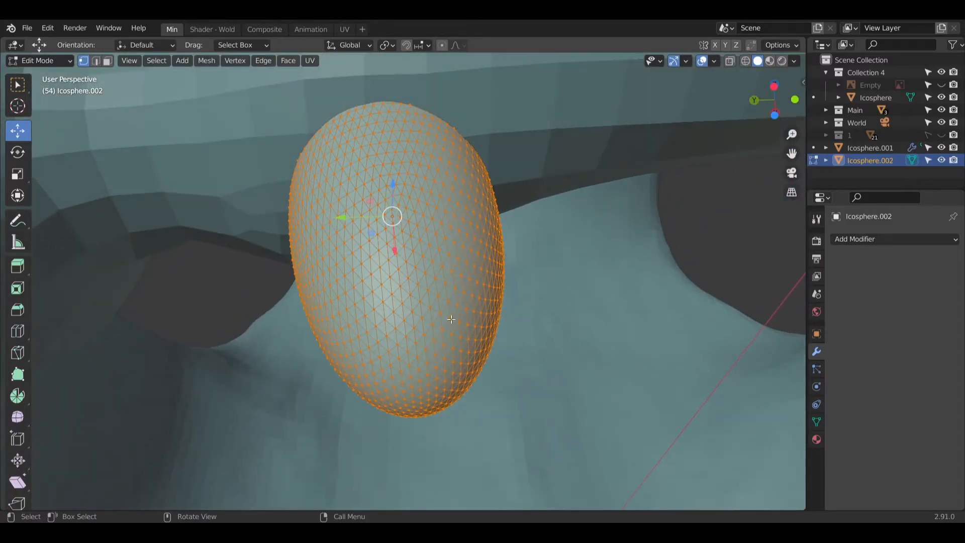
click(774, 114)
click(774, 119)
shift+middle_drag(602, 241, 428, 241)
scroll(427, 249, up, 5)
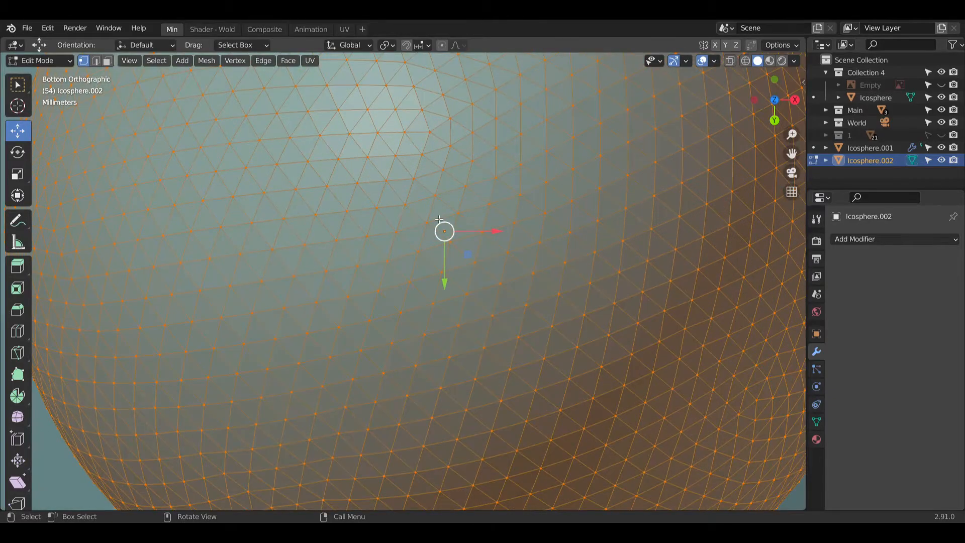
scroll(439, 220, down, 8)
scroll(442, 227, up, 2)
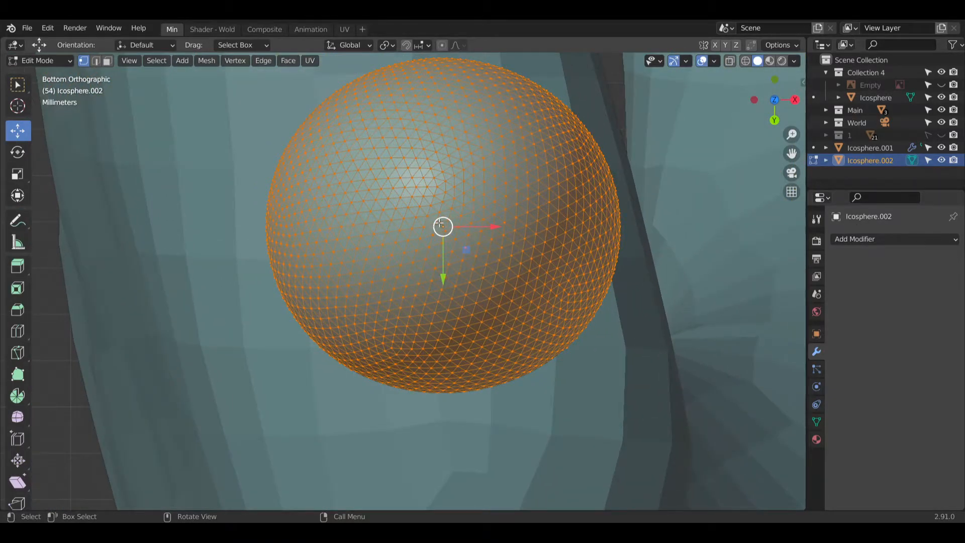
key(alt+a)
middle_drag(444, 226, 453, 151)
drag(455, 131, 447, 182)
key(ctrl+z)
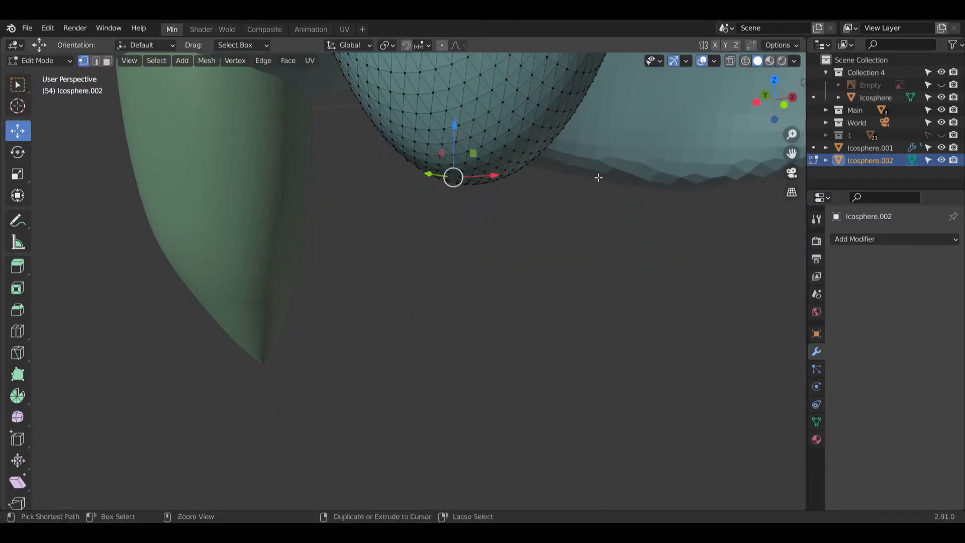
Step: Select the vertex at the front tooth's lowest tip and move it -0.008841 m in Z
click(775, 119)
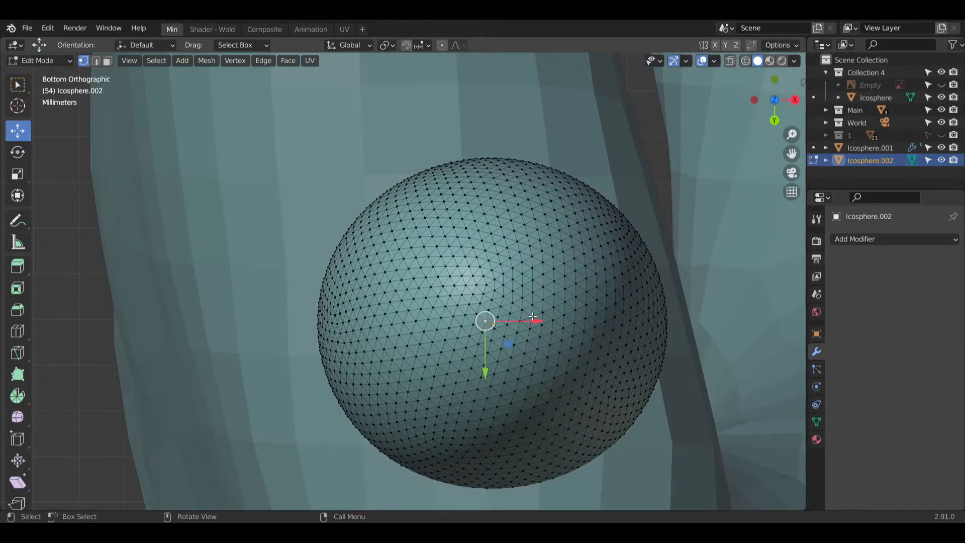
shift+middle_drag(519, 296, 468, 259)
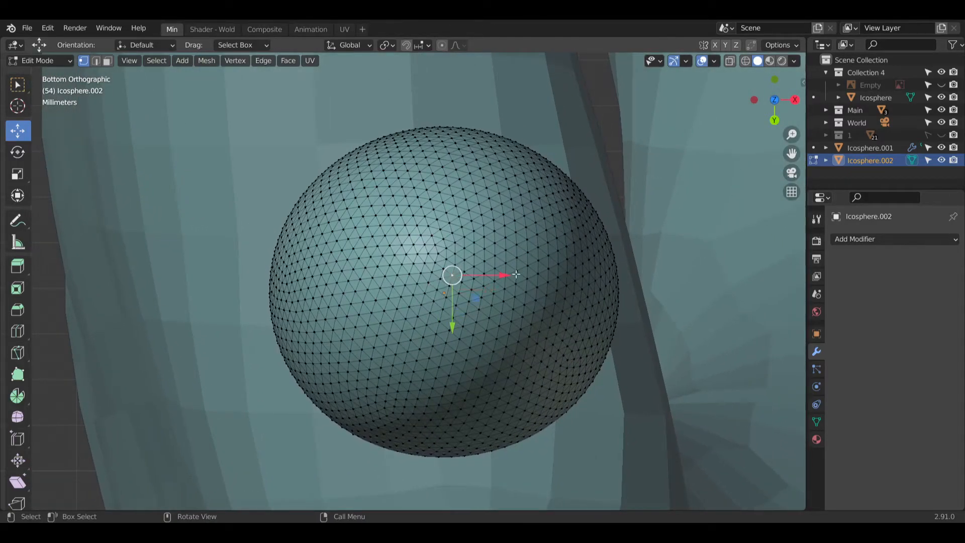
middle_drag(566, 189, 523, 295)
scroll(515, 328, up, 8)
scroll(518, 332, down, 2)
shift+middle_drag(580, 352, 427, 191)
click(776, 95)
shift+middle_drag(576, 300, 390, 279)
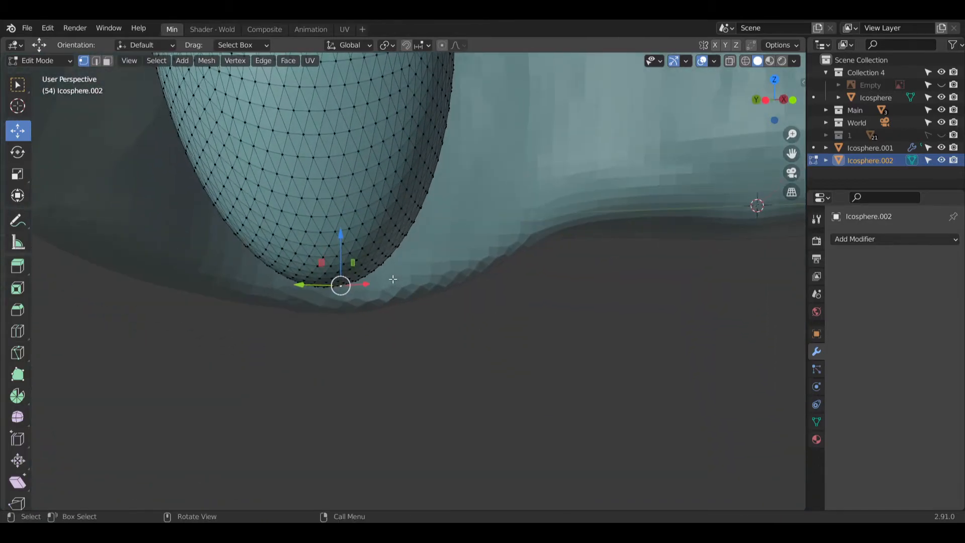
click(775, 120)
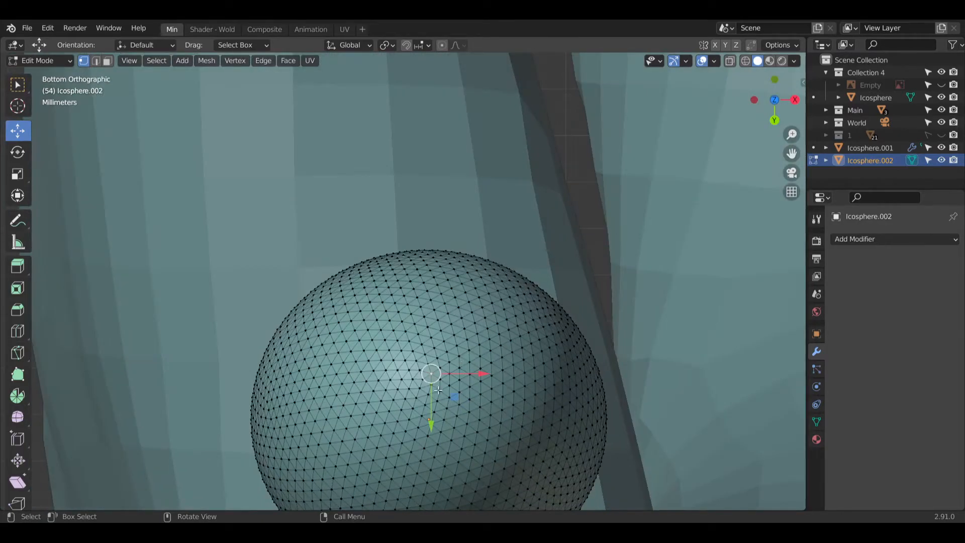
click(431, 386)
middle_drag(377, 286, 470, 267)
drag(450, 258, 455, 300)
mouse_move(394, 300)
middle_down()
mouse_move(405, 305)
mouse_move(393, 308)
middle_up()
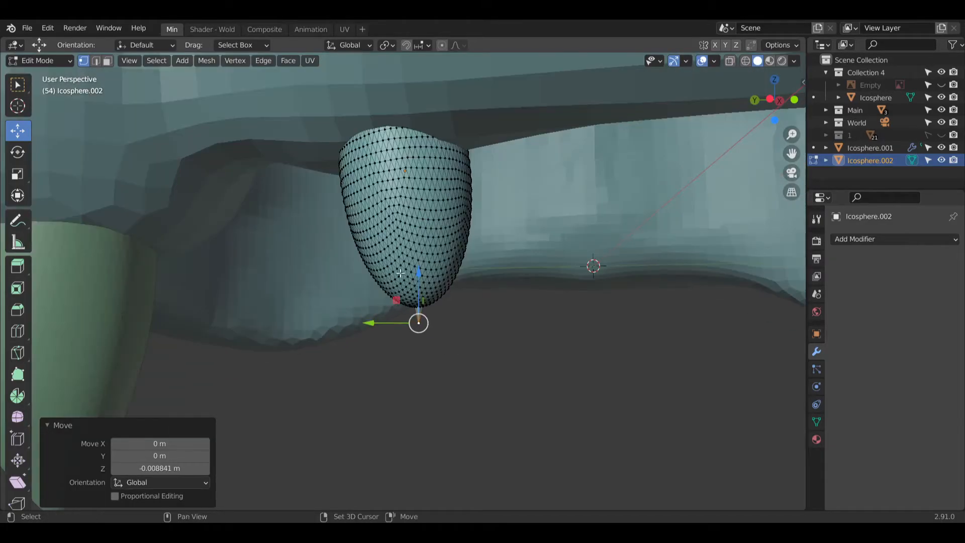
Step: Apply proportional editing to the tip move, with Sharp falloff and a proportional size of 0.040
click(115, 496)
scroll(387, 349, up, 4)
scroll(386, 349, down, 4)
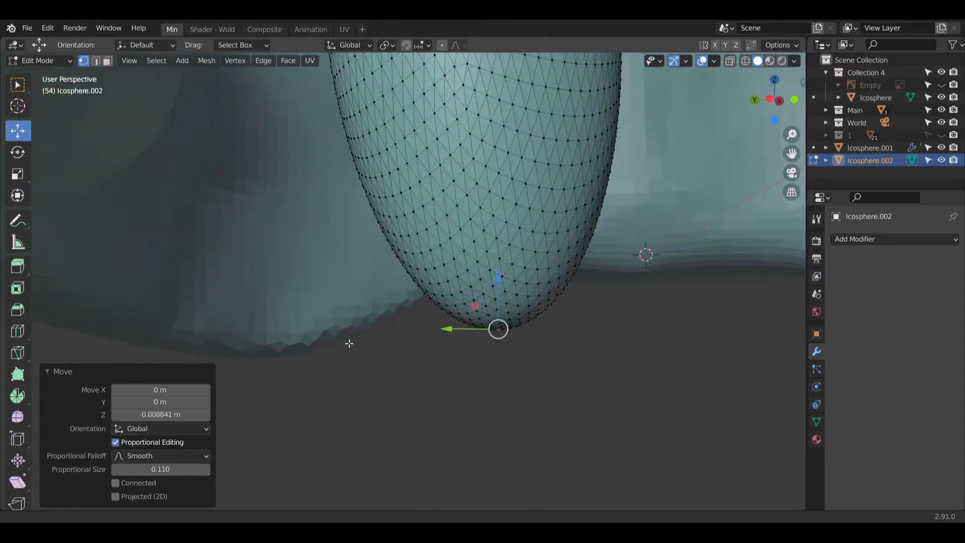
click(160, 456)
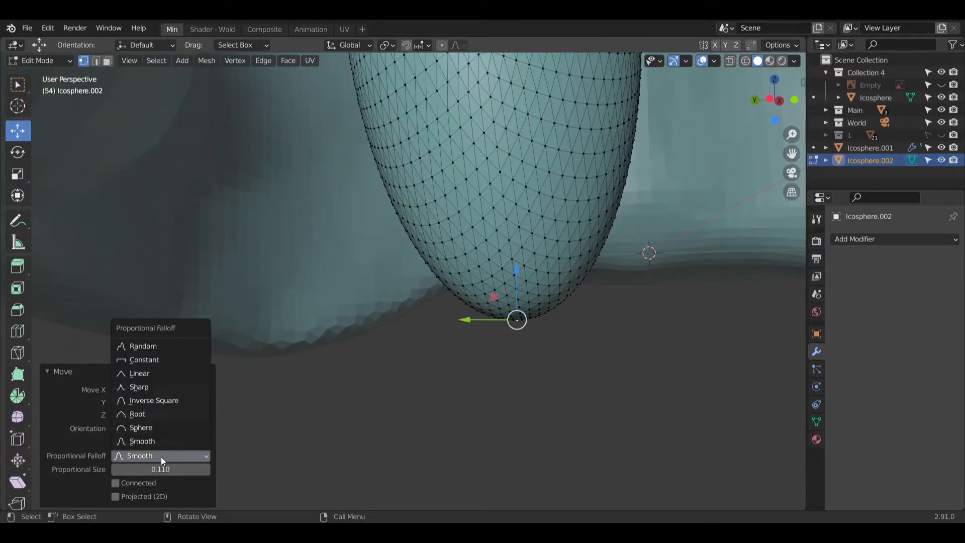
click(147, 388)
drag(174, 469, 143, 469)
scroll(486, 373, up, 4)
scroll(573, 299, down, 4)
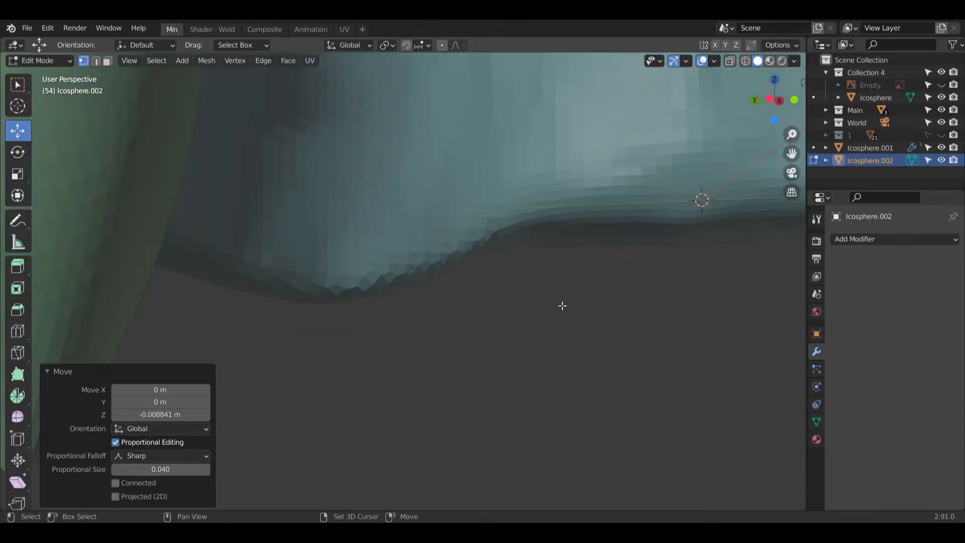
Step: Examine the front tooth's pointed shape and its size relative to the jaw and canines
shift+middle_drag(573, 299, 487, 337)
scroll(487, 336, down, 3)
scroll(400, 383, up, 4)
scroll(426, 367, up, 2)
scroll(511, 362, down, 4)
shift+middle_drag(545, 278, 451, 371)
shift+middle_drag(460, 372, 465, 325)
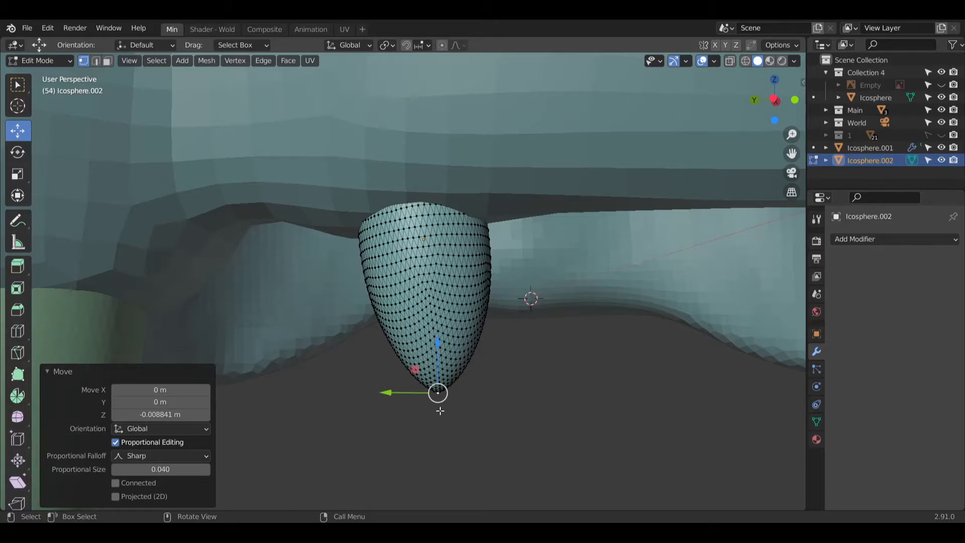
scroll(485, 432, up, 1)
middle_drag(483, 433, 472, 434)
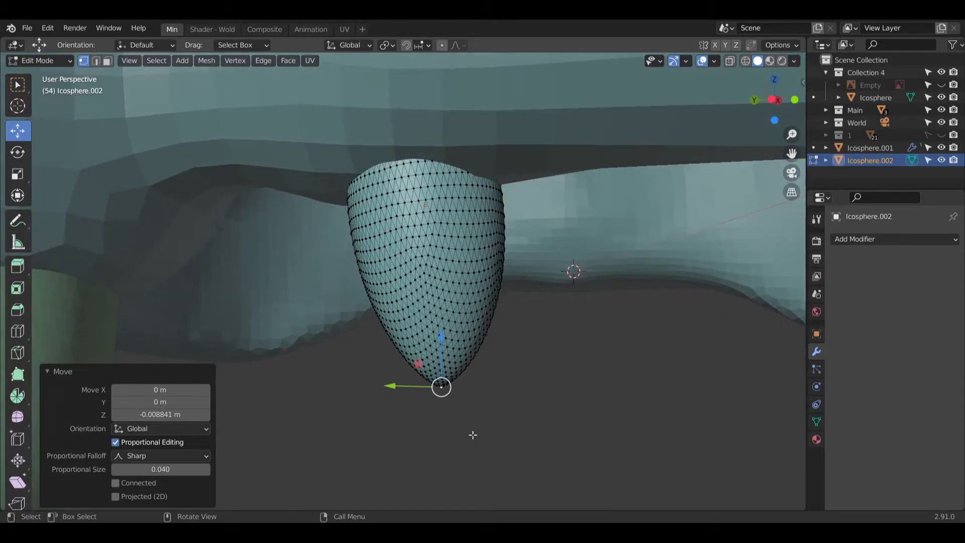
click(471, 435)
scroll(449, 427, up, 2)
scroll(455, 405, down, 6)
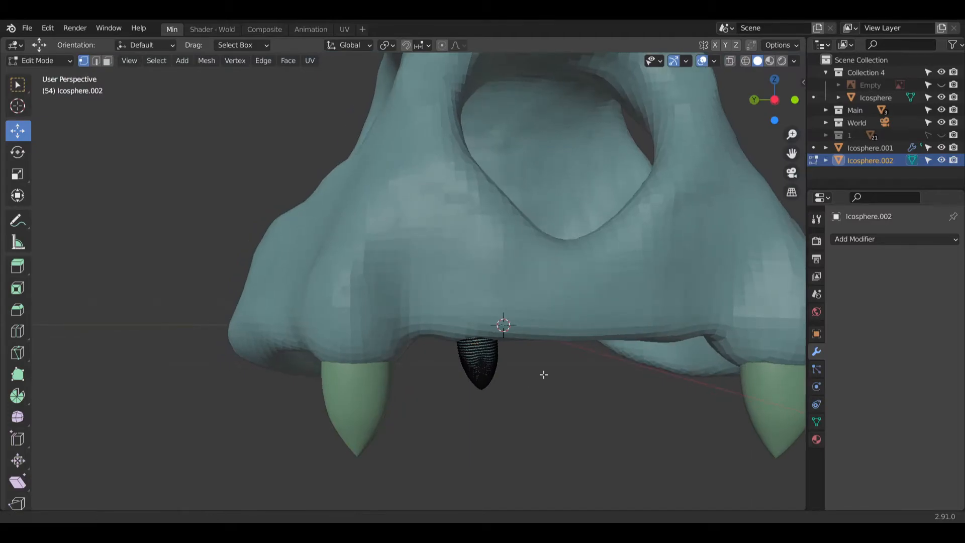
middle_drag(544, 375, 443, 357)
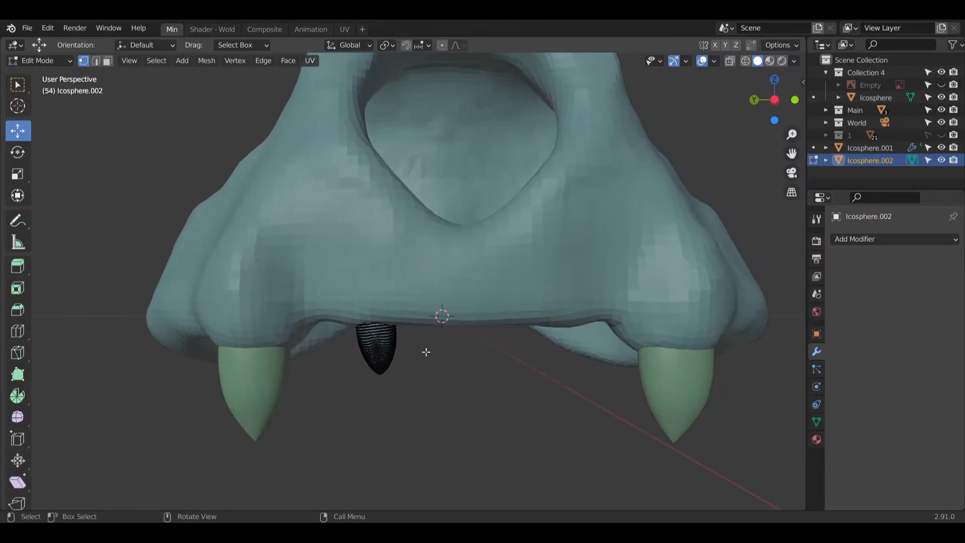
Step: Return to Object Mode and select the front tooth
scroll(420, 352, up, 3)
click(40, 61)
click(44, 74)
click(462, 398)
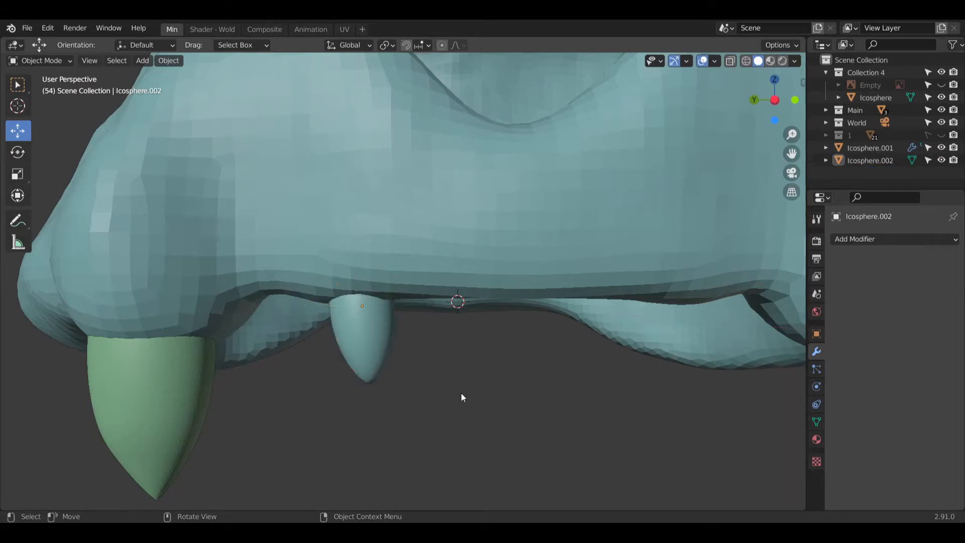
click(372, 338)
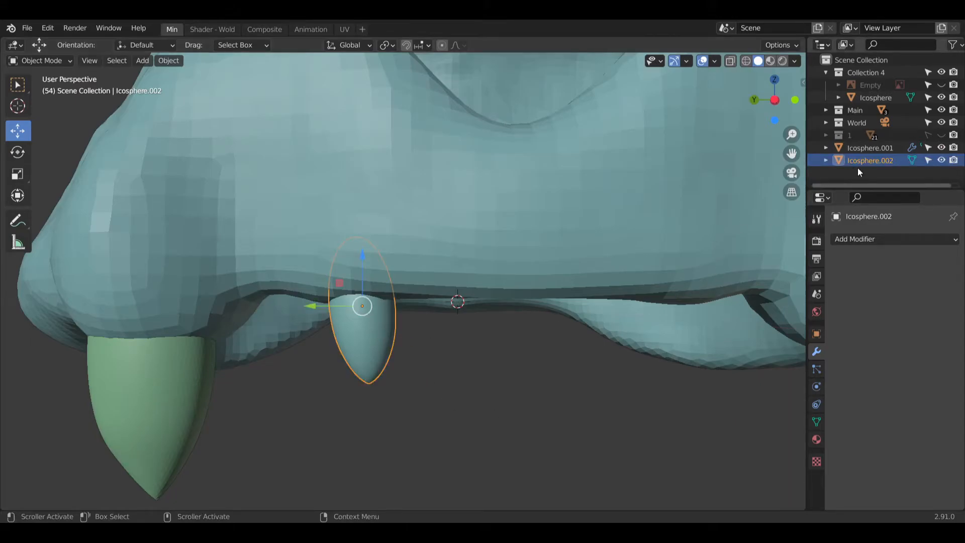
Step: Move Icosphere.001 and Icosphere.002 into Collection 4 and reselect the front tooth
drag(864, 146, 862, 81)
drag(877, 159, 881, 92)
click(423, 370)
click(390, 358)
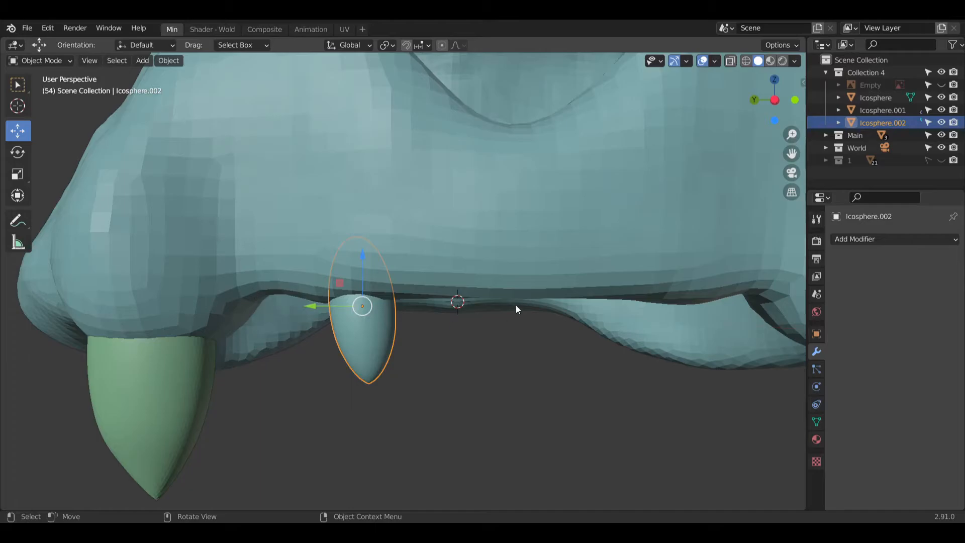
Step: Add an Array modifier to the front tooth with relative offset factors of 0 in X and 1 in Y
click(887, 241)
click(720, 273)
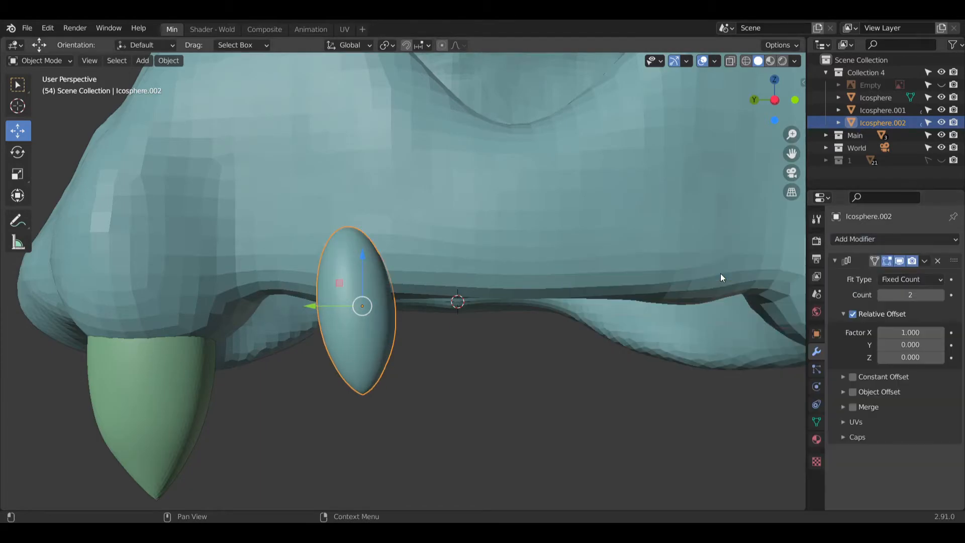
click(905, 332)
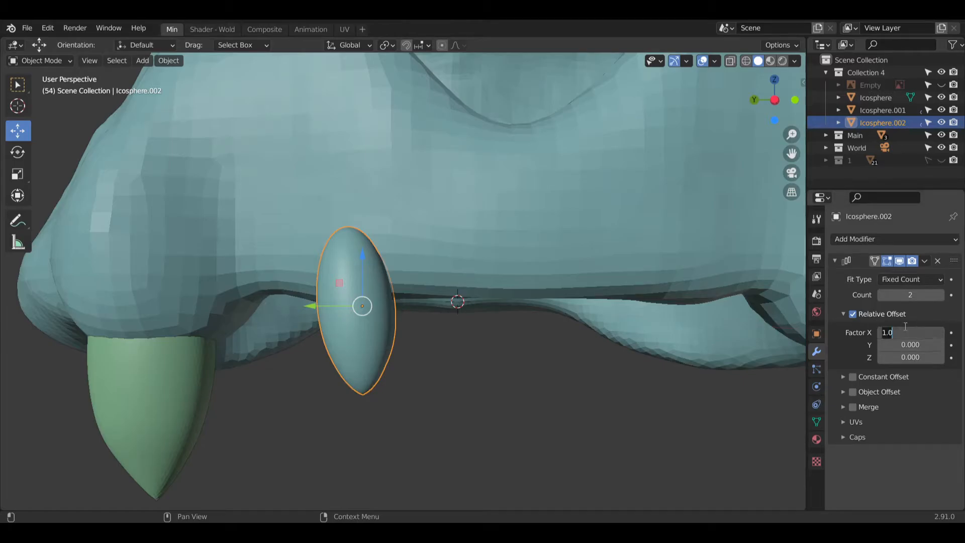
text(0)
key(Return)
click(910, 345)
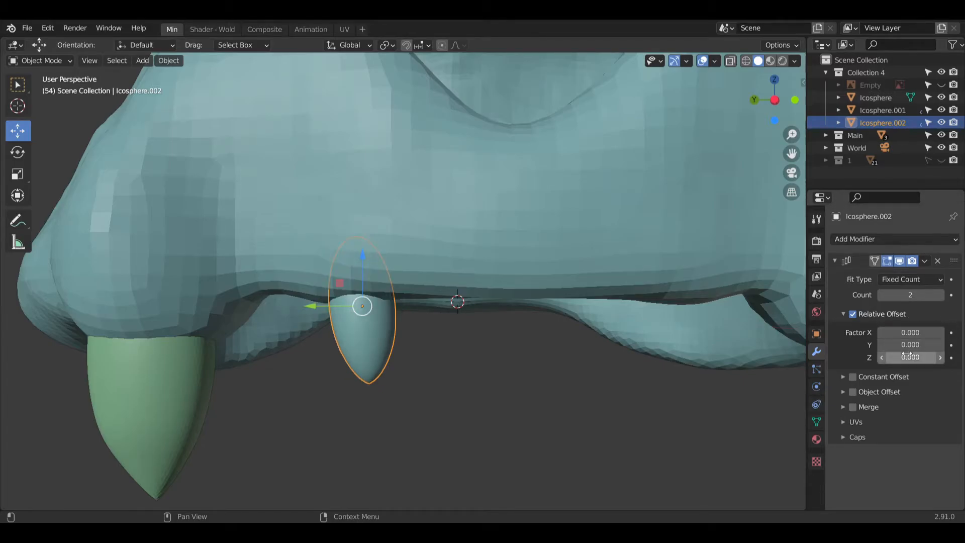
text(1)
key(Return)
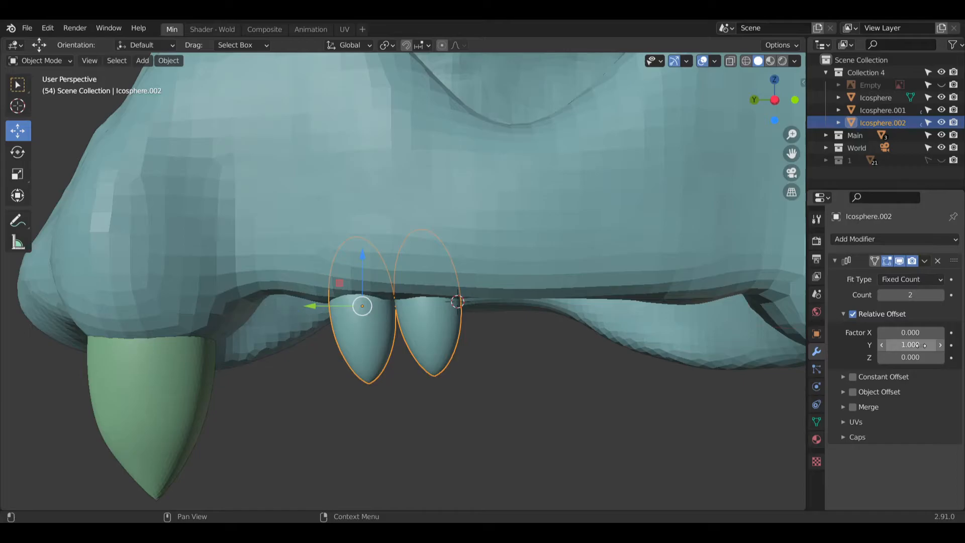
Step: Set the relative offset Y factor of the front tooth array to 1.1, increasing it further to 1.3
click(922, 345)
text(1.1)
key(Return)
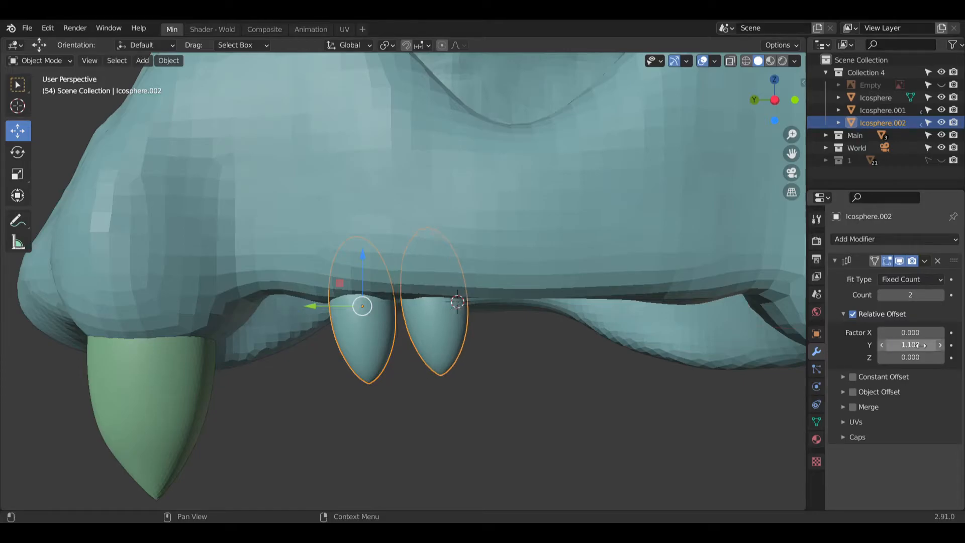
middle_drag(477, 439, 611, 347)
click(921, 346)
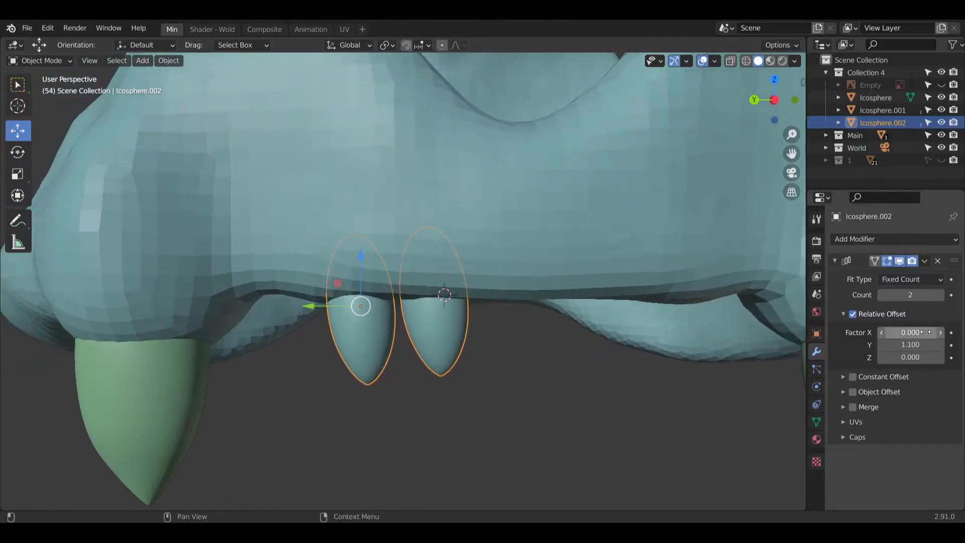
text(1.3)
key(Return)
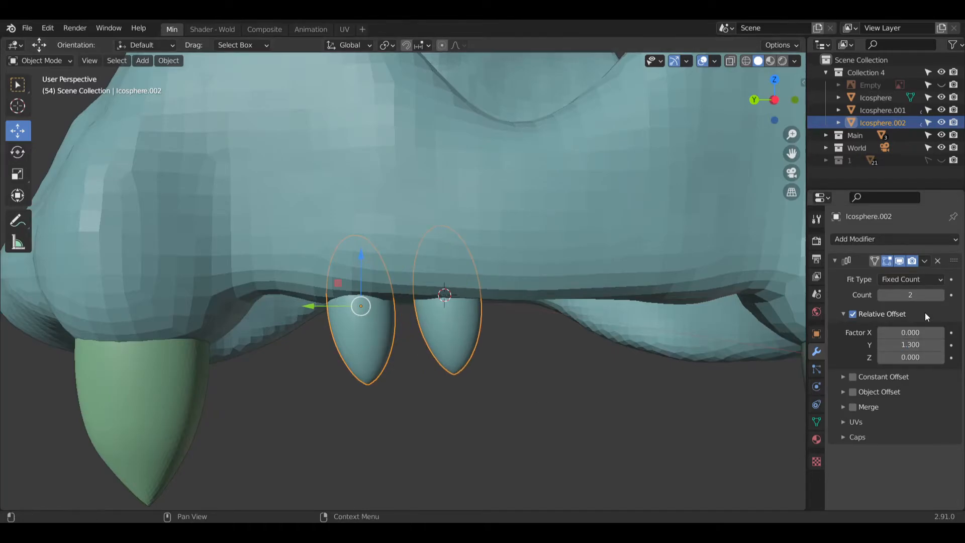
Step: Add a Mirror modifier to the front teeth on the X axis, using Icosphere as the mirror object
click(845, 259)
click(862, 240)
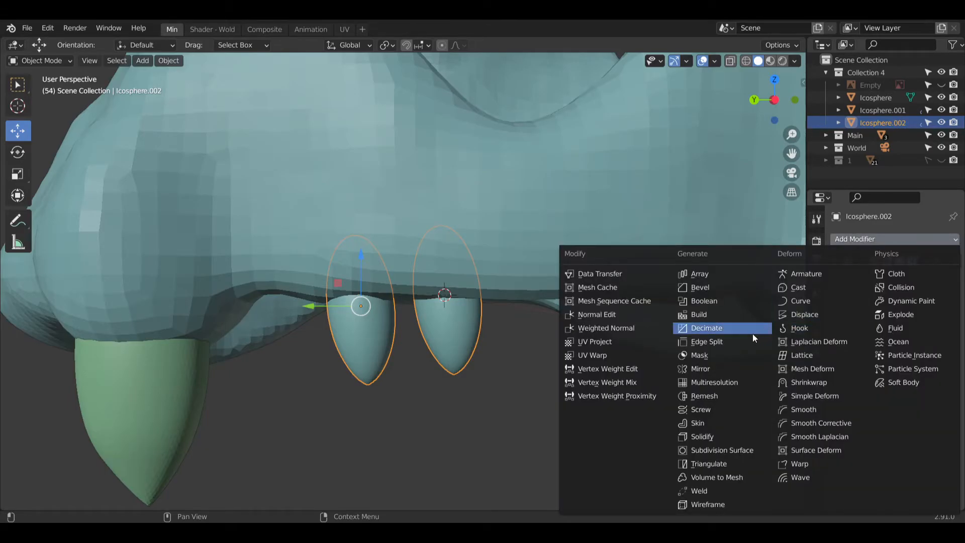
click(715, 369)
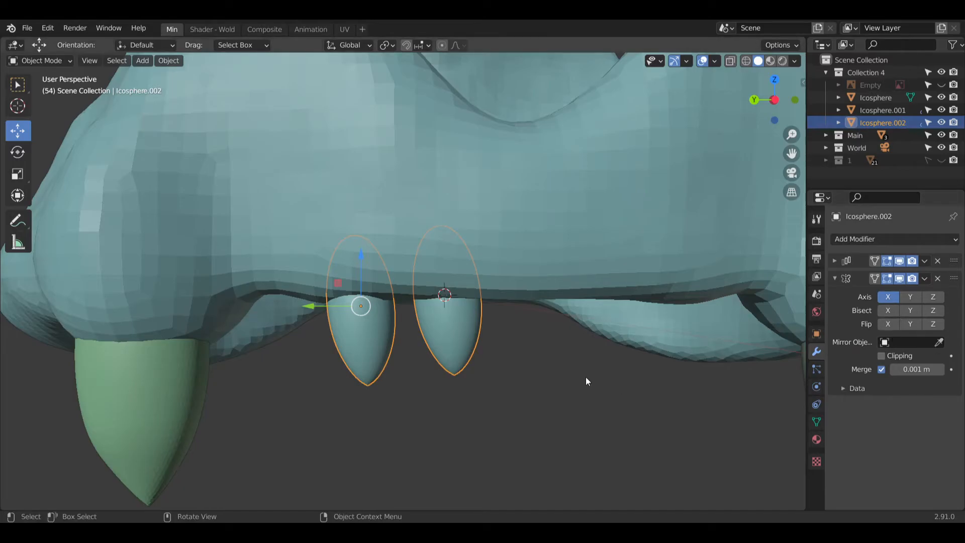
click(910, 342)
click(865, 420)
click(909, 296)
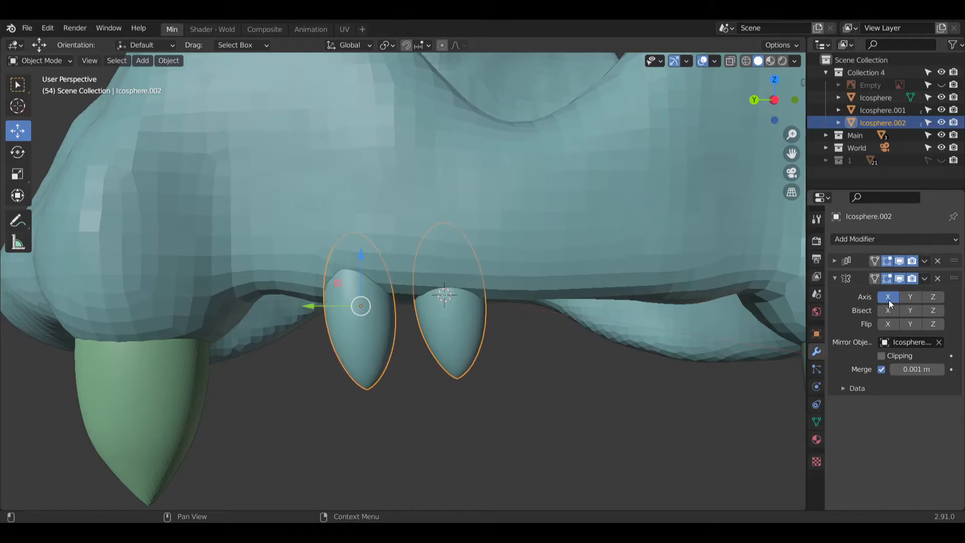
click(888, 300)
click(918, 340)
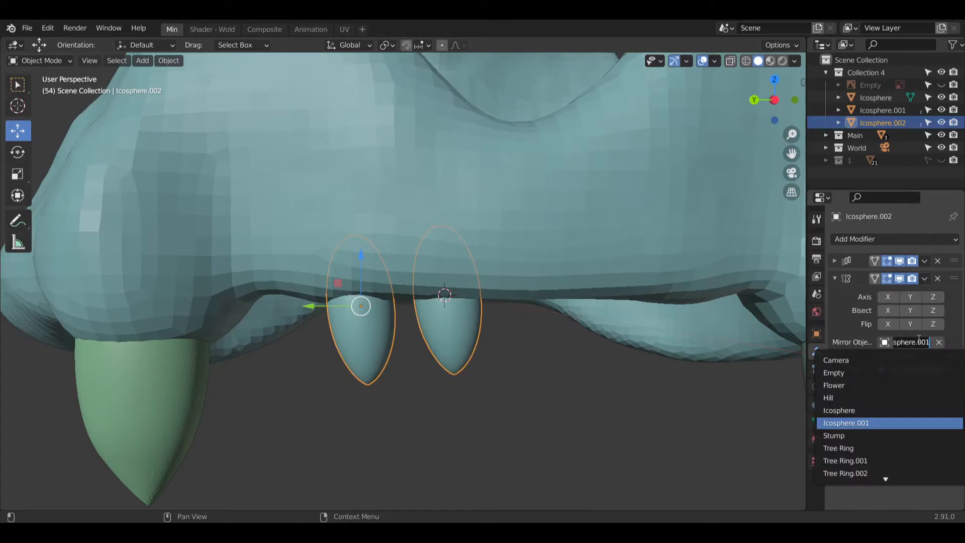
click(873, 410)
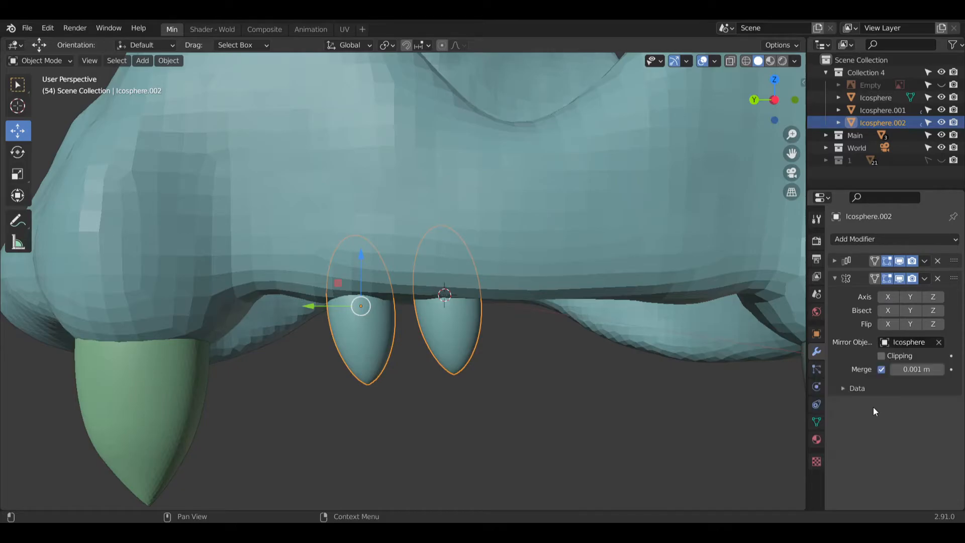
click(889, 300)
Step: Slide the mirrored front teeth along Y, first toward the jaw's centre and back out toward the canines
middle_drag(576, 437, 645, 382)
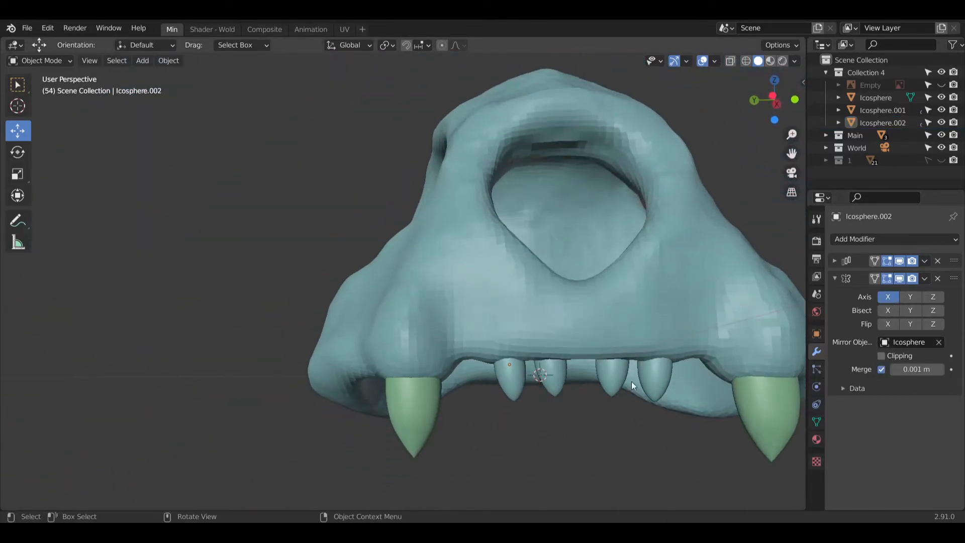
scroll(512, 379, up, 5)
scroll(523, 382, up, 2)
click(514, 418)
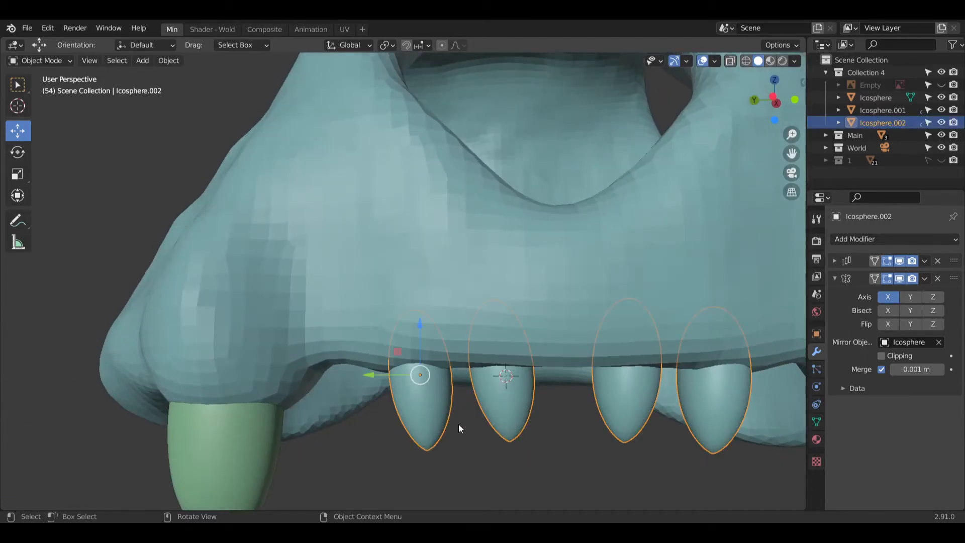
drag(373, 374, 391, 374)
click(484, 461)
middle_drag(484, 462, 482, 436)
click(450, 378)
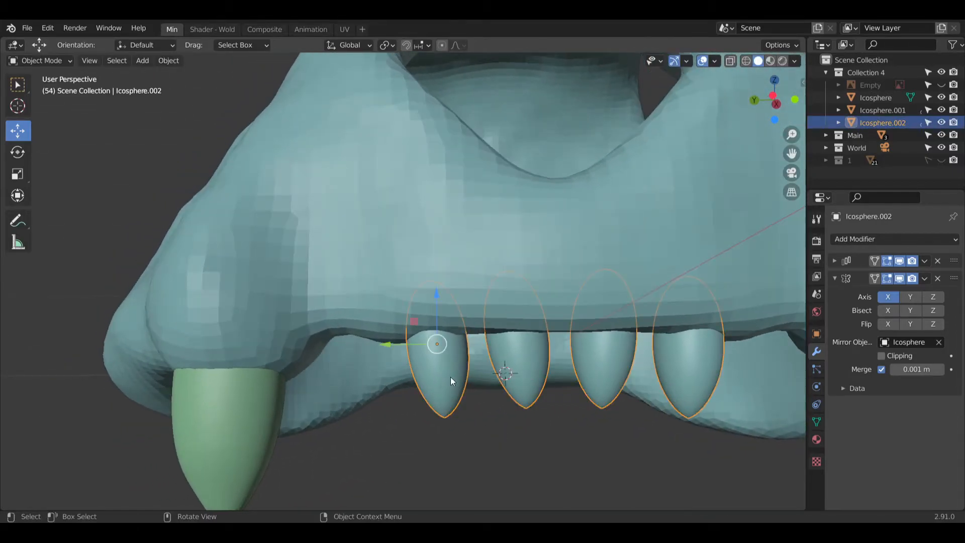
drag(396, 351, 358, 348)
click(456, 489)
middle_drag(456, 490, 508, 432)
Step: Widen the spacing of the front tooth array by raising its relative offset Y factor to 1.4 and on to 1.5
scroll(610, 362, up, 6)
click(425, 264)
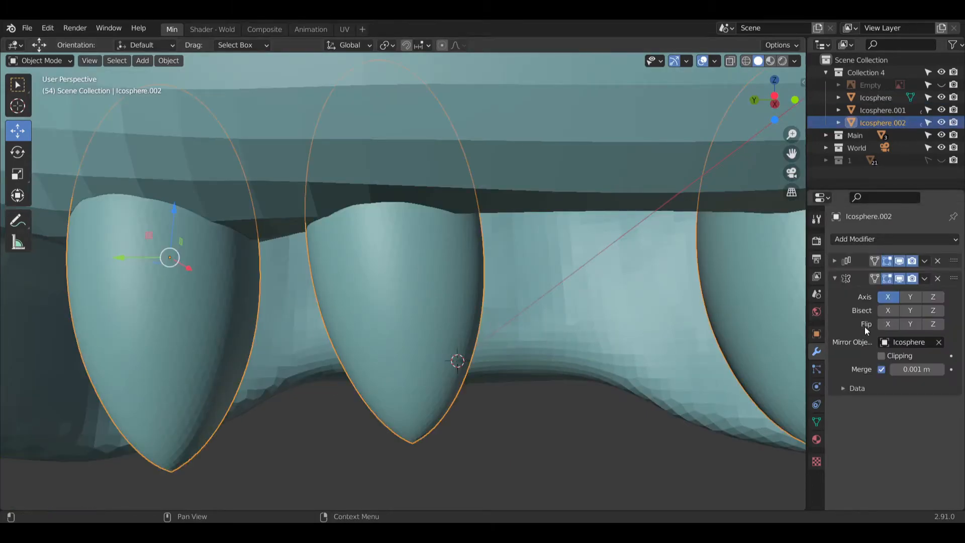
click(834, 261)
click(914, 345)
text(1.34)
key(Return)
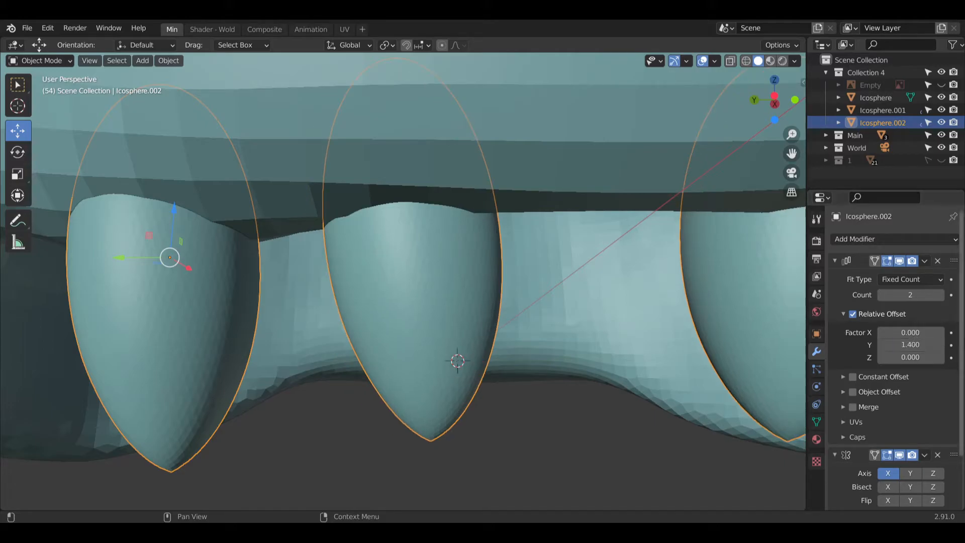
click(905, 348)
text(1.5)
key(Return)
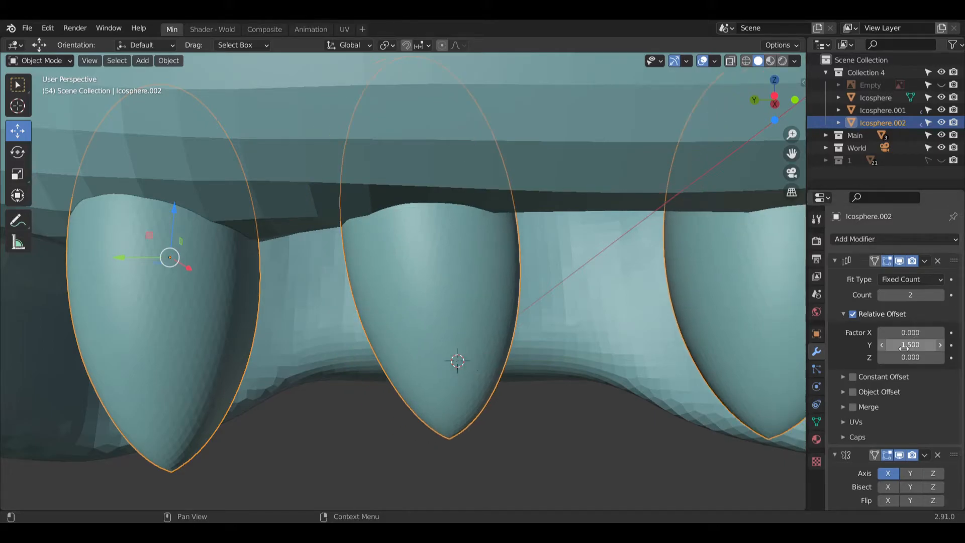
Step: Tighten the front tooth array to a relative offset Y factor of 1.1 and set its count to 3
click(590, 442)
middle_drag(590, 443, 561, 355)
scroll(564, 425, down, 10)
scroll(529, 366, up, 2)
scroll(529, 369, up, 3)
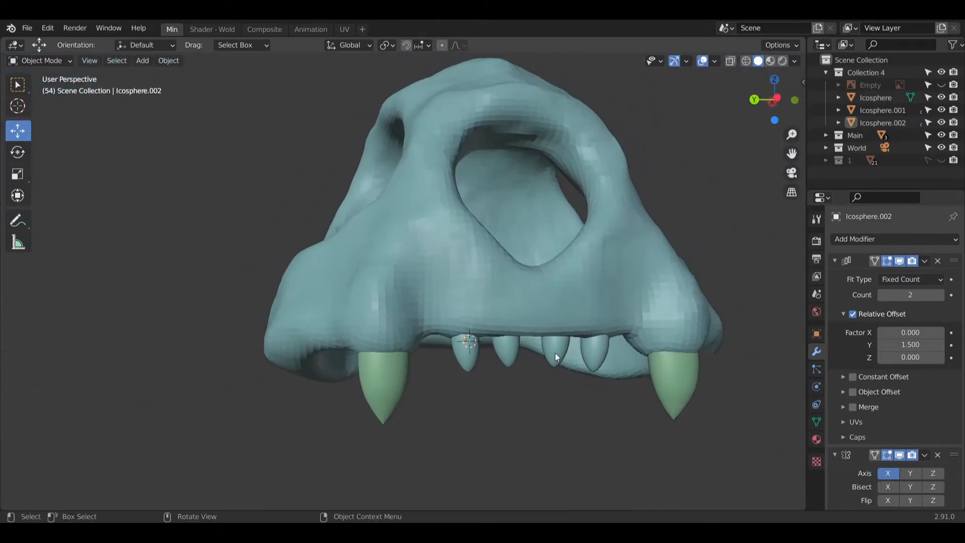
scroll(505, 340, up, 5)
scroll(509, 366, down, 1)
middle_drag(493, 373, 438, 377)
click(438, 377)
click(931, 343)
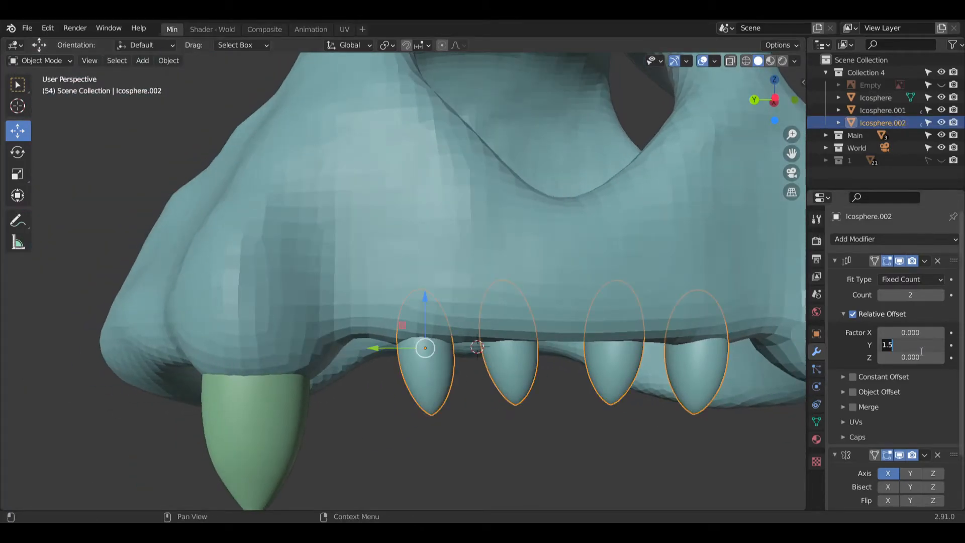
text(1.1)
key(Return)
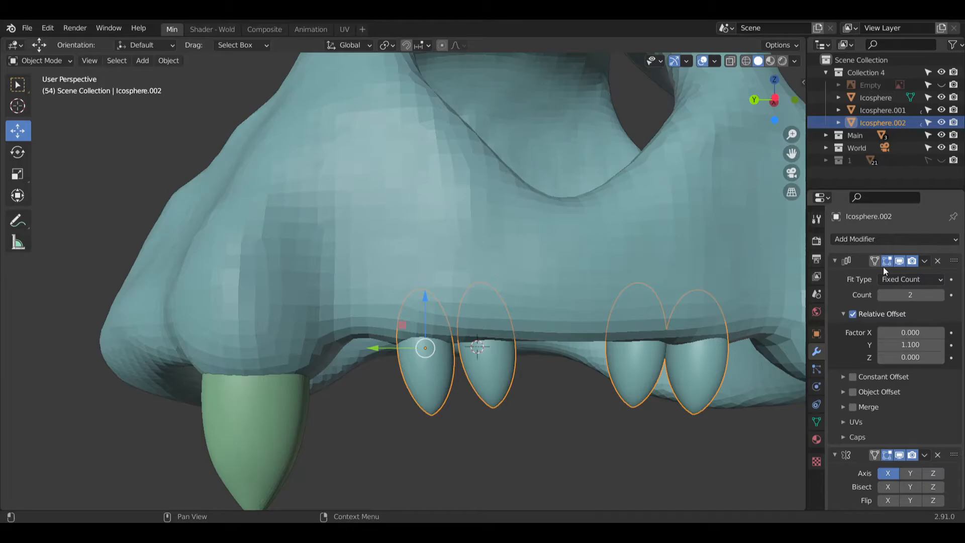
click(914, 294)
text(3)
key(Return)
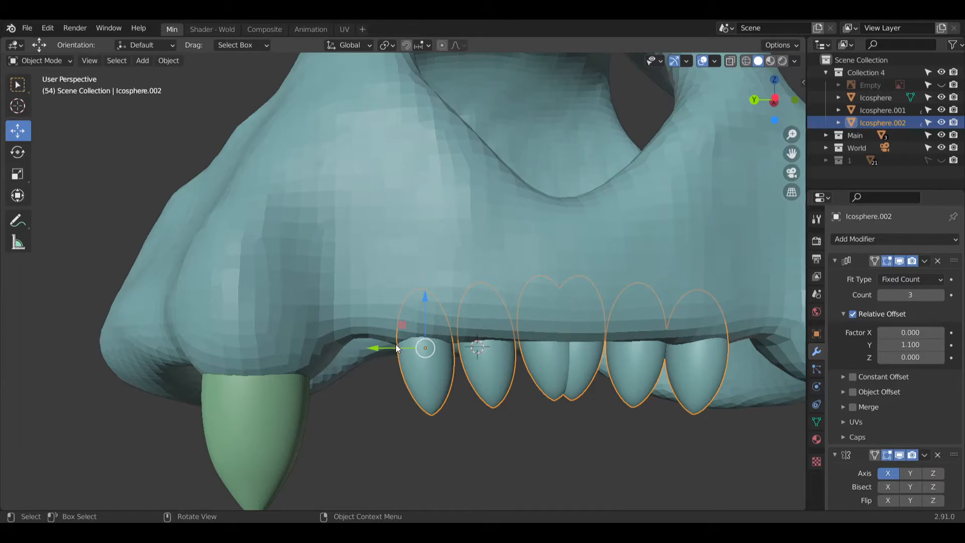
Step: Move the front teeth about 0.028 m along Y, 0.011 m along X and another 0.010 m along Y
scroll(462, 347, up, 2)
shift+middle_drag(551, 350, 516, 306)
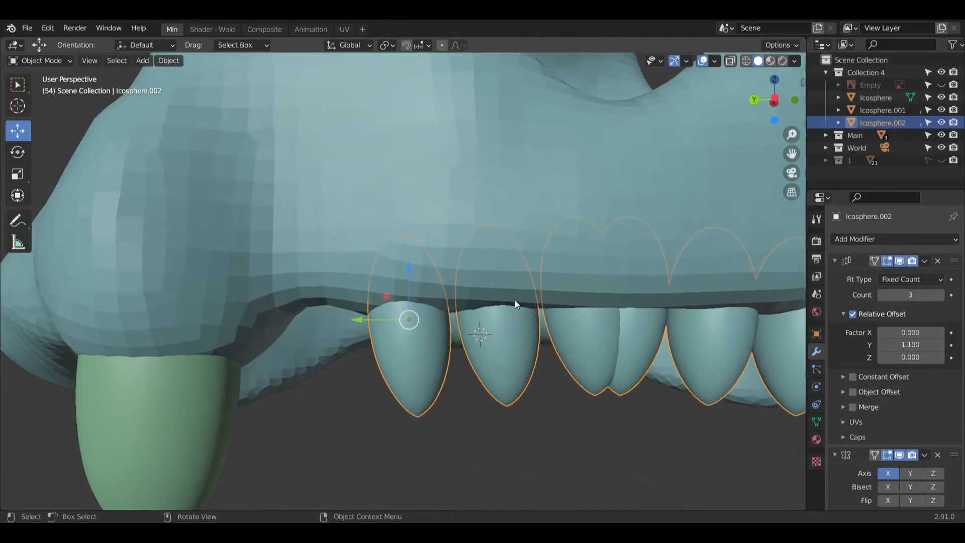
drag(358, 319, 339, 319)
middle_drag(338, 319, 317, 330)
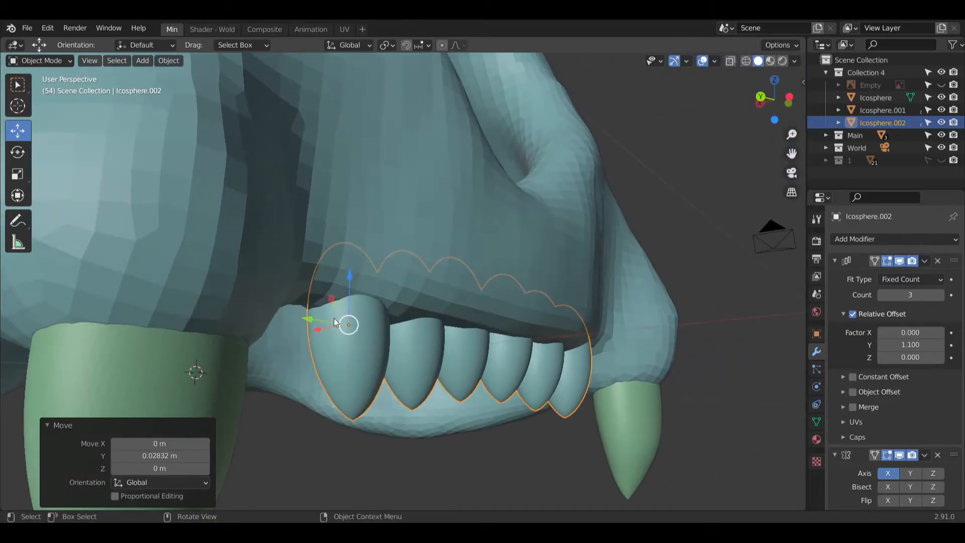
key(g)
click(307, 332)
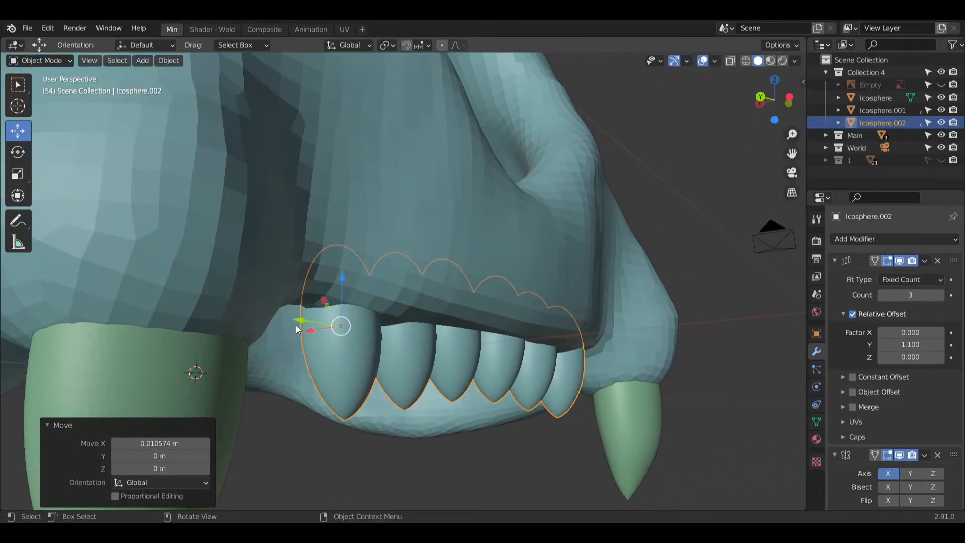
key(g)
key(y)
click(302, 329)
Step: Set the array's relative offset X factor to 0.1 and slide the front teeth along Y toward the jaw's centre
middle_drag(302, 330, 394, 257)
double_click(924, 332)
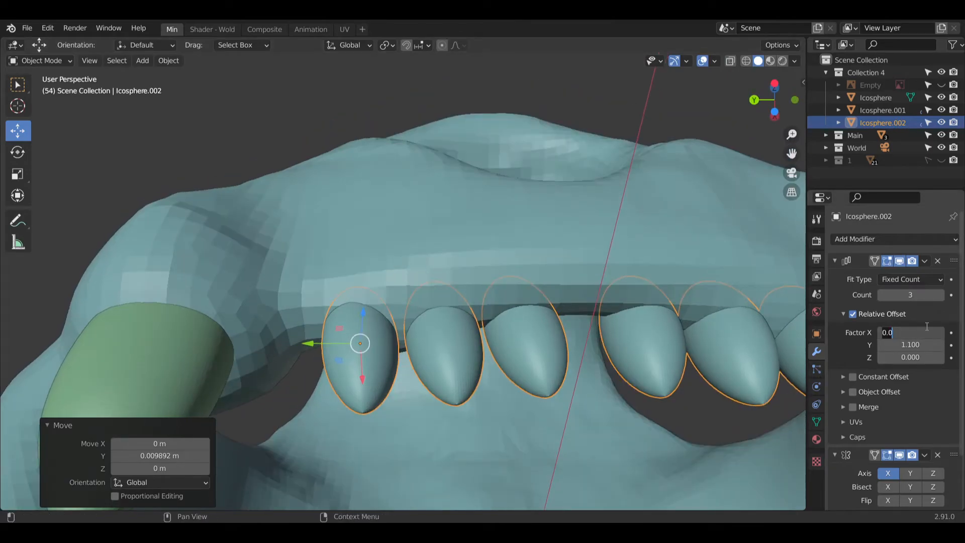
key(Return)
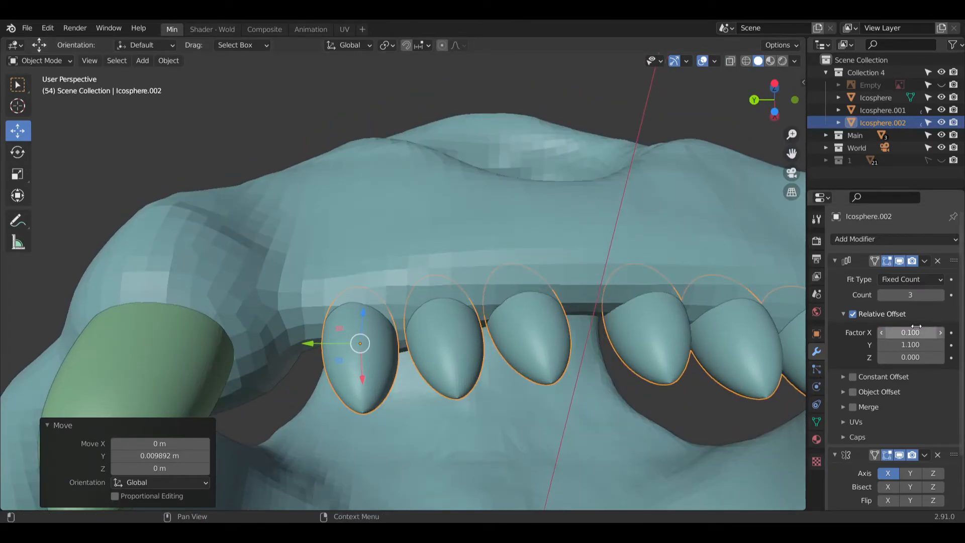
scroll(492, 259, down, 3)
click(373, 150)
middle_drag(373, 150, 456, 259)
scroll(430, 274, up, 2)
click(381, 300)
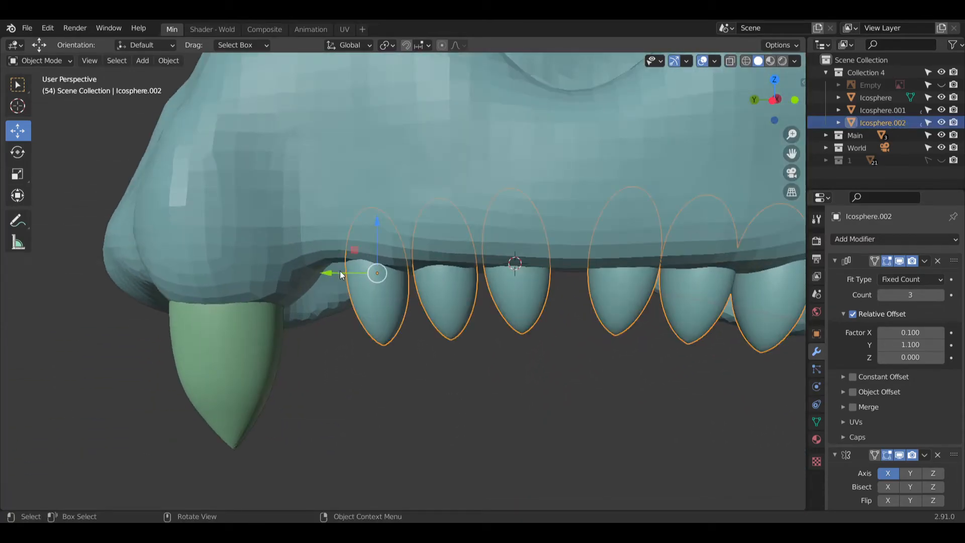
drag(326, 274, 342, 275)
click(438, 425)
Step: Unhide the bobcat reference image and compare the skull's jaw and teeth with it
scroll(438, 426, down, 5)
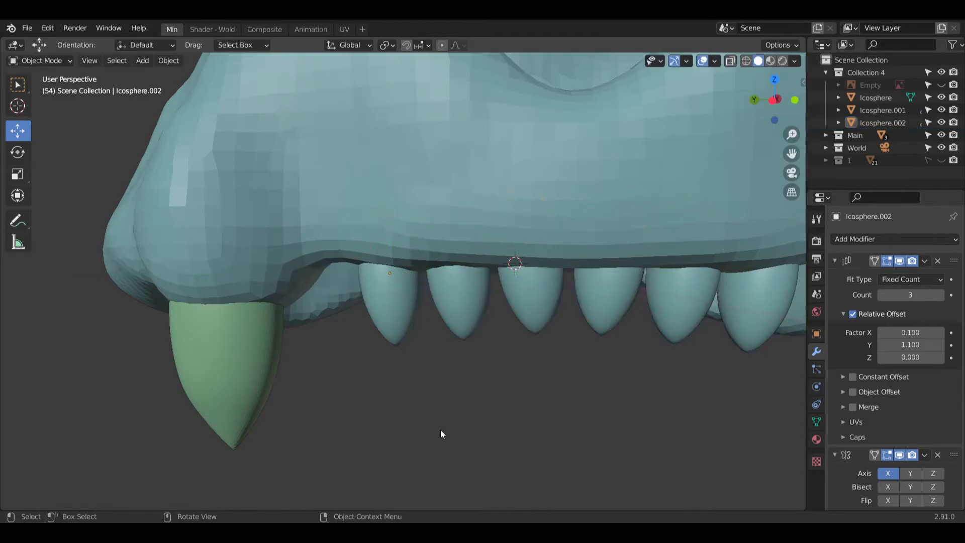
middle_drag(439, 371, 308, 372)
scroll(319, 285, down, 6)
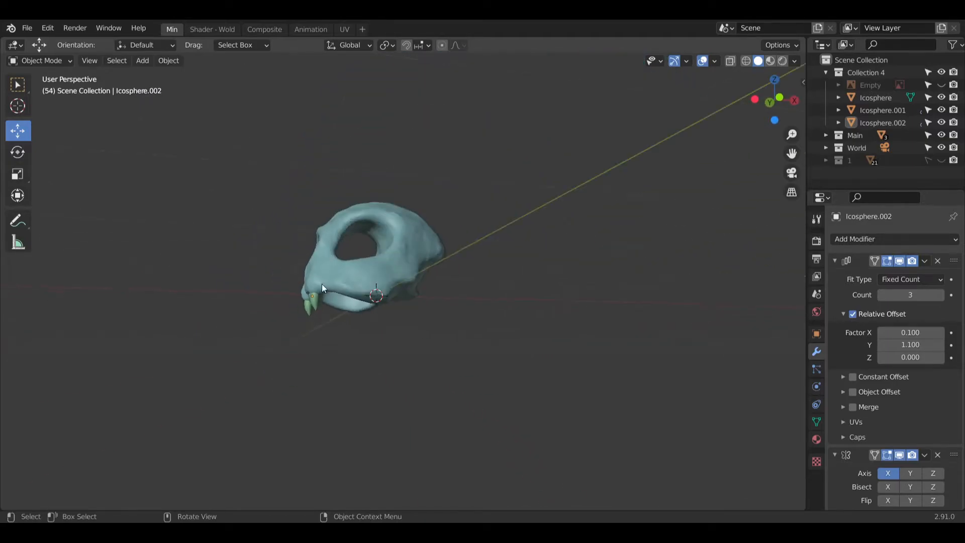
click(941, 85)
scroll(452, 240, up, 2)
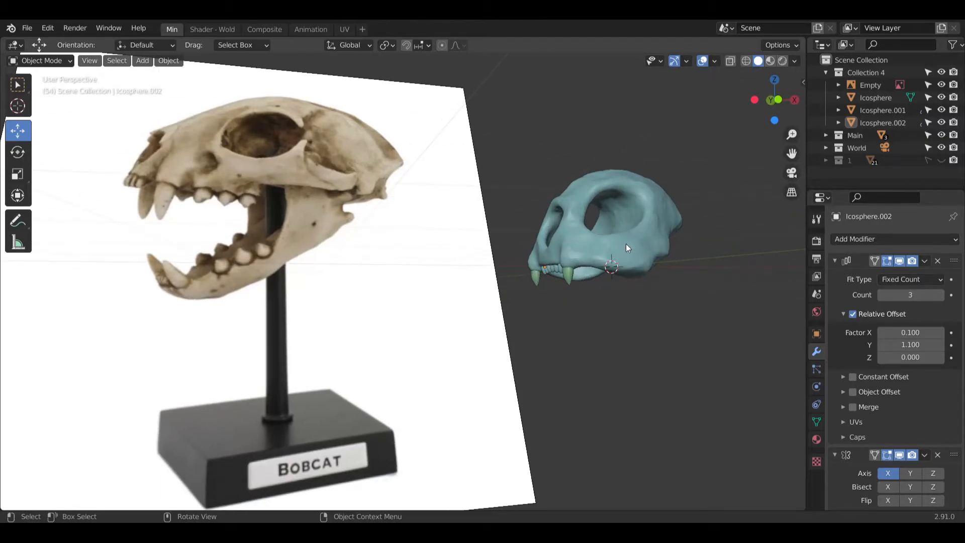
scroll(625, 245, up, 3)
middle_drag(601, 296, 585, 300)
scroll(328, 254, down, 3)
middle_drag(327, 254, 463, 247)
scroll(463, 248, up, 3)
middle_drag(447, 291, 398, 315)
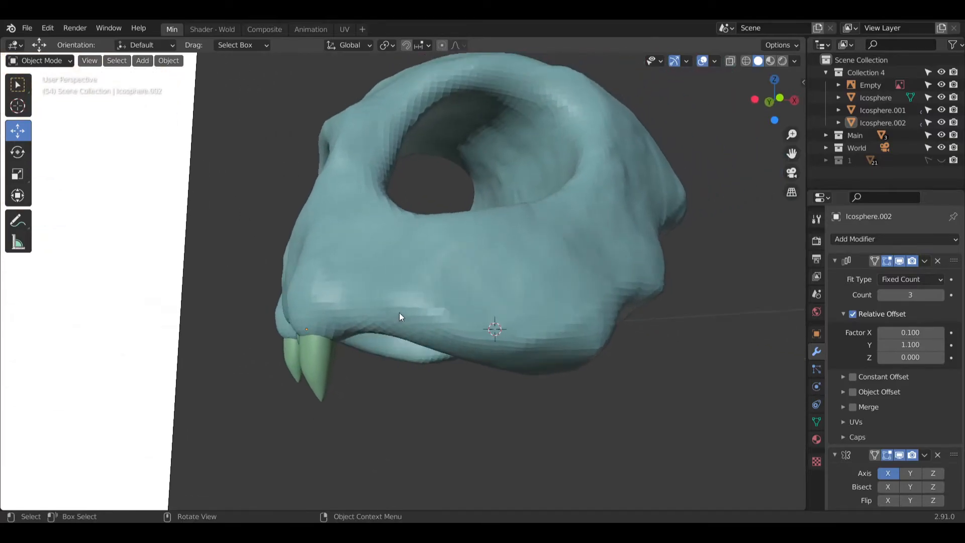
Step: Select the skull, enter Sculpt Mode and inflate the upper jaw above the front teeth with the Inflate/Deflate brush, undoing the last stroke
click(416, 278)
click(53, 59)
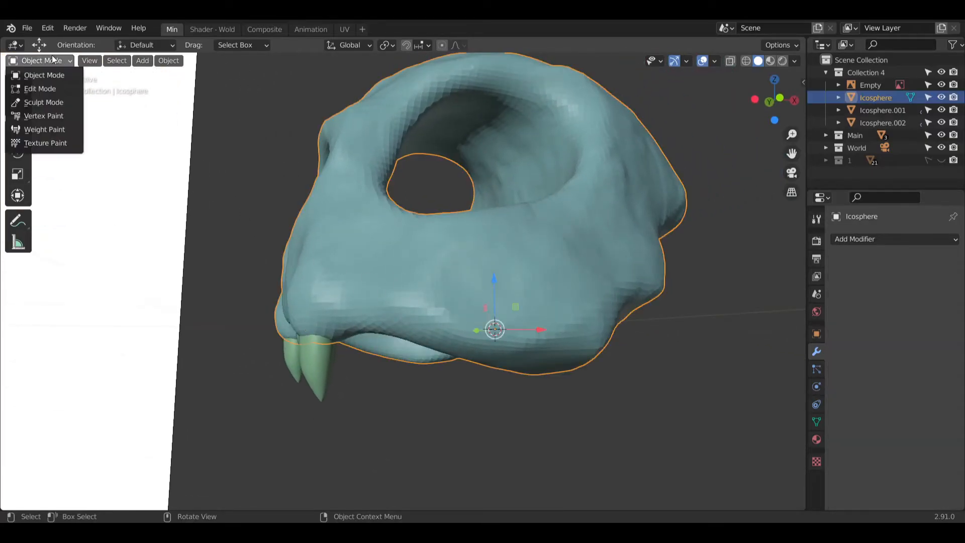
click(43, 102)
mouse_move(395, 313)
middle_down()
mouse_move(362, 301)
mouse_move(377, 308)
mouse_move(368, 330)
mouse_move(244, 276)
mouse_move(476, 255)
mouse_move(491, 267)
mouse_move(455, 248)
mouse_move(433, 265)
mouse_move(483, 237)
mouse_move(221, 214)
mouse_move(252, 259)
mouse_move(267, 264)
middle_up()
click(17, 213)
scroll(377, 318, up, 3)
mouse_move(268, 264)
mouse_down()
mouse_move(352, 282)
mouse_move(276, 293)
mouse_move(317, 299)
mouse_move(195, 299)
mouse_move(333, 295)
mouse_move(366, 278)
mouse_move(281, 254)
mouse_move(224, 209)
mouse_move(290, 236)
mouse_up()
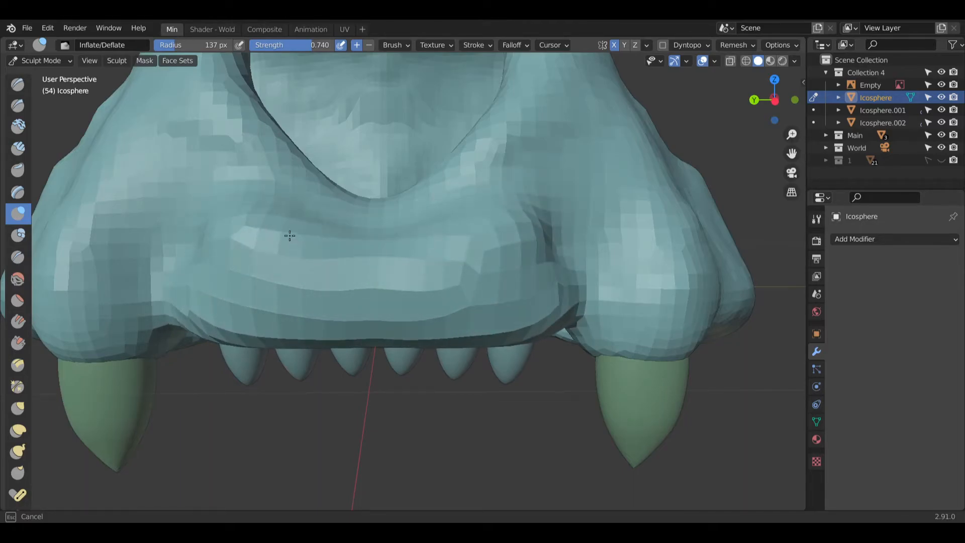
mouse_move(516, 259)
mouse_down()
mouse_move(571, 207)
mouse_move(543, 181)
mouse_move(515, 192)
mouse_move(539, 179)
mouse_up()
key(ctrl+z)
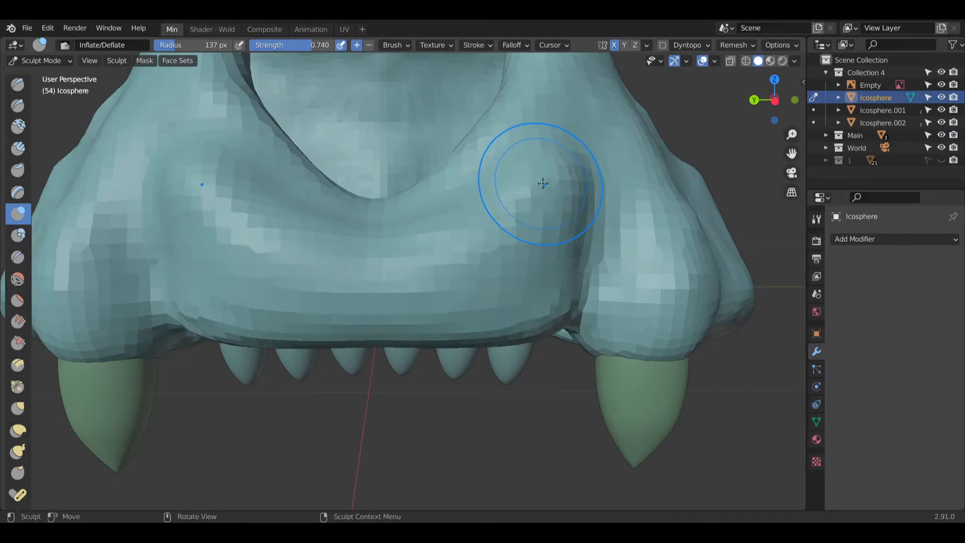
Step: Inflate the front of the muzzle between the upper jaw's edge and the lower rim of the nasal opening
mouse_move(577, 201)
middle_down()
mouse_move(543, 248)
mouse_move(508, 216)
mouse_move(571, 183)
mouse_move(456, 230)
mouse_move(518, 238)
middle_up()
mouse_move(451, 245)
mouse_down()
mouse_move(285, 243)
mouse_move(453, 241)
mouse_move(487, 230)
mouse_up()
middle_drag(460, 228, 383, 179)
mouse_move(384, 179)
mouse_down()
mouse_move(276, 164)
mouse_move(349, 155)
mouse_up()
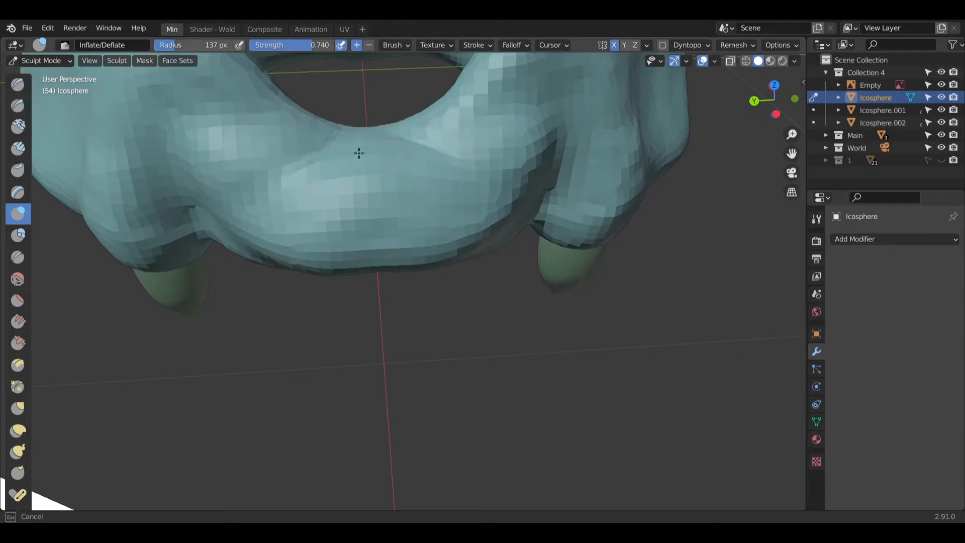
middle_drag(349, 155, 438, 225)
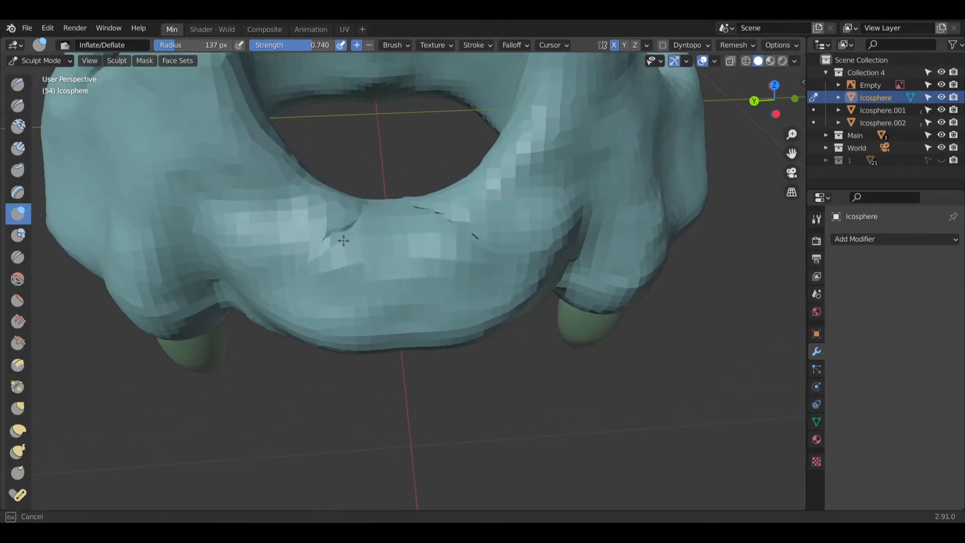
Step: Inflate the rim of the nasal opening along its lower edge, sides and upper end
mouse_move(382, 235)
middle_down()
mouse_move(370, 231)
mouse_move(333, 273)
mouse_move(371, 370)
mouse_move(352, 269)
mouse_move(389, 248)
mouse_move(323, 198)
mouse_move(308, 269)
mouse_move(216, 276)
mouse_move(348, 221)
mouse_move(421, 151)
middle_up()
drag(421, 151, 368, 257)
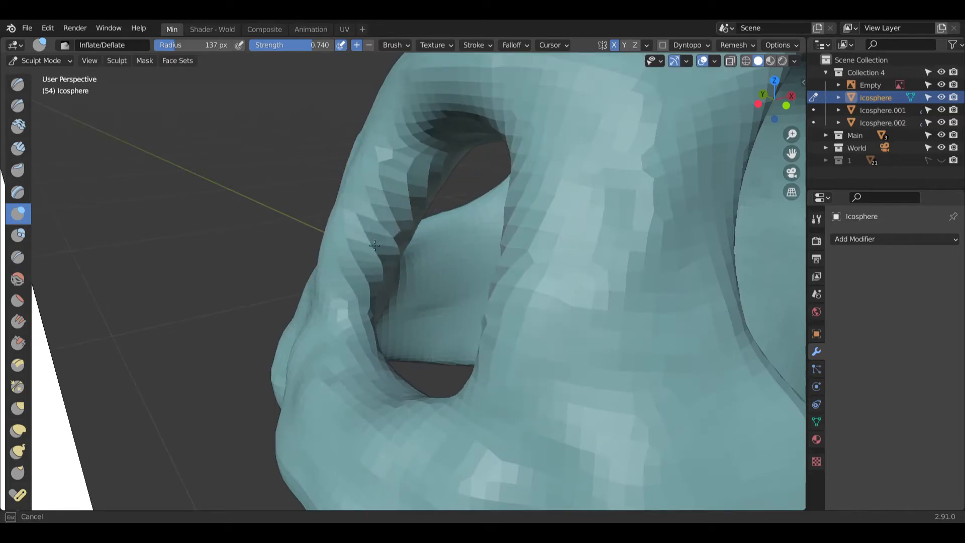
mouse_move(394, 275)
middle_down()
mouse_move(435, 229)
mouse_move(457, 246)
mouse_move(500, 130)
mouse_move(422, 233)
mouse_move(392, 224)
middle_up()
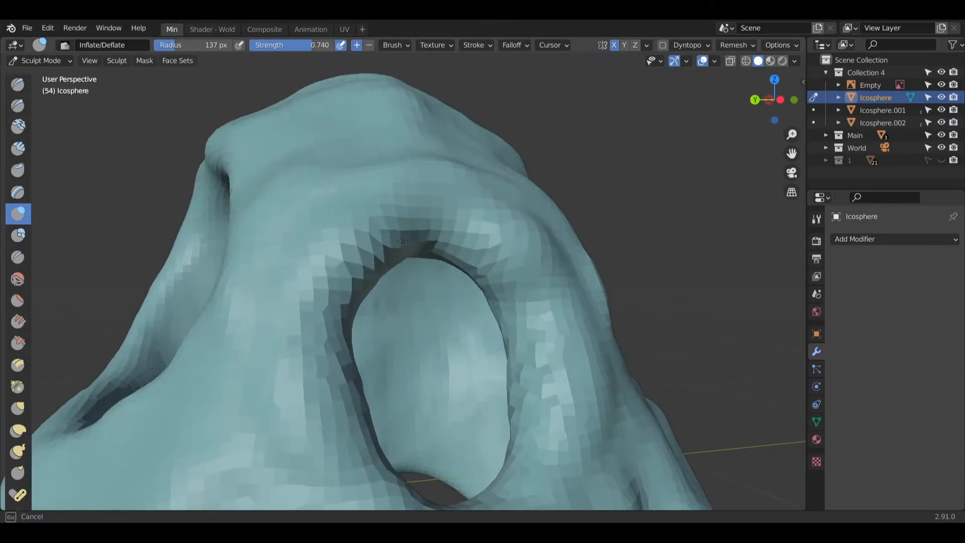
middle_drag(378, 258, 372, 267)
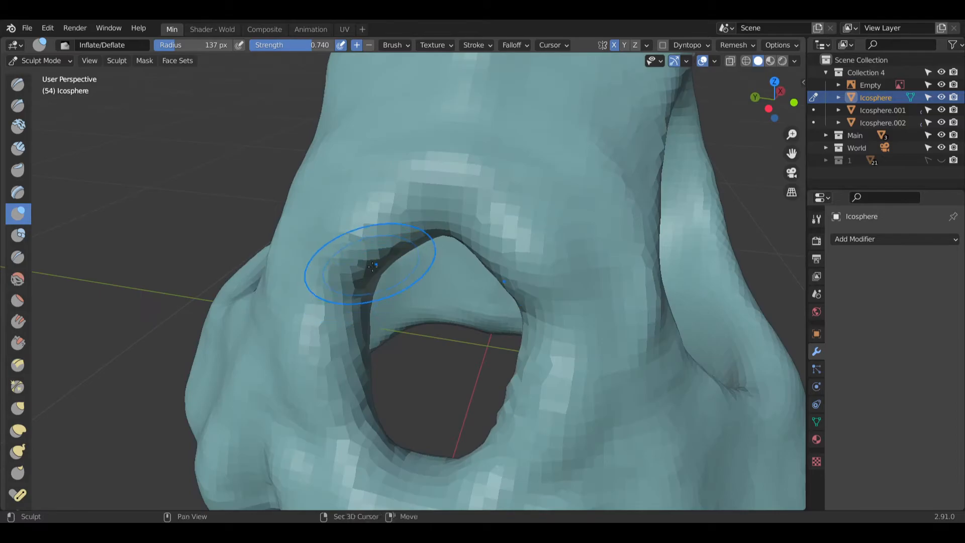
middle_drag(396, 232, 302, 207)
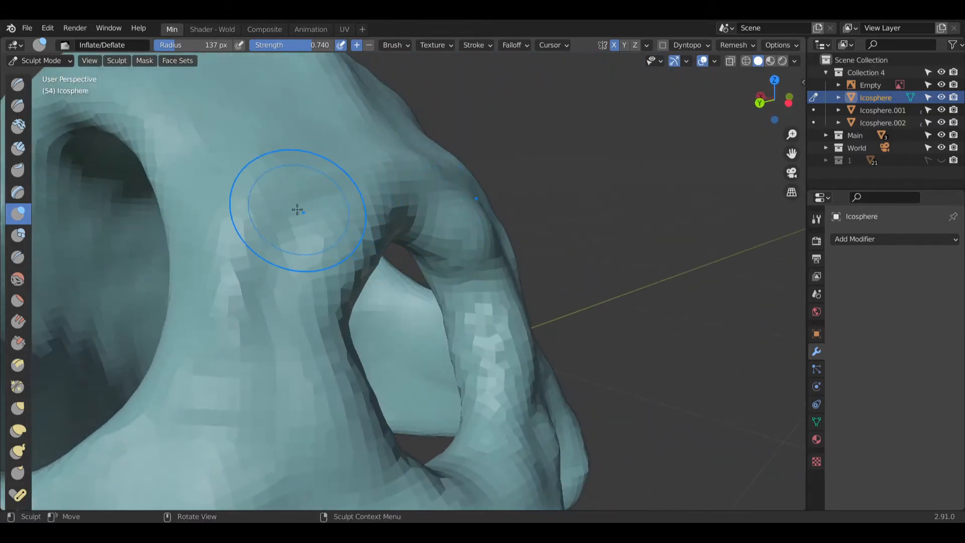
mouse_move(312, 261)
middle_down()
mouse_move(352, 267)
mouse_move(271, 302)
mouse_move(396, 233)
mouse_move(354, 279)
middle_up()
mouse_move(401, 319)
ctrl+middle_down()
mouse_move(359, 265)
mouse_move(498, 231)
mouse_move(636, 273)
mouse_move(410, 147)
mouse_move(442, 151)
mouse_move(380, 201)
ctrl+middle_up()
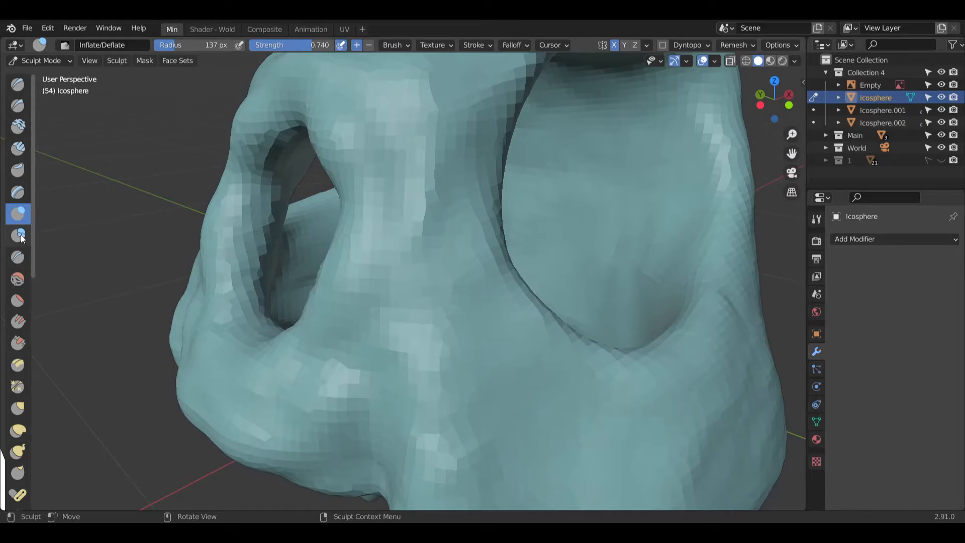
Step: Build up the bone between the nasal opening and the eye socket with the Clay Strips brush
click(18, 148)
mouse_move(351, 99)
middle_down()
mouse_move(407, 166)
mouse_move(426, 161)
middle_up()
scroll(407, 166, down, 4)
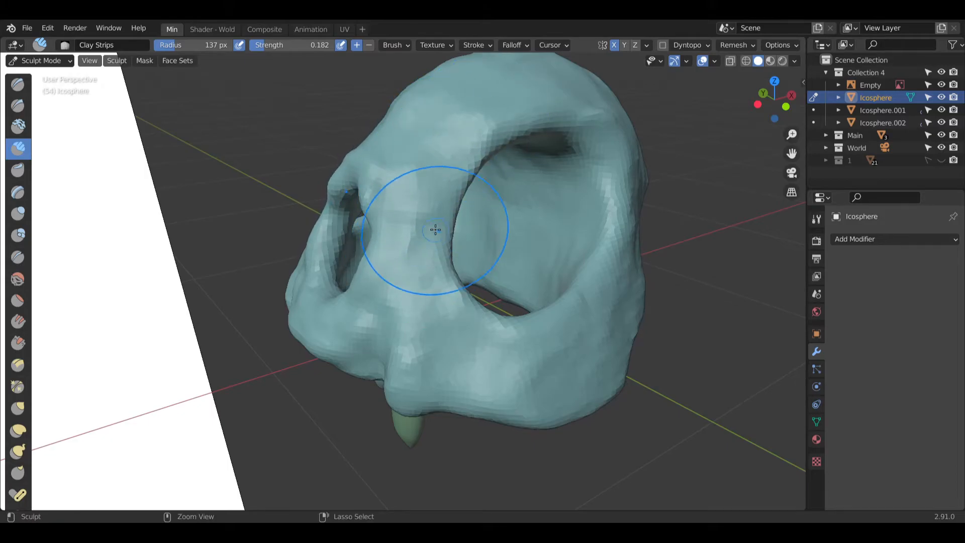
drag(374, 205, 387, 193)
middle_drag(391, 192, 420, 205)
scroll(418, 201, up, 3)
drag(397, 190, 385, 190)
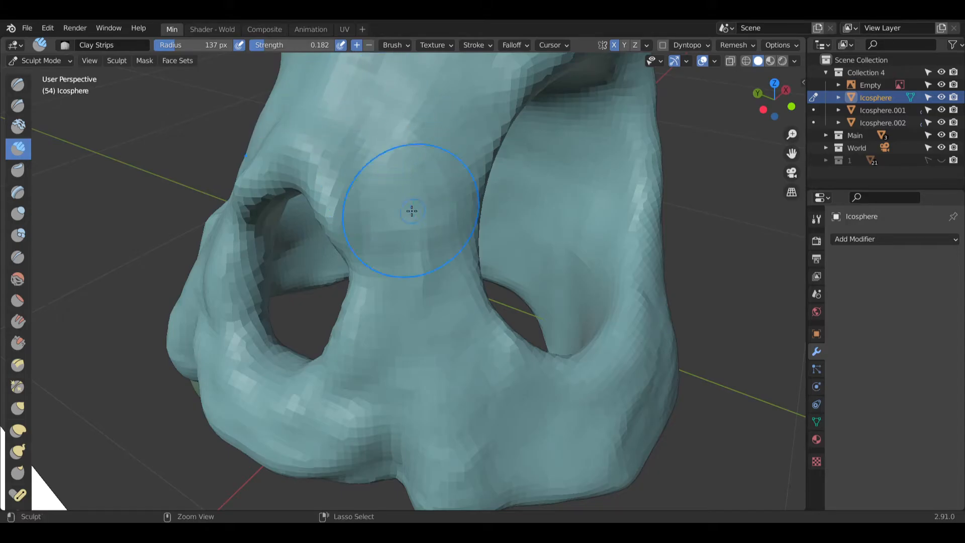
Step: Examine the muzzle, canines and front teeth from the front, below and behind
middle_drag(453, 322, 442, 259)
middle_drag(421, 379, 441, 306)
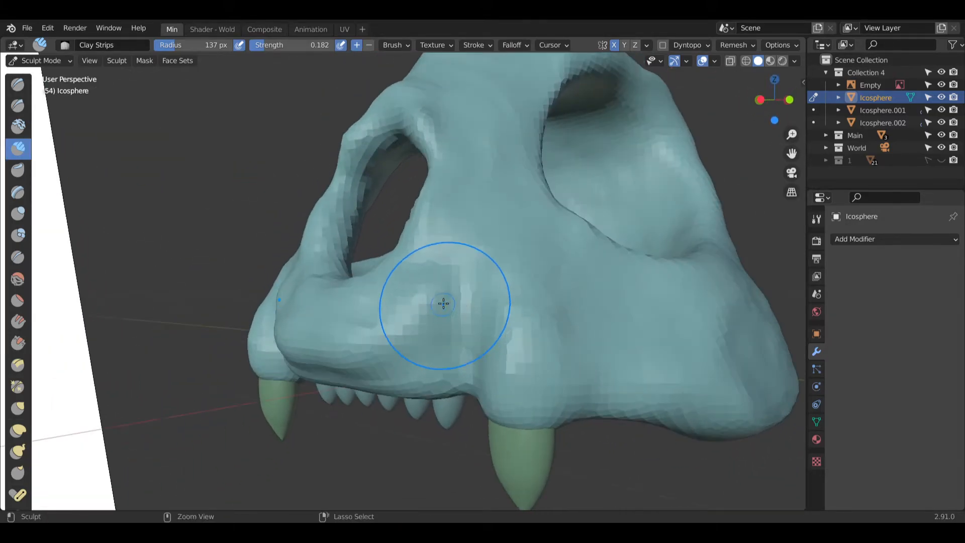
middle_drag(331, 316, 404, 319)
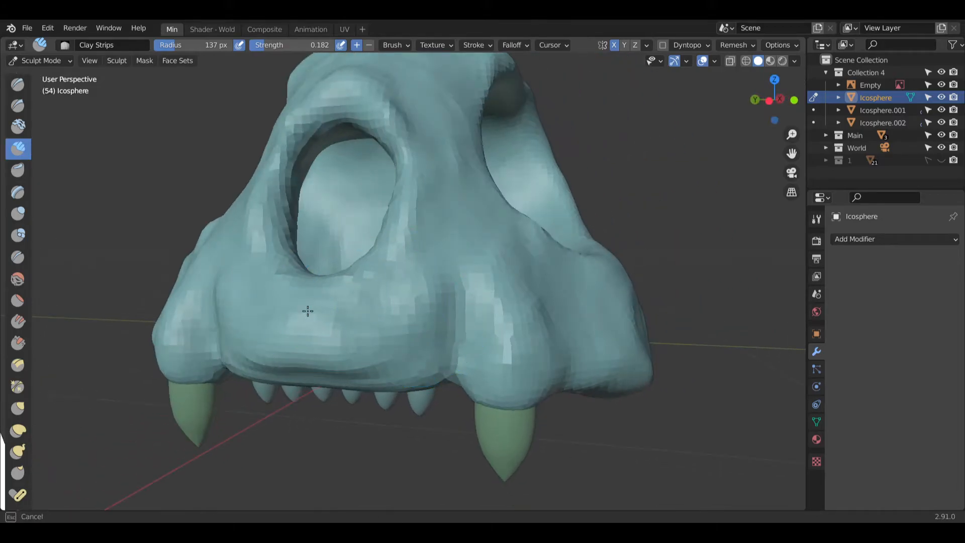
middle_drag(354, 354, 496, 253)
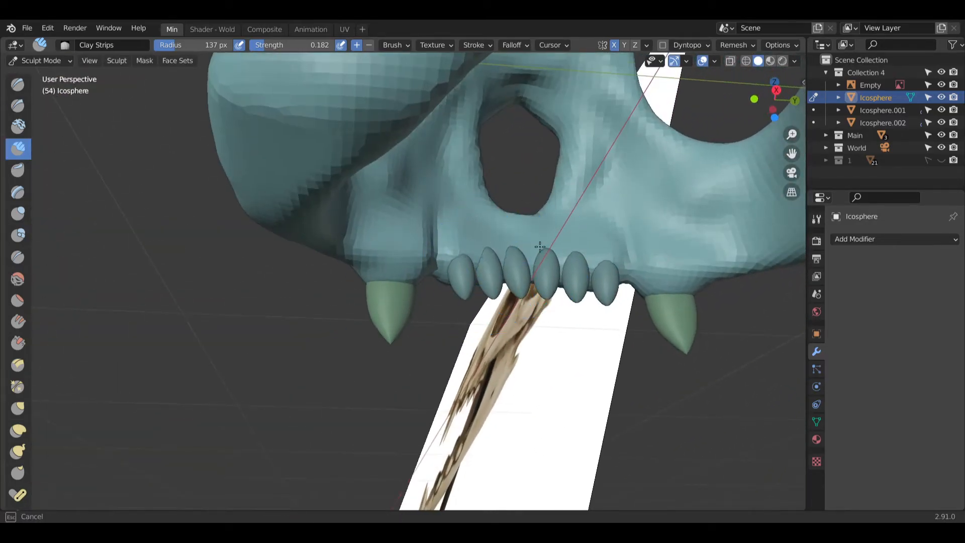
mouse_move(476, 278)
middle_down()
mouse_move(666, 269)
mouse_move(712, 312)
mouse_move(689, 252)
mouse_move(711, 313)
mouse_move(533, 292)
middle_up()
middle_drag(571, 235, 609, 243)
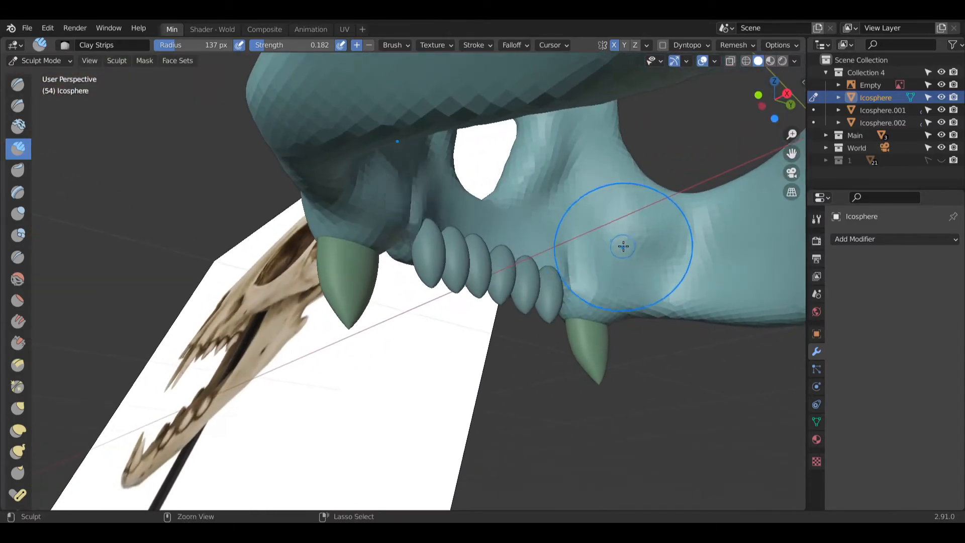
Step: Switch from Sculpt Mode to Object Mode and select the row of front teeth
middle_drag(454, 234, 456, 282)
click(42, 60)
click(40, 74)
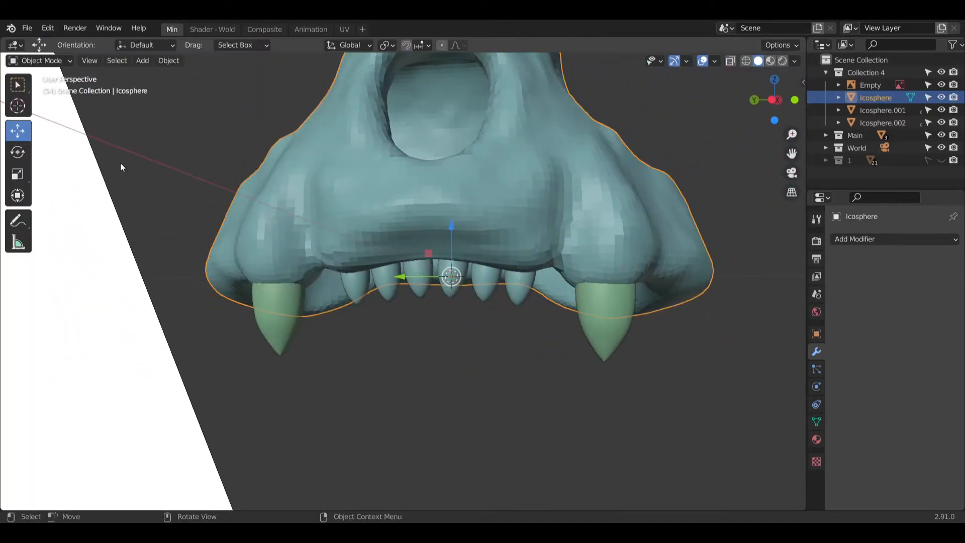
middle_drag(99, 138, 393, 406)
click(443, 429)
mouse_move(443, 429)
middle_down()
mouse_move(385, 279)
mouse_move(444, 330)
mouse_move(418, 323)
middle_up()
click(385, 280)
click(393, 253)
middle_drag(393, 253, 467, 358)
scroll(468, 345, up, 1)
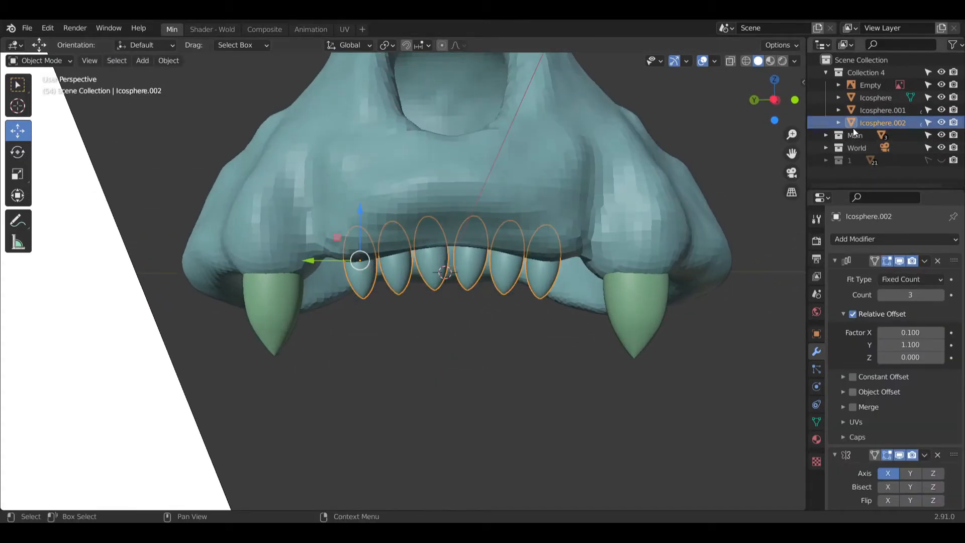
Step: Rename the canines object Fang and the front teeth object Front Teeth
double_click(872, 110)
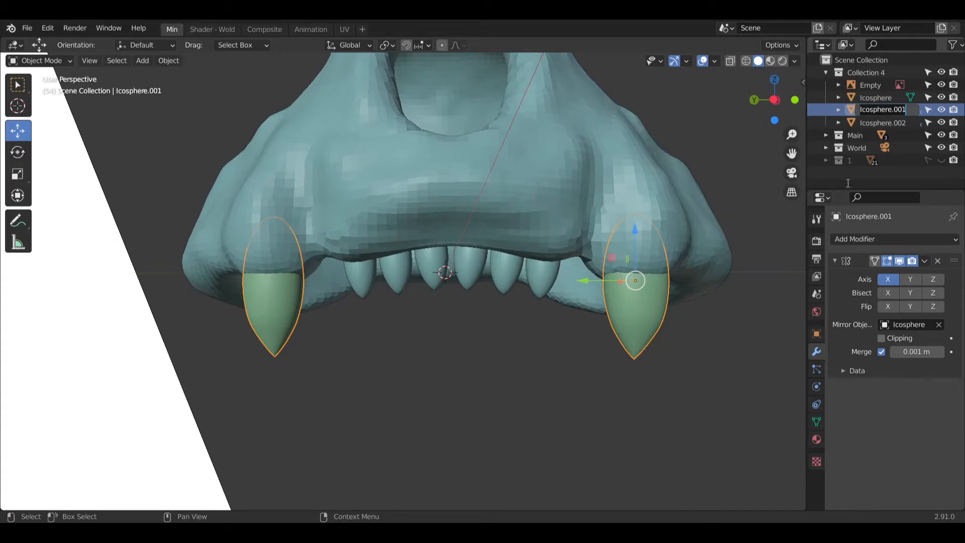
text(Fang)
key(Return)
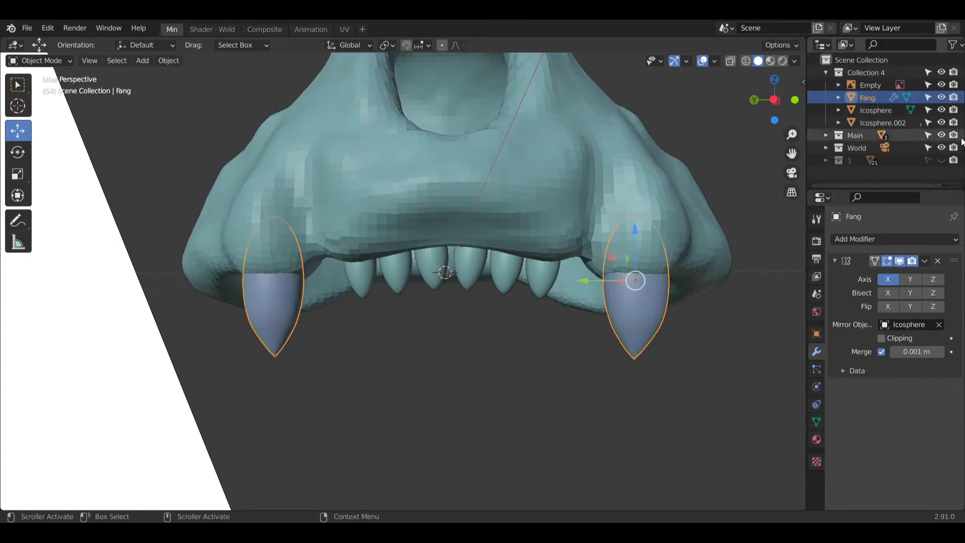
double_click(897, 123)
text(F)
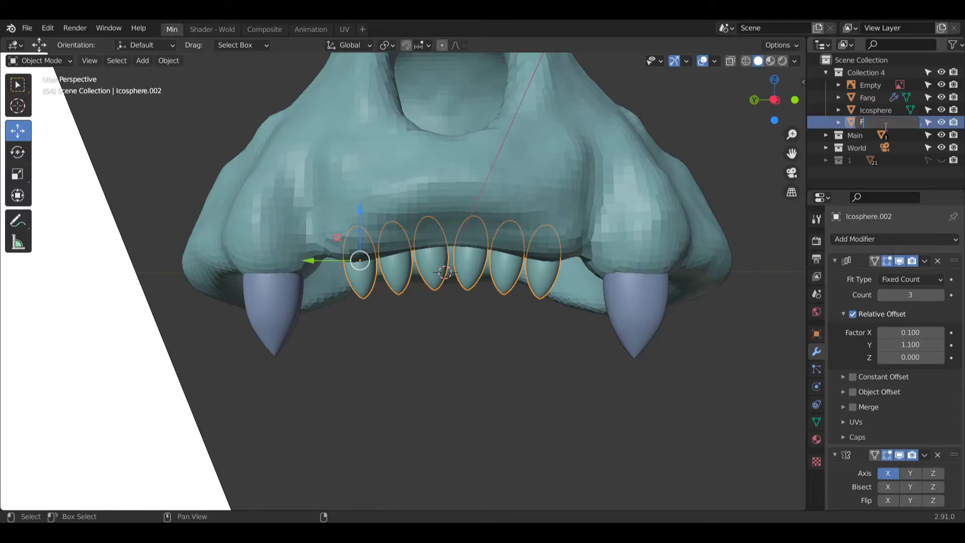
text(ront Teeth)
key(Return)
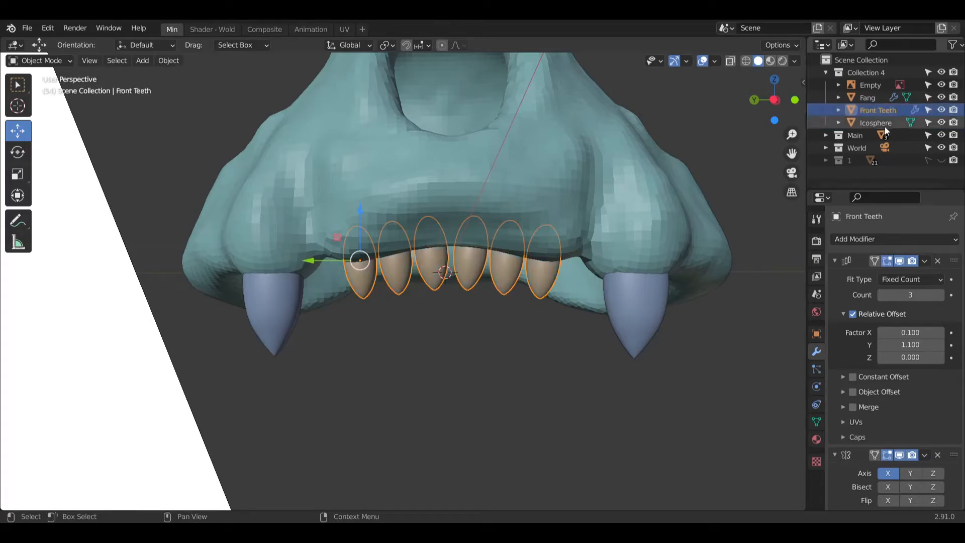
Step: Move the front teeth about -0.105 m along X toward the front of the jaw
middle_drag(417, 296, 374, 275)
click(421, 325)
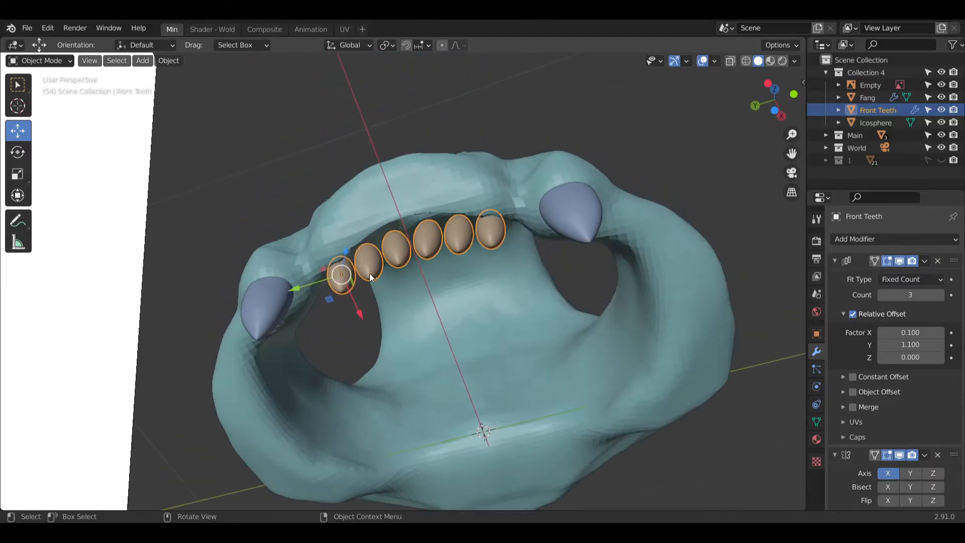
drag(360, 313, 354, 274)
Step: Adjust the front teeth's height in the upper jaw along Z, finishing with a downward move of about 0.015 m
middle_drag(354, 273, 392, 209)
scroll(388, 171, up, 3)
middle_drag(377, 160, 420, 215)
scroll(413, 224, up, 1)
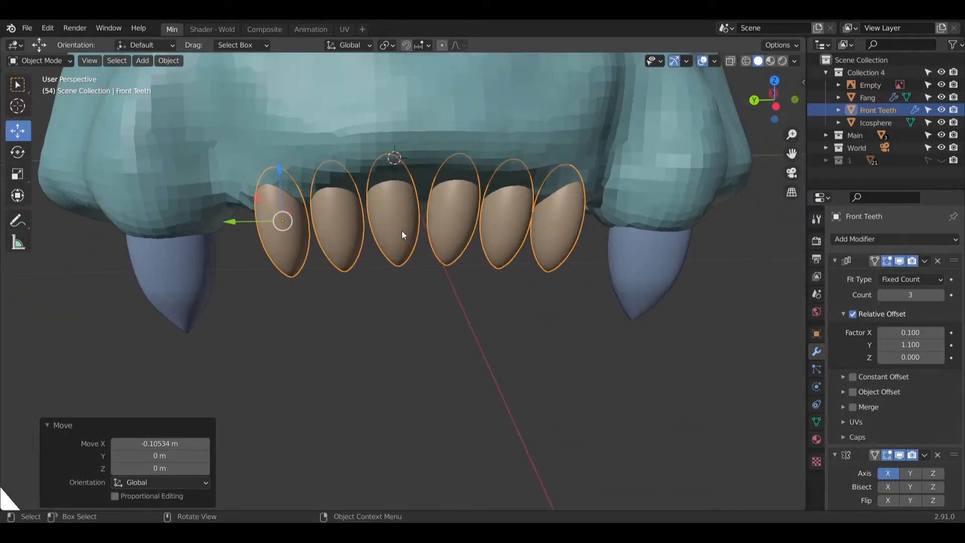
drag(273, 177, 275, 163)
middle_drag(303, 231, 291, 264)
drag(293, 265, 383, 175)
middle_drag(382, 174, 382, 261)
drag(299, 153, 298, 169)
middle_drag(365, 360, 381, 246)
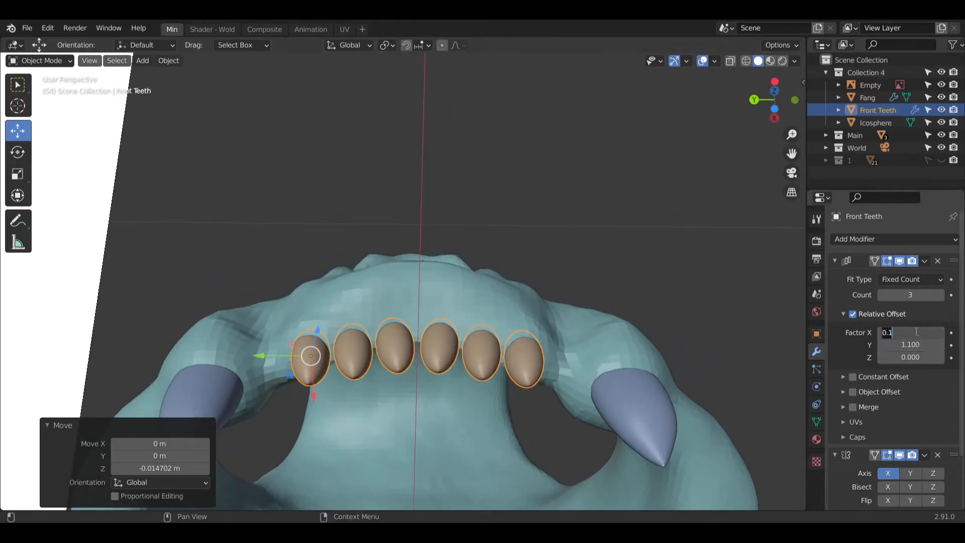
Step: Set the Front Teeth array's relative offset Factor X to 0.5
key(Return)
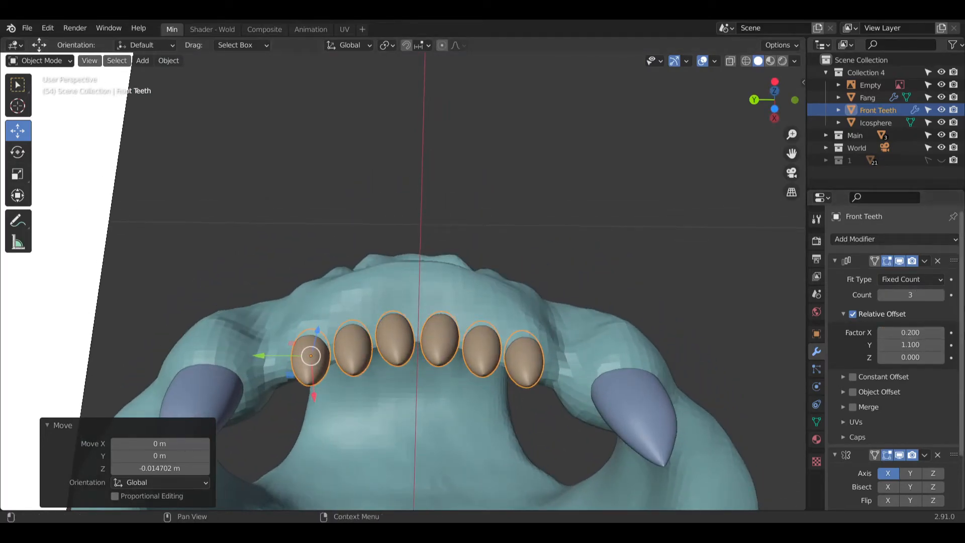
text(.3)
key(Return)
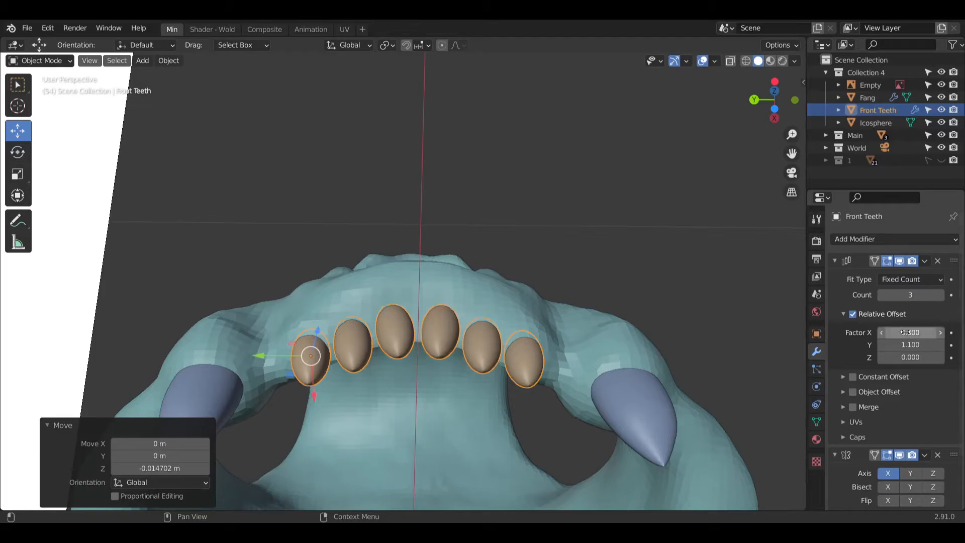
click(933, 329)
key(Return)
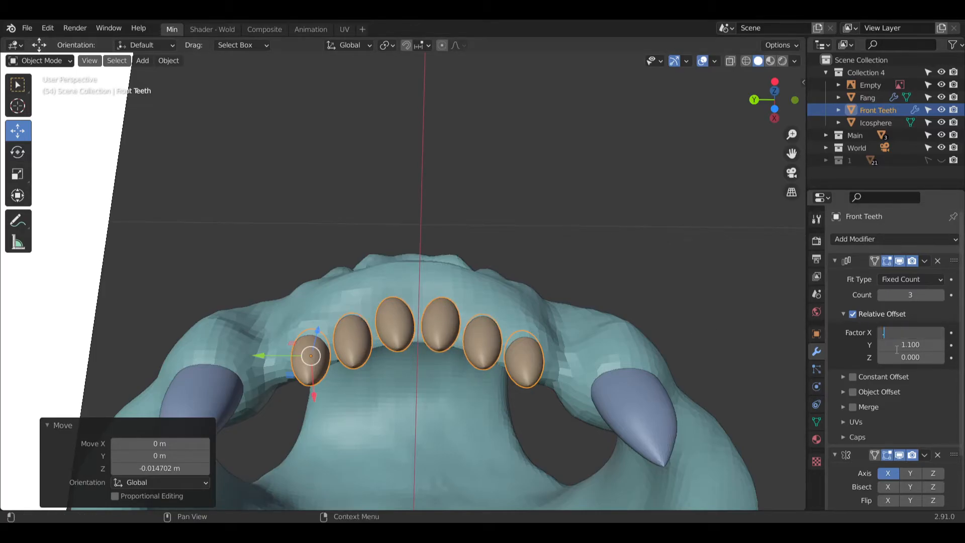
text(.5)
key(Return)
middle_drag(587, 270, 568, 424)
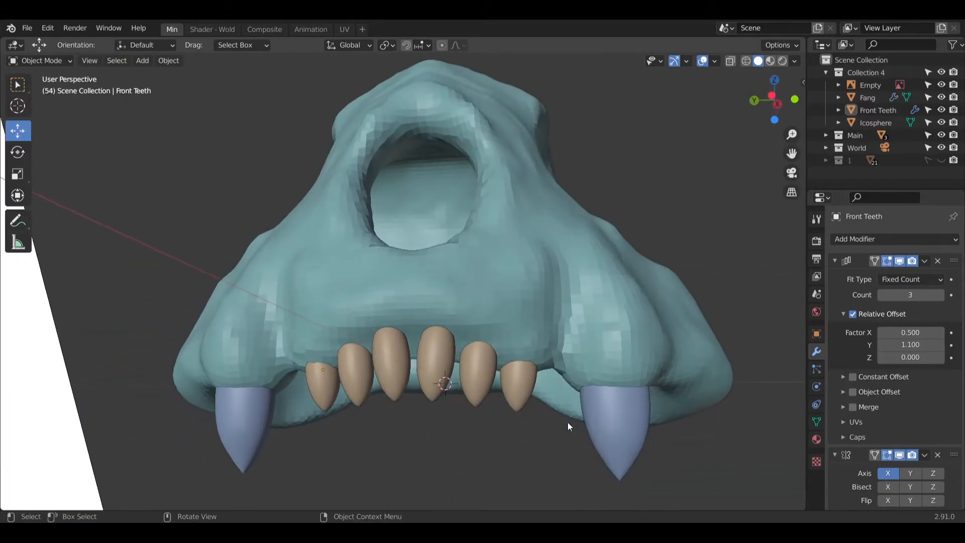
Step: Select the skull mesh, switch it to Sculpt Mode and examine the bone around the front teeth
click(295, 260)
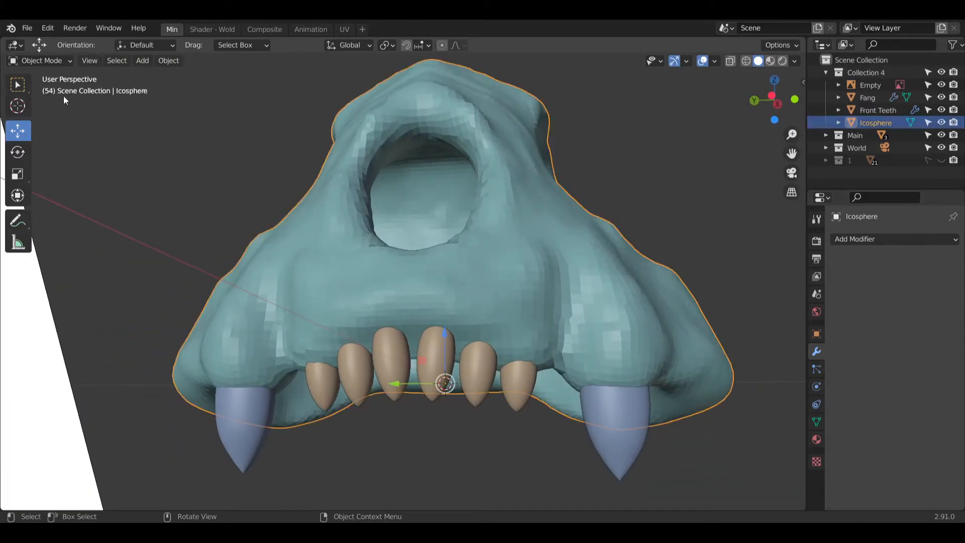
click(56, 62)
click(61, 100)
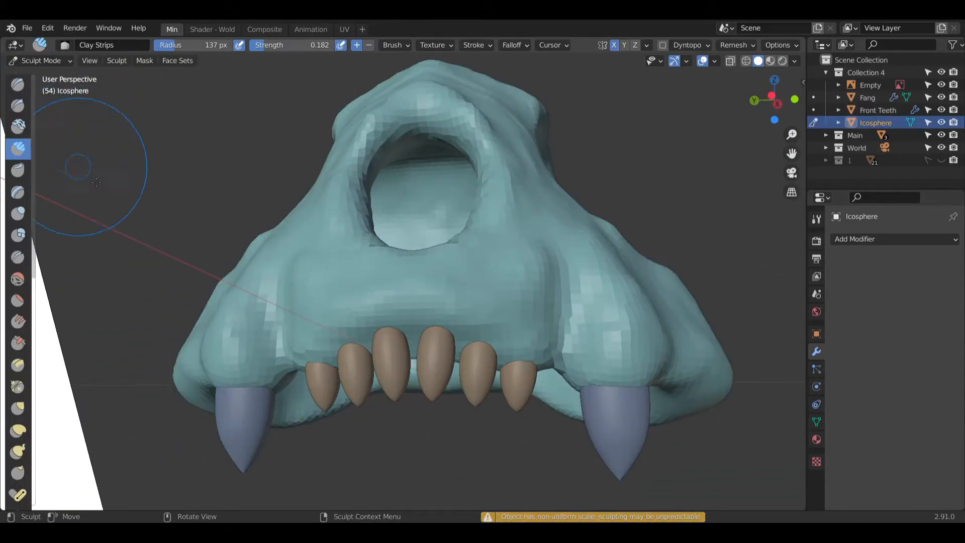
mouse_move(387, 284)
mouse_down()
mouse_move(403, 299)
mouse_move(408, 285)
mouse_up()
mouse_move(408, 285)
middle_down()
mouse_move(427, 314)
mouse_move(431, 303)
mouse_move(415, 288)
mouse_move(429, 291)
middle_up()
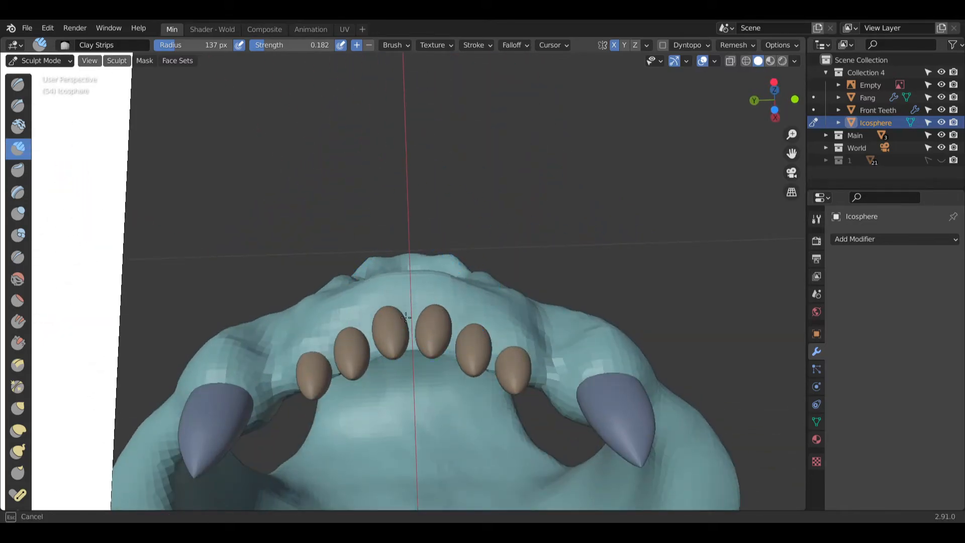
middle_drag(408, 289, 399, 274)
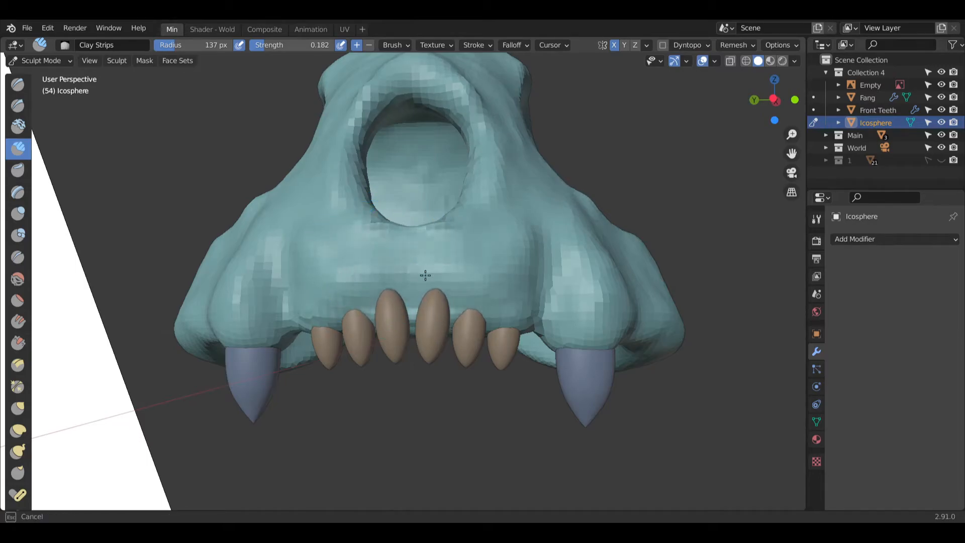
middle_drag(406, 277, 424, 329)
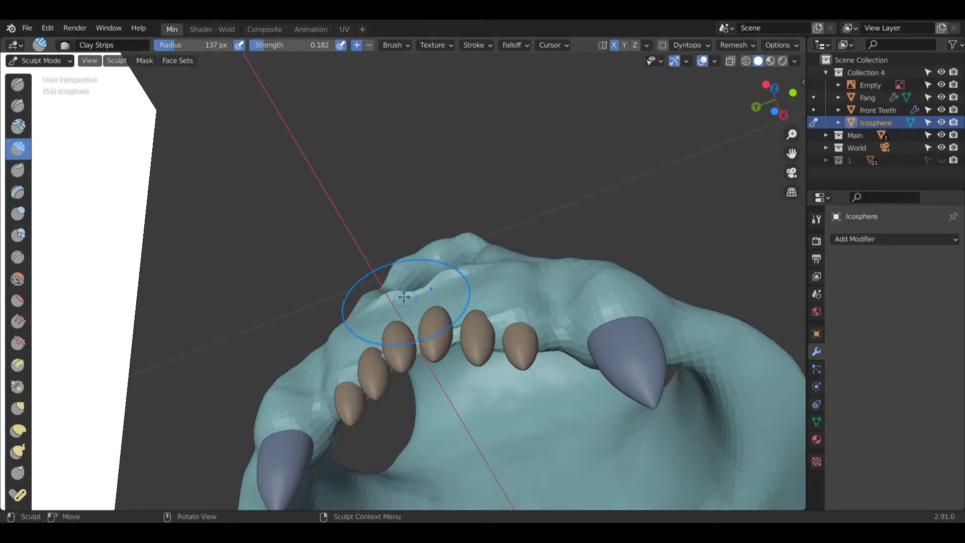
middle_drag(410, 302, 453, 388)
Step: Inflate the bone above the front teeth with the Inflate/Deflate brush and undo the last stroke
click(23, 219)
middle_drag(322, 261, 367, 280)
mouse_move(352, 291)
mouse_down()
mouse_move(505, 279)
mouse_move(643, 297)
mouse_move(569, 274)
mouse_move(616, 306)
mouse_up()
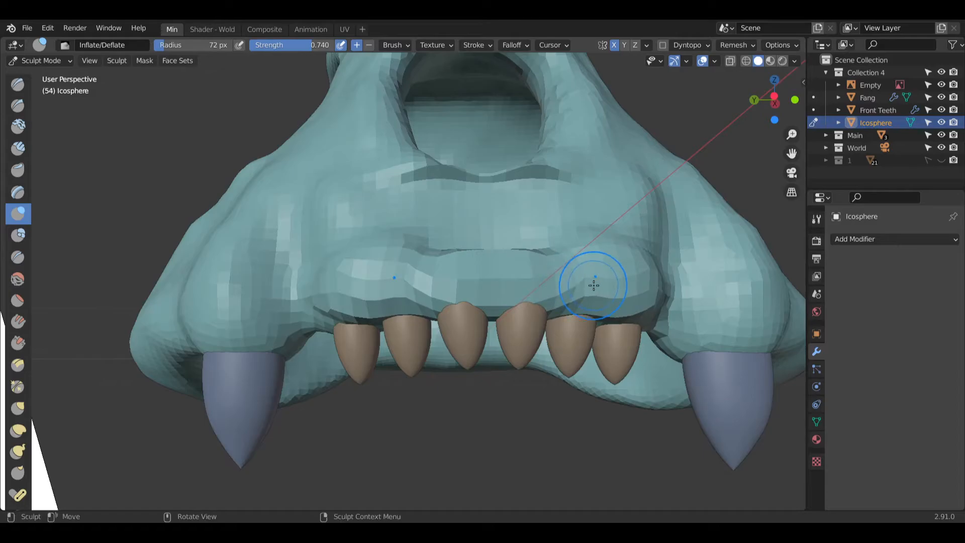
key(ctrl+z)
Step: Inflate the front of the muzzle between the nasal opening and the front teeth
click(18, 150)
mouse_move(362, 207)
middle_down()
mouse_move(374, 226)
mouse_move(466, 266)
mouse_move(447, 283)
mouse_move(436, 272)
mouse_move(452, 287)
mouse_move(570, 311)
mouse_move(593, 370)
mouse_move(564, 345)
mouse_move(405, 314)
mouse_move(387, 289)
middle_up()
scroll(394, 247, down, 2)
scroll(451, 287, up, 3)
key(i)
middle_drag(471, 306, 438, 296)
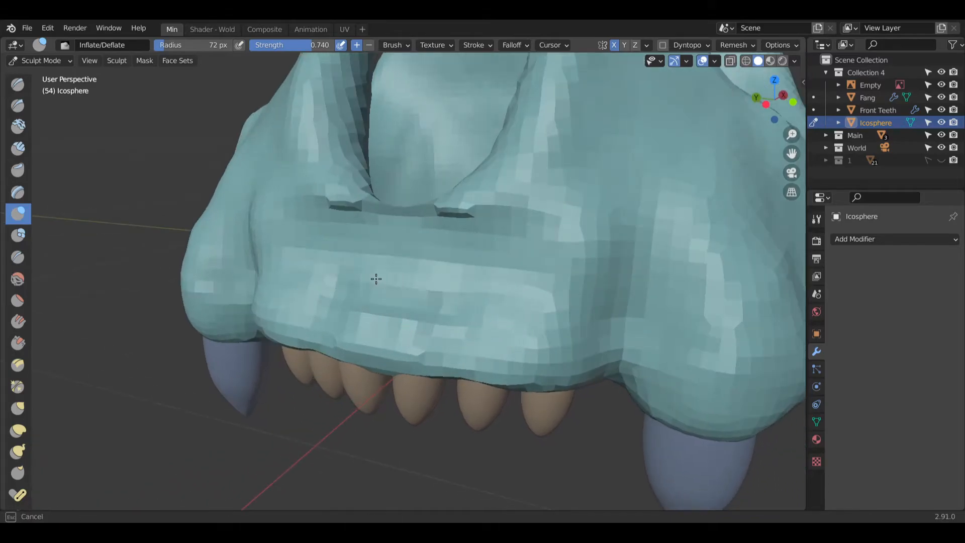
mouse_move(403, 236)
mouse_down()
mouse_move(397, 224)
mouse_move(491, 218)
mouse_move(472, 231)
mouse_move(490, 246)
mouse_up()
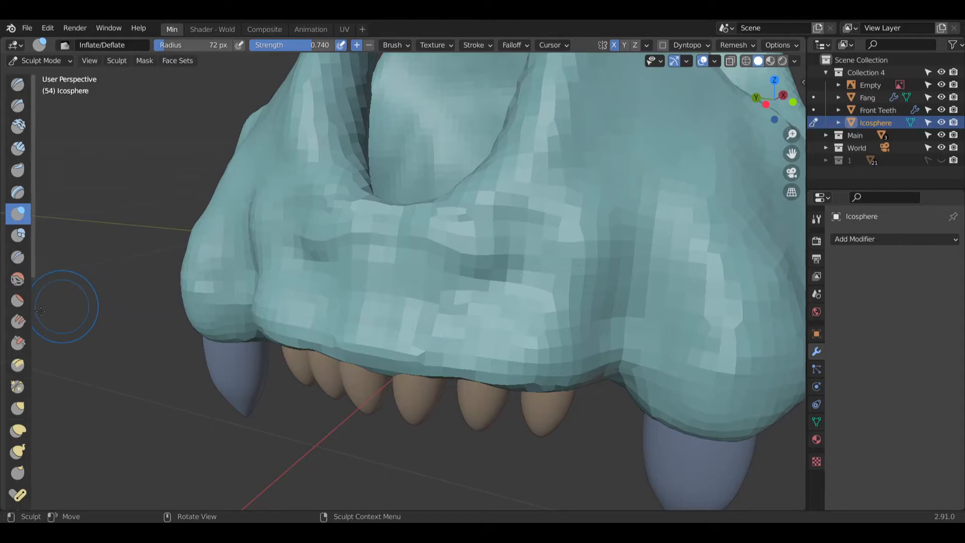
Step: Smooth the inflated front of the muzzle below the nasal opening with the Smooth brush
click(18, 278)
scroll(366, 222, down, 3)
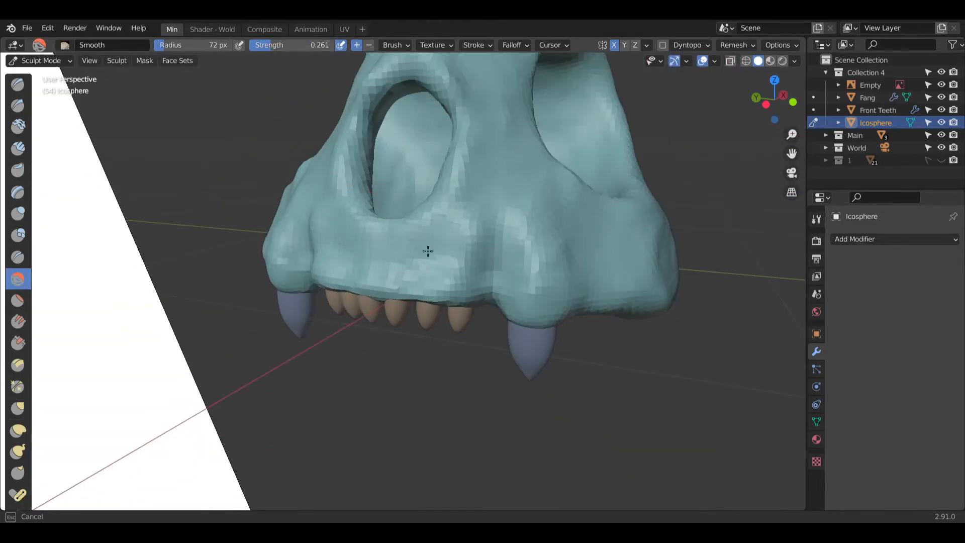
middle_drag(403, 274, 334, 306)
middle_drag(206, 290, 302, 306)
scroll(367, 317, up, 3)
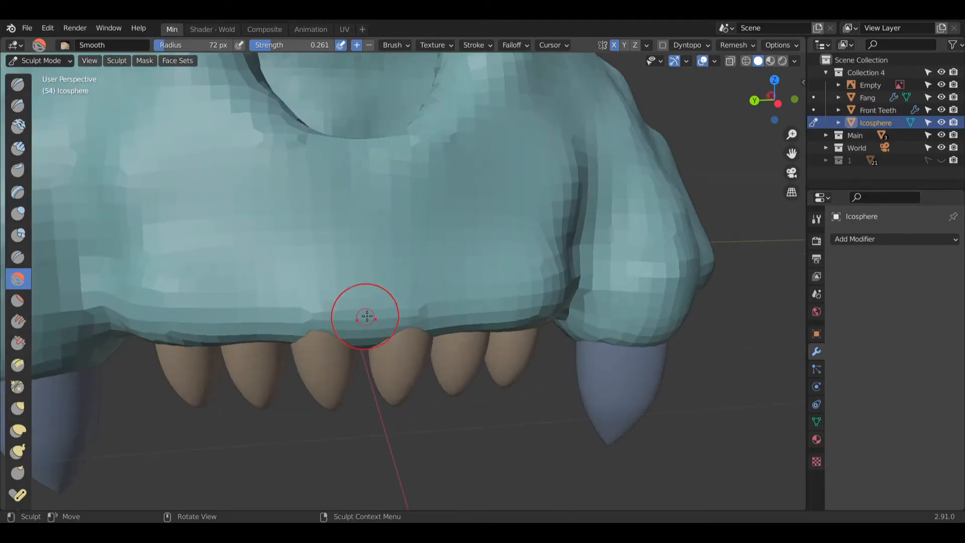
Step: Inflate the gum line above the front teeth with the Inflate/Deflate brush so the bone covers the tooth roots
click(18, 214)
mouse_move(339, 326)
mouse_down()
mouse_move(397, 314)
mouse_move(326, 308)
mouse_move(357, 316)
mouse_move(439, 299)
mouse_move(417, 291)
mouse_up()
mouse_move(266, 312)
mouse_down()
mouse_move(386, 318)
mouse_move(196, 322)
mouse_move(351, 308)
mouse_up()
mouse_move(369, 270)
mouse_down()
mouse_move(234, 272)
mouse_move(472, 240)
mouse_up()
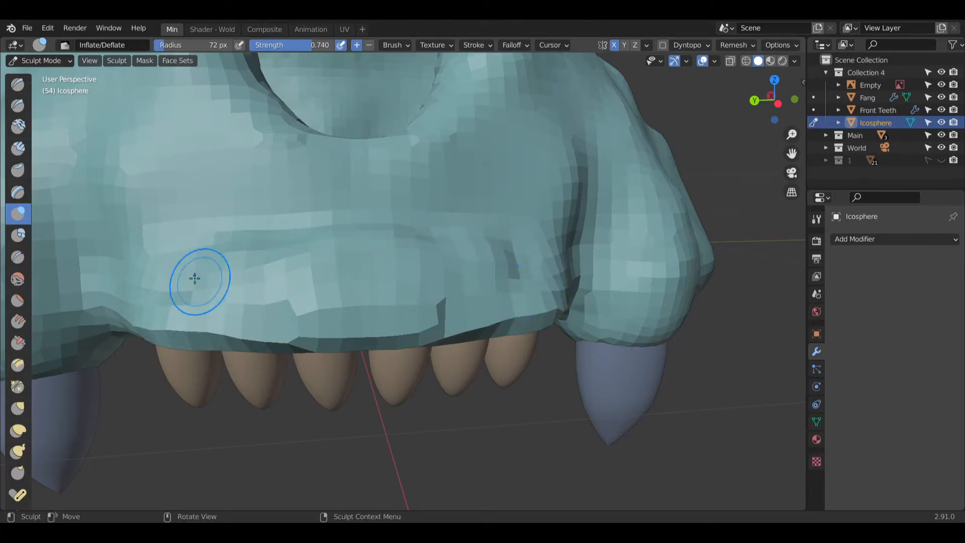
Step: Smooth the inflated gum line and the sides of the muzzle with the Smooth brush at a 118 px radius
click(17, 279)
scroll(247, 248, down, 3)
mouse_move(224, 231)
mouse_down()
mouse_move(231, 244)
mouse_move(324, 258)
mouse_move(230, 260)
mouse_up()
middle_drag(364, 327, 417, 295)
drag(449, 290, 481, 309)
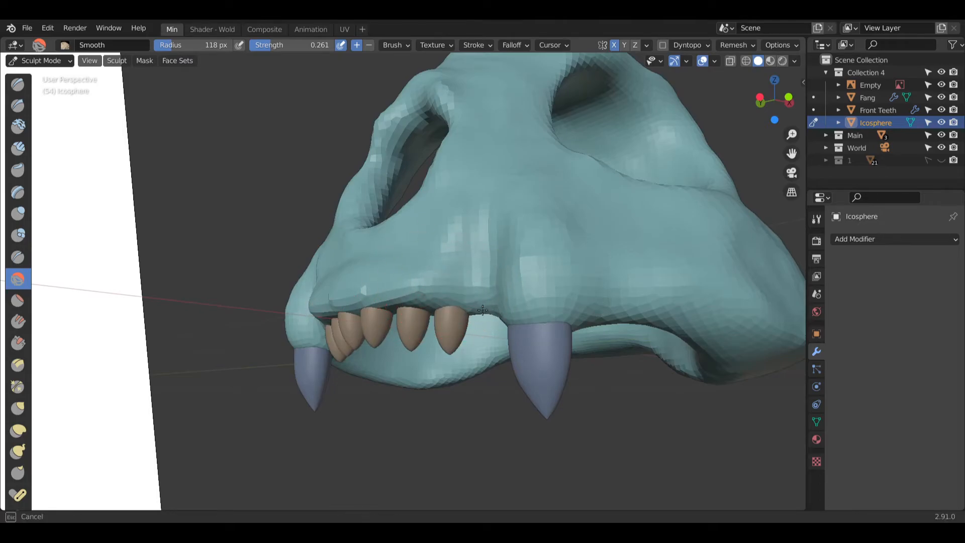
middle_drag(441, 277, 394, 272)
drag(394, 272, 388, 291)
mouse_move(396, 263)
middle_down()
mouse_move(383, 309)
mouse_move(318, 263)
middle_up()
mouse_move(318, 263)
mouse_down()
mouse_move(276, 243)
mouse_move(249, 245)
mouse_up()
drag(273, 198, 292, 195)
mouse_move(291, 195)
middle_down()
mouse_move(366, 237)
mouse_move(428, 183)
mouse_move(334, 183)
mouse_move(437, 233)
mouse_move(447, 226)
middle_up()
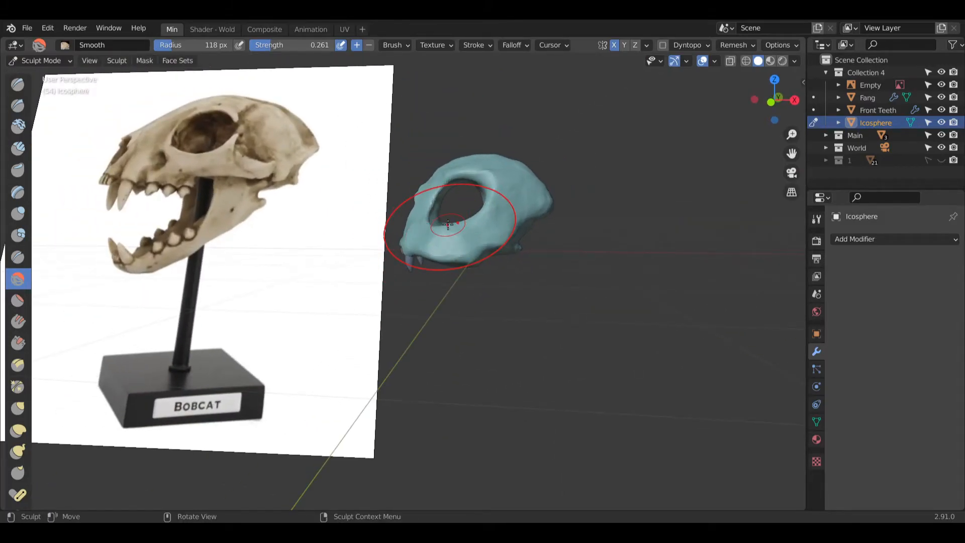
Step: Inflate the inner underside edges of both cheekbones behind the fangs with the Inflate/Deflate brush
scroll(421, 241, up, 7)
middle_drag(456, 284, 496, 252)
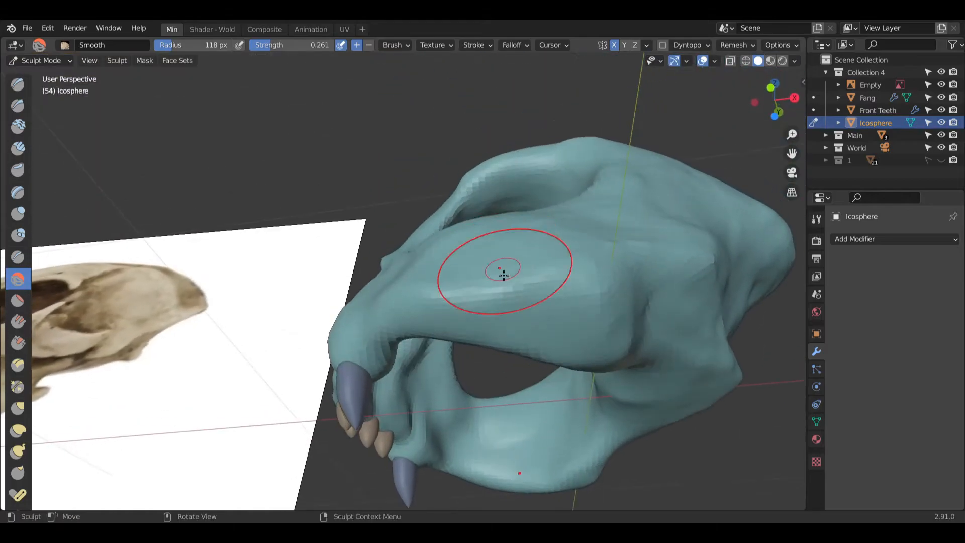
click(18, 221)
middle_drag(541, 211, 550, 161)
mouse_move(473, 128)
mouse_down()
mouse_move(501, 142)
mouse_move(573, 142)
mouse_move(563, 159)
mouse_move(596, 151)
mouse_up()
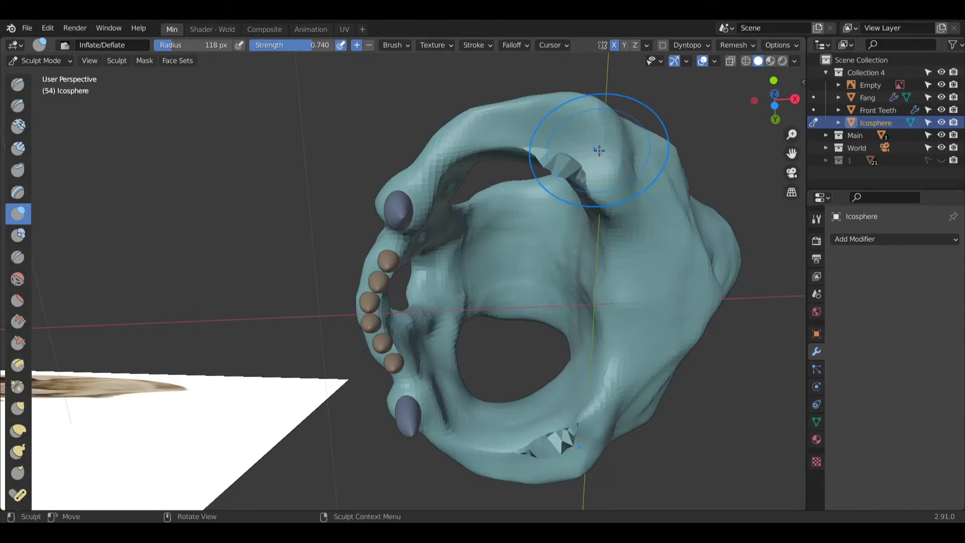
middle_drag(256, 221, 506, 222)
scroll(513, 196, up, 6)
mouse_move(471, 178)
ctrl+mouse_down()
mouse_move(498, 177)
mouse_move(483, 157)
ctrl+mouse_up()
scroll(493, 155, down, 6)
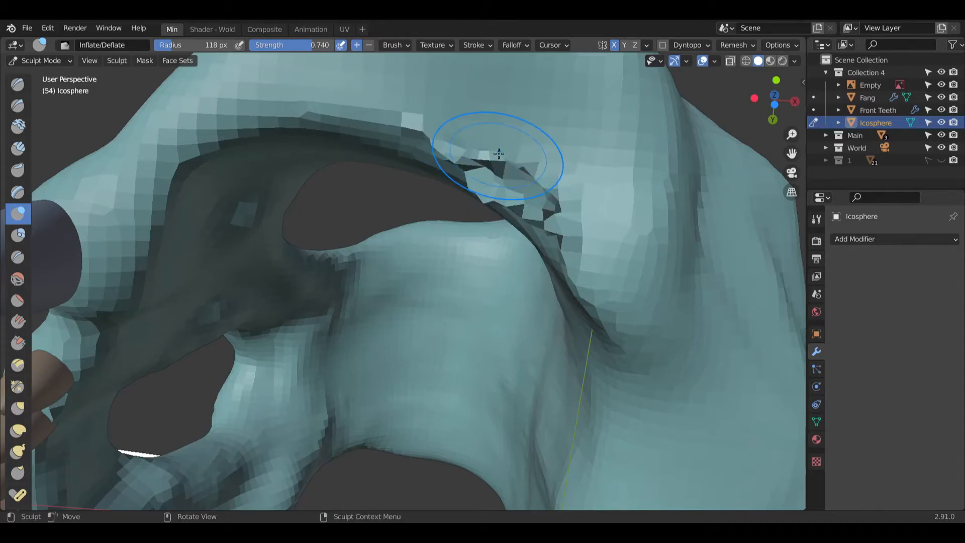
Step: Smooth the jagged inflated patches on the inner edges of the cheekbones with the Smooth brush
middle_drag(550, 226, 523, 254)
mouse_move(588, 214)
middle_down()
mouse_move(586, 190)
mouse_move(493, 231)
mouse_move(526, 138)
mouse_move(403, 286)
middle_up()
click(18, 279)
shift+middle_drag(394, 352, 379, 257)
scroll(379, 254, up, 3)
middle_drag(400, 204, 468, 224)
mouse_move(379, 143)
mouse_down()
mouse_move(392, 222)
mouse_move(405, 190)
mouse_move(387, 151)
mouse_up()
Step: Smooth the underside of the skull where the cheekbone meets the rear of the head
middle_drag(387, 151, 411, 172)
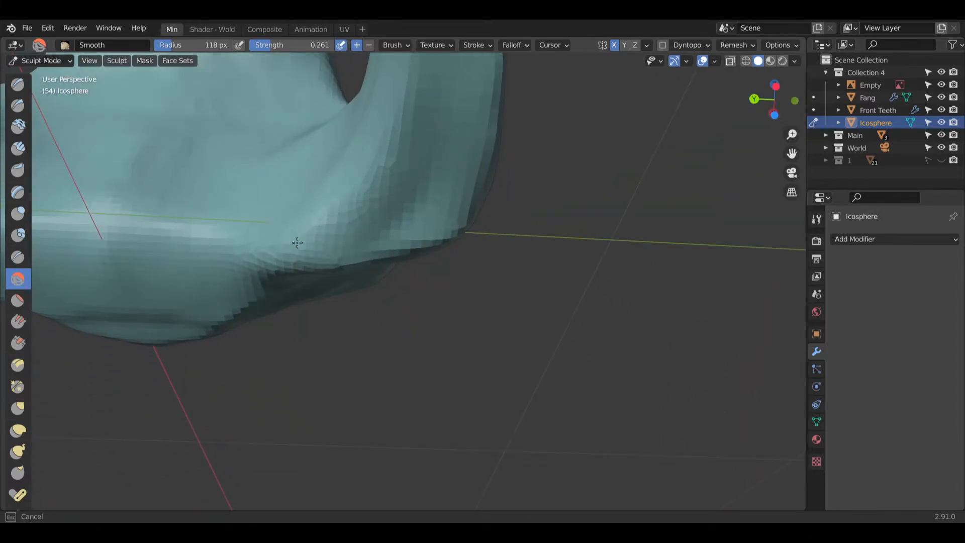
drag(281, 248, 286, 266)
drag(416, 240, 480, 236)
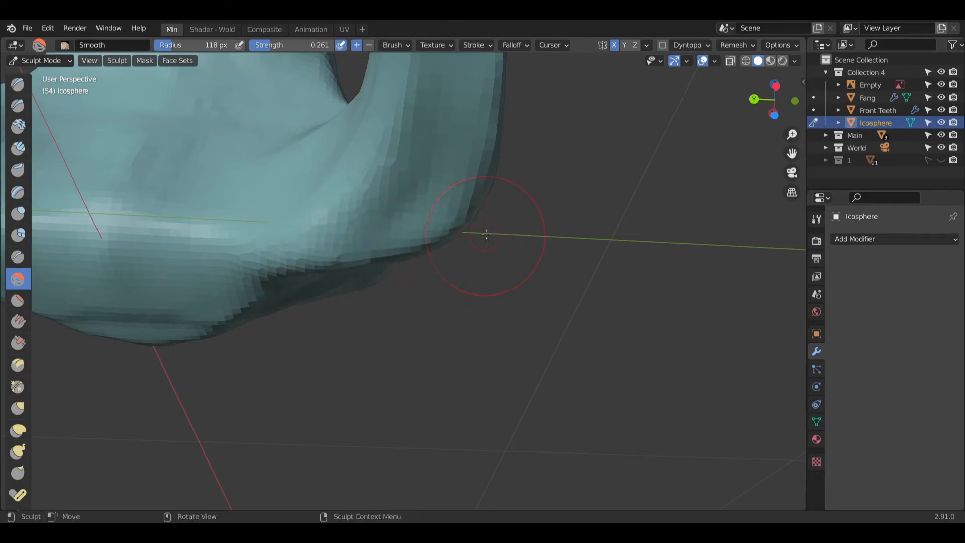
middle_drag(452, 195, 402, 186)
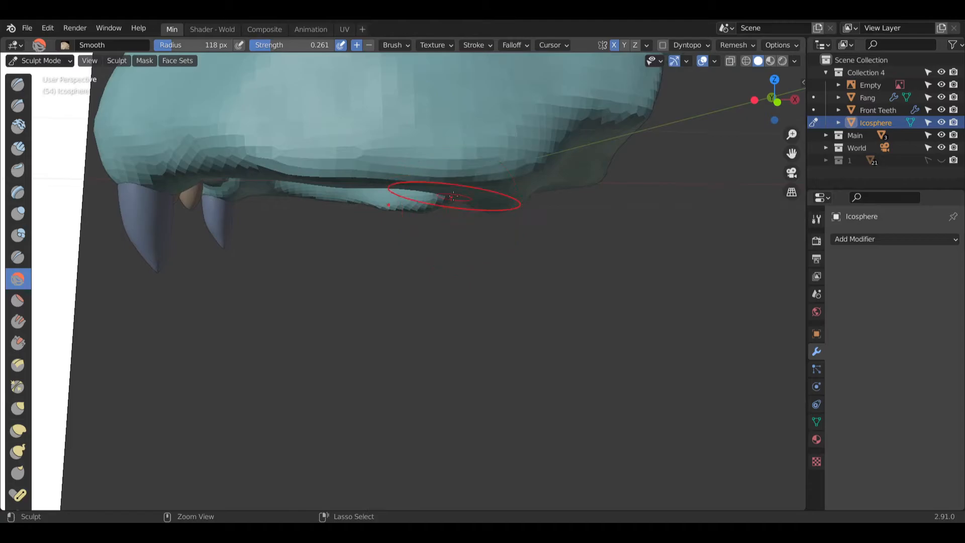
middle_drag(276, 151, 466, 229)
Step: Compare the skull's side profile and eye socket with the bobcat reference image
scroll(371, 190, down, 6)
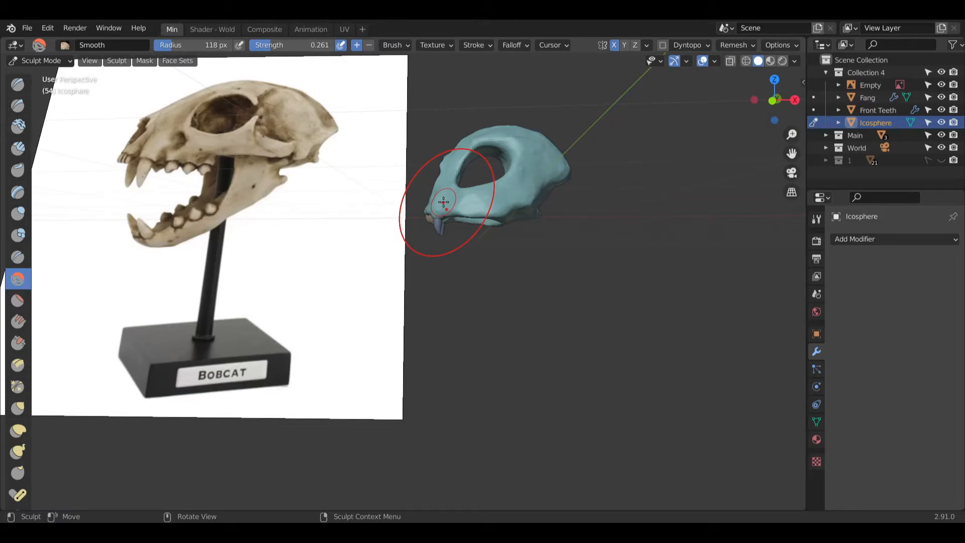
scroll(503, 191, up, 3)
scroll(447, 190, down, 4)
scroll(493, 189, up, 4)
scroll(533, 194, up, 4)
scroll(549, 201, down, 3)
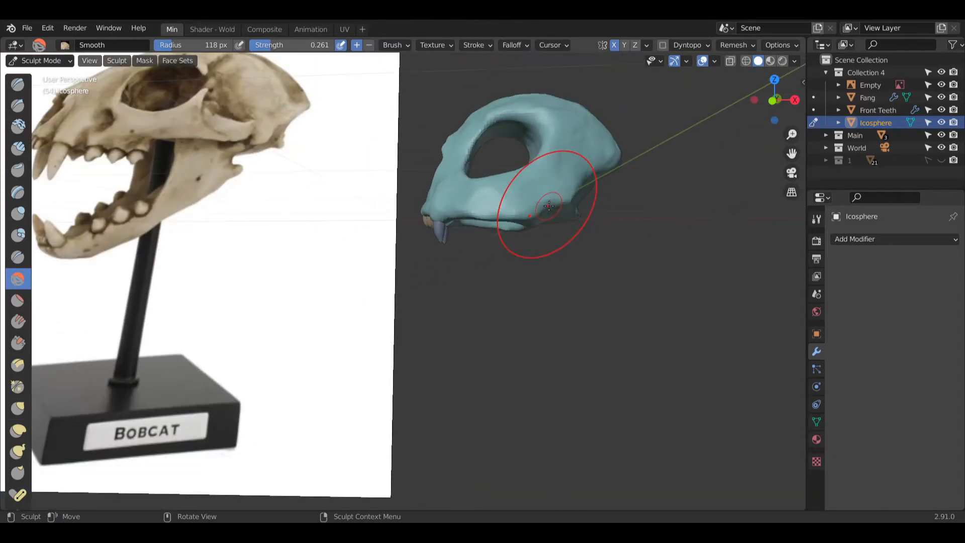
scroll(528, 226, down, 2)
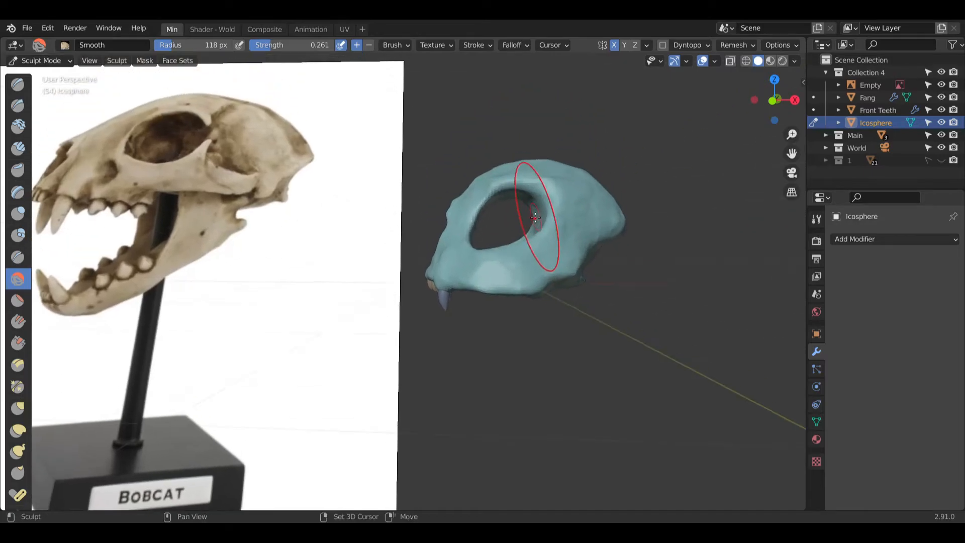
scroll(545, 233, up, 4)
mouse_move(545, 301)
middle_down()
mouse_move(546, 316)
mouse_move(508, 317)
mouse_move(715, 329)
mouse_move(524, 317)
mouse_move(615, 314)
mouse_move(540, 319)
mouse_move(518, 309)
middle_up()
mouse_move(627, 231)
middle_down()
mouse_move(448, 285)
mouse_move(542, 308)
middle_up()
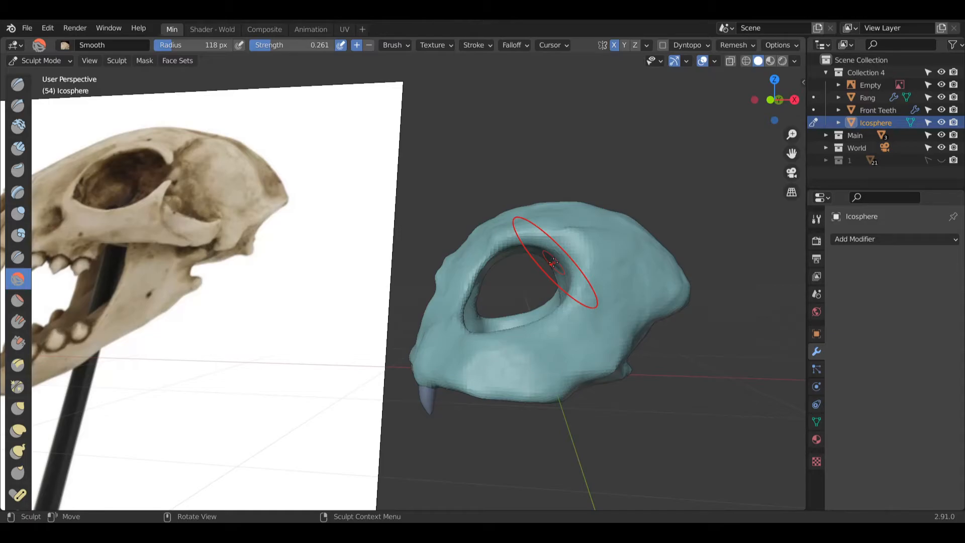
mouse_move(530, 283)
middle_down()
mouse_move(457, 351)
mouse_move(412, 354)
mouse_move(437, 357)
mouse_move(474, 340)
mouse_move(444, 348)
mouse_move(441, 321)
mouse_move(499, 321)
middle_up()
Step: Smooth the muzzle surface around the front teeth and fang root with the Smooth brush
scroll(499, 321, up, 4)
middle_drag(473, 372, 554, 372)
middle_drag(254, 398, 300, 393)
drag(301, 393, 278, 389)
middle_drag(362, 377, 280, 398)
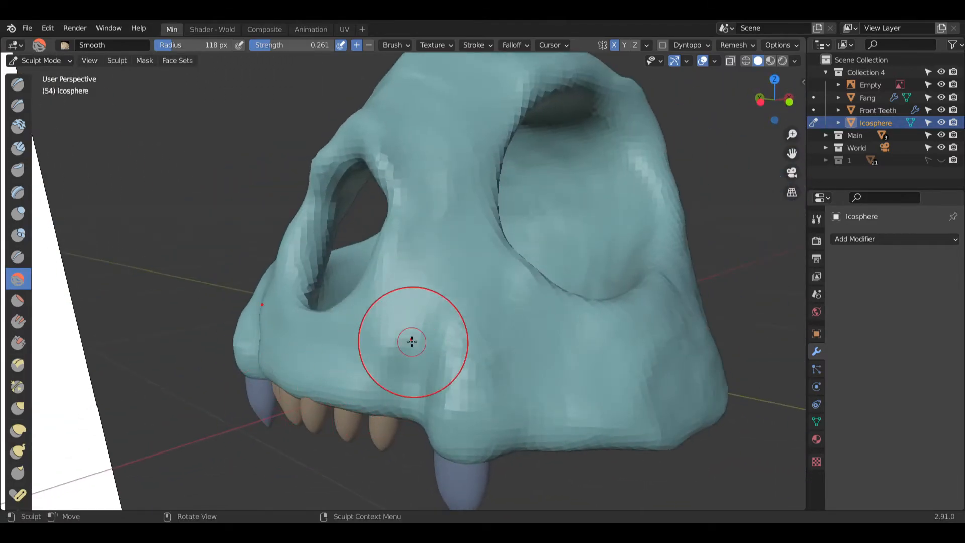
Step: Examine the side teeth in the bobcat reference against the skull's upper jaw behind the fangs
scroll(352, 327, up, 5)
scroll(517, 318, down, 5)
middle_drag(517, 319, 577, 339)
middle_drag(528, 236, 359, 250)
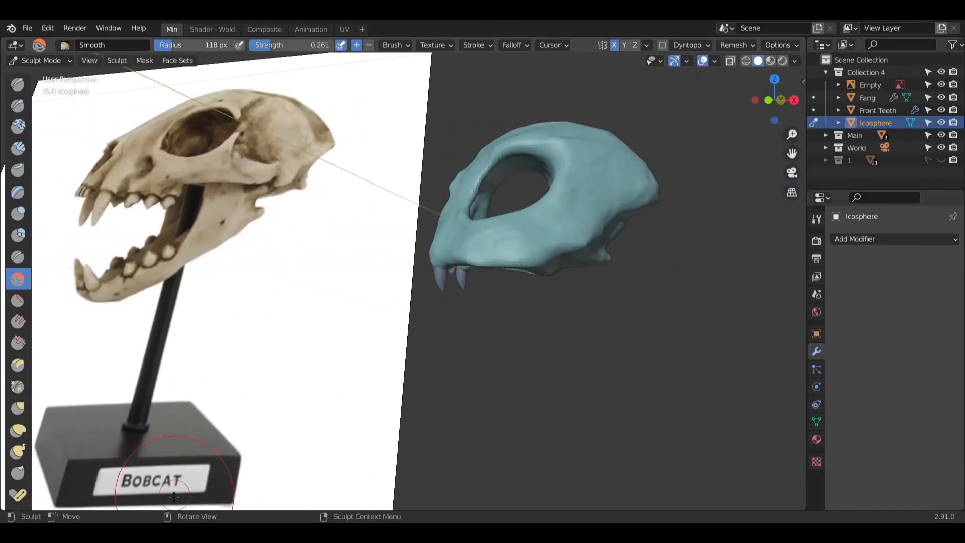
middle_drag(601, 222, 344, 330)
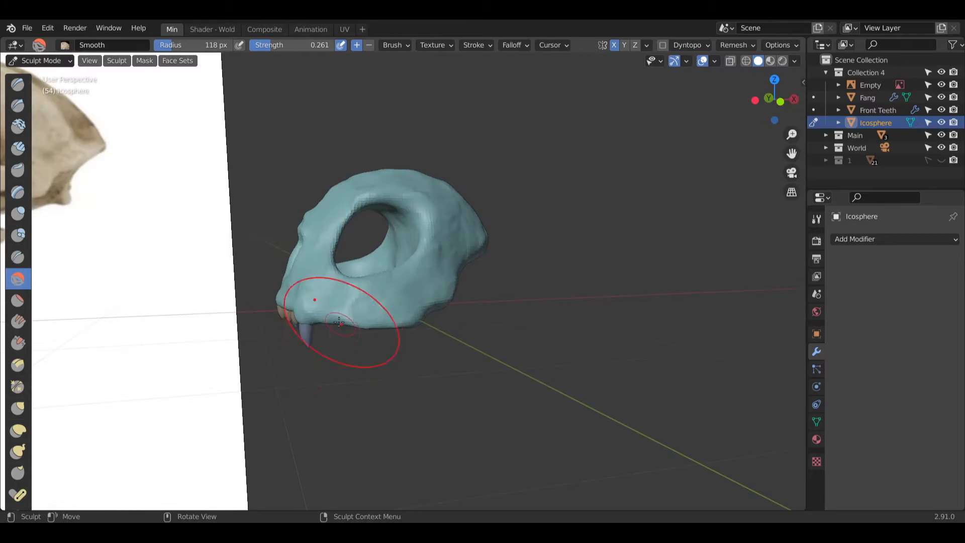
mouse_move(206, 266)
middle_down()
mouse_move(191, 266)
mouse_move(385, 238)
middle_up()
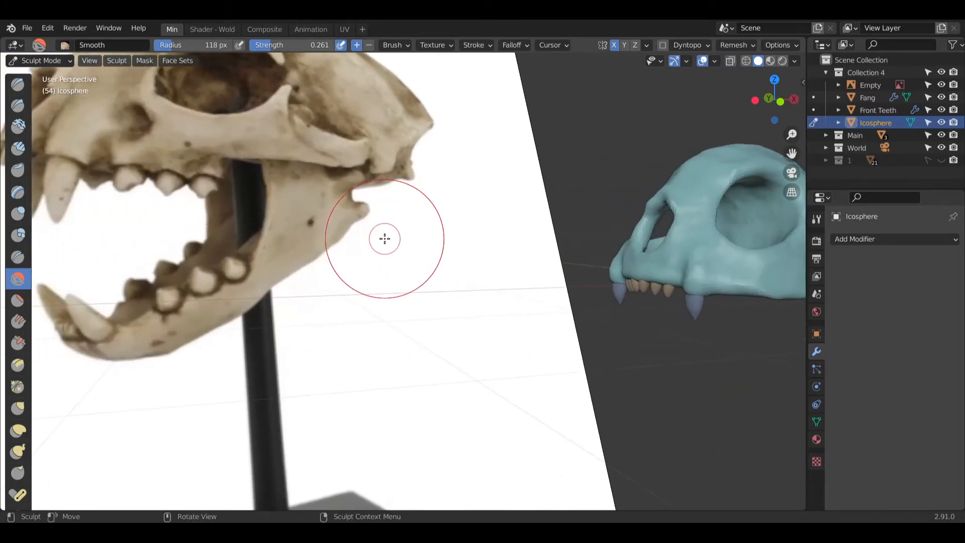
middle_drag(500, 209, 437, 327)
scroll(458, 367, up, 2)
mouse_move(458, 367)
middle_down()
mouse_move(399, 317)
mouse_move(302, 266)
middle_up()
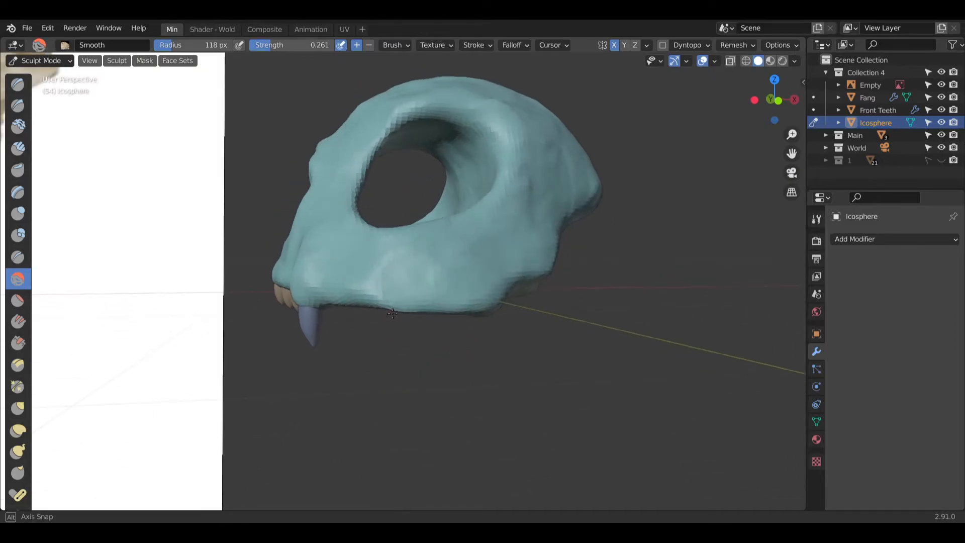
Step: Switch to Object Mode and add a cone mesh as the base for a side tooth
click(49, 61)
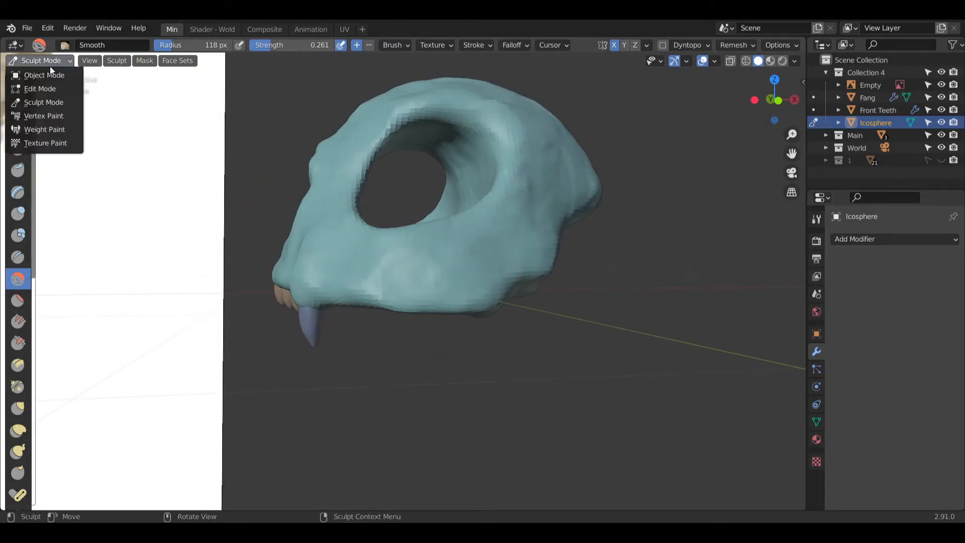
click(30, 74)
click(352, 363)
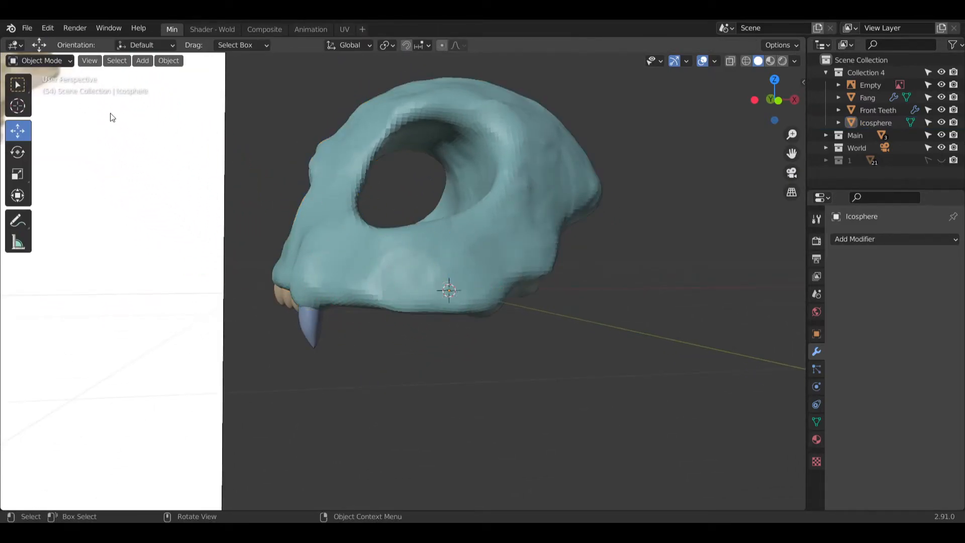
click(143, 60)
mouse_move(176, 77)
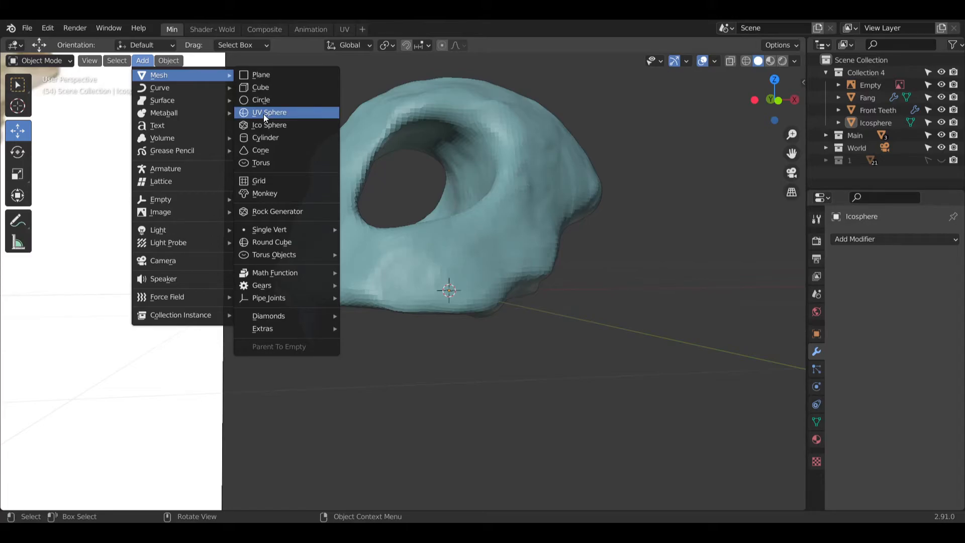
click(252, 149)
Step: Move the cone 1.6913 m along the X axis, clear of the skull
middle_drag(519, 320, 474, 194)
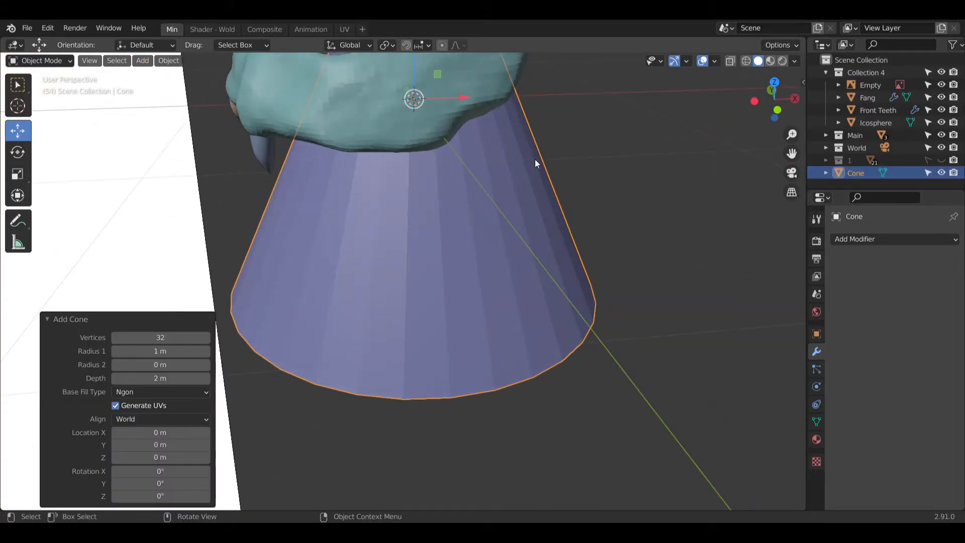
shift+middle_drag(537, 164, 459, 243)
drag(398, 173, 724, 182)
shift+middle_drag(673, 207, 525, 259)
middle_drag(525, 259, 457, 262)
scroll(603, 235, down, 4)
shift+middle_drag(629, 234, 446, 226)
middle_drag(488, 200, 352, 151)
Step: Put the cone in Edit Mode and subdivide one of its sloping side edges repeatedly
click(53, 64)
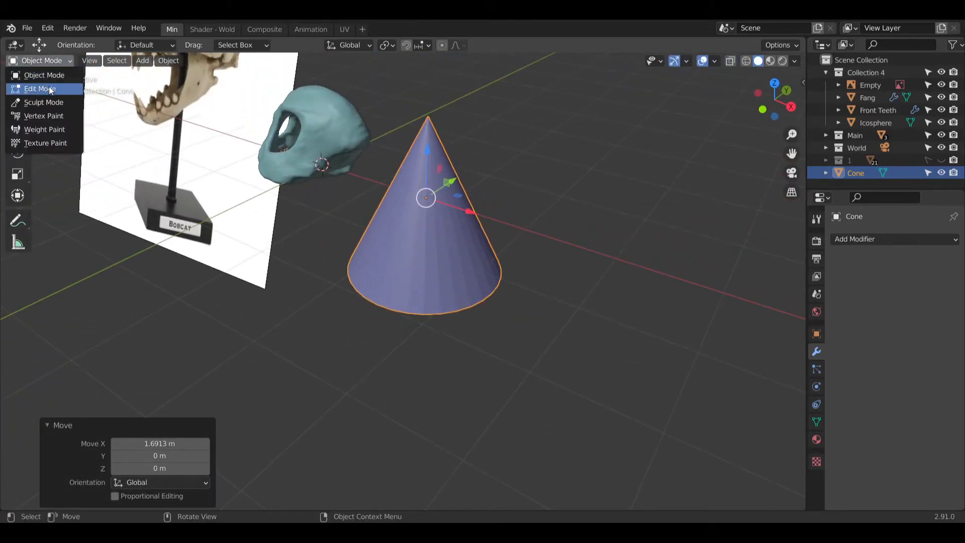
click(49, 88)
scroll(485, 198, up, 3)
middle_drag(484, 198, 442, 203)
click(95, 61)
middle_drag(601, 306, 457, 264)
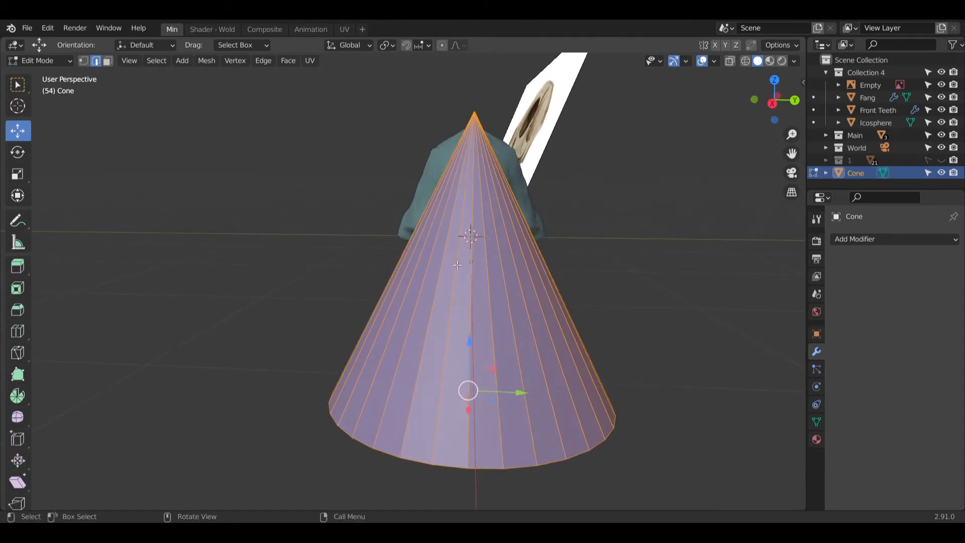
click(472, 274)
middle_drag(472, 309, 544, 325)
key(shift+r)
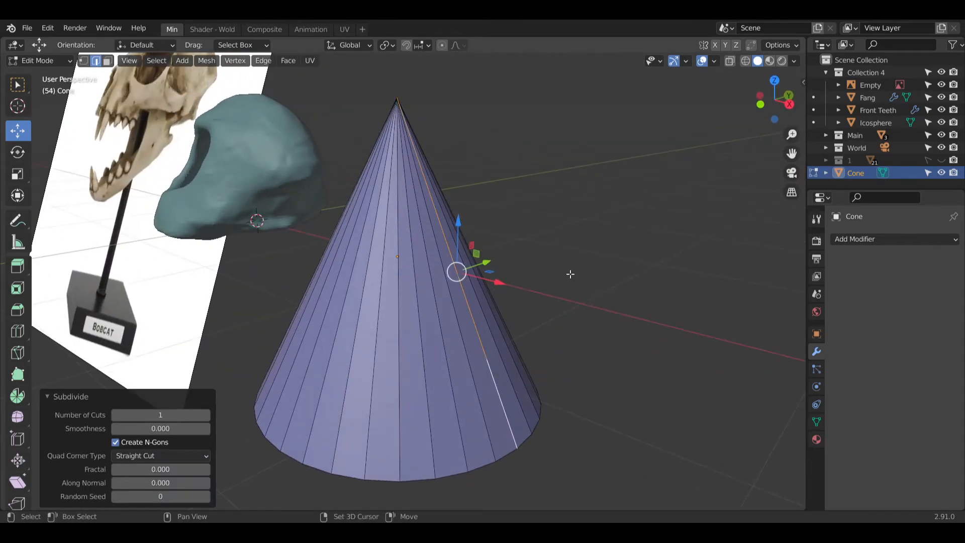
Step: Raise the middle vertex of the subdivided edge 0.71287 m along Z, using proportional editing with a size of 0.390
click(84, 61)
middle_drag(453, 271, 508, 220)
drag(479, 219, 496, 141)
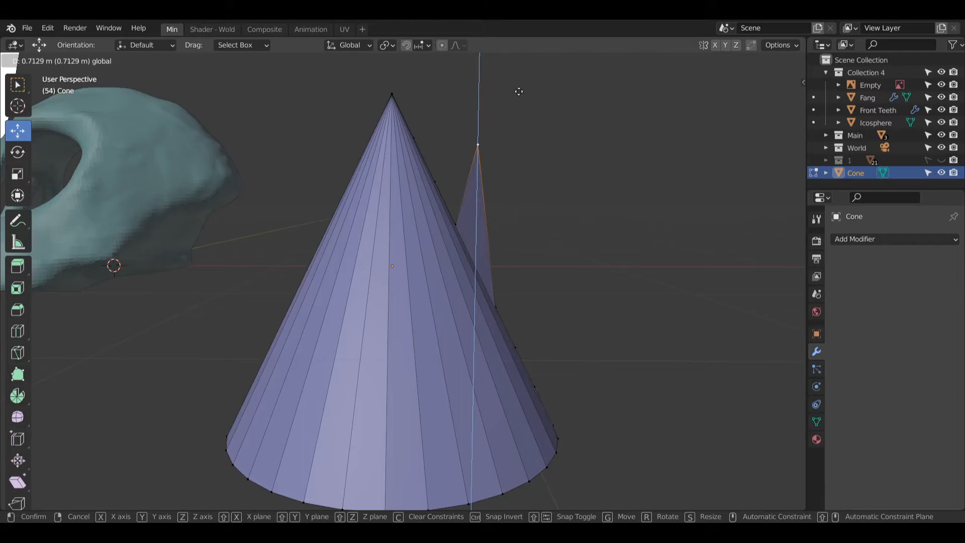
drag(519, 91, 519, 92)
click(126, 498)
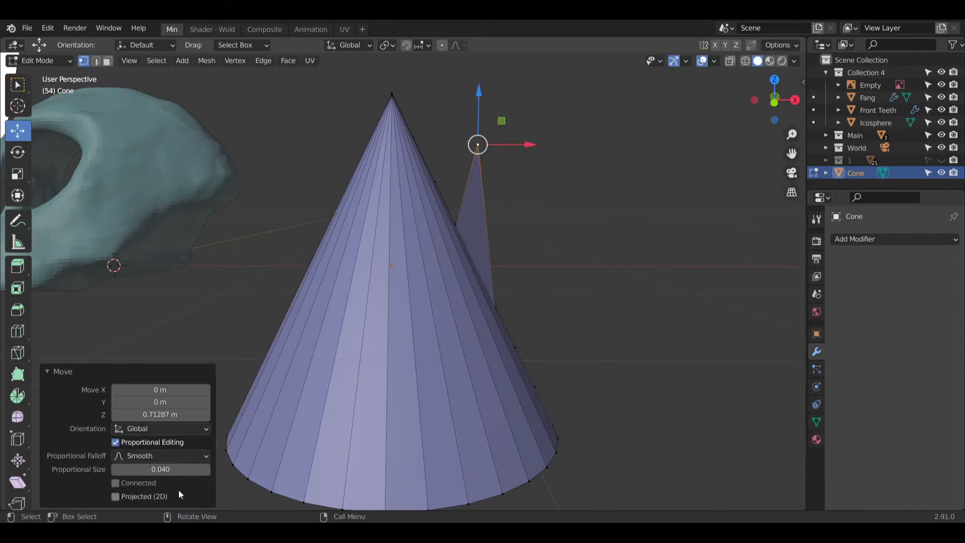
drag(160, 470, 165, 469)
middle_drag(281, 322, 323, 323)
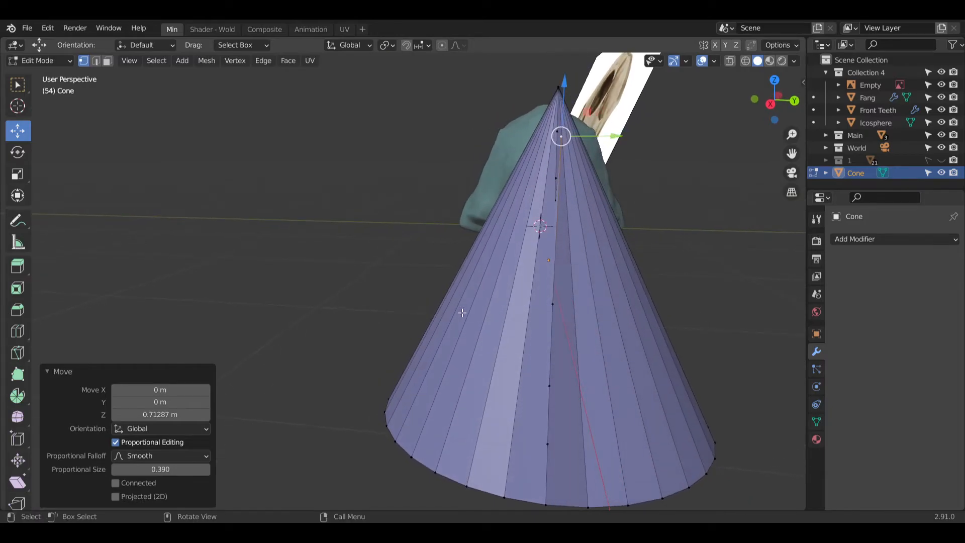
Step: Undo the vertex move and the last subdivisions of the cone's side edge
key(ctrl+z)
ctrl+click(550, 222)
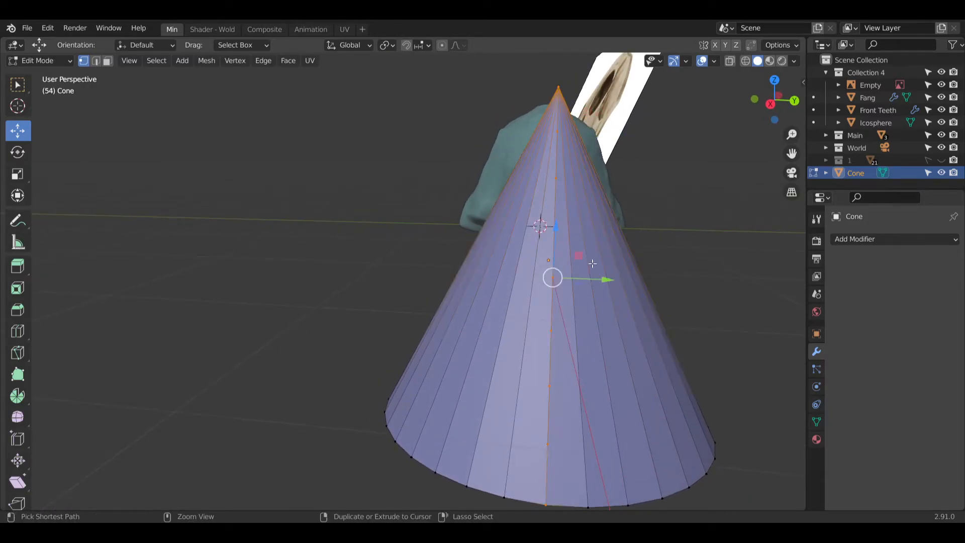
key(2)
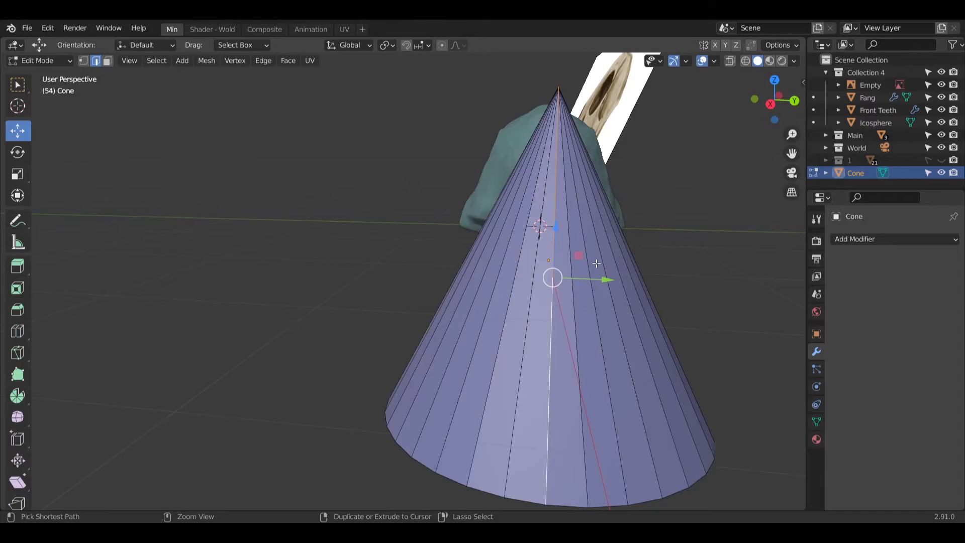
Step: Subdivide a strip of neighbouring faces on the cone's side repeatedly into a dense grid
key(a)
key(alt+a)
click(573, 281)
shift+click(540, 286)
right_click(533, 270)
click(533, 271)
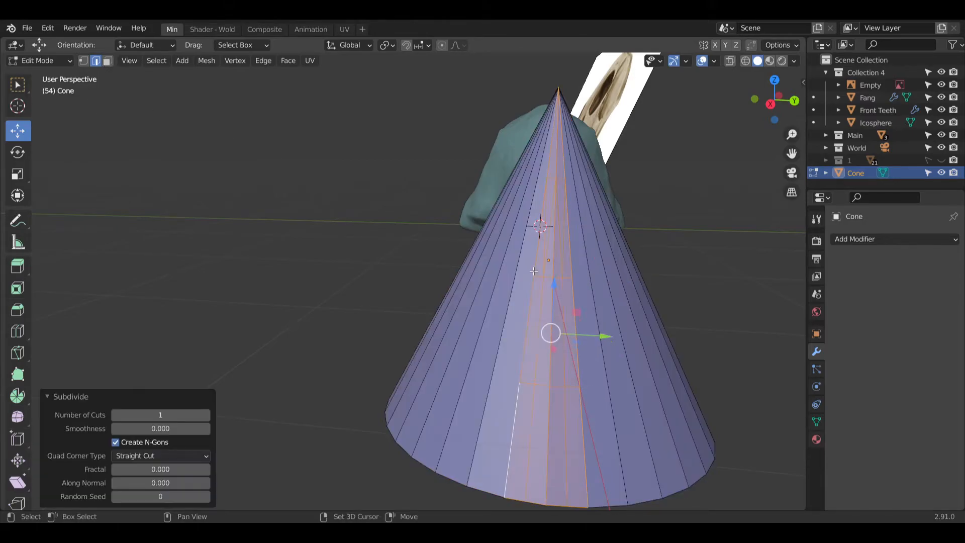
middle_drag(538, 277, 600, 267)
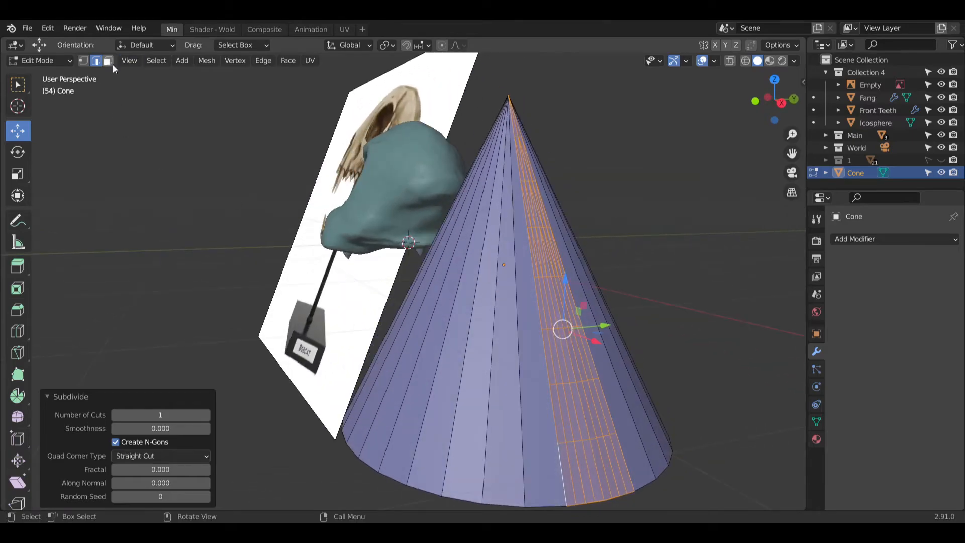
Step: Pull the middle vertices of the subdivided strip 0.55273 m up along Z to form a second point
scroll(559, 301, up, 5)
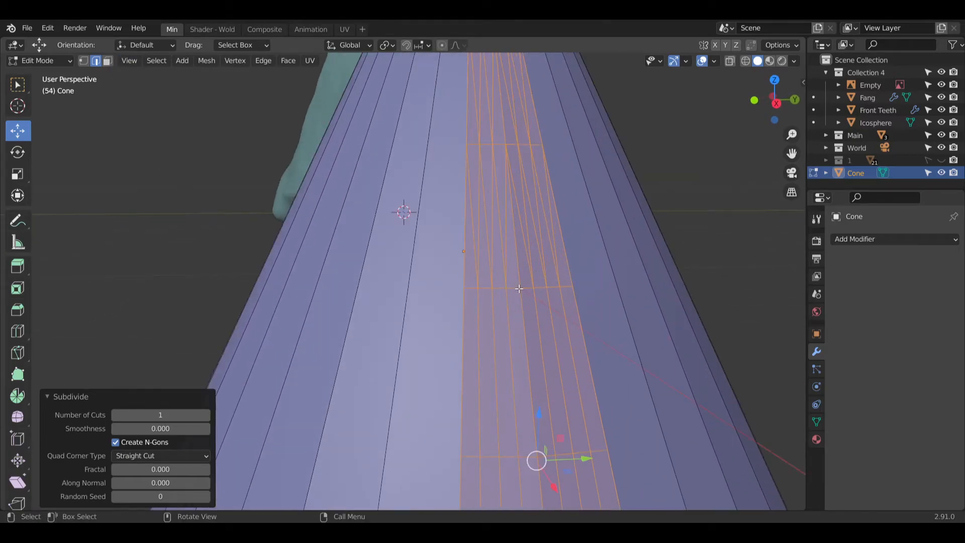
click(519, 289)
key(1)
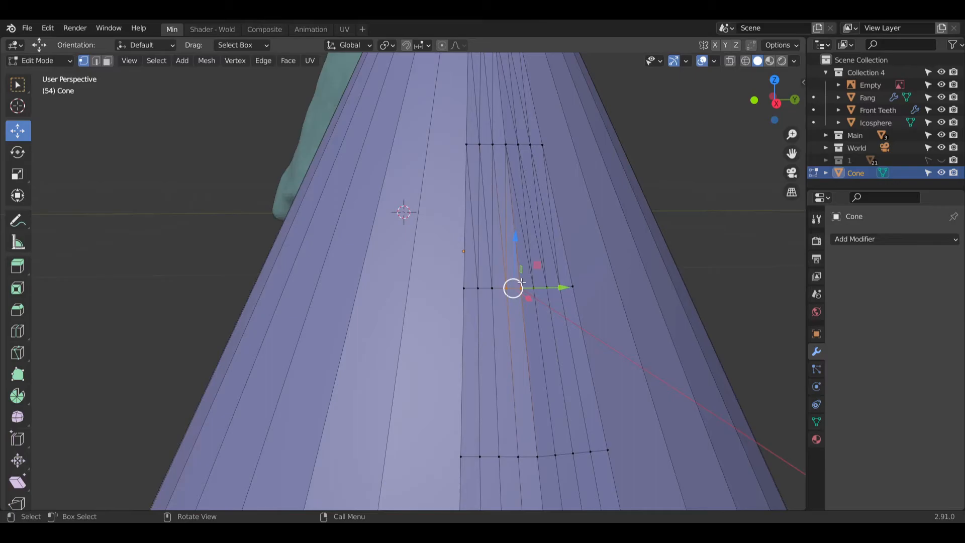
middle_drag(514, 264, 565, 226)
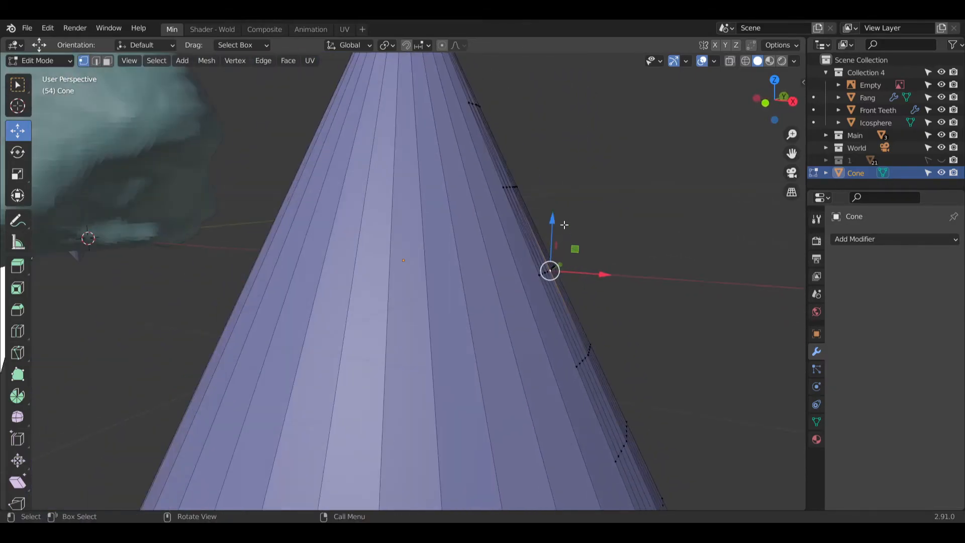
key(g)
click(605, 63)
middle_drag(605, 63, 456, 359)
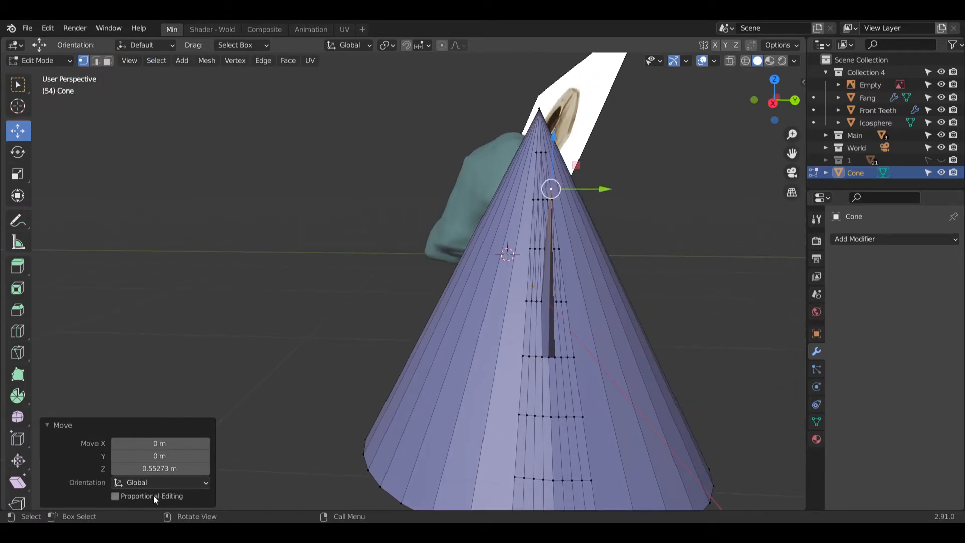
Step: Apply proportional editing to the vertex move with a smooth falloff and a proportional size of 0.150
click(116, 495)
middle_drag(503, 271, 535, 256)
scroll(511, 255, up, 3)
drag(172, 470, 164, 470)
middle_drag(489, 329, 475, 287)
scroll(475, 287, down, 5)
middle_drag(462, 247, 127, 334)
scroll(416, 302, up, 4)
Step: Switch the cone to Sculpt Mode and choose the Inflate/Deflate brush
click(47, 61)
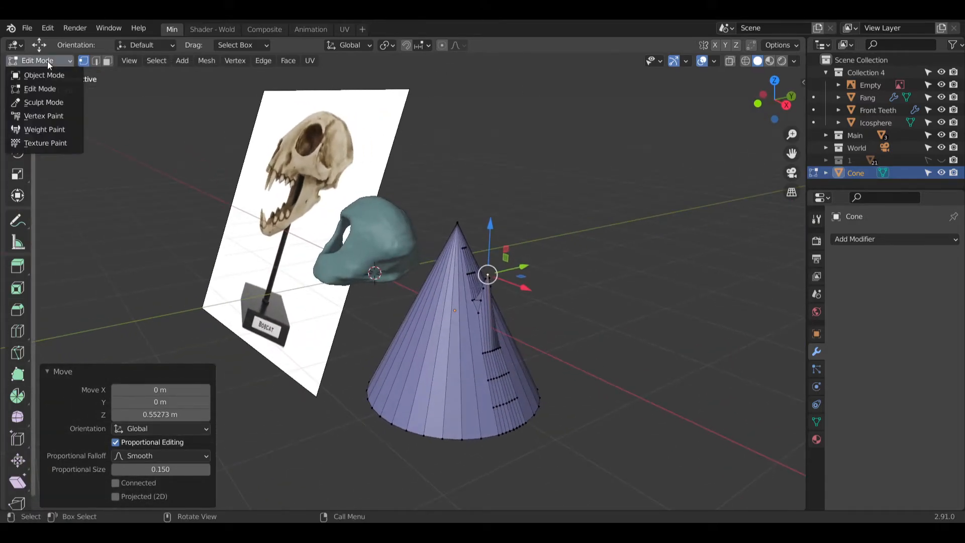
click(43, 102)
scroll(505, 348, up, 5)
middle_drag(506, 348, 563, 336)
scroll(453, 366, down, 6)
shift+middle_drag(382, 311, 354, 309)
mouse_move(354, 308)
middle_down()
mouse_move(368, 319)
mouse_move(347, 315)
middle_up()
scroll(342, 325, up, 5)
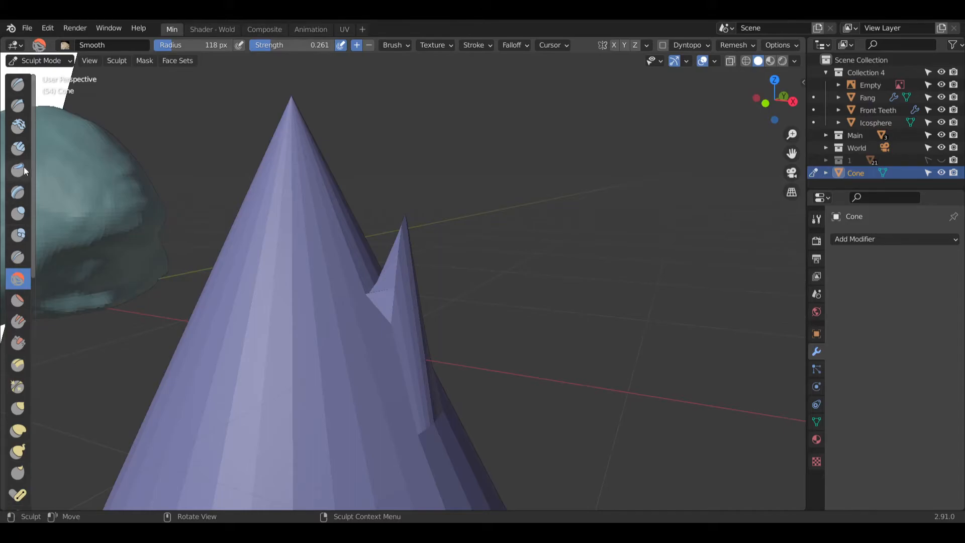
click(18, 214)
Step: Inflate the small spike on the cone's side and the surface next to it
middle_drag(301, 352, 428, 292)
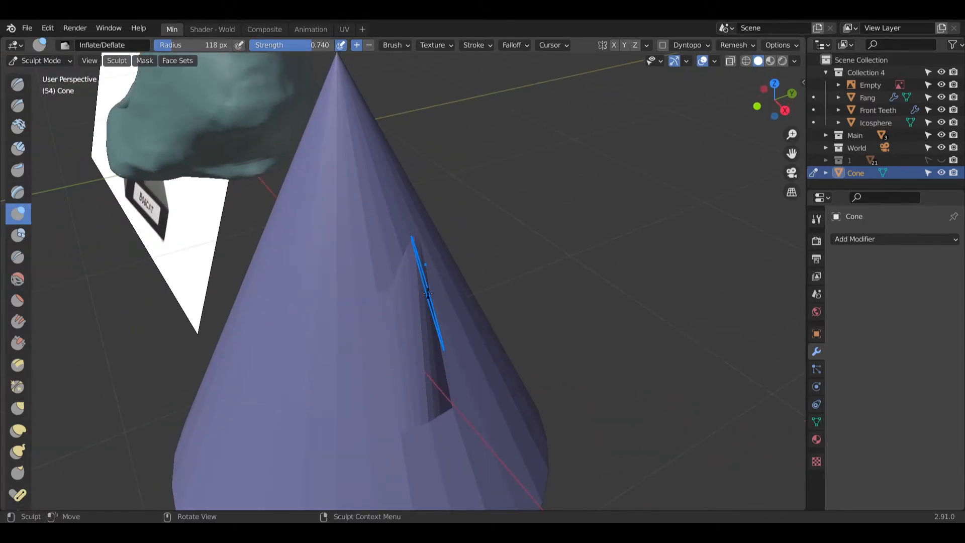
drag(428, 292, 396, 322)
mouse_move(382, 275)
mouse_down()
mouse_move(410, 265)
mouse_move(416, 278)
mouse_up()
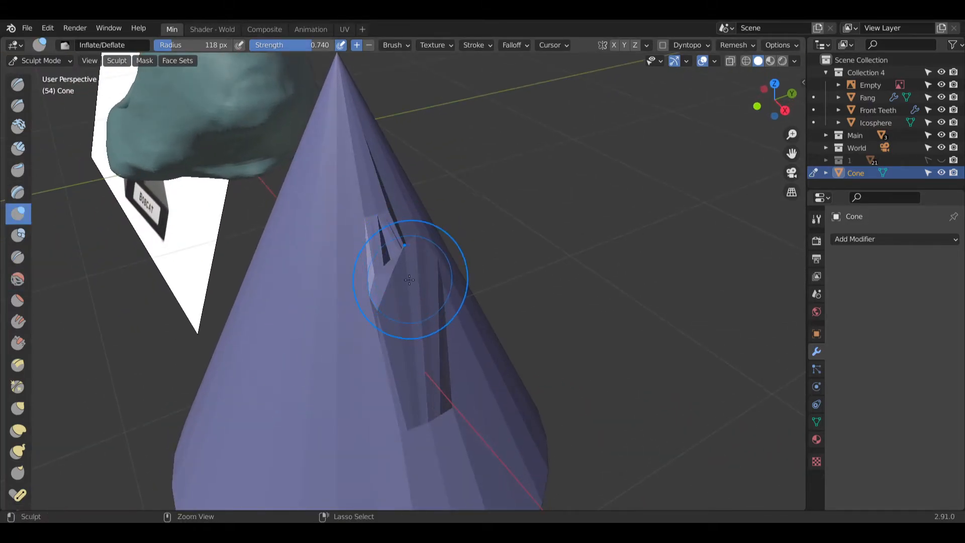
Step: Voxel remesh the cone with a voxel size of about 0.03
key(r)
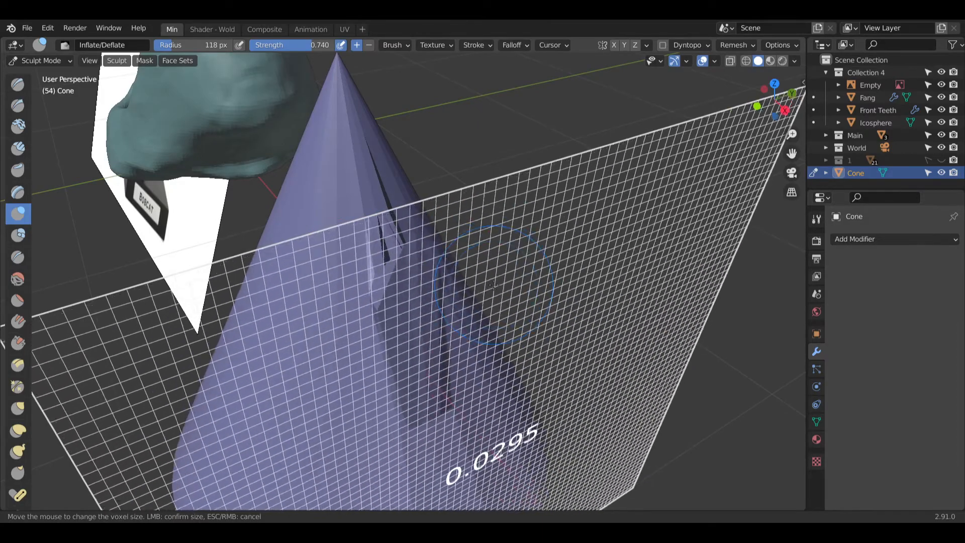
click(504, 282)
key(ctrl+r)
Step: Inflate the remeshed spike and the cone surface below it into a thick ridge
middle_drag(457, 293, 505, 300)
drag(394, 317, 397, 313)
mouse_move(375, 277)
middle_down()
mouse_move(398, 250)
mouse_move(397, 260)
mouse_move(358, 278)
middle_up()
middle_drag(425, 327, 335, 200)
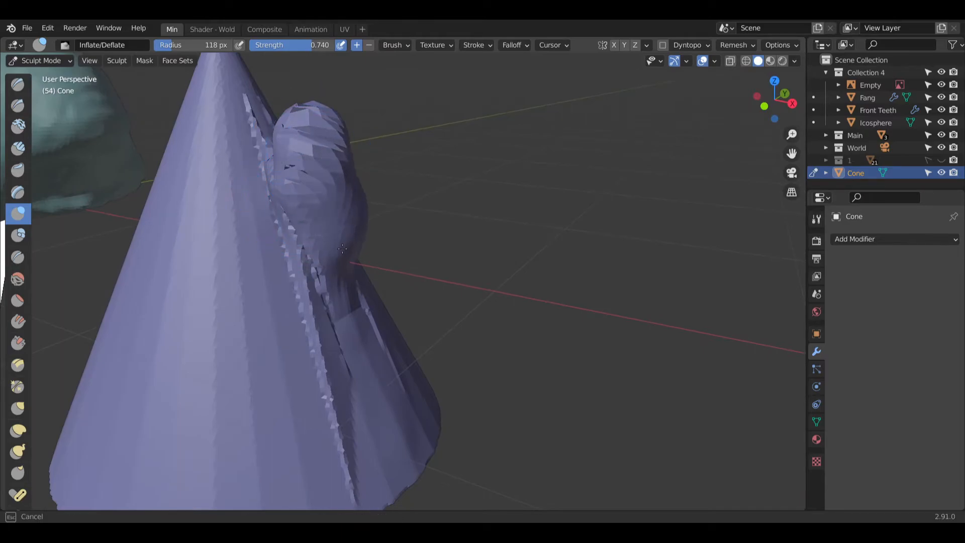
mouse_move(338, 244)
mouse_down()
mouse_move(329, 321)
mouse_move(361, 435)
mouse_up()
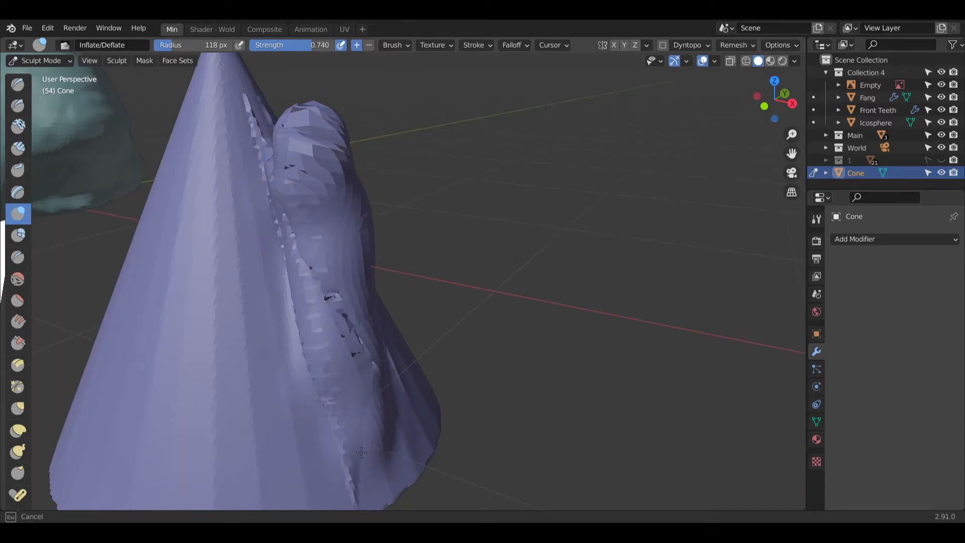
mouse_move(370, 396)
middle_down()
mouse_move(387, 272)
mouse_move(362, 335)
mouse_move(346, 302)
middle_up()
middle_drag(312, 193, 350, 161)
mouse_move(351, 161)
mouse_down()
mouse_move(387, 201)
mouse_move(424, 308)
mouse_move(406, 359)
mouse_move(334, 267)
mouse_move(308, 176)
mouse_up()
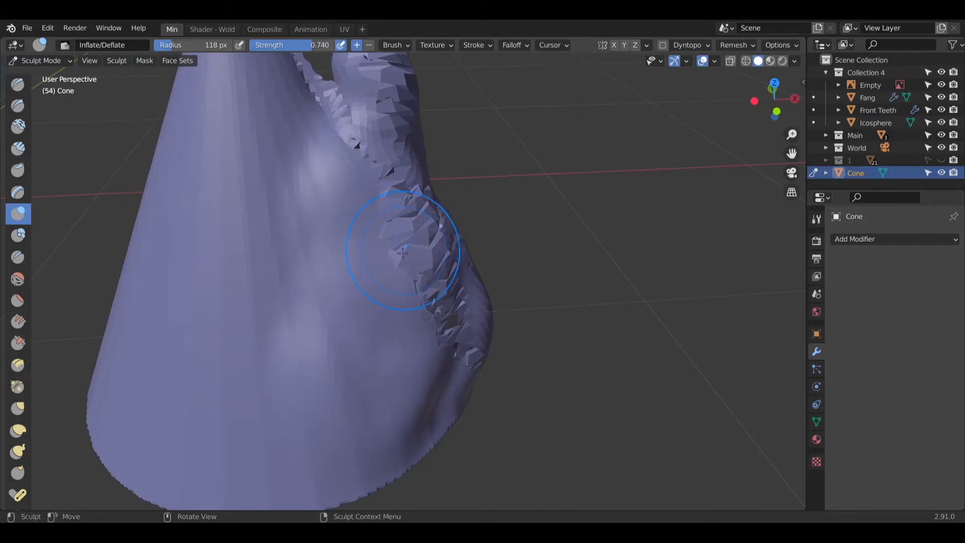
Step: Undo the inflate strokes and the remesh on the cone
middle_drag(419, 232, 370, 224)
mouse_move(468, 298)
middle_down()
mouse_move(424, 278)
mouse_move(398, 323)
middle_up()
key(ctrl+z)
key(ctrl+z)
key(ctrl+z)
key(ctrl+z)
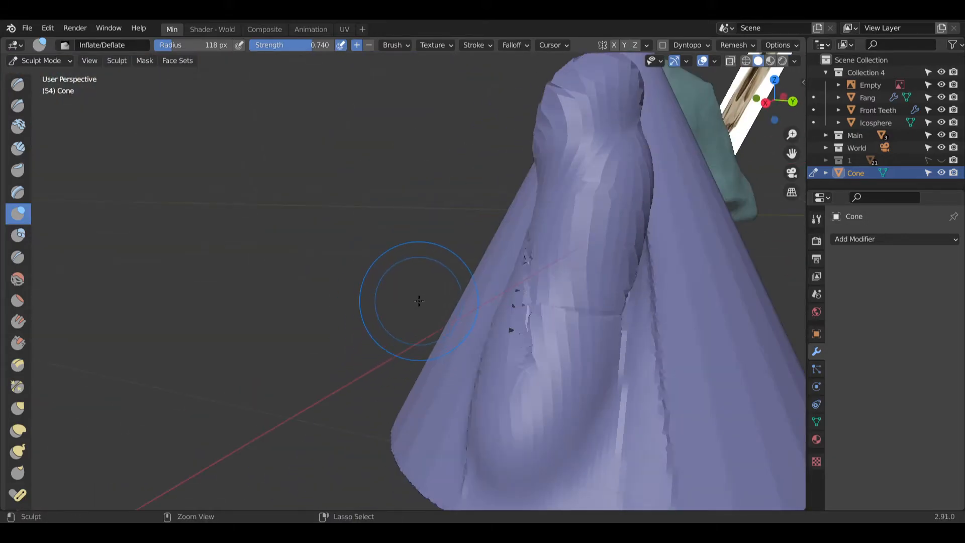
key(ctrl+z)
mouse_move(473, 277)
middle_down()
mouse_move(533, 287)
mouse_move(427, 282)
mouse_move(469, 313)
mouse_move(587, 172)
middle_up()
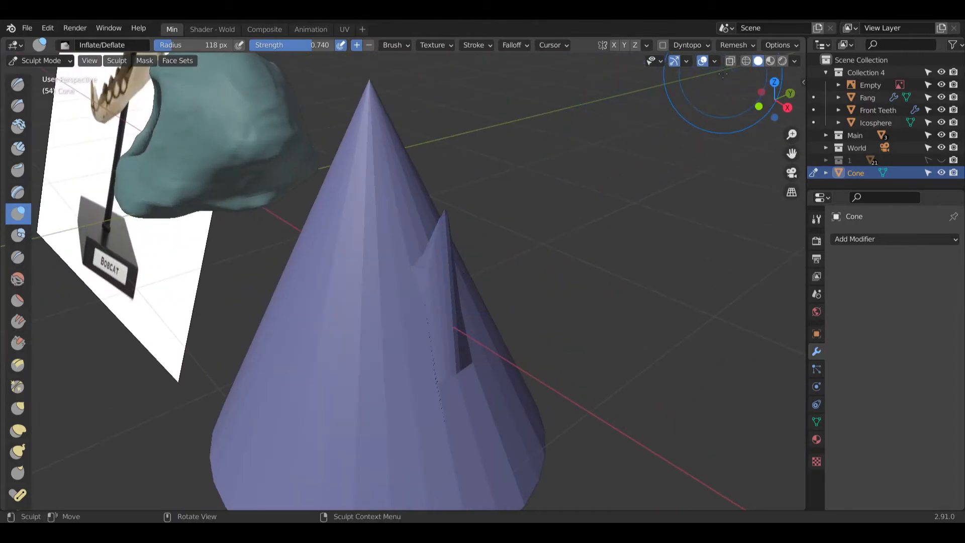
Step: Enable Y-axis sculpt symmetry and voxel remesh the cone with a finer voxel size
middle_drag(500, 303, 431, 274)
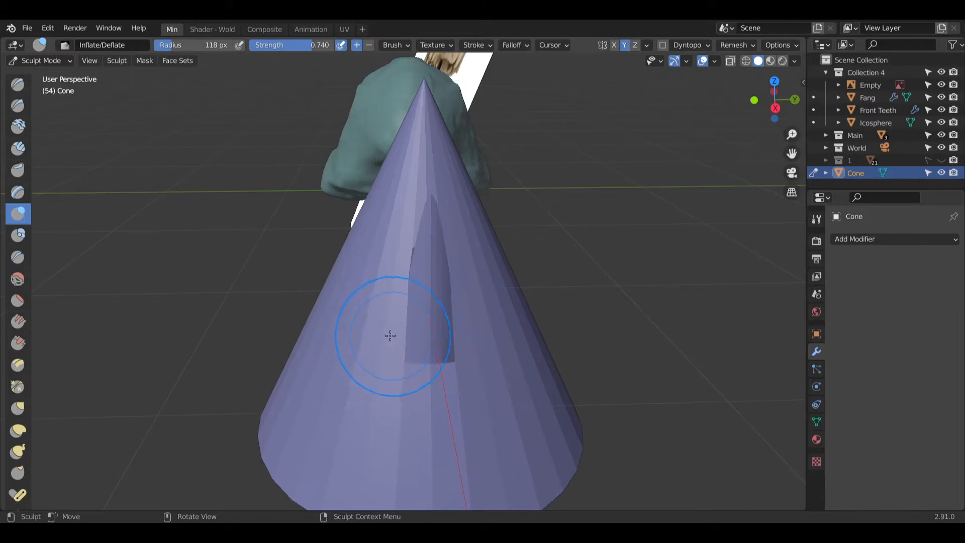
middle_drag(397, 333, 399, 332)
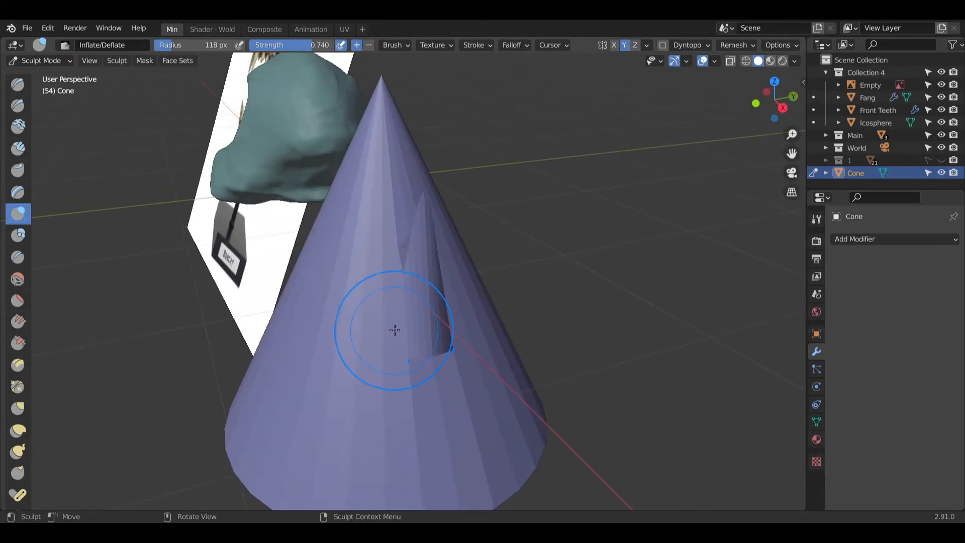
key(r)
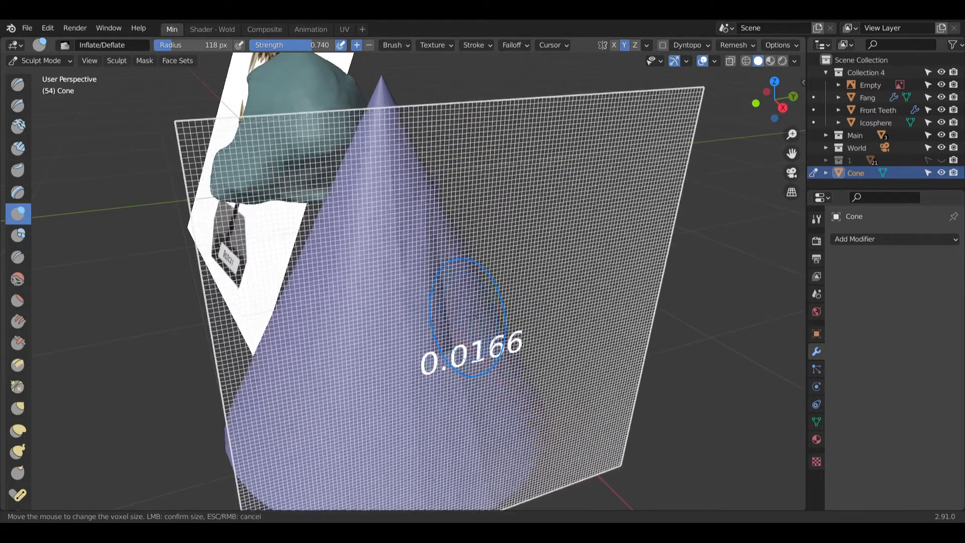
click(513, 311)
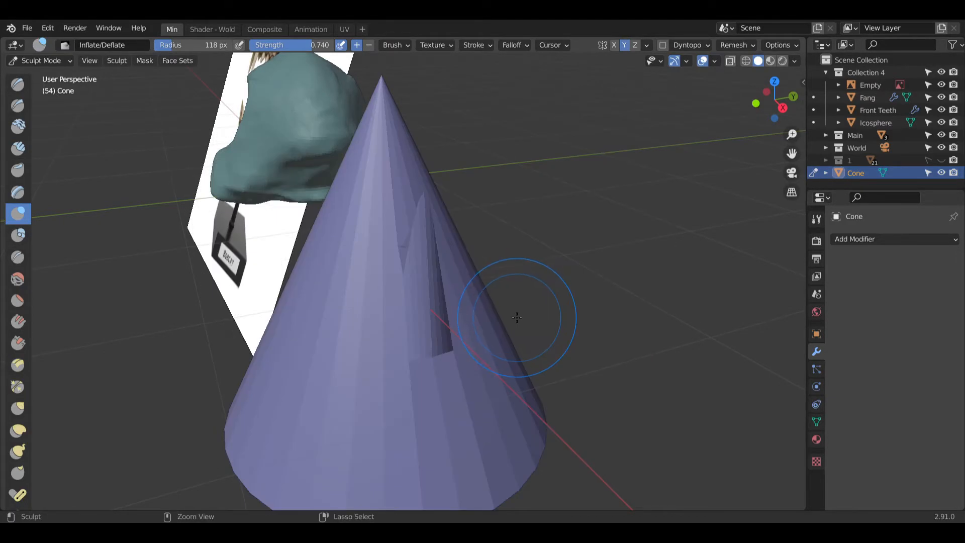
key(ctrl+r)
Step: Inflate the cone surface around the base of the small spike
middle_drag(376, 305, 414, 301)
scroll(414, 295, up, 3)
mouse_move(363, 236)
mouse_down()
mouse_move(417, 376)
mouse_move(411, 347)
mouse_move(409, 358)
mouse_up()
mouse_move(409, 358)
middle_down()
mouse_move(420, 213)
mouse_move(418, 222)
middle_up()
scroll(411, 201, down, 5)
drag(390, 196, 383, 213)
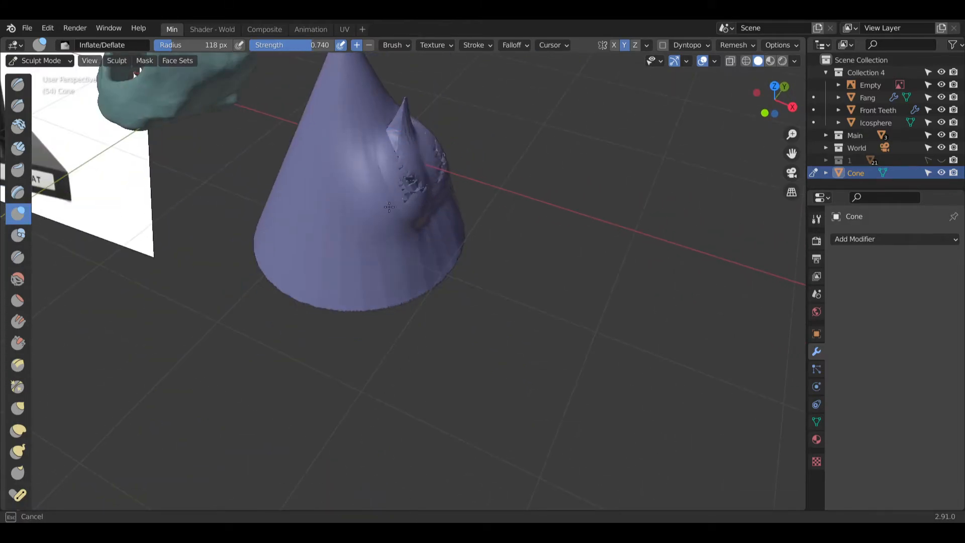
Step: Inflate the tip of the small spike into a rounded second cusp and swell the surface beneath it
mouse_move(389, 252)
middle_down()
mouse_move(412, 249)
mouse_move(411, 274)
middle_up()
drag(420, 223, 421, 229)
middle_drag(442, 255, 439, 219)
drag(423, 195, 417, 194)
middle_drag(417, 193, 379, 268)
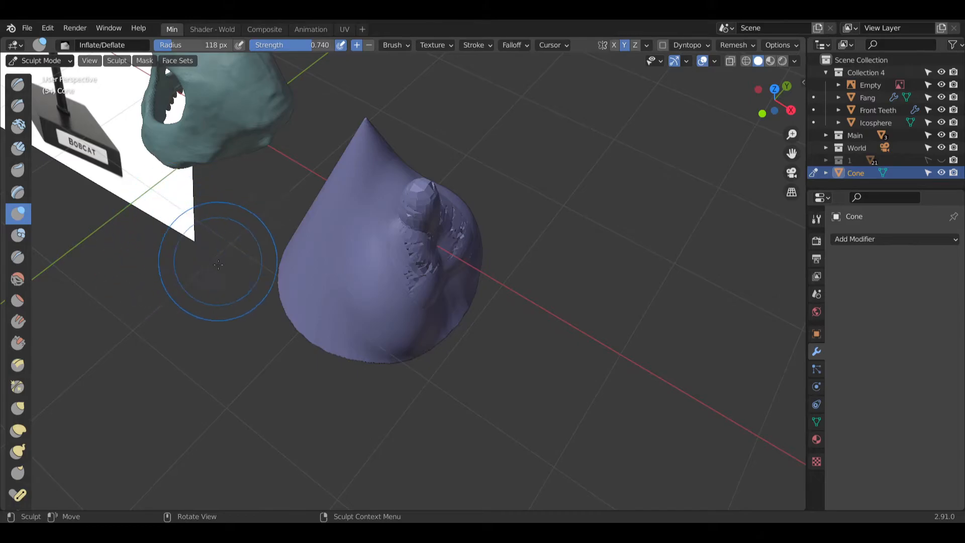
middle_drag(229, 242, 305, 242)
shift+middle_drag(305, 205, 387, 215)
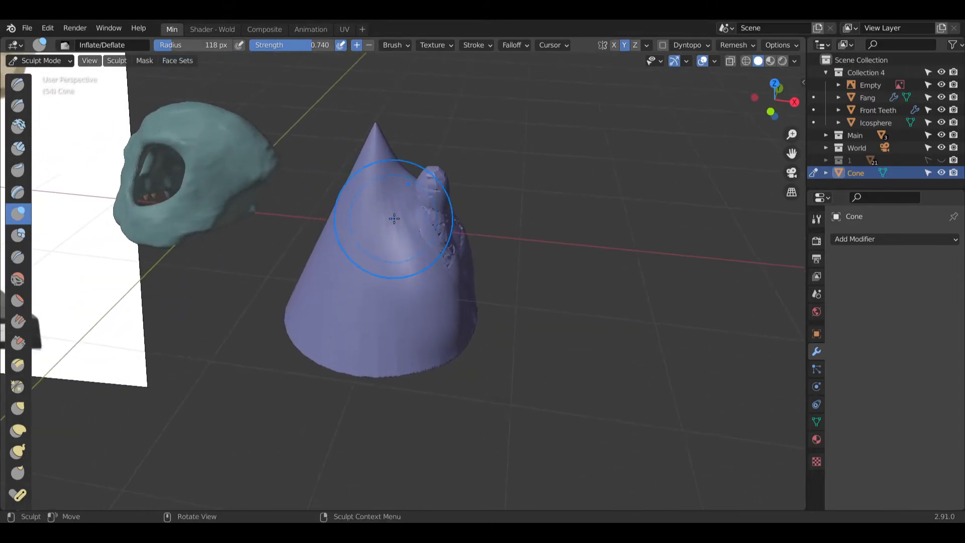
Step: Inflate the cone's side beside and below the second cusp into stacked bulges, undoing the last stroke
scroll(403, 214, up, 4)
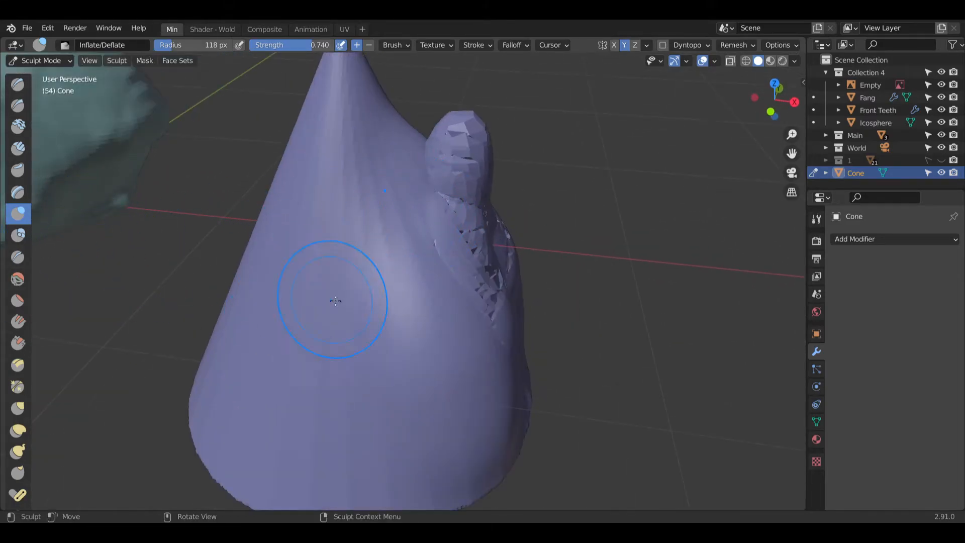
shift+middle_drag(302, 291, 411, 271)
mouse_move(421, 321)
mouse_down()
mouse_move(362, 302)
mouse_move(352, 387)
mouse_move(382, 427)
mouse_move(338, 394)
mouse_move(371, 311)
mouse_move(370, 224)
mouse_move(507, 195)
mouse_up()
middle_drag(517, 190, 493, 186)
mouse_move(528, 179)
mouse_down()
mouse_move(553, 226)
mouse_move(522, 234)
mouse_up()
key(ctrl+z)
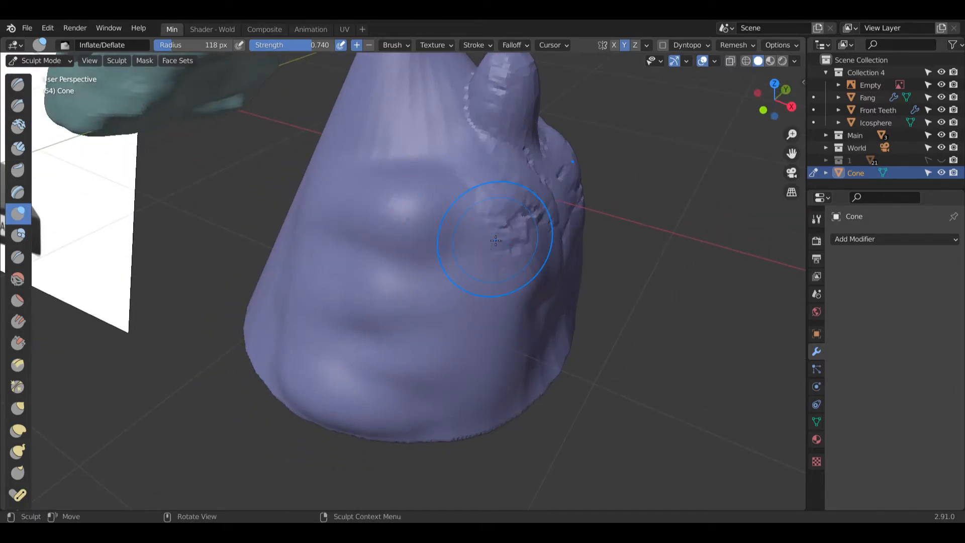
Step: Inflate the second cusp and the surface directly beneath it into larger rounded lobes
middle_drag(548, 200, 588, 170)
mouse_move(589, 171)
mouse_down()
mouse_move(598, 181)
mouse_move(593, 201)
mouse_move(553, 241)
mouse_move(570, 284)
mouse_move(528, 279)
mouse_up()
mouse_move(468, 242)
middle_down()
mouse_move(515, 213)
mouse_move(516, 234)
mouse_move(495, 226)
middle_up()
scroll(515, 213, down, 4)
mouse_move(483, 213)
mouse_down()
mouse_move(481, 149)
mouse_move(482, 221)
mouse_move(549, 217)
mouse_up()
middle_drag(549, 216, 513, 242)
mouse_move(521, 153)
mouse_down()
mouse_move(533, 180)
mouse_move(543, 175)
mouse_up()
mouse_move(543, 175)
middle_down()
mouse_move(513, 171)
mouse_move(628, 112)
mouse_move(665, 138)
mouse_move(508, 435)
mouse_move(446, 358)
mouse_move(469, 326)
middle_up()
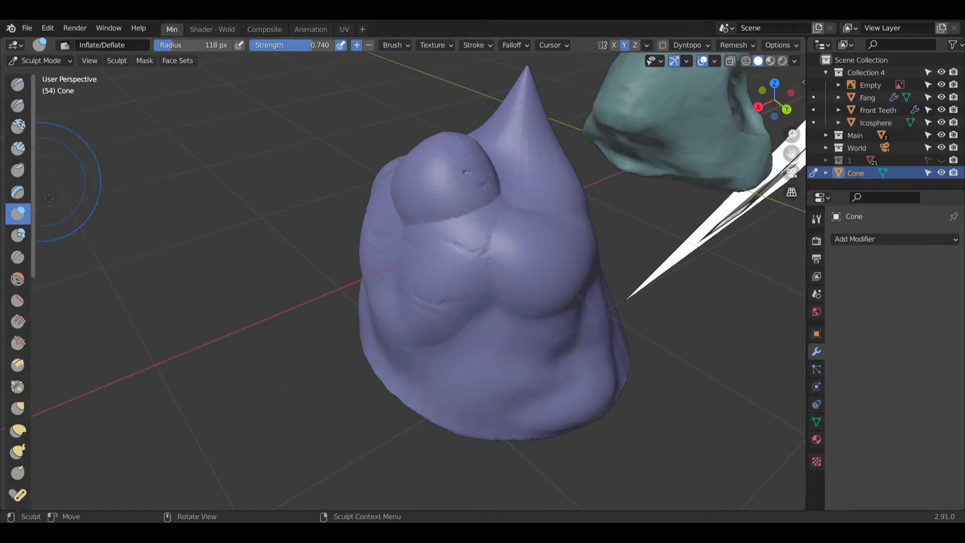
Step: Smooth the creases and bulges around the second cusp and down to the cone's base with the Smooth brush
click(18, 279)
drag(496, 155, 498, 213)
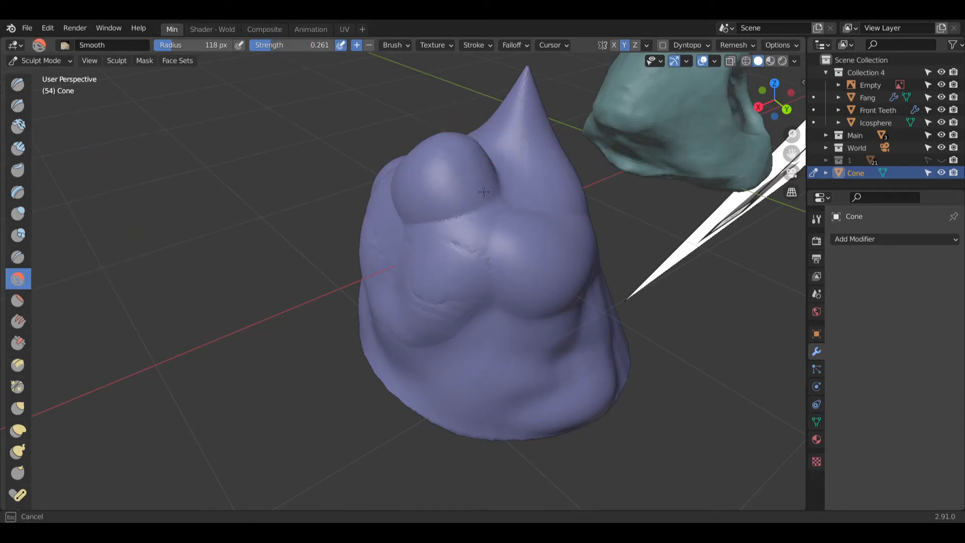
middle_drag(402, 312, 351, 331)
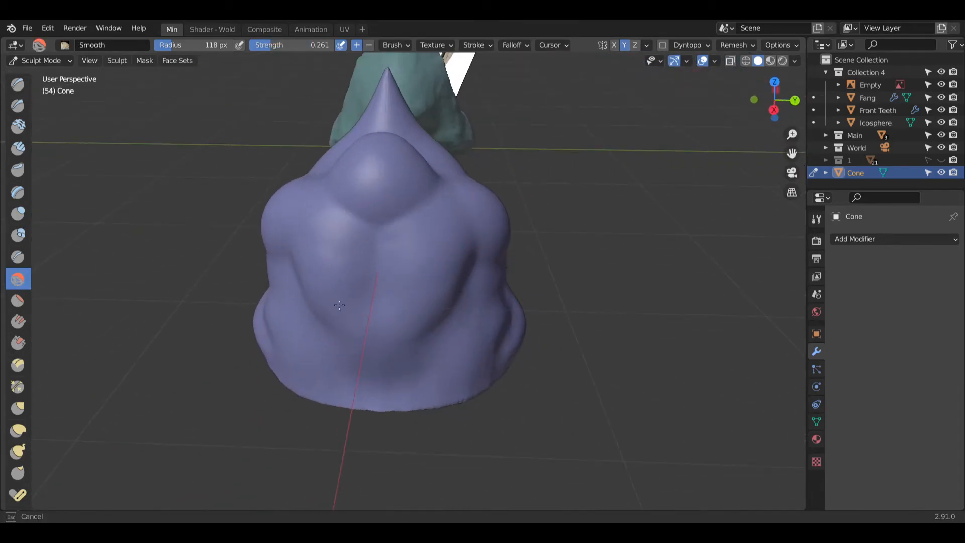
middle_drag(316, 278, 257, 232)
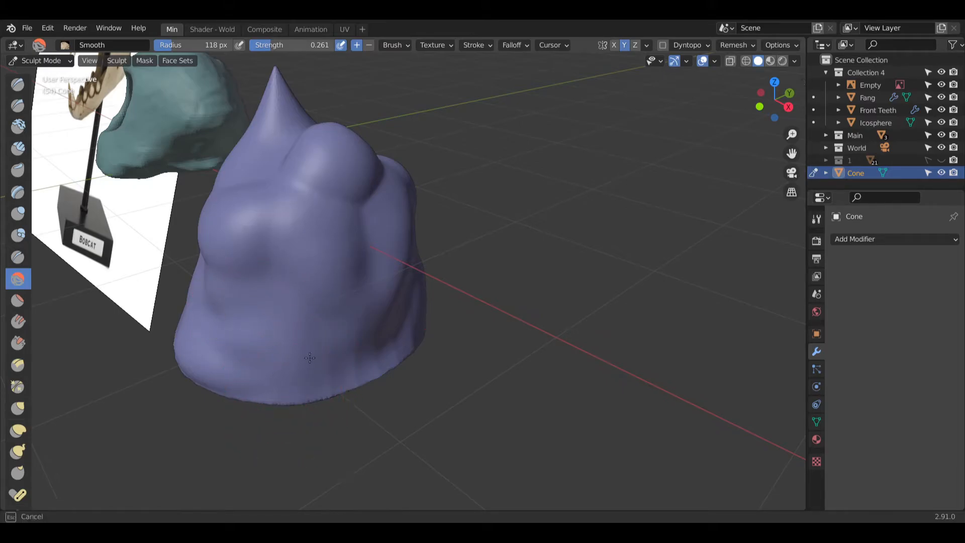
mouse_move(358, 403)
middle_down()
mouse_move(339, 362)
mouse_move(408, 252)
middle_up()
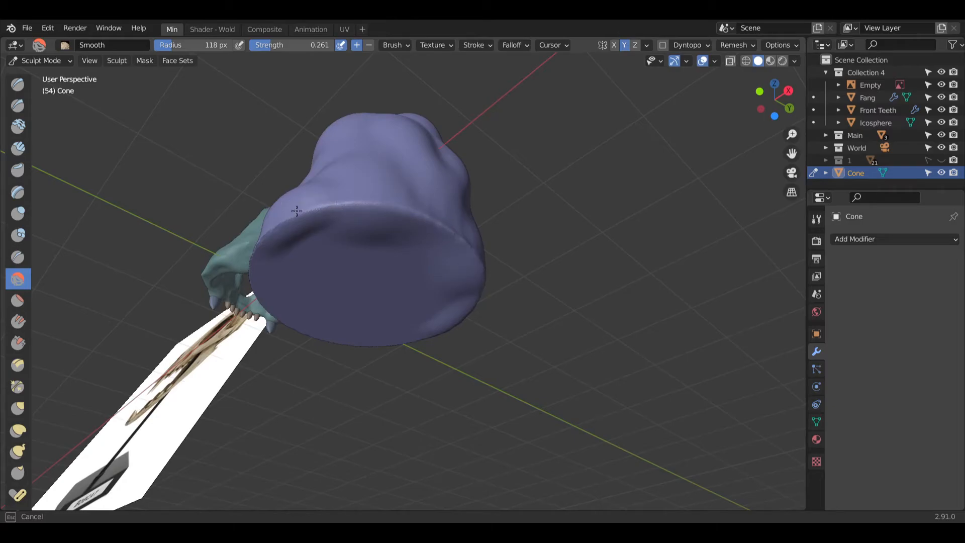
middle_drag(306, 214, 324, 183)
middle_drag(248, 204, 353, 257)
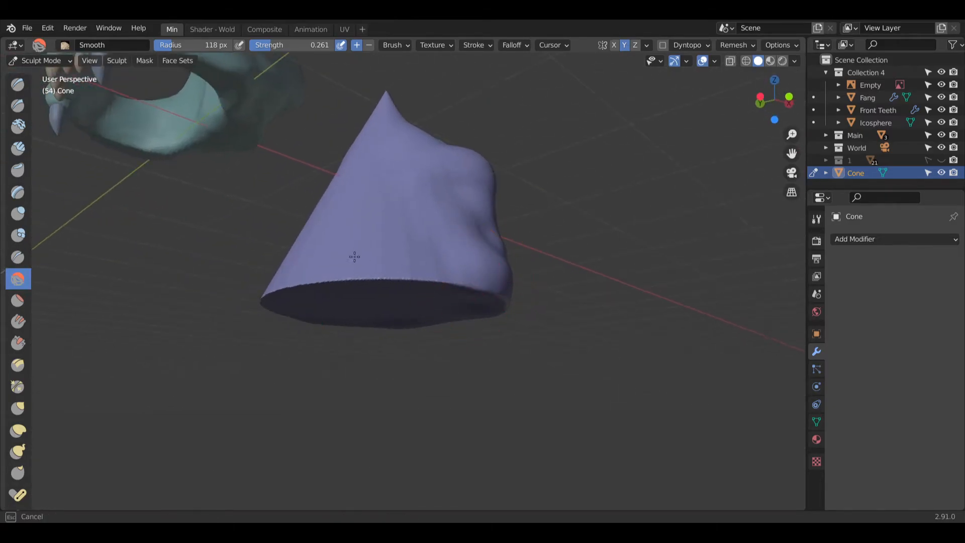
mouse_move(300, 280)
middle_down()
mouse_move(362, 233)
mouse_move(442, 291)
middle_up()
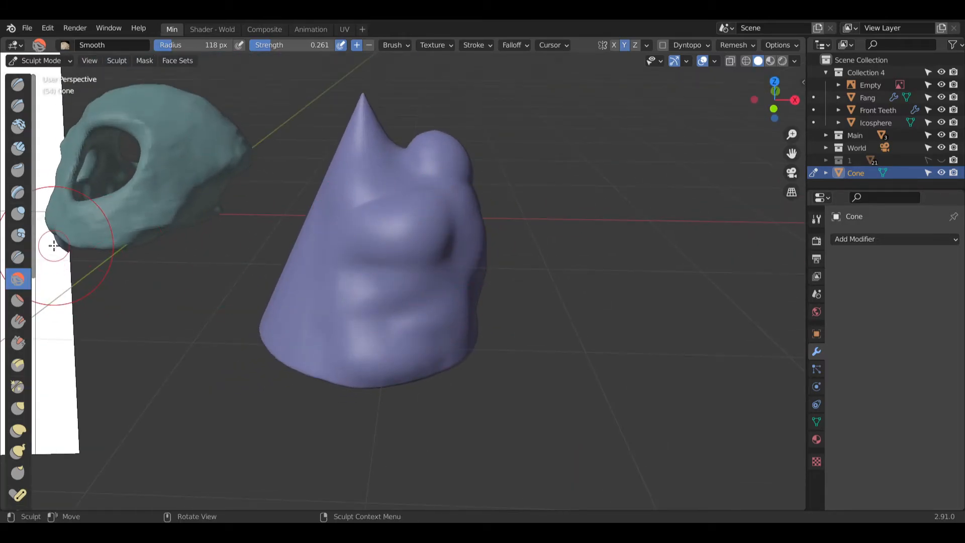
Step: Build up the bulging side and the saddle between the two cusps with the Clay Strips brush
click(18, 147)
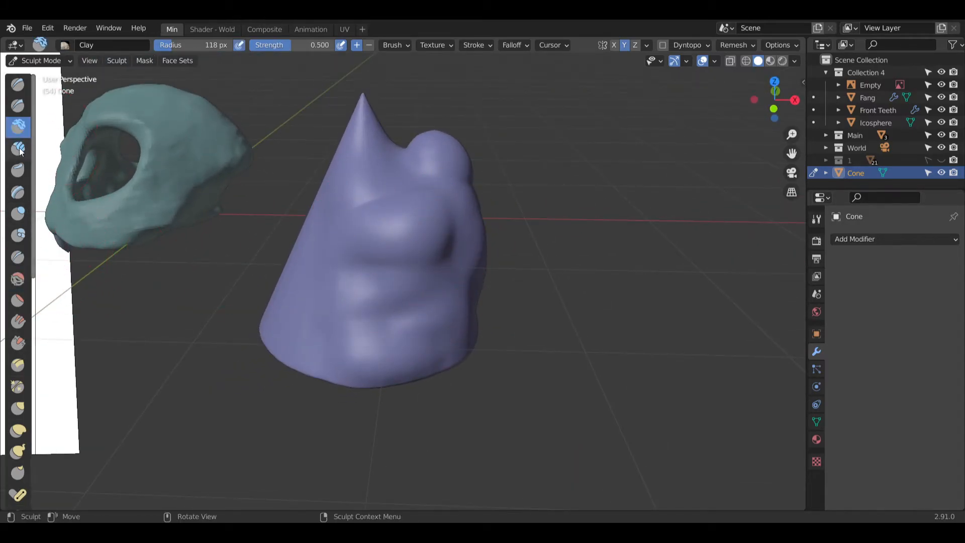
middle_drag(409, 190, 438, 211)
mouse_move(438, 211)
mouse_down()
mouse_move(397, 221)
mouse_move(440, 224)
mouse_up()
drag(483, 256, 477, 276)
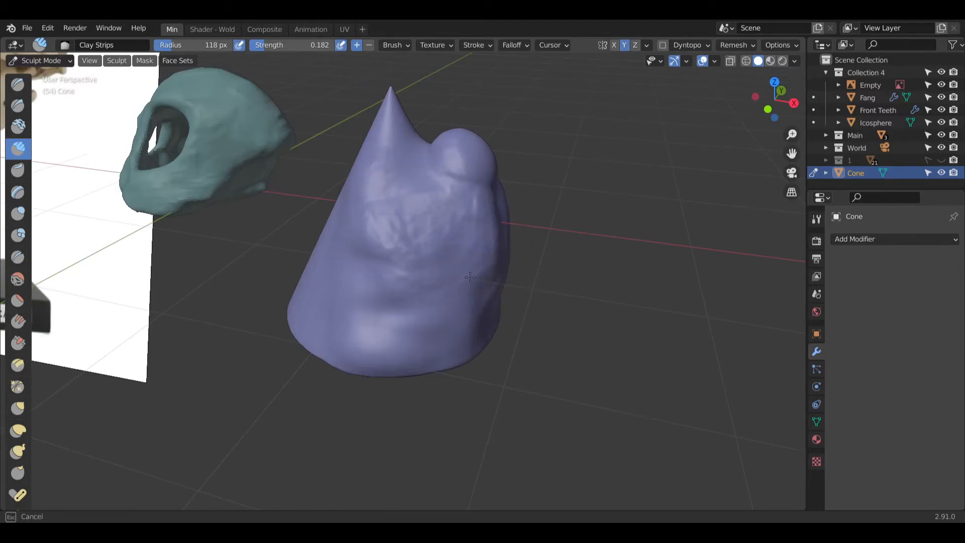
drag(389, 237, 431, 189)
scroll(431, 189, up, 5)
drag(424, 119, 418, 136)
middle_drag(417, 136, 395, 198)
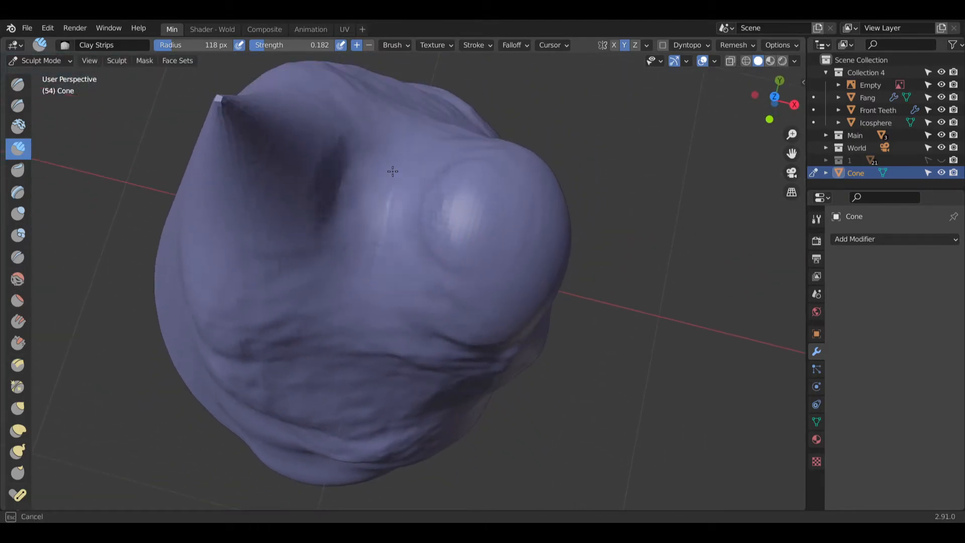
drag(436, 130, 464, 223)
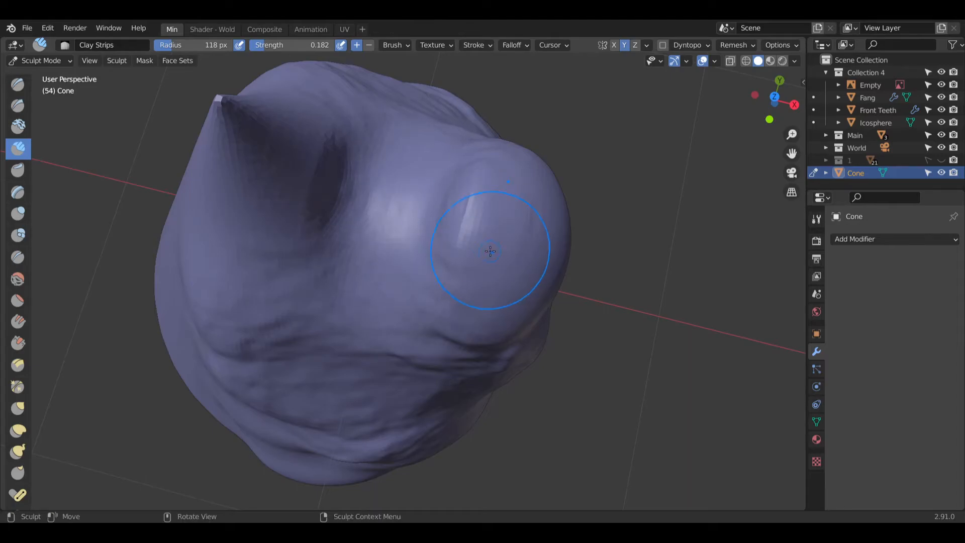
Step: Add Clay Strips strokes over the sides of the second cusp and the surface beneath it
middle_drag(493, 256, 421, 181)
shift+middle_drag(569, 366, 504, 299)
mouse_move(431, 226)
mouse_down()
mouse_move(369, 276)
mouse_move(423, 353)
mouse_move(469, 280)
mouse_move(398, 352)
mouse_move(427, 297)
mouse_up()
middle_drag(427, 297, 448, 377)
drag(448, 377, 434, 322)
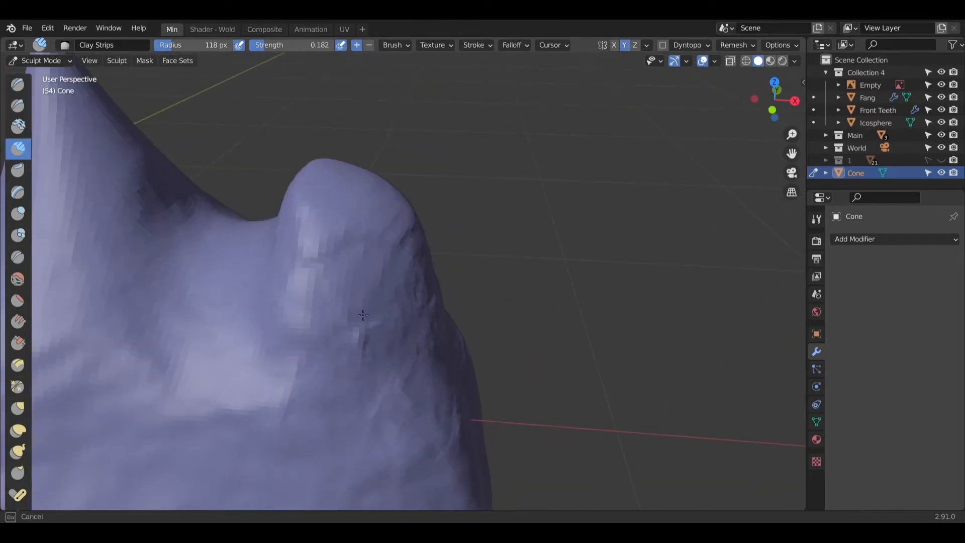
drag(345, 346, 397, 266)
mouse_move(453, 345)
middle_down()
mouse_move(433, 320)
mouse_move(382, 347)
mouse_move(322, 312)
middle_up()
mouse_move(322, 312)
mouse_down()
mouse_move(312, 352)
mouse_move(251, 354)
mouse_move(321, 347)
mouse_up()
shift+middle_drag(322, 347, 334, 257)
mouse_move(333, 256)
mouse_down()
mouse_move(364, 259)
mouse_move(322, 346)
mouse_up()
Step: Layer Clay Strips strokes down the cone's lower flank below the second cusp
scroll(349, 344, down, 3)
middle_drag(349, 345, 322, 332)
mouse_move(322, 331)
mouse_down()
mouse_move(326, 405)
mouse_move(252, 397)
mouse_up()
shift+middle_drag(251, 398, 409, 323)
mouse_move(410, 323)
mouse_down()
mouse_move(255, 402)
mouse_move(398, 378)
mouse_move(389, 367)
mouse_up()
mouse_move(96, 350)
middle_down()
mouse_move(151, 362)
mouse_move(269, 330)
middle_up()
mouse_move(339, 371)
mouse_down()
mouse_move(307, 291)
mouse_move(284, 337)
mouse_up()
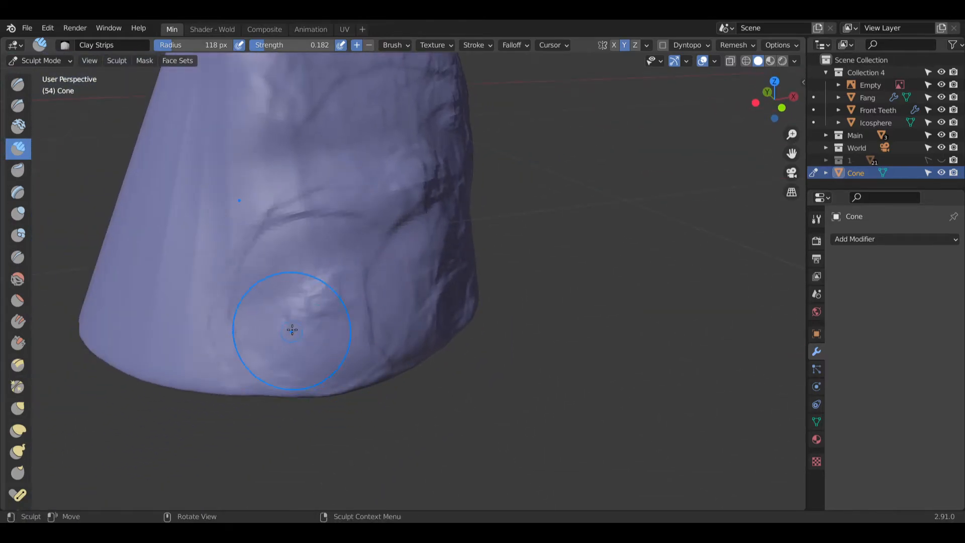
Step: Extend the Clay Strips build-up around the base edge and across the lower back of the cone
scroll(227, 312, down, 5)
drag(227, 312, 333, 312)
middle_drag(334, 312, 384, 377)
drag(383, 377, 363, 357)
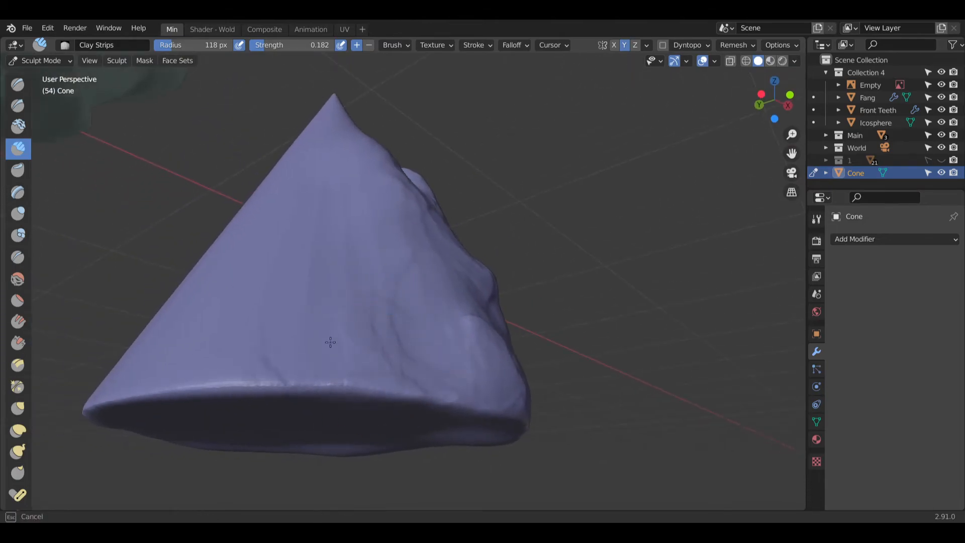
middle_drag(328, 274, 309, 322)
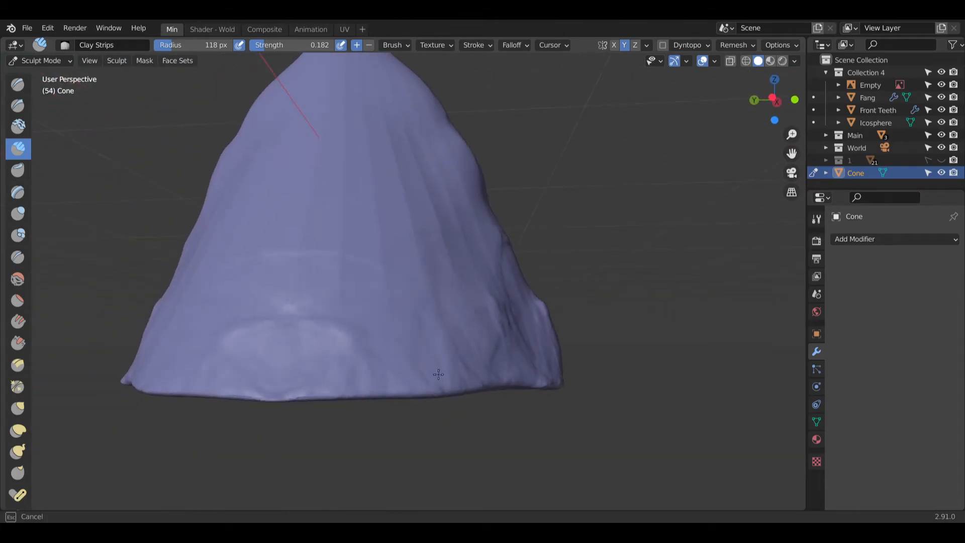
drag(452, 339, 347, 364)
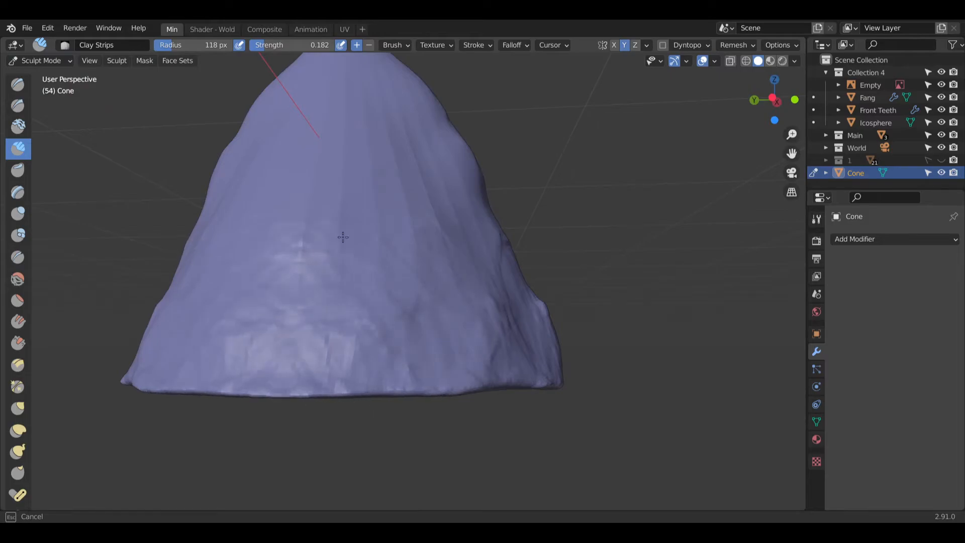
Step: Raise the Clay Strips strength to 0.335 and thicken the back and flank of the main cusp
middle_drag(404, 215, 330, 171)
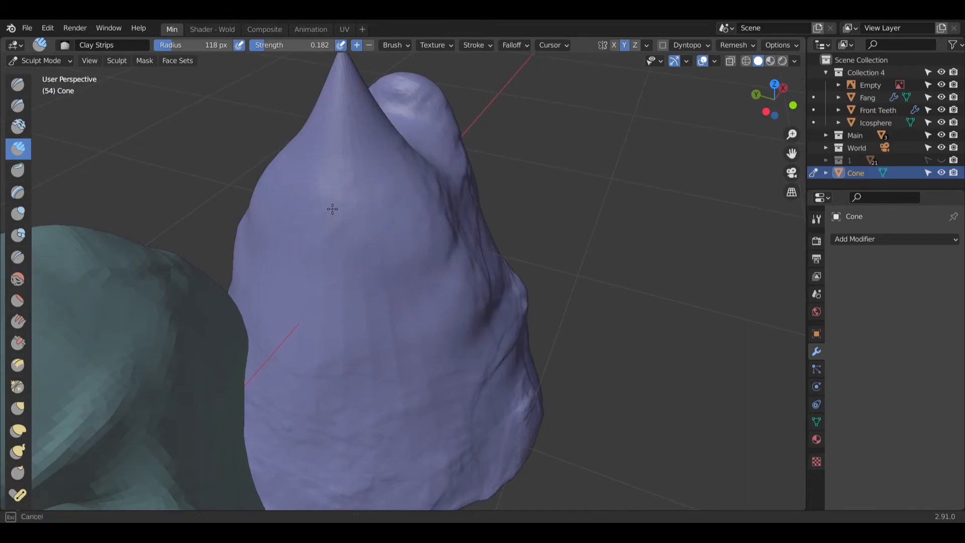
middle_drag(361, 232, 361, 233)
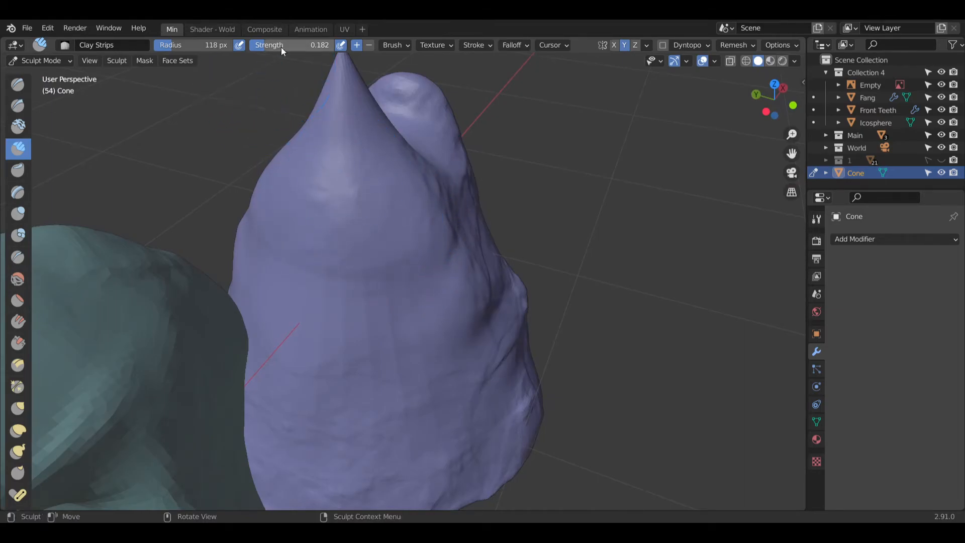
mouse_move(355, 229)
mouse_down()
mouse_move(334, 161)
mouse_move(338, 338)
mouse_move(352, 422)
mouse_move(356, 388)
mouse_up()
mouse_move(355, 388)
middle_down()
mouse_move(345, 377)
mouse_move(372, 263)
mouse_move(337, 379)
middle_up()
mouse_move(337, 379)
mouse_down()
mouse_move(366, 283)
mouse_move(390, 390)
mouse_move(301, 391)
mouse_move(482, 275)
mouse_move(452, 211)
mouse_move(326, 131)
mouse_up()
middle_drag(326, 131, 412, 260)
drag(333, 210, 318, 188)
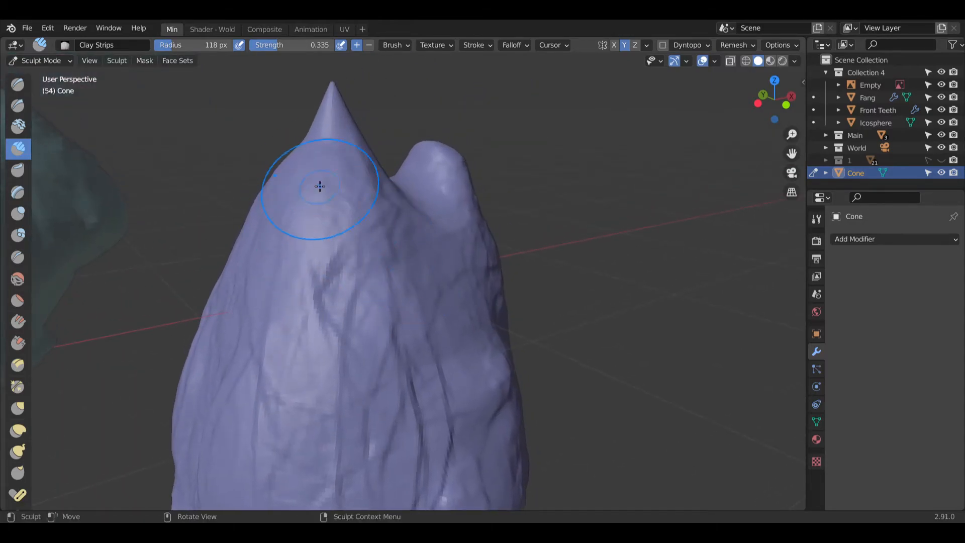
middle_drag(319, 188, 268, 156)
mouse_move(295, 104)
middle_down()
mouse_move(291, 183)
mouse_move(410, 301)
middle_up()
mouse_move(409, 301)
mouse_down()
mouse_move(376, 406)
mouse_move(447, 295)
mouse_up()
Step: Pull the tip of the second cusp into a hooked point toward the main cusp with the Snake Hook brush
mouse_move(448, 295)
middle_down()
mouse_move(319, 357)
mouse_move(399, 324)
mouse_move(496, 342)
middle_up()
middle_drag(499, 231, 513, 262)
scroll(427, 302, up, 5)
middle_drag(419, 275, 457, 273)
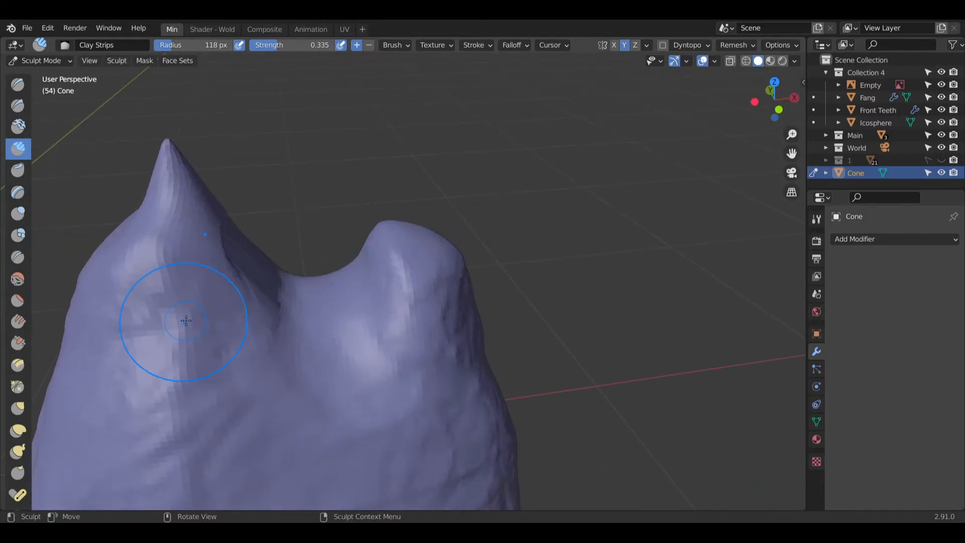
click(18, 451)
drag(393, 226, 329, 166)
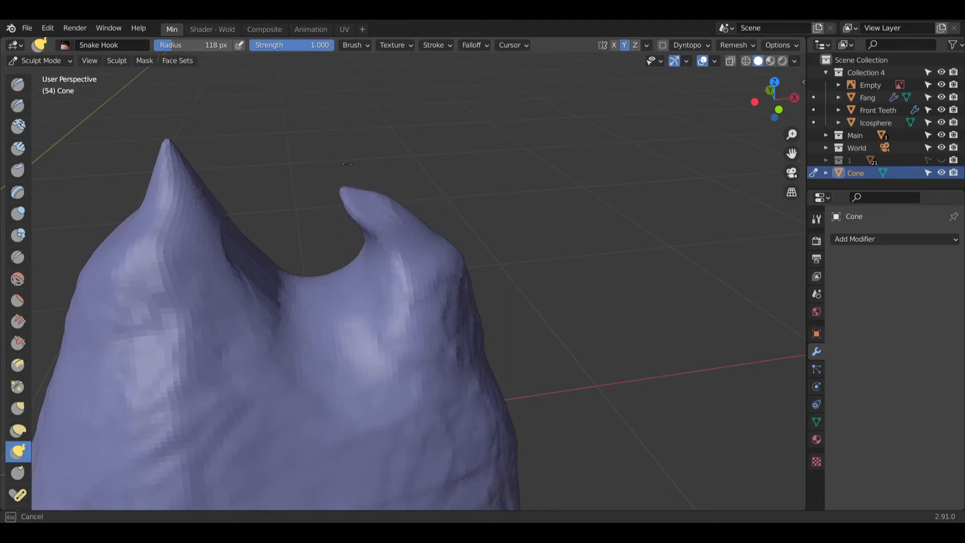
mouse_move(377, 306)
middle_down()
mouse_move(387, 242)
mouse_move(366, 302)
middle_up()
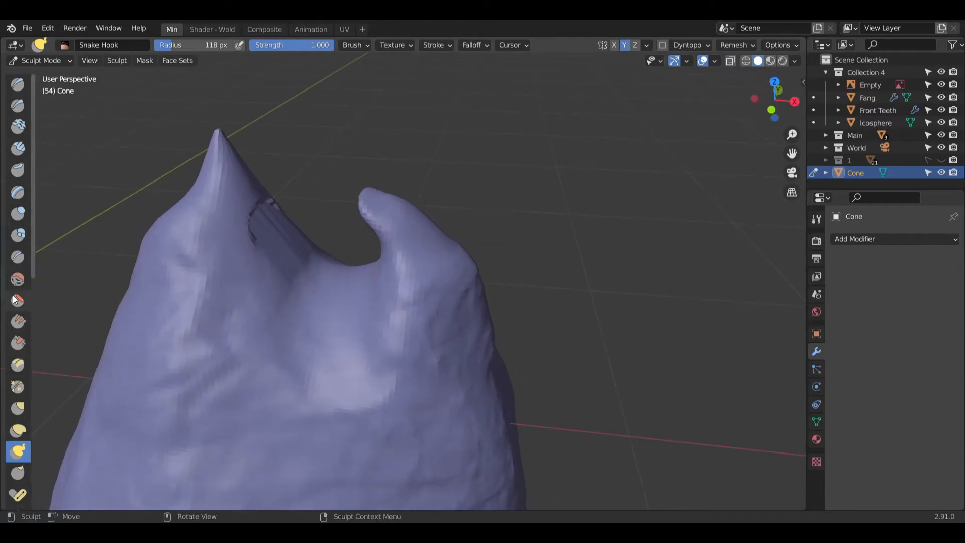
Step: Smooth the crease and rough patches on the main cusp's side with the Smooth brush
click(18, 278)
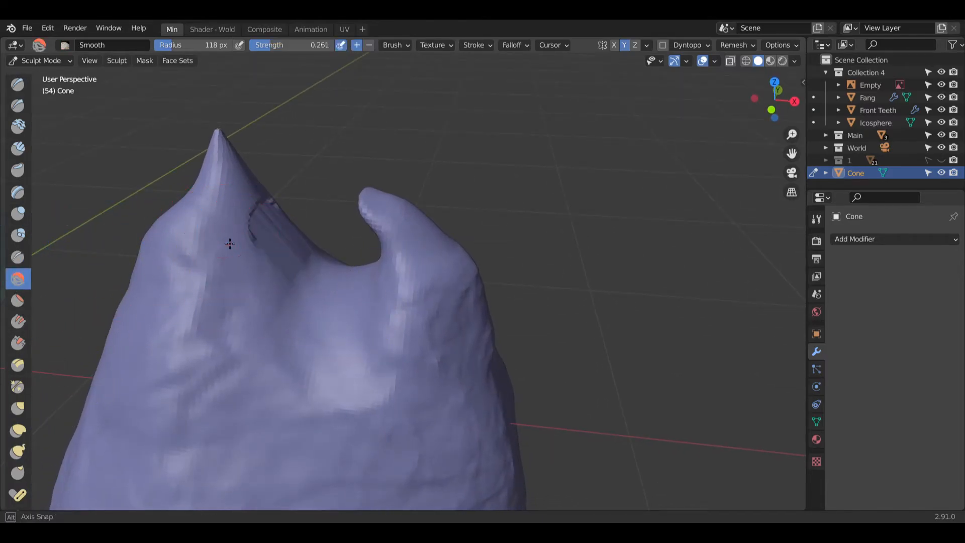
middle_drag(230, 244, 269, 215)
drag(269, 216, 278, 217)
drag(222, 228, 194, 271)
middle_drag(194, 270, 332, 244)
drag(274, 216, 240, 280)
middle_drag(239, 280, 269, 292)
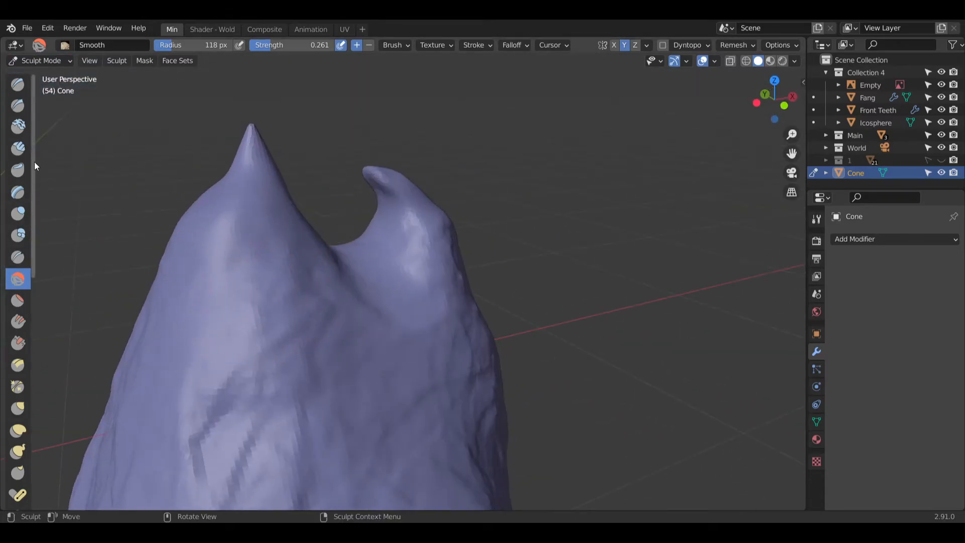
Step: Rework the main cusp's shoulder and the ridge running down from it with the Clay Strips brush
click(18, 127)
click(17, 148)
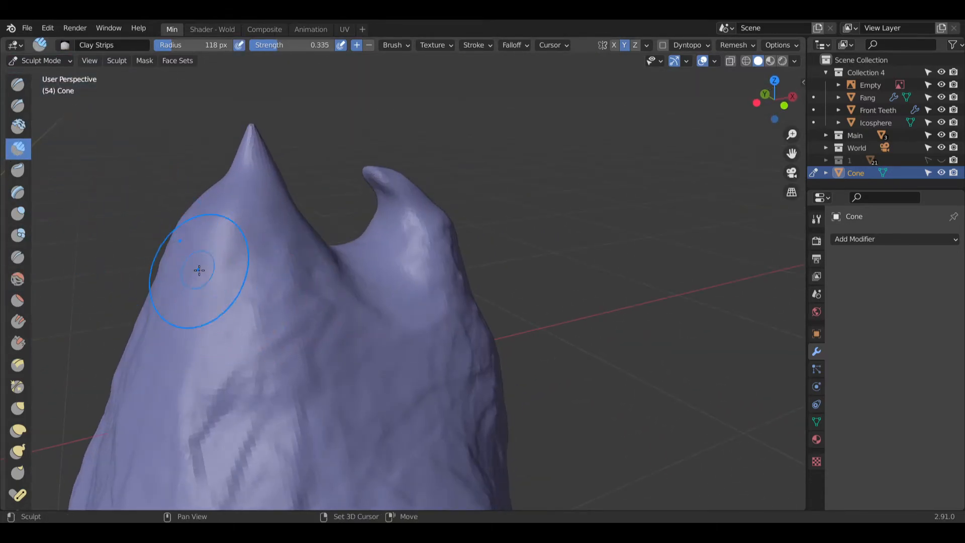
shift+middle_drag(190, 265, 315, 173)
drag(326, 144, 326, 171)
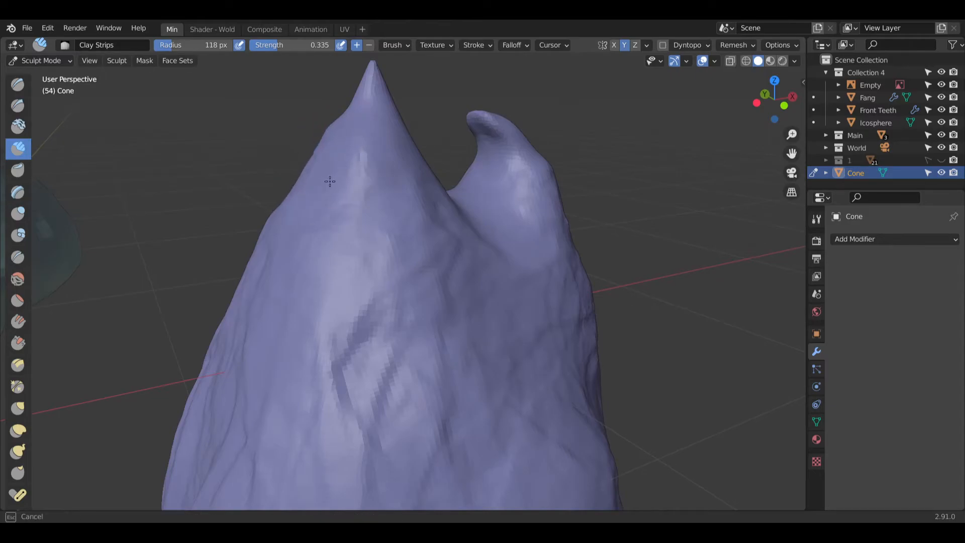
drag(332, 125, 324, 158)
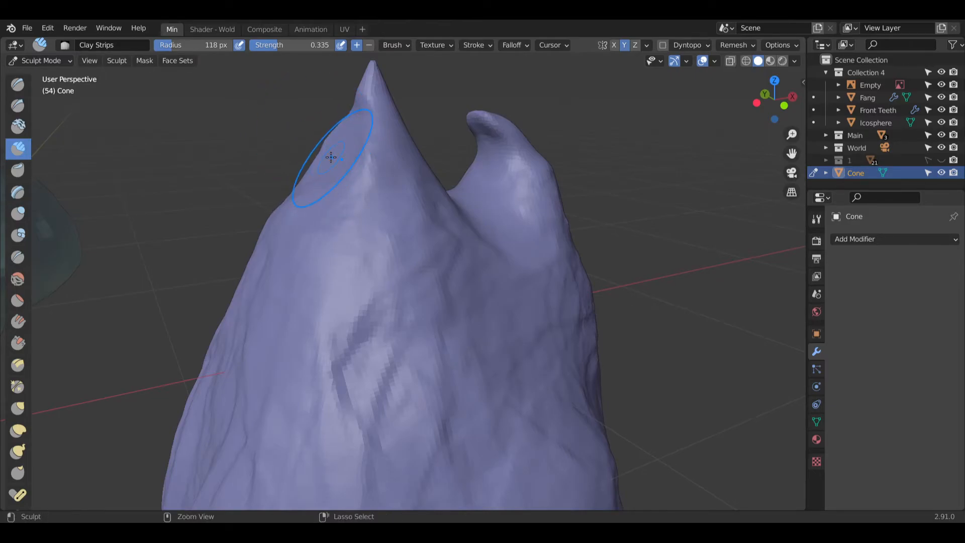
ctrl+click(341, 156)
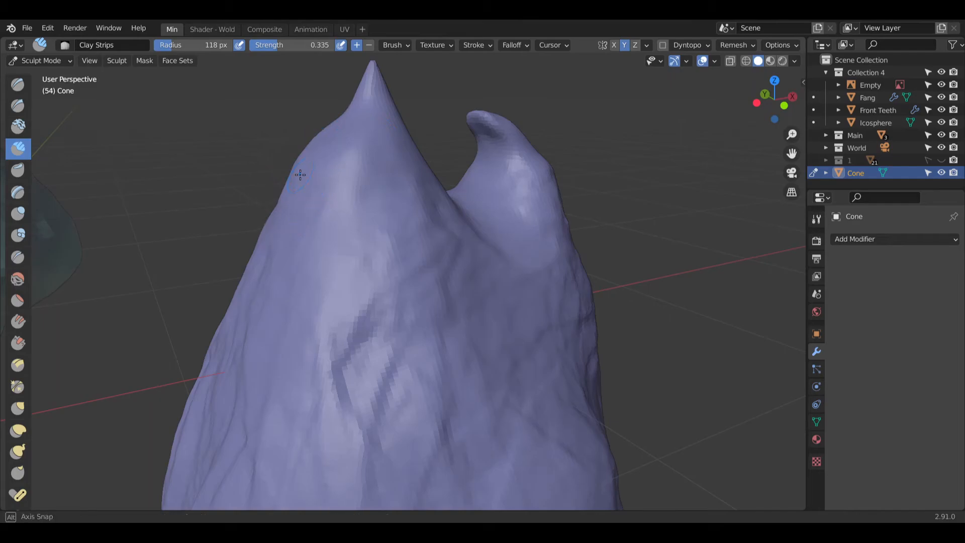
middle_drag(301, 175, 353, 184)
mouse_move(316, 164)
mouse_down()
mouse_move(338, 146)
mouse_move(349, 233)
mouse_move(315, 213)
mouse_move(377, 304)
mouse_up()
middle_drag(377, 304, 395, 269)
mouse_move(369, 302)
mouse_down()
mouse_move(310, 363)
mouse_move(297, 338)
mouse_up()
Step: Lay Clay Strips strokes along and across the tooth's broad flank down to the base
shift+middle_drag(297, 339, 326, 213)
mouse_move(324, 257)
mouse_down()
mouse_move(308, 289)
mouse_move(370, 236)
mouse_move(324, 362)
mouse_move(237, 230)
mouse_move(357, 293)
mouse_move(352, 336)
mouse_up()
shift+middle_drag(352, 337, 308, 263)
mouse_move(308, 263)
mouse_down()
mouse_move(242, 243)
mouse_move(233, 306)
mouse_move(384, 255)
mouse_up()
mouse_move(383, 255)
middle_down()
mouse_move(422, 257)
mouse_move(375, 276)
middle_up()
mouse_move(375, 276)
mouse_down()
mouse_move(299, 347)
mouse_move(288, 453)
mouse_up()
middle_drag(286, 387, 442, 260)
mouse_move(442, 260)
mouse_down()
mouse_move(429, 422)
mouse_move(578, 327)
mouse_move(437, 420)
mouse_move(662, 410)
mouse_move(648, 326)
mouse_move(604, 183)
mouse_up()
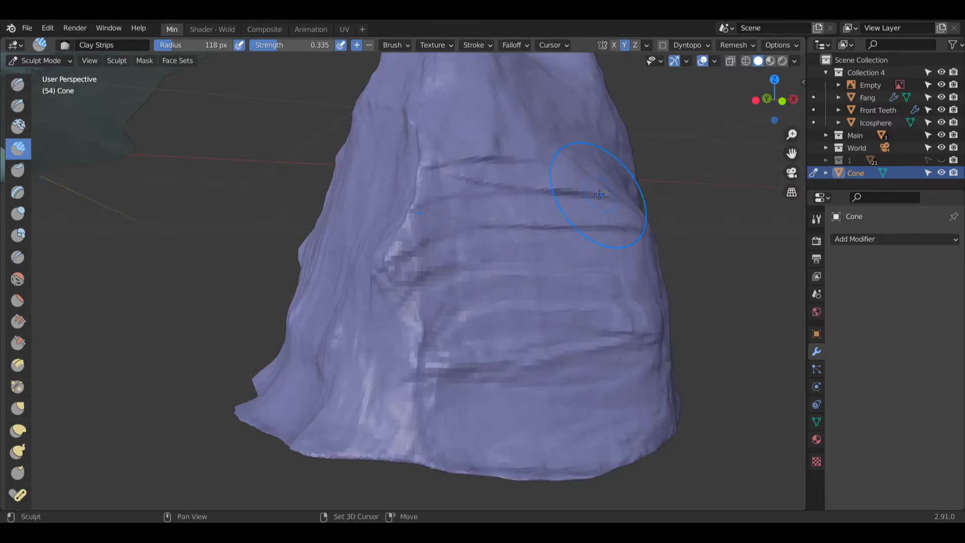
Step: Add and carve Clay Strips strokes on the lower flank out to the flared base corner
middle_drag(603, 183, 421, 270)
mouse_move(420, 269)
mouse_down()
mouse_move(301, 211)
mouse_move(392, 171)
mouse_up()
shift+middle_drag(473, 151, 502, 322)
mouse_move(420, 310)
ctrl+mouse_down()
mouse_move(352, 281)
mouse_move(387, 261)
ctrl+mouse_up()
shift+middle_drag(524, 422, 521, 243)
mouse_move(392, 316)
mouse_down()
mouse_move(562, 322)
mouse_move(504, 322)
mouse_move(518, 385)
mouse_move(327, 412)
mouse_move(332, 313)
mouse_move(377, 409)
mouse_up()
middle_drag(377, 409, 382, 352)
mouse_move(382, 352)
mouse_down()
mouse_move(352, 397)
mouse_move(209, 424)
mouse_move(190, 377)
mouse_up()
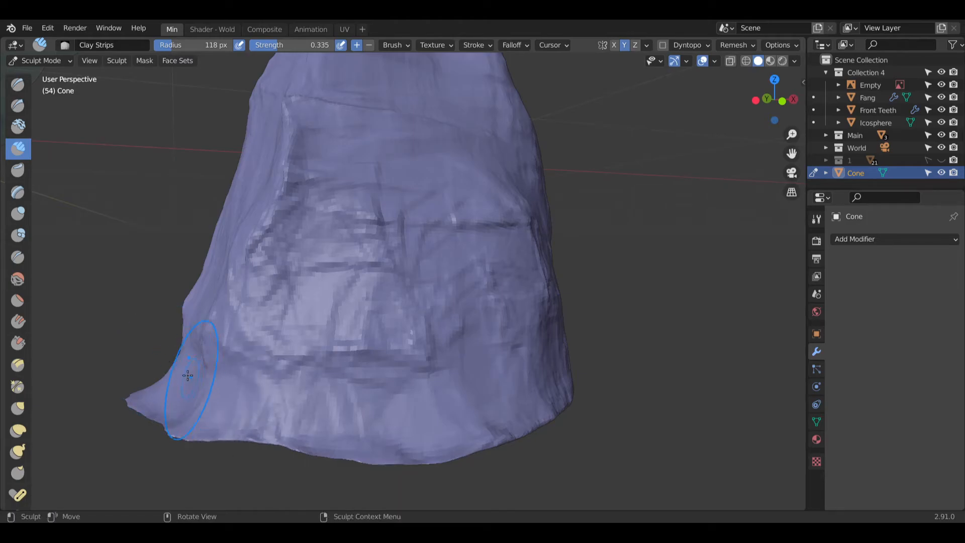
Step: Continue the Clay Strips build-up from the upper flank around to the tooth's base edge
mouse_move(280, 289)
mouse_down()
mouse_move(271, 211)
mouse_move(352, 326)
mouse_move(334, 183)
mouse_move(318, 196)
mouse_move(259, 129)
mouse_up()
middle_drag(258, 129, 334, 222)
middle_drag(456, 285, 597, 302)
scroll(578, 251, up, 3)
mouse_move(554, 189)
mouse_down()
mouse_move(546, 115)
mouse_move(563, 282)
mouse_move(628, 382)
mouse_move(604, 405)
mouse_move(615, 418)
mouse_up()
mouse_move(614, 418)
middle_down()
mouse_move(543, 375)
mouse_move(521, 347)
middle_up()
mouse_move(518, 354)
mouse_down()
mouse_move(511, 352)
mouse_move(539, 340)
mouse_move(470, 364)
mouse_move(427, 365)
mouse_up()
Step: Carve a recessed band around the lower end of the tooth just above its base with inverted Clay Strips
middle_drag(427, 362, 491, 352)
mouse_move(483, 347)
ctrl+mouse_down()
mouse_move(422, 327)
mouse_move(394, 342)
ctrl+mouse_up()
mouse_move(394, 347)
middle_down()
mouse_move(475, 372)
mouse_move(316, 287)
middle_up()
mouse_move(316, 287)
ctrl+mouse_down()
mouse_move(211, 282)
mouse_move(194, 301)
ctrl+mouse_up()
ctrl+drag(272, 302, 221, 312)
middle_drag(221, 312, 246, 334)
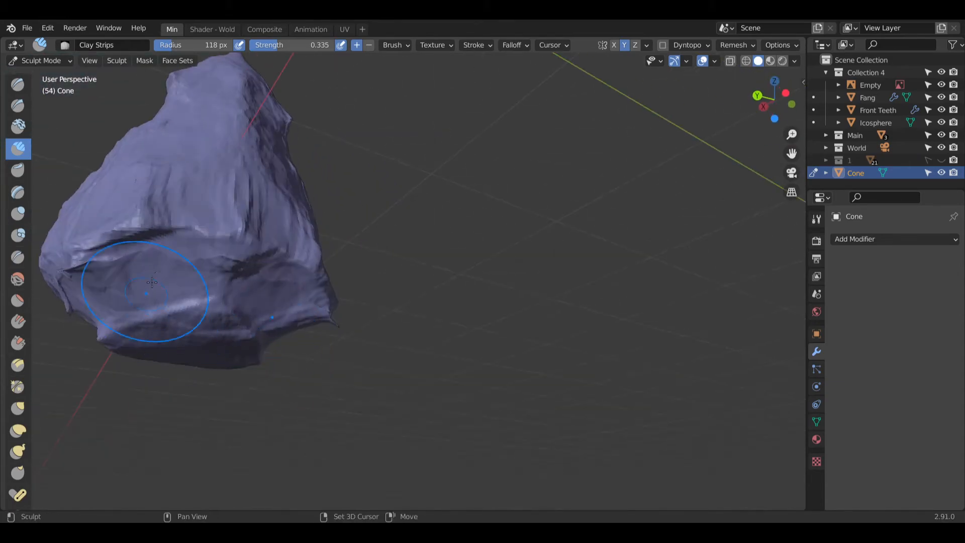
shift+middle_drag(147, 292, 268, 281)
mouse_move(241, 274)
ctrl+mouse_down()
mouse_move(292, 305)
mouse_move(259, 209)
ctrl+mouse_up()
Step: Smooth the carved band and ridges around the lower end of the tooth with the Smooth brush
click(18, 278)
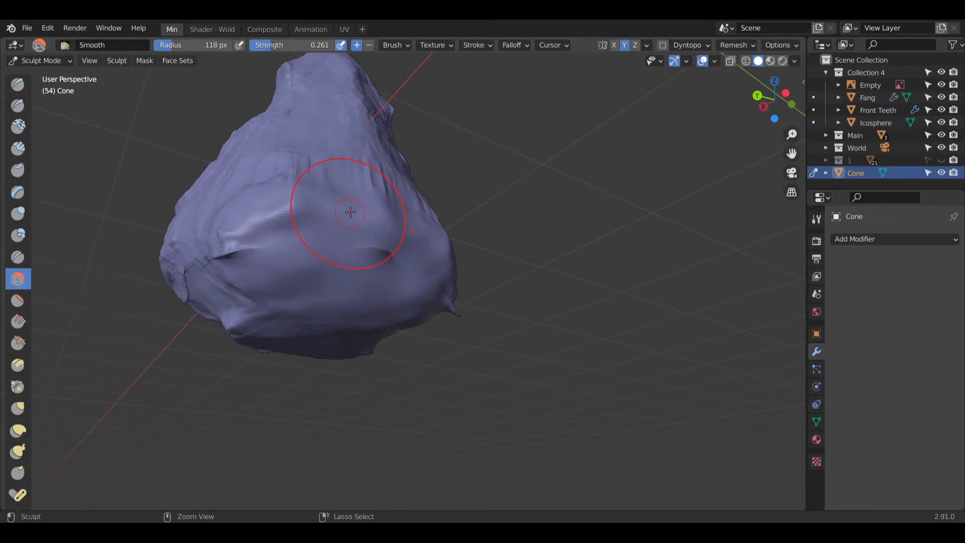
drag(324, 263, 351, 280)
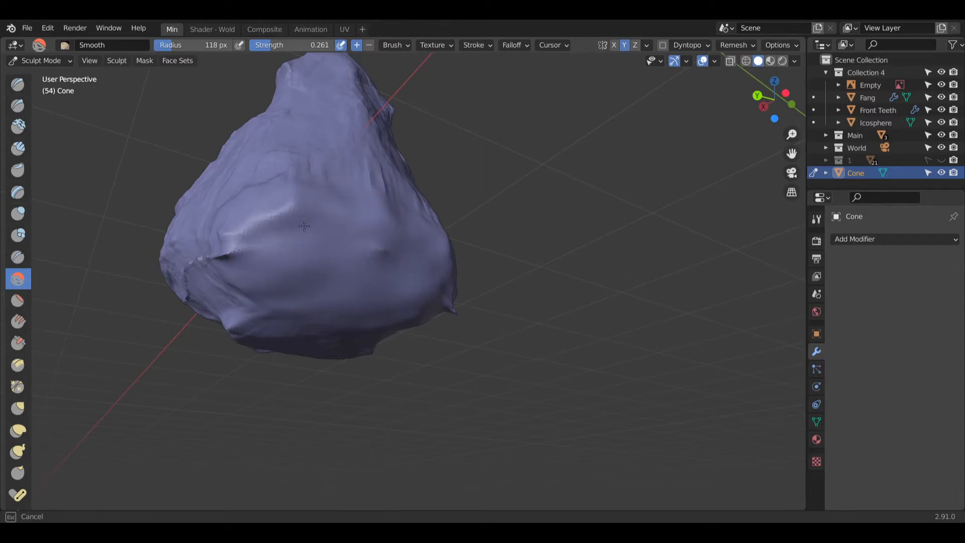
drag(289, 200, 287, 216)
middle_drag(288, 226, 347, 244)
mouse_move(223, 259)
shift+middle_down()
mouse_move(355, 247)
mouse_move(351, 230)
shift+middle_up()
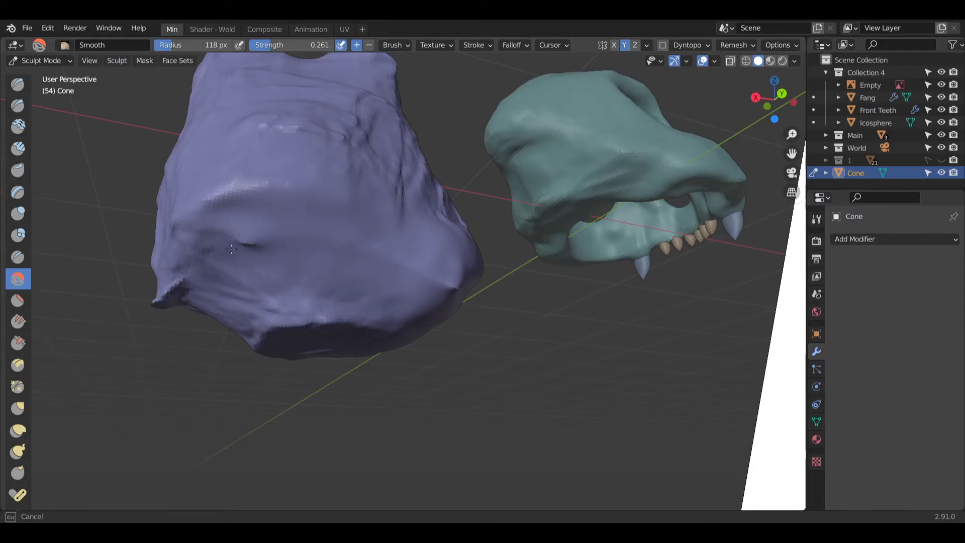
mouse_move(427, 298)
middle_down()
mouse_move(345, 205)
mouse_move(246, 233)
middle_up()
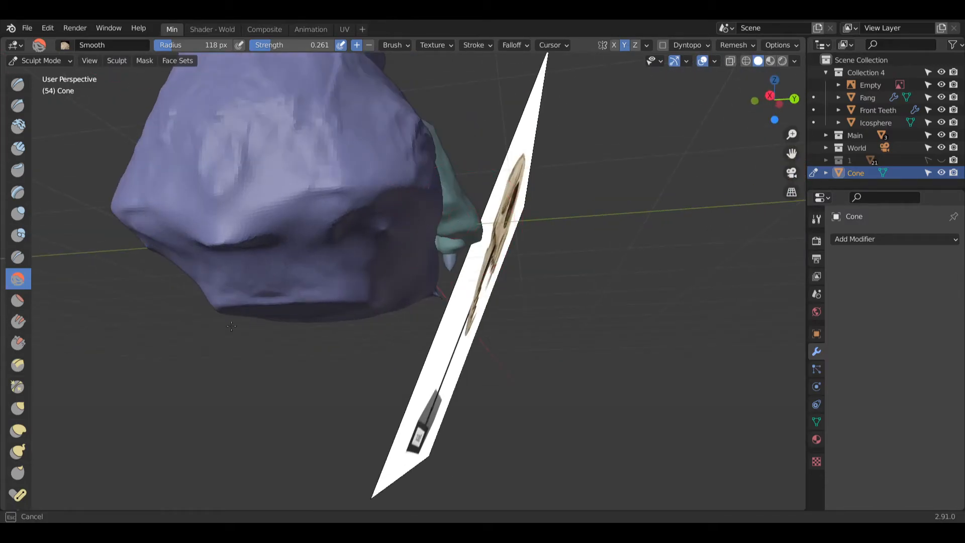
middle_drag(388, 185, 285, 165)
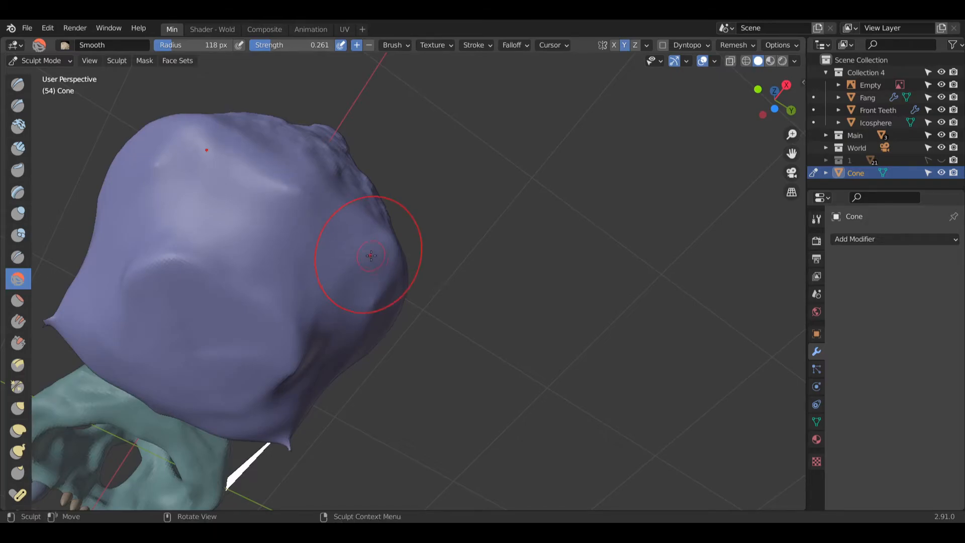
Step: Raise the Smooth brush strength to 0.501 and smooth the base edge, its pinched corners and the lower broad flank
middle_drag(371, 255, 281, 219)
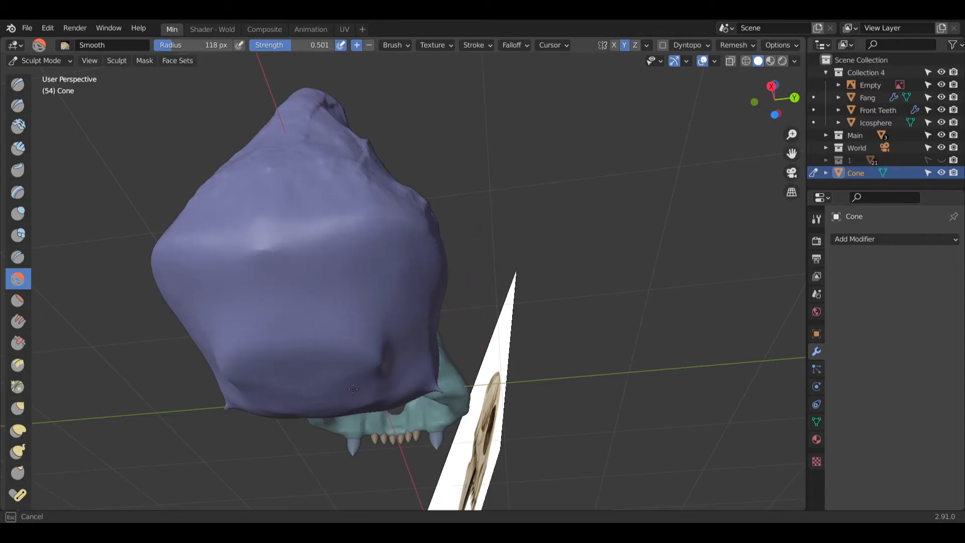
middle_drag(376, 335, 462, 315)
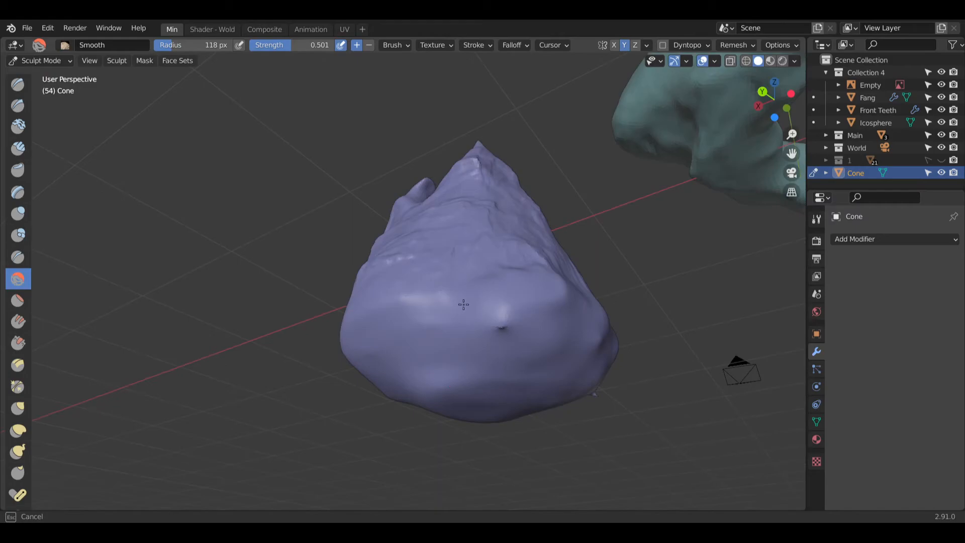
middle_drag(596, 307, 609, 301)
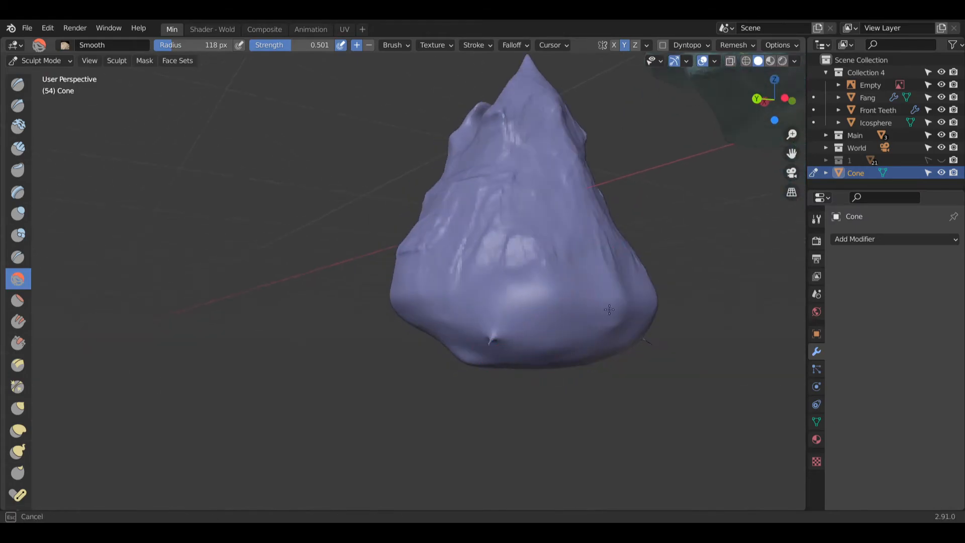
middle_drag(505, 246, 415, 307)
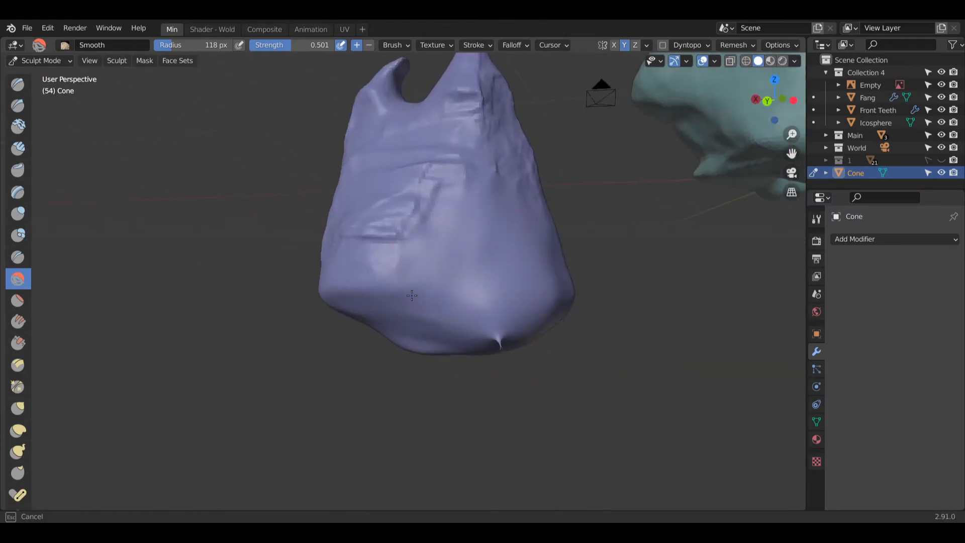
mouse_move(370, 296)
mouse_down()
mouse_move(468, 329)
mouse_move(520, 321)
mouse_up()
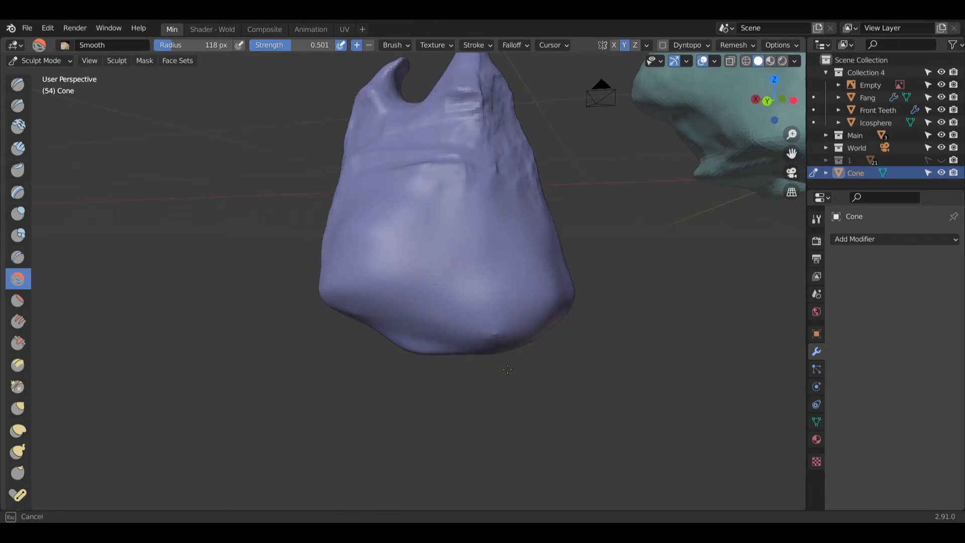
drag(508, 285, 516, 263)
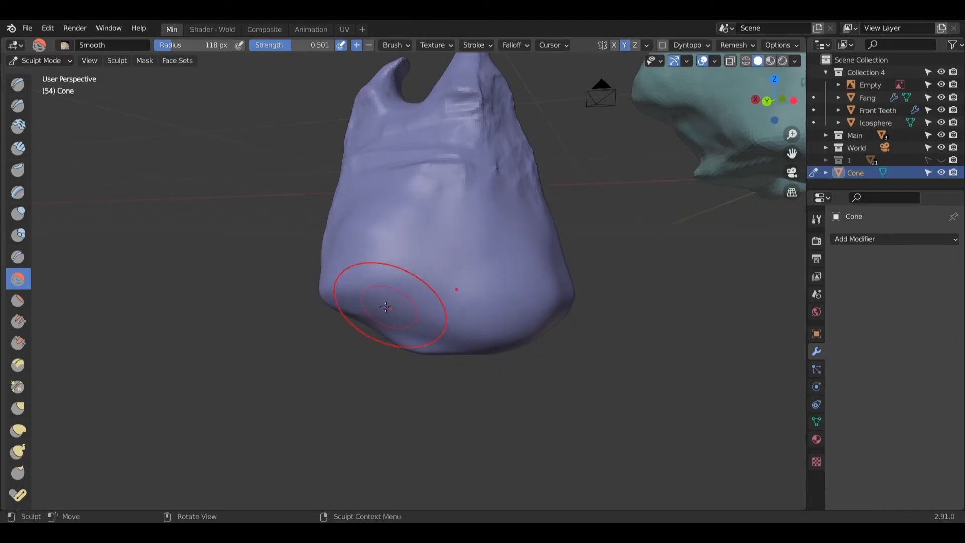
Step: Smooth the narrow ends of the tooth and round off the remaining edges around its base
middle_drag(388, 301, 280, 298)
middle_drag(258, 244, 185, 273)
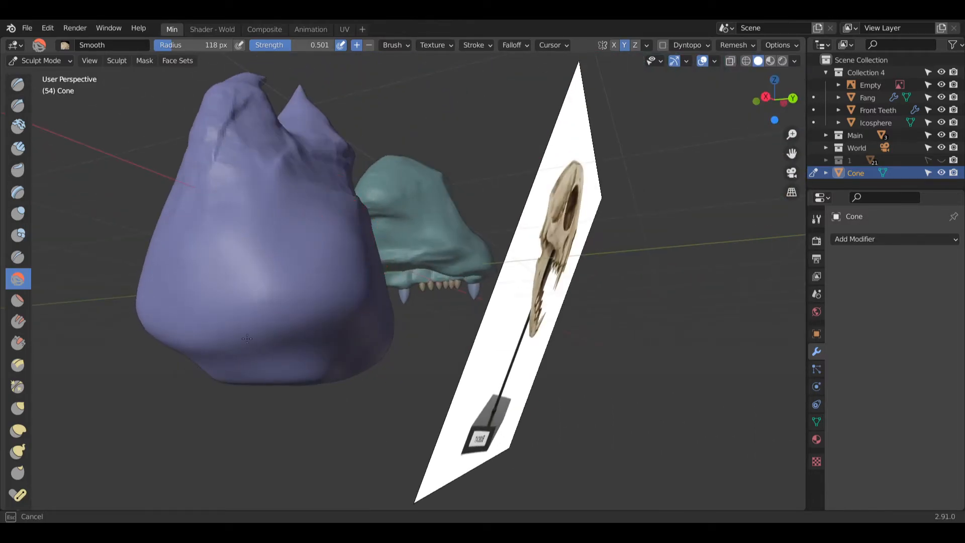
middle_drag(313, 345, 346, 317)
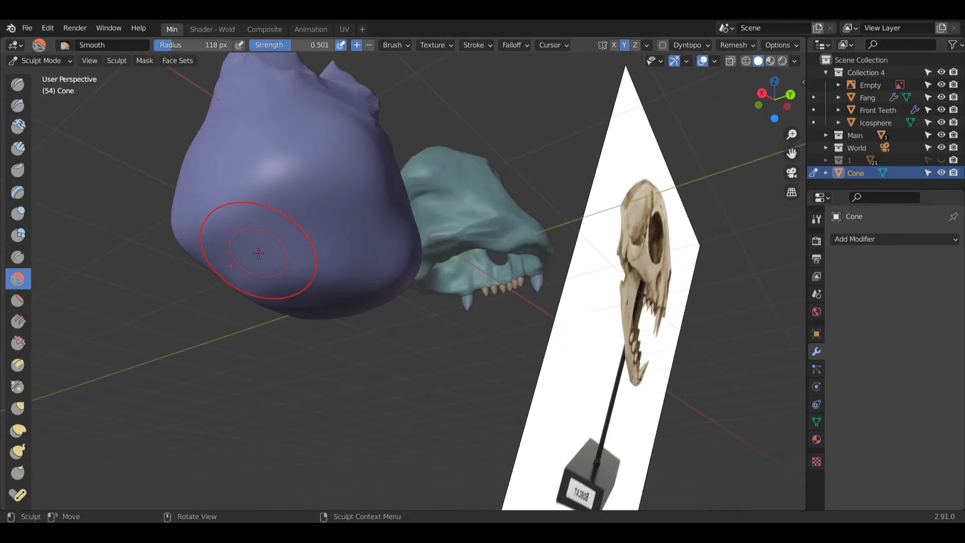
middle_drag(341, 230, 398, 291)
middle_drag(470, 255, 408, 253)
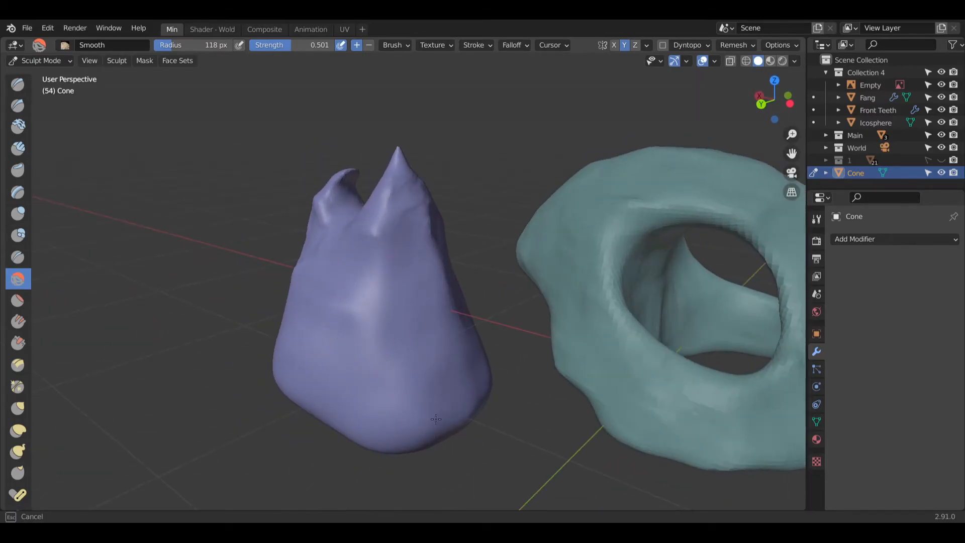
Step: Smooth out the clay ridges on the upper flanks just below the two cusps
middle_drag(344, 278, 405, 289)
ctrl+middle_drag(413, 332, 390, 257)
drag(388, 254, 392, 240)
middle_drag(335, 257, 369, 323)
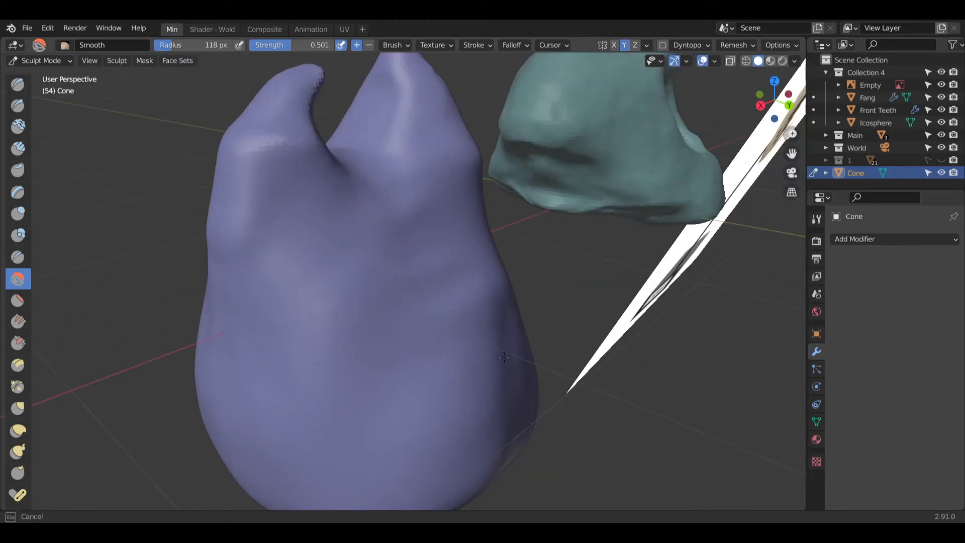
shift+middle_drag(298, 229, 387, 215)
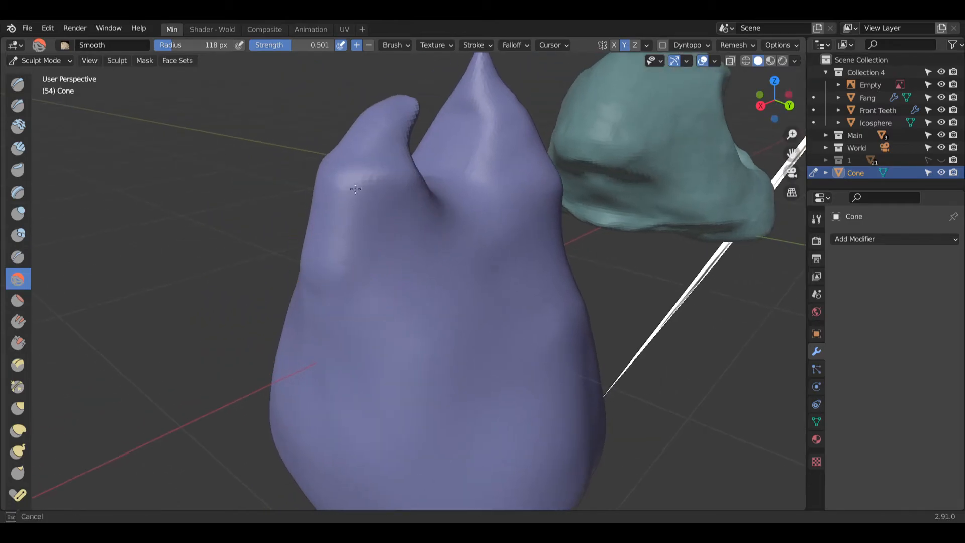
middle_drag(442, 236, 387, 205)
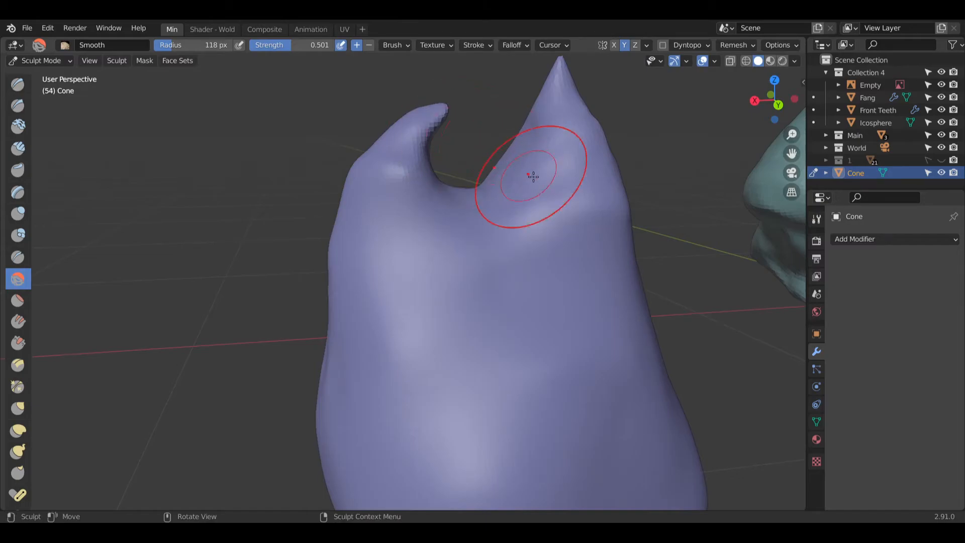
Step: Smooth the face and outer edge of the tall pointed cusp
shift+middle_drag(523, 165, 499, 219)
drag(516, 177, 570, 221)
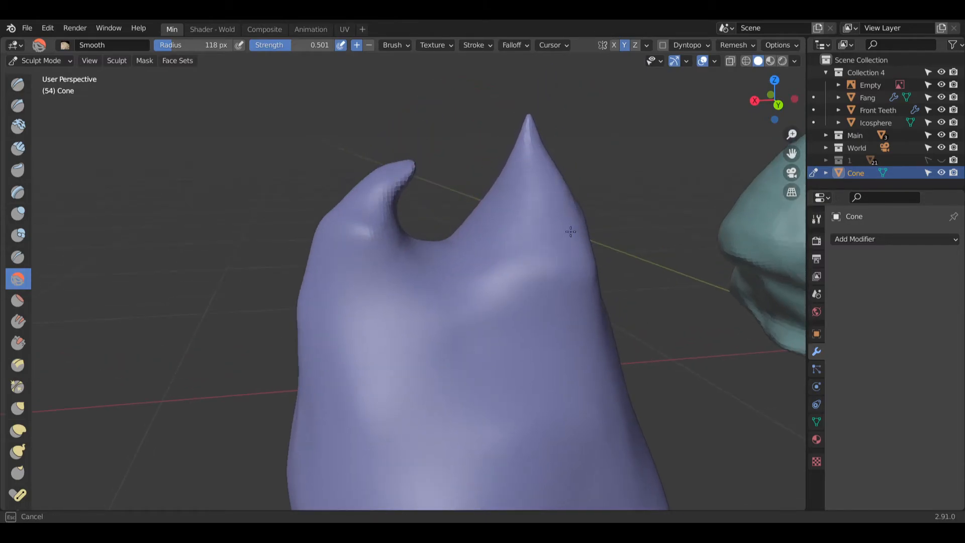
scroll(553, 240, down, 5)
scroll(513, 302, up, 5)
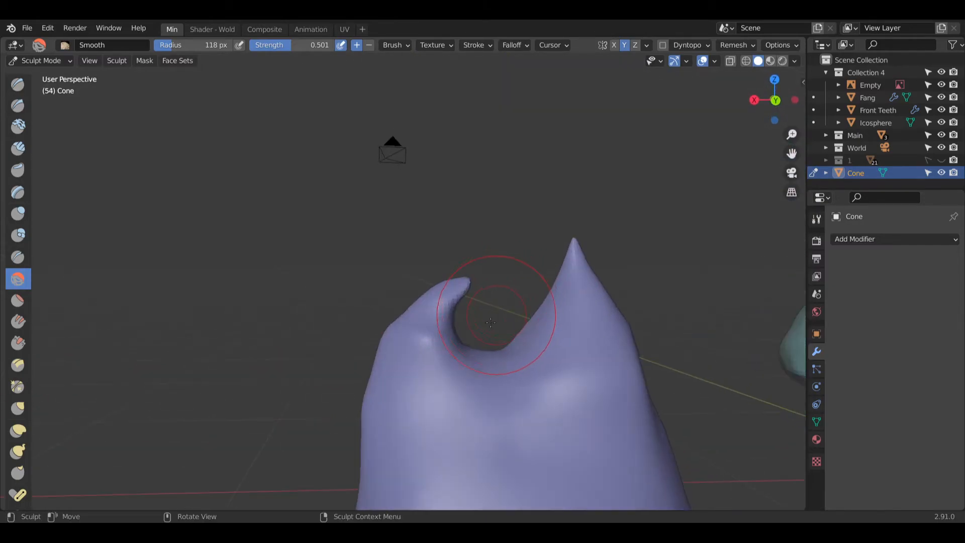
Step: Smooth the notch between the two cusps and the inner side of the small hooked cusp
middle_drag(512, 302, 419, 354)
mouse_move(420, 355)
mouse_down()
mouse_move(515, 307)
mouse_move(553, 322)
mouse_move(541, 354)
mouse_up()
drag(491, 263, 528, 355)
middle_drag(528, 355, 367, 302)
mouse_move(366, 301)
mouse_down()
mouse_move(415, 338)
mouse_move(443, 413)
mouse_up()
shift+middle_drag(384, 323, 365, 272)
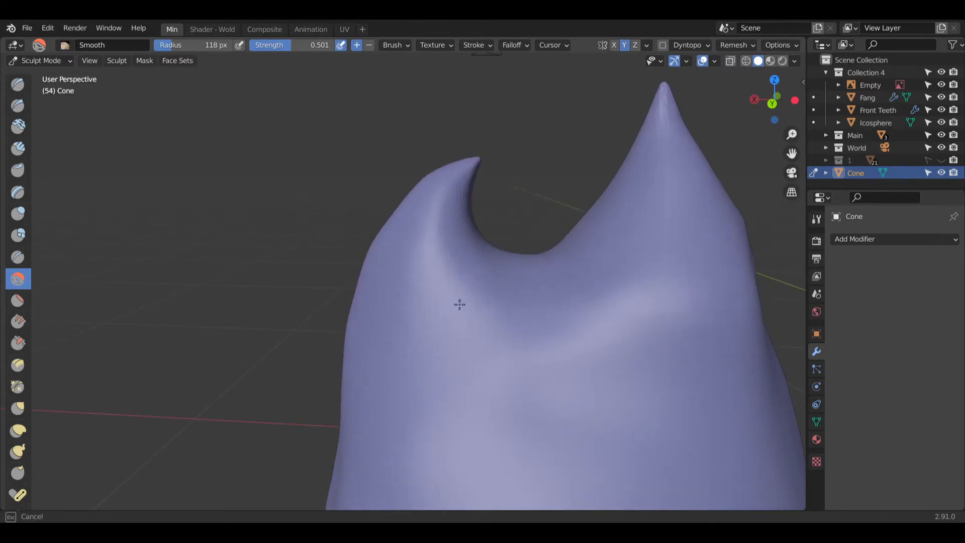
mouse_move(474, 328)
mouse_down()
mouse_move(545, 269)
mouse_move(578, 224)
mouse_move(573, 214)
mouse_up()
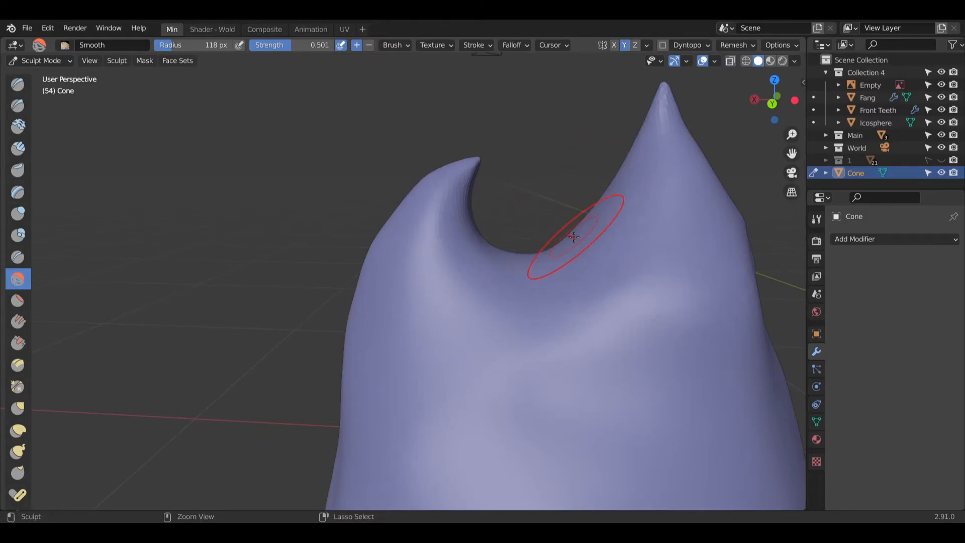
Step: Smooth the faces of both cusps, including the small cusp's tip and outer edge
middle_drag(566, 229, 618, 252)
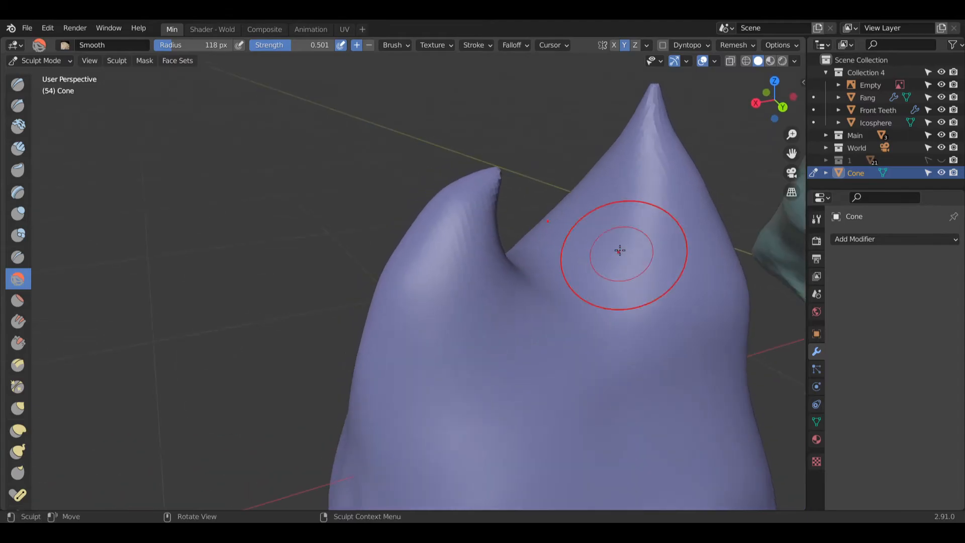
drag(577, 209, 536, 226)
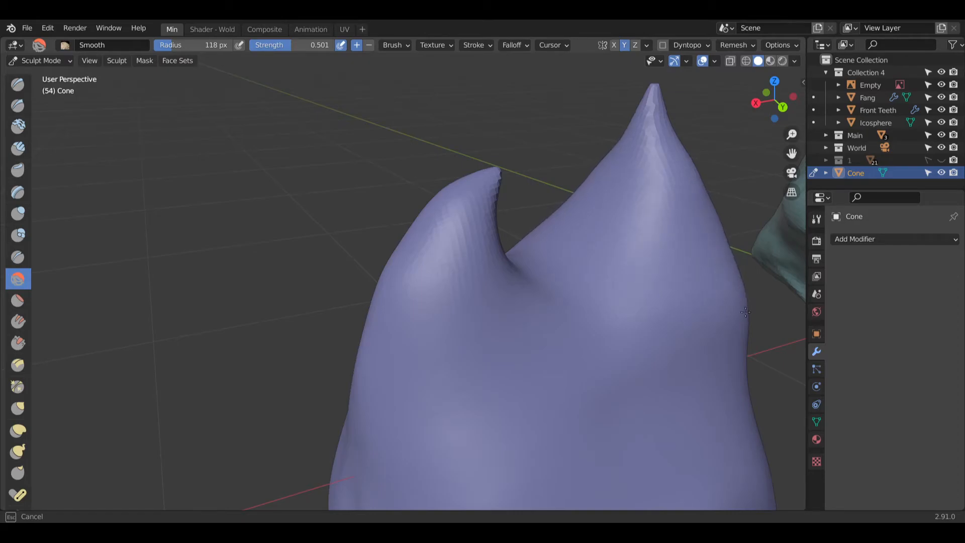
drag(707, 277, 610, 241)
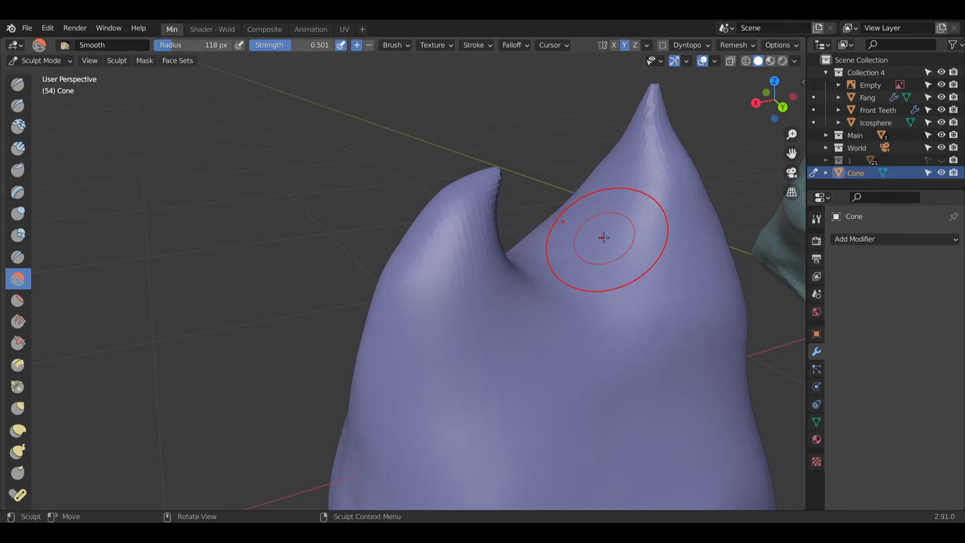
drag(535, 224, 474, 219)
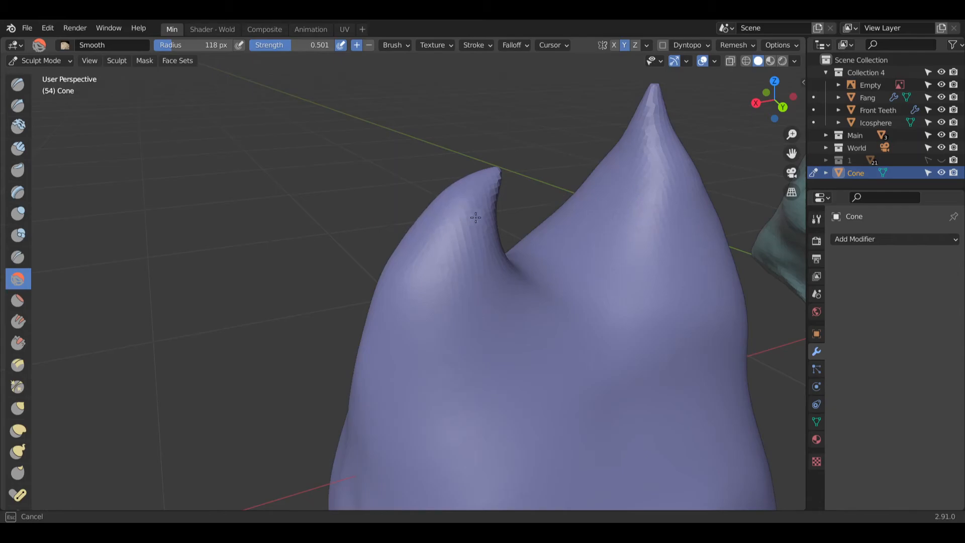
middle_drag(506, 172, 453, 161)
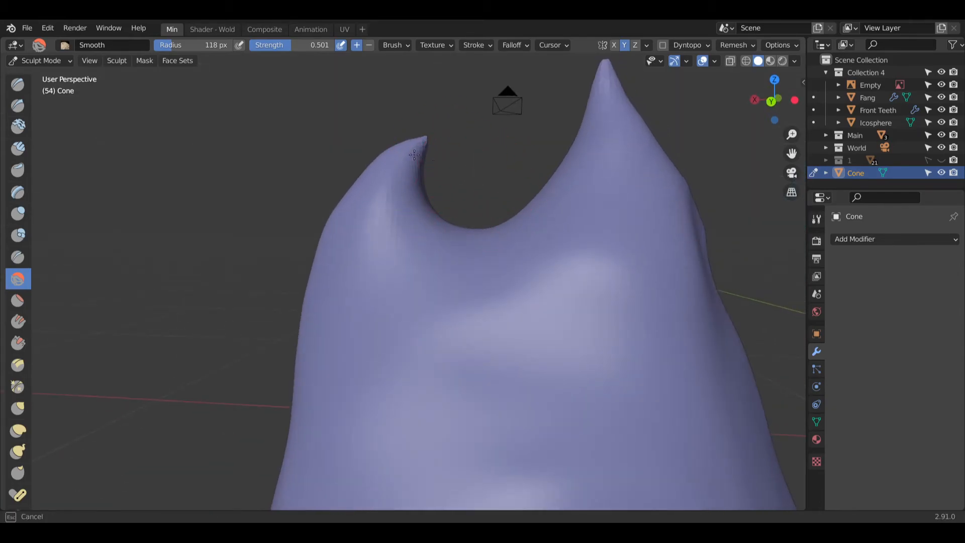
mouse_move(427, 146)
mouse_down()
mouse_move(454, 231)
mouse_move(344, 214)
mouse_up()
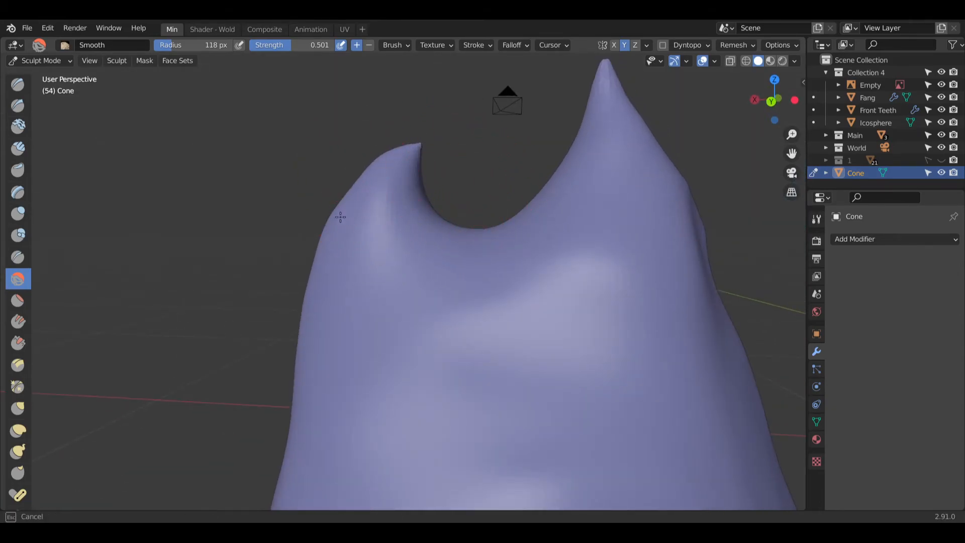
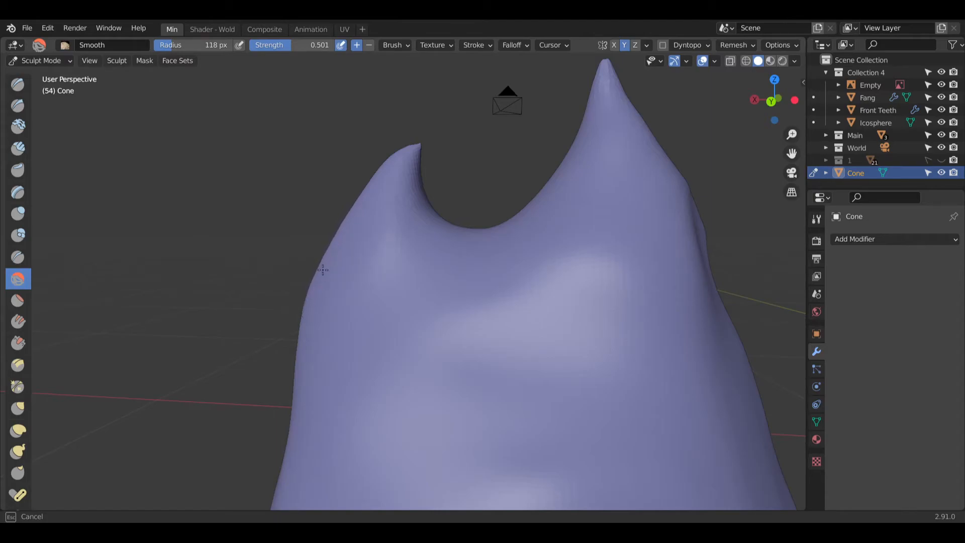
Step: Reshape the outer edge of the tooth below the small cusp with Inflate/Deflate strokes, including an inverted one
click(18, 214)
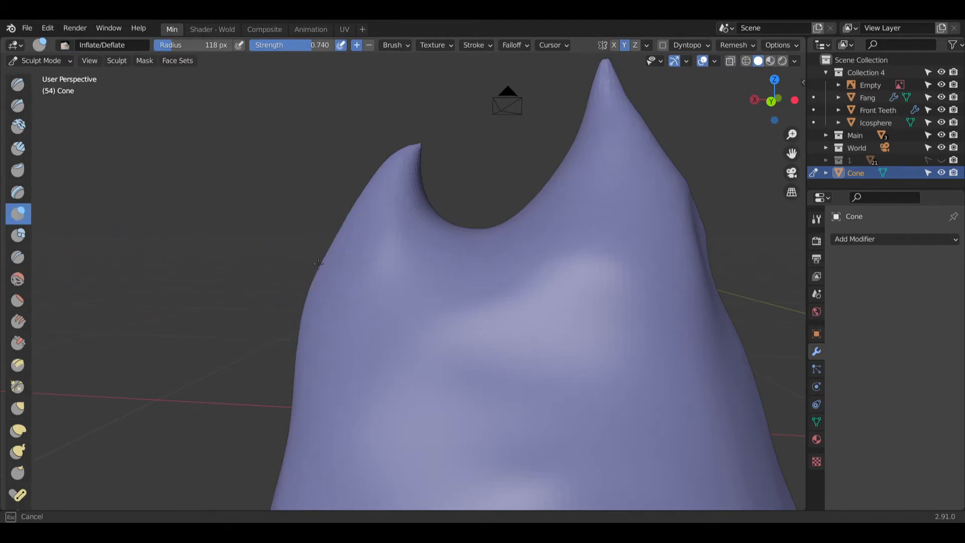
mouse_move(323, 303)
mouse_down()
mouse_move(330, 282)
mouse_move(302, 291)
mouse_up()
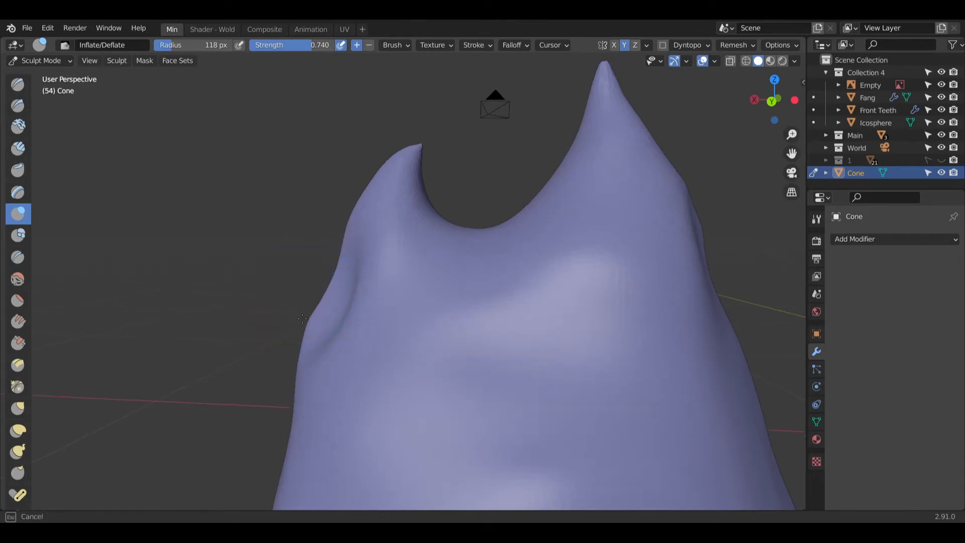
middle_drag(302, 297, 300, 305)
mouse_move(300, 306)
ctrl+mouse_down()
mouse_move(314, 298)
mouse_move(319, 309)
ctrl+mouse_up()
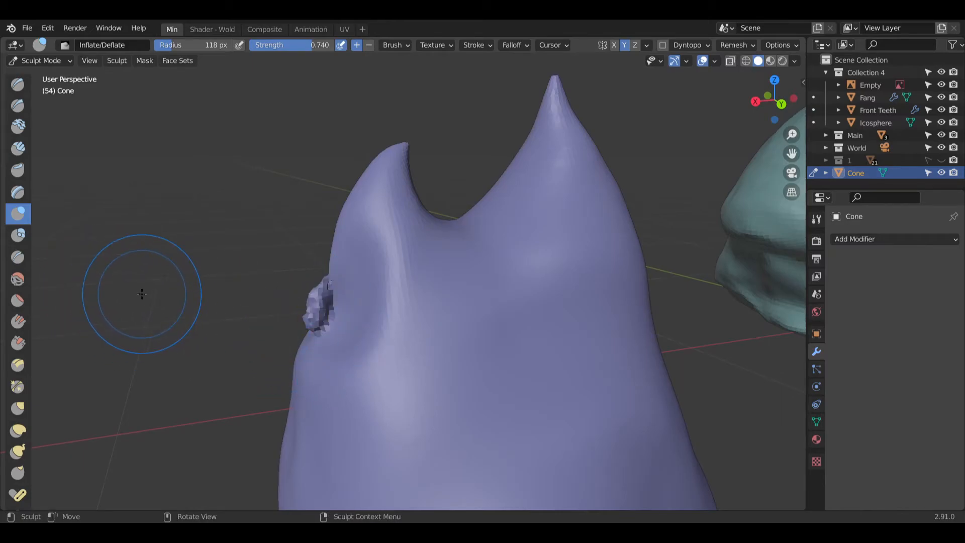
Step: Smooth away the rough lump and dent on the outer edge below the small cusp
click(18, 279)
mouse_move(352, 332)
middle_down()
mouse_move(375, 349)
mouse_move(322, 311)
middle_up()
mouse_move(322, 311)
mouse_down()
mouse_move(274, 268)
mouse_move(338, 324)
mouse_up()
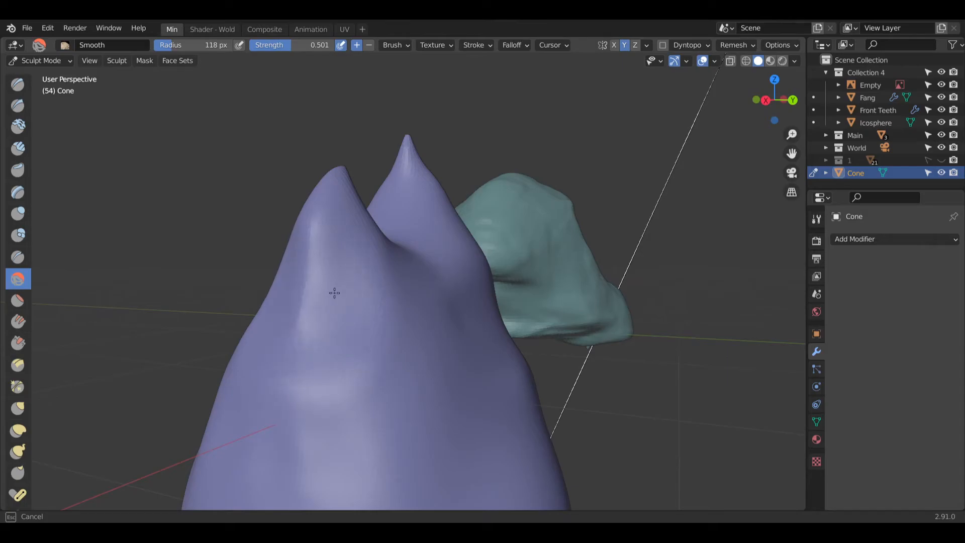
Step: Smooth the tooth's lower flanks and the side below the tall cusp with the Smooth brush
scroll(327, 261, up, 3)
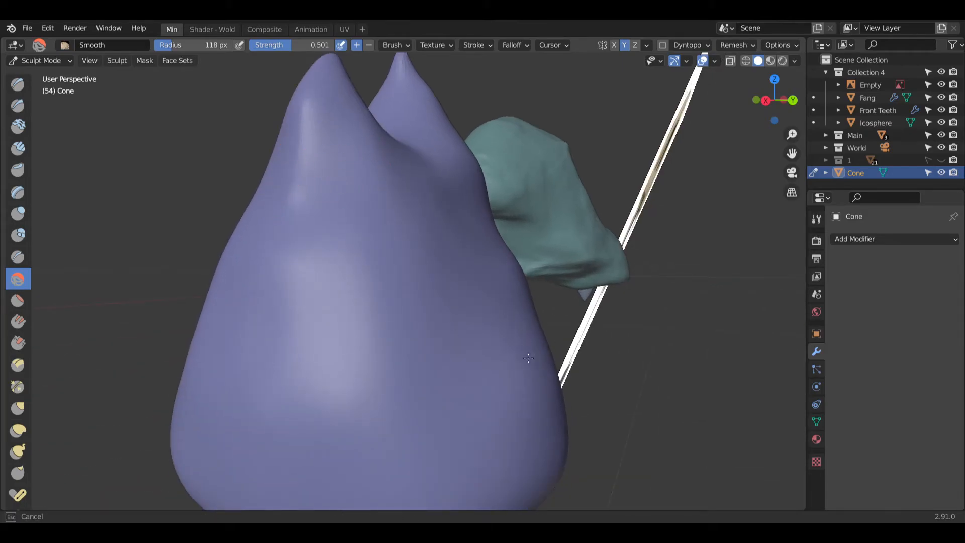
middle_drag(534, 359, 545, 302)
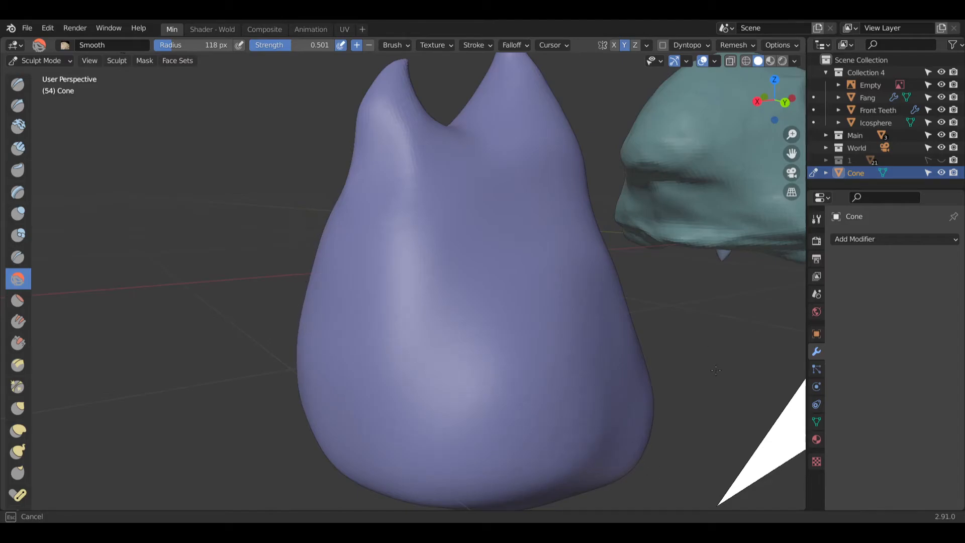
drag(637, 402, 574, 314)
shift+middle_drag(598, 201, 503, 332)
middle_drag(427, 291, 372, 277)
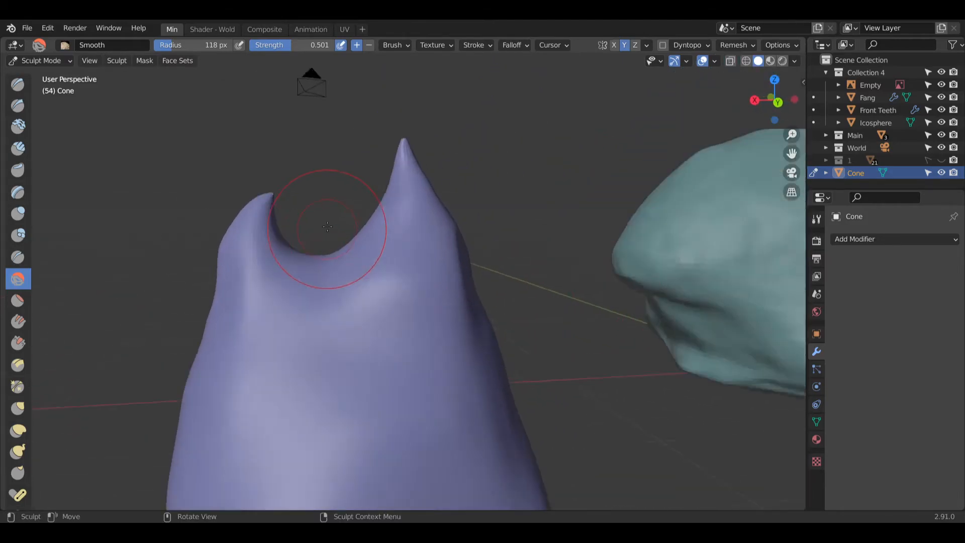
Step: Smooth the small cusp's tip and inner slope, and the face below it, with the Smooth brush
scroll(327, 230, up, 4)
drag(261, 213, 247, 210)
drag(193, 170, 222, 155)
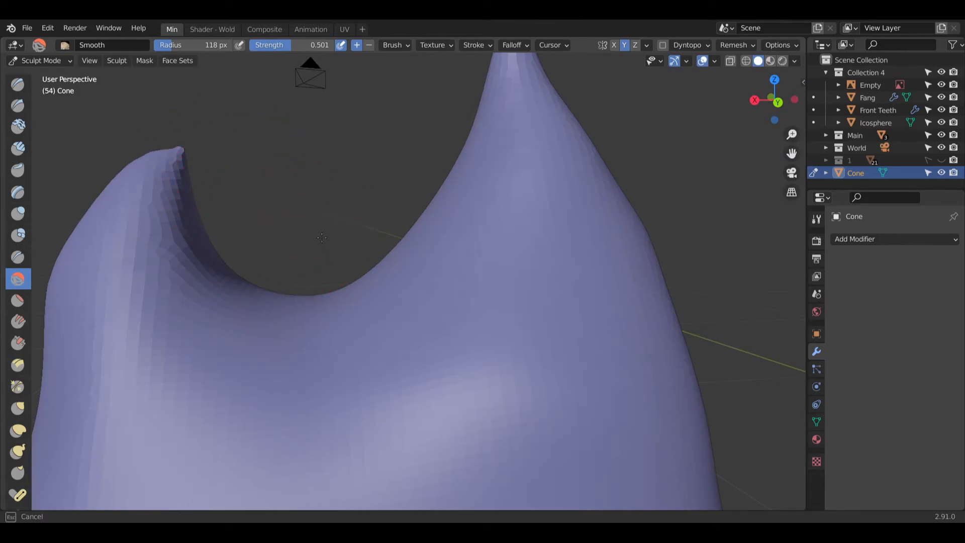
mouse_move(226, 164)
shift+middle_down()
mouse_move(366, 206)
mouse_move(350, 248)
shift+middle_up()
drag(229, 364, 221, 377)
middle_drag(402, 392, 399, 321)
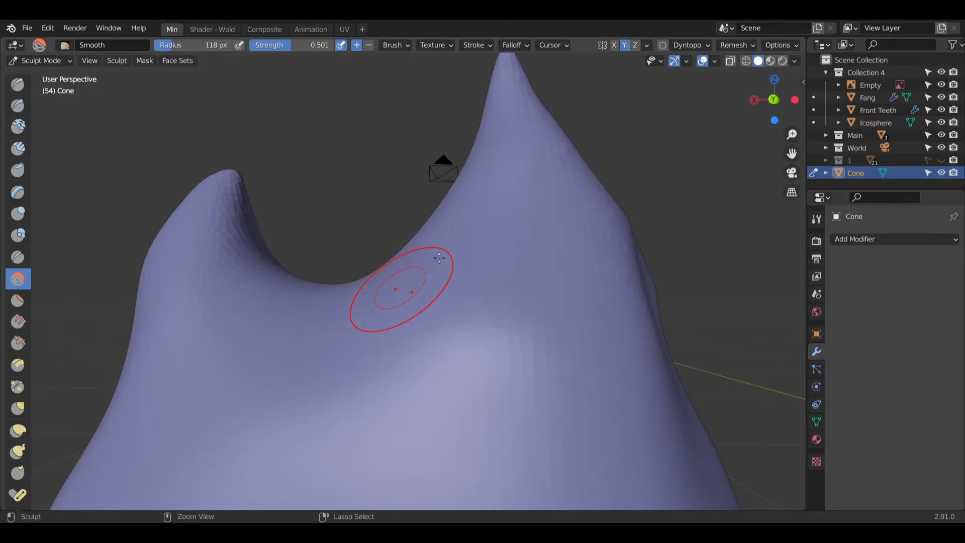
Step: Smooth the tall cusp's outer edge and the broad face below the notch
middle_drag(556, 157, 546, 209)
drag(632, 309, 636, 316)
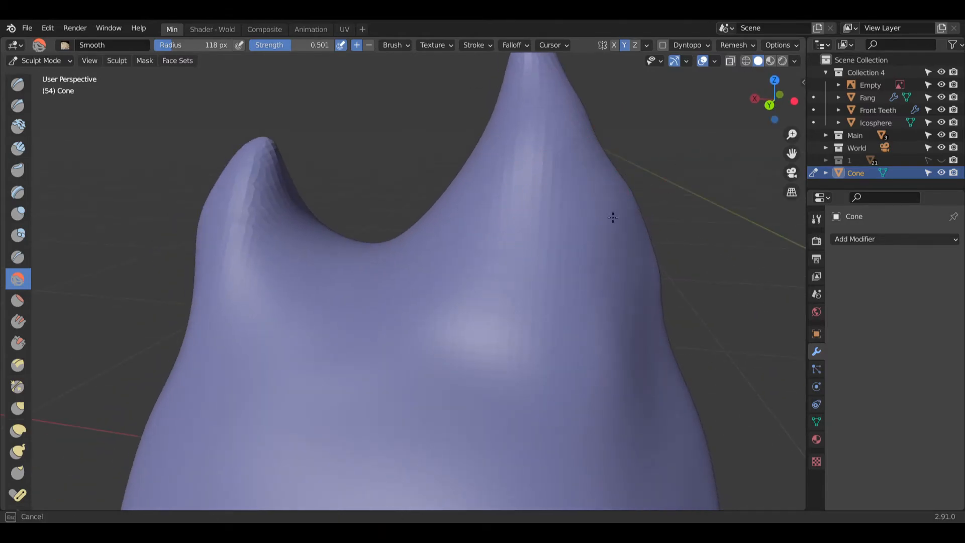
drag(632, 232, 629, 226)
shift+middle_drag(432, 306, 442, 363)
drag(442, 363, 426, 342)
middle_drag(431, 264, 454, 290)
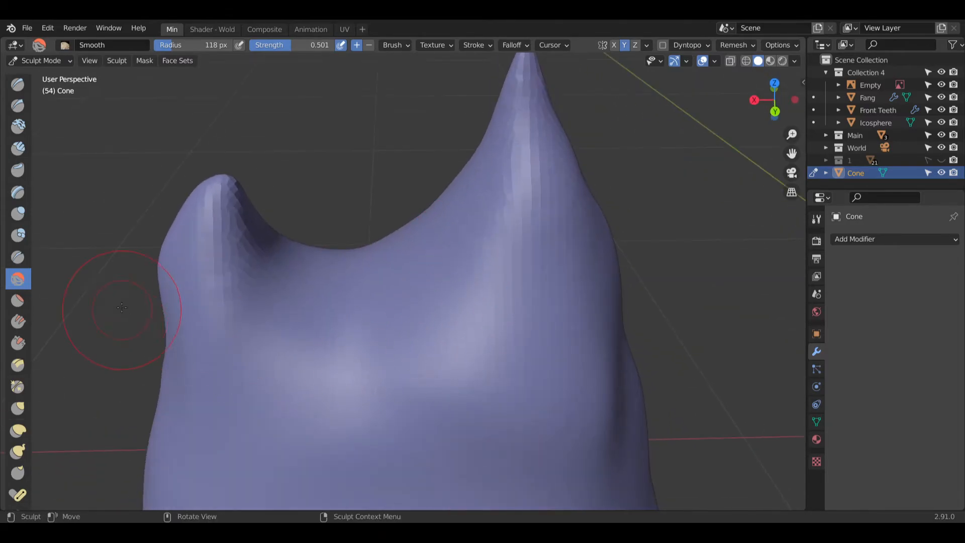
Step: Reshape the notch and the face between the two cusps with Inflate/Deflate strokes from several angles
click(16, 219)
middle_drag(365, 222, 366, 267)
mouse_move(365, 269)
mouse_down()
mouse_move(368, 145)
mouse_move(384, 128)
mouse_move(412, 203)
mouse_move(392, 270)
mouse_move(324, 221)
mouse_move(371, 211)
mouse_move(383, 370)
mouse_up()
middle_drag(383, 370, 379, 334)
mouse_move(379, 334)
mouse_down()
mouse_move(366, 416)
mouse_move(342, 360)
mouse_move(325, 266)
mouse_up()
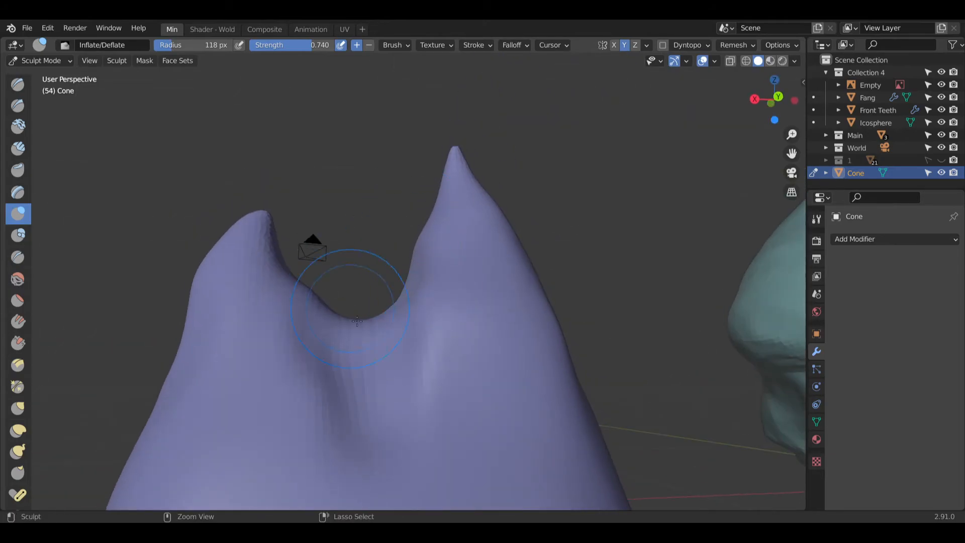
middle_drag(323, 259, 291, 270)
mouse_move(290, 269)
mouse_down()
mouse_move(327, 285)
mouse_move(317, 296)
mouse_move(421, 265)
mouse_move(442, 287)
mouse_move(377, 345)
mouse_up()
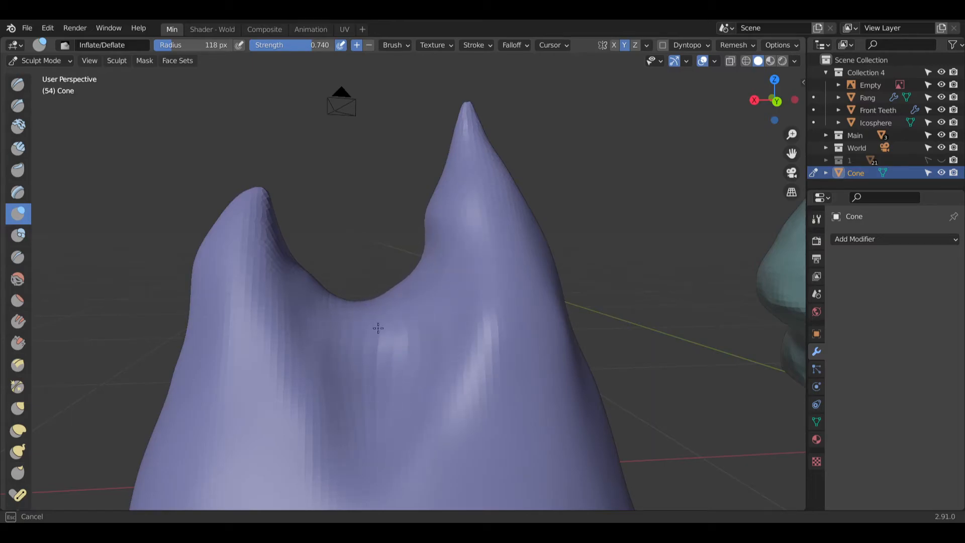
middle_drag(370, 309, 382, 340)
mouse_move(381, 329)
mouse_down()
mouse_move(358, 314)
mouse_move(392, 264)
mouse_move(409, 270)
mouse_move(355, 270)
mouse_move(321, 287)
mouse_up()
Step: Deepen and widen the notch between the cusps with inverted Inflate/Deflate strokes
mouse_move(450, 407)
ctrl+mouse_down()
mouse_move(394, 273)
mouse_move(370, 298)
mouse_move(398, 280)
ctrl+mouse_up()
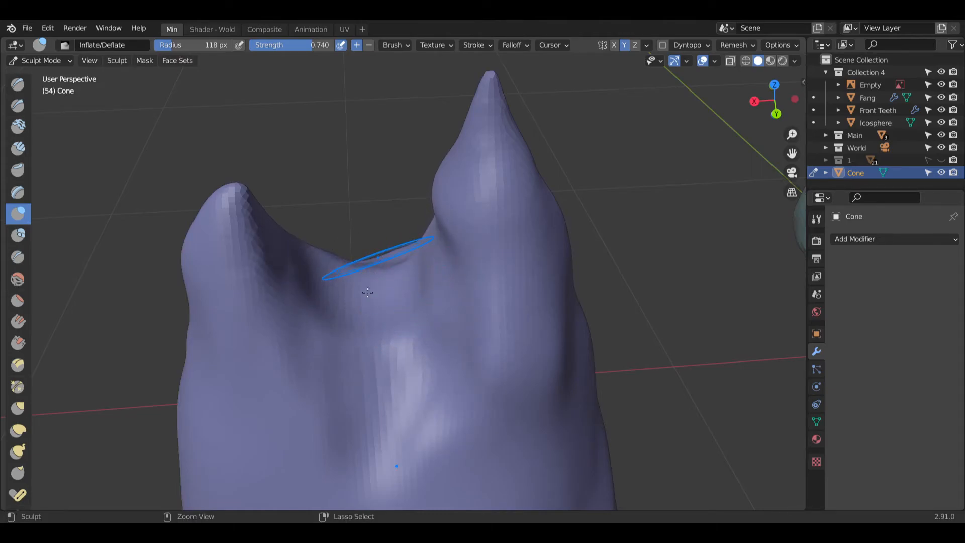
middle_drag(371, 276, 377, 248)
mouse_move(422, 323)
middle_down()
mouse_move(431, 339)
mouse_move(410, 345)
middle_up()
mouse_move(410, 345)
ctrl+mouse_down()
mouse_move(375, 329)
mouse_move(410, 298)
ctrl+mouse_up()
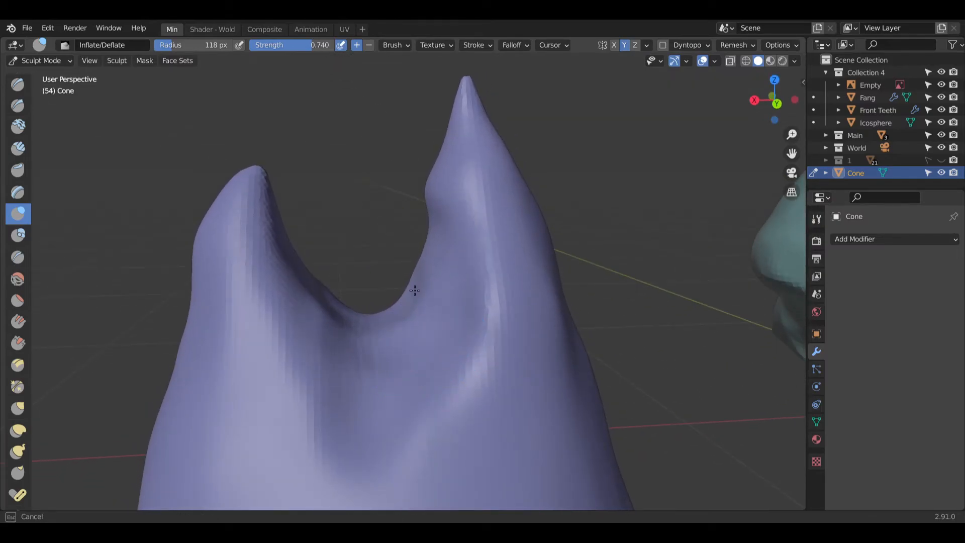
mouse_move(346, 325)
ctrl+mouse_down()
mouse_move(317, 288)
mouse_move(326, 307)
mouse_move(375, 313)
ctrl+mouse_up()
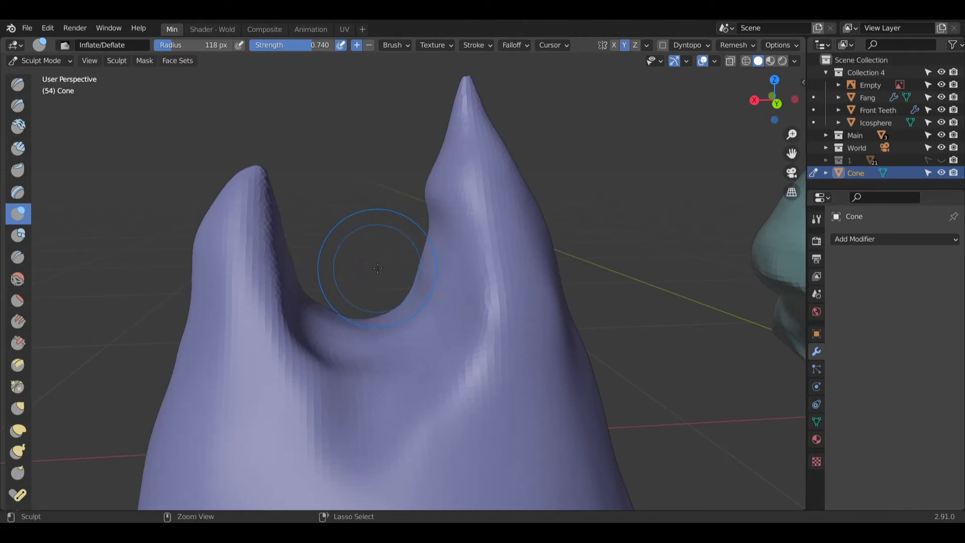
Step: Smooth the deepened notch, the face below it, and the tall cusp's inner edge and tip
click(20, 278)
mouse_move(323, 284)
mouse_down()
mouse_move(353, 415)
mouse_move(333, 322)
mouse_up()
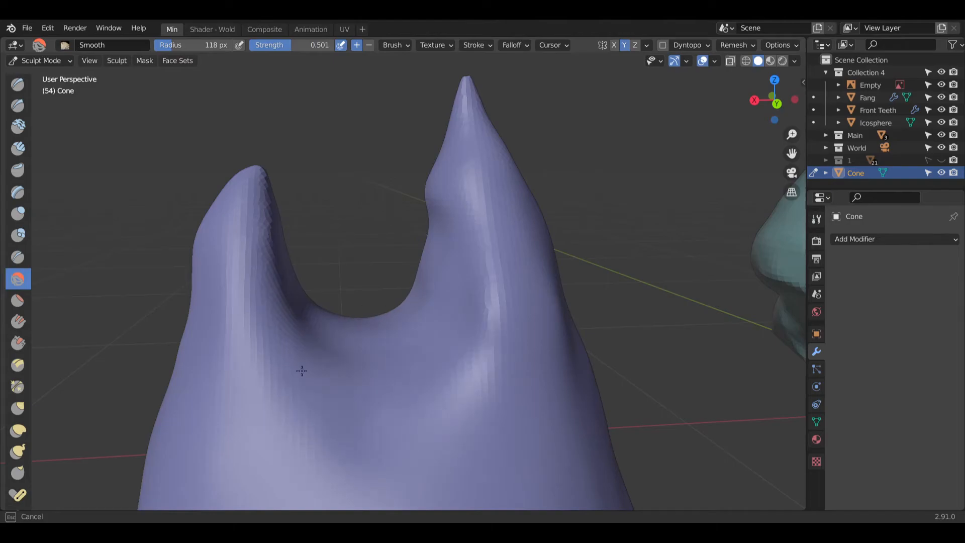
drag(390, 398, 445, 245)
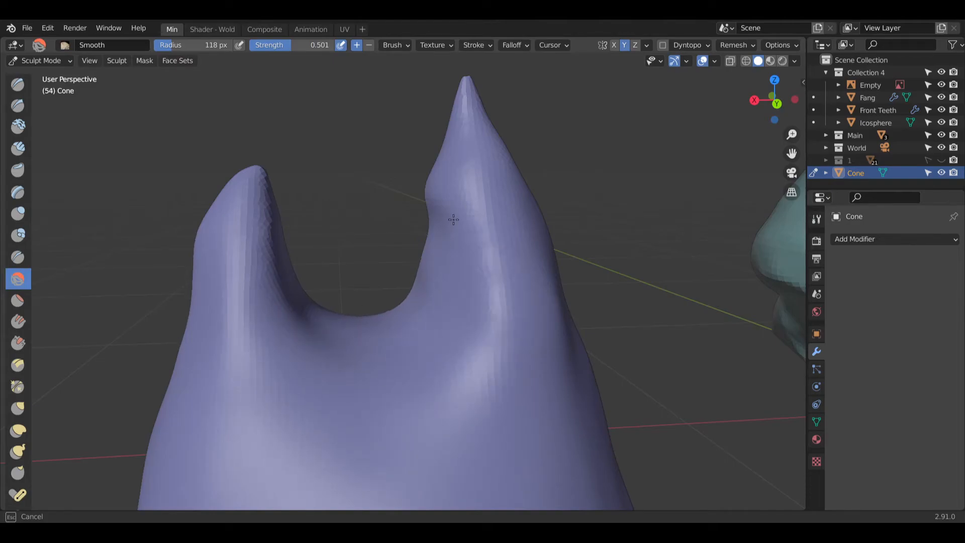
mouse_move(435, 162)
mouse_down()
mouse_move(453, 121)
mouse_move(438, 205)
mouse_up()
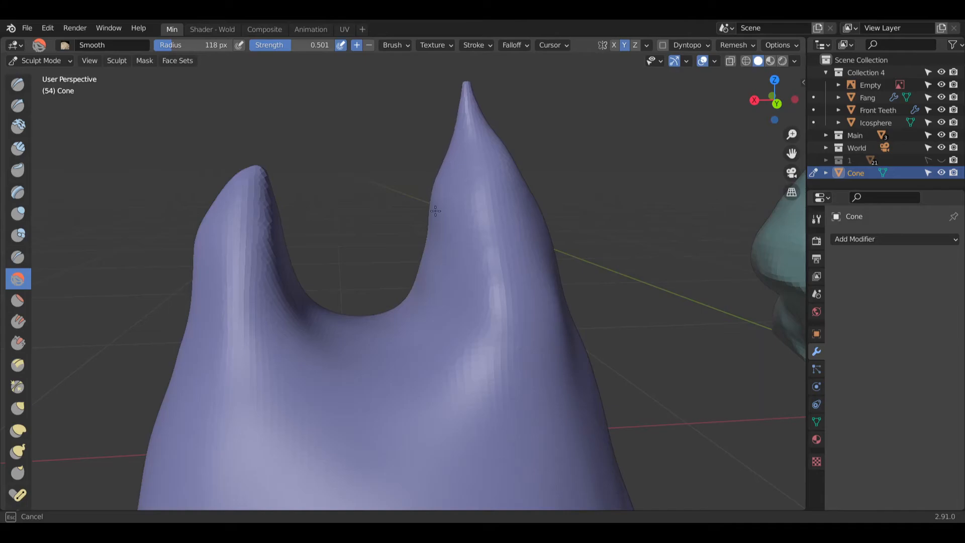
mouse_move(440, 171)
mouse_down()
mouse_move(465, 114)
mouse_move(493, 118)
mouse_up()
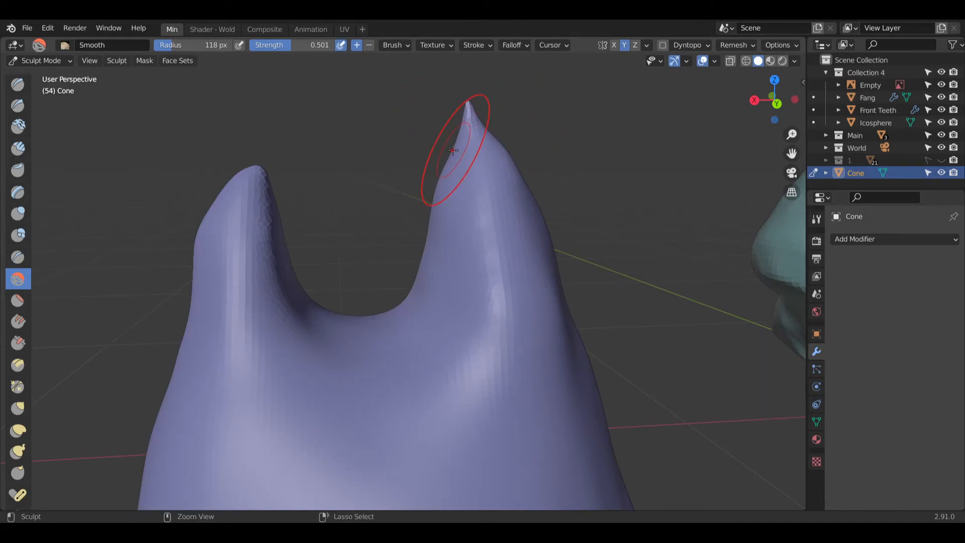
Step: Thin the tooth's bulging broad flank below the cusps with inverted Inflate/Deflate strokes
mouse_move(463, 151)
middle_down()
mouse_move(457, 194)
mouse_move(440, 194)
mouse_move(489, 313)
mouse_move(552, 308)
mouse_move(534, 250)
middle_up()
middle_drag(552, 313, 552, 328)
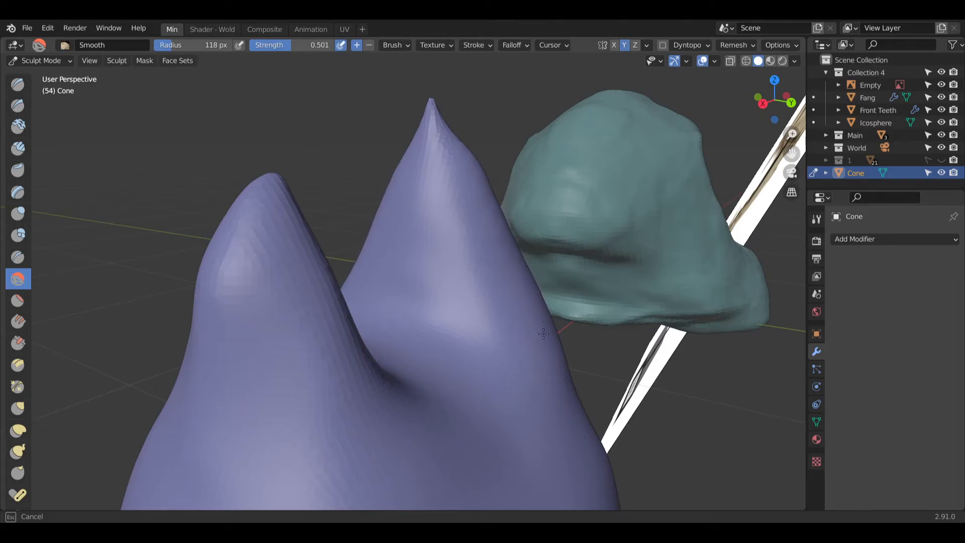
middle_drag(550, 302, 568, 322)
scroll(571, 306, up, 4)
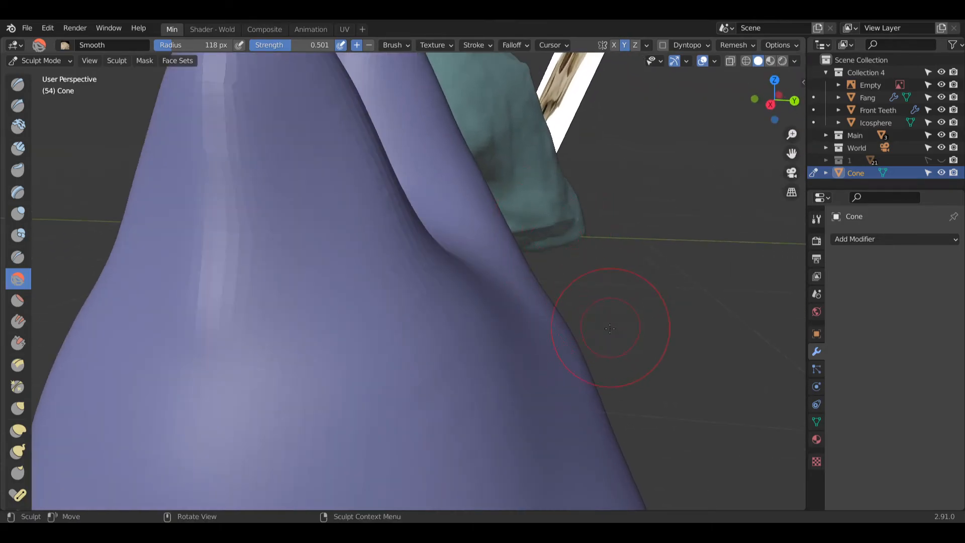
scroll(544, 242, down, 6)
middle_drag(544, 241, 571, 215)
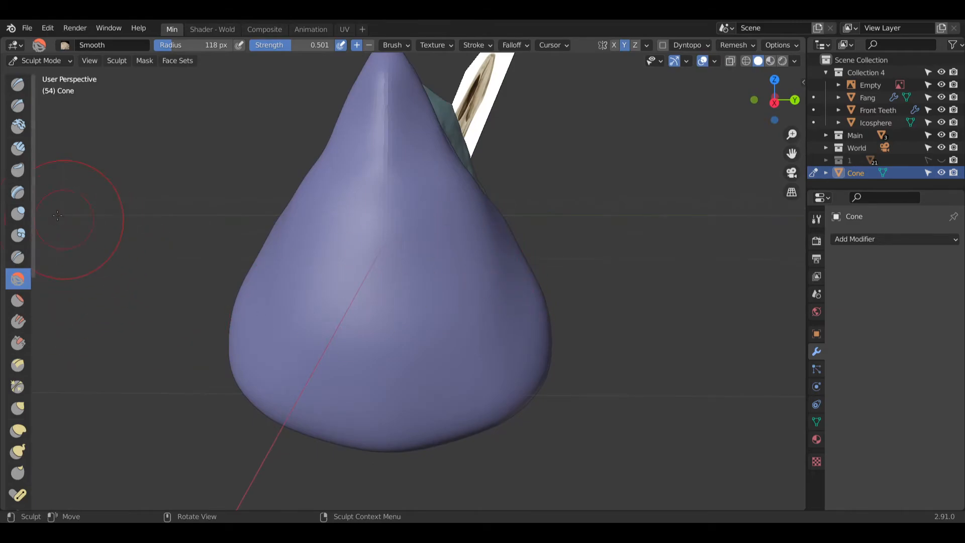
click(17, 214)
mouse_move(516, 235)
ctrl+mouse_down()
mouse_move(515, 259)
mouse_move(540, 314)
ctrl+mouse_up()
middle_drag(540, 314, 527, 313)
ctrl+drag(533, 297, 567, 348)
middle_drag(568, 349, 528, 367)
mouse_move(528, 367)
ctrl+mouse_down()
mouse_move(582, 319)
mouse_move(519, 264)
ctrl+mouse_up()
middle_drag(522, 330, 572, 316)
mouse_move(564, 336)
ctrl+mouse_down()
mouse_move(556, 324)
mouse_move(526, 361)
mouse_move(511, 301)
ctrl+mouse_up()
middle_drag(511, 301, 566, 310)
ctrl+drag(543, 308, 524, 196)
middle_drag(517, 221, 470, 216)
mouse_move(415, 214)
ctrl+mouse_down()
mouse_move(409, 285)
mouse_move(468, 326)
mouse_move(569, 269)
ctrl+mouse_up()
Step: Push in the middle and lower part of the tooth's broad face with further inverted Inflate/Deflate strokes
middle_drag(546, 245, 568, 308)
middle_drag(648, 327, 668, 377)
middle_drag(603, 230, 644, 271)
scroll(646, 280, up, 10)
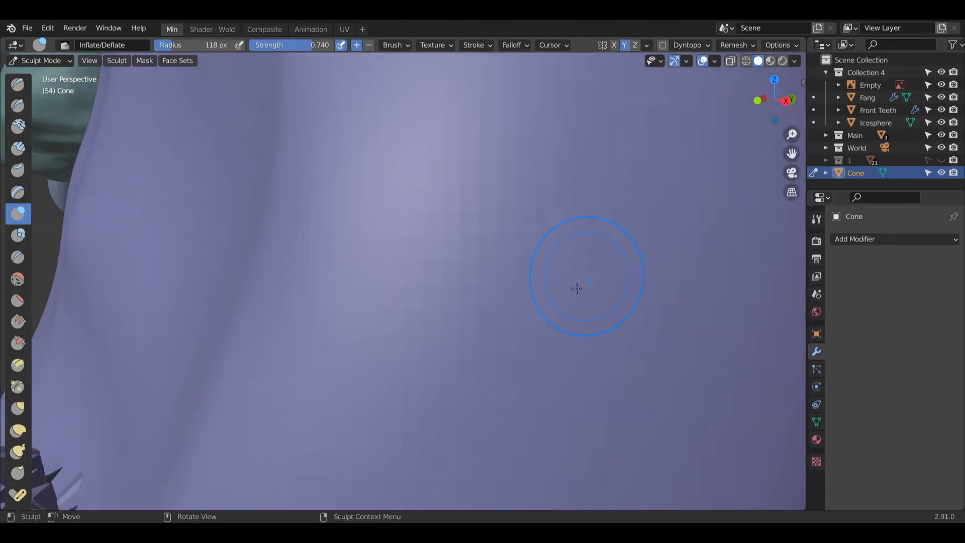
scroll(587, 276, down, 8)
mouse_move(454, 364)
ctrl+mouse_down()
mouse_move(474, 349)
mouse_move(419, 418)
mouse_move(409, 345)
ctrl+mouse_up()
middle_drag(338, 377, 328, 394)
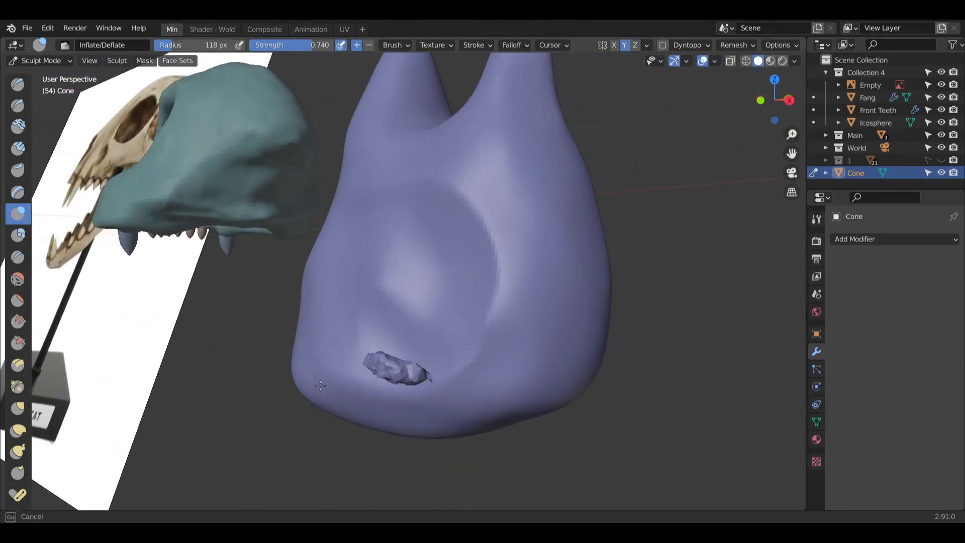
middle_drag(394, 183, 395, 256)
ctrl+drag(480, 280, 527, 366)
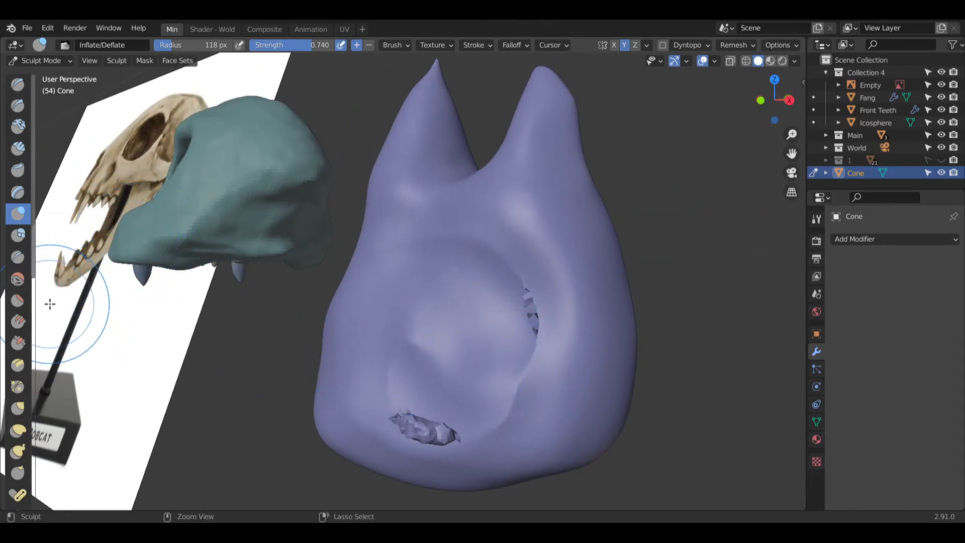
Step: Remesh the tooth to close the torn spots on its broad face, and smooth the dented area
key(ctrl+r)
click(18, 281)
mouse_move(491, 312)
mouse_down()
mouse_move(549, 362)
mouse_move(437, 394)
mouse_move(467, 462)
mouse_move(408, 412)
mouse_up()
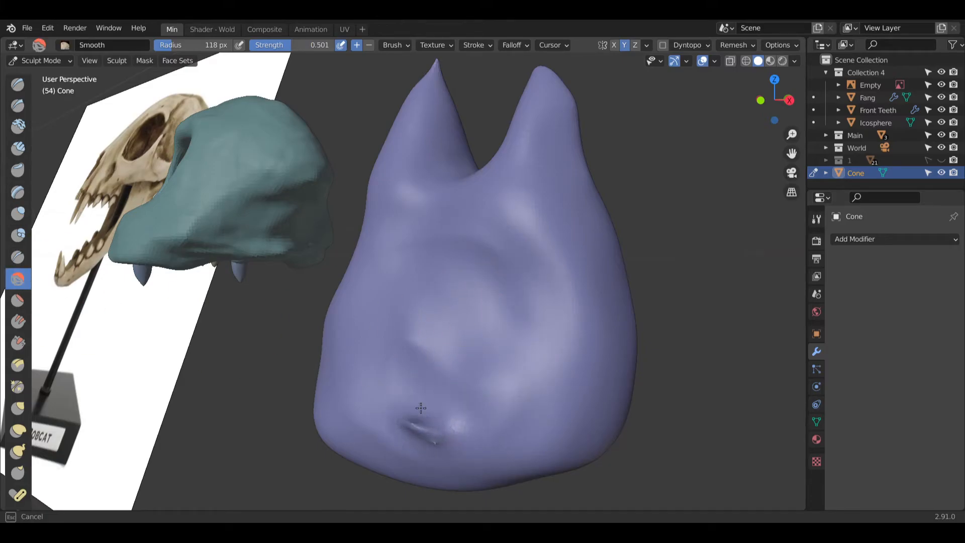
mouse_move(476, 313)
mouse_down()
mouse_move(480, 362)
mouse_move(457, 334)
mouse_move(492, 403)
mouse_move(456, 428)
mouse_up()
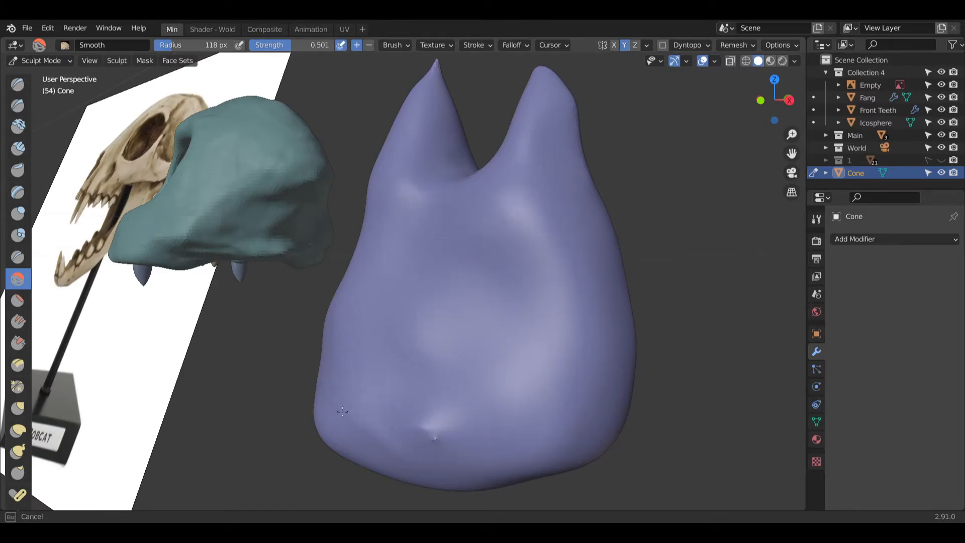
mouse_move(434, 432)
mouse_down()
mouse_move(432, 411)
mouse_move(453, 409)
mouse_move(447, 455)
mouse_up()
middle_drag(528, 445, 544, 395)
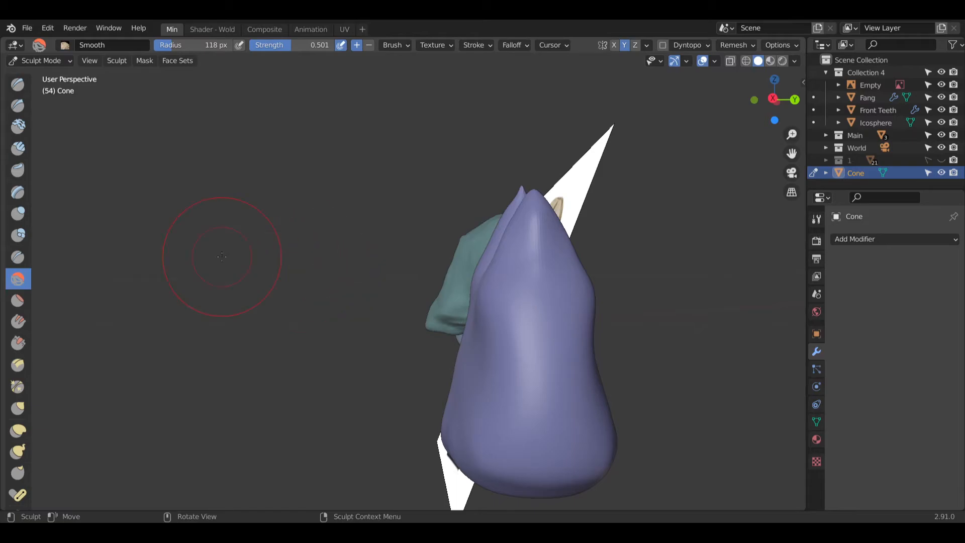
Step: Smooth the tooth's lower face, the notch between the cusps and the taller cusp with the Smooth brush
click(17, 213)
mouse_move(151, 301)
middle_down()
mouse_move(306, 308)
mouse_move(180, 330)
mouse_move(173, 317)
mouse_move(226, 323)
mouse_move(226, 310)
middle_up()
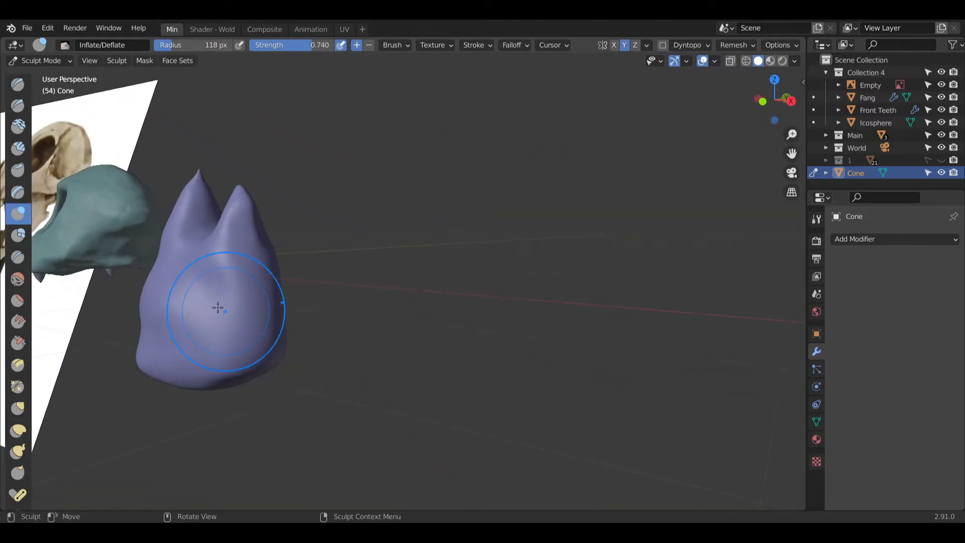
middle_drag(172, 323, 308, 308)
key(s)
drag(221, 337, 223, 340)
mouse_move(336, 333)
middle_down()
mouse_move(345, 344)
mouse_move(291, 246)
middle_up()
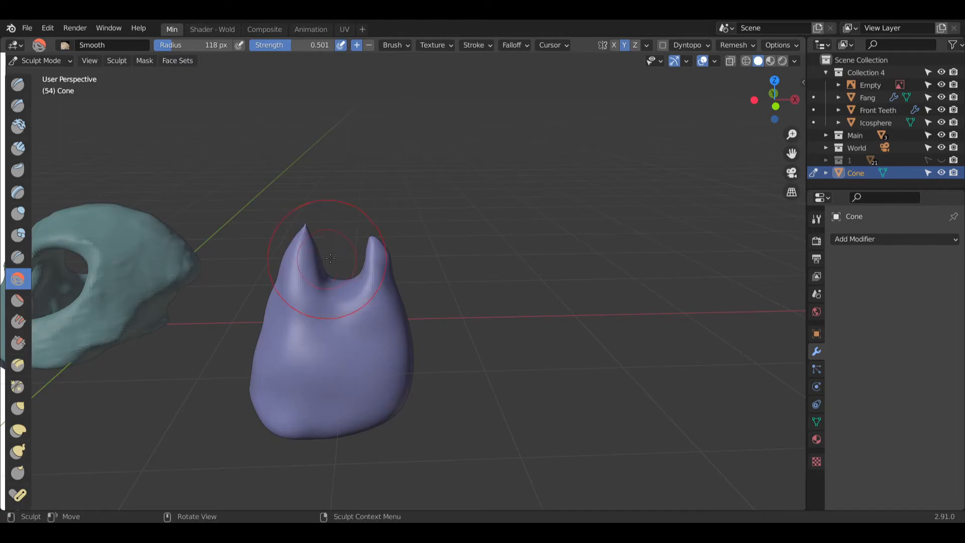
drag(326, 259, 285, 262)
drag(305, 224, 313, 256)
Step: Smooth the shorter cusp, the area below the notch and the tooth's outer side
scroll(316, 261, up, 2)
drag(391, 277, 402, 255)
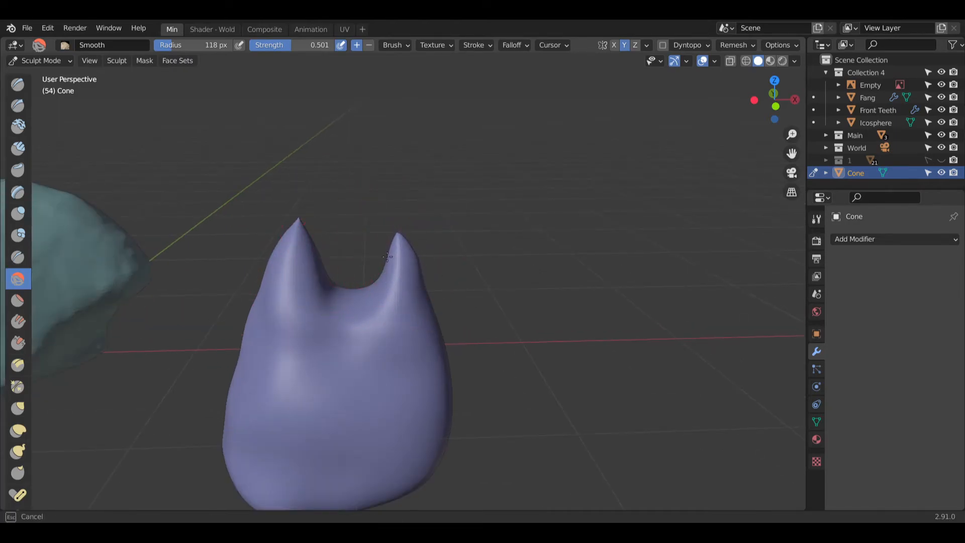
drag(342, 294, 306, 324)
shift+middle_drag(320, 352, 339, 314)
drag(338, 313, 363, 324)
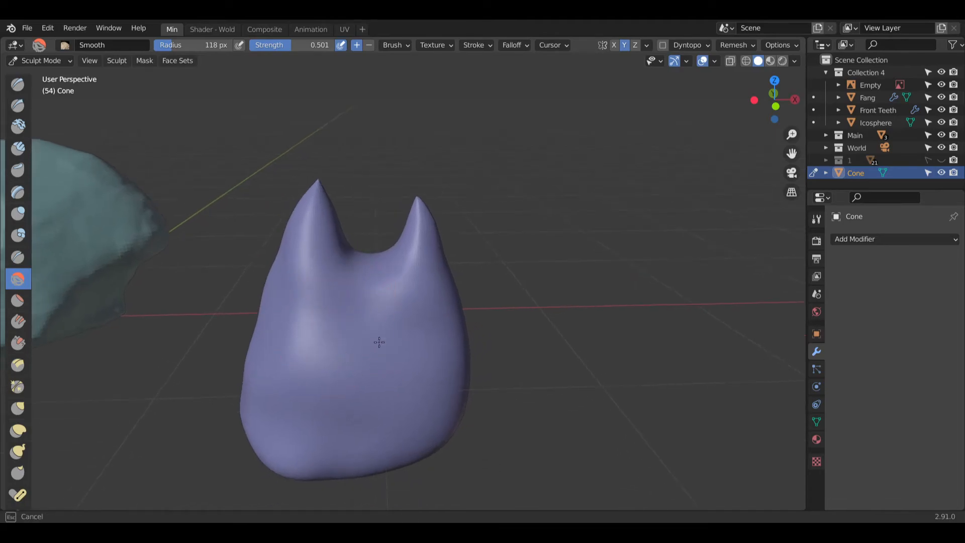
drag(451, 464, 403, 229)
drag(374, 289, 386, 308)
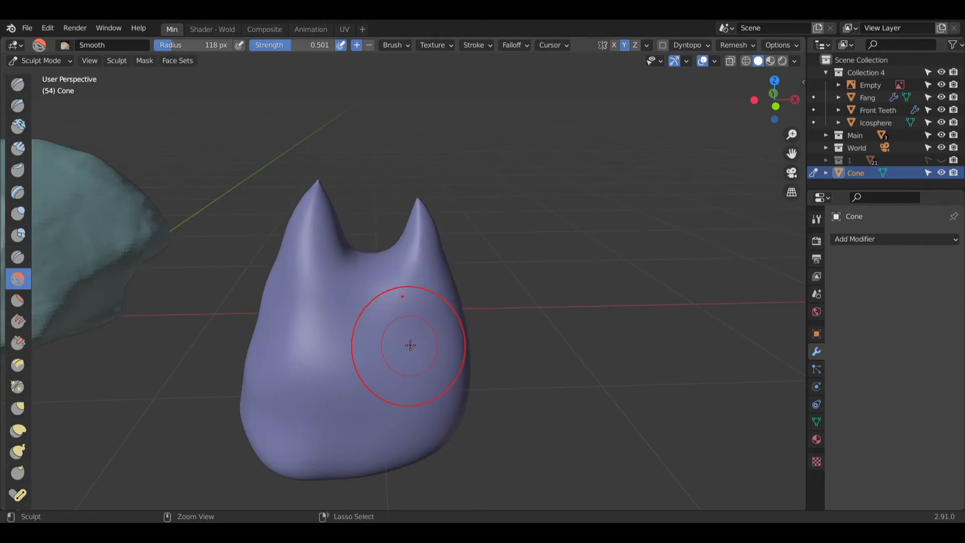
Step: Compare the tooth with the reference skull, and switch it from Sculpt Mode to Edit Mode
scroll(375, 338, down, 6)
shift+middle_drag(312, 325, 470, 282)
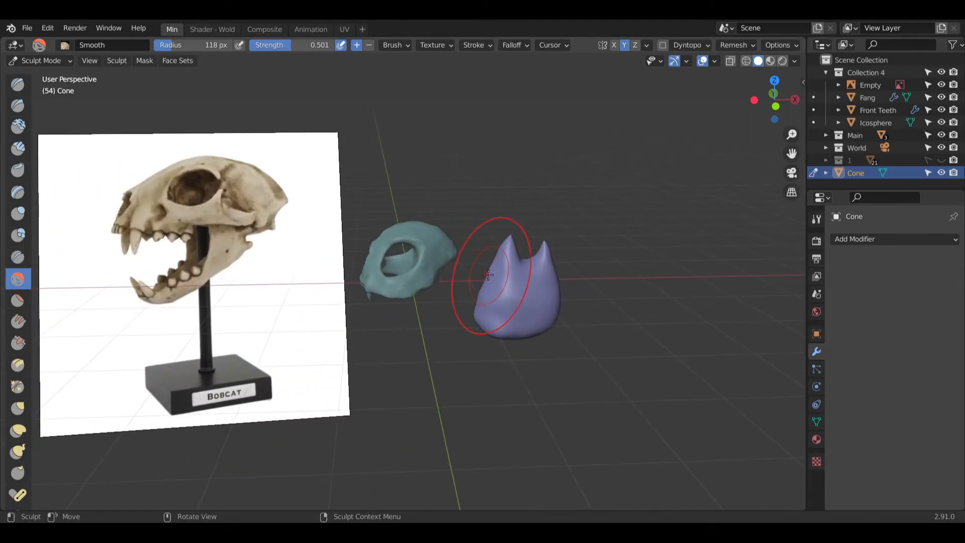
key(KP_Decimal)
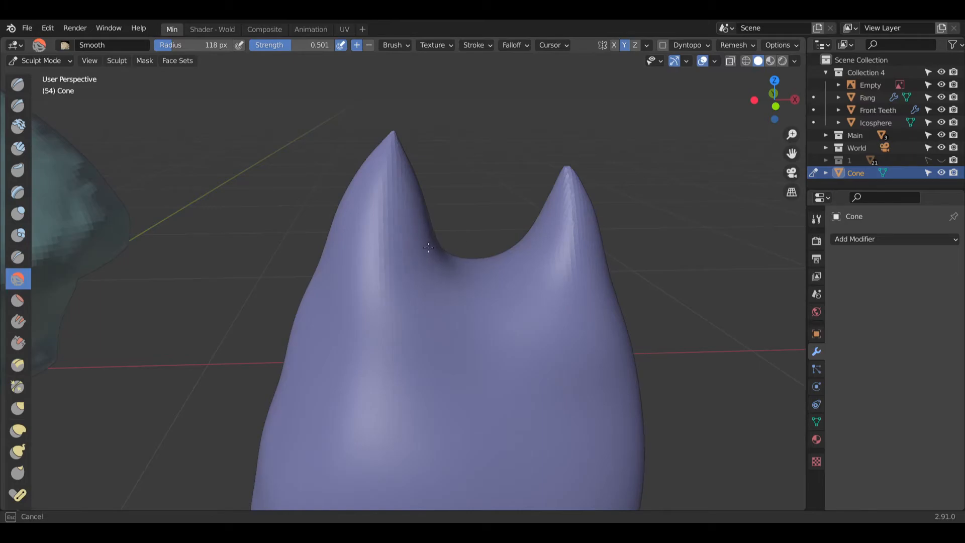
middle_drag(518, 248, 487, 281)
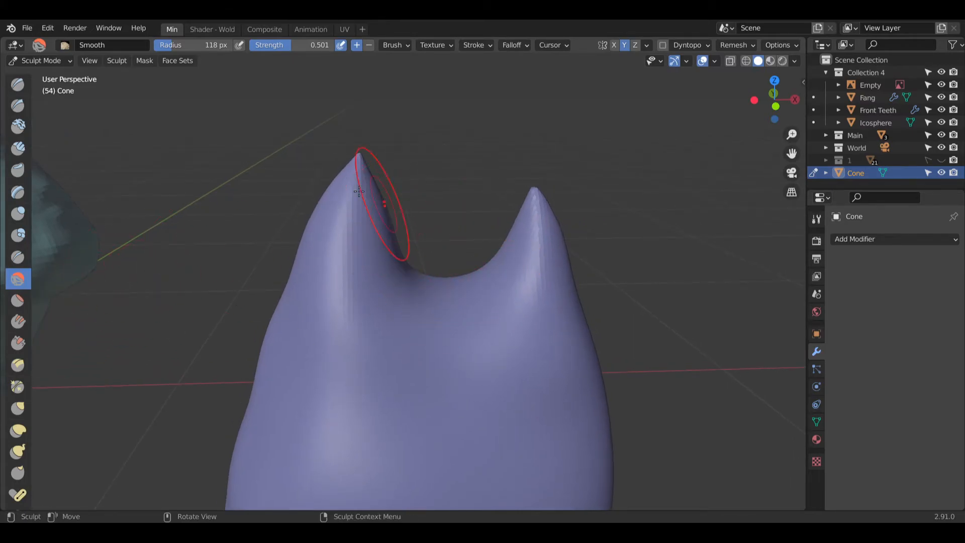
click(43, 61)
click(44, 75)
middle_drag(291, 138, 525, 127)
scroll(514, 194, up, 3)
click(40, 60)
click(44, 89)
Step: Select a vertex at the shorter cusp's tip and move it down about 0.094 m along Z
scroll(510, 241, up, 2)
click(518, 195)
drag(514, 151, 512, 164)
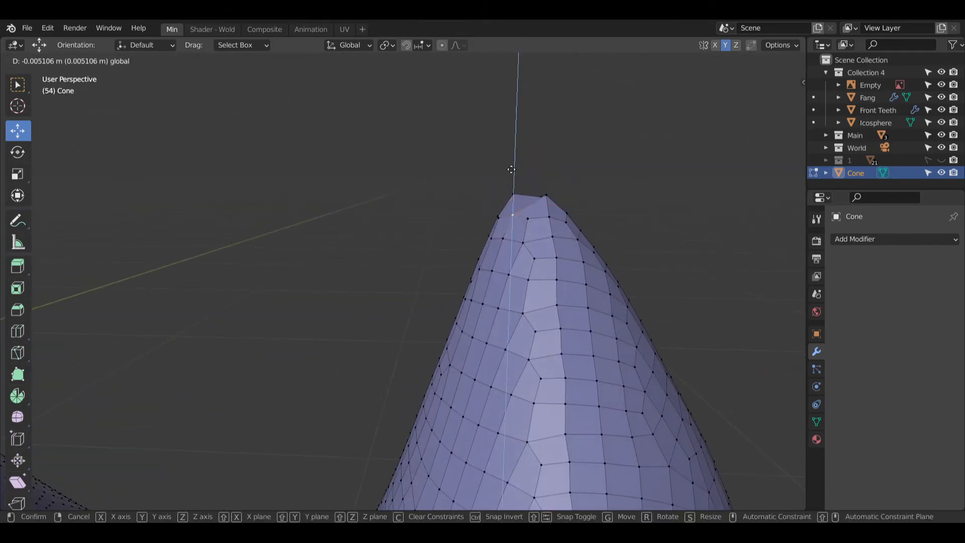
drag(494, 321, 493, 347)
scroll(494, 305, down, 7)
shift+middle_drag(520, 367, 466, 240)
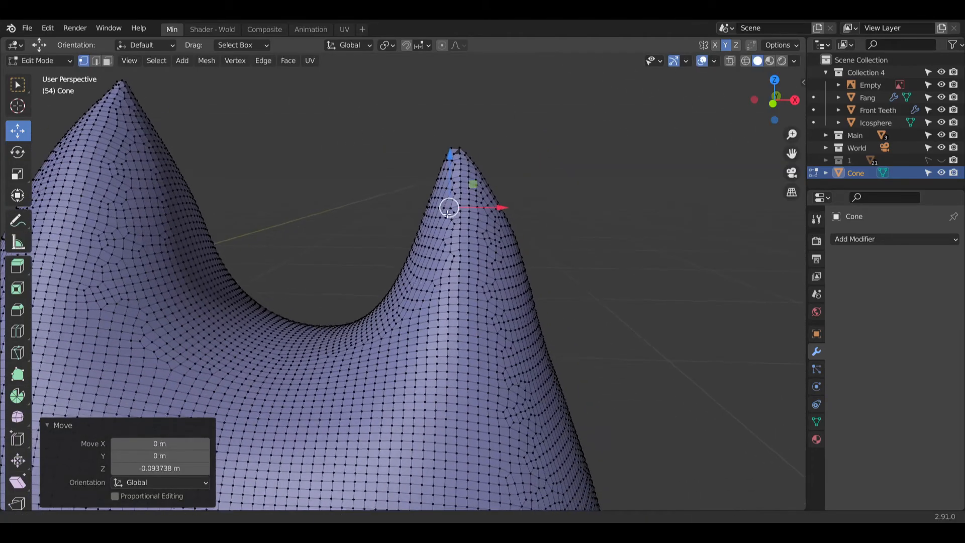
Step: Apply proportional editing with Smooth falloff and a larger size to the vertex move, and return to Object Mode
click(115, 496)
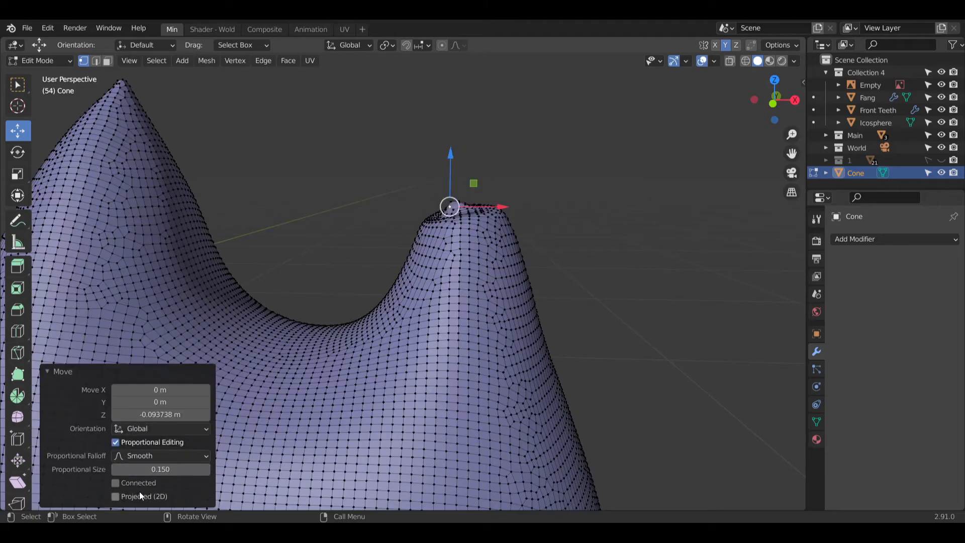
drag(150, 469, 252, 469)
scroll(405, 251, down, 1)
middle_drag(404, 252, 372, 232)
click(38, 61)
click(52, 76)
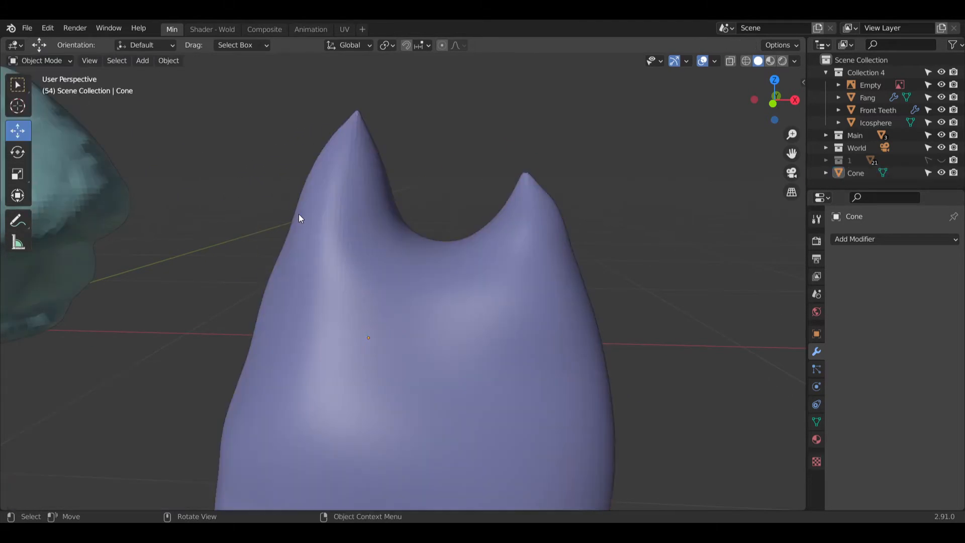
Step: Select the finished tooth object beside the skull and reference image
scroll(362, 276, down, 5)
middle_drag(362, 275, 433, 224)
scroll(469, 220, down, 3)
click(472, 224)
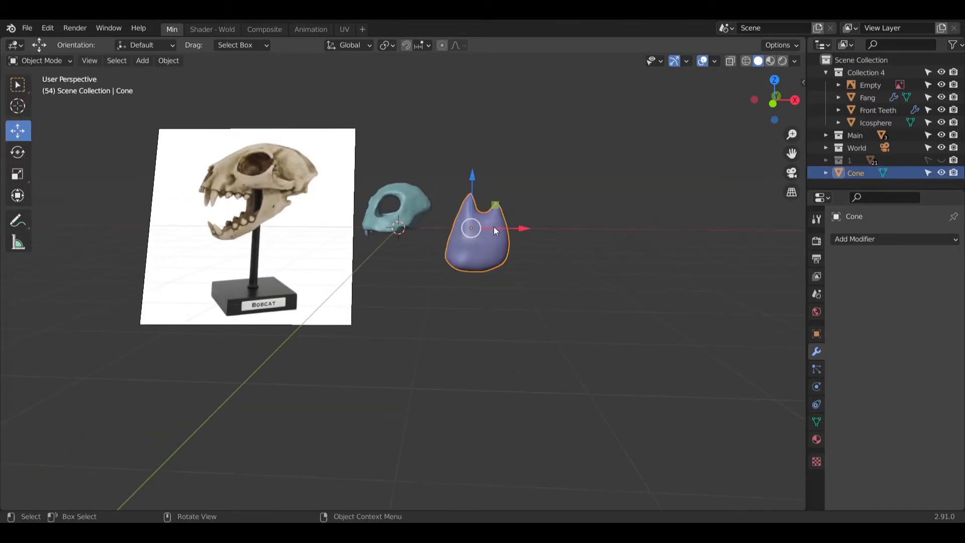
Step: Turn the tooth upside down about the Y axis and rotate it about -161° around Z
click(15, 153)
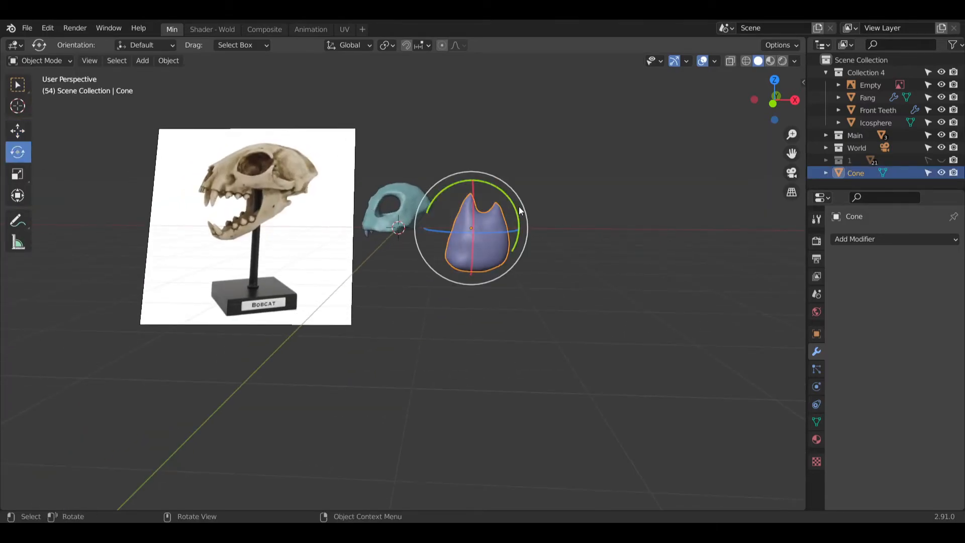
drag(515, 206, 391, 259)
drag(484, 235, 390, 224)
middle_drag(425, 244, 507, 206)
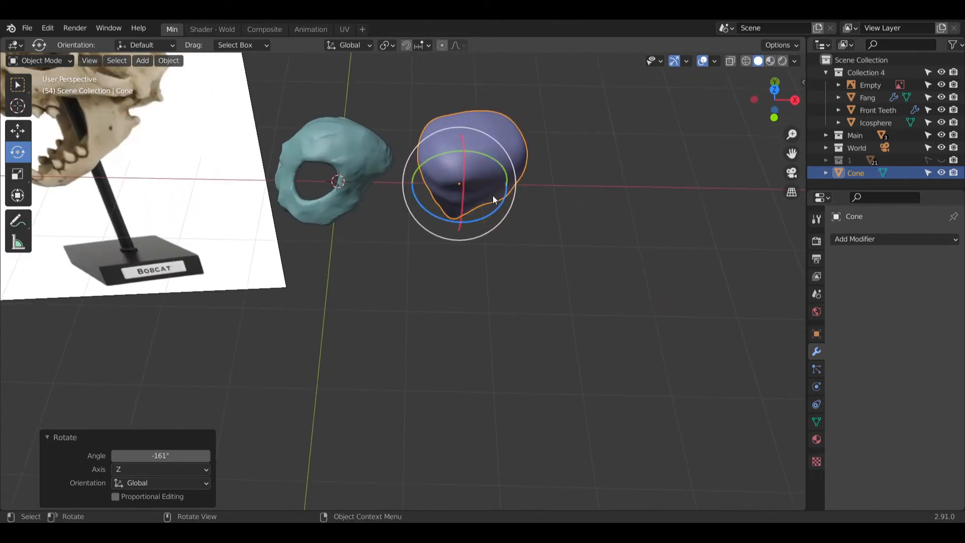
Step: Scale the tooth down and move it beside the skull's upper jaw, finishing with about -0.91 m along Y
click(17, 173)
middle_drag(554, 163, 491, 200)
drag(502, 187, 344, 226)
click(18, 130)
middle_drag(308, 261, 352, 255)
scroll(303, 261, up, 5)
drag(223, 241, 412, 263)
middle_drag(411, 263, 362, 243)
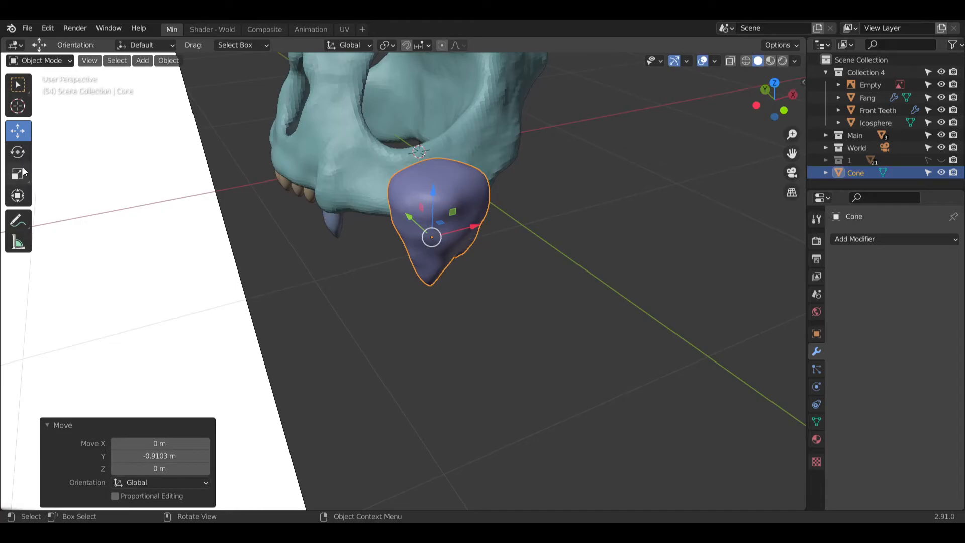
Step: Rotate the tooth about -34.1° around Z and scale it uniformly to about 0.689
click(17, 151)
middle_drag(425, 214, 471, 251)
mouse_move(478, 242)
mouse_down()
mouse_move(453, 253)
mouse_move(463, 243)
mouse_up()
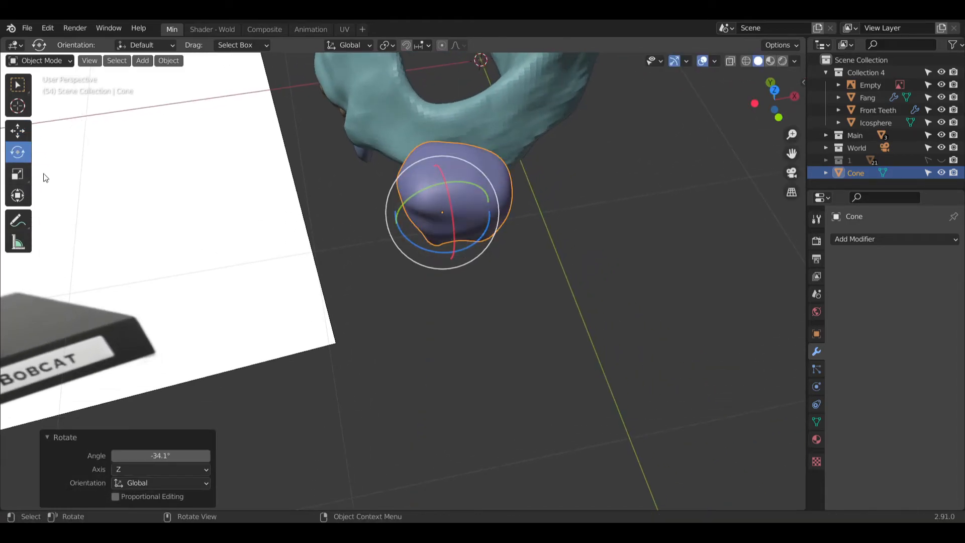
click(17, 174)
drag(497, 201, 470, 206)
middle_drag(470, 207, 452, 175)
drag(475, 239, 456, 254)
scroll(303, 287, up, 5)
Step: Move the tooth about 0.29 m along Y into the underside of the skull's upper jaw
click(22, 124)
scroll(360, 242, down, 3)
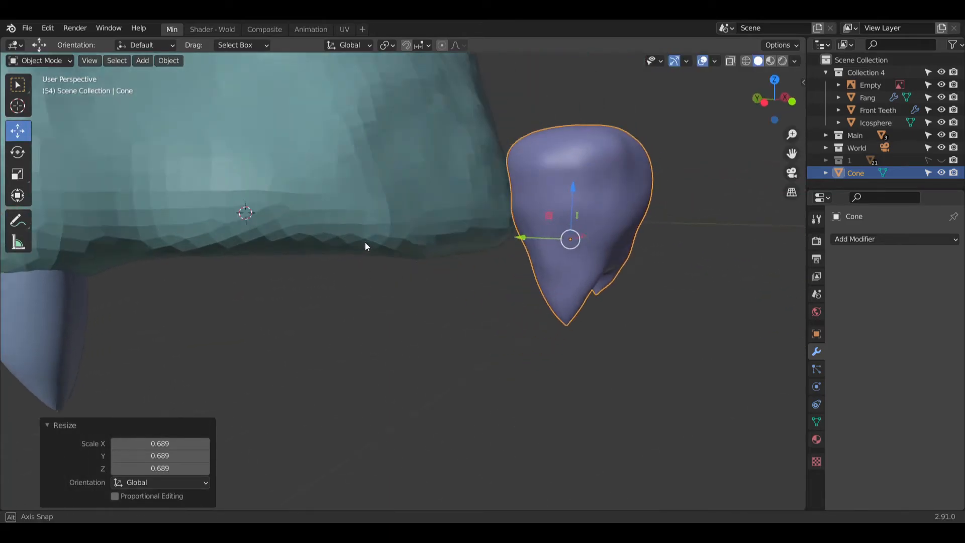
middle_drag(361, 242, 475, 221)
drag(475, 221, 259, 256)
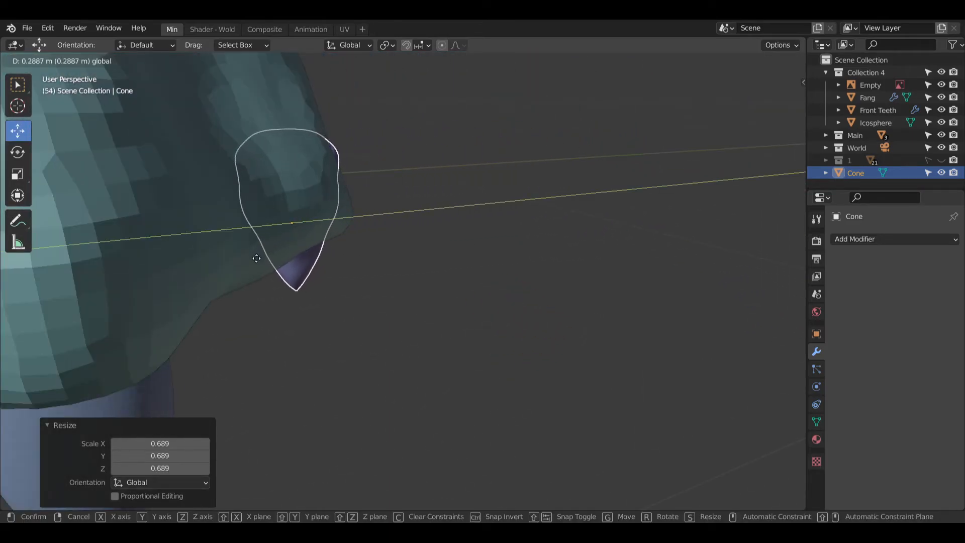
middle_drag(259, 256, 265, 267)
scroll(265, 267, up, 3)
Step: Lower the tooth about 0.069 m along Z and fine-tune its position in the jaw with small X, Y and Z moves
drag(381, 175, 379, 223)
middle_drag(372, 309, 421, 294)
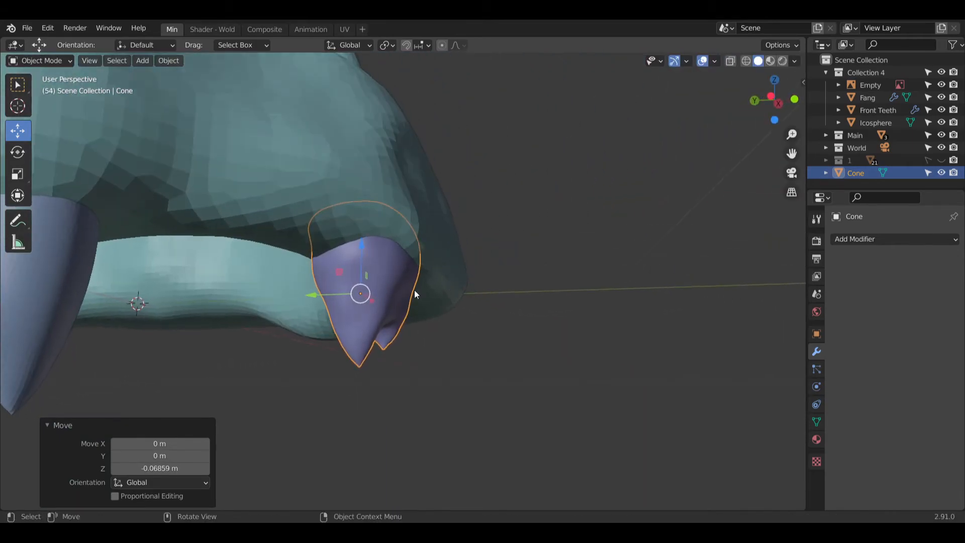
drag(307, 296, 317, 299)
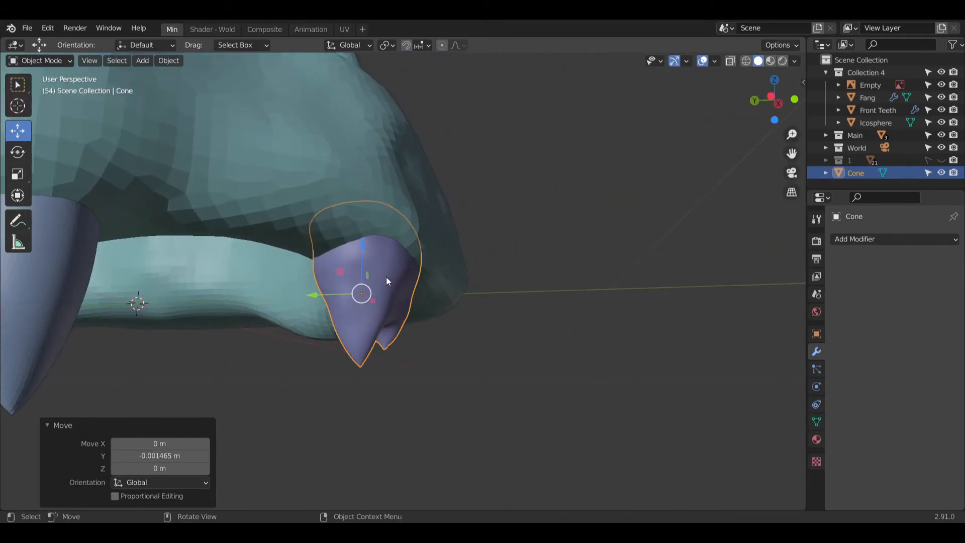
drag(364, 246, 367, 254)
middle_drag(387, 293, 308, 300)
drag(307, 301, 292, 296)
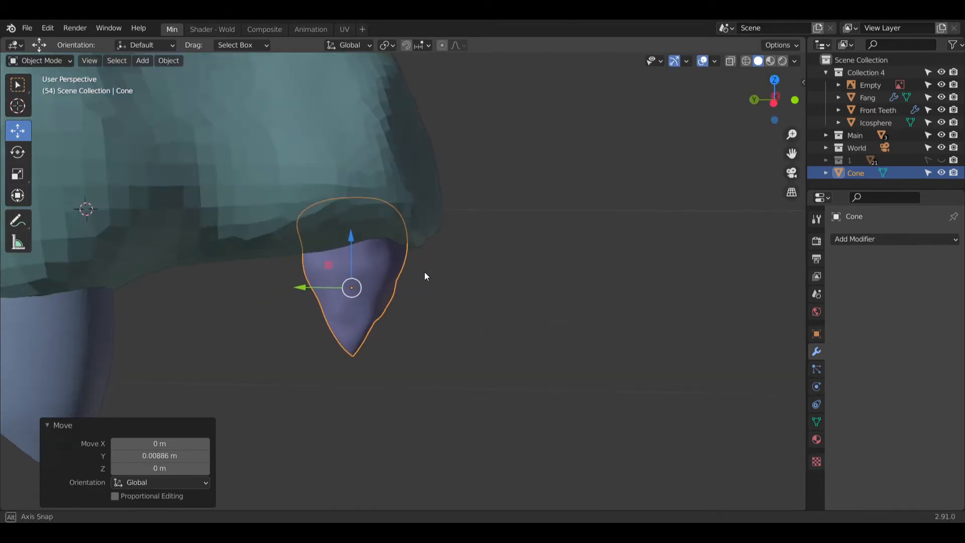
middle_drag(432, 271, 314, 265)
drag(506, 289, 500, 294)
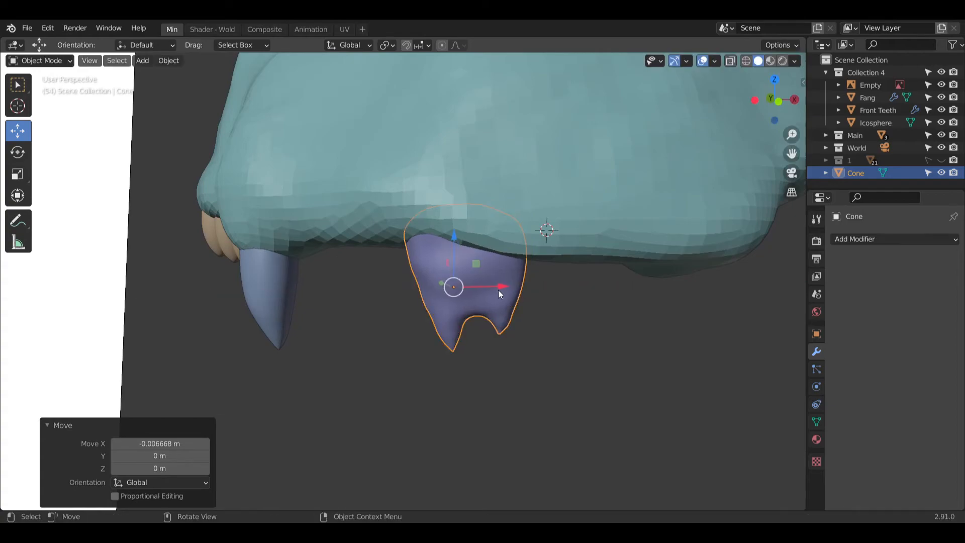
Step: Narrow the tooth to about 0.694 along X and rotate it about -11.9° around Z
click(17, 174)
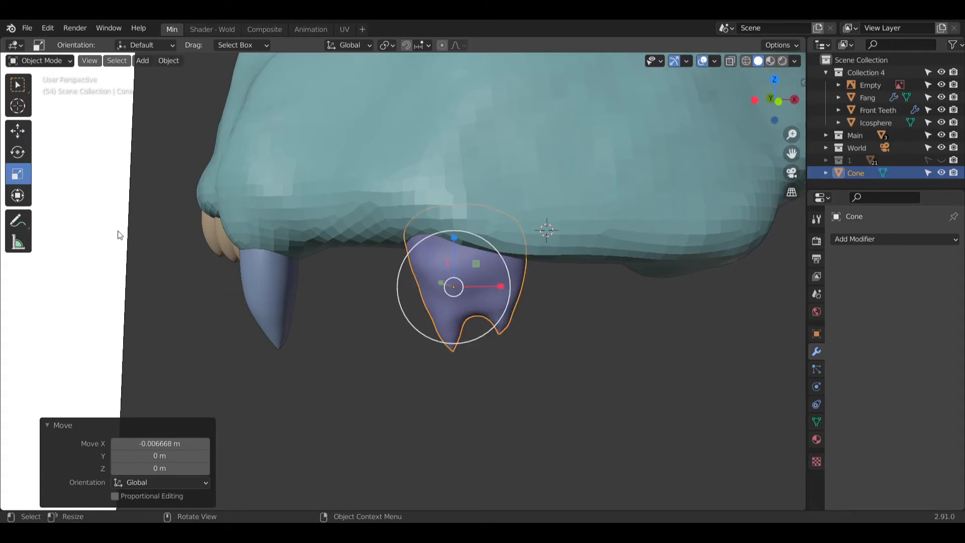
drag(502, 289, 484, 288)
middle_drag(484, 288, 452, 282)
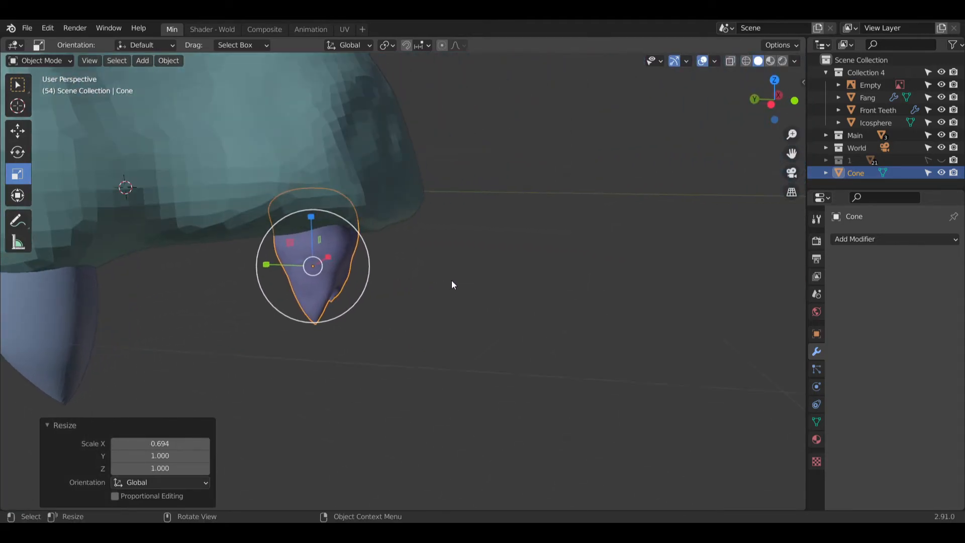
click(31, 149)
drag(322, 277, 315, 273)
middle_drag(315, 273, 363, 264)
Step: Shorten the tooth by scaling it along the Z axis only
scroll(379, 257, down, 3)
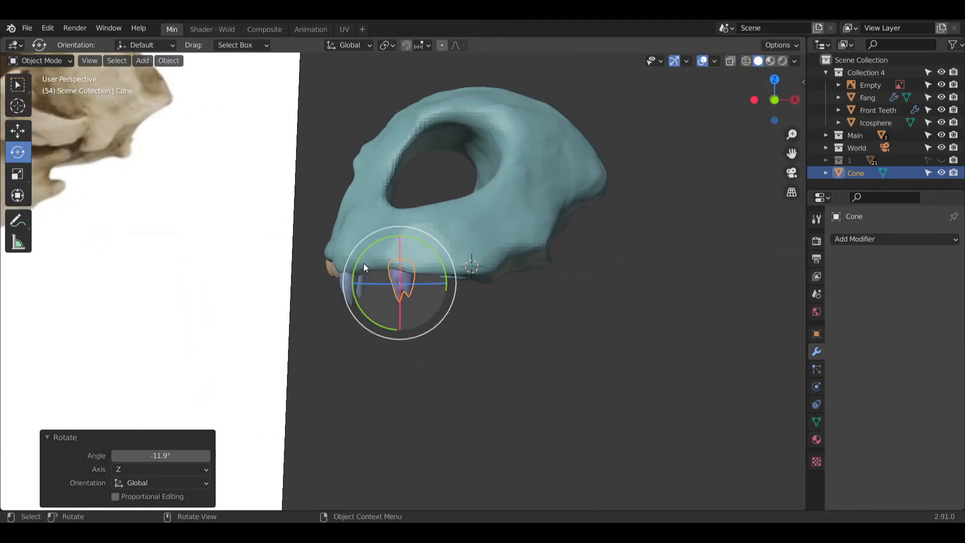
scroll(363, 264, up, 3)
click(17, 131)
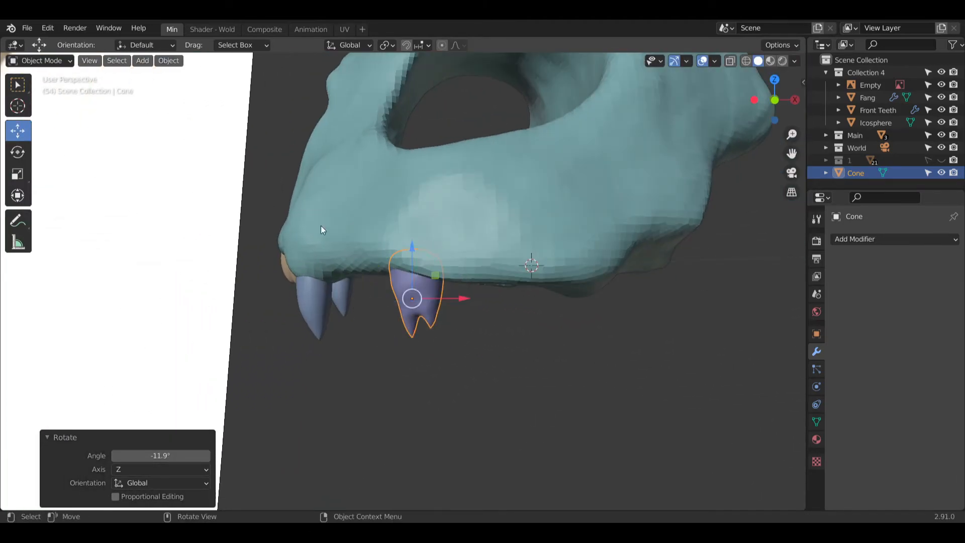
click(17, 174)
mouse_move(410, 249)
mouse_down()
mouse_move(407, 270)
mouse_move(421, 234)
mouse_up()
click(17, 132)
middle_drag(438, 297, 555, 314)
middle_drag(418, 349, 316, 288)
click(450, 336)
Step: Select the tooth again and adjust its rotation in two passes so it sits in line with the jaw's edge
click(420, 294)
middle_drag(420, 294, 105, 180)
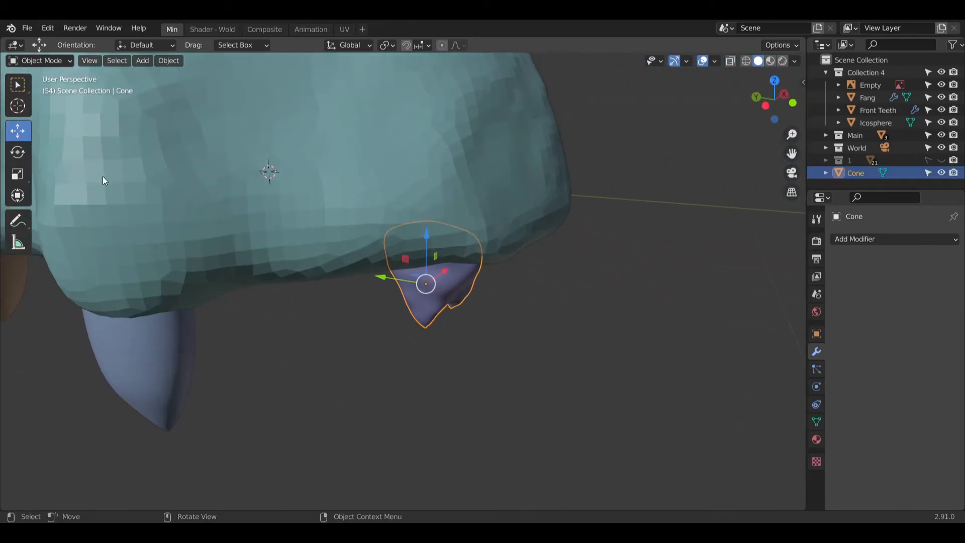
click(18, 175)
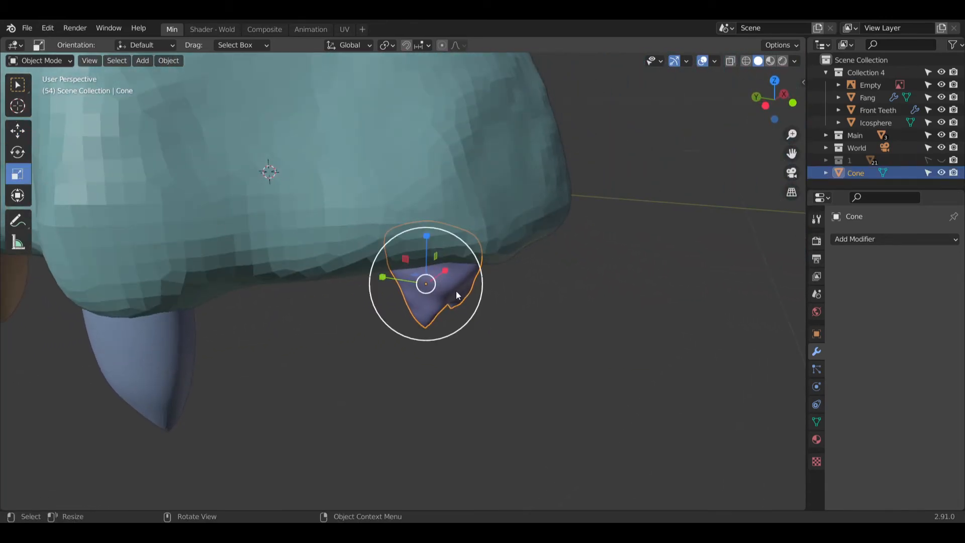
click(18, 152)
middle_drag(424, 289, 433, 308)
drag(431, 300, 418, 302)
middle_drag(418, 302, 565, 422)
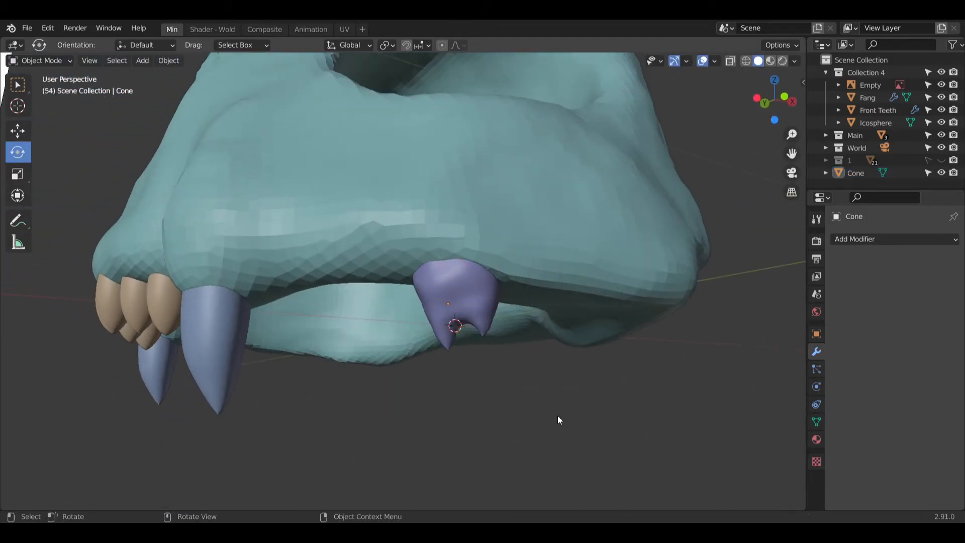
click(473, 288)
drag(419, 297, 442, 301)
middle_drag(443, 302, 475, 380)
click(476, 381)
Step: Compare the tooth's size and position on the jaw with the side teeth in the bobcat reference image
scroll(528, 348, down, 4)
middle_drag(528, 348, 531, 308)
scroll(521, 285, down, 3)
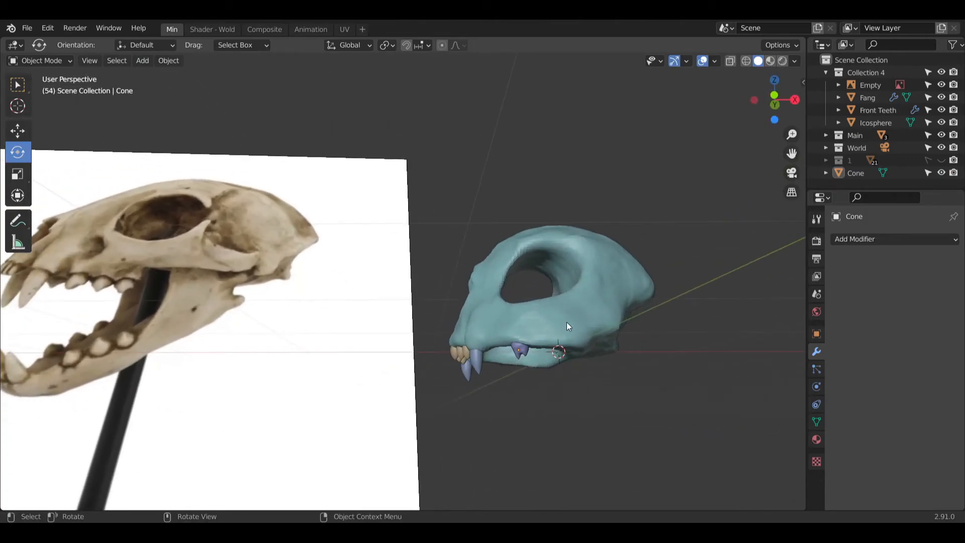
scroll(557, 340, up, 4)
scroll(511, 380, down, 6)
scroll(493, 358, up, 1)
scroll(492, 358, up, 1)
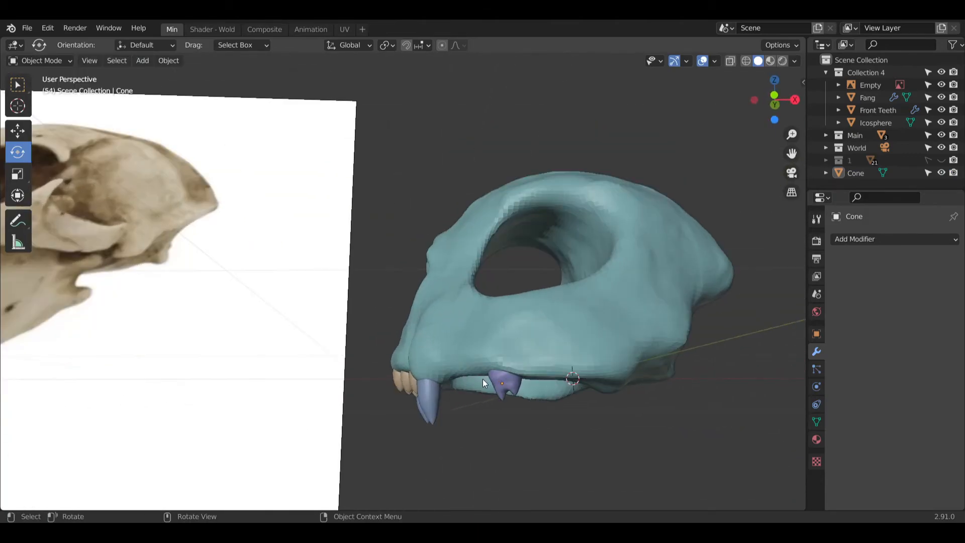
scroll(482, 379, down, 2)
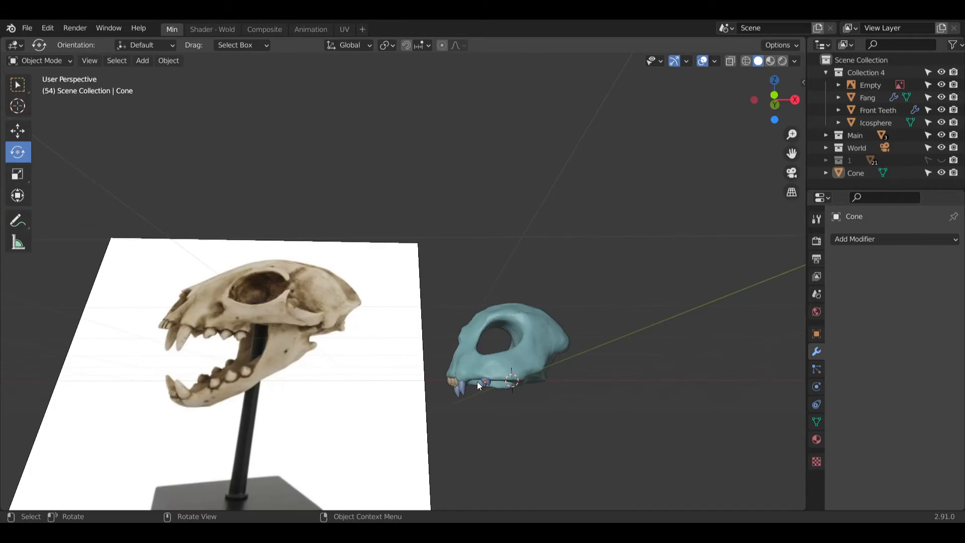
scroll(478, 381, up, 4)
scroll(499, 396, down, 4)
middle_drag(467, 395, 490, 406)
scroll(566, 441, up, 5)
middle_drag(566, 441, 552, 295)
scroll(526, 312, up, 6)
scroll(522, 365, down, 6)
scroll(557, 317, up, 2)
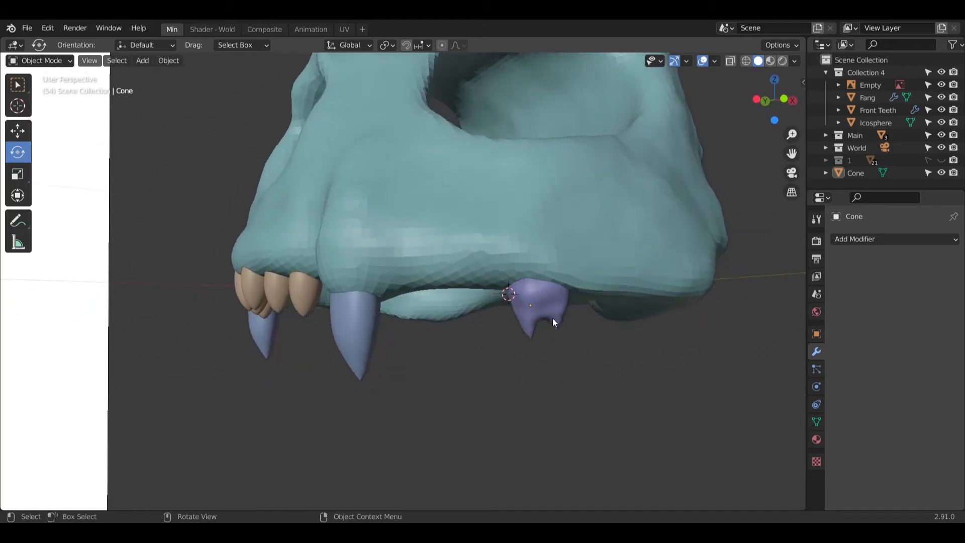
Step: Select the tooth and thin it to about 0.484 along the Y axis
click(556, 325)
middle_drag(382, 363, 171, 257)
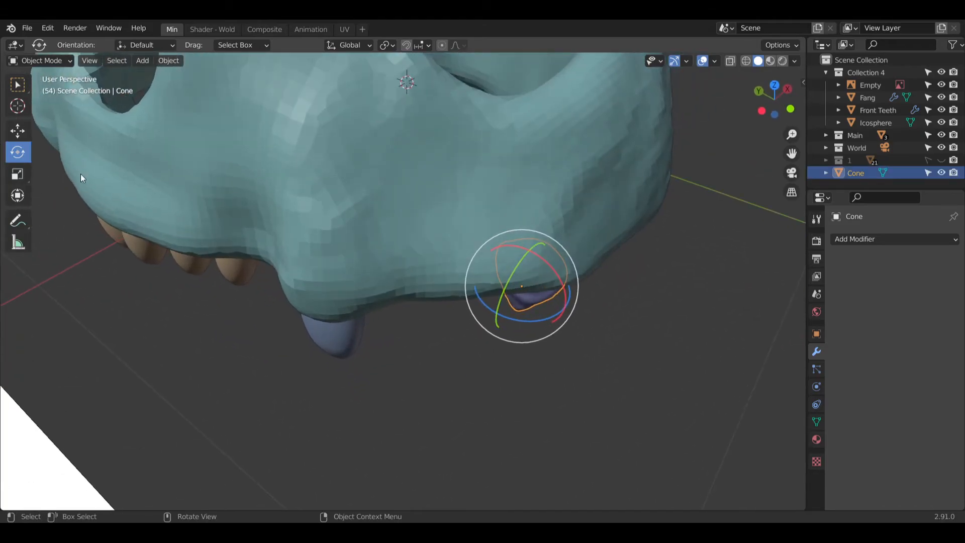
click(19, 175)
middle_drag(466, 327, 519, 272)
drag(466, 260, 497, 277)
middle_drag(550, 340, 296, 181)
Step: Rotate the thinned tooth to follow the jaw's direction and move it about 0.049 m along X
click(18, 152)
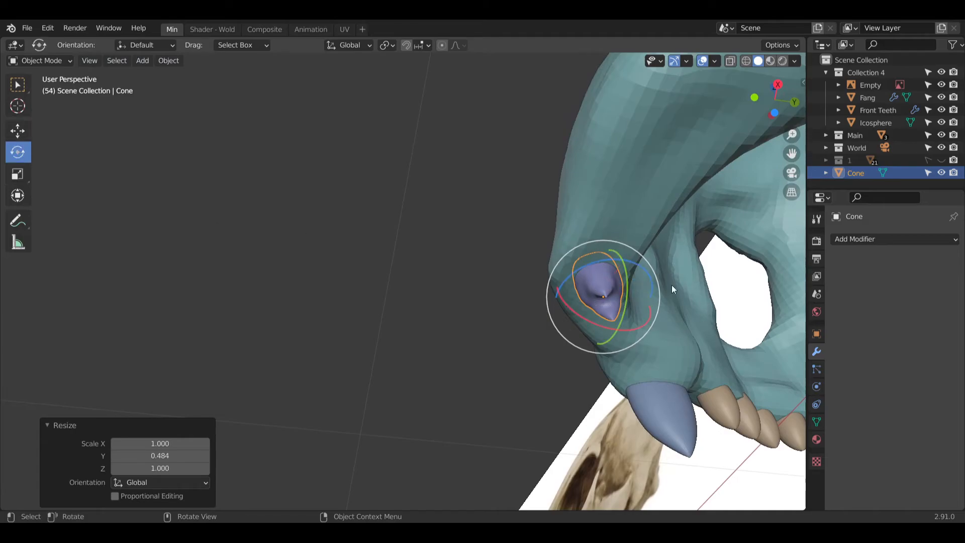
drag(648, 272, 673, 290)
click(18, 131)
middle_drag(470, 294, 460, 242)
middle_drag(464, 301, 545, 312)
drag(335, 262, 347, 264)
Step: Lower the tooth about 0.013 m along Z and rotate it about -4.36° around Y
middle_drag(431, 337, 493, 319)
key(g)
click(541, 323)
key(g)
key(z)
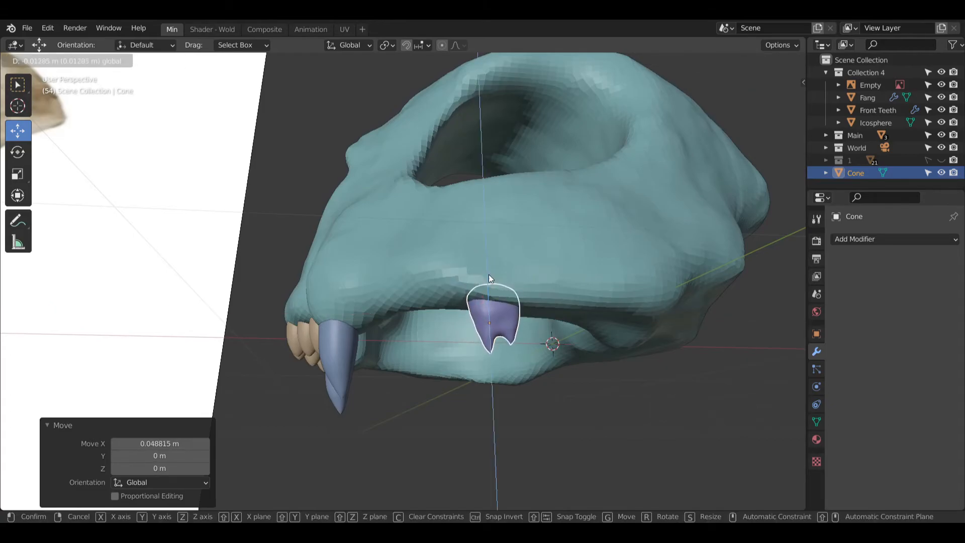
click(489, 274)
click(18, 152)
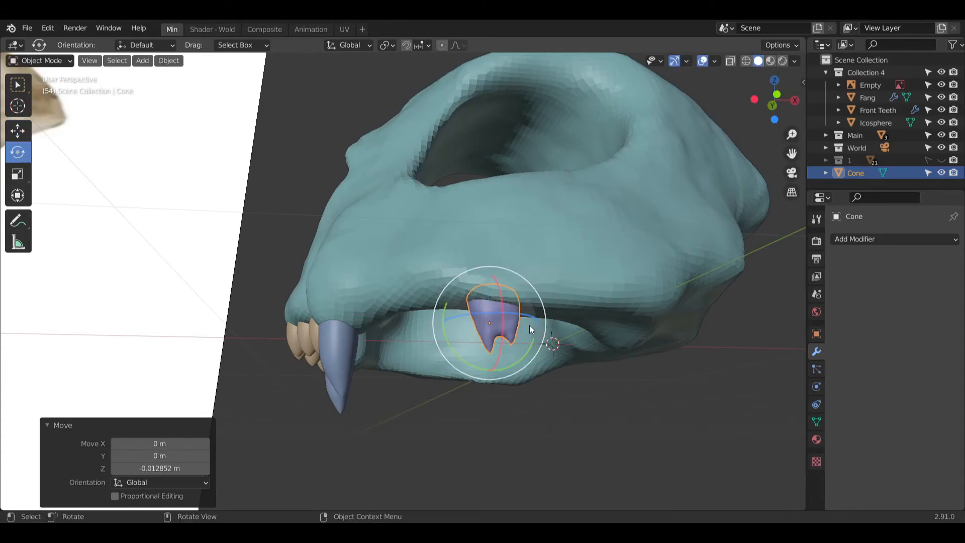
drag(530, 351, 528, 356)
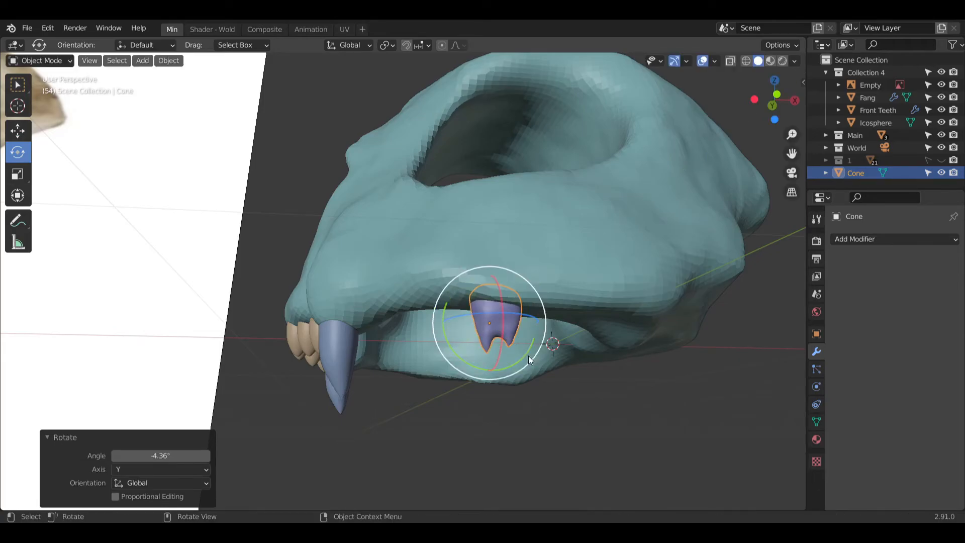
Step: Nudge the tooth up along Z and toward the fang along X, then deselect it and check it against the reference
click(25, 134)
drag(498, 263, 499, 253)
drag(534, 322, 525, 320)
middle_drag(525, 322, 692, 396)
drag(719, 374, 713, 375)
click(739, 418)
middle_drag(739, 417, 529, 352)
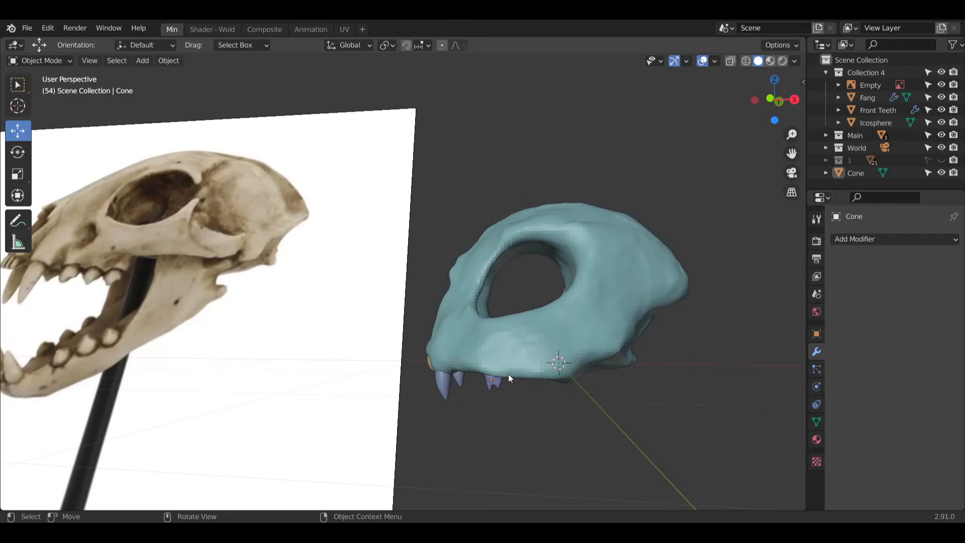
middle_drag(232, 323, 293, 304)
middle_drag(376, 287, 496, 302)
Step: Add a Mirror modifier to the tooth on the X axis, using the Icosphere skull as the mirror object
click(534, 276)
middle_drag(562, 357, 528, 271)
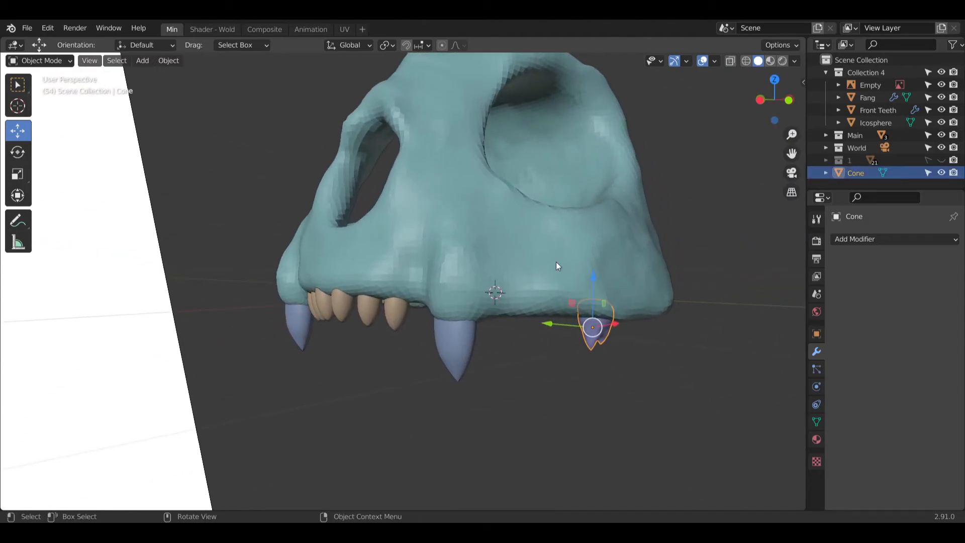
click(873, 241)
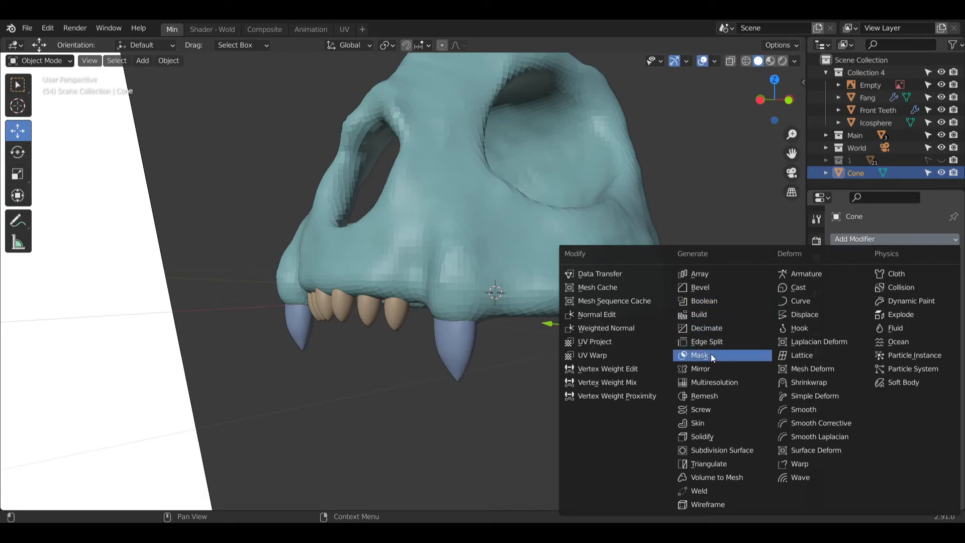
click(706, 370)
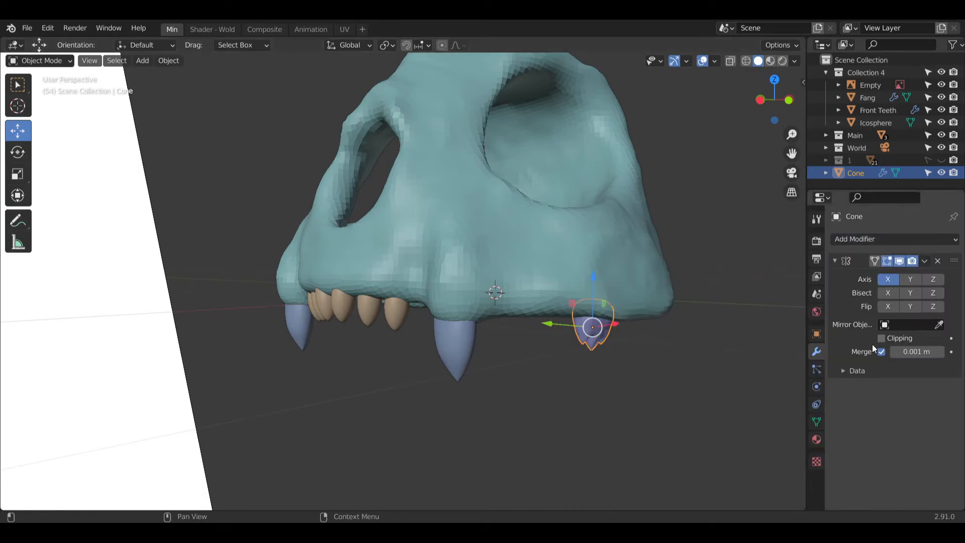
click(913, 323)
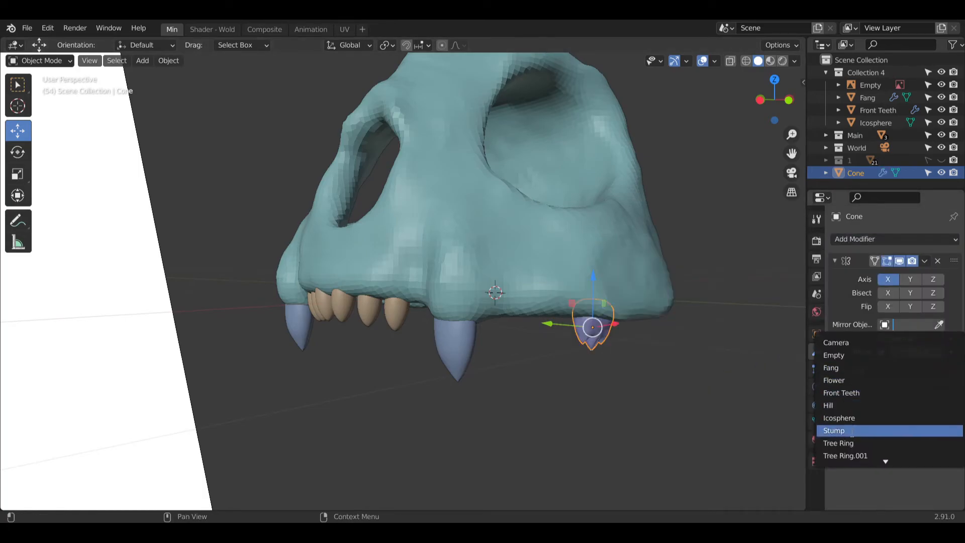
scroll(859, 443, down, 17)
scroll(861, 337, up, 8)
scroll(860, 336, up, 9)
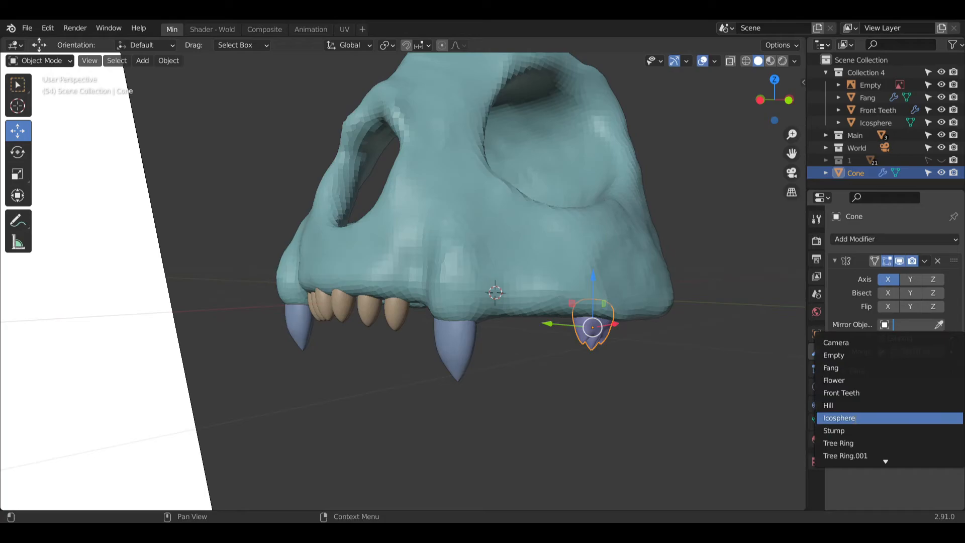
middle_drag(608, 361, 559, 470)
scroll(549, 429, down, 6)
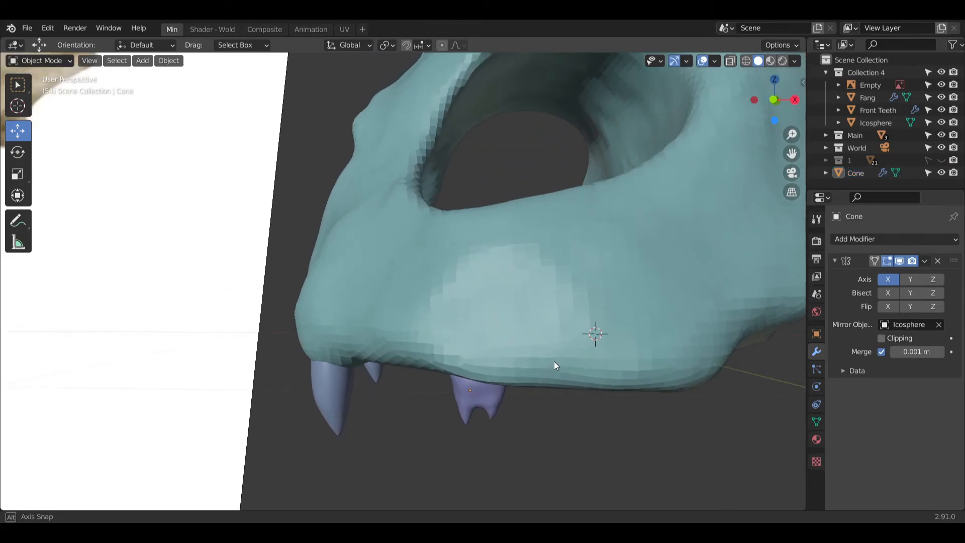
Step: Compare the mirrored side teeth on the skull with the tooth row in the reference image
middle_drag(568, 361, 573, 417)
scroll(569, 426, down, 5)
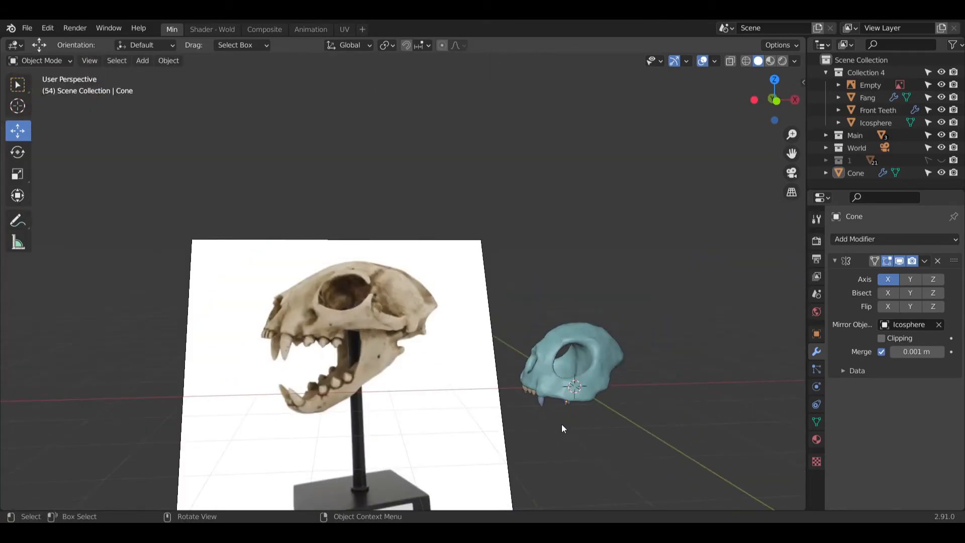
middle_drag(607, 447, 519, 334)
scroll(506, 323, up, 6)
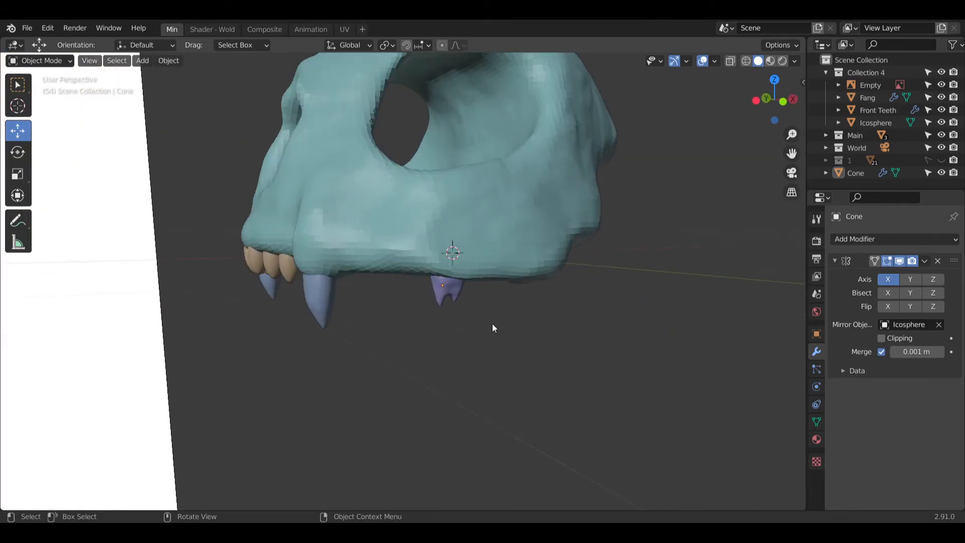
Step: Rename the Icosphere object as Skull
scroll(442, 348, up, 3)
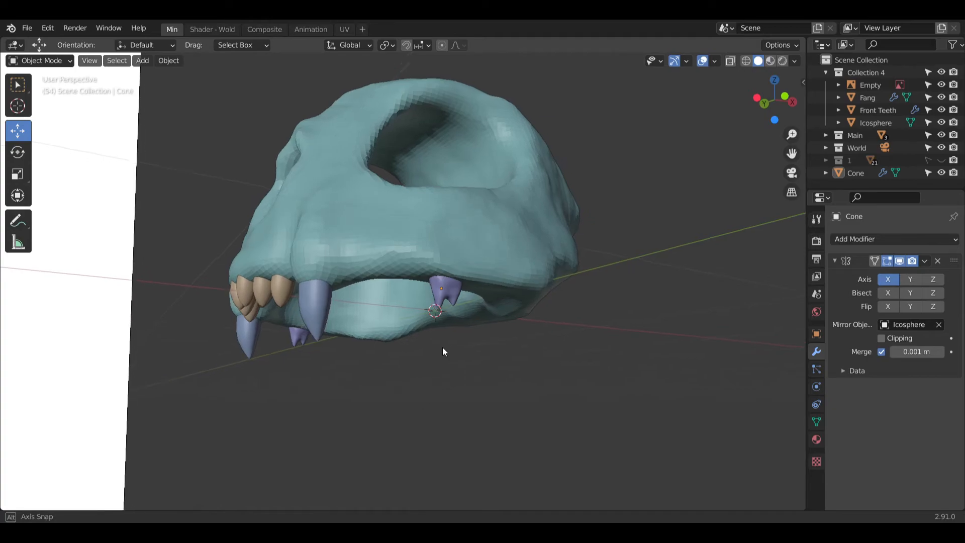
double_click(877, 122)
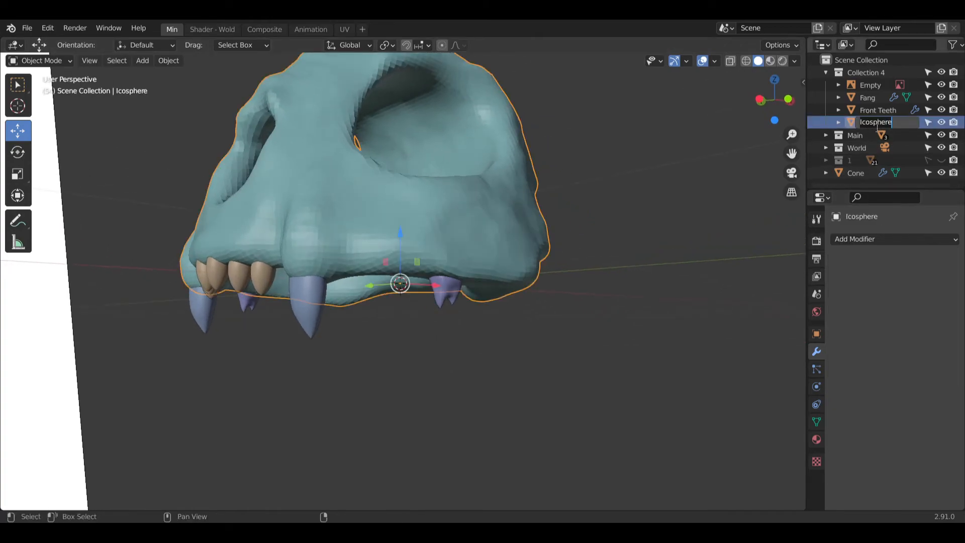
key(Return)
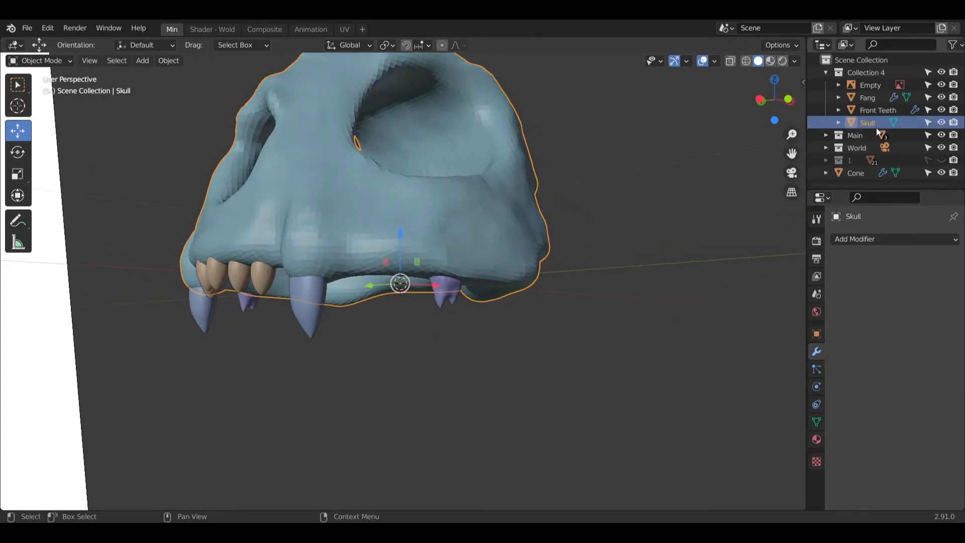
Step: Move the Cone tooth object into Collection 4 and rename it as Back Teeth
click(873, 110)
click(868, 98)
drag(859, 174, 866, 73)
double_click(870, 84)
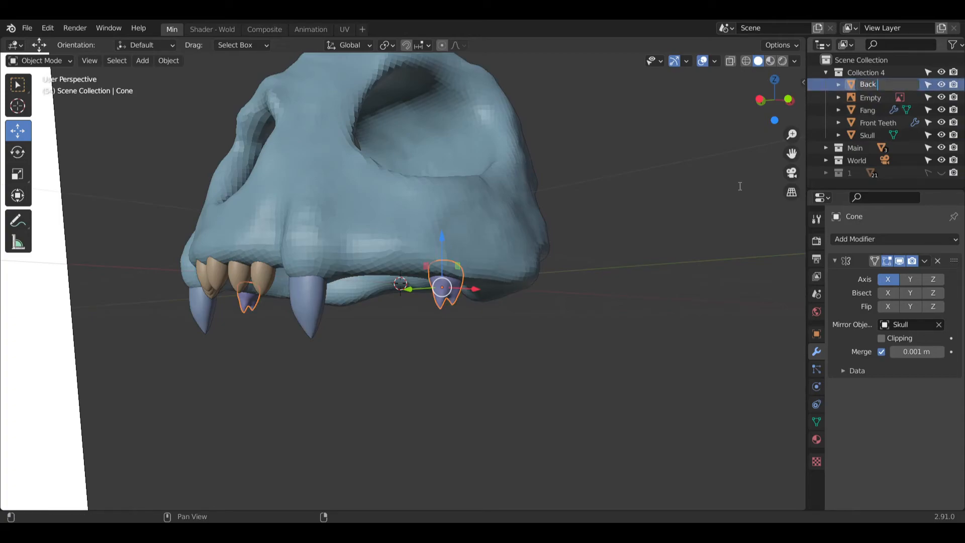
text(Back Teeth)
key(Return)
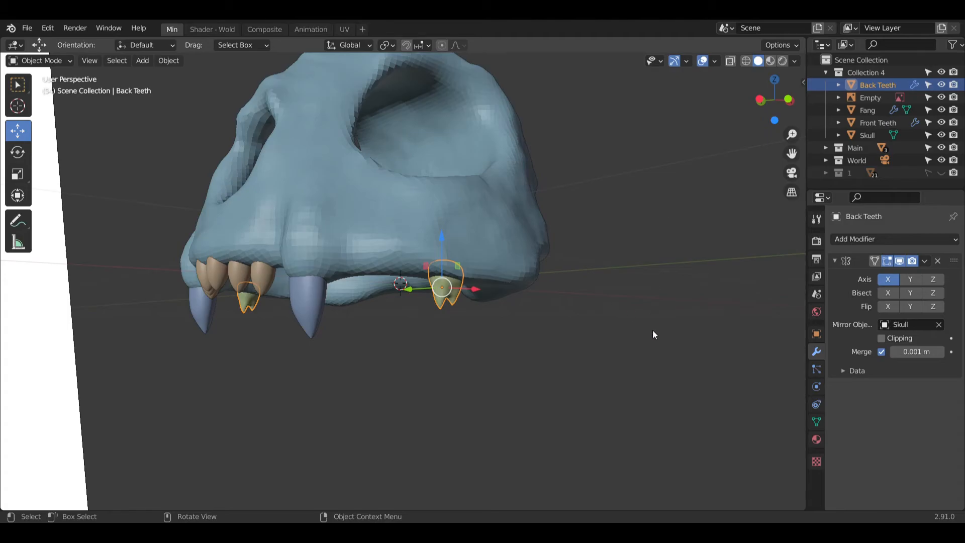
Step: In the Shader - Wold workspace, create a new material for the Back Teeth and switch the viewport to rendered shading
middle_drag(316, 337, 538, 322)
scroll(421, 334, down, 12)
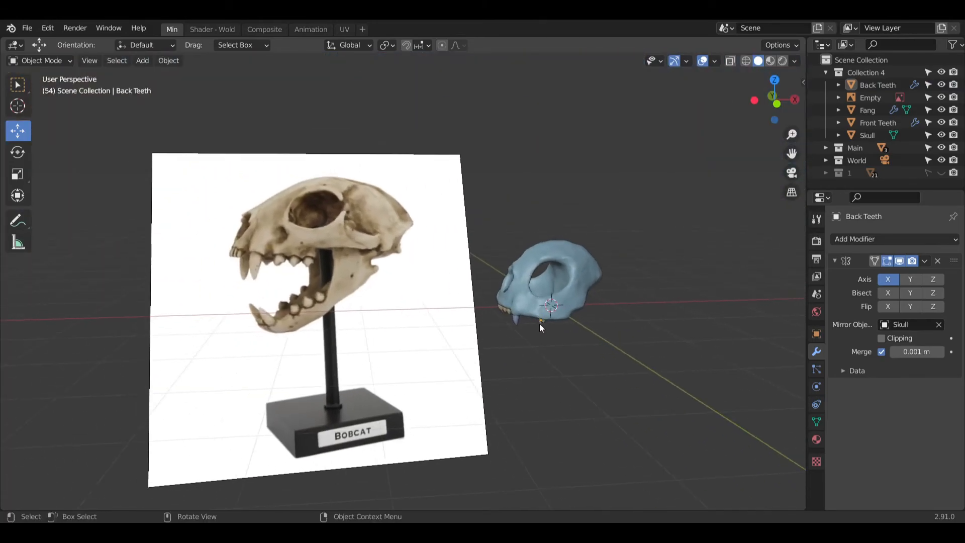
scroll(538, 322, up, 2)
shift+middle_drag(639, 313, 518, 339)
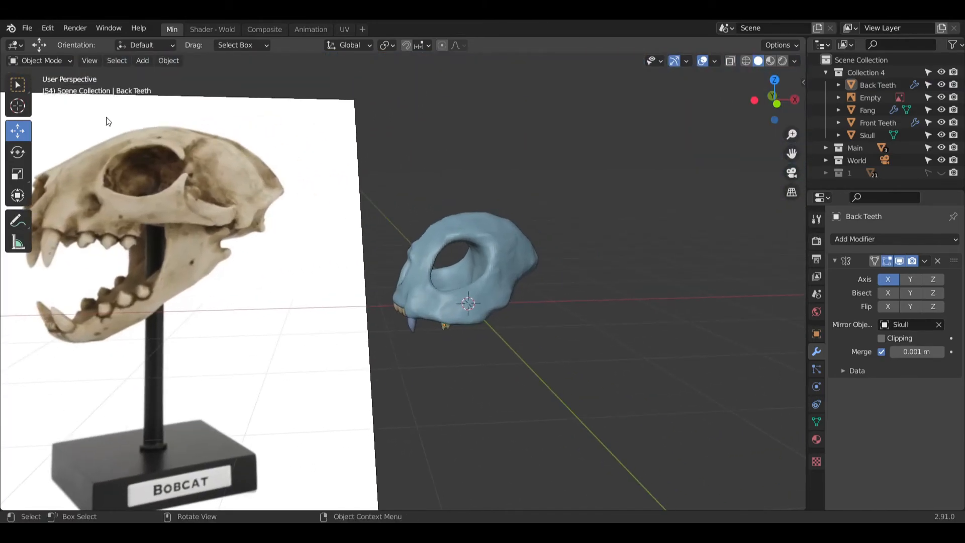
scroll(468, 251, up, 3)
middle_drag(469, 251, 458, 252)
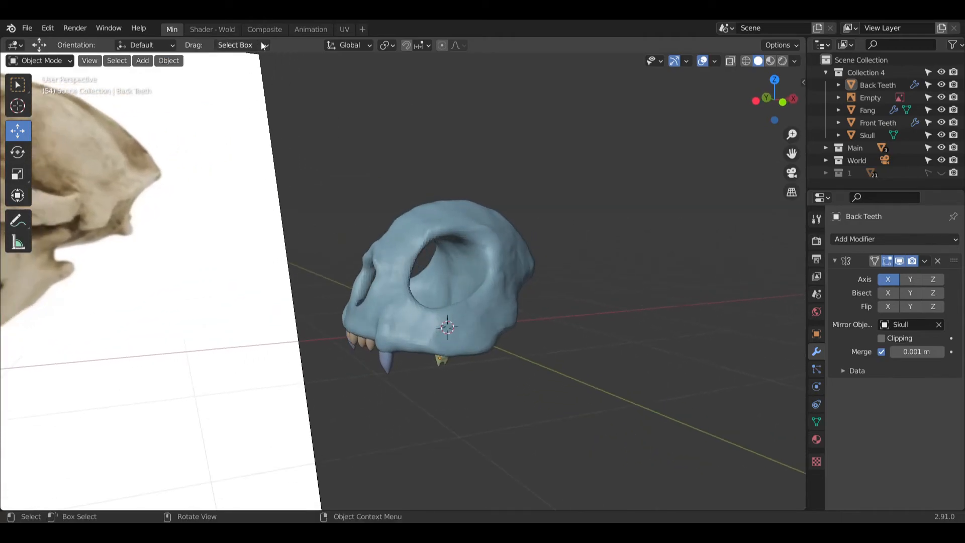
click(218, 30)
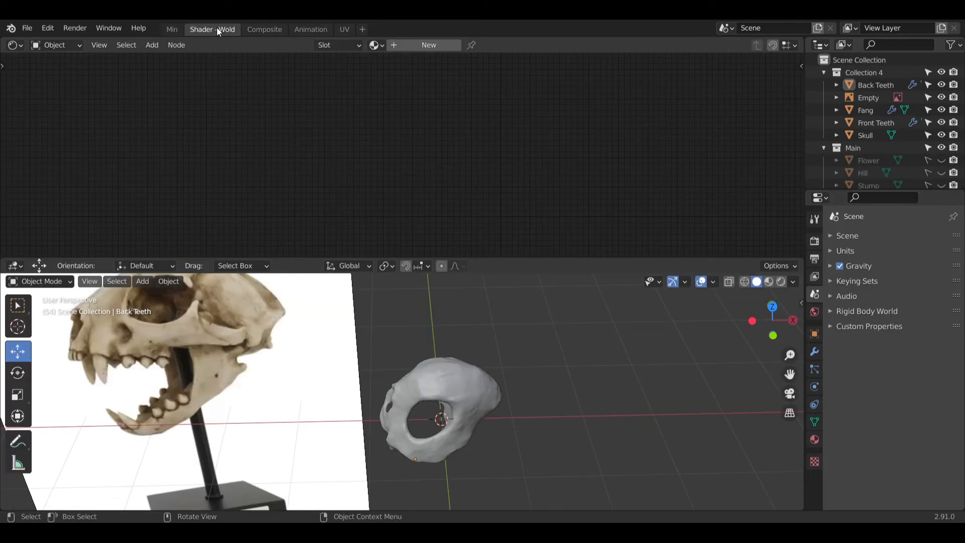
click(429, 44)
middle_drag(421, 415, 427, 362)
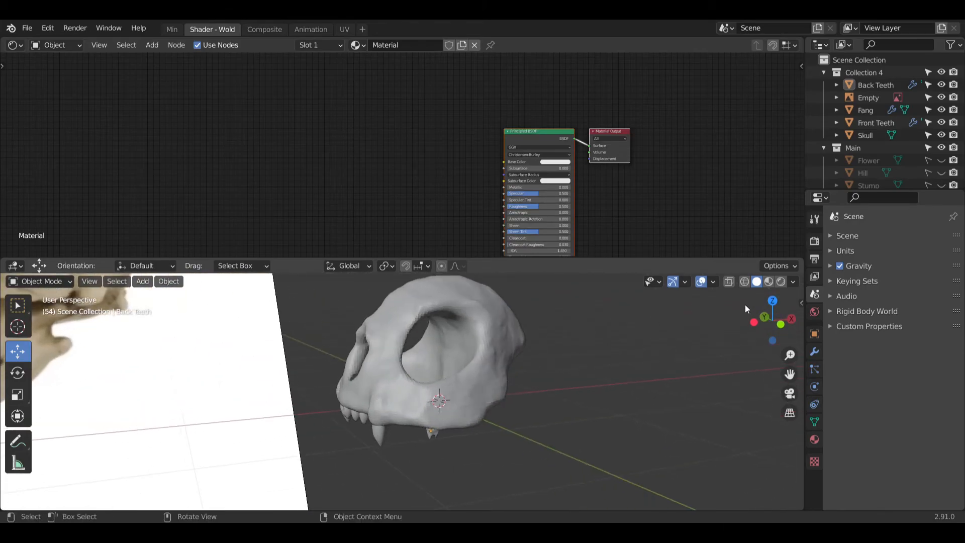
click(780, 284)
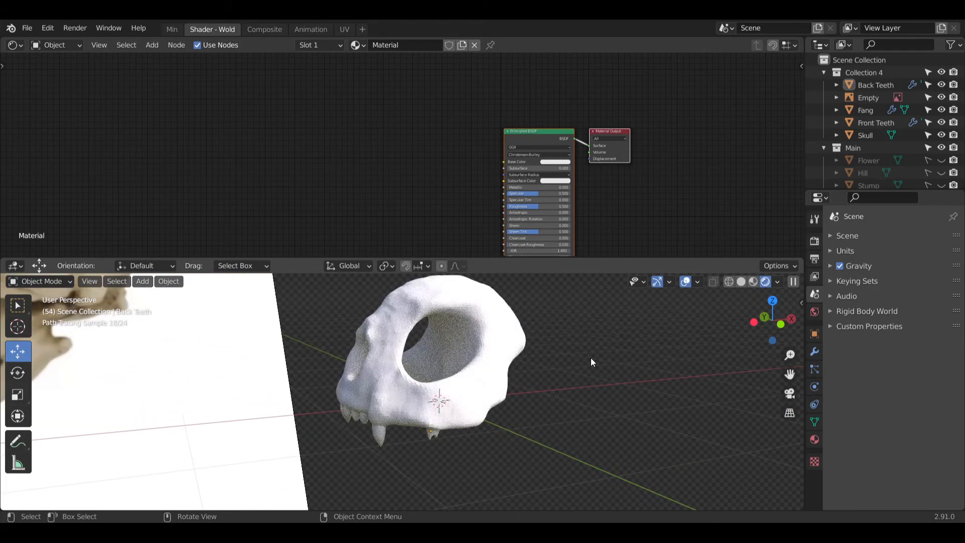
Step: Apply Shade Smooth to the skull and the fangs
scroll(417, 378, up, 2)
middle_drag(435, 220, 416, 203)
click(388, 315)
right_click(385, 324)
click(357, 301)
click(366, 468)
right_click(366, 469)
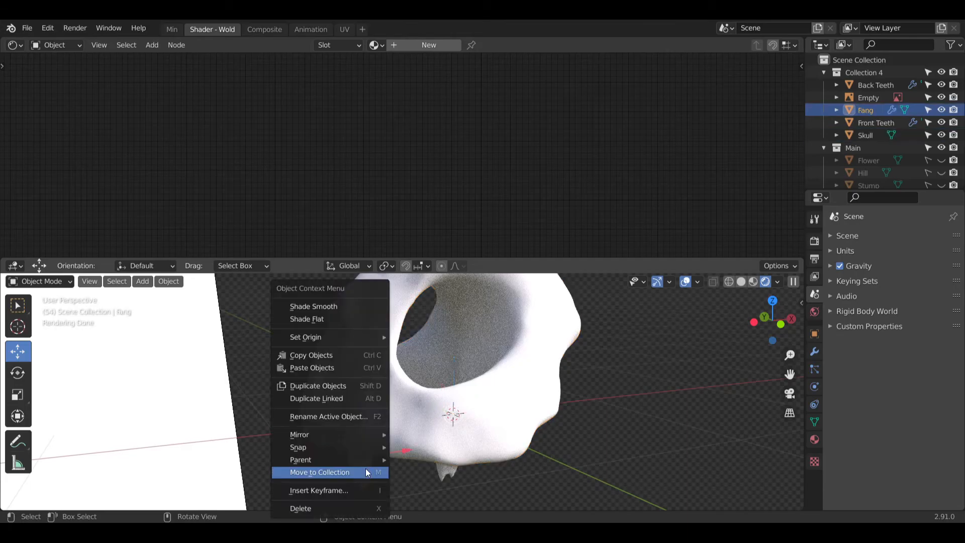
click(320, 307)
Step: Apply Shade Smooth to the front teeth and the back teeth
scroll(351, 479, up, 5)
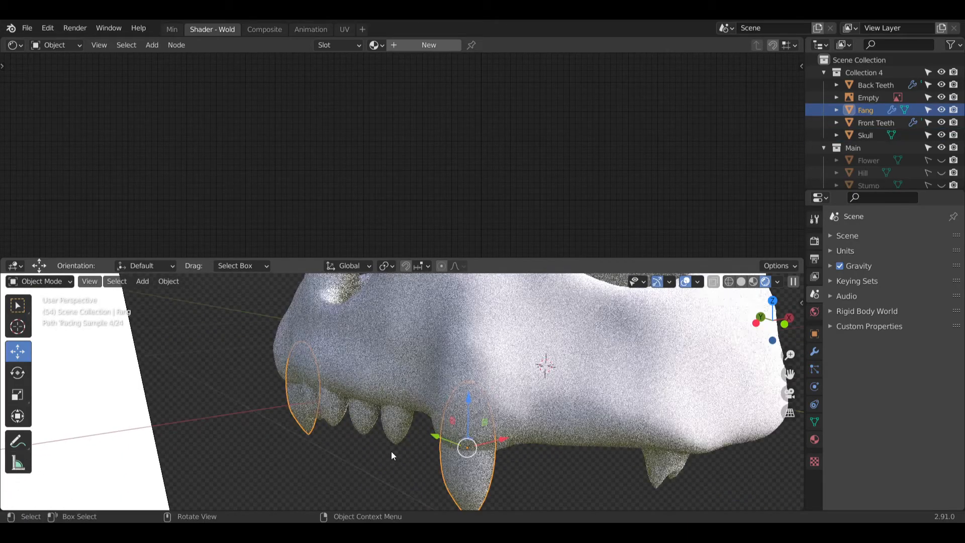
click(407, 423)
right_click(404, 422)
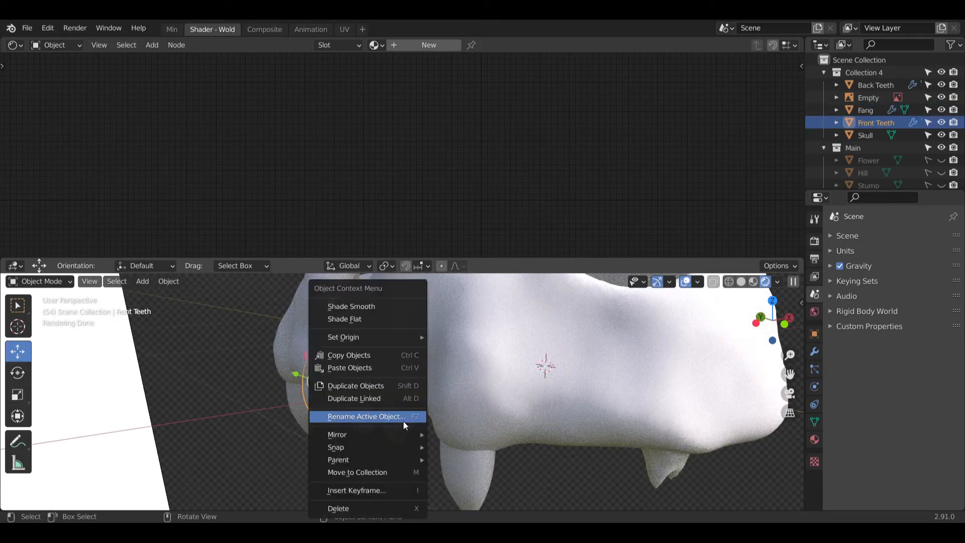
click(367, 308)
click(556, 483)
right_click(664, 460)
mouse_move(663, 457)
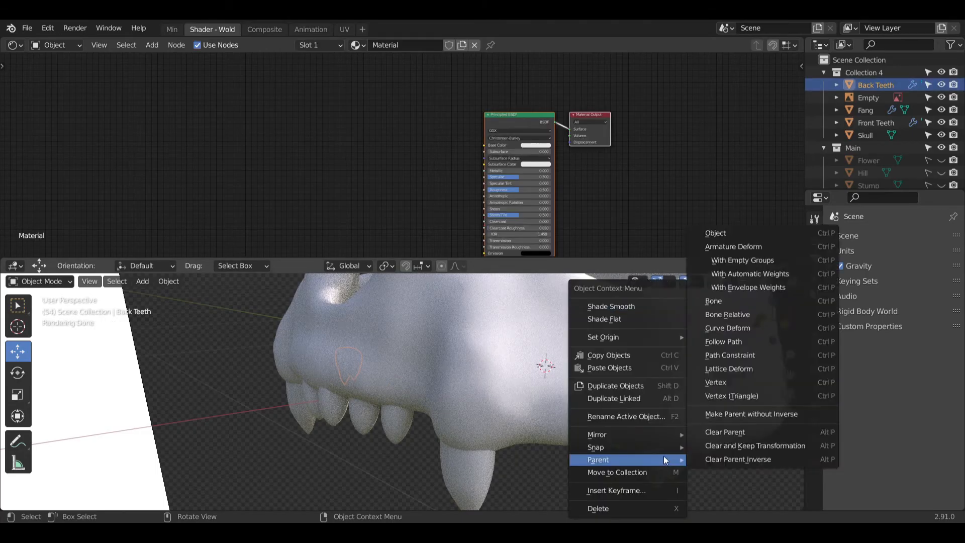
click(609, 306)
Step: Replace the Principled BSDF in the back teeth material with a Diffuse BSDF linked to the Material Output's Surface
middle_drag(750, 490, 483, 303)
click(531, 117)
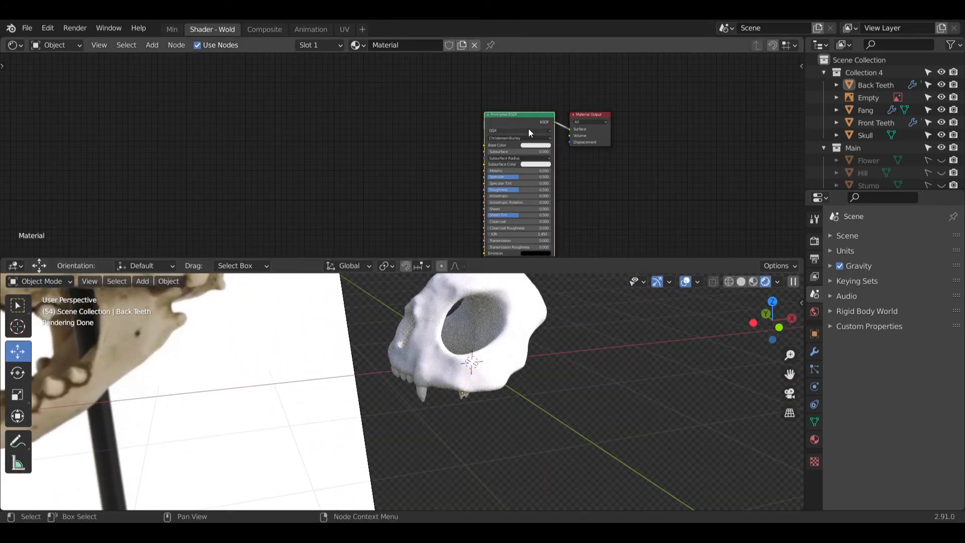
key(x)
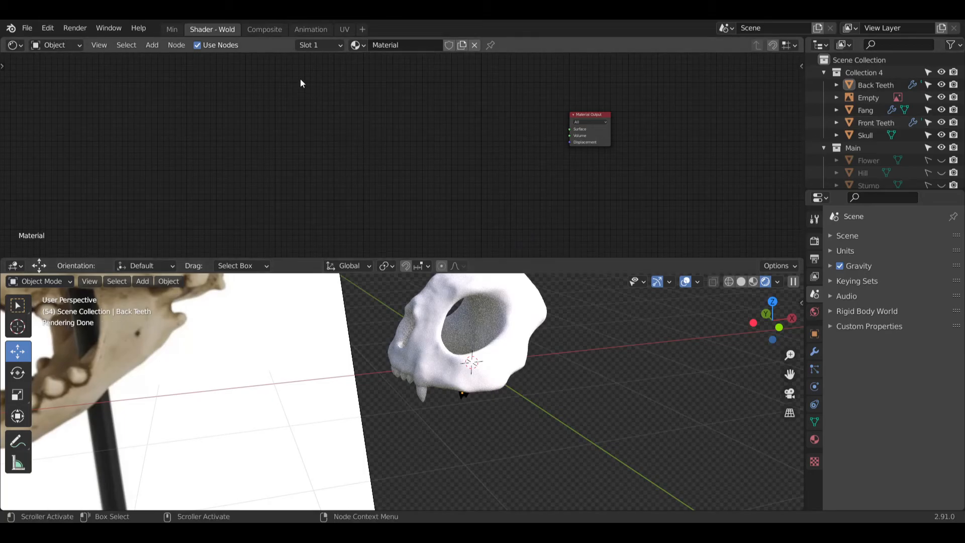
click(155, 48)
mouse_move(182, 80)
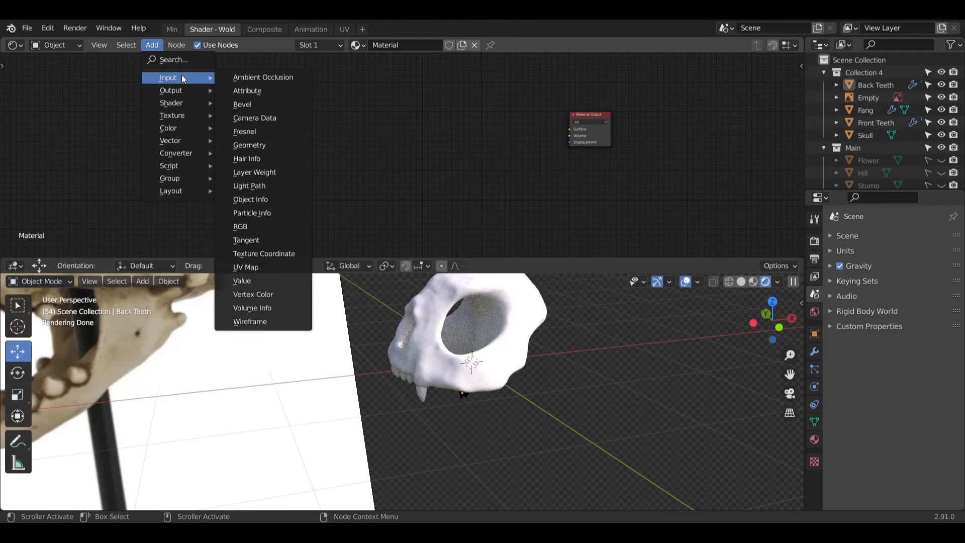
mouse_move(190, 104)
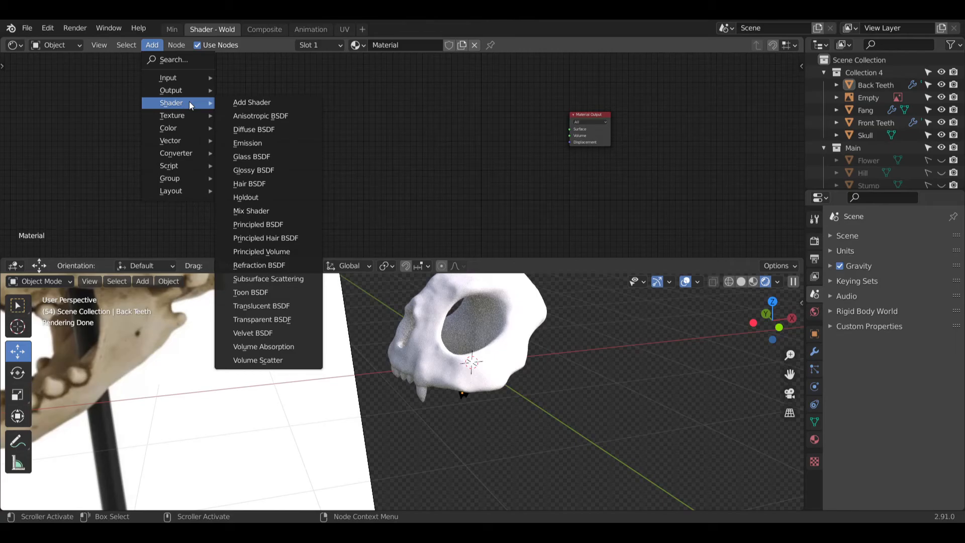
click(275, 127)
click(523, 129)
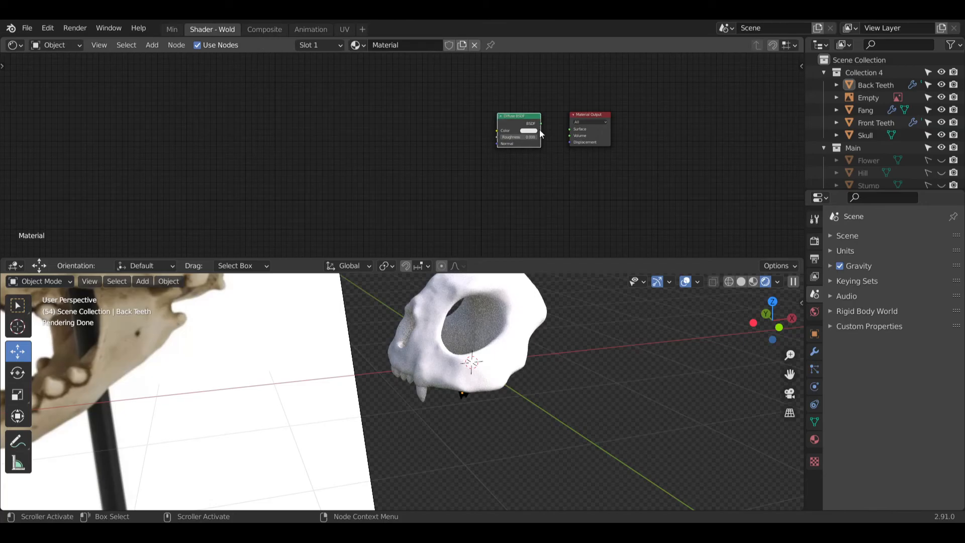
drag(574, 132, 573, 129)
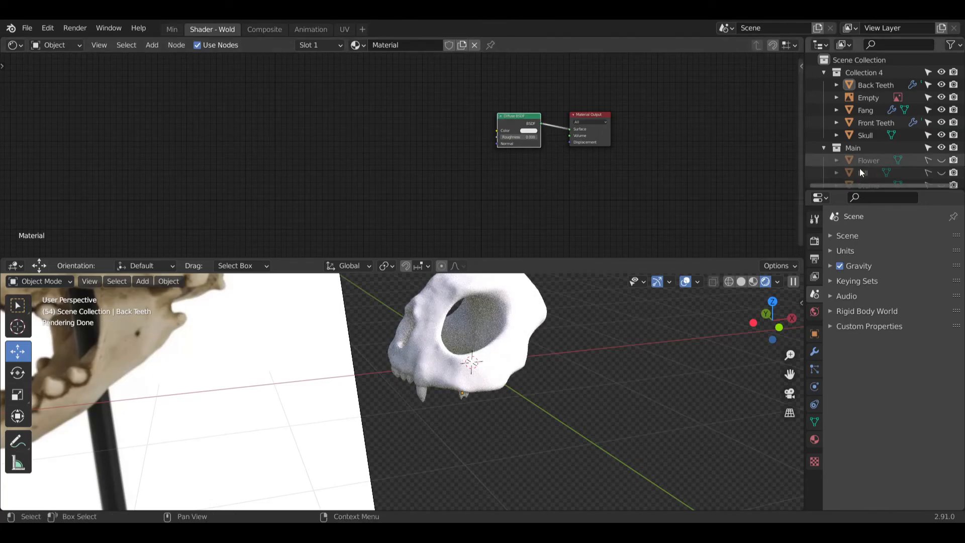
Step: Hide the Empty holding the reference image and select the Back Teeth object
click(942, 98)
middle_drag(477, 392, 451, 368)
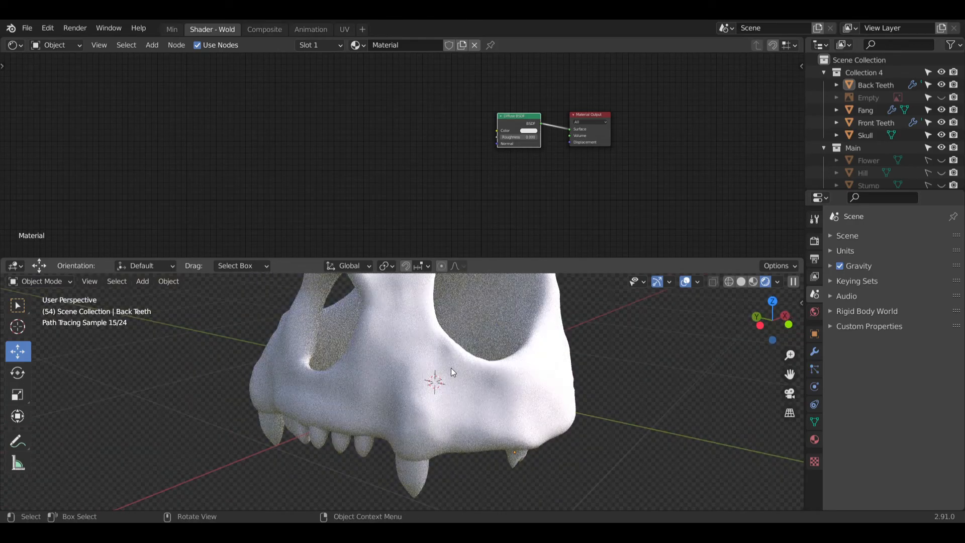
middle_drag(637, 158, 547, 144)
click(873, 85)
click(876, 111)
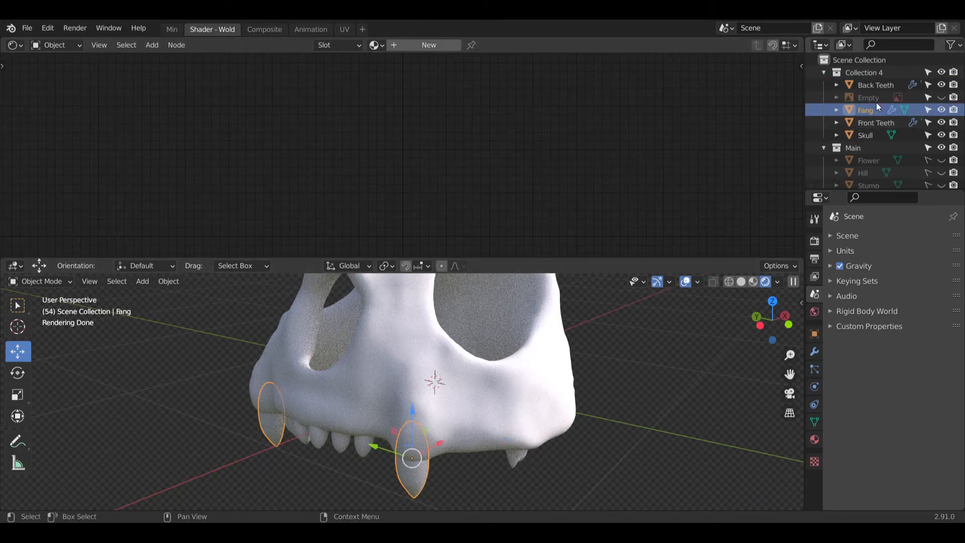
click(876, 89)
Step: Spread the Diffuse BSDF and Material Output nodes apart in the node graph
scroll(471, 179, up, 2)
drag(446, 88, 403, 89)
drag(568, 85, 578, 128)
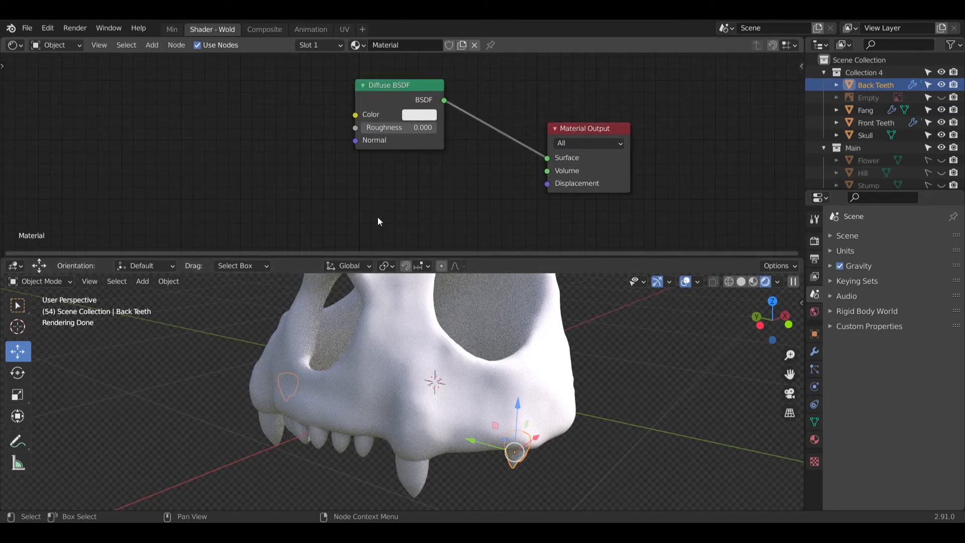
Step: Add a ColorRamp node before the Diffuse BSDF and link its Color output to the shader's Color input
middle_drag(378, 222, 444, 186)
middle_drag(276, 105, 316, 130)
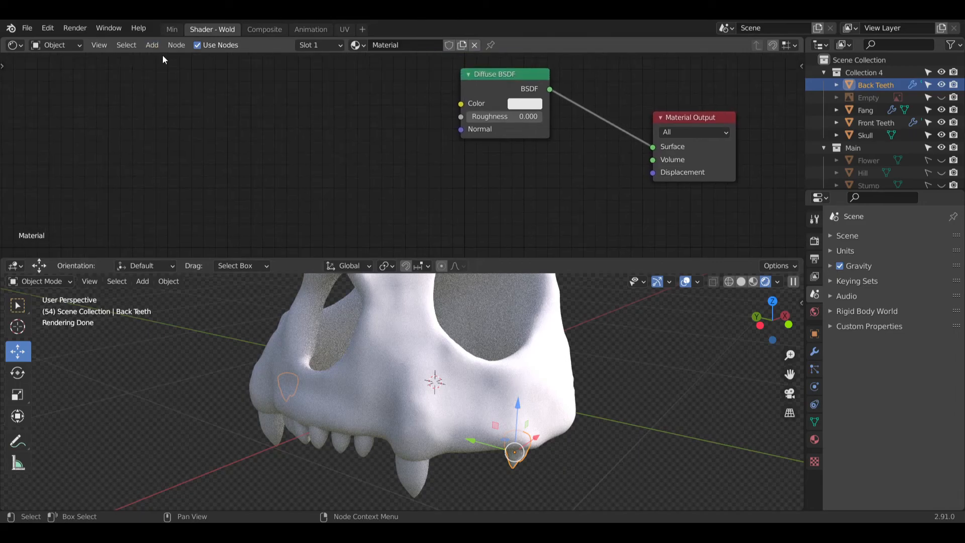
mouse_move(189, 150)
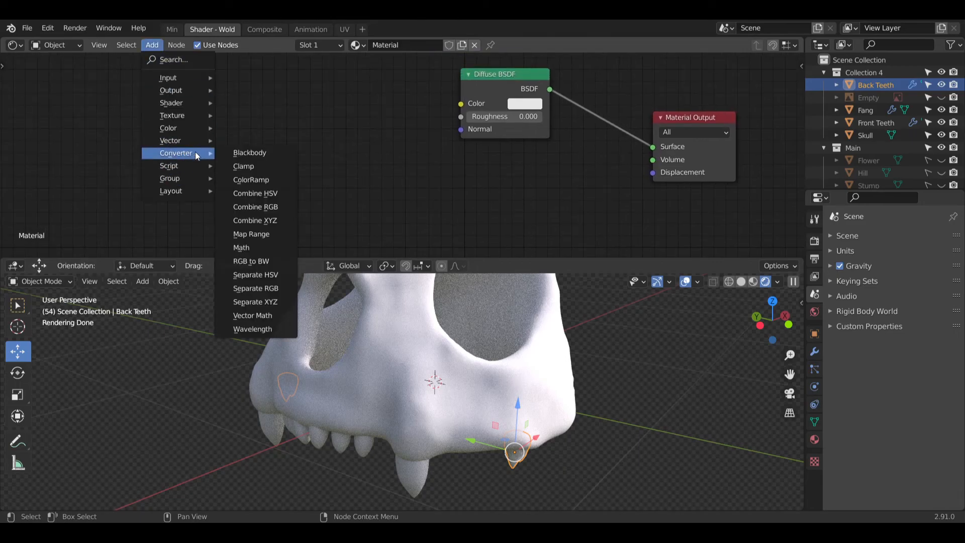
click(267, 185)
click(295, 114)
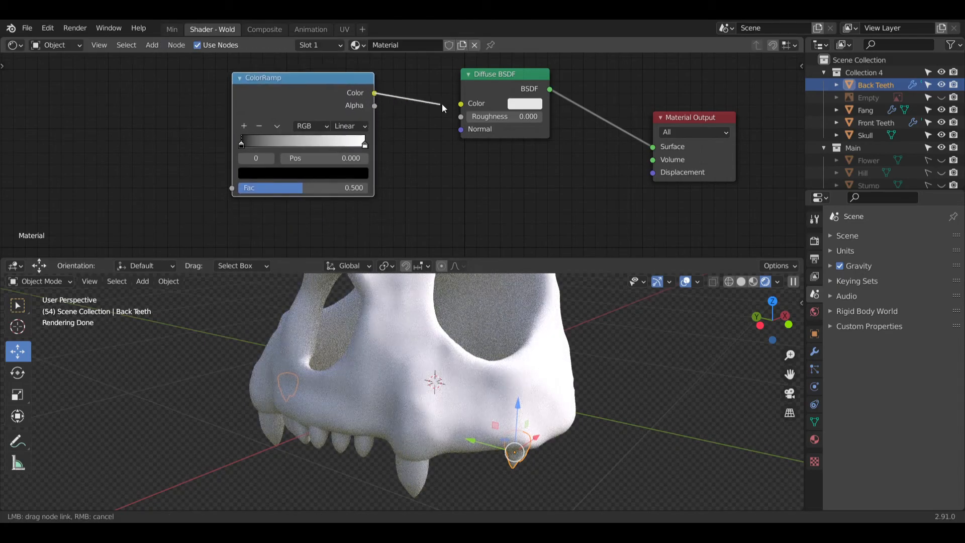
drag(440, 108, 461, 103)
drag(332, 78, 343, 69)
middle_drag(170, 100, 280, 120)
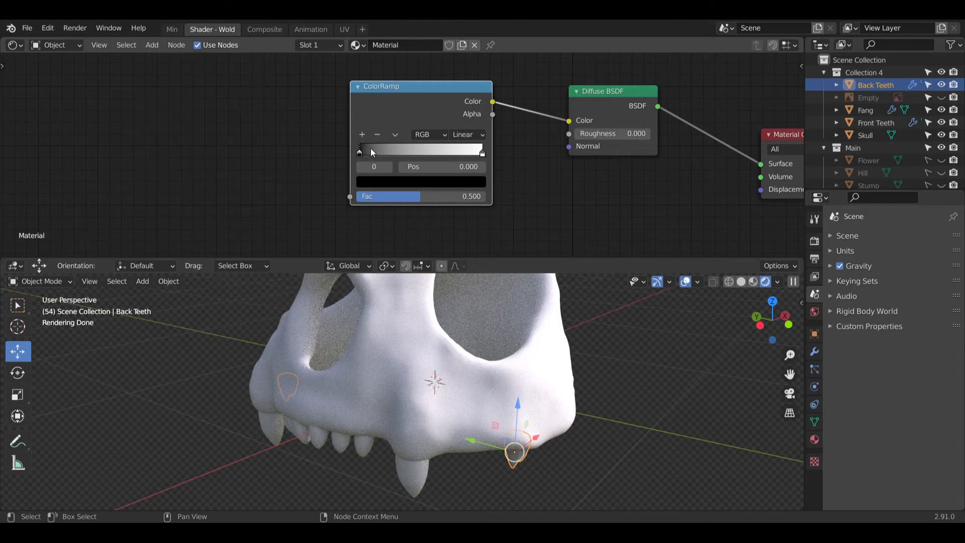
Step: Unhide the Empty so the bobcat reference image shows beside the skull model
scroll(258, 156, down, 2)
middle_drag(239, 160, 467, 170)
middle_drag(611, 391, 591, 392)
scroll(578, 391, down, 6)
shift+middle_drag(466, 380, 562, 374)
click(942, 97)
middle_drag(411, 445, 400, 436)
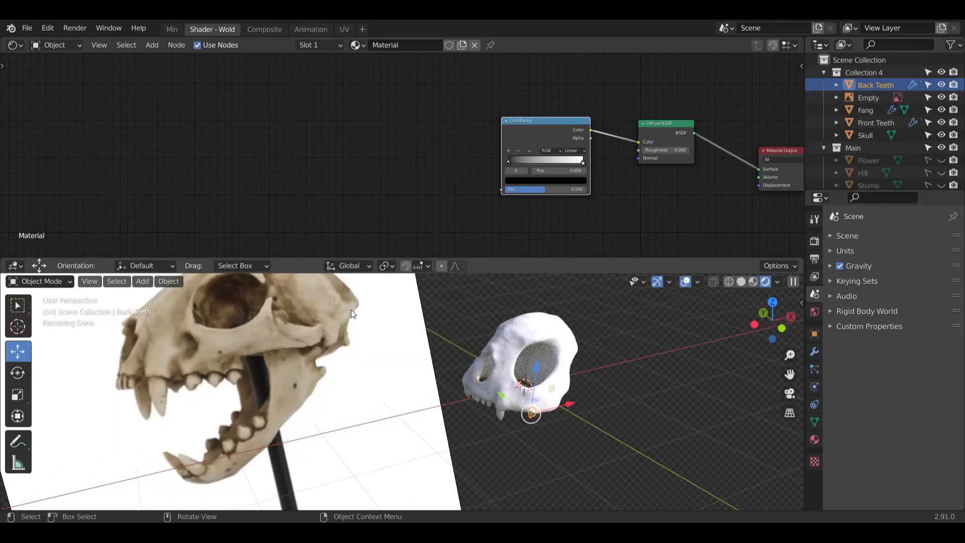
Step: Set the ColorRamp's first stop to a light bone colour sampled from the back of the cranium in the reference image
scroll(357, 341, up, 4)
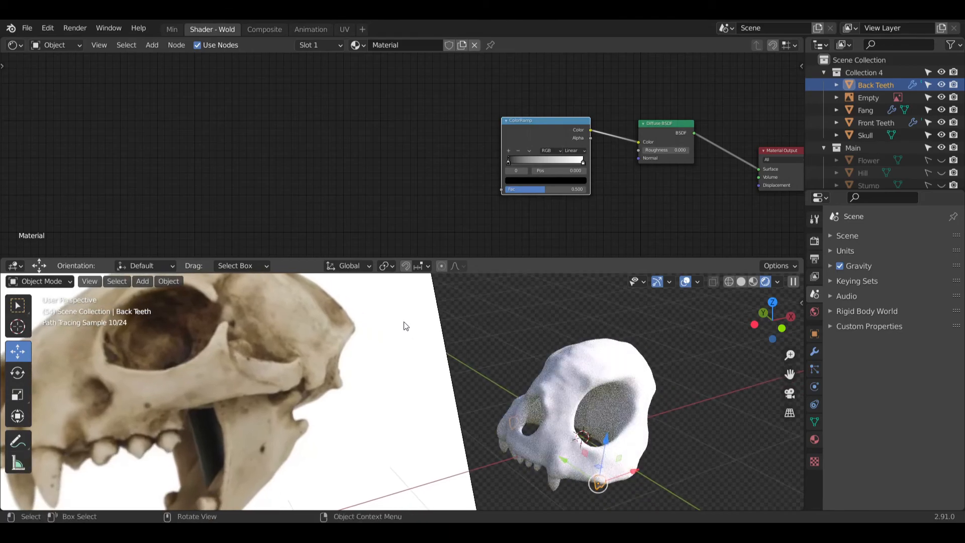
scroll(511, 163, up, 4)
scroll(521, 176, down, 4)
middle_drag(497, 185, 454, 166)
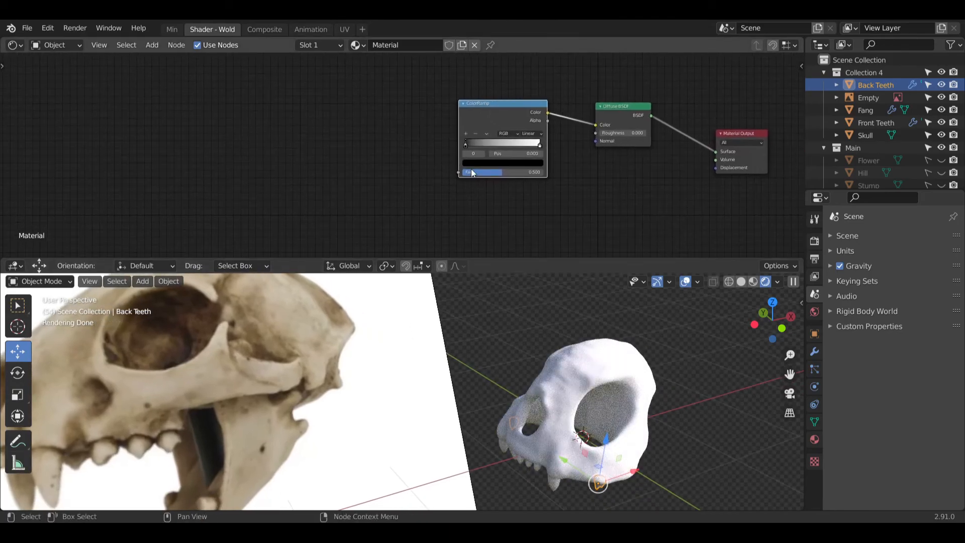
click(493, 163)
click(524, 128)
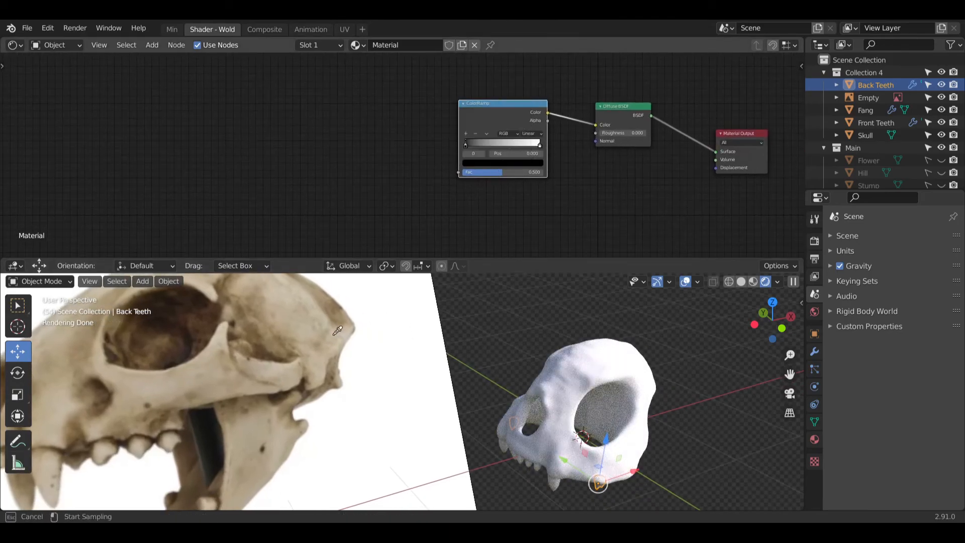
click(319, 311)
Step: Set the ColorRamp's last stop to a dark brown sampled from the shaded area near the jaw joint in the reference image
click(539, 146)
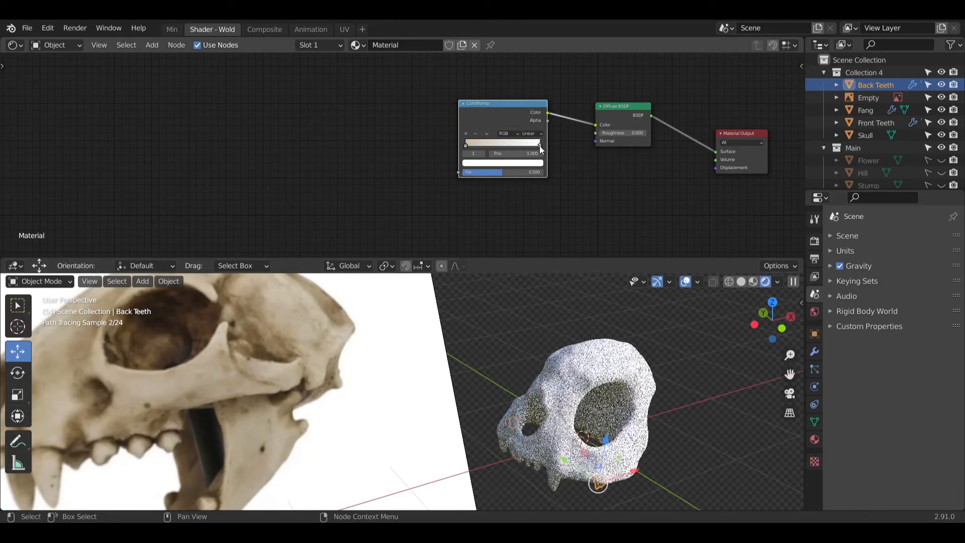
click(523, 165)
click(524, 129)
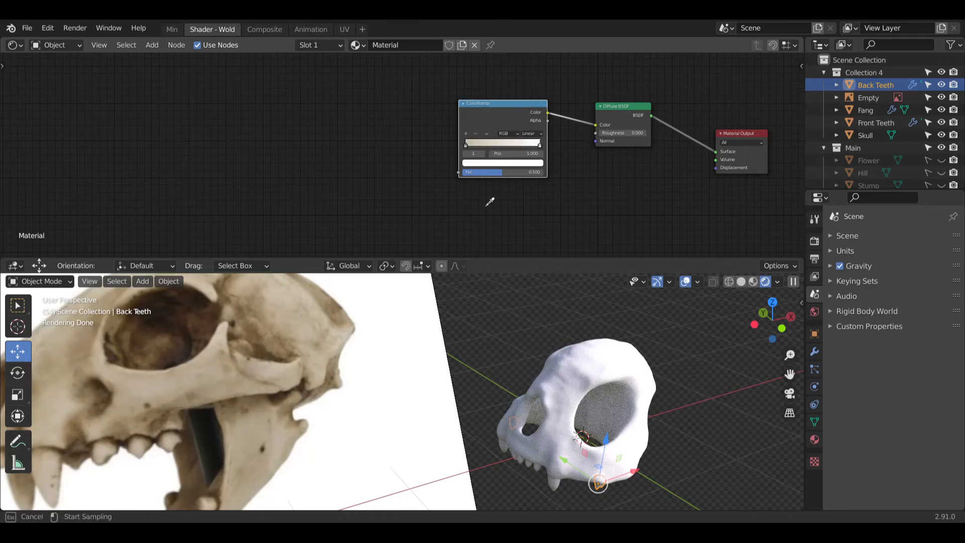
click(274, 402)
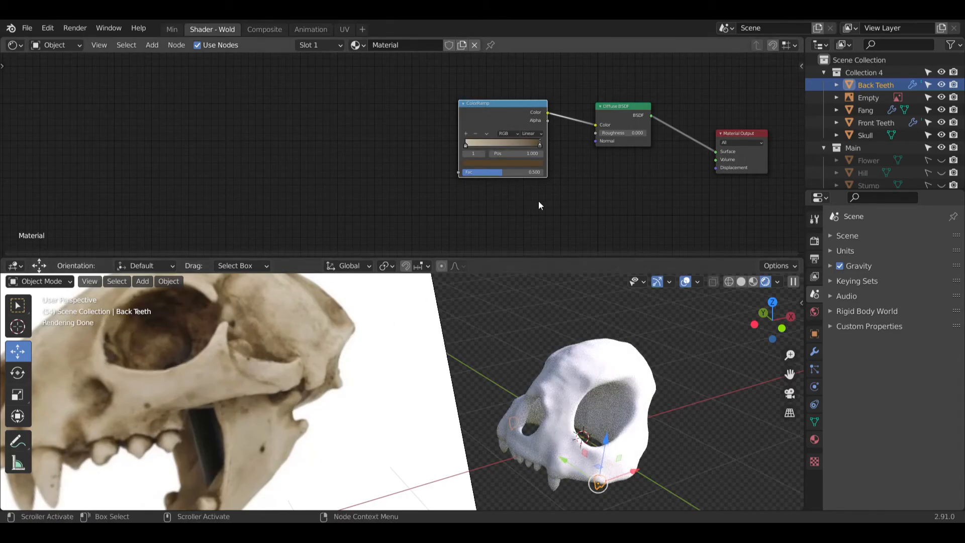
Step: Rename the back teeth's material to Bone Mat
scroll(603, 443, up, 2)
shift+middle_drag(604, 442, 565, 383)
middle_drag(565, 383, 382, 332)
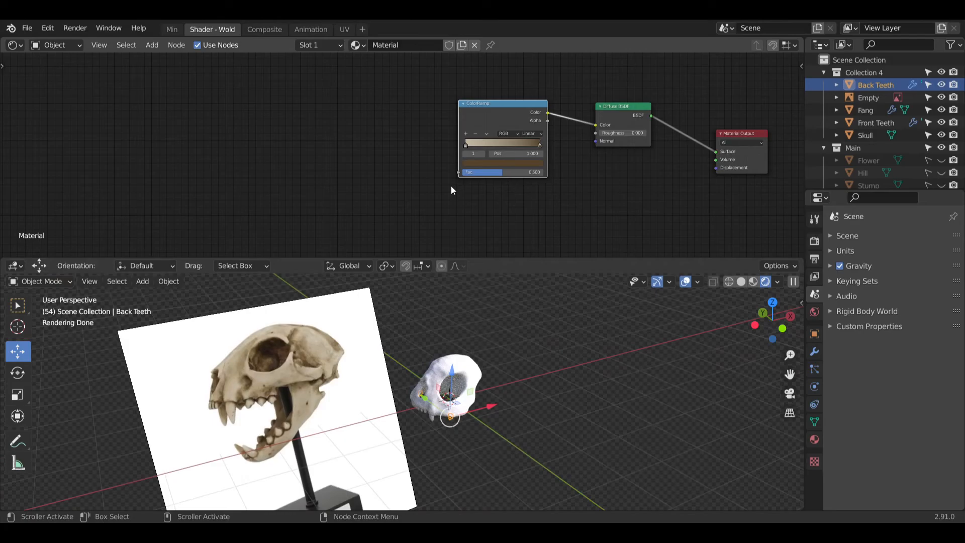
click(410, 45)
key(ctrl+a)
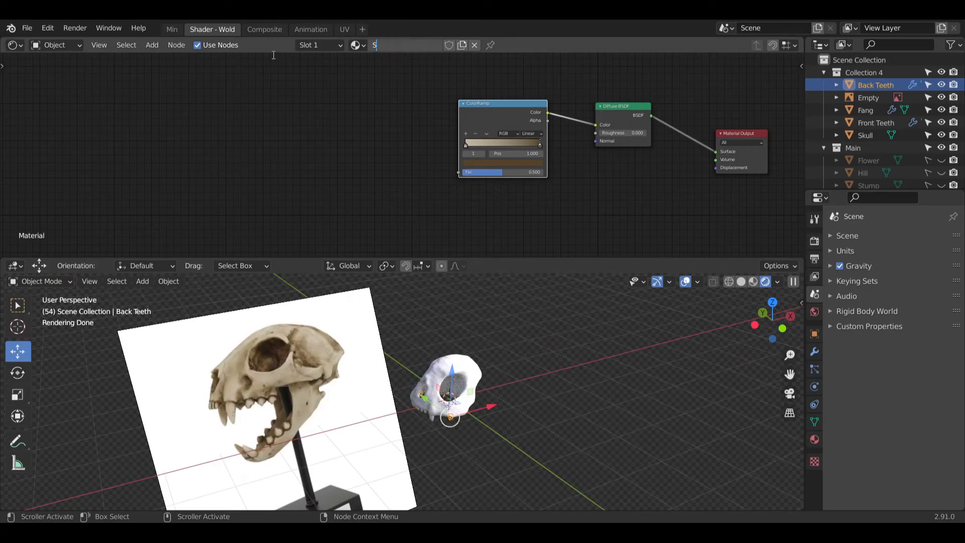
text(Bone Mat)
key(Return)
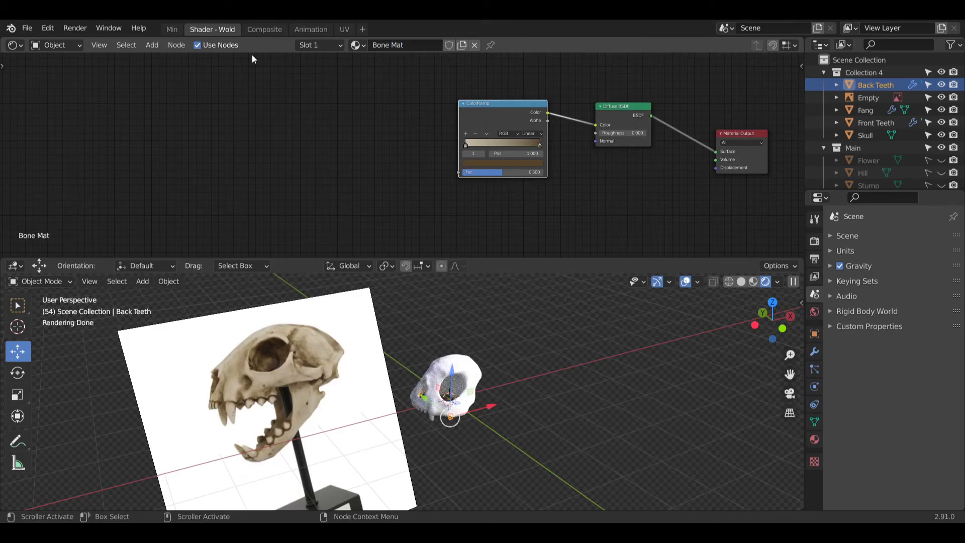
Step: Assign the existing Bone Mat material to the Fang and Front Teeth objects
click(872, 111)
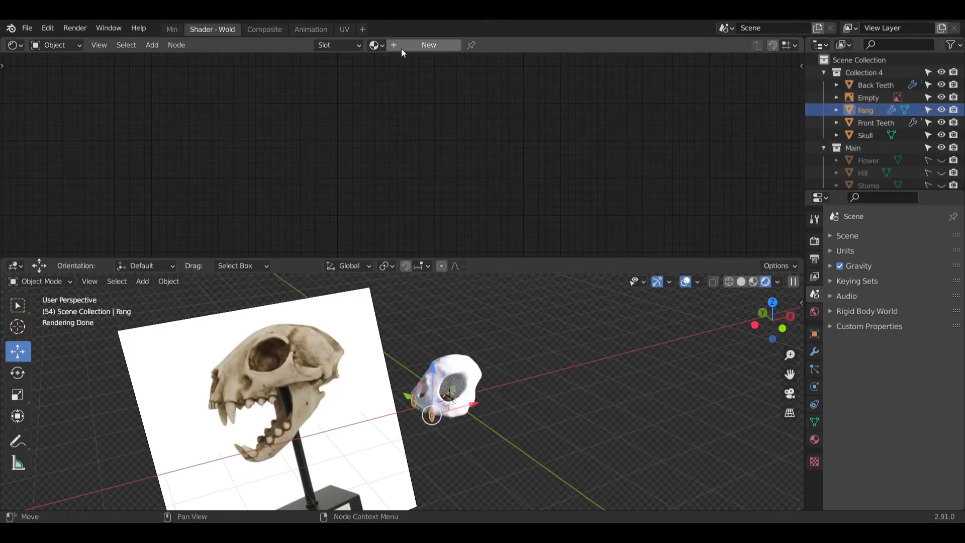
click(375, 45)
click(403, 64)
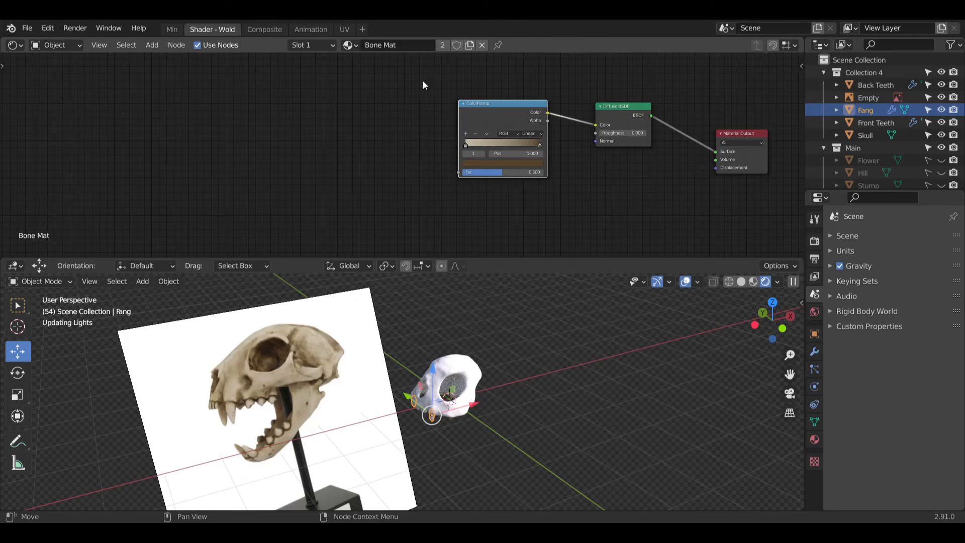
click(863, 121)
click(375, 45)
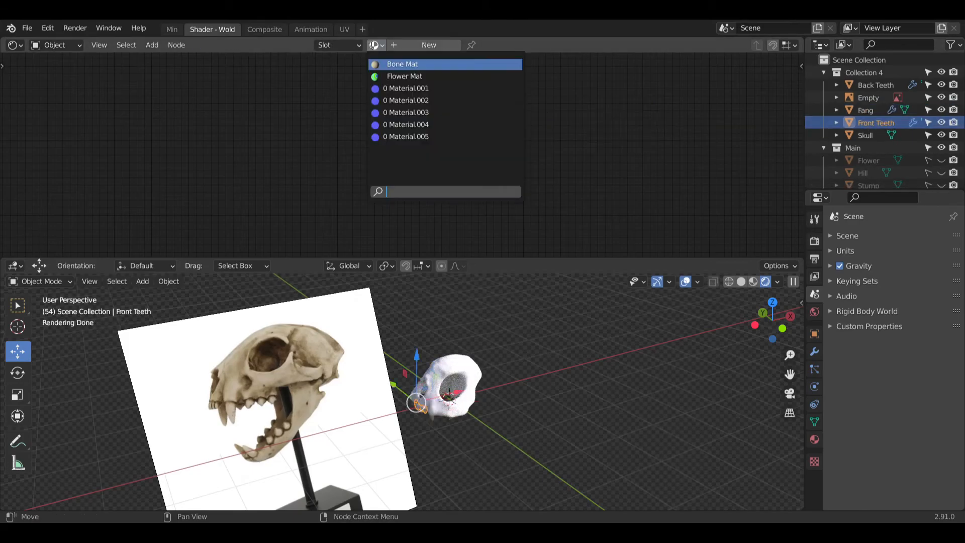
click(402, 63)
Step: Assign the existing Bone Mat material to the Skull object and frame the skull beside the reference image
click(860, 135)
click(375, 45)
click(402, 64)
key(KP_Decimal)
mouse_move(451, 377)
middle_down()
mouse_move(460, 347)
mouse_move(473, 351)
mouse_move(454, 389)
middle_up()
scroll(454, 388, down, 6)
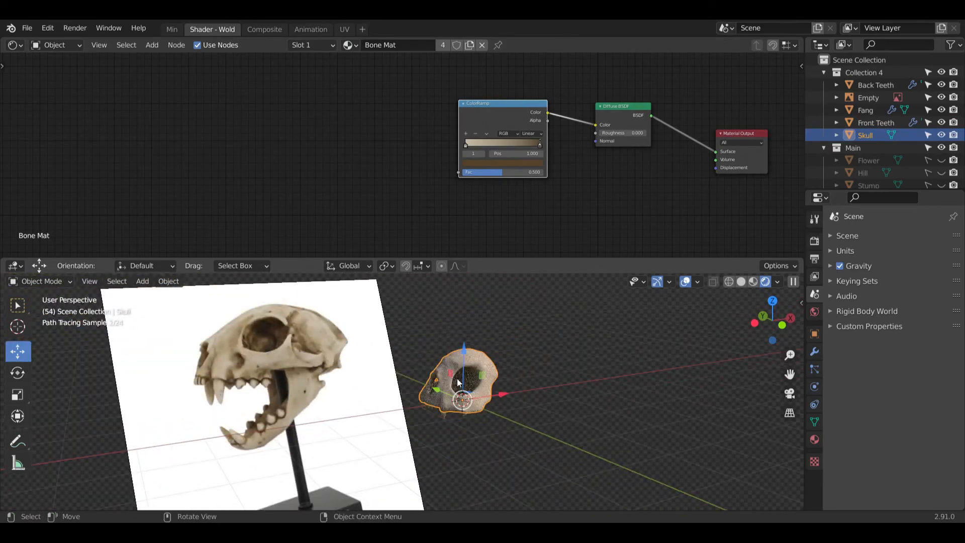
scroll(454, 389, up, 3)
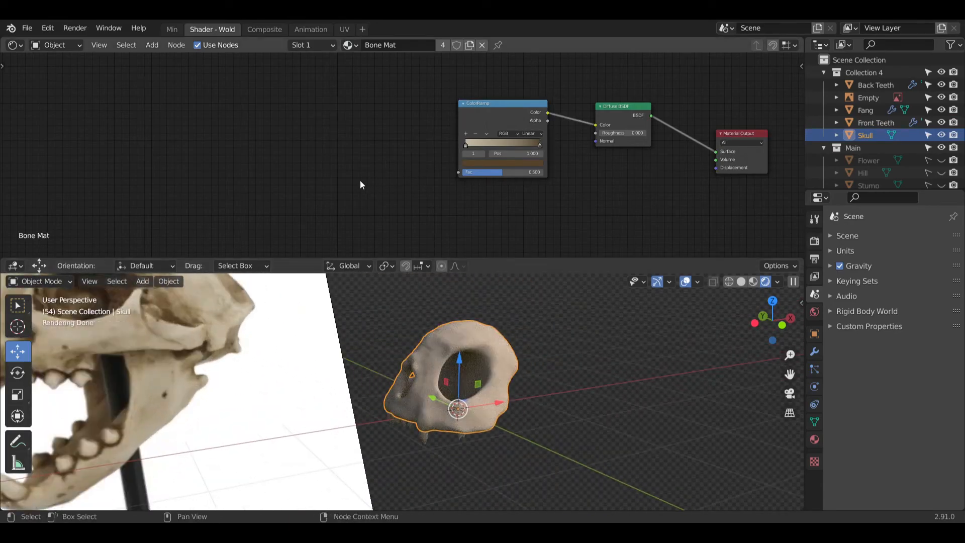
Step: Add a Gradient Texture node before the ColorRamp and link its Color output to the ramp's Fac input
click(151, 45)
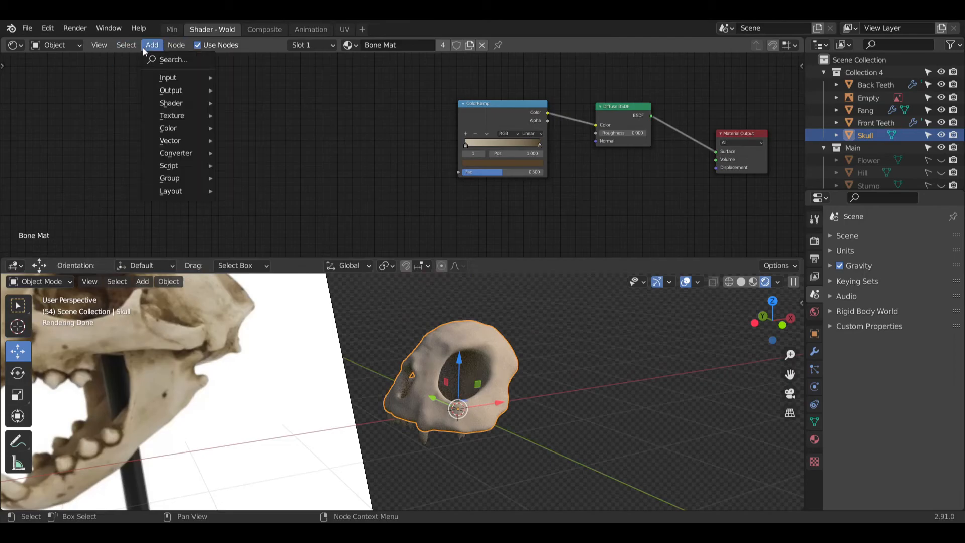
mouse_move(172, 115)
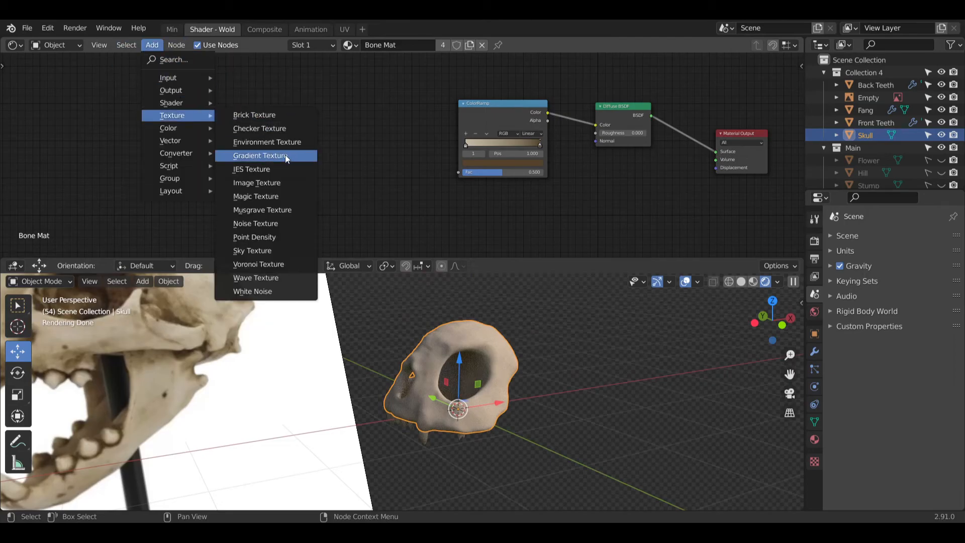
click(272, 155)
drag(456, 171, 457, 172)
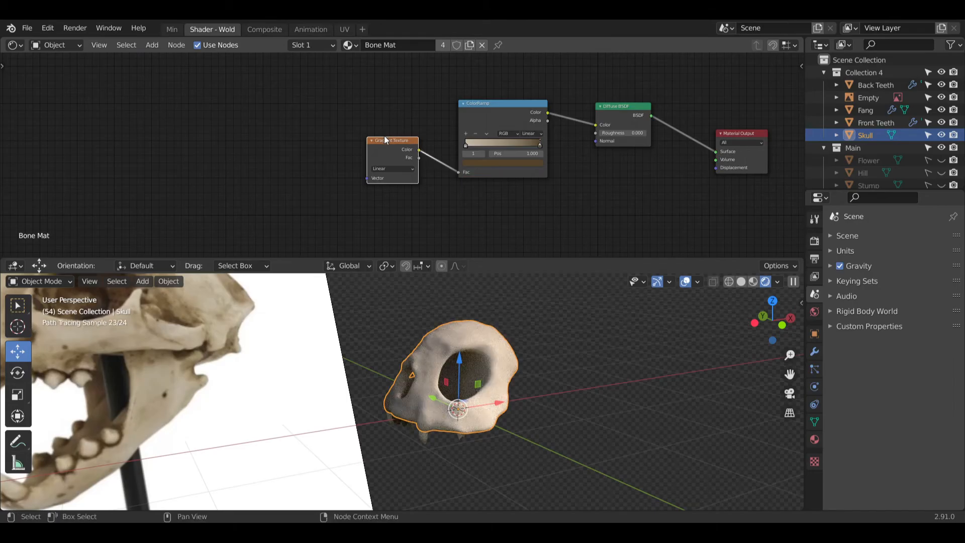
drag(383, 140, 393, 142)
scroll(409, 331, up, 5)
scroll(427, 377, down, 5)
middle_drag(418, 366, 443, 382)
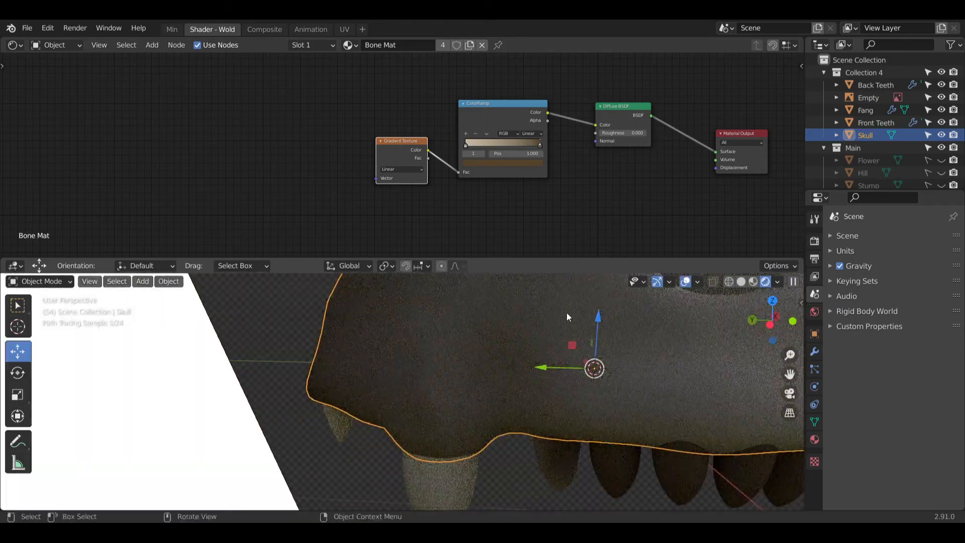
Step: Hide the Empty holding the reference image and shift the Gradient Texture node slightly
click(941, 97)
shift+middle_drag(635, 368, 529, 297)
shift+middle_drag(583, 328, 518, 324)
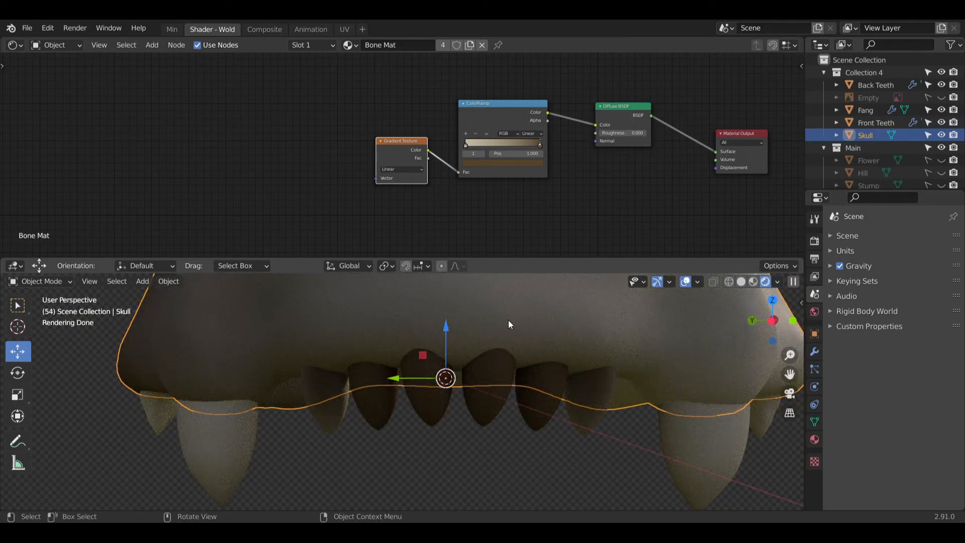
drag(388, 140, 399, 150)
middle_drag(512, 391, 523, 387)
scroll(419, 180, up, 2)
Step: Set the Gradient Texture's gradient type to Radial
click(406, 178)
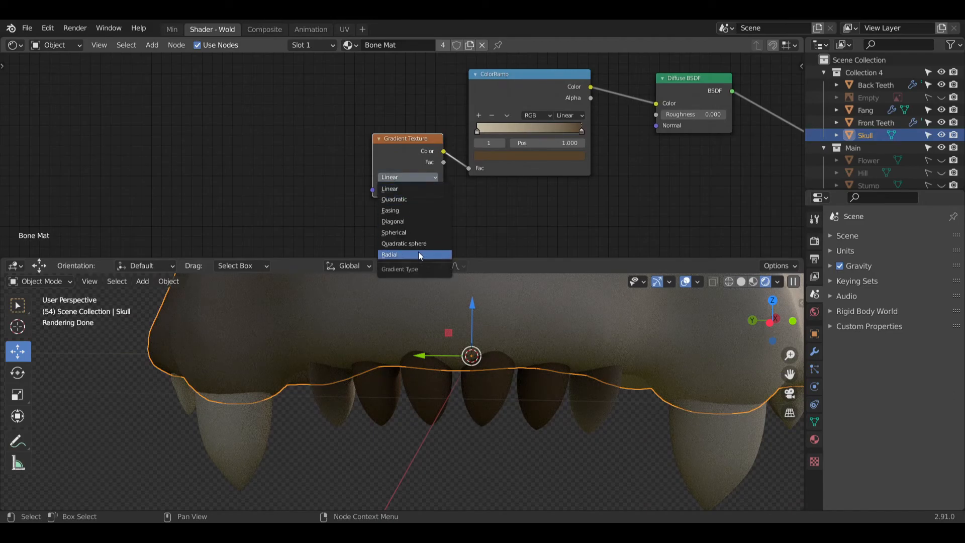
click(419, 255)
scroll(508, 382, down, 2)
mouse_move(546, 380)
middle_down()
mouse_move(463, 379)
mouse_move(482, 401)
mouse_move(466, 402)
mouse_move(466, 372)
mouse_move(445, 370)
middle_up()
scroll(462, 374, down, 3)
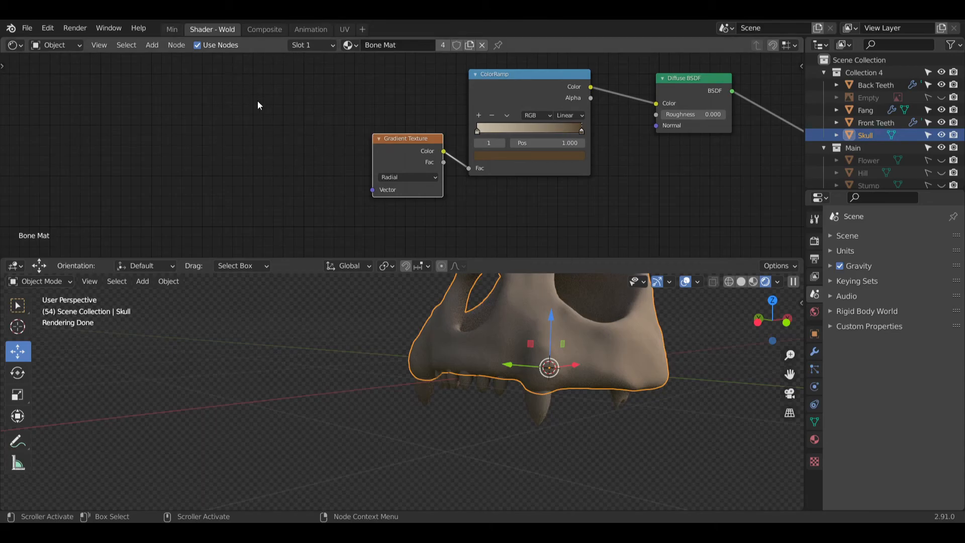
Step: Add a Bevel node before the Gradient Texture and link its Normal output to the texture's Vector input
click(232, 110)
click(156, 45)
mouse_move(186, 79)
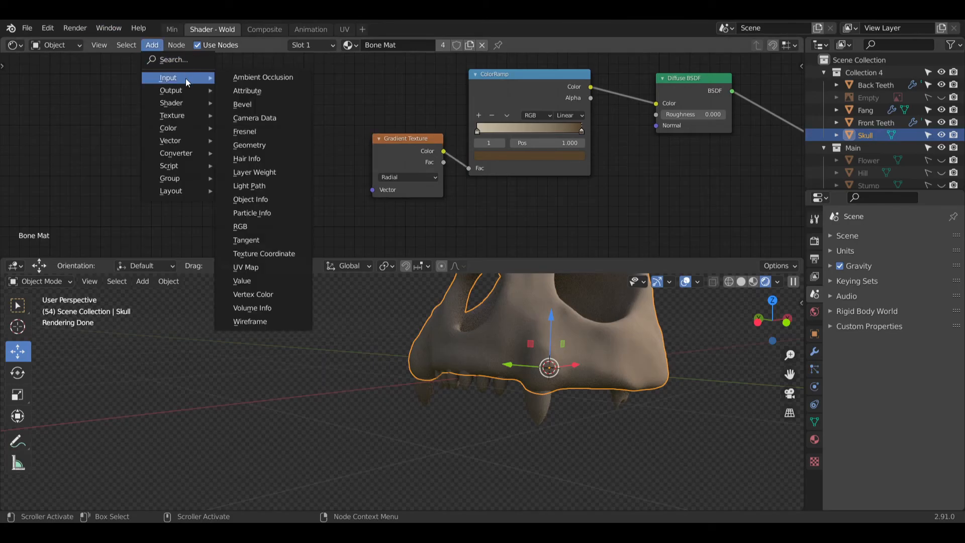
click(242, 104)
click(307, 150)
drag(307, 146, 371, 190)
Step: Set the Bevel node's Samples to 7
middle_drag(503, 332, 521, 446)
scroll(496, 361, up, 5)
middle_drag(496, 360, 353, 265)
scroll(322, 211, up, 2)
click(278, 150)
text(7)
key(Return)
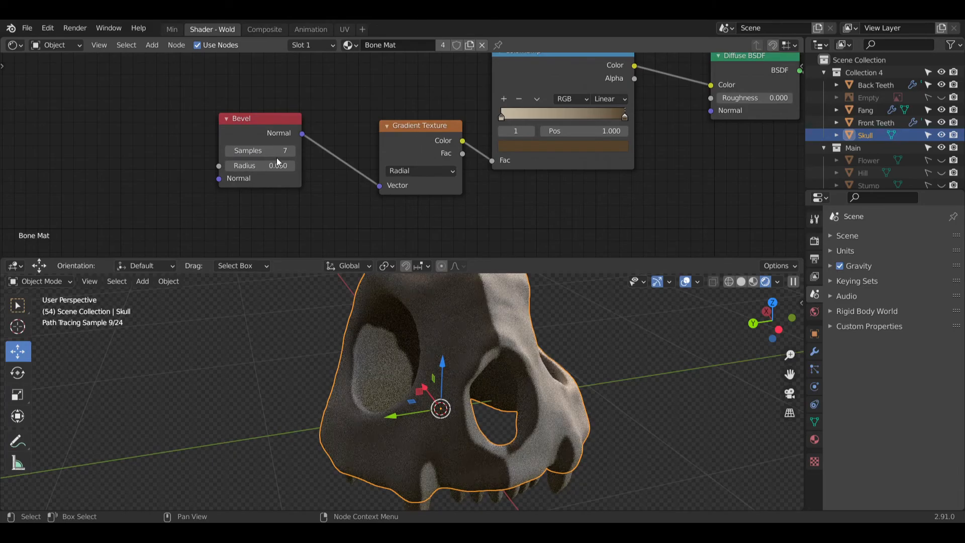
Step: Try another gradient type on the Gradient Texture and restore it to Radial
click(418, 175)
click(410, 184)
click(446, 171)
click(429, 261)
middle_drag(429, 275, 442, 384)
Step: Try Bevel node Radius values of 0.1 and 1
click(280, 169)
text(0.1)
key(Return)
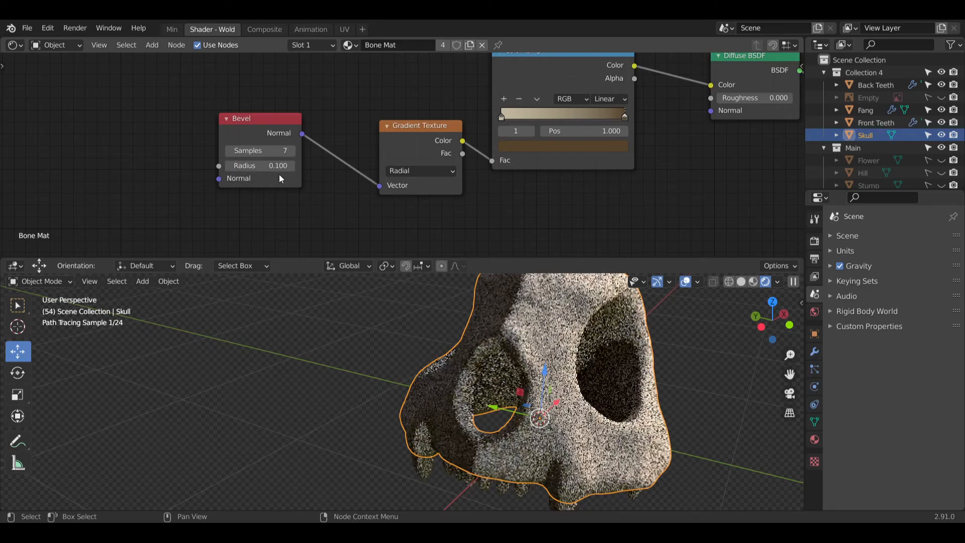
click(275, 165)
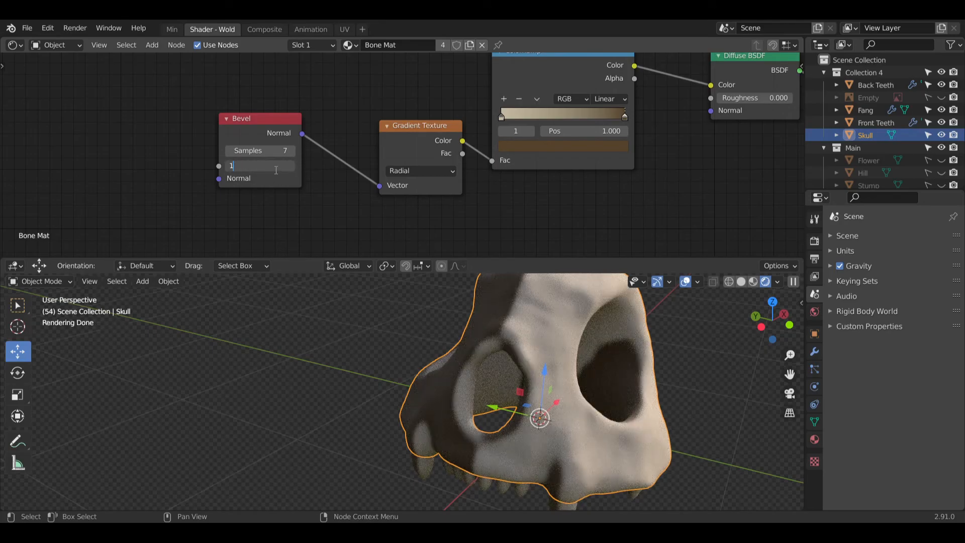
text(1)
key(Return)
Step: Set the Bevel node's Radius to 0.5 and deselect the skull
click(280, 169)
text(0.5)
key(Return)
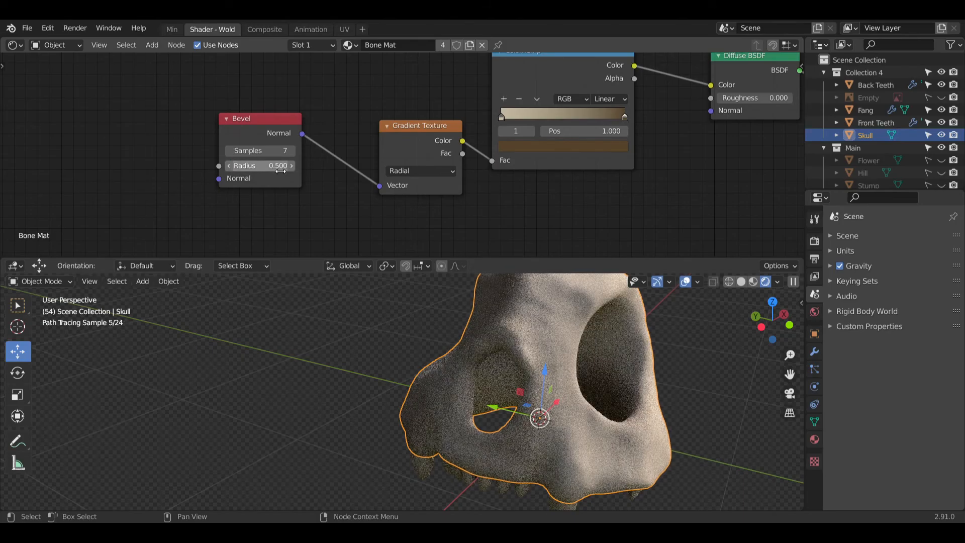
middle_drag(466, 334, 523, 324)
middle_drag(556, 381, 453, 359)
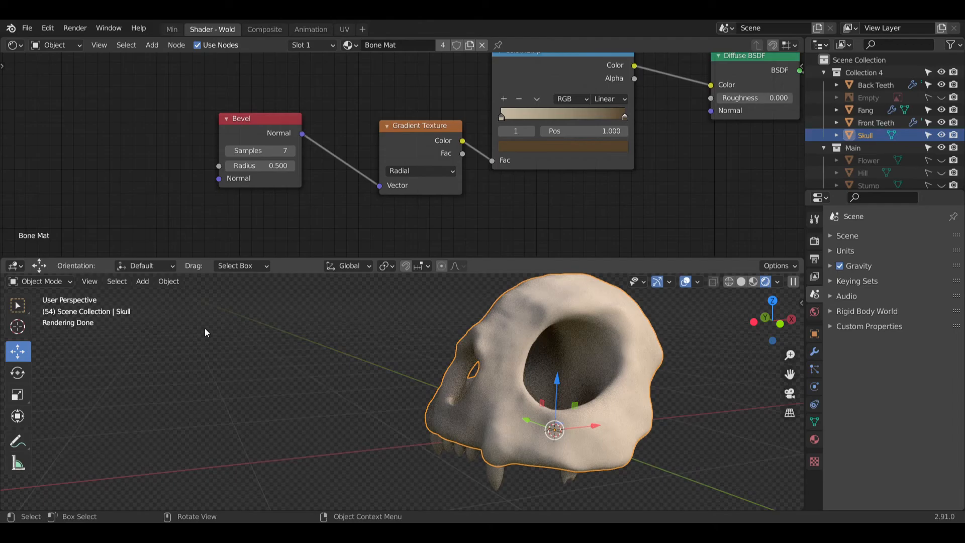
click(343, 332)
mouse_move(324, 367)
middle_down()
mouse_move(420, 379)
mouse_move(494, 373)
mouse_move(442, 377)
mouse_move(560, 451)
mouse_move(566, 428)
mouse_move(523, 396)
mouse_move(500, 389)
mouse_move(473, 402)
mouse_move(527, 394)
mouse_move(470, 384)
mouse_move(508, 373)
mouse_move(464, 387)
mouse_move(495, 384)
mouse_move(464, 381)
mouse_move(478, 374)
mouse_move(454, 388)
mouse_move(472, 388)
middle_up()
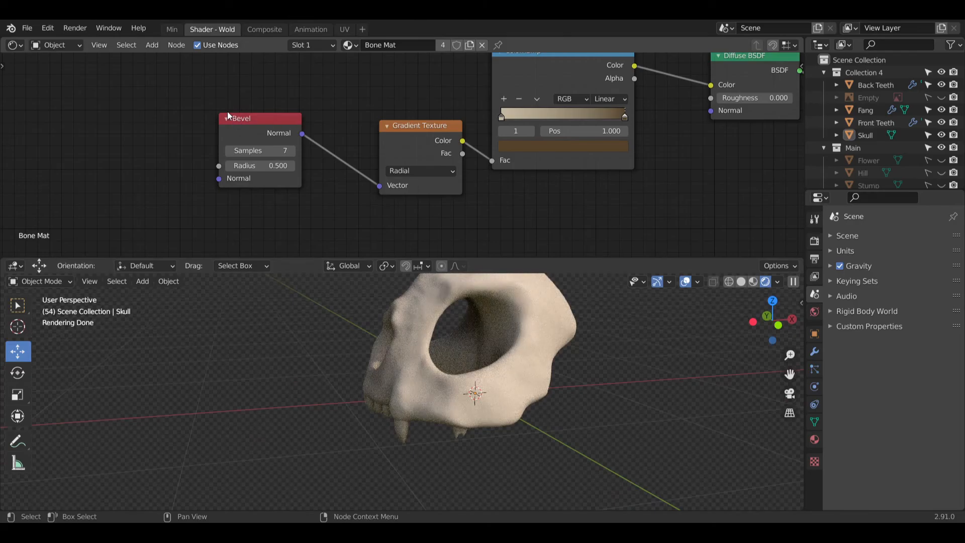
middle_drag(342, 83, 308, 116)
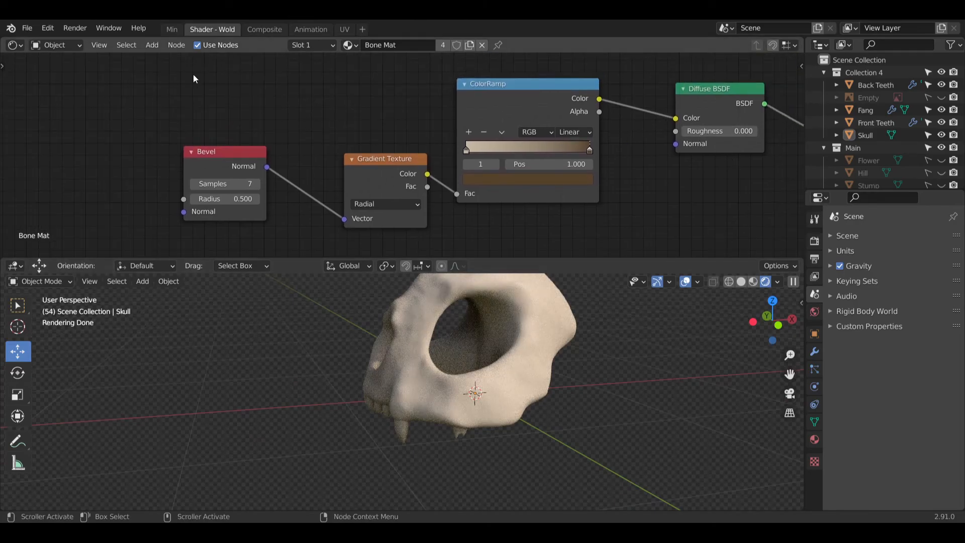
Step: Examine the skull and teeth in rendered shading in the Min workspace
click(173, 31)
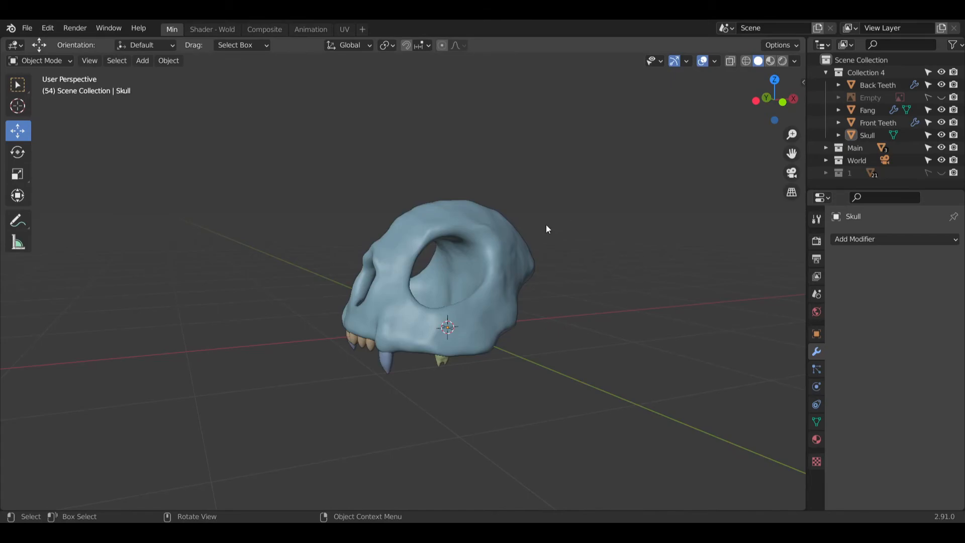
scroll(466, 349, up, 6)
middle_drag(393, 362, 332, 317)
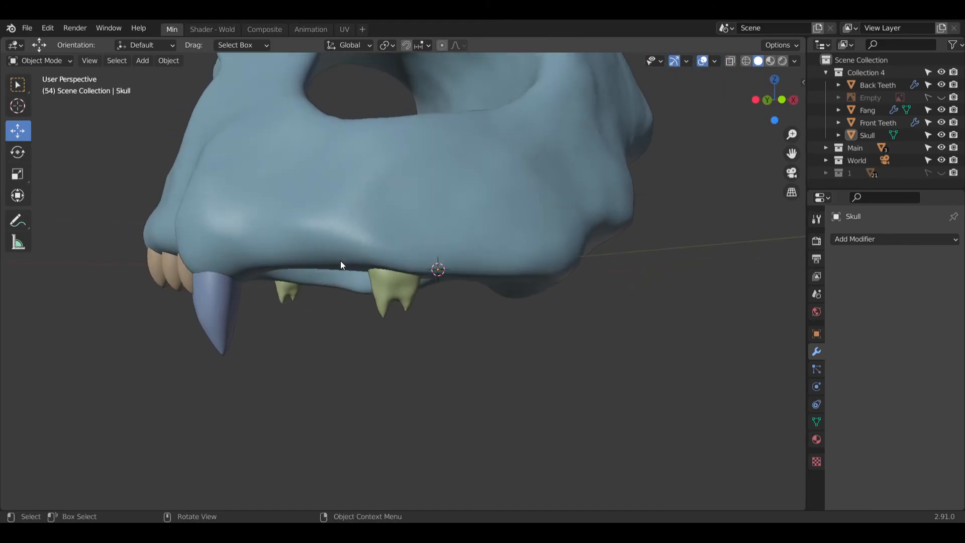
click(783, 61)
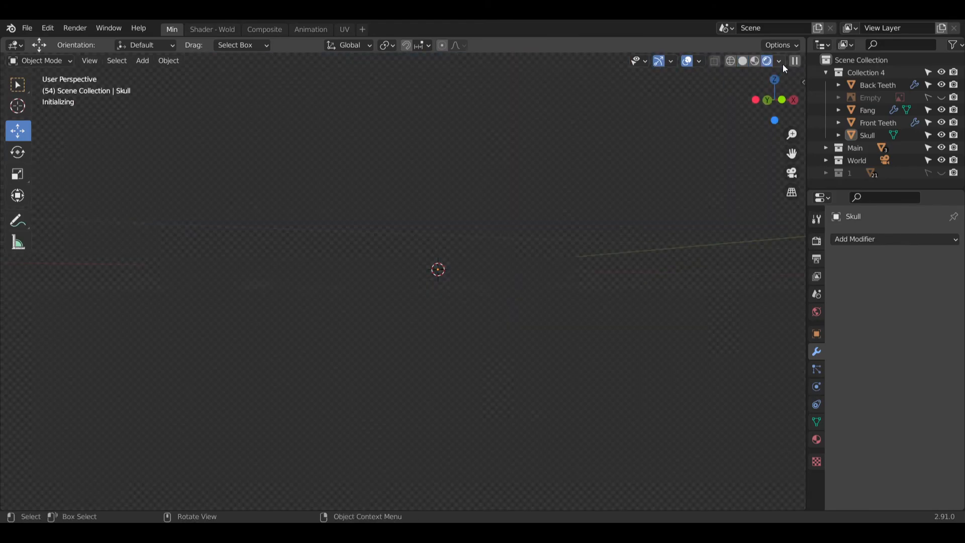
middle_drag(472, 308, 482, 256)
scroll(507, 260, down, 5)
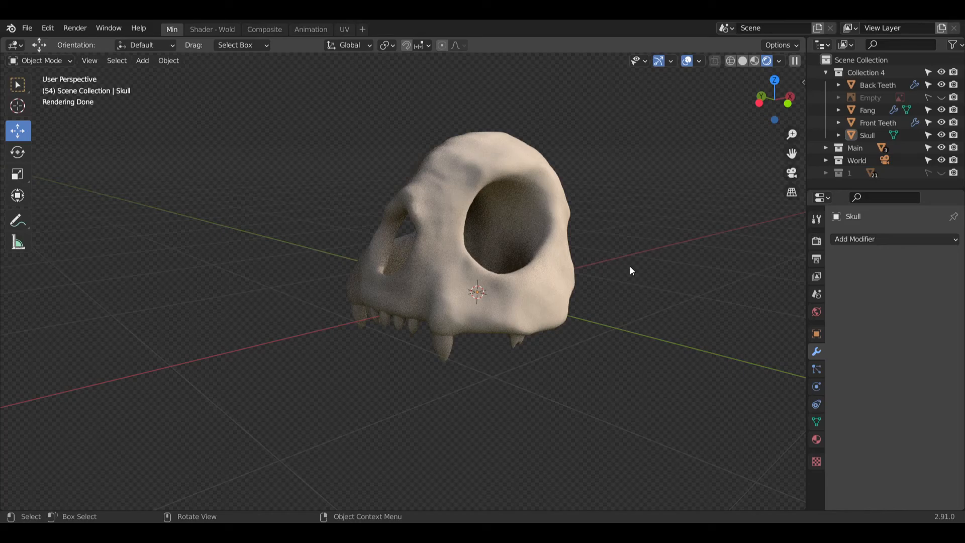
Step: Return to the Shader - Wold workspace and move the Material Output node slightly lower
click(220, 30)
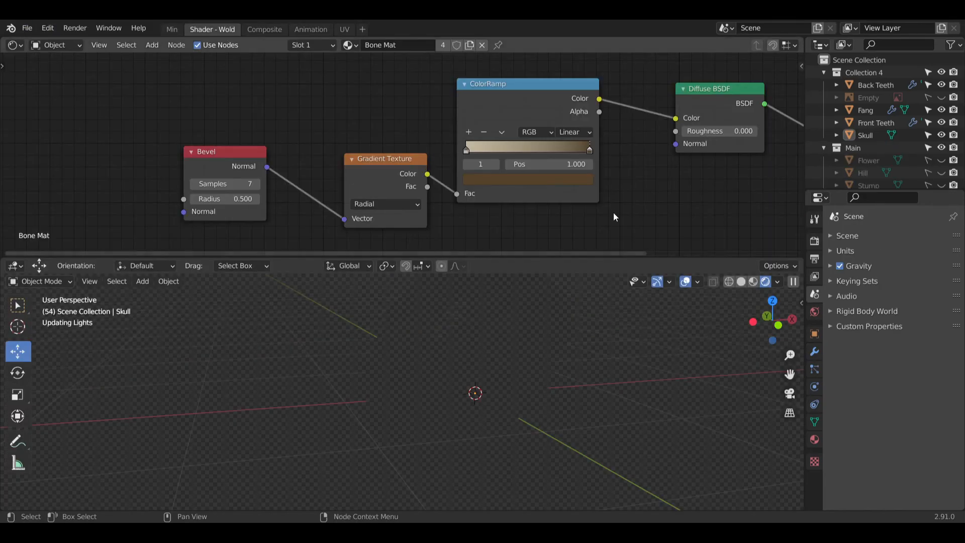
middle_drag(612, 215, 421, 148)
middle_drag(559, 152, 459, 136)
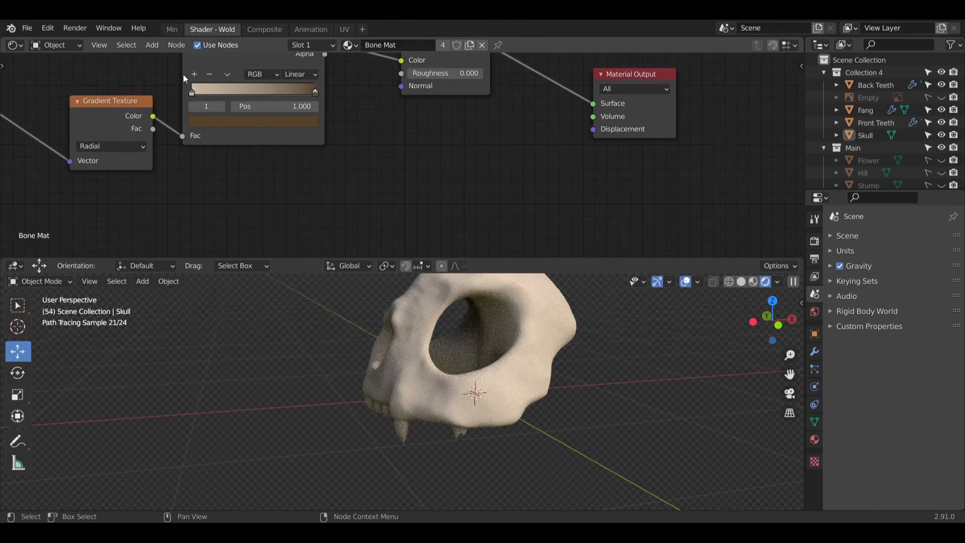
drag(638, 72, 644, 96)
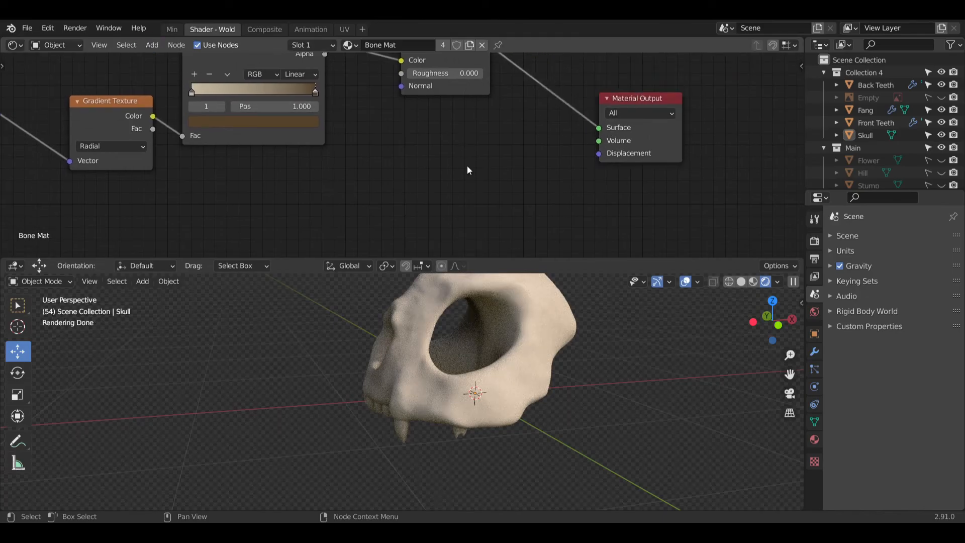
Step: Add a Voronoi Texture node and link its Position output to the Material Output's Displacement input
click(153, 45)
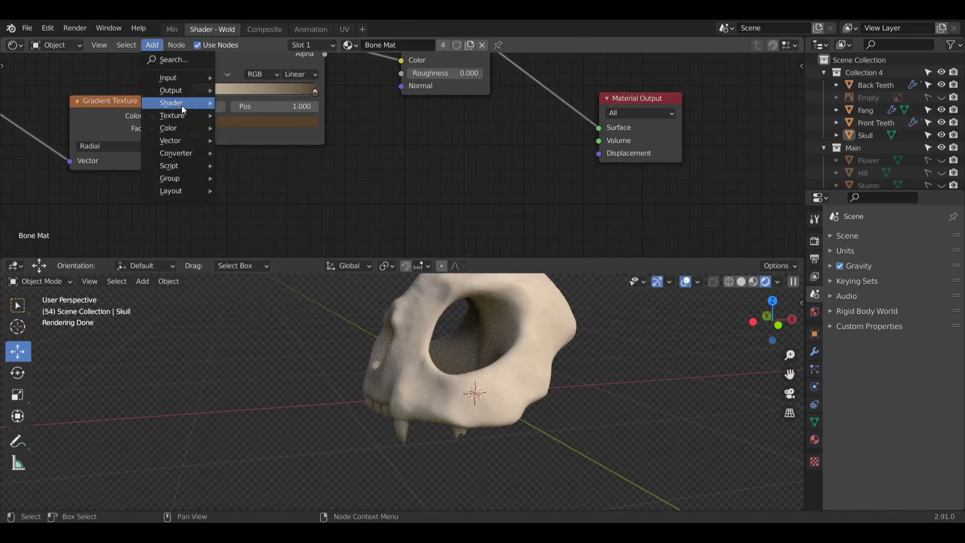
mouse_move(173, 118)
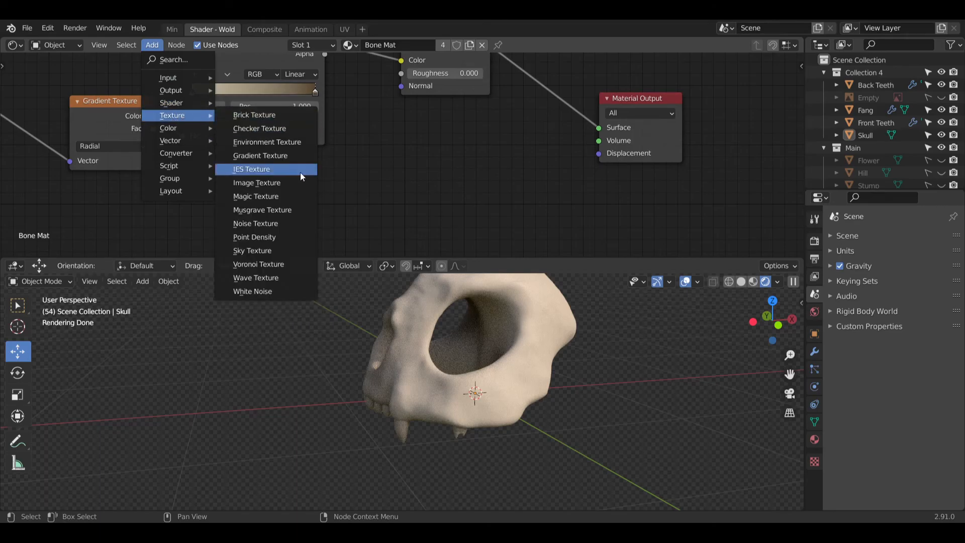
scroll(450, 162, up, 5)
middle_drag(533, 186, 458, 177)
click(152, 47)
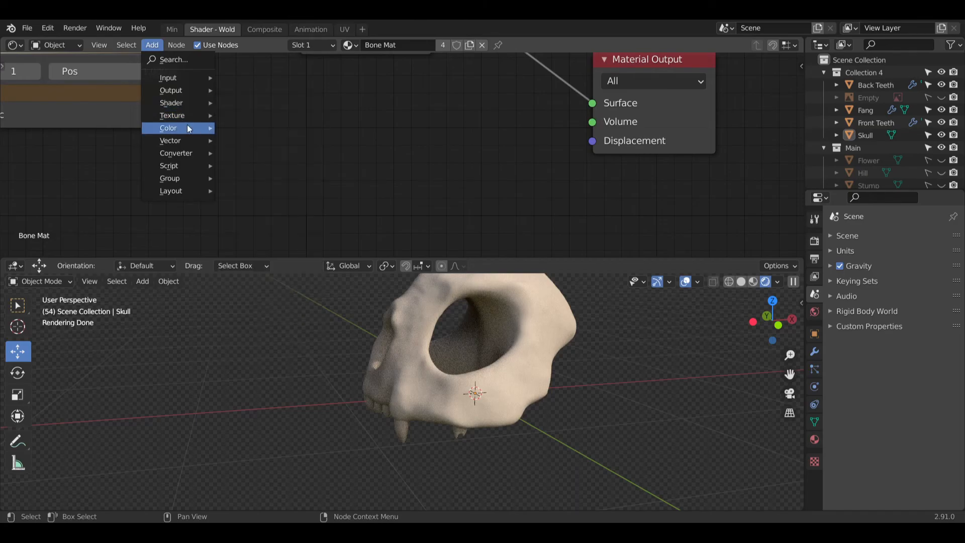
mouse_move(190, 116)
click(282, 266)
click(409, 166)
drag(471, 150, 563, 154)
drag(471, 188, 592, 141)
drag(434, 129, 438, 93)
Step: Set the Voronoi Texture to 4D with a Scale of 10
click(455, 174)
click(397, 255)
middle_drag(515, 222, 501, 162)
scroll(473, 347, up, 3)
click(421, 222)
text(10)
key(Return)
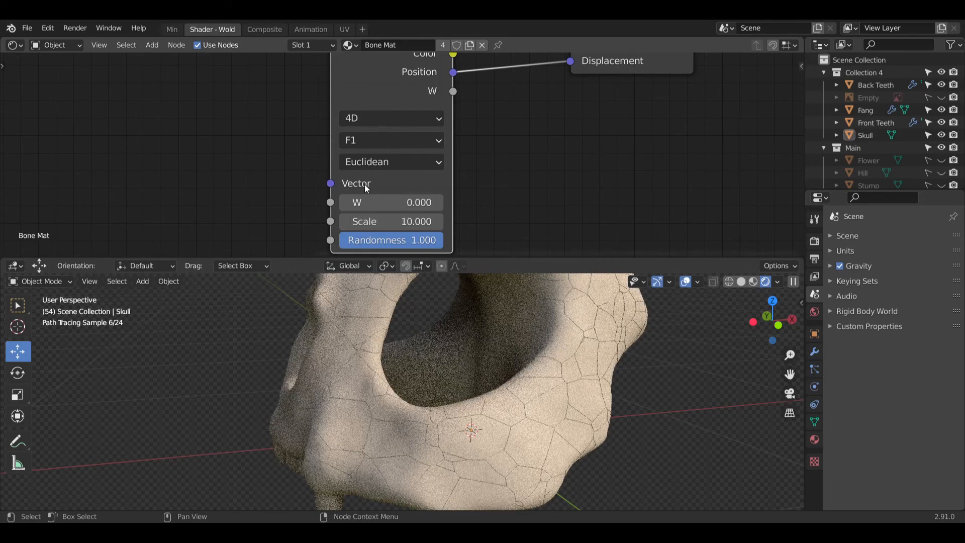
scroll(422, 391, down, 5)
middle_drag(422, 391, 457, 398)
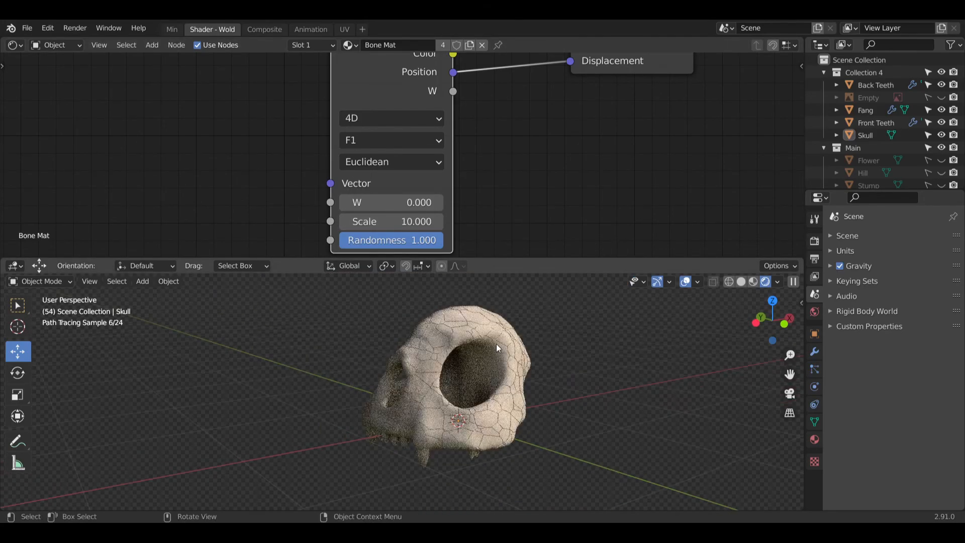
Step: Examine the Voronoi-displaced skull from the side and front in the Min workspace's rendered view
click(170, 29)
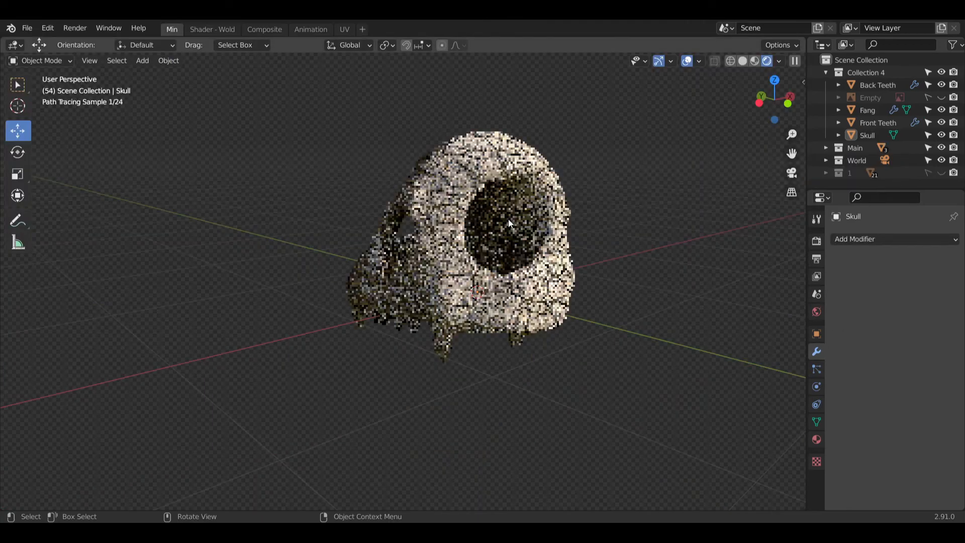
scroll(502, 232, up, 2)
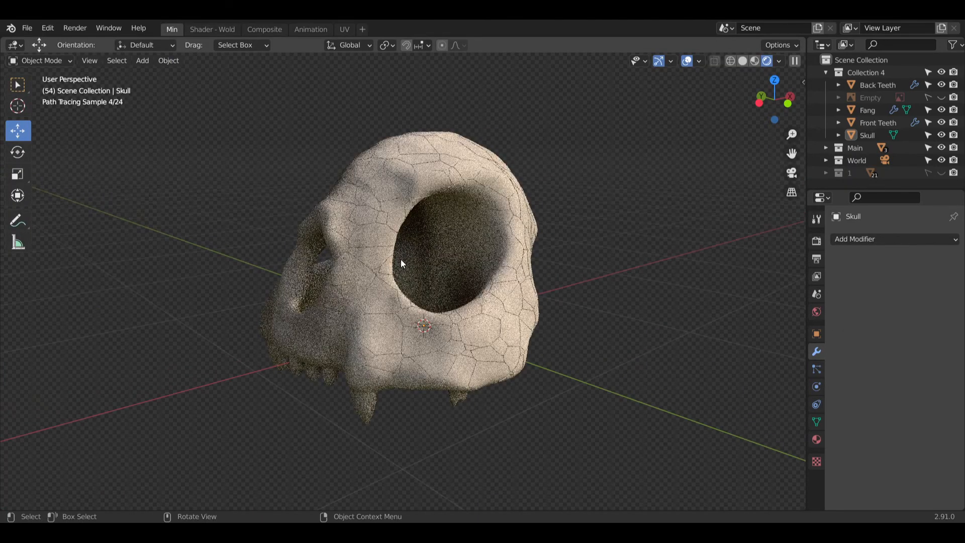
shift+middle_drag(403, 263, 437, 272)
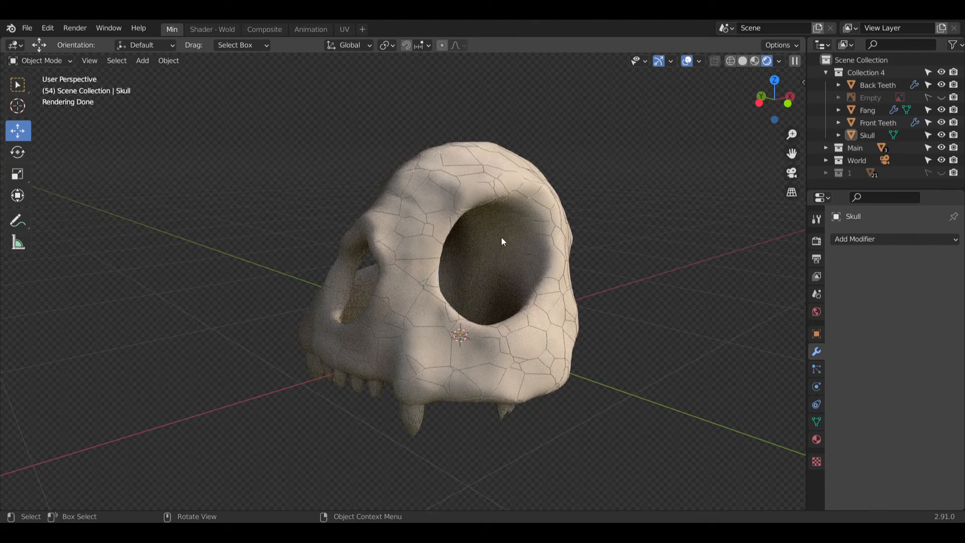
mouse_move(505, 245)
middle_down()
mouse_move(513, 284)
mouse_move(321, 196)
middle_up()
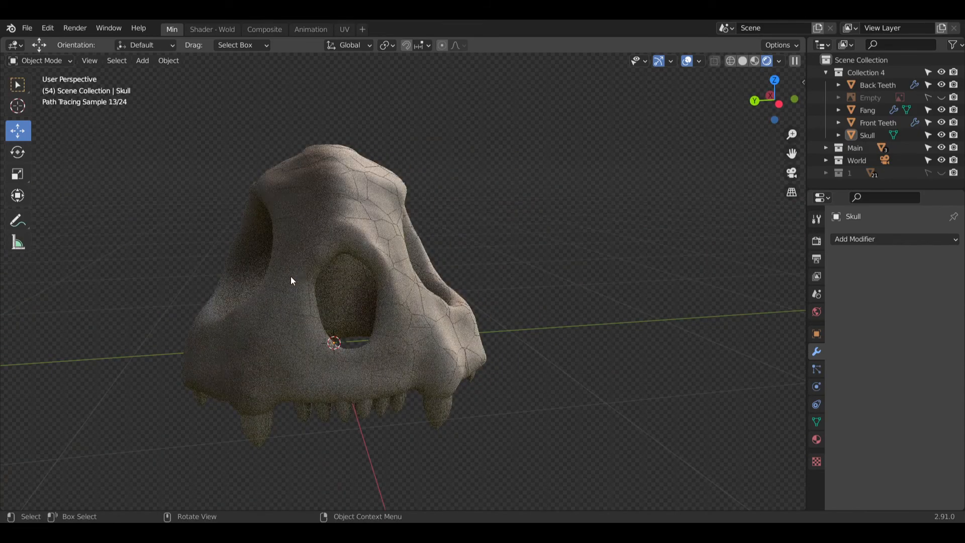
mouse_move(334, 285)
middle_down()
mouse_move(280, 269)
mouse_move(286, 248)
middle_up()
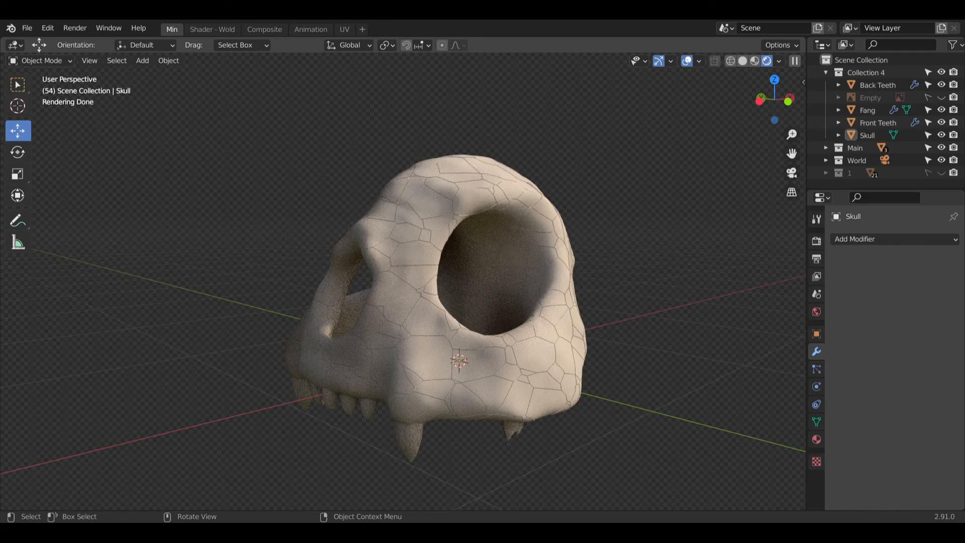
shift+middle_drag(460, 431, 494, 403)
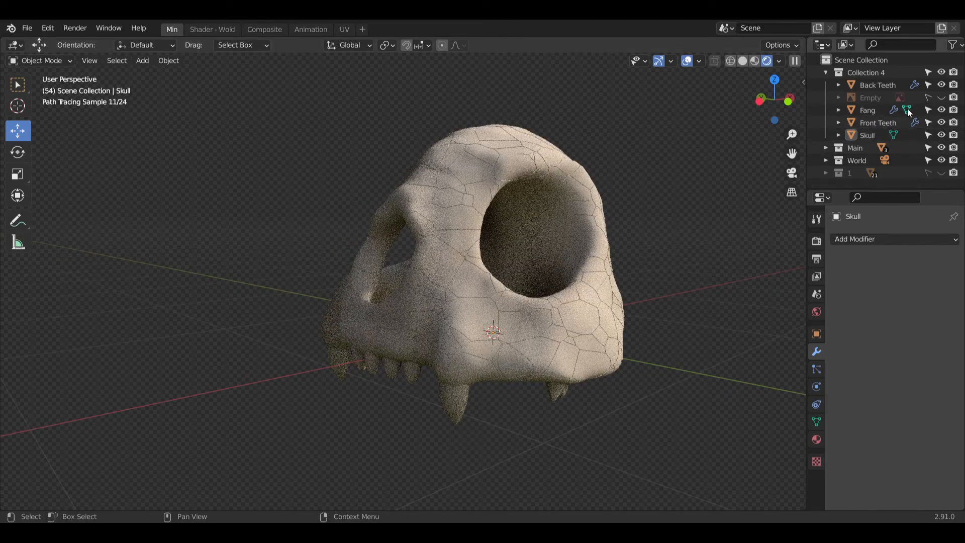
Step: Expand the Main collection and unhide the Stump object alongside the skull
click(826, 148)
scroll(880, 163, down, 2)
click(928, 152)
click(941, 152)
scroll(611, 328, down, 8)
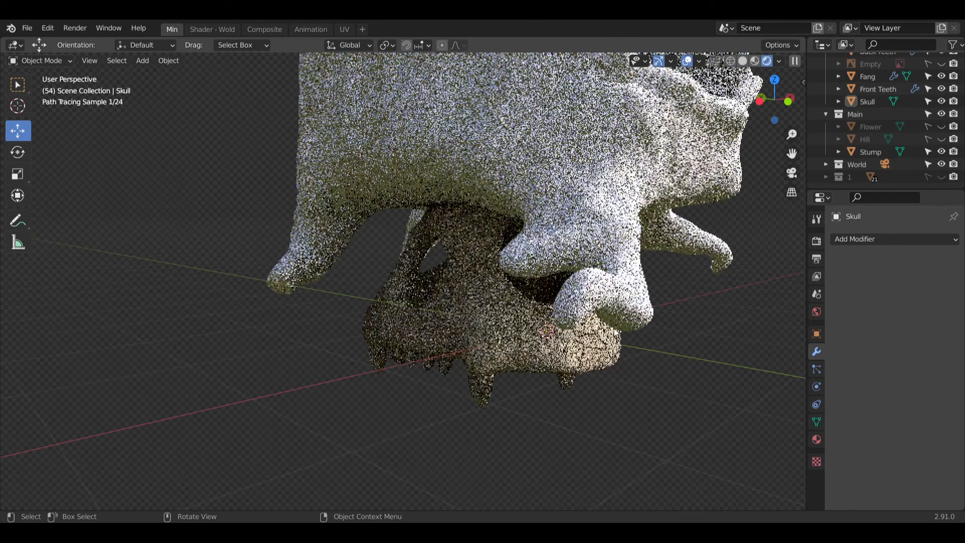
middle_drag(612, 329, 573, 362)
middle_drag(540, 405, 508, 402)
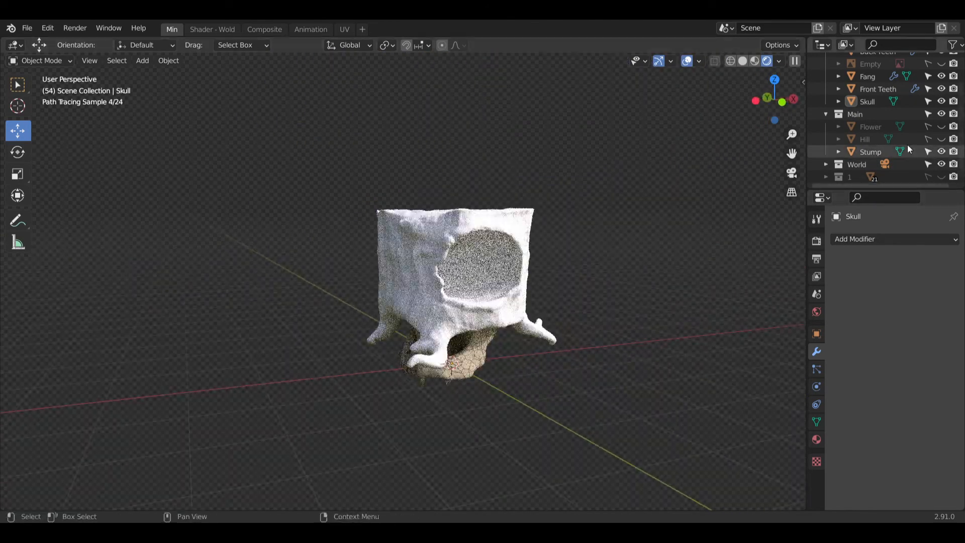
Step: Delete the hidden reference-image Empty from Collection 4
scroll(880, 126, up, 3)
click(873, 100)
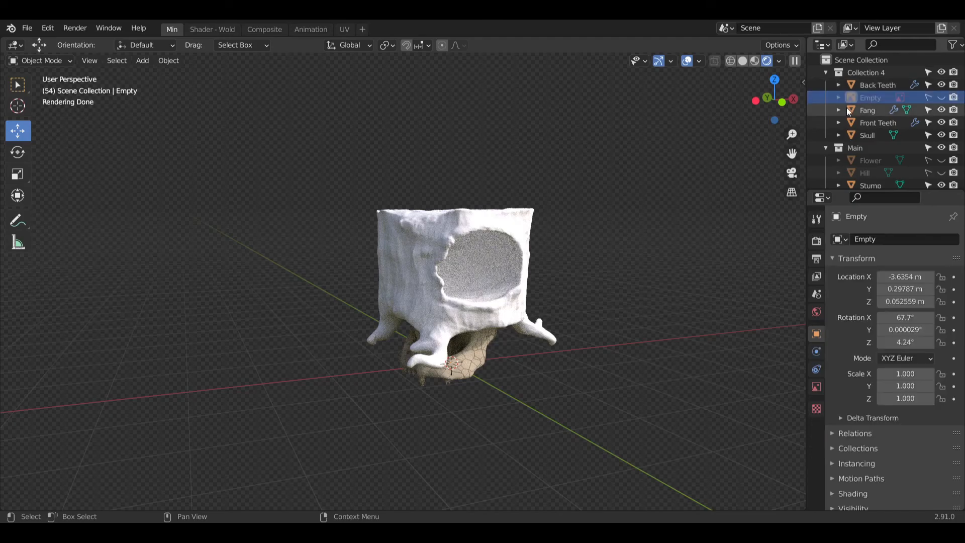
key(x)
Step: Select the skull with all its teeth and fangs, scale them down, and rotate them 90° around the global Z axis
click(875, 85)
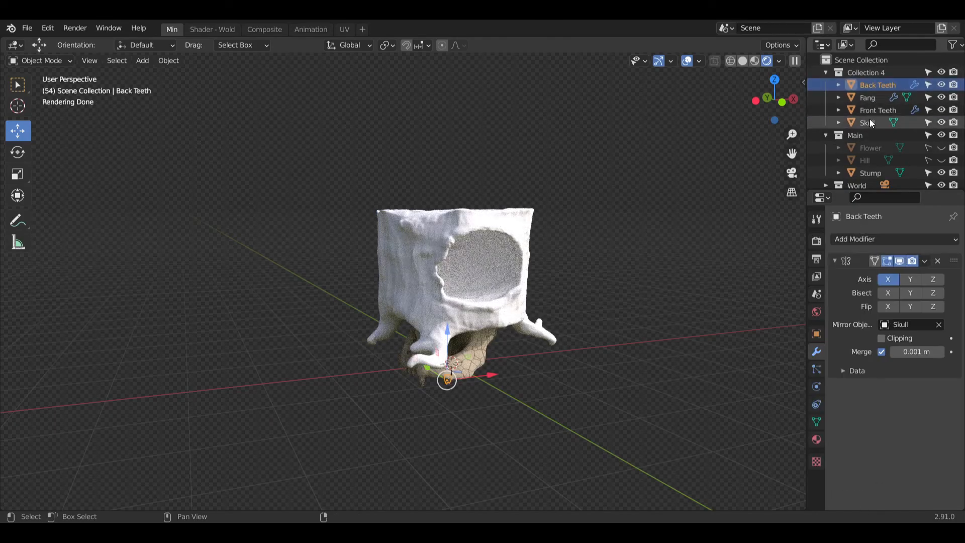
shift+click(867, 123)
click(16, 180)
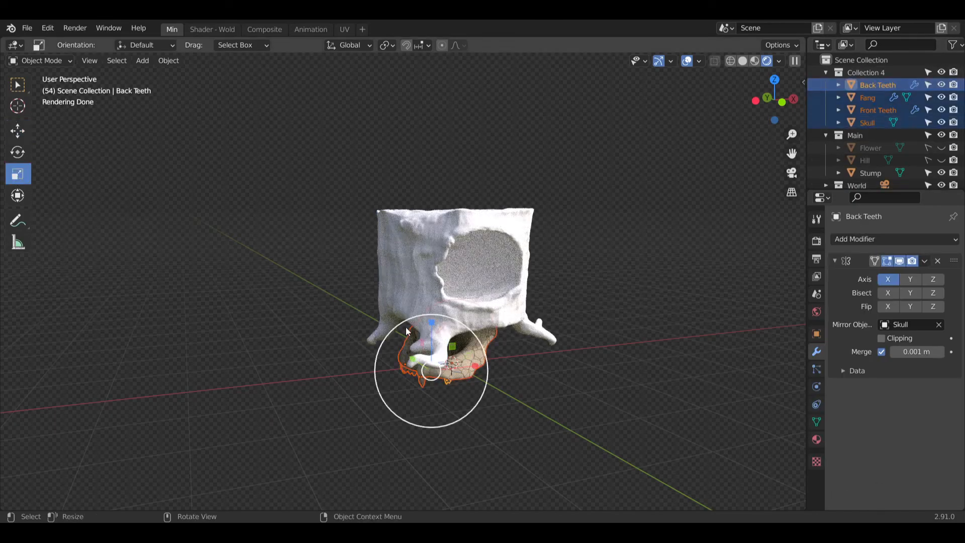
drag(450, 363, 452, 387)
click(18, 152)
click(185, 454)
key(Return)
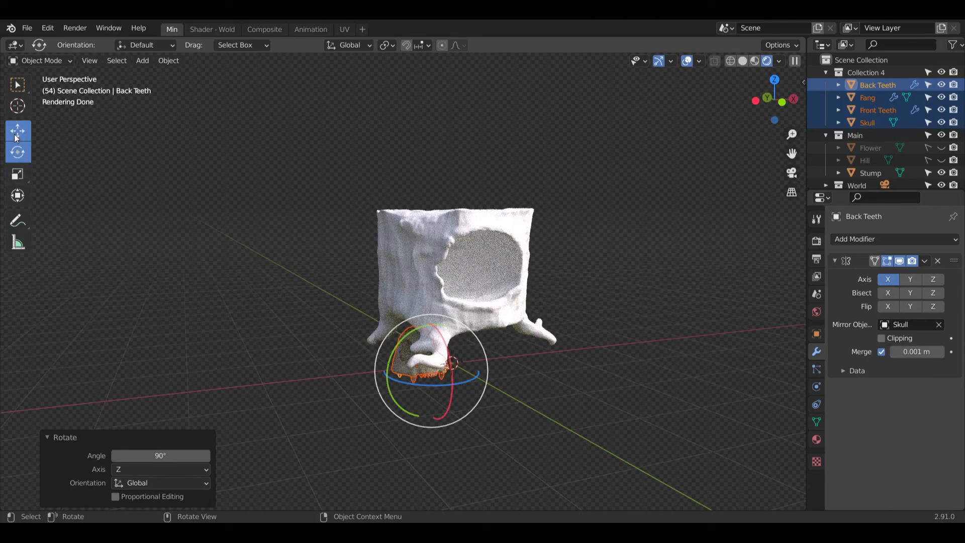
Step: Raise the skull set about 1.67 m, shift it about 0.42 m along X, and lower it about 0.53 m into the stump's hollow, using solid shading
click(17, 131)
drag(419, 382, 415, 282)
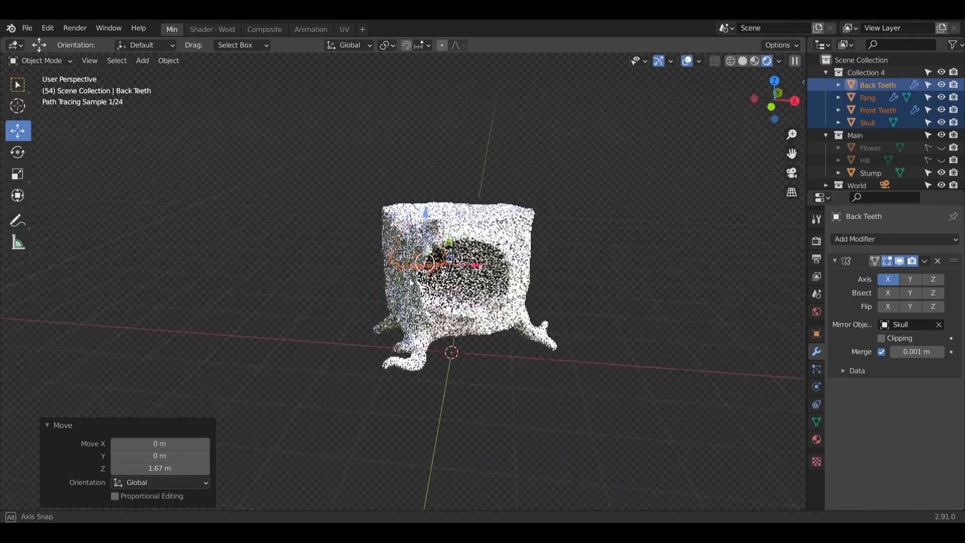
middle_drag(415, 281, 384, 293)
drag(478, 268, 504, 277)
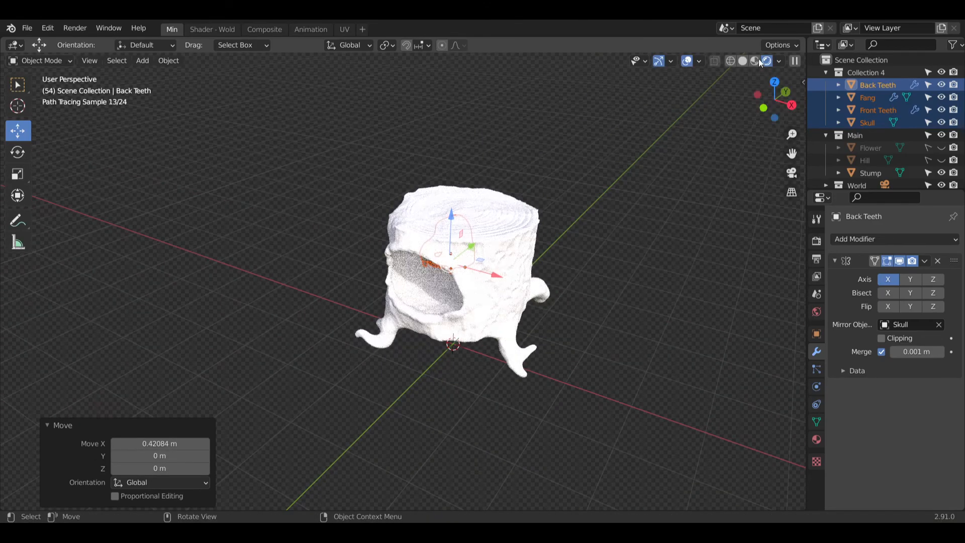
click(741, 62)
drag(448, 214, 447, 240)
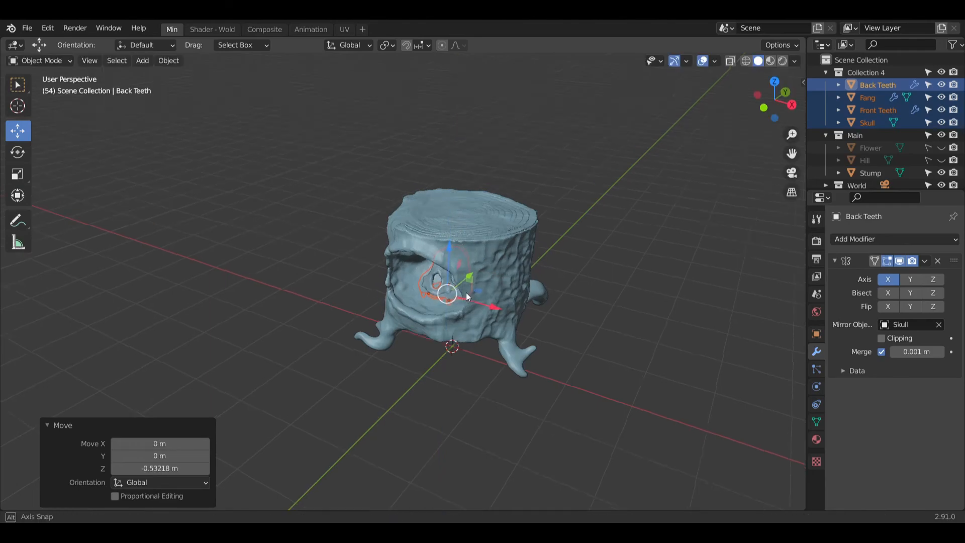
Step: Adjust the skull set's height inside the hollow and shift it about 0.15 m along X towards the middle of the opening
scroll(428, 361, up, 6)
scroll(428, 360, down, 5)
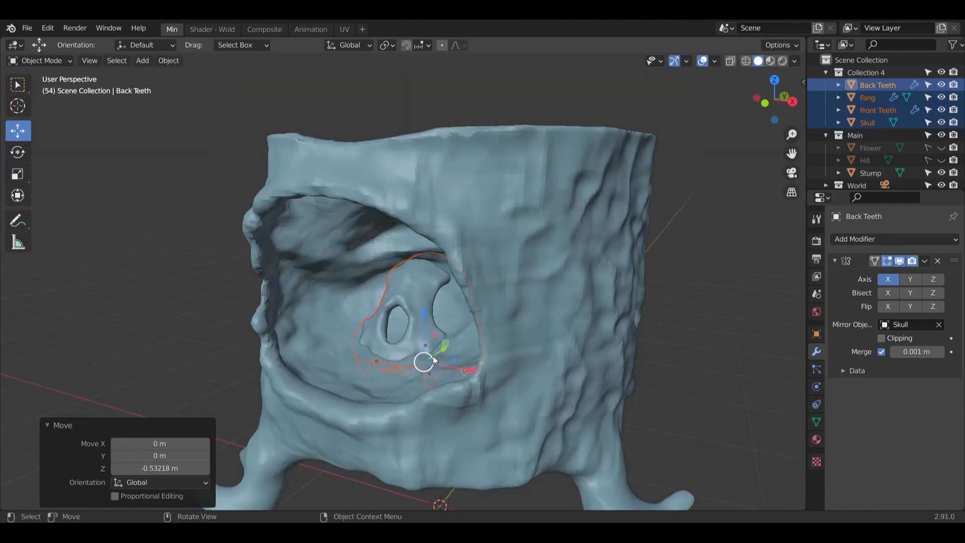
key(g)
key(y)
right_click(399, 376)
middle_drag(412, 372, 397, 355)
key(g)
key(z)
click(444, 373)
key(g)
key(x)
click(414, 399)
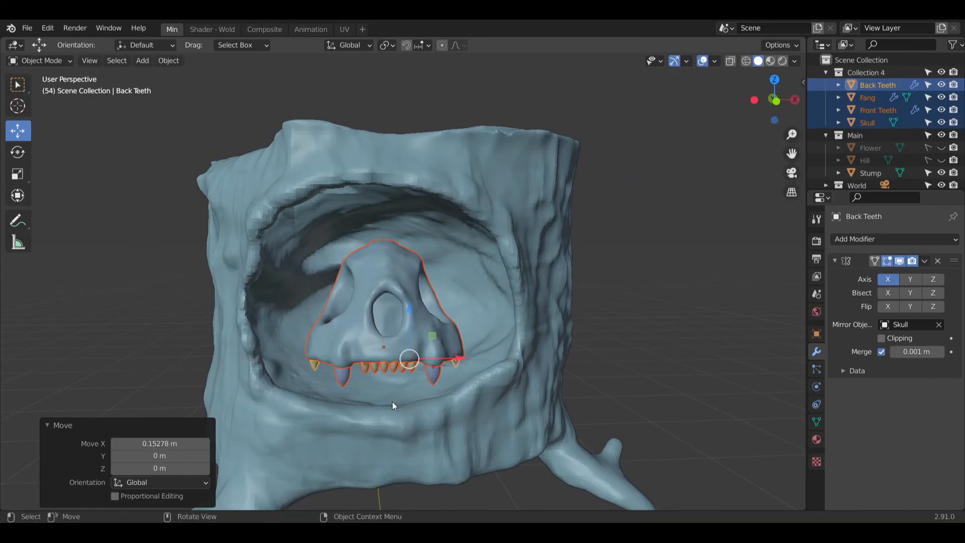
Step: Turn the skull and teeth about -47.5° around the global Z axis inside the hollow
click(18, 173)
middle_drag(422, 317, 465, 315)
click(17, 152)
middle_drag(354, 348, 403, 394)
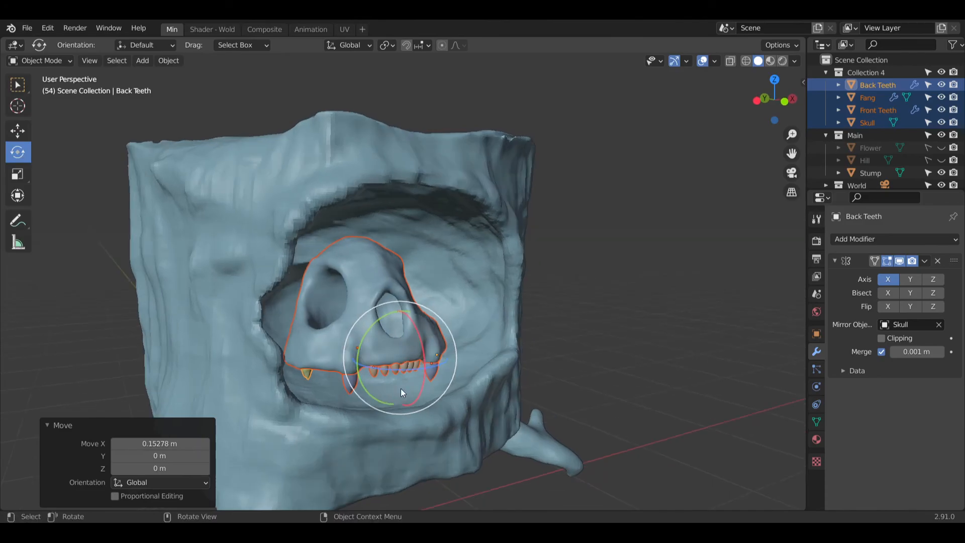
drag(405, 370, 386, 362)
middle_drag(386, 362, 351, 357)
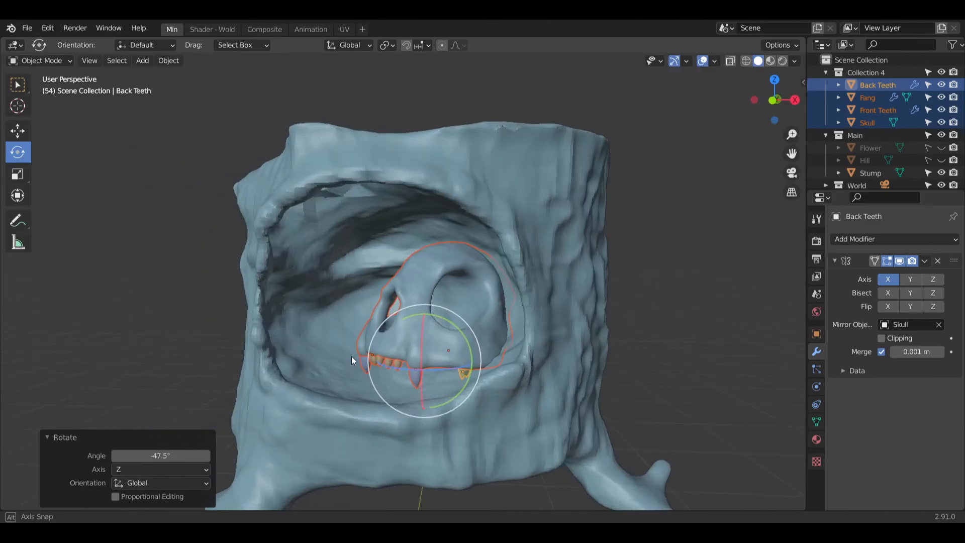
Step: Reposition the turned skull set inside the hollow by shifting it sideways and in depth, and lowering it very slightly
click(18, 131)
drag(476, 368, 445, 366)
middle_drag(466, 347, 447, 328)
drag(447, 327, 425, 349)
middle_drag(425, 350, 480, 354)
drag(411, 304, 407, 307)
Step: Tilt the skull set about -12.7° in the view plane and move it about -0.08 m along X
click(17, 152)
middle_drag(332, 307, 359, 321)
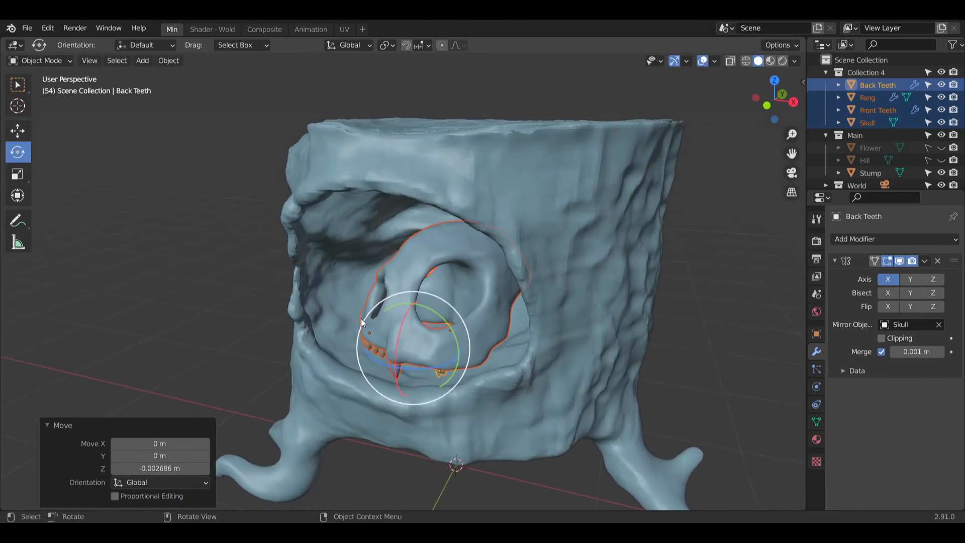
drag(452, 314, 480, 307)
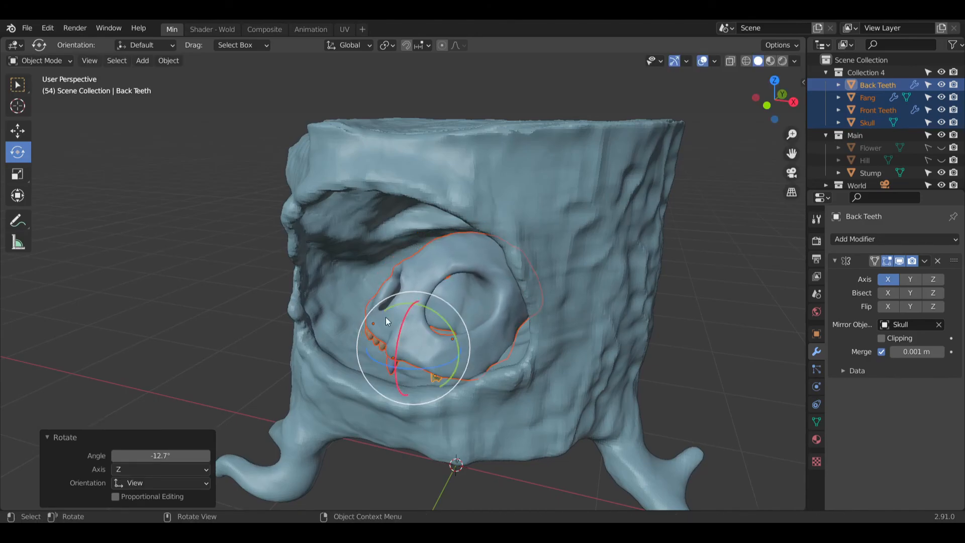
click(17, 130)
drag(473, 359, 443, 366)
middle_drag(443, 366, 462, 338)
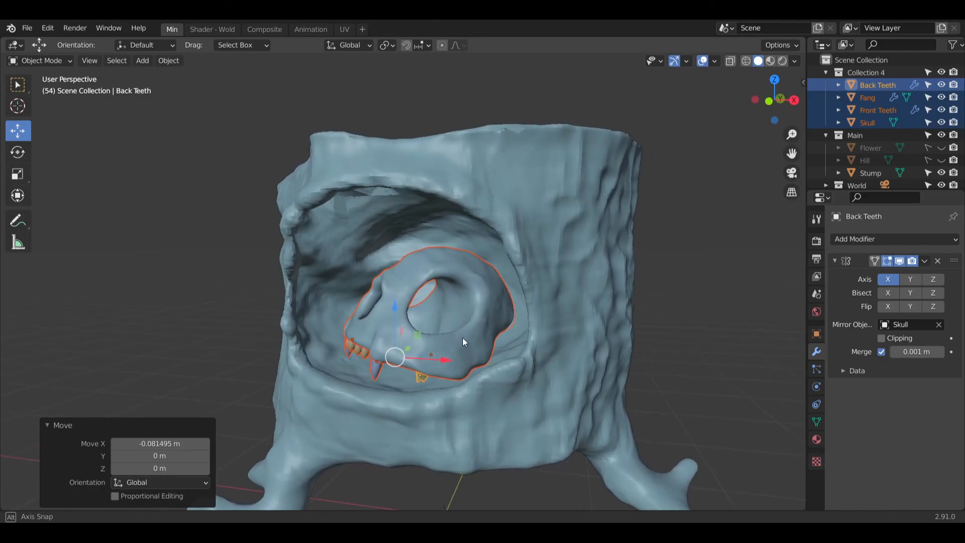
Step: Scale the skull and teeth to about 0.908 and rotate them about 12.6° in the view plane to level the jaw
click(23, 176)
drag(447, 345, 441, 349)
middle_drag(442, 349, 486, 352)
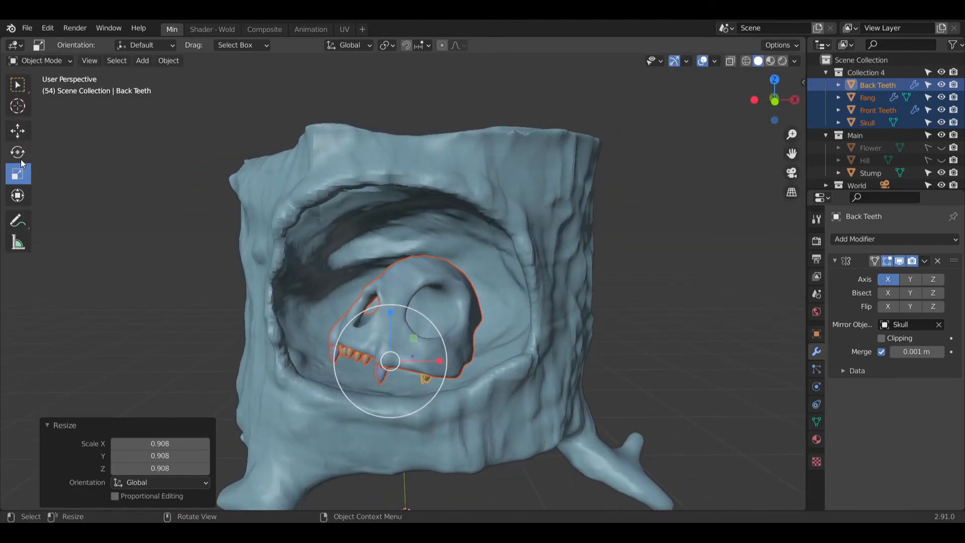
drag(441, 332, 423, 322)
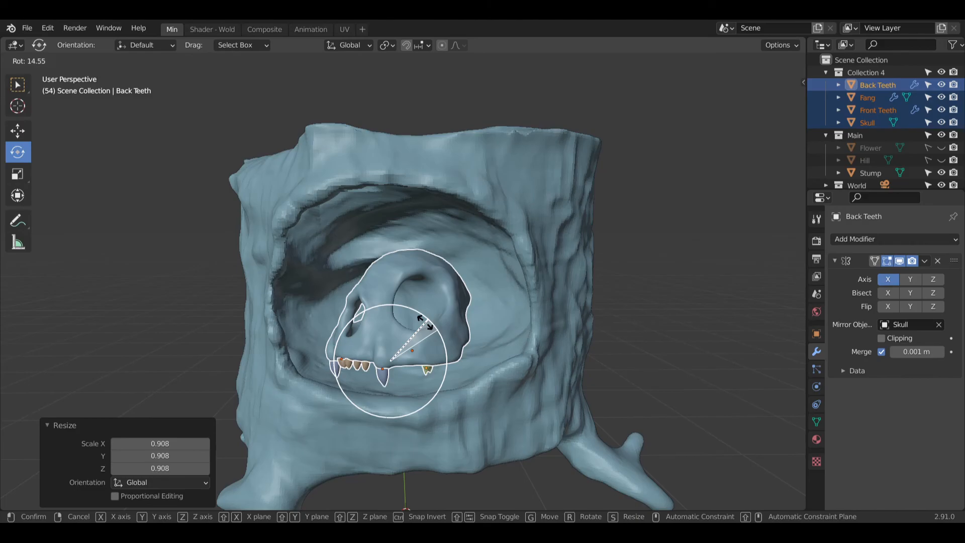
drag(424, 322, 430, 326)
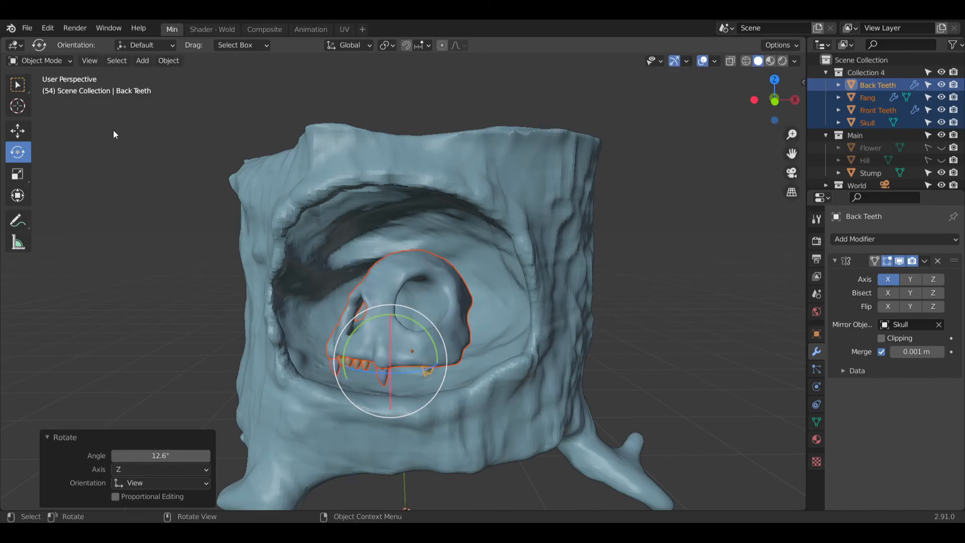
Step: Refine the skull set's orientation inside the hollow with further small rotations
click(17, 131)
mouse_move(427, 321)
middle_down()
mouse_move(437, 317)
mouse_move(433, 291)
mouse_move(424, 306)
middle_up()
click(18, 152)
drag(432, 318, 431, 306)
middle_drag(431, 306, 363, 337)
drag(377, 334, 412, 399)
middle_drag(411, 399, 402, 347)
Step: Nudge the skull and teeth slightly so they sit closer to the floor of the hollow
click(17, 131)
middle_drag(322, 312, 346, 325)
drag(346, 324, 349, 335)
middle_drag(352, 335, 329, 363)
scroll(360, 399, up, 5)
Step: Fine-tune the skull set's tilt so it rests in the hollow, and deselect everything
click(24, 150)
middle_drag(222, 296, 291, 389)
mouse_move(285, 391)
mouse_down()
mouse_move(285, 377)
mouse_move(274, 397)
mouse_up()
middle_drag(274, 397, 250, 396)
mouse_move(291, 376)
mouse_down()
mouse_move(291, 391)
mouse_move(292, 373)
mouse_up()
middle_drag(297, 385, 333, 398)
shift+middle_drag(334, 398, 358, 414)
click(98, 358)
Step: Examine the skull's placement inside the stump from the front, the side and above
scroll(113, 266, down, 1)
middle_drag(113, 267, 131, 289)
scroll(154, 333, down, 3)
middle_drag(210, 352, 296, 364)
shift+middle_drag(297, 364, 444, 352)
scroll(475, 387, up, 1)
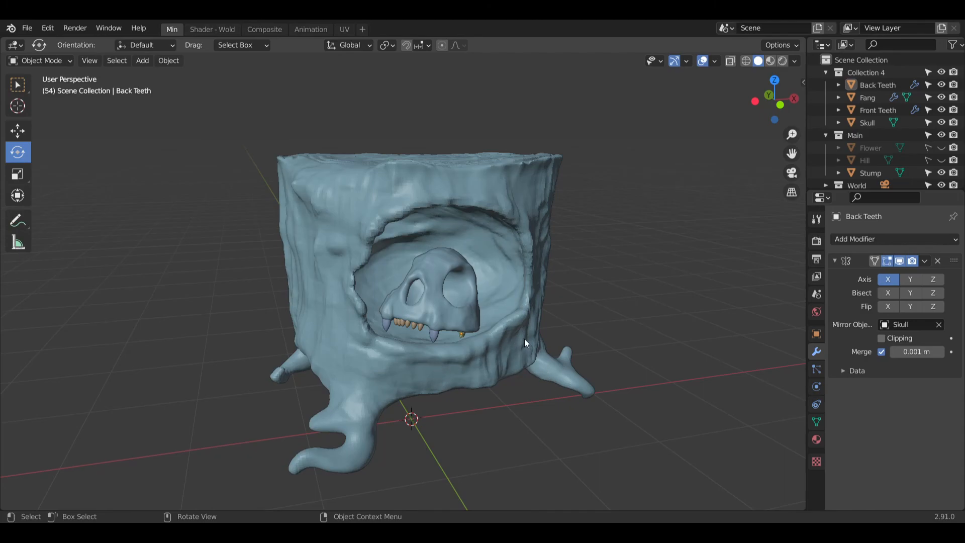
shift+middle_drag(504, 385, 477, 376)
middle_drag(546, 311, 504, 231)
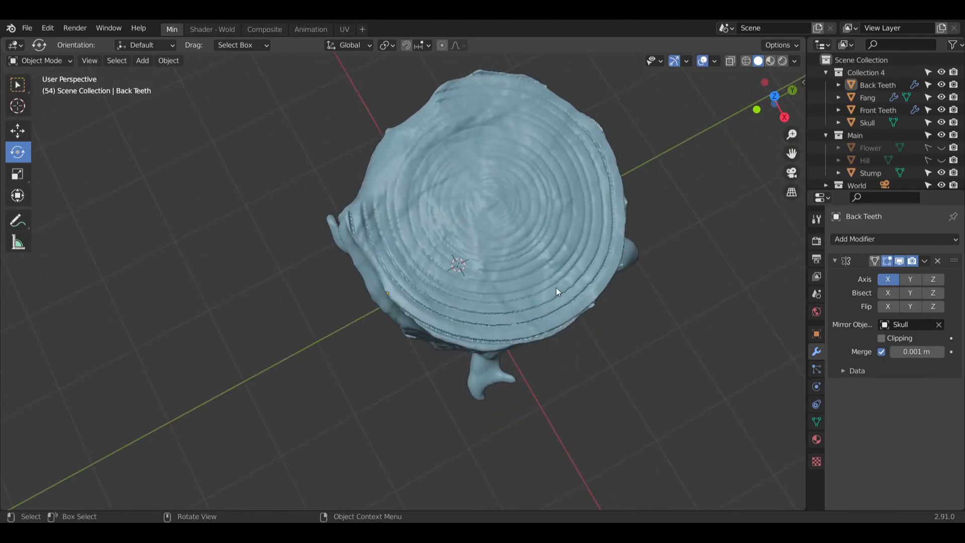
middle_drag(484, 408, 452, 311)
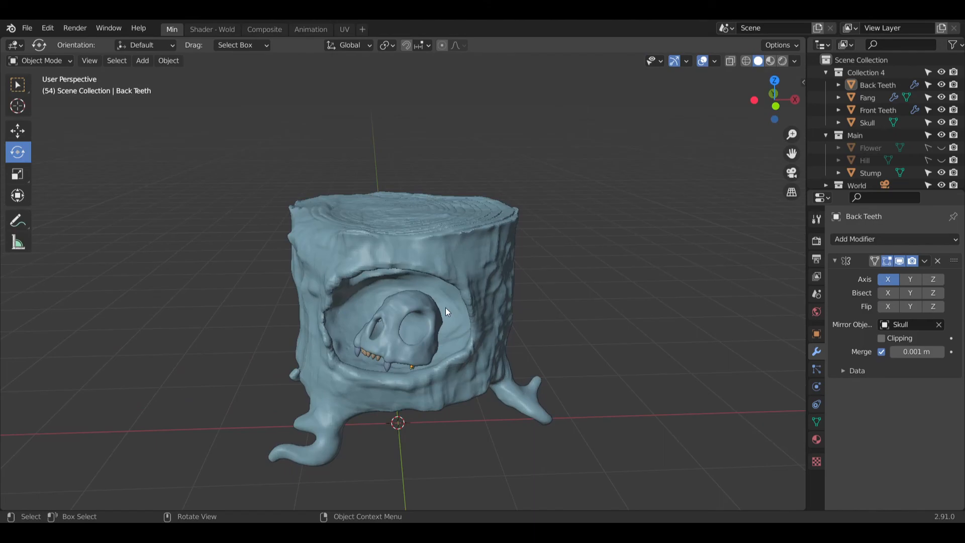
Step: Collapse and hide Collection 4, and hide the Stump object
click(840, 74)
click(826, 72)
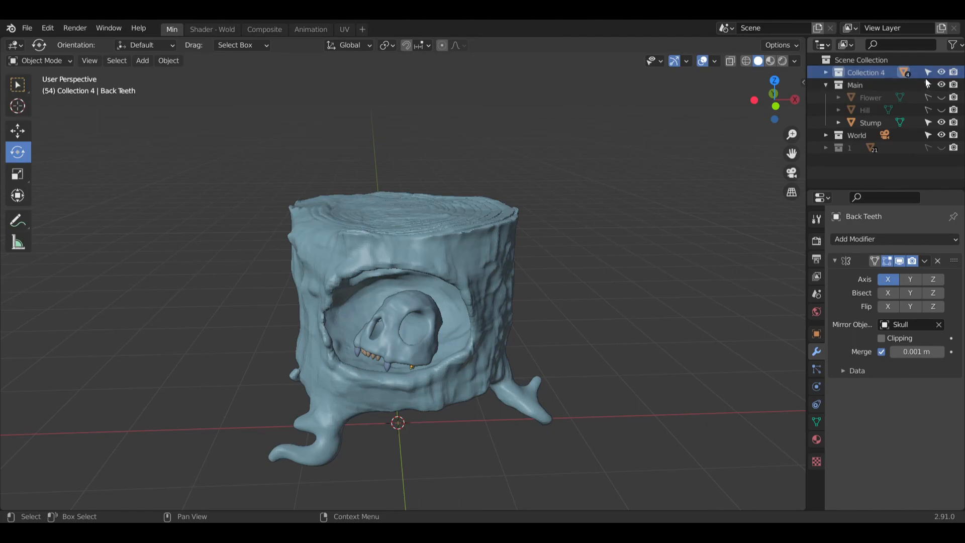
click(942, 73)
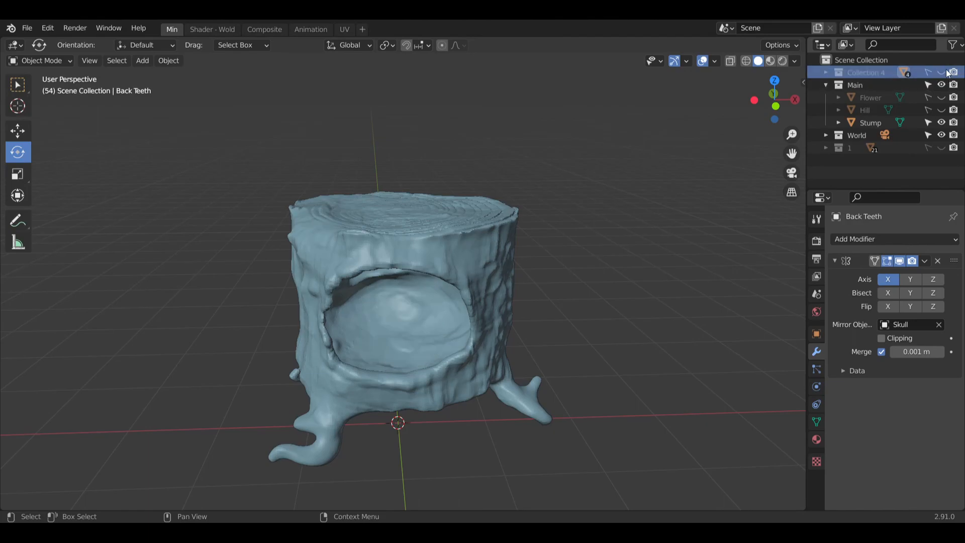
click(940, 122)
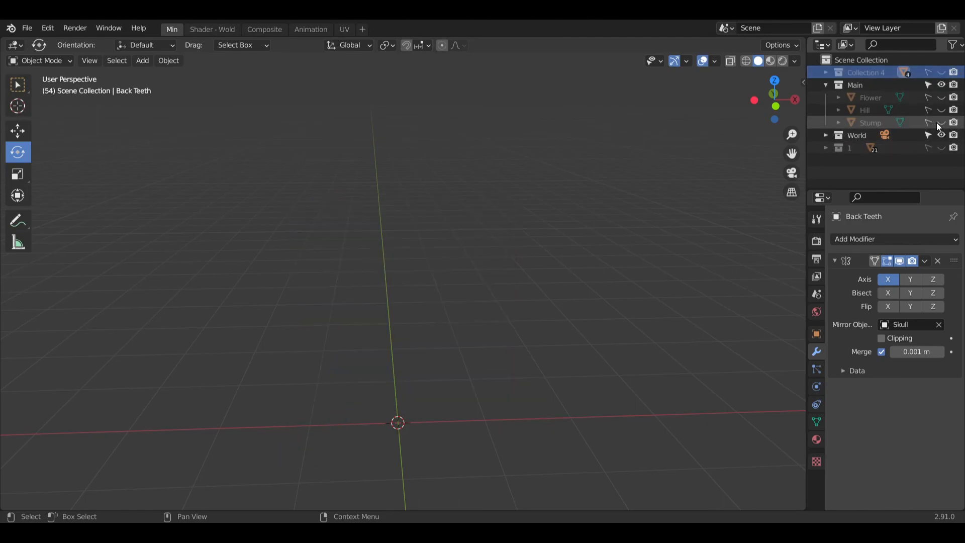
Step: Unhide the Flower object in the Main collection and inspect its four petals from above
click(940, 97)
mouse_move(514, 350)
shift+middle_down()
mouse_move(554, 257)
mouse_move(512, 333)
shift+middle_up()
scroll(491, 212, up, 4)
shift+middle_drag(467, 257, 472, 309)
scroll(452, 281, up, 4)
middle_drag(430, 252, 472, 263)
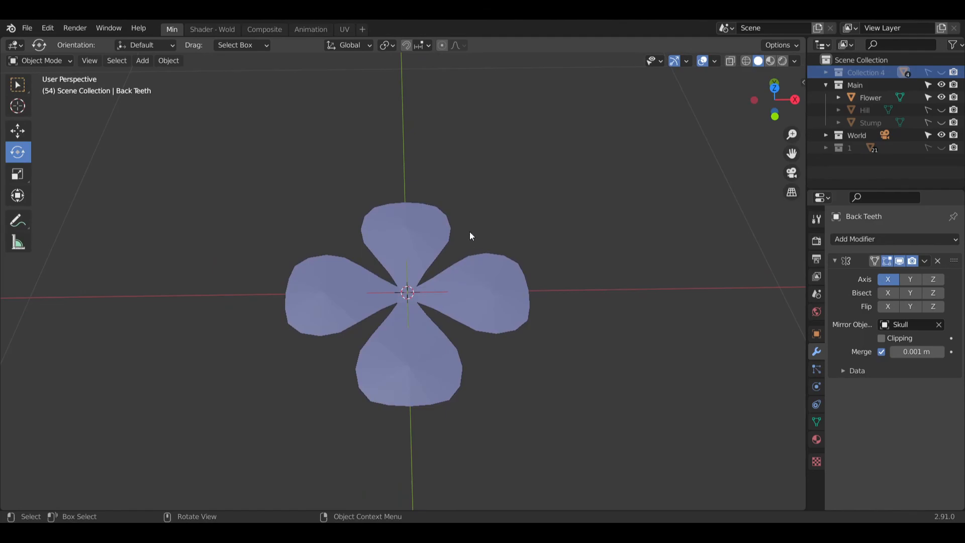
scroll(446, 276, up, 6)
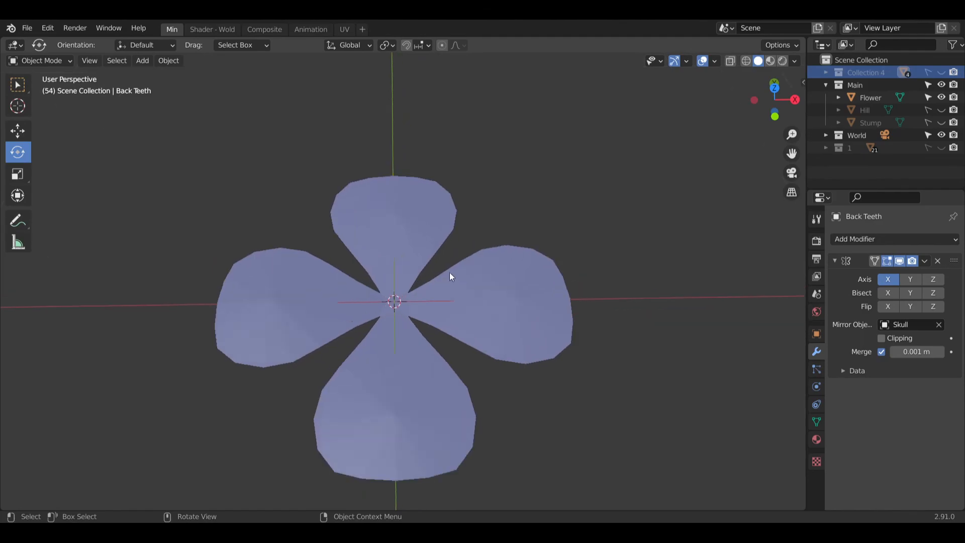
scroll(440, 296, down, 5)
scroll(435, 296, down, 2)
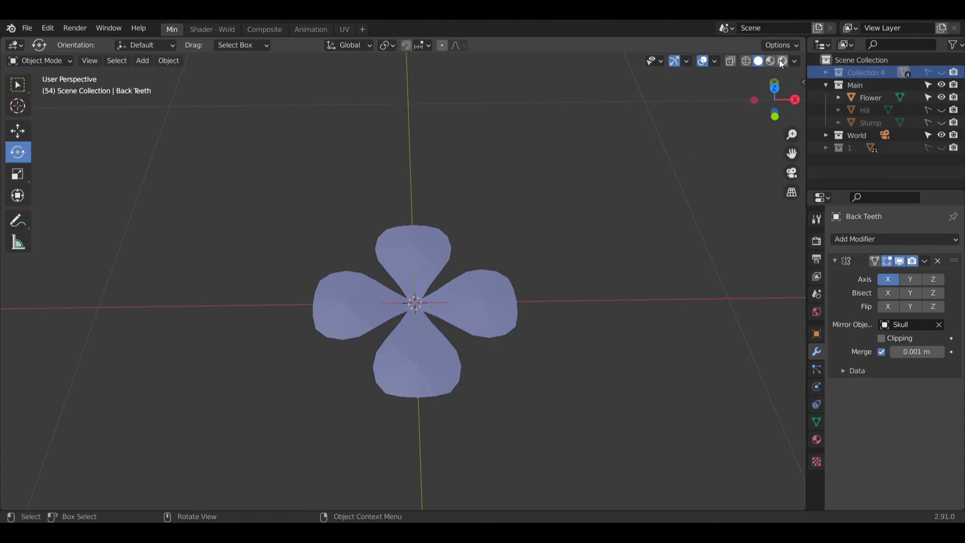
scroll(601, 207, down, 5)
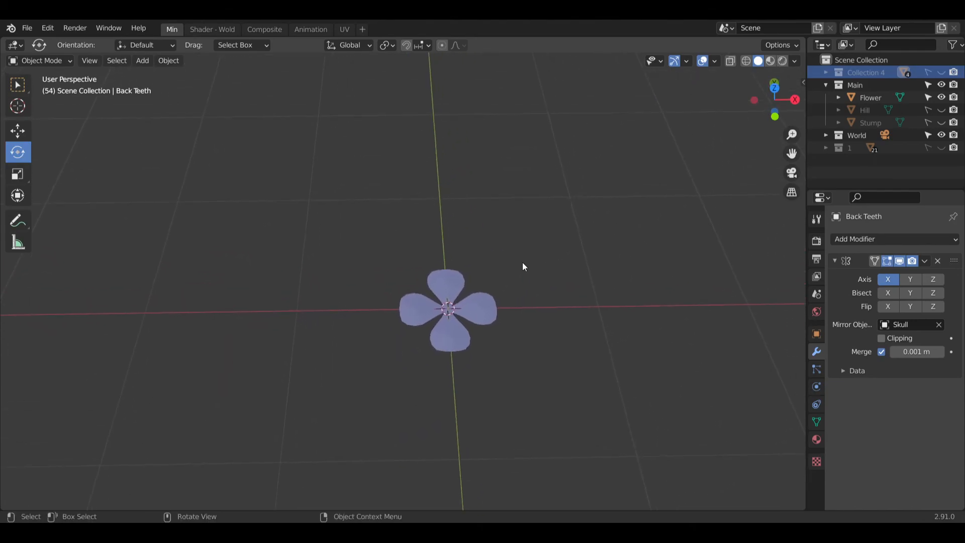
Step: Select the Flower object to check its outline, deselect it, and preview its striped material in Rendered viewport shading
shift+middle_drag(508, 290, 439, 373)
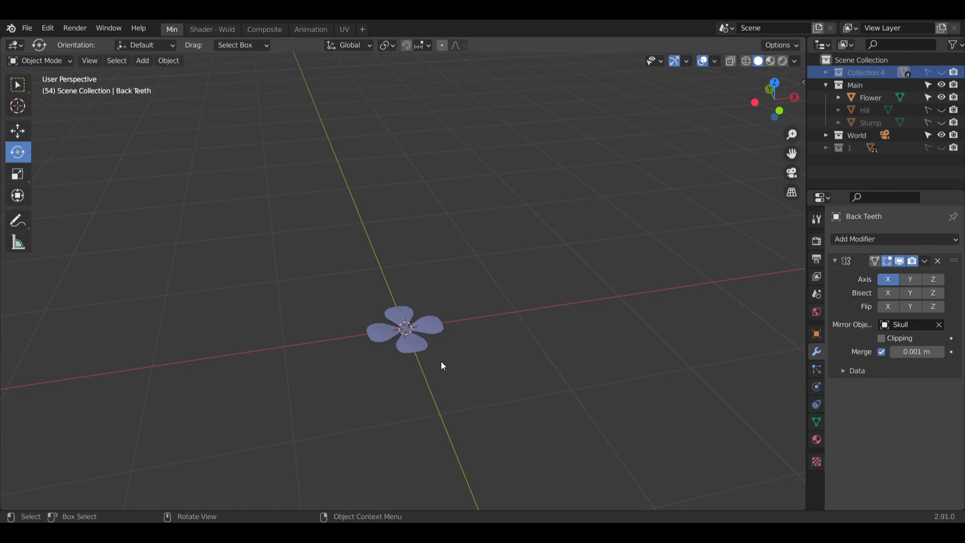
scroll(438, 351, down, 6)
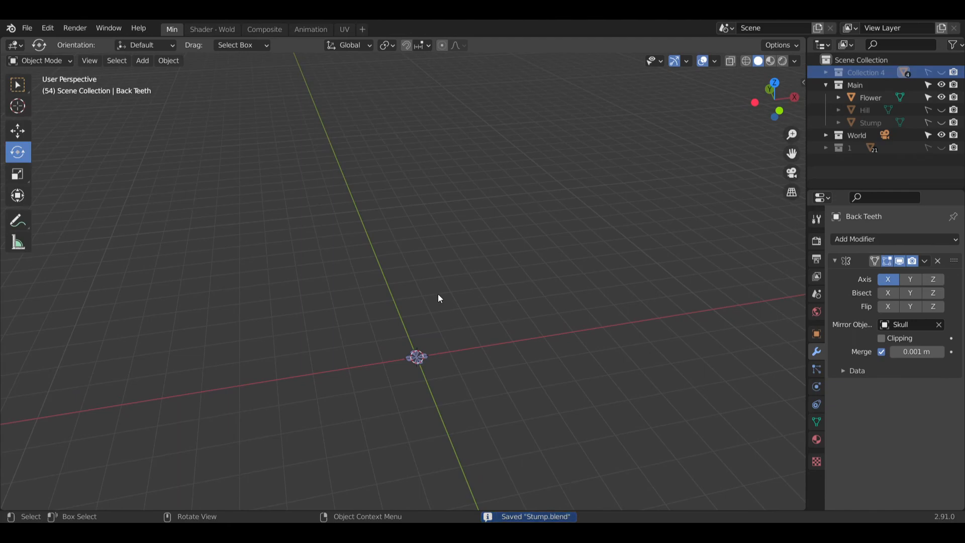
scroll(364, 392, up, 6)
middle_drag(461, 351, 451, 362)
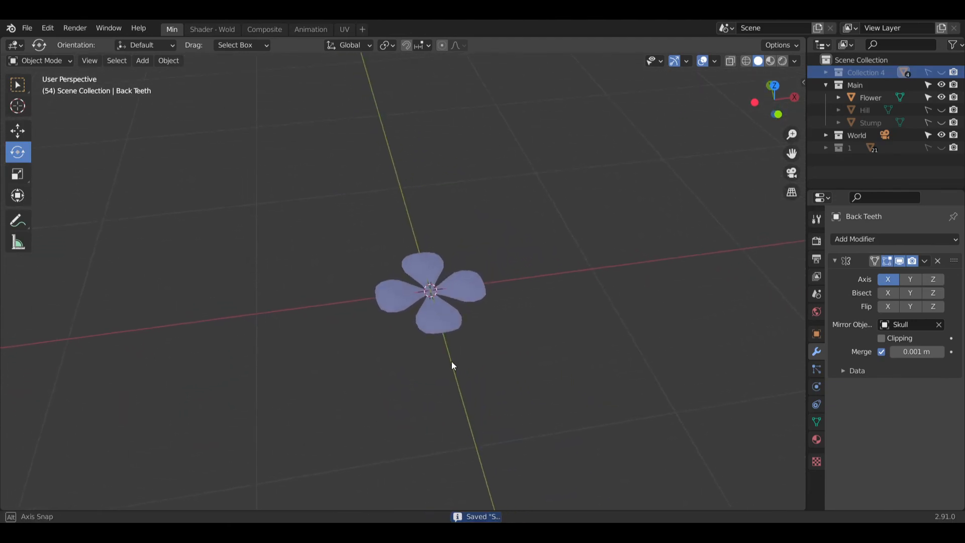
scroll(452, 319, up, 4)
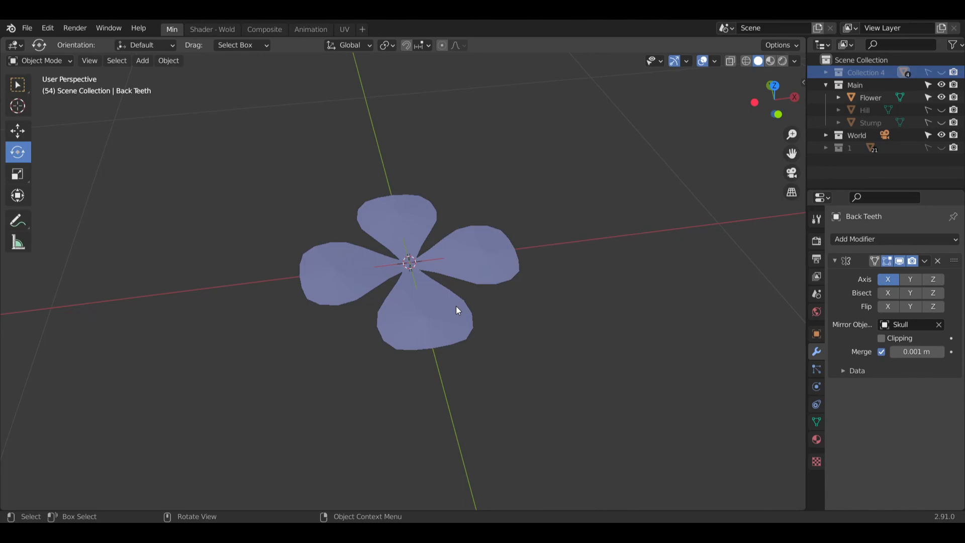
click(469, 275)
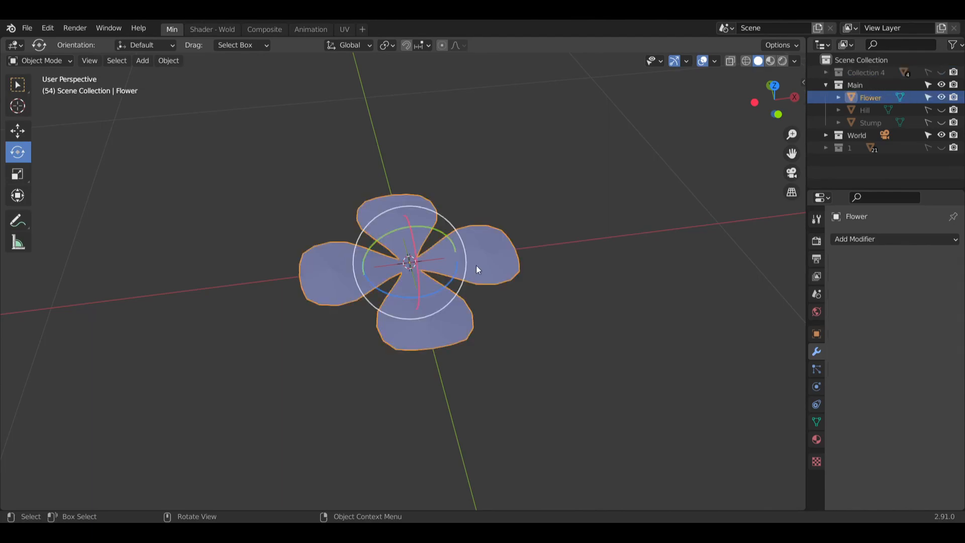
click(575, 209)
middle_drag(575, 209, 526, 282)
click(442, 296)
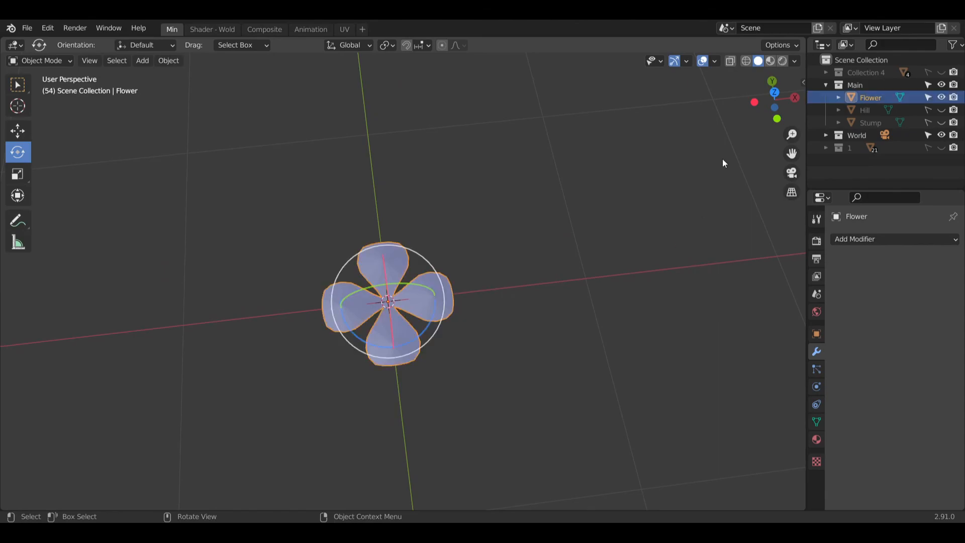
click(782, 62)
click(530, 212)
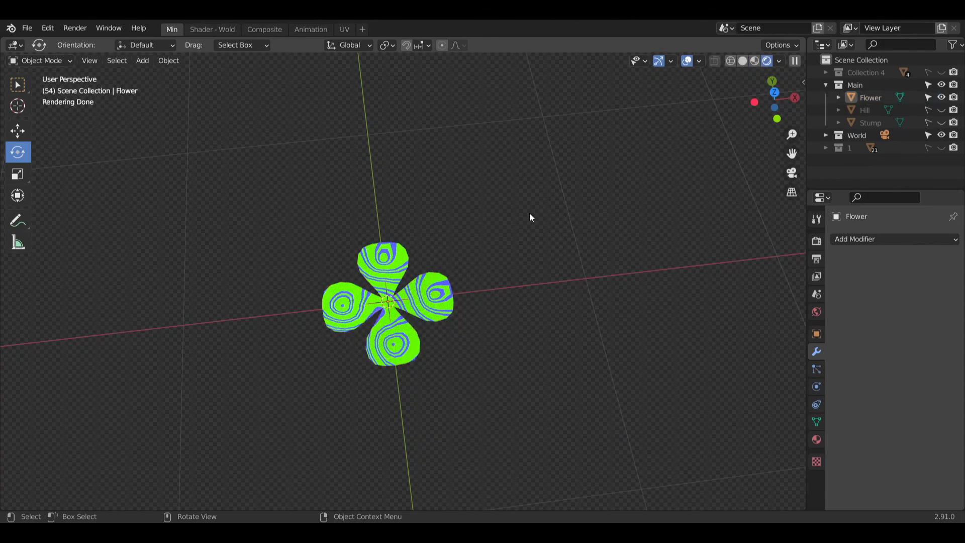
scroll(515, 221, down, 2)
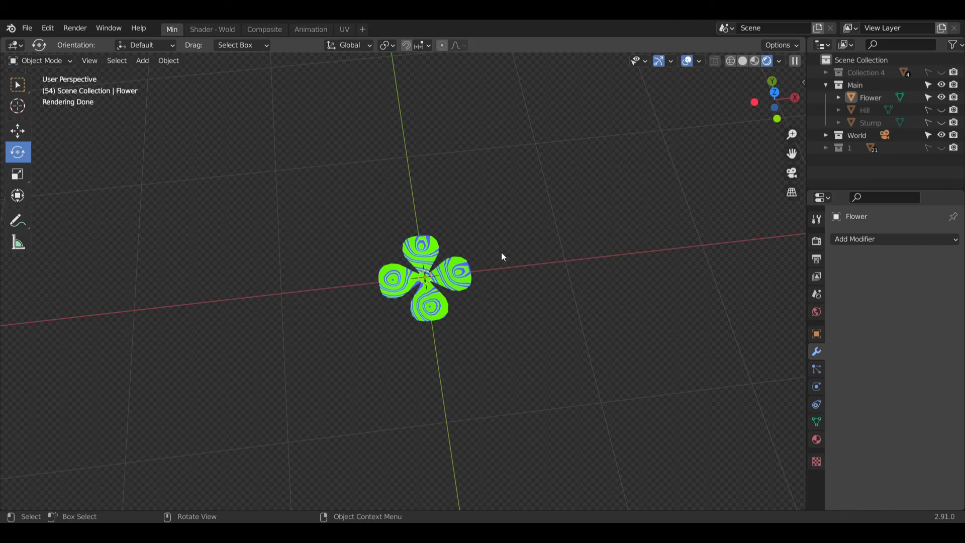
Step: Duplicate the flower and scatter further linked duplicates around the original to compare the material's color variation per object
click(464, 280)
key(shift+d)
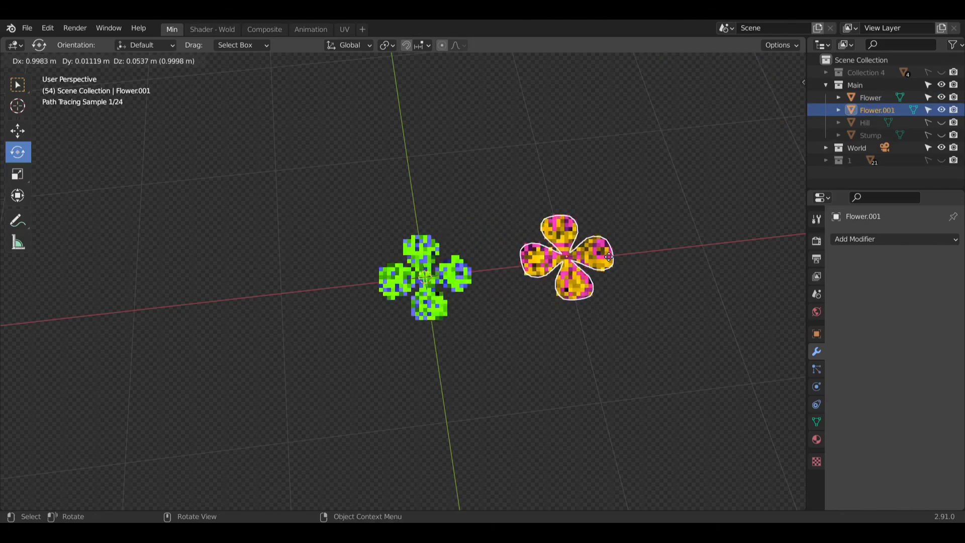
click(609, 256)
key(alt+d)
click(505, 155)
key(alt+d)
click(344, 191)
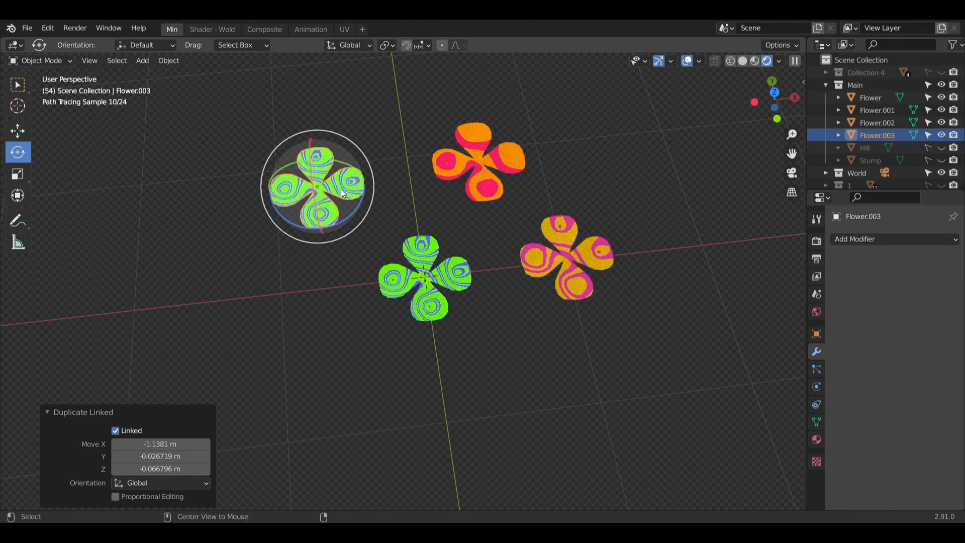
key(alt+d)
click(338, 337)
key(alt+d)
click(689, 405)
key(alt+d)
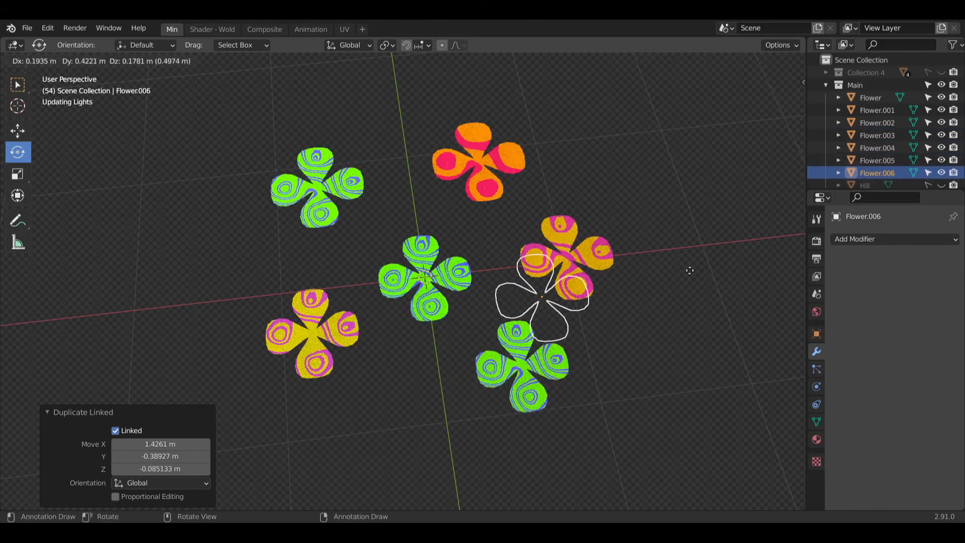
click(799, 141)
key(alt+d)
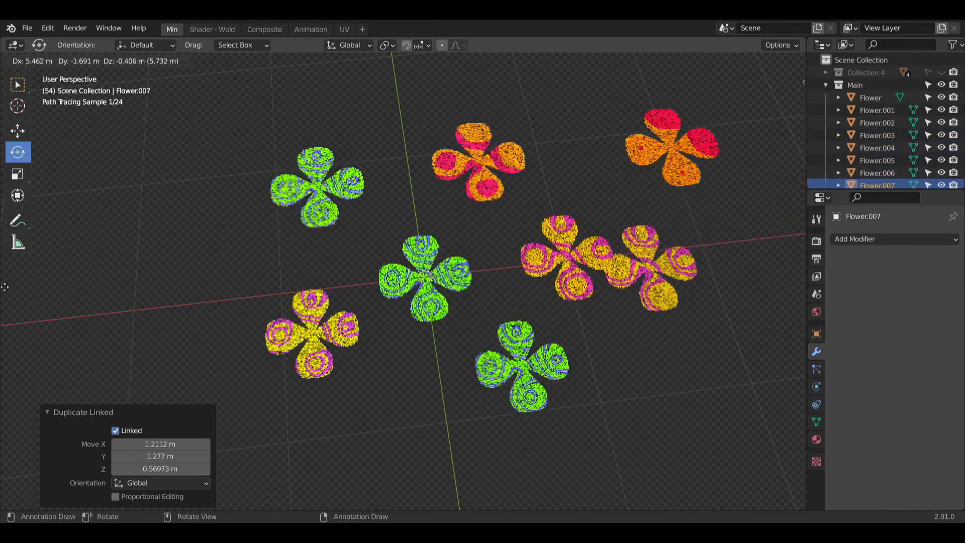
right_click(324, 280)
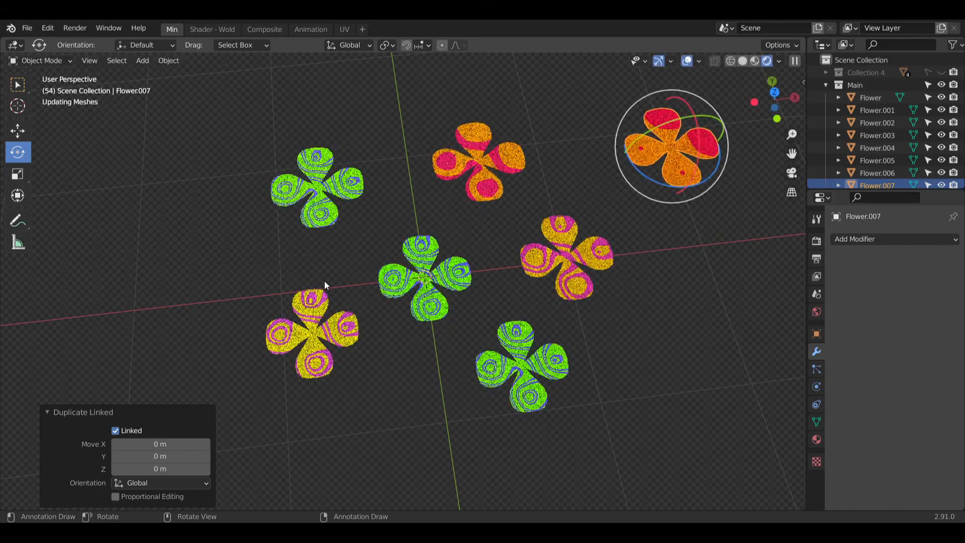
click(719, 261)
middle_drag(663, 336, 660, 258)
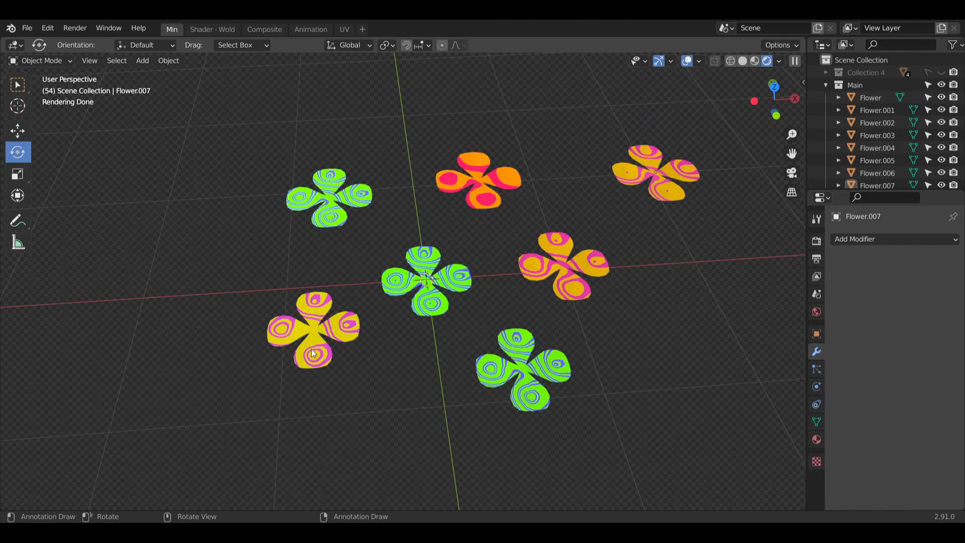
Step: Delete all the flower duplicates, keeping only the original Flower at the origin
click(313, 308)
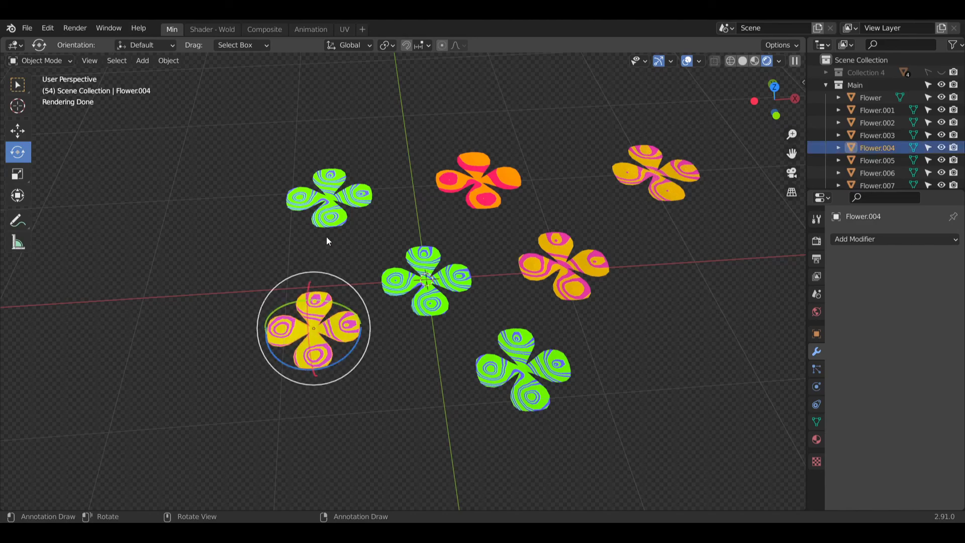
key(Delete)
click(354, 218)
key(Delete)
click(483, 175)
key(Delete)
click(660, 177)
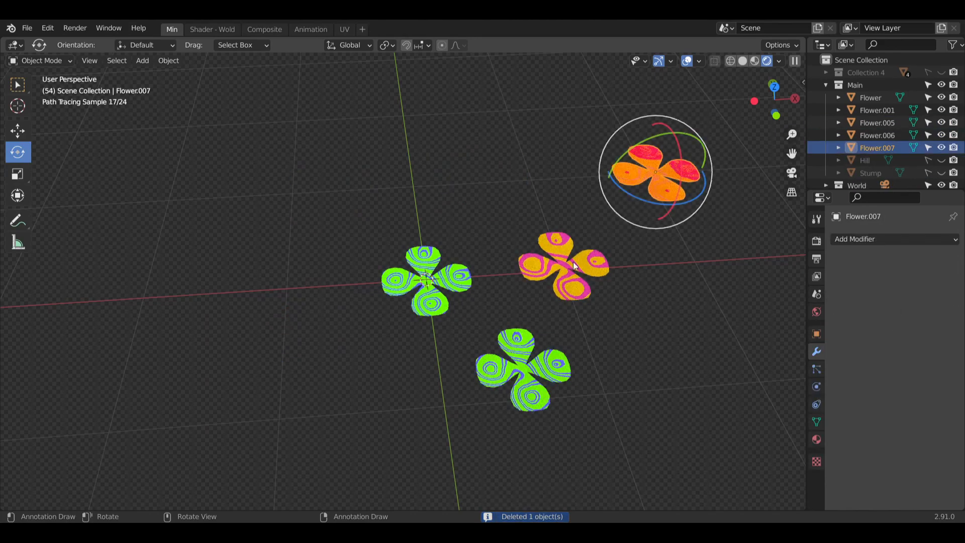
key(Delete)
click(555, 273)
key(Delete)
click(520, 383)
key(Delete)
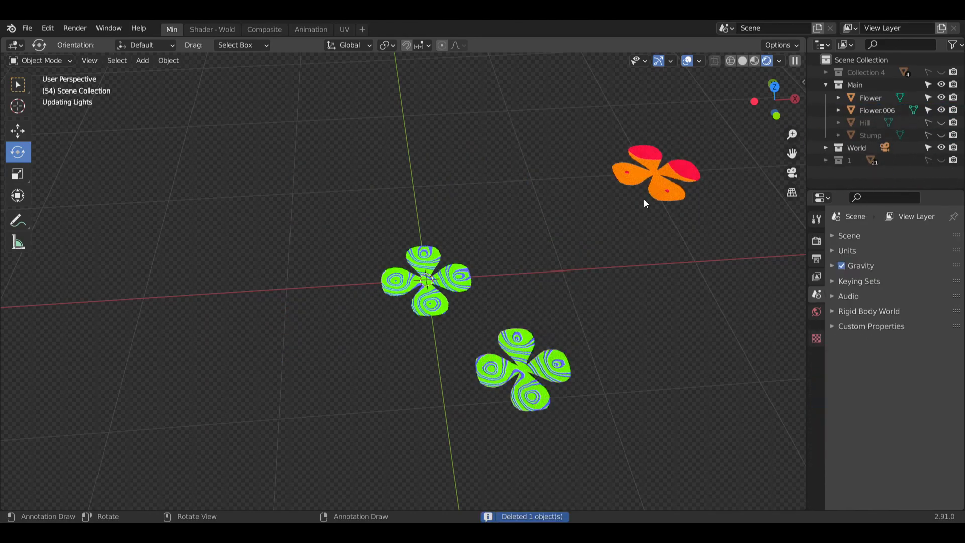
click(660, 197)
key(Delete)
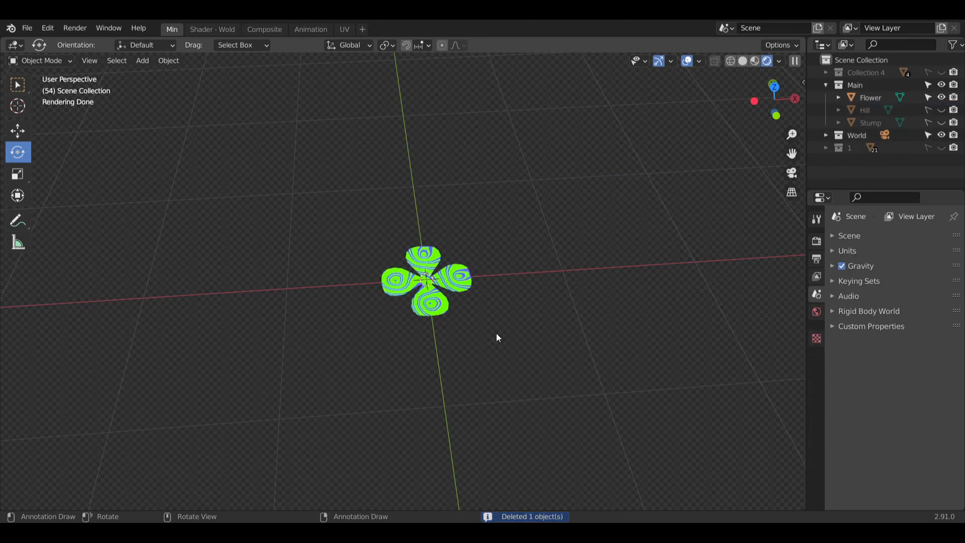
Step: Check the original flower's petal pattern up close, return the viewport to Solid shading, and save the file
middle_drag(458, 277, 452, 293)
scroll(436, 283, up, 12)
scroll(383, 293, down, 10)
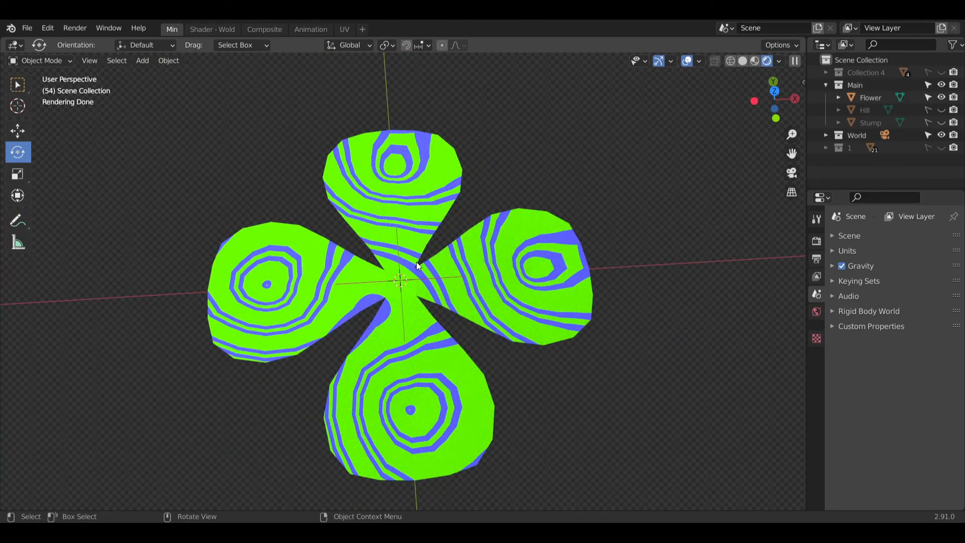
click(745, 59)
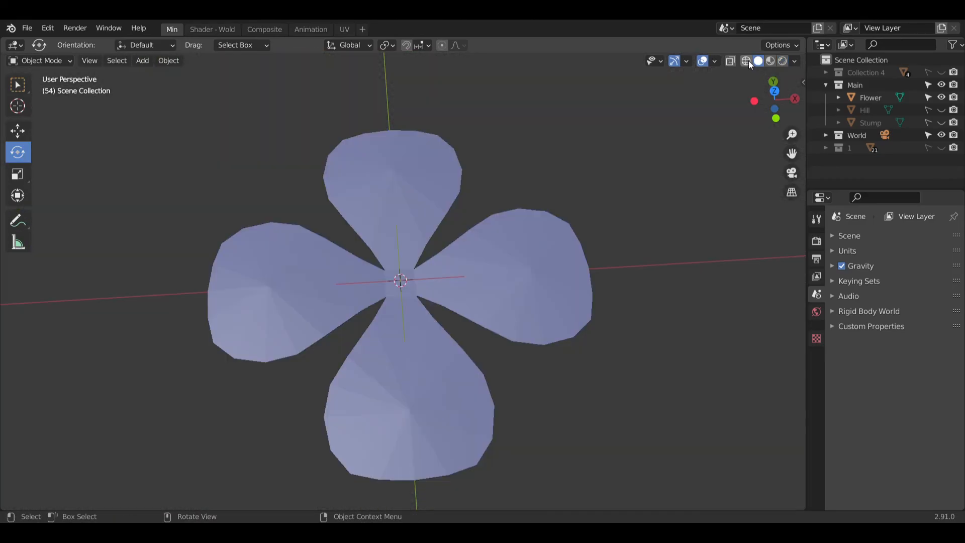
scroll(465, 256, down, 8)
middle_drag(466, 257, 436, 303)
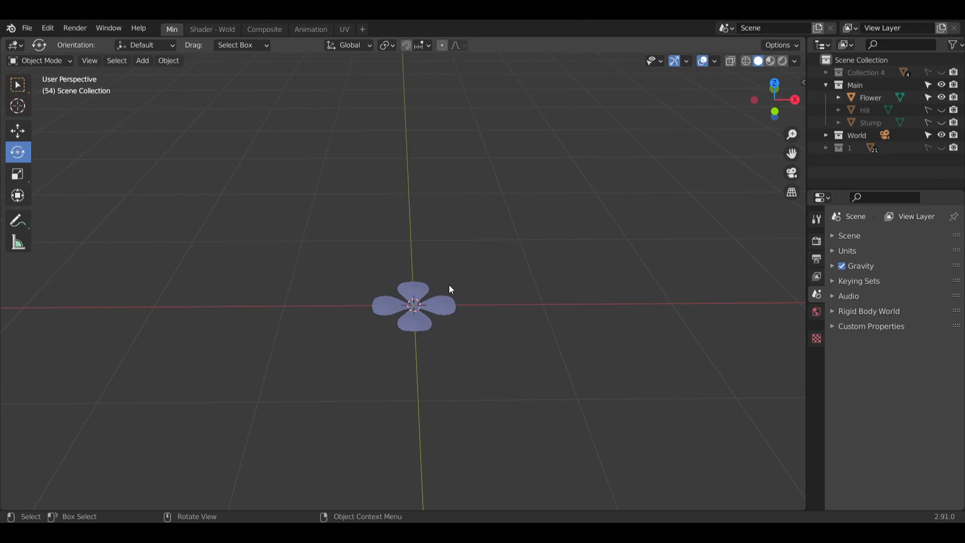
key(ctrl+s)
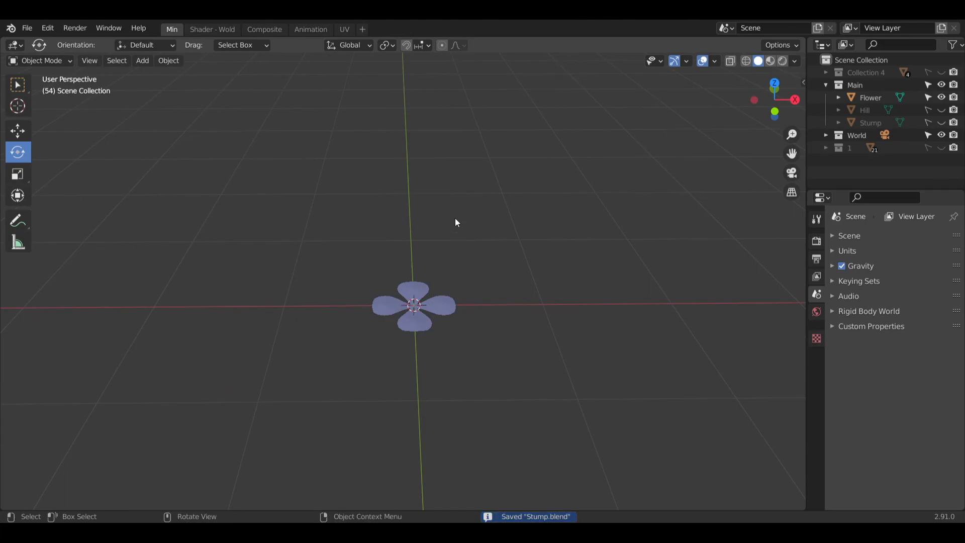